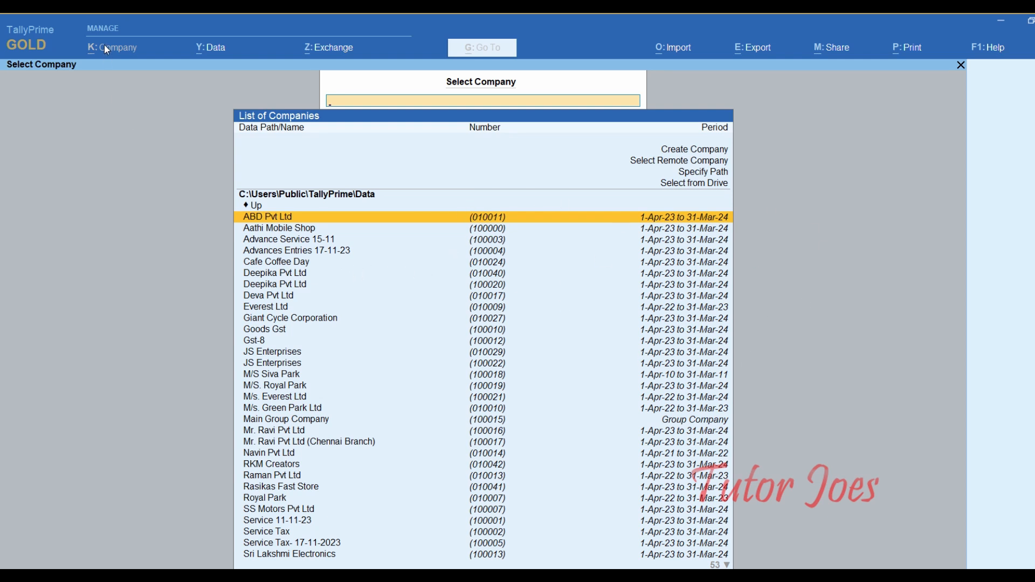
- Start creating a new company from TallyPrime's company management options
key(alt+k)
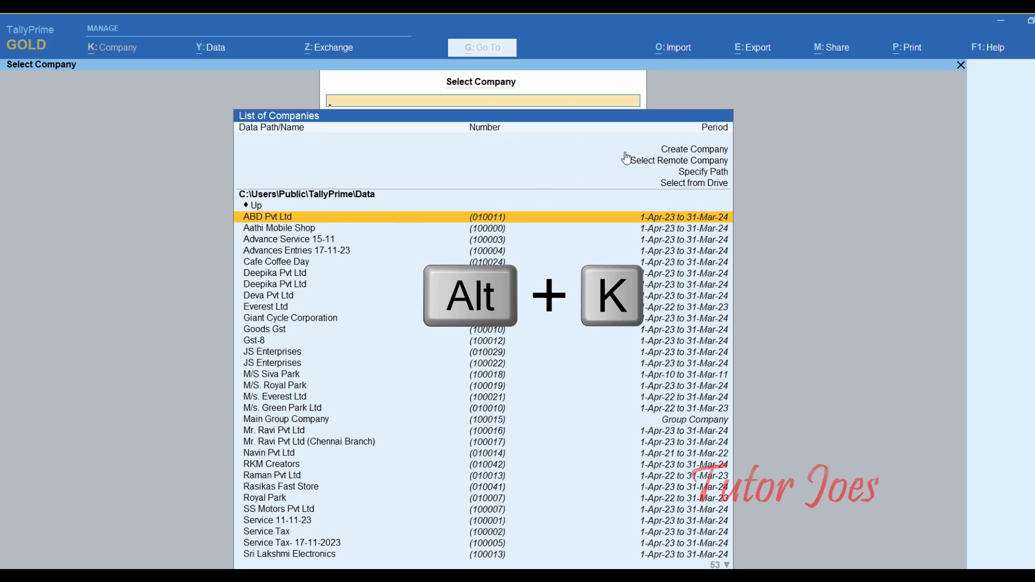
click(704, 155)
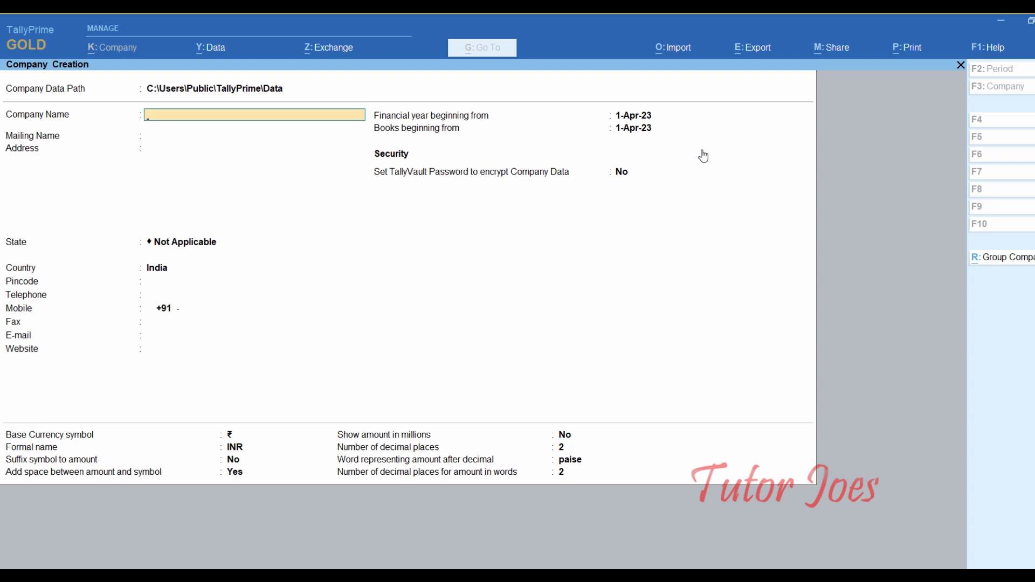
- Name the company 'Mukil Enterprises Pvt Ltd' and paste the first address line from Word
text(Mukil Enterprises Pvt Ltd)
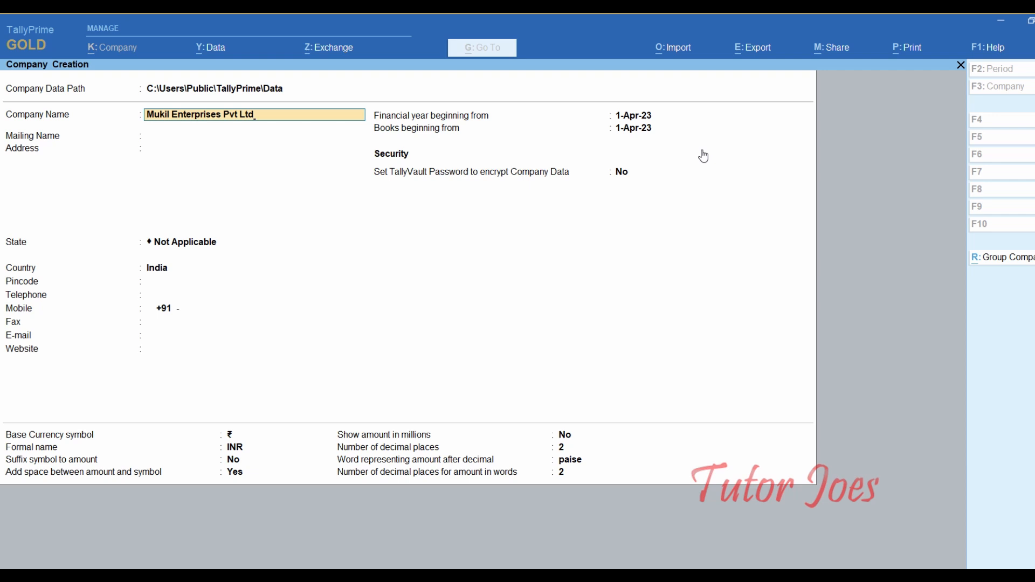
key(Return)
key(Return)
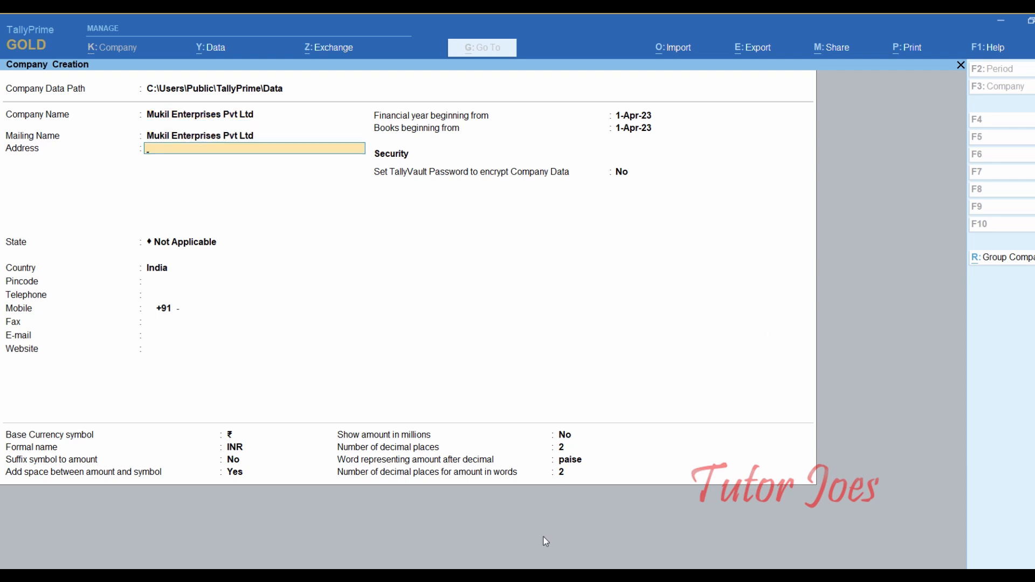
key(alt+Tab)
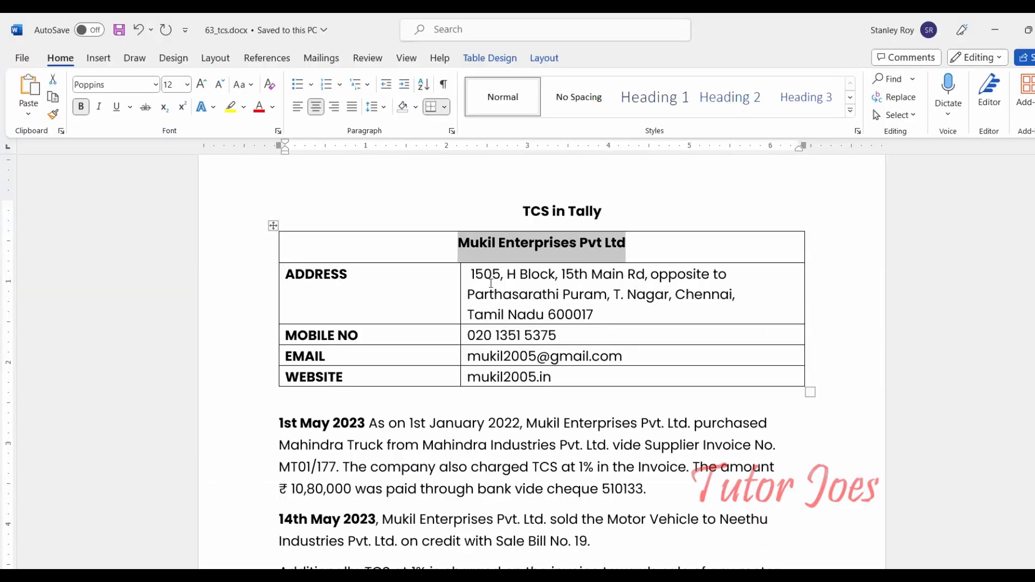
drag(468, 274, 606, 299)
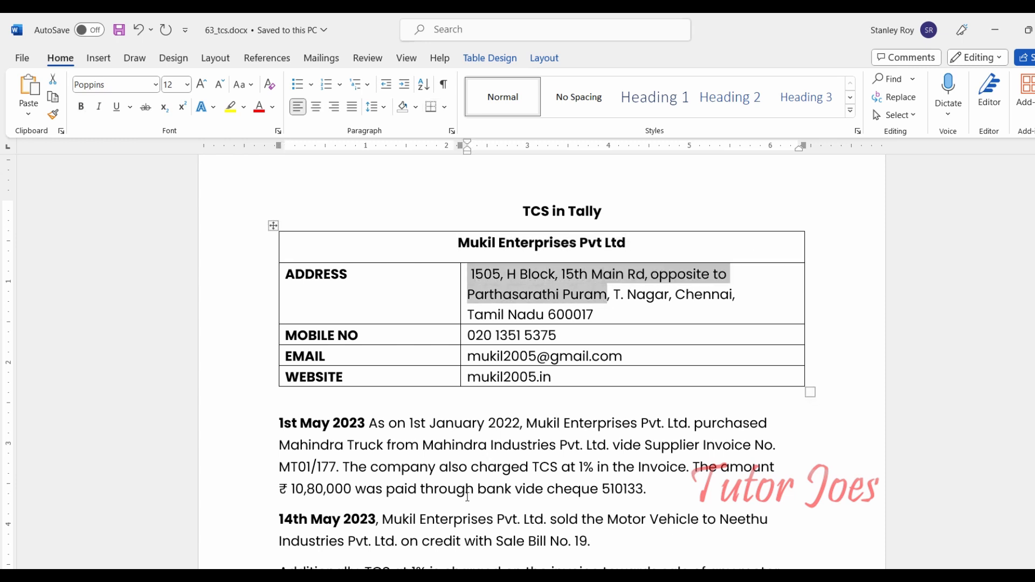
key(ctrl+c)
key(alt+Tab)
key(ctrl+alt+v)
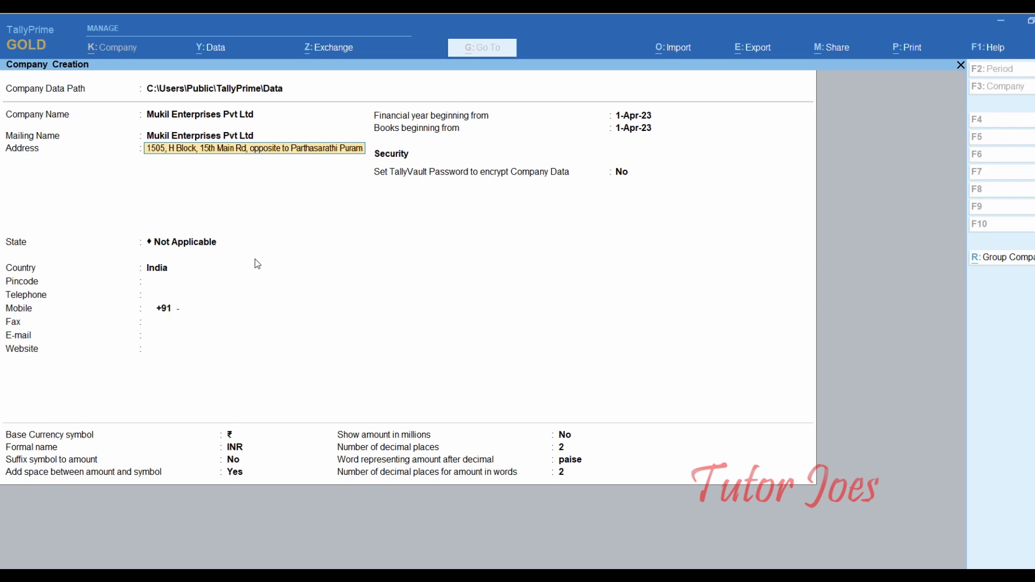
key(Return)
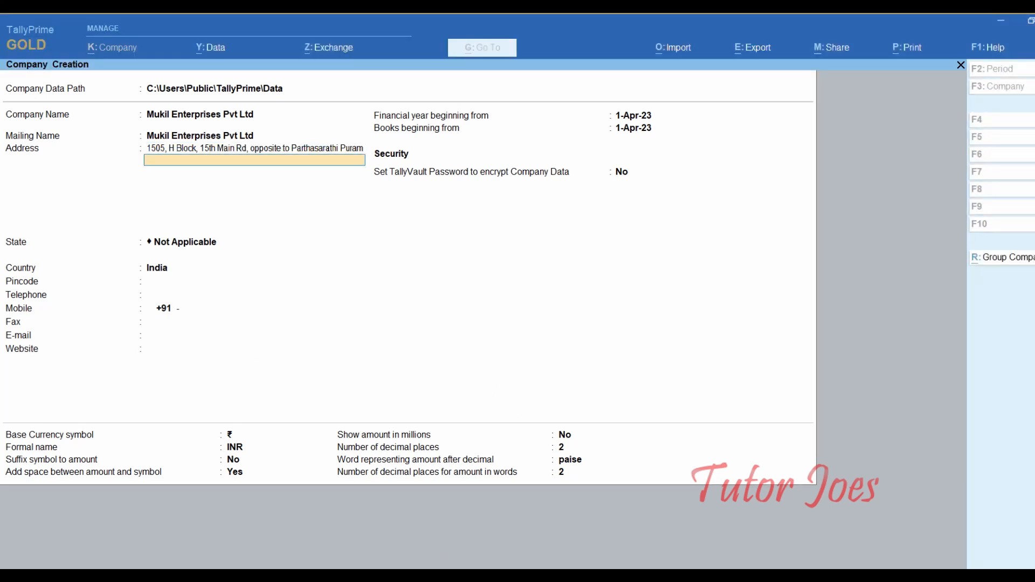
- Paste the locality and city as the second address line and set State to Tamil Nadu
key(alt+Tab)
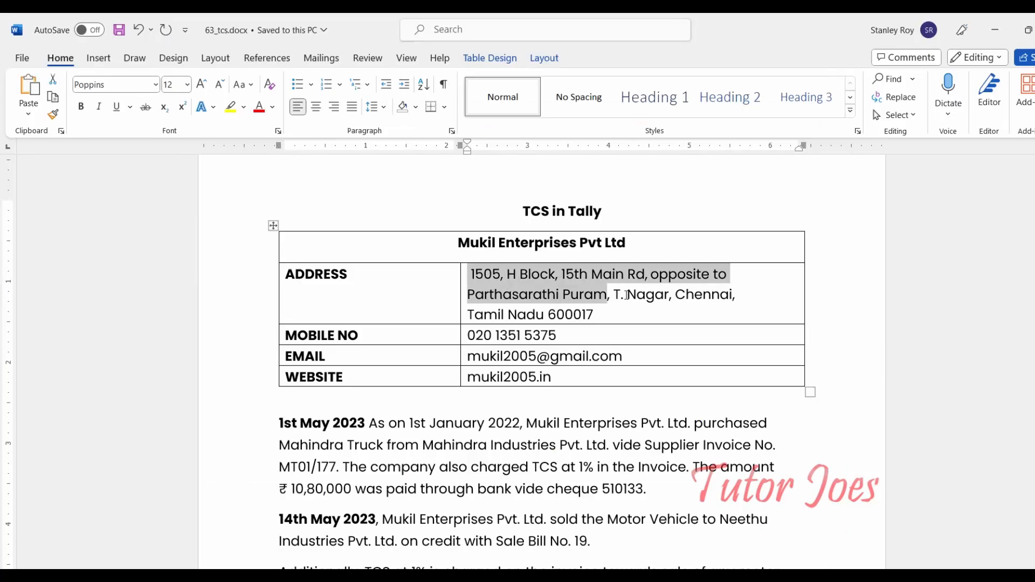
click(614, 294)
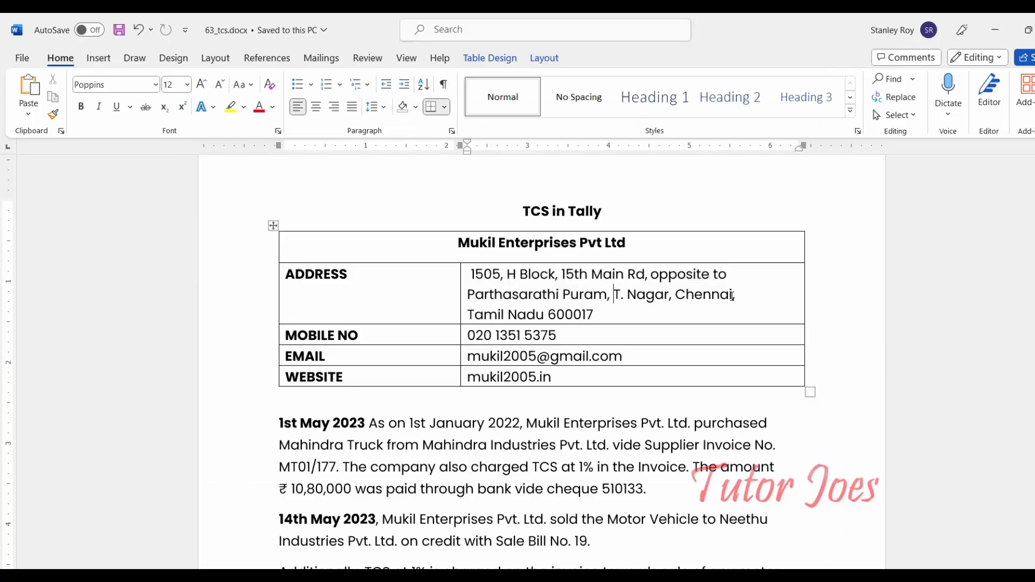
shift+click(731, 294)
key(ctrl+c)
key(alt+Tab)
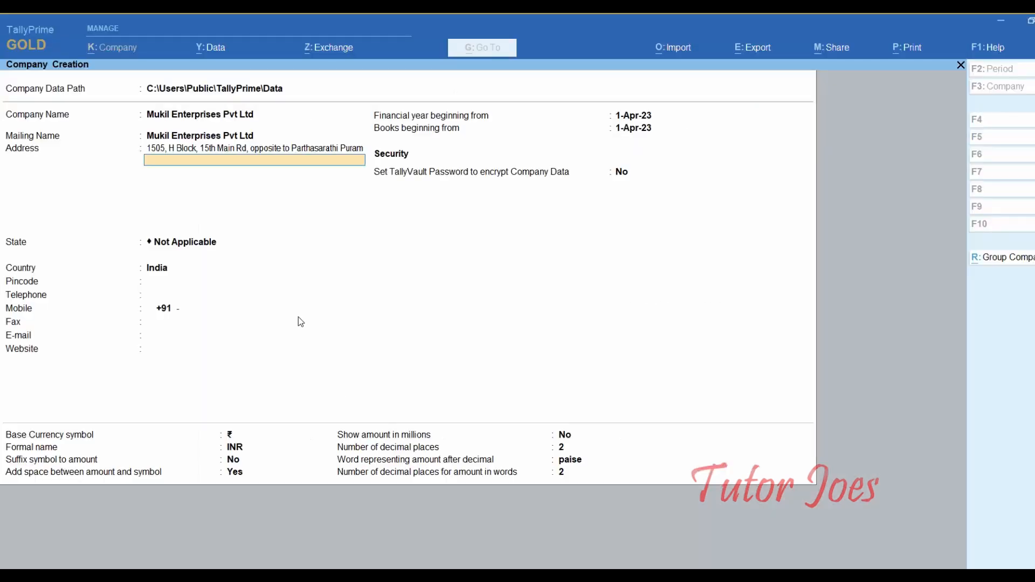
key(ctrl+alt+v)
key(Return)
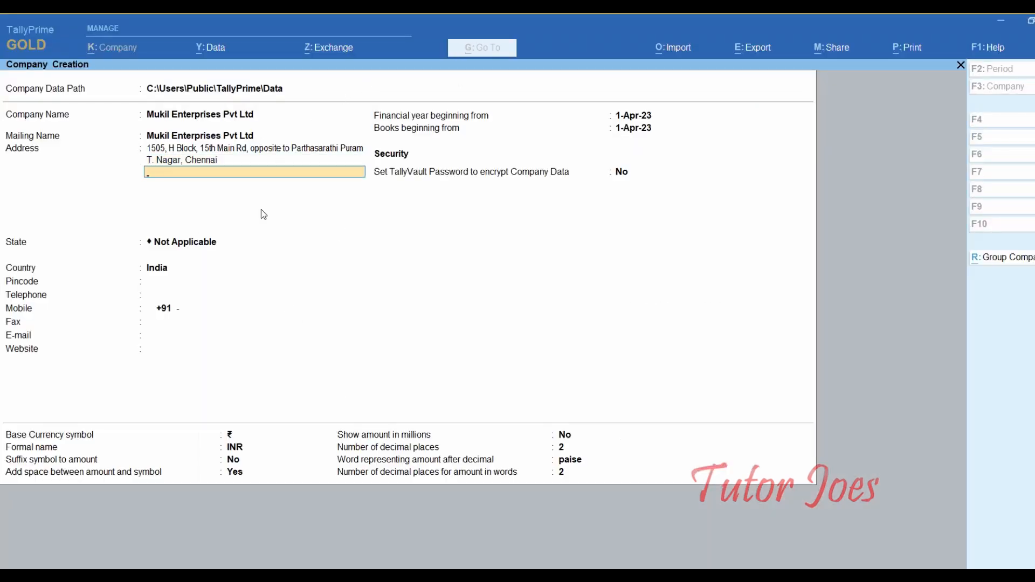
key(Return)
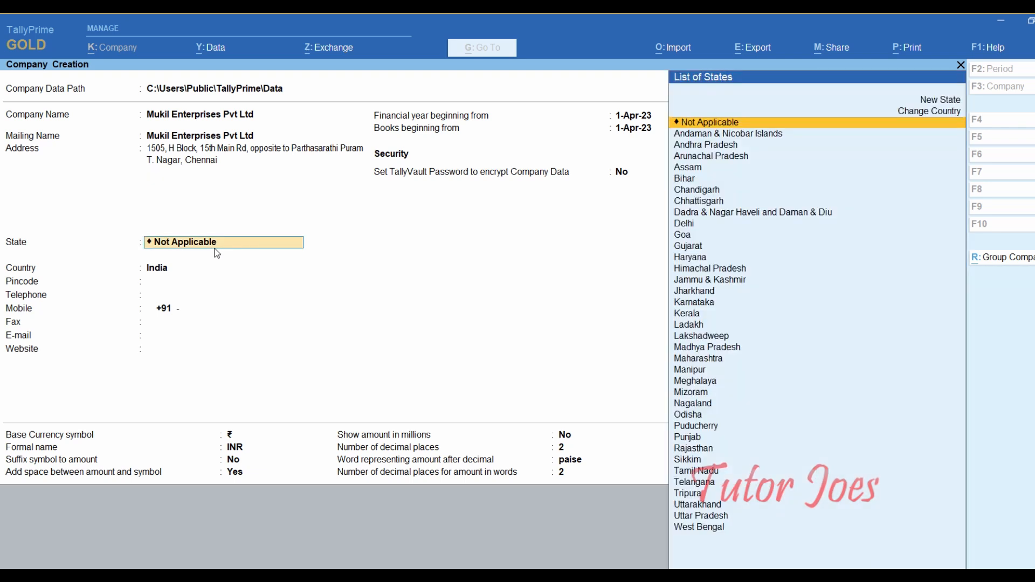
text(Ta)
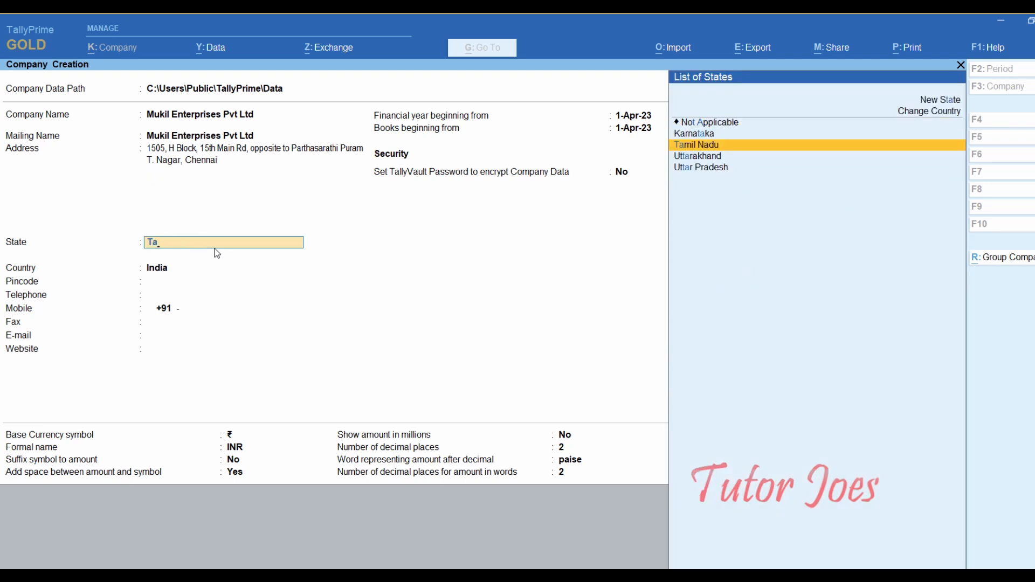
key(Return)
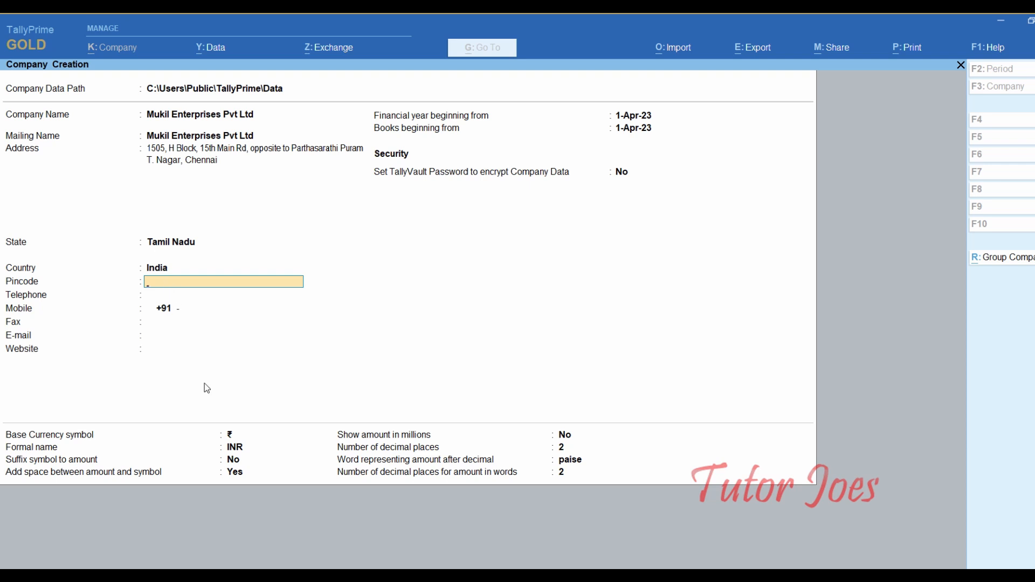
key(alt+Tab)
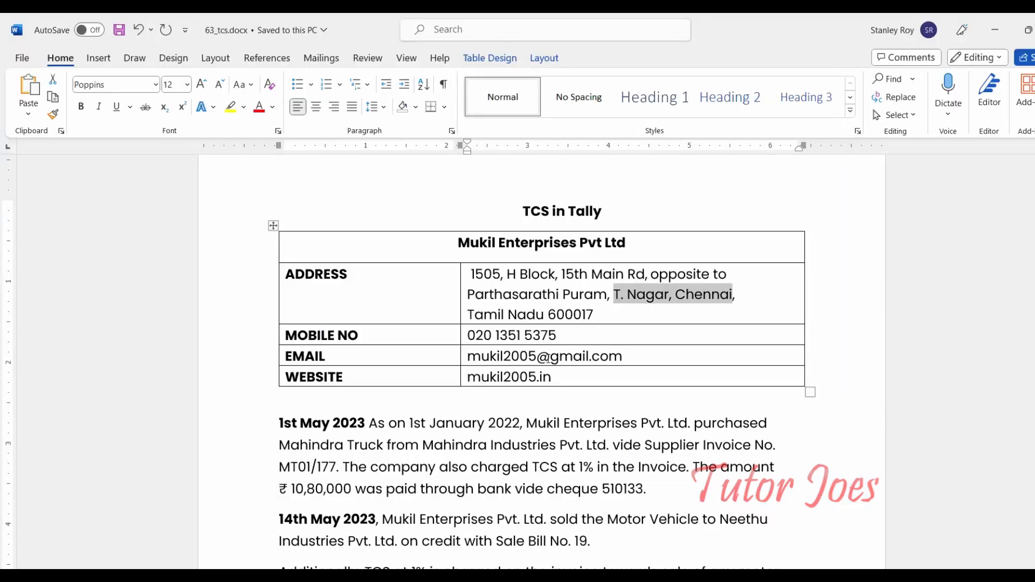
- Copy the pincode 600017 from the Word notes into the Pincode field
double_click(570, 313)
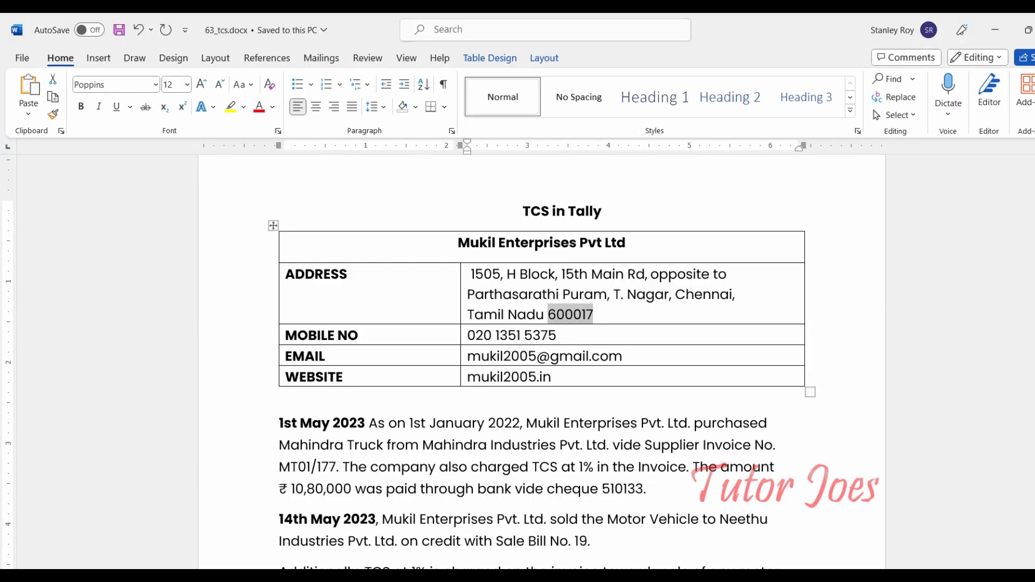
key(ctrl+c)
key(alt+Tab)
key(ctrl+alt+v)
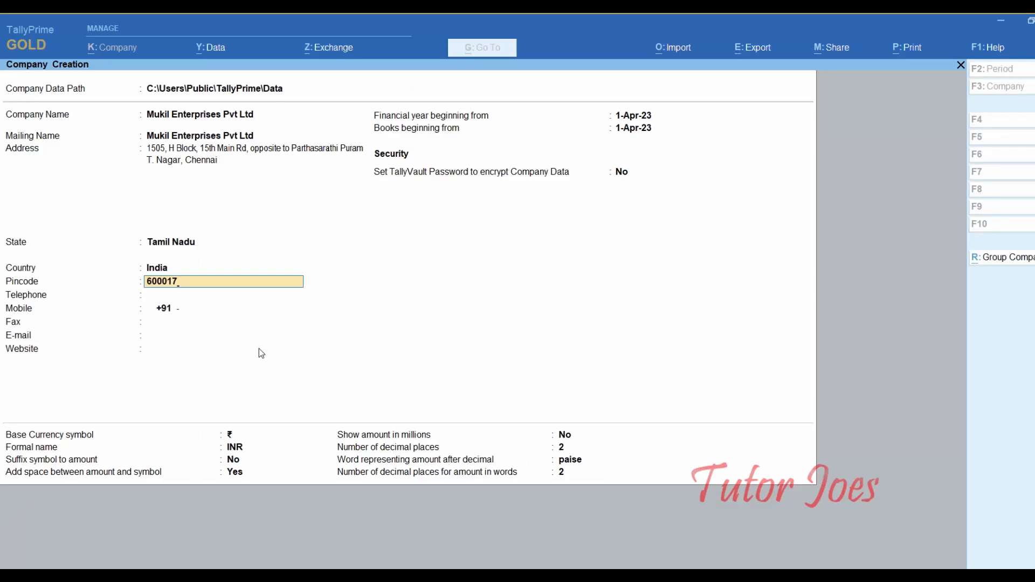
key(Return)
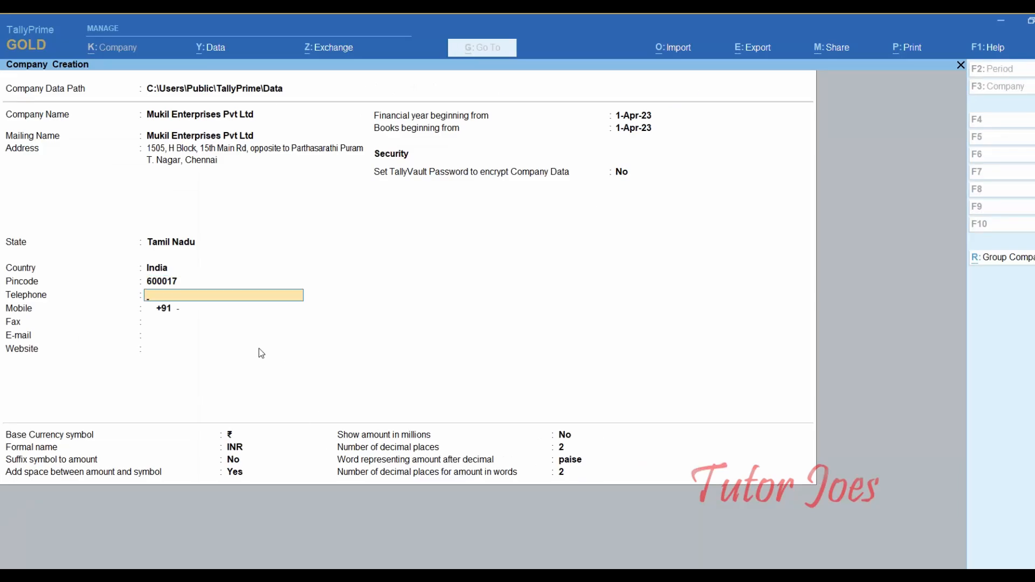
key(Return)
key(BackSpace)
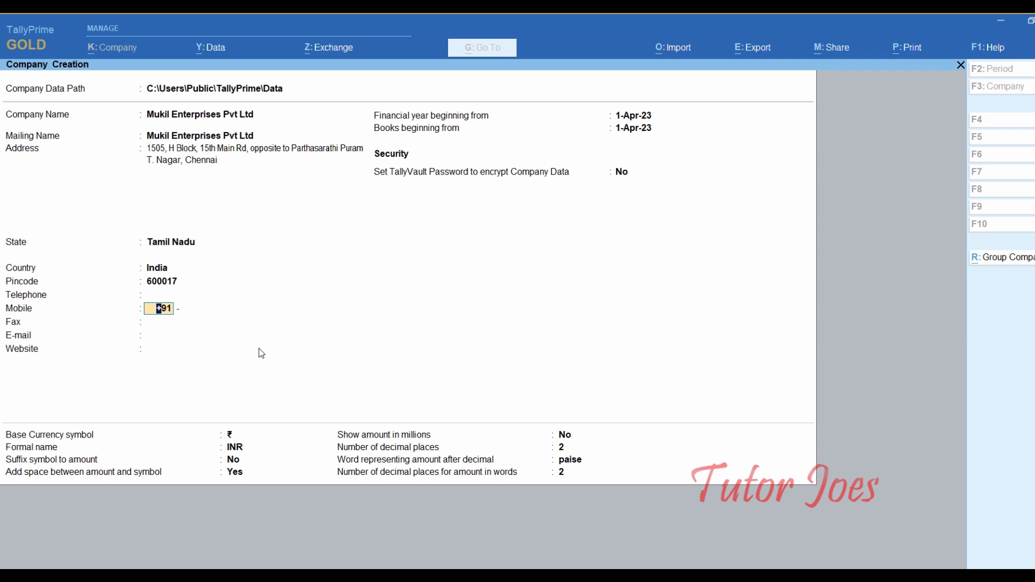
key(BackSpace)
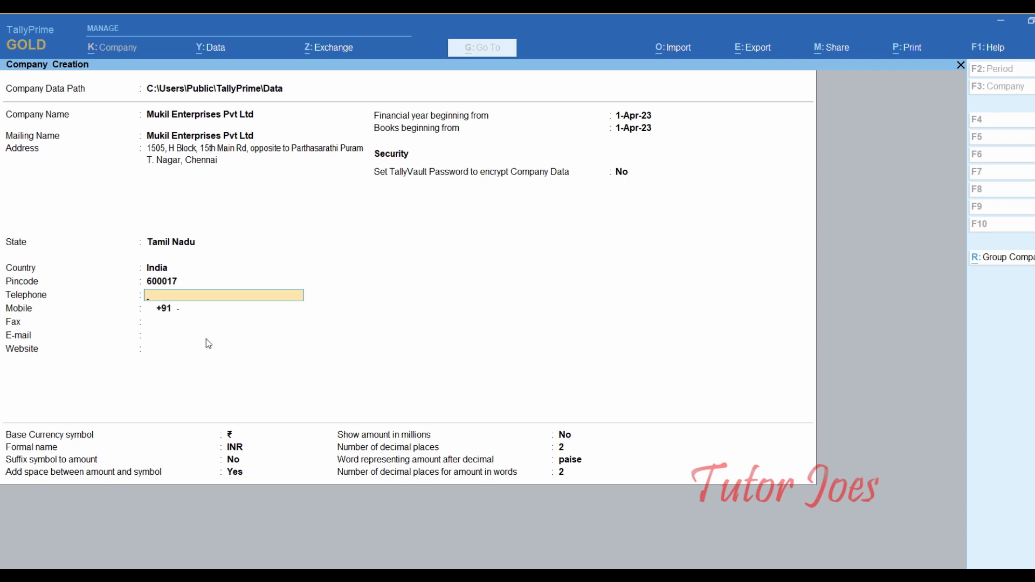
- Copy the company phone number from Word into Telephone, leaving Mobile empty
key(alt+Tab)
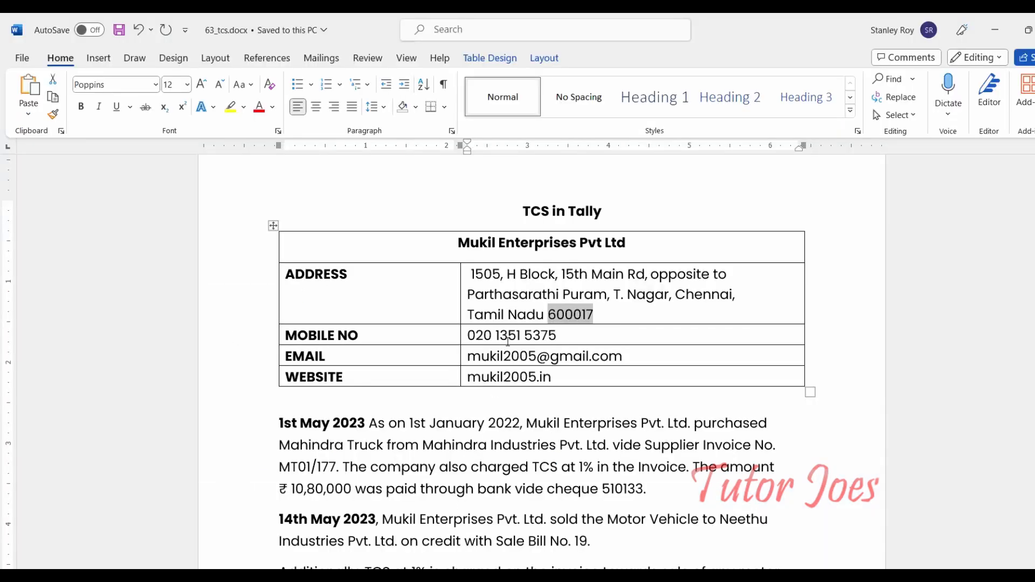
double_click(508, 337)
click(508, 337)
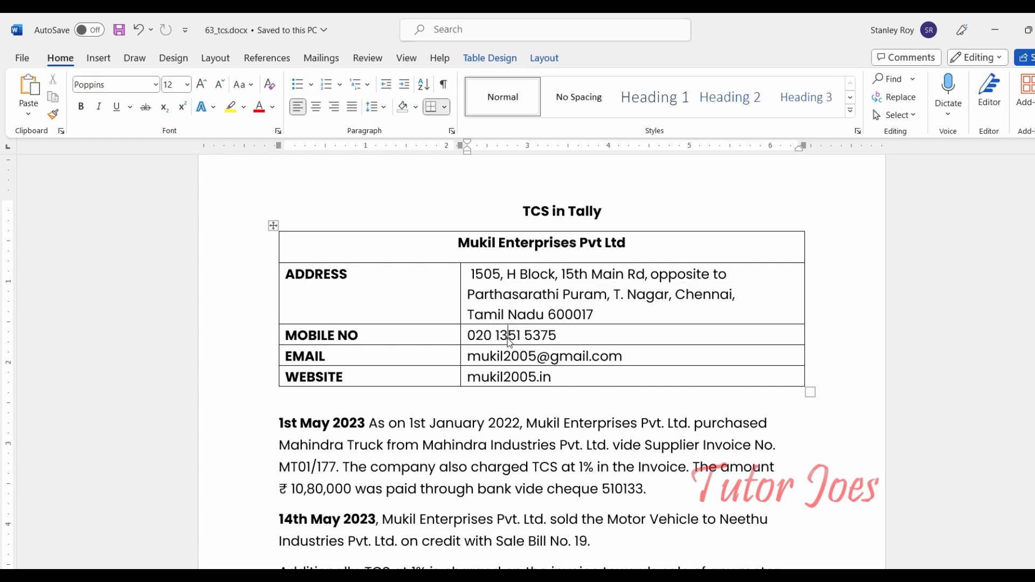
key(Home)
key(ctrl+shift+Right)
key(ctrl+shift+Right)
key(ctrl+shift+Right)
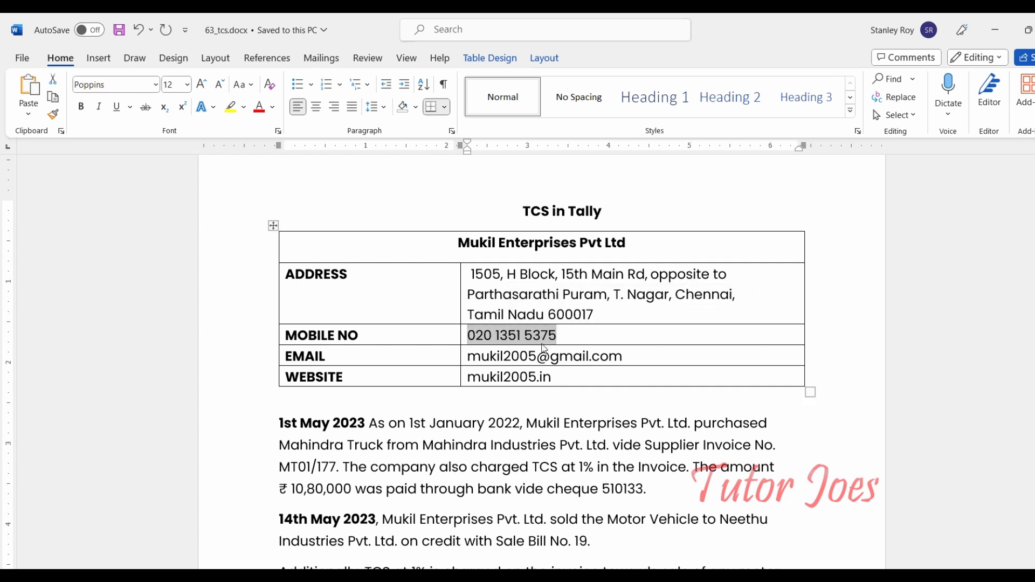
key(ctrl+c)
key(alt+Tab)
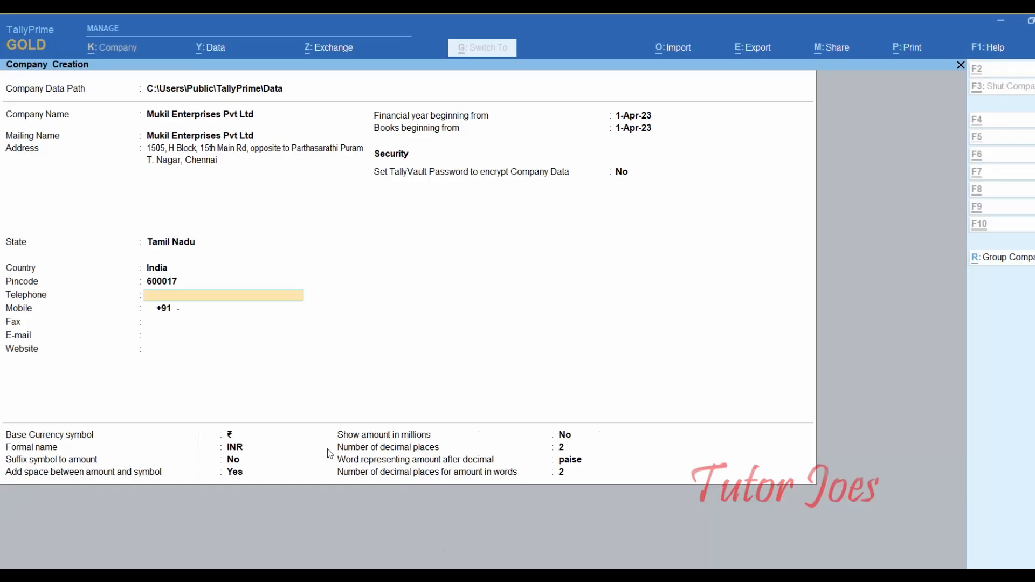
key(ctrl+v)
key(Return)
key(Return)
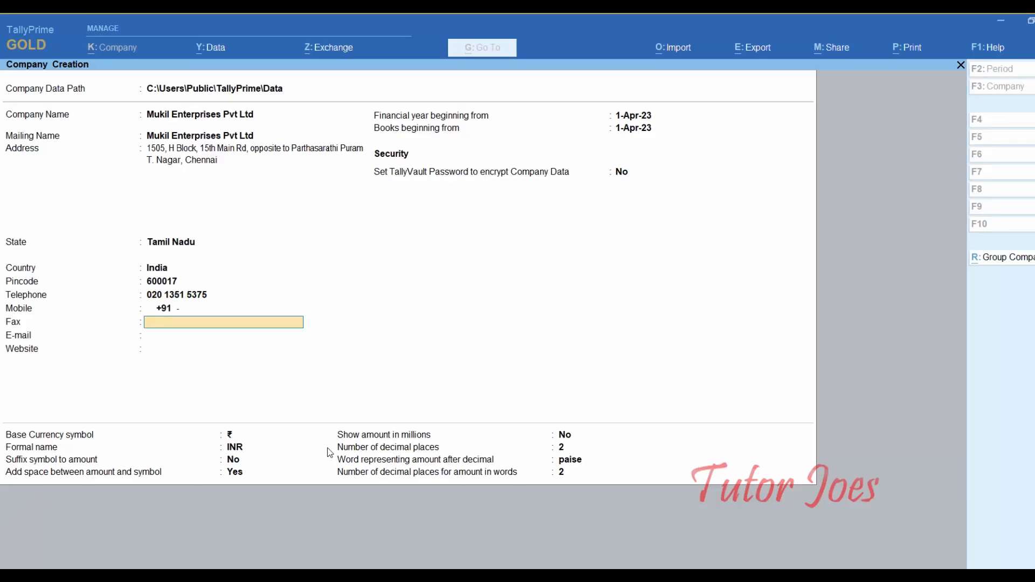
- Paste the company e-mail and the website mukil2005.in from the Word notes
key(Return)
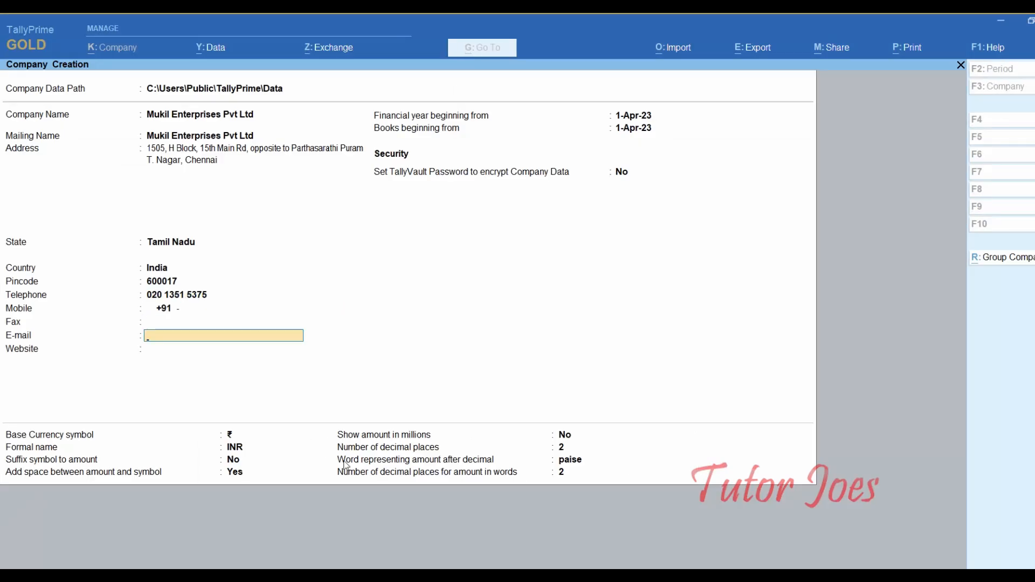
key(alt+Tab)
key(ctrl+c)
key(alt+Tab)
key(ctrl+v)
key(Return)
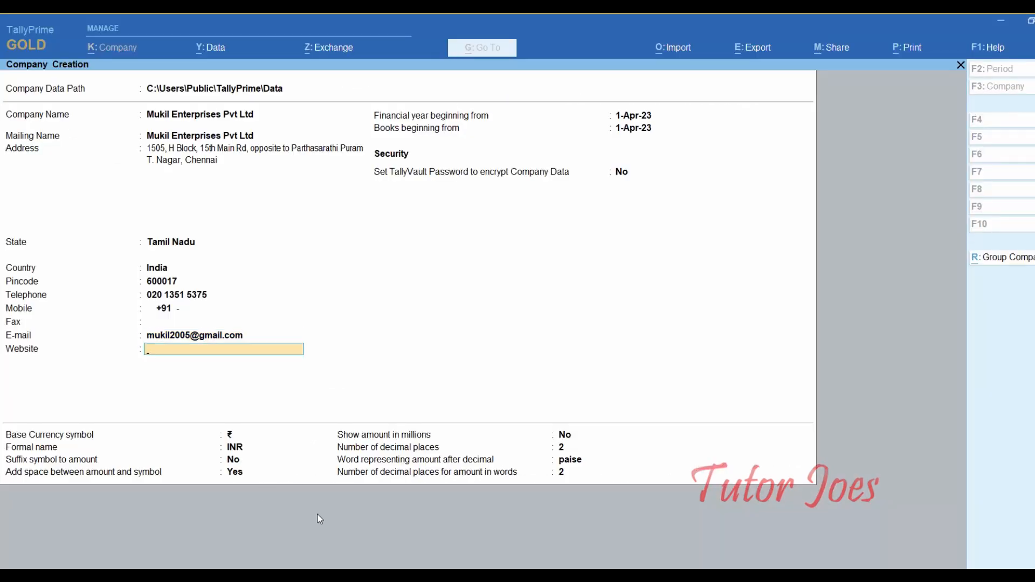
key(alt+Tab)
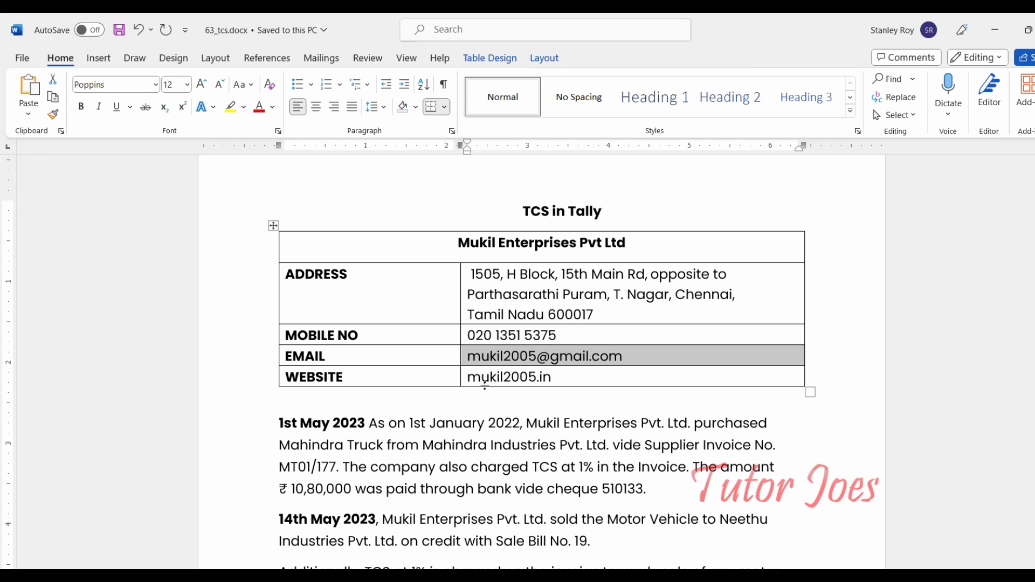
triple_click(486, 374)
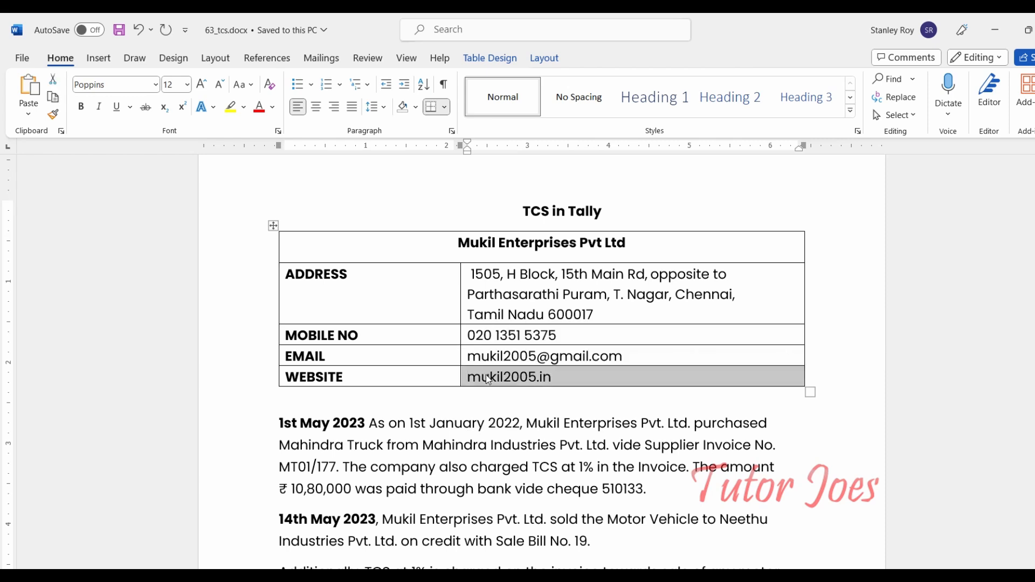
key(ctrl+c)
key(alt+Tab)
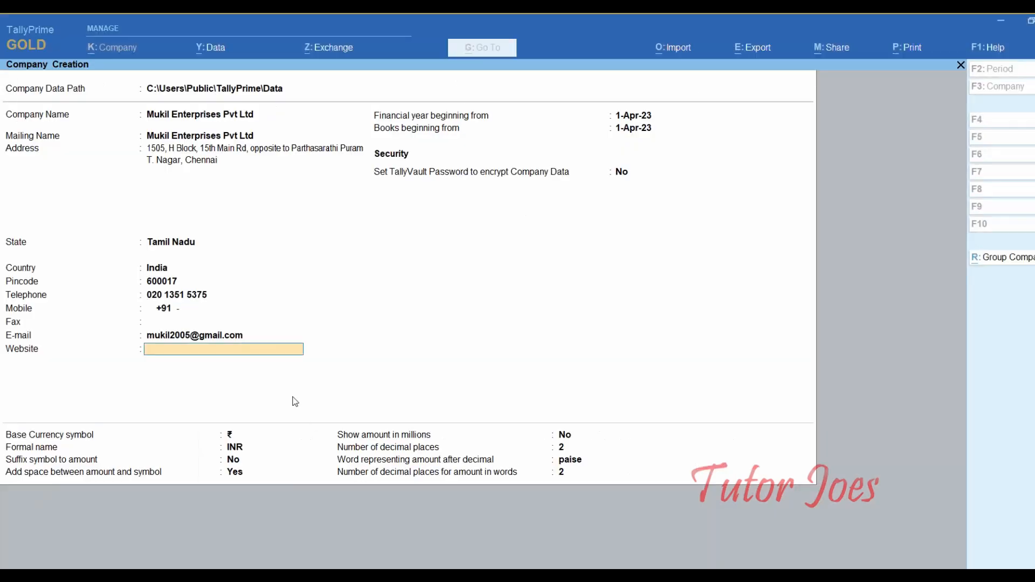
key(ctrl+v)
key(Return)
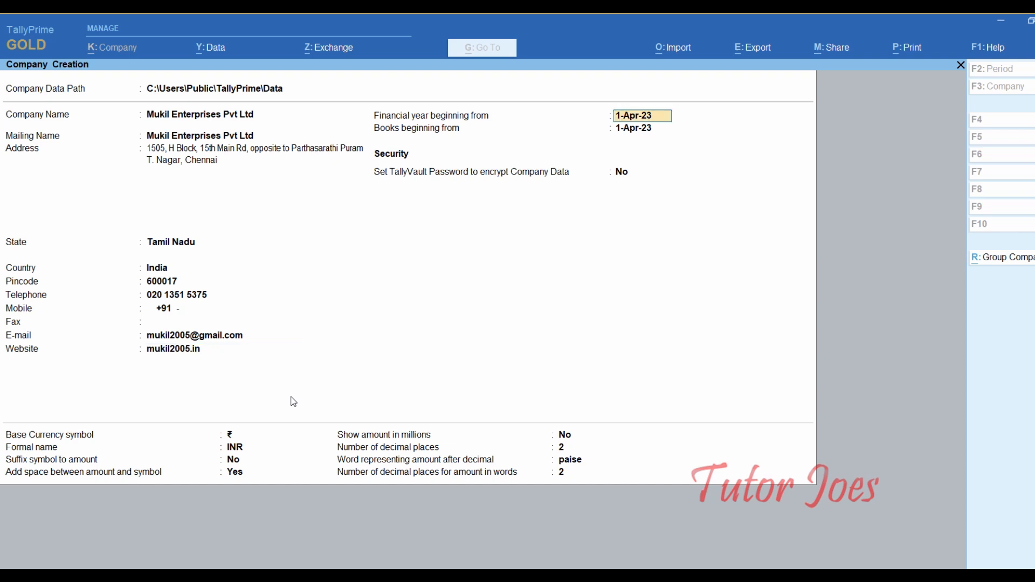
- Scroll down the Word notes to read the May 2023 transactions
key(alt+Tab)
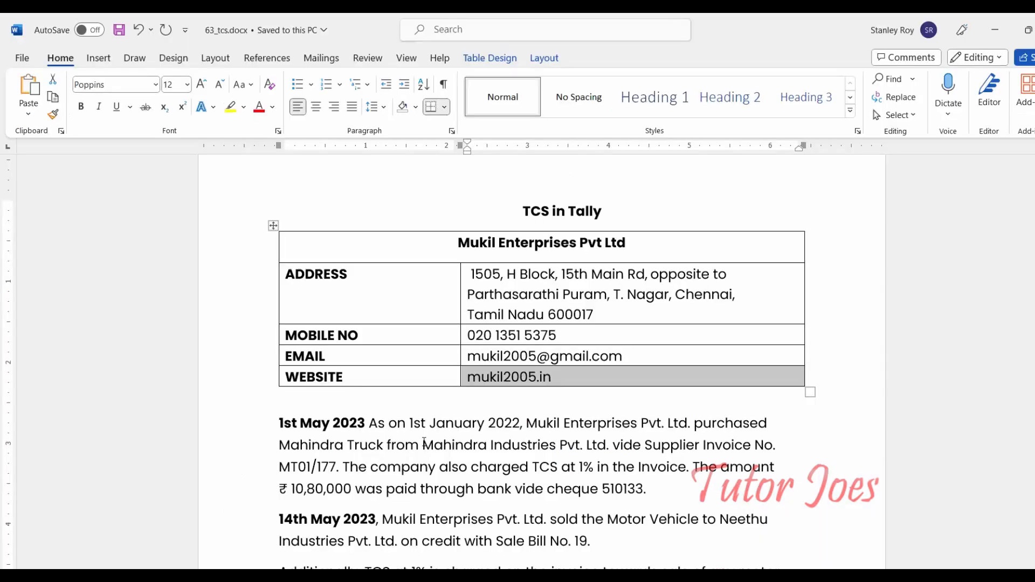
scroll(398, 361, down, 3)
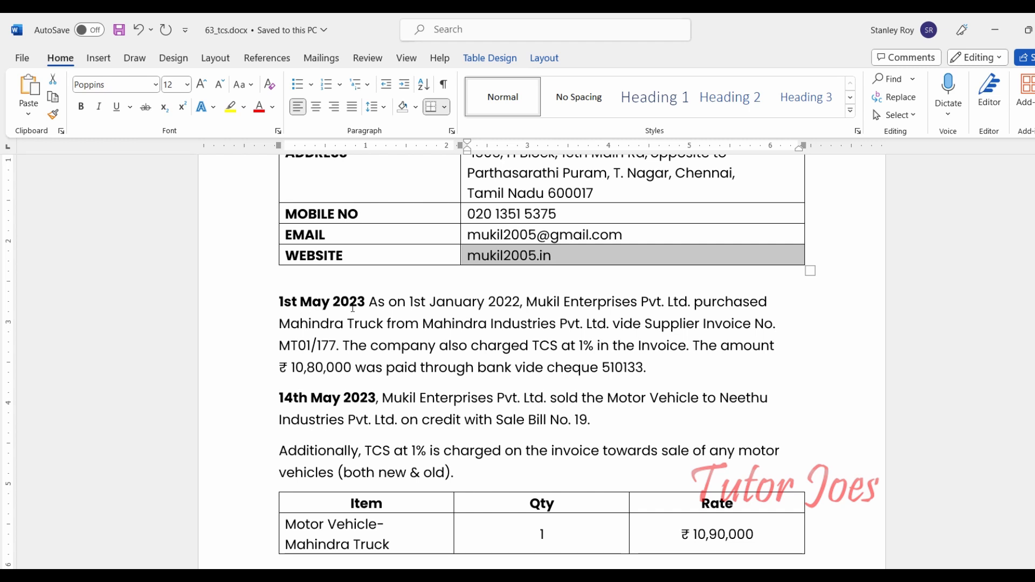
scroll(354, 394, down, 1)
scroll(354, 394, down, 5)
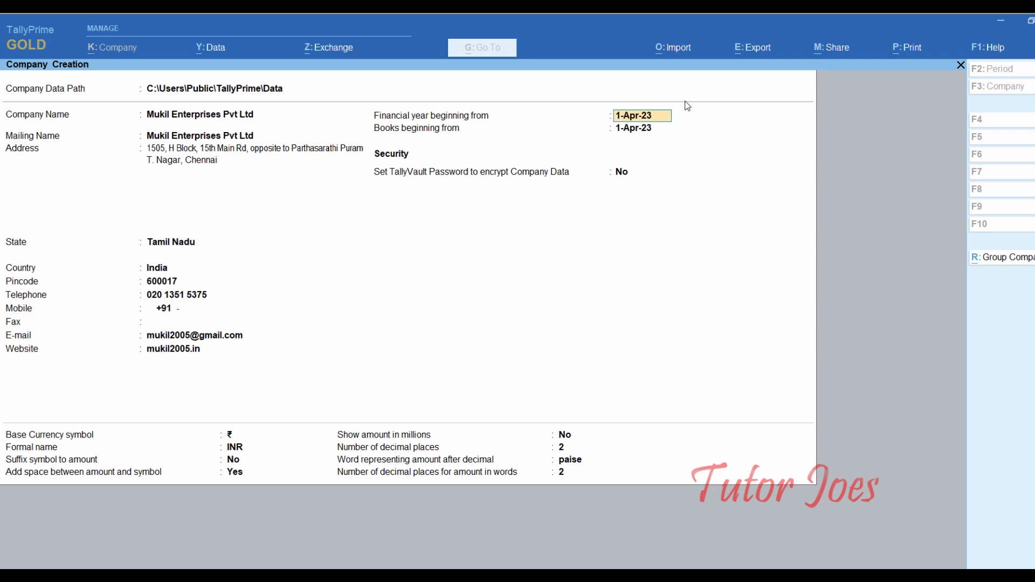
- Keep financial year and books beginning at 1-Apr-23, TallyVault off and INR with 2 decimals
key(Return)
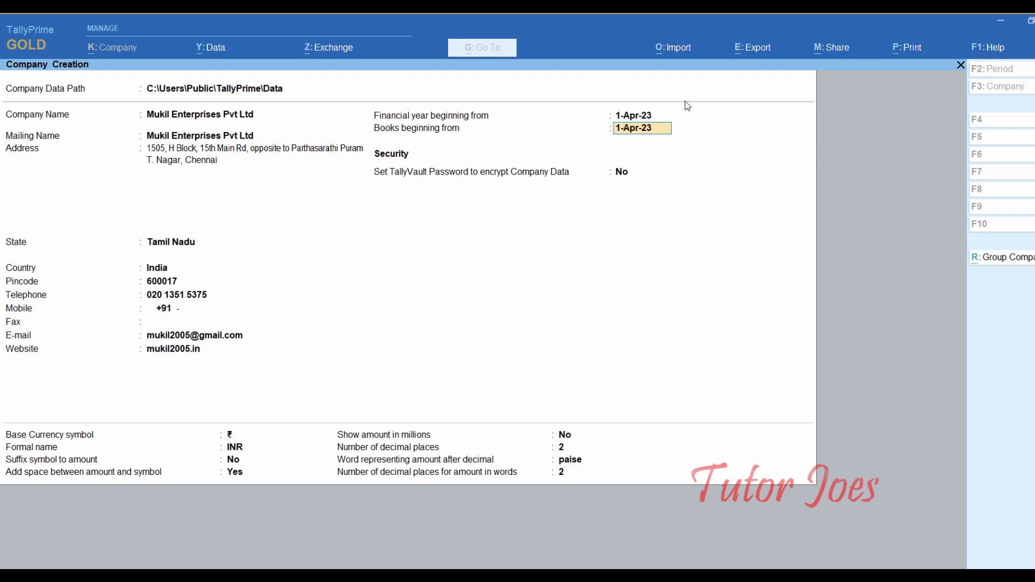
key(Return)
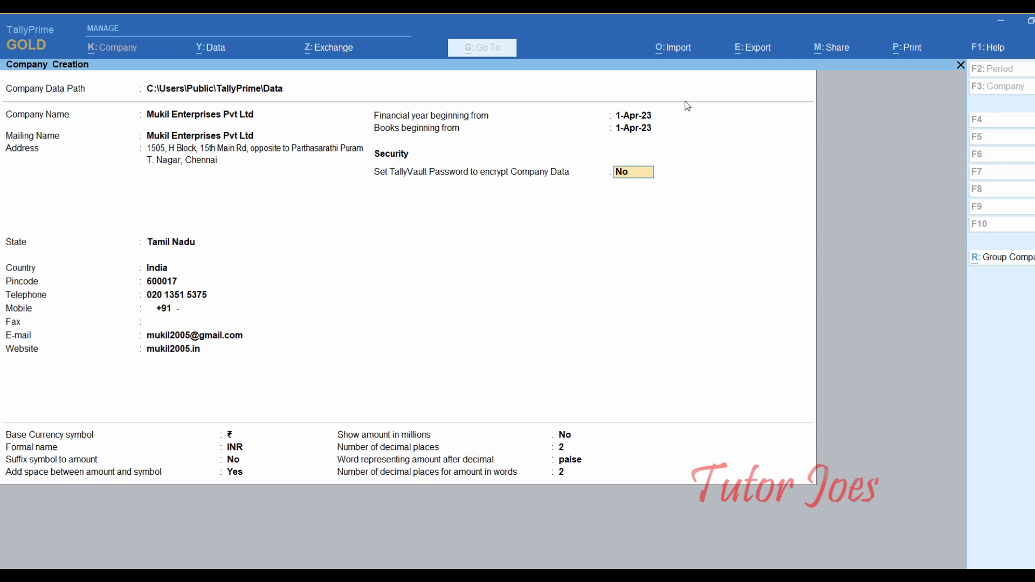
key(Return)
key(Return)
key(Return)
key(Return)
key(Return)
key(Return)
key(Return)
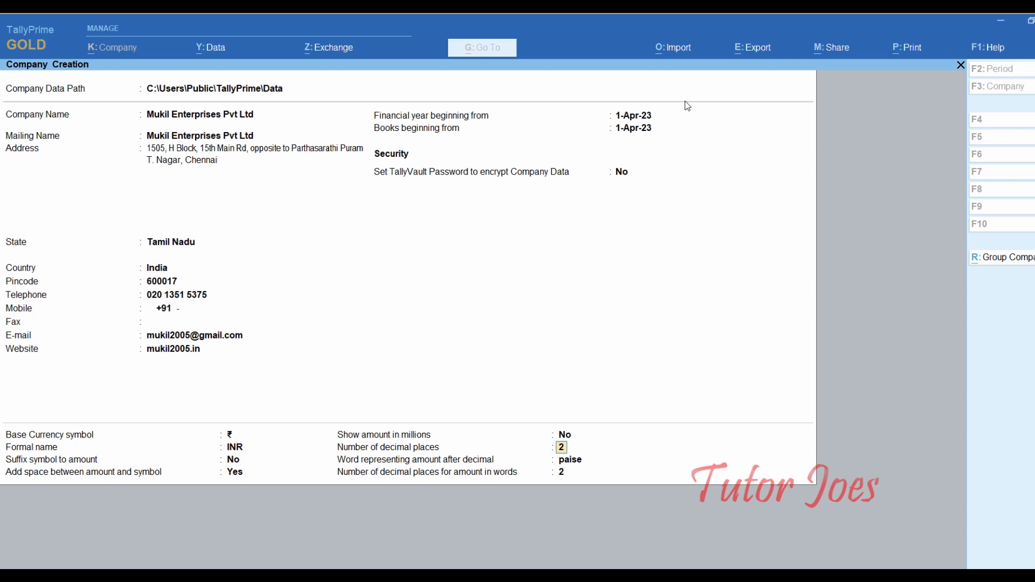
key(Return)
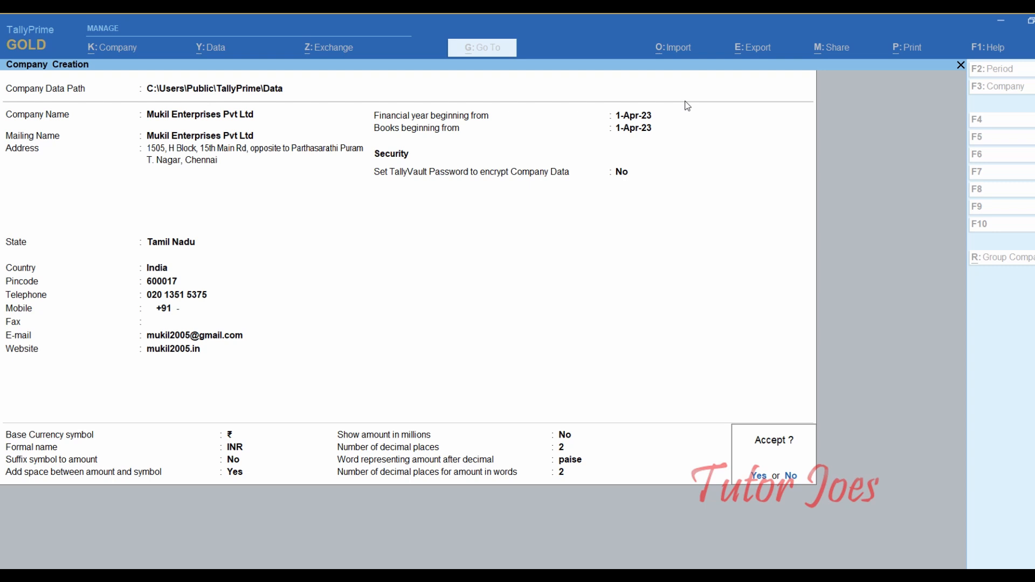
- Create the company and pass through the accounting and inventory features unchanged
key(Return)
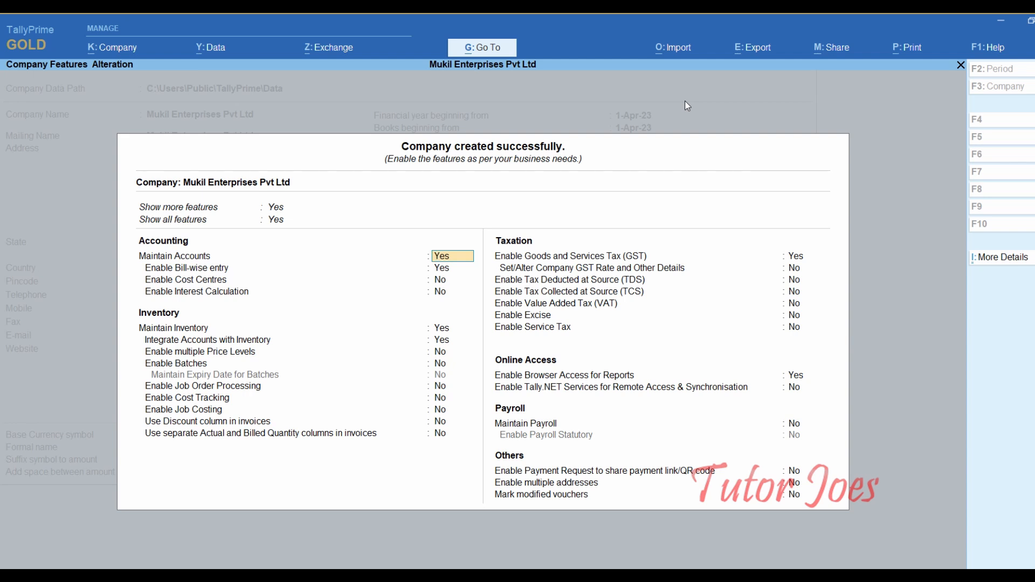
key(Return)
key(Return)
key(Return)
key(Return)
key(Return)
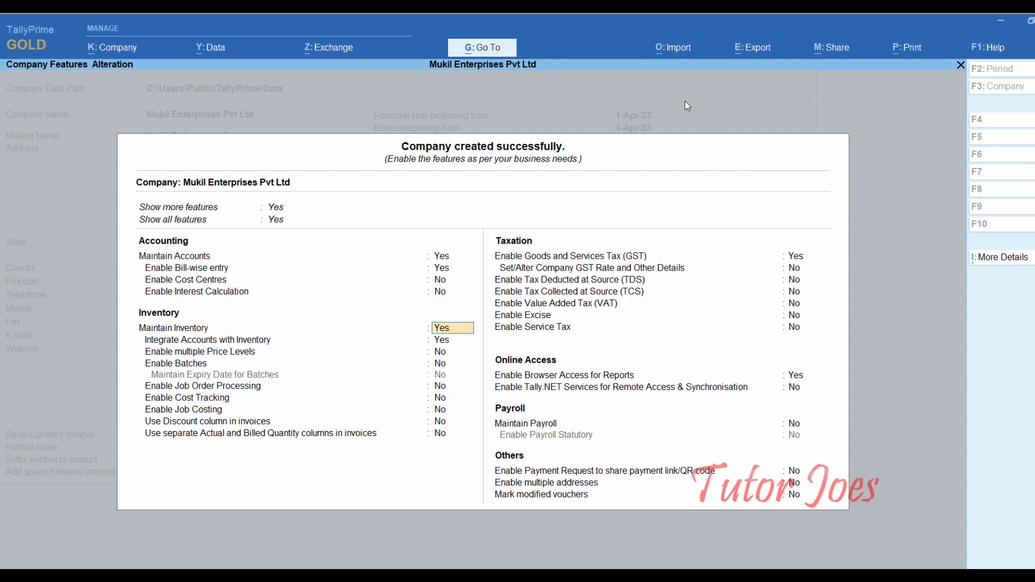
key(Return)
key(Return)
key(Return)
key(Return)
key(Return)
key(Return)
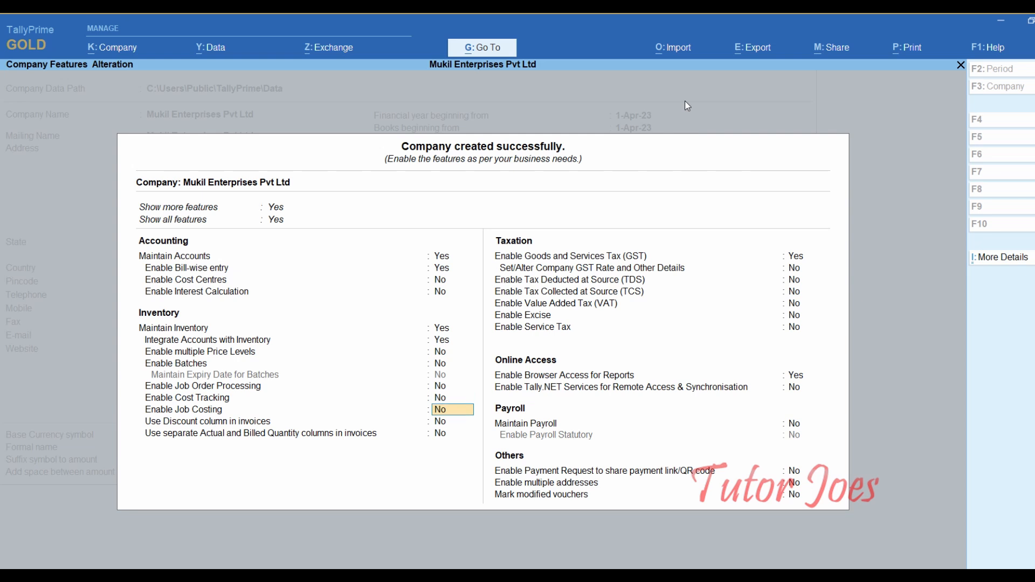
key(Return)
key(Return)
key(Return)
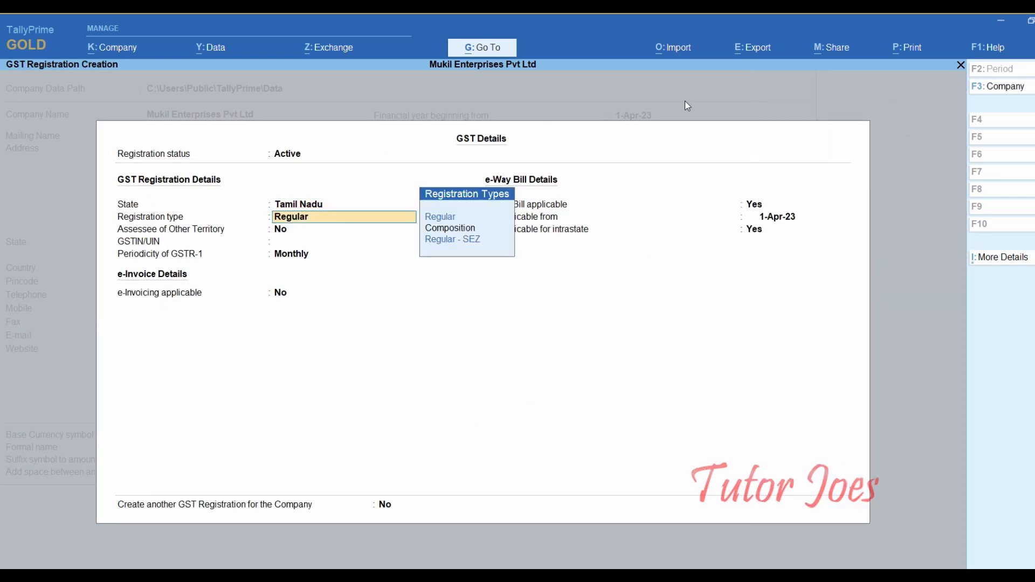
- Discard the GST details and set Enable GST to No
key(Up)
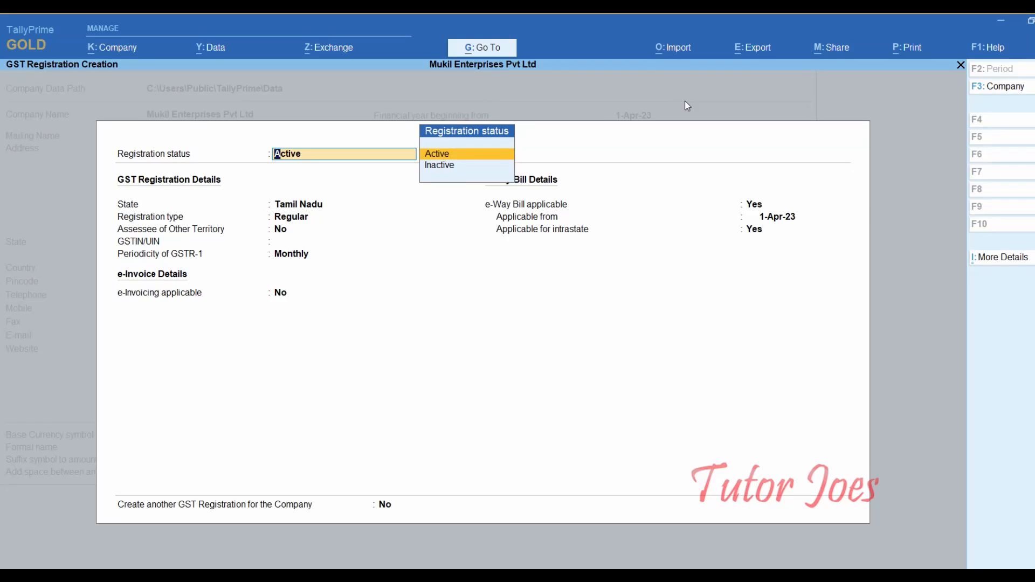
key(BackSpace)
key(Escape)
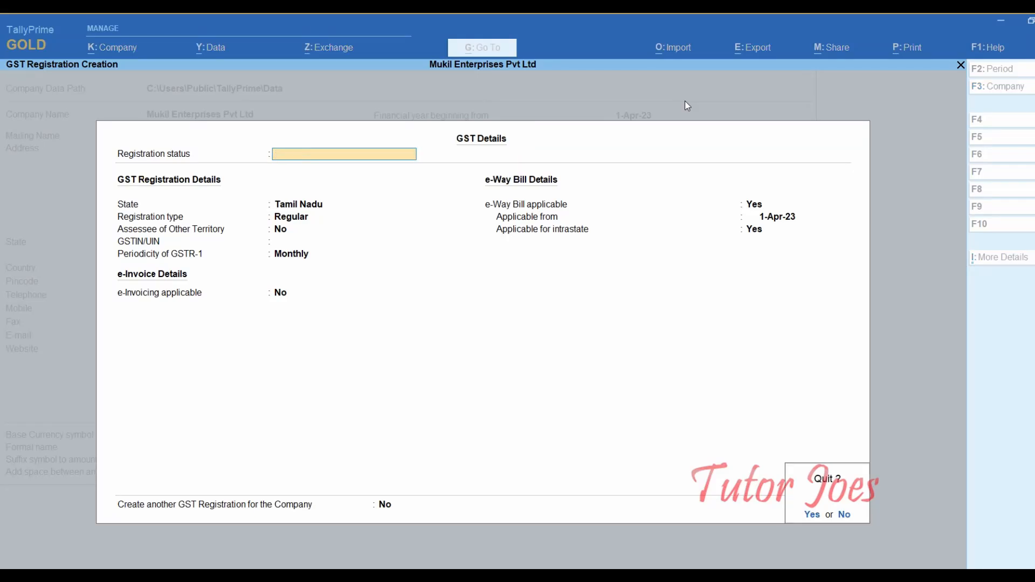
key(Return)
key(Up)
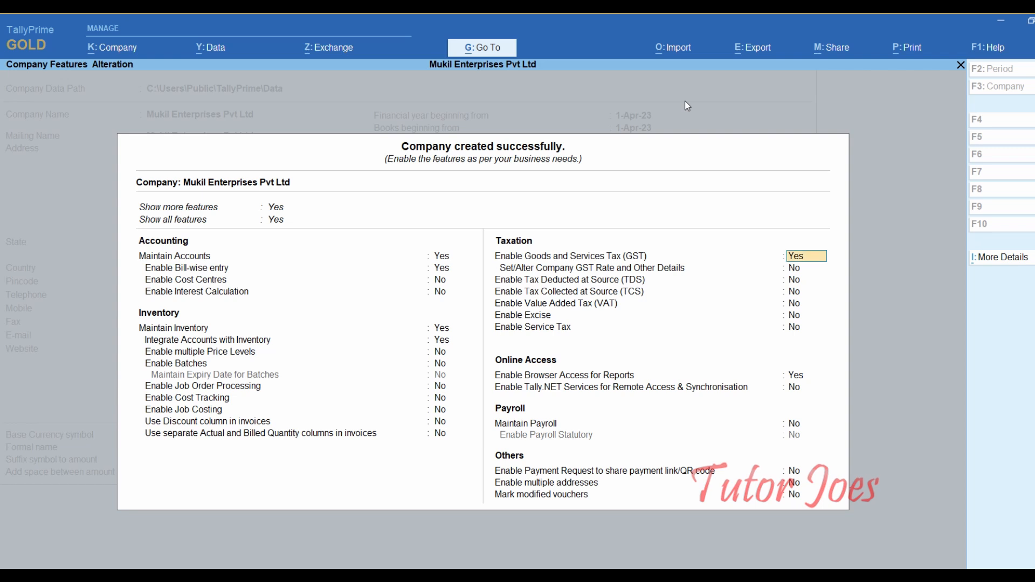
text(n)
key(Return)
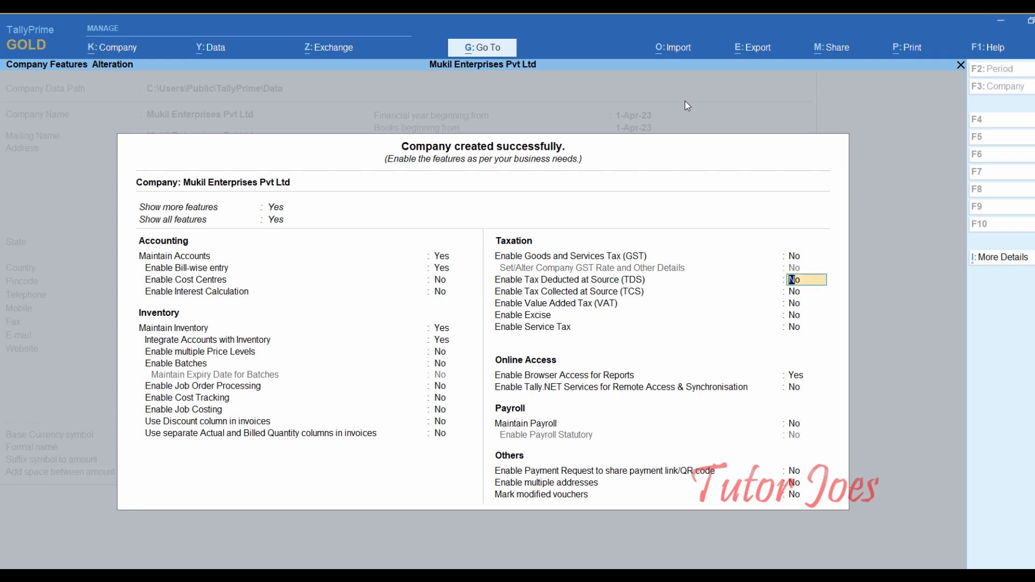
key(Return)
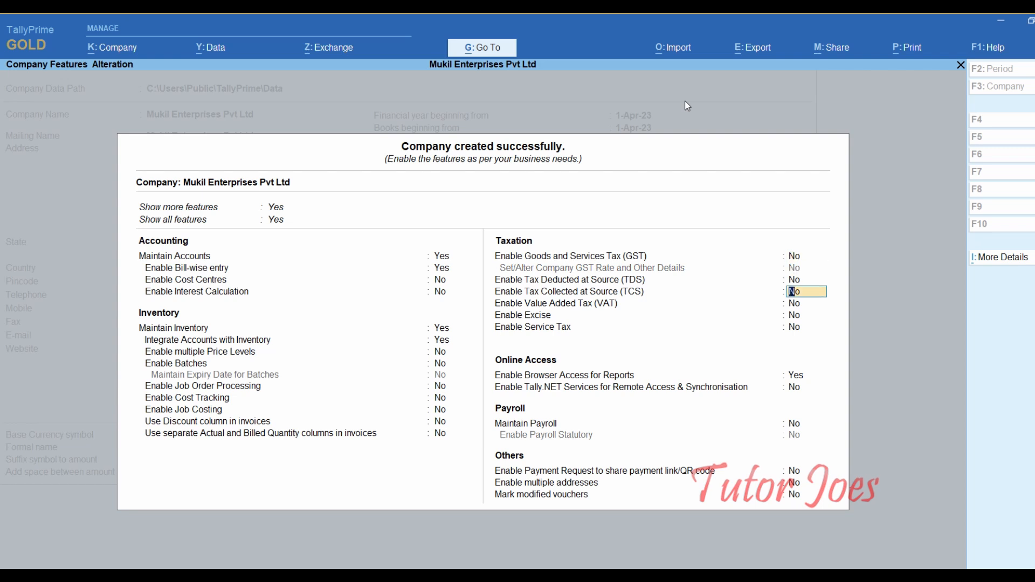
- Enable TCS and enter the company's TAN in the TCS Collector Details
text(y)
key(Return)
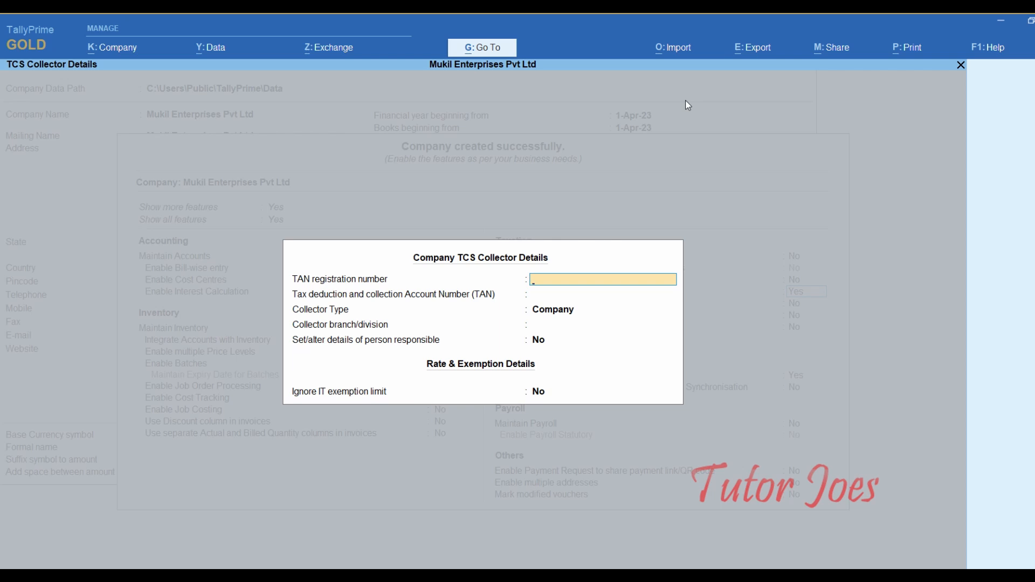
key(Return)
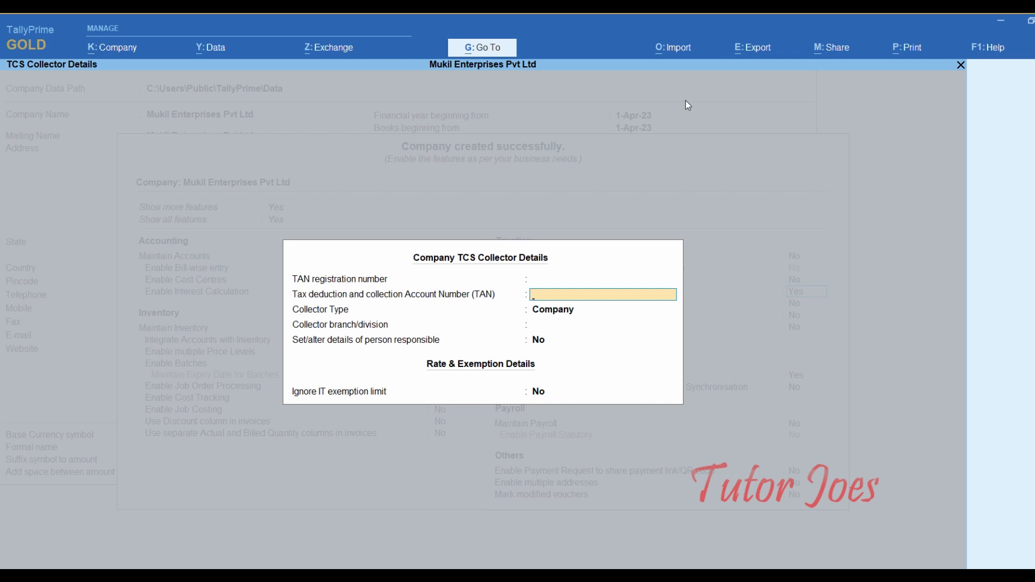
text(CM)
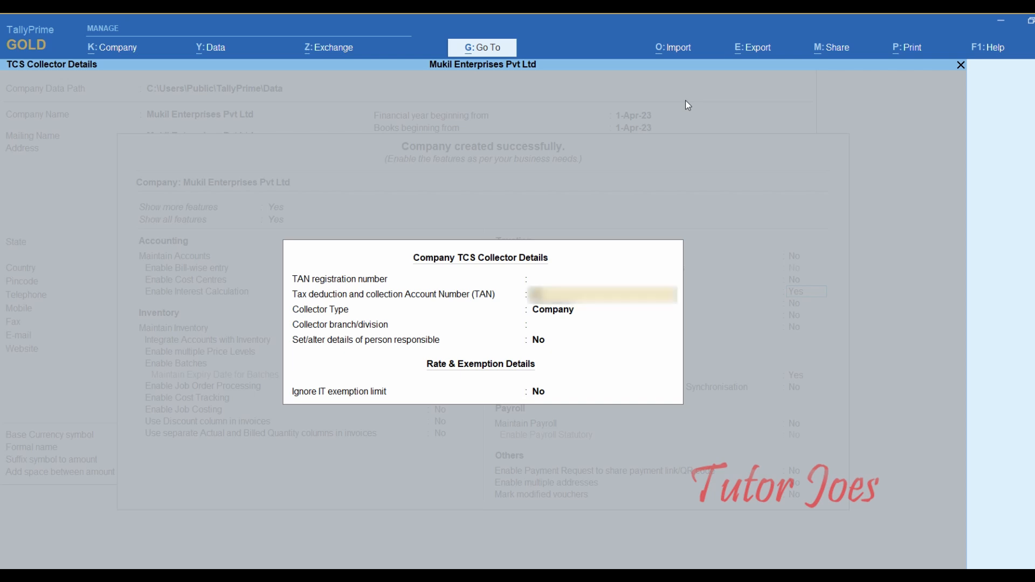
text(BM01234)
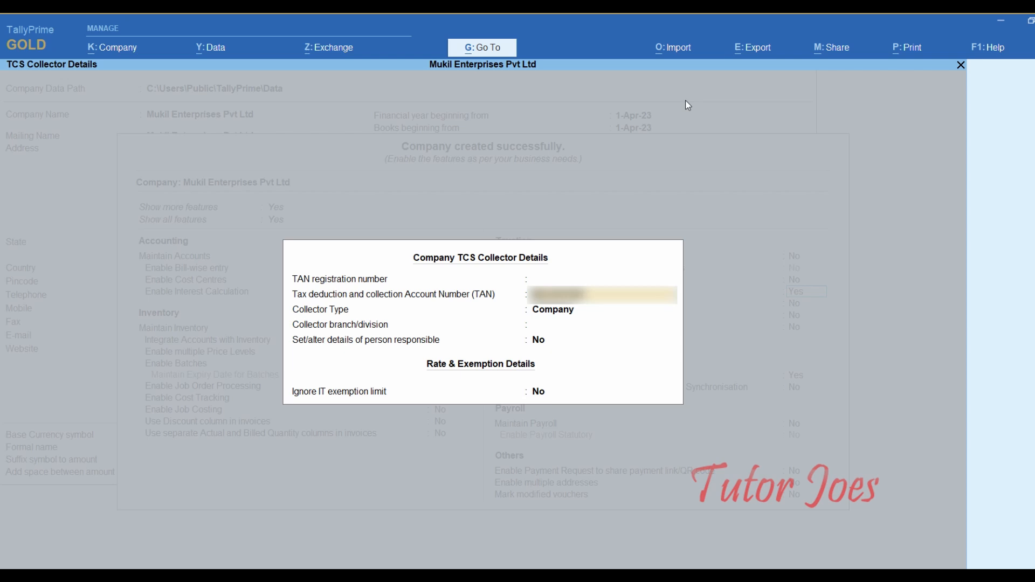
key(Return)
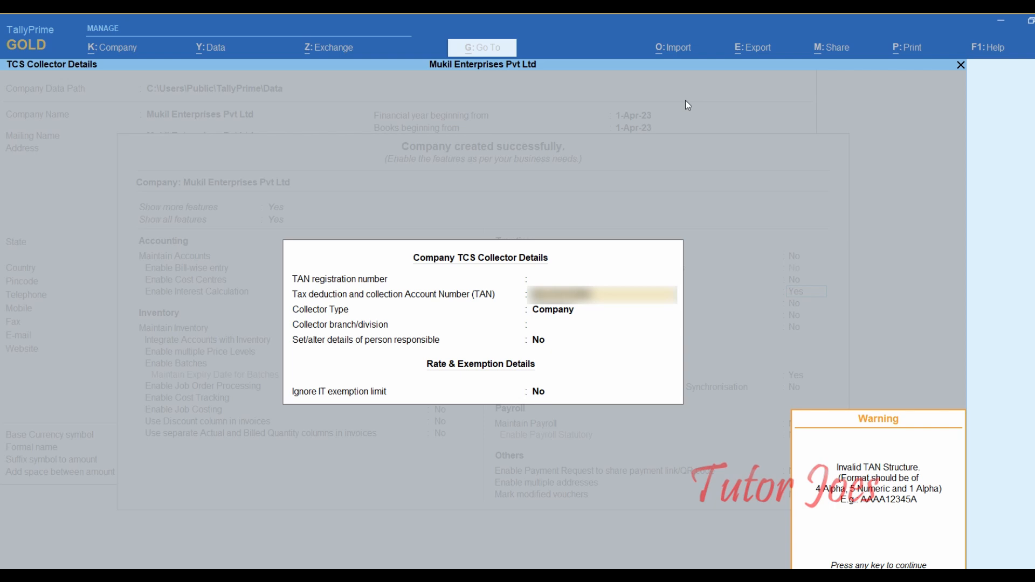
key(Return)
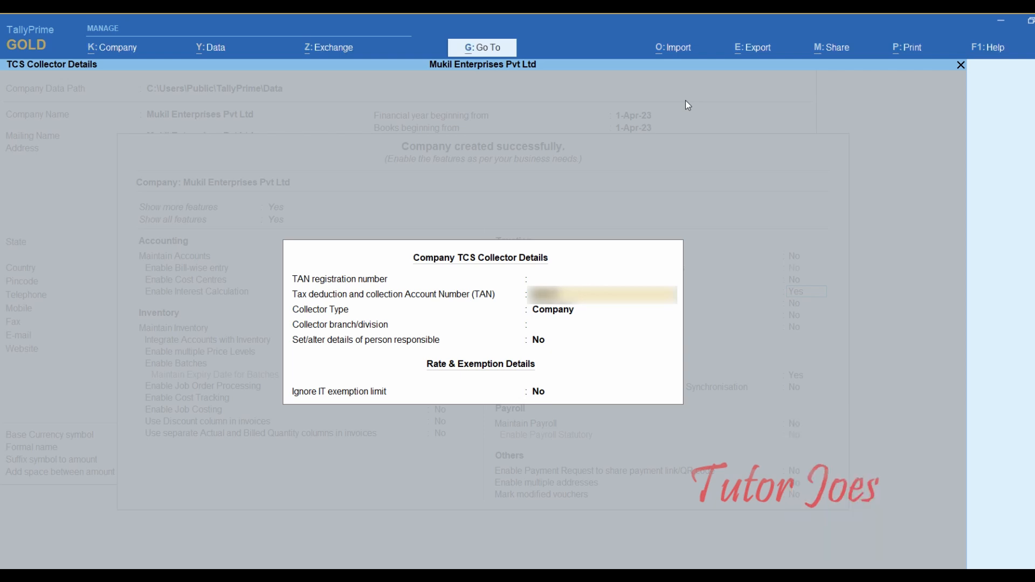
text(12345)
key(Return)
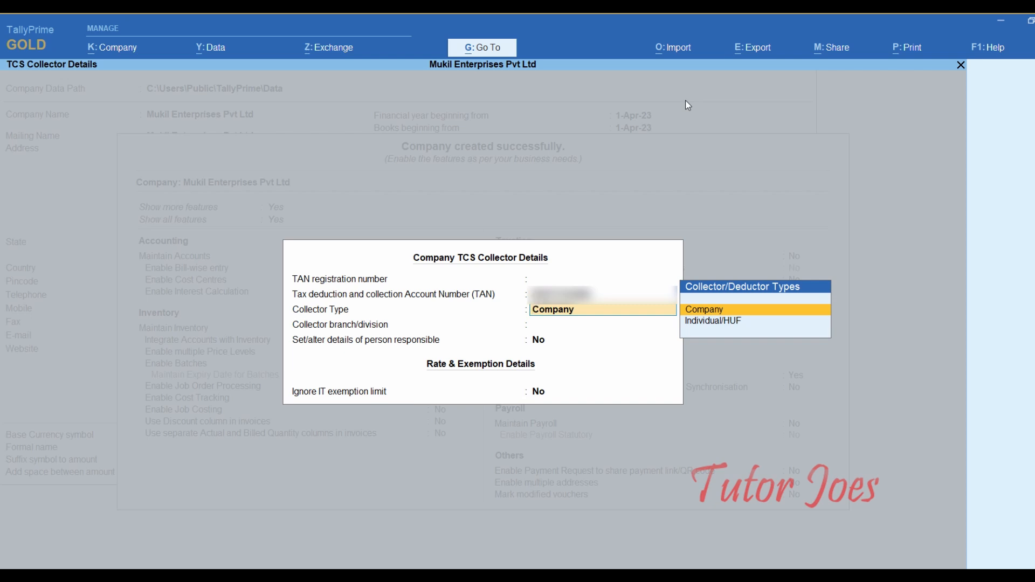
- Keep collector type Company, set branch to Chennai, and skip person-responsible details
key(Return)
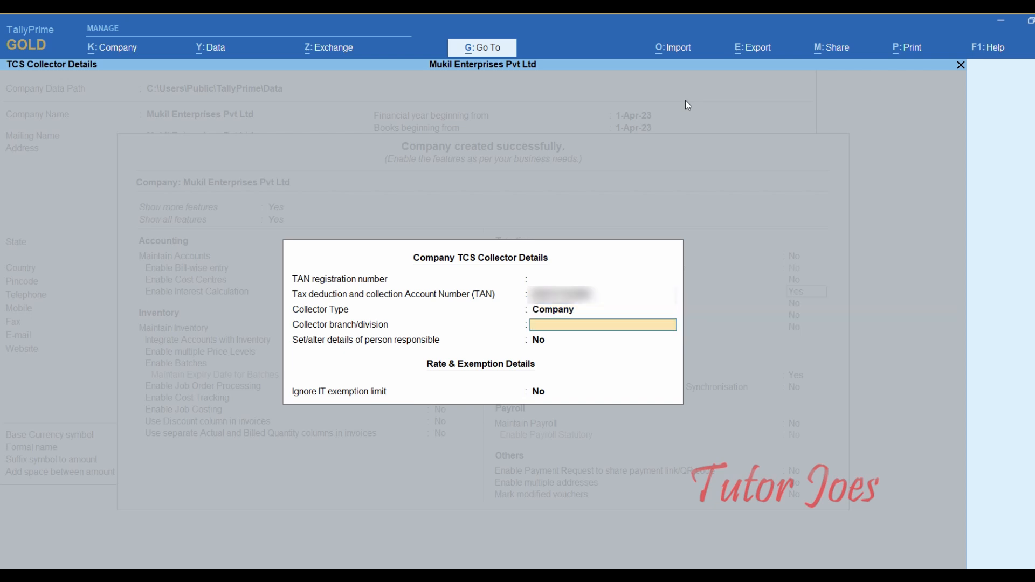
text(Chennai)
key(Return)
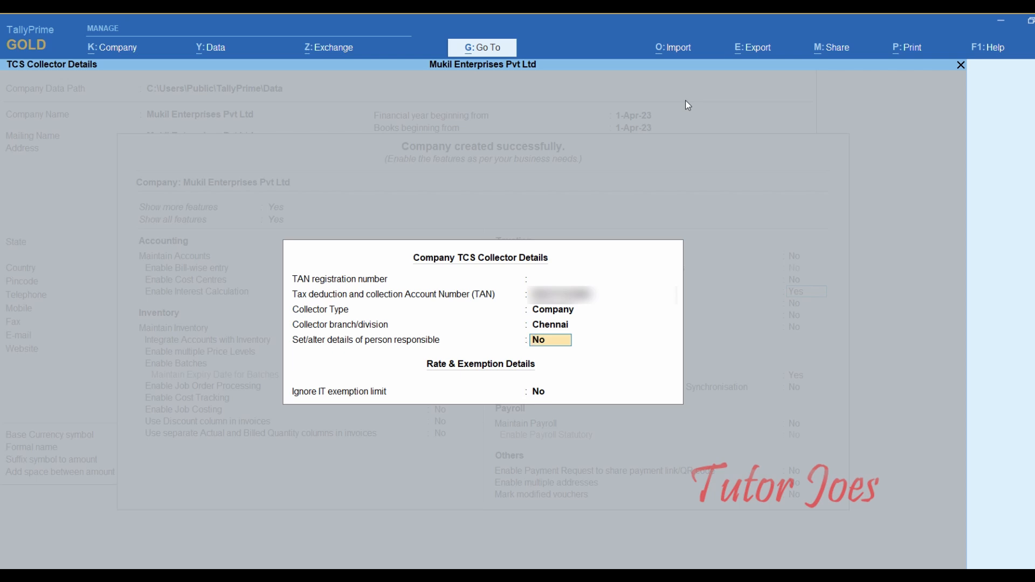
text(y)
key(Return)
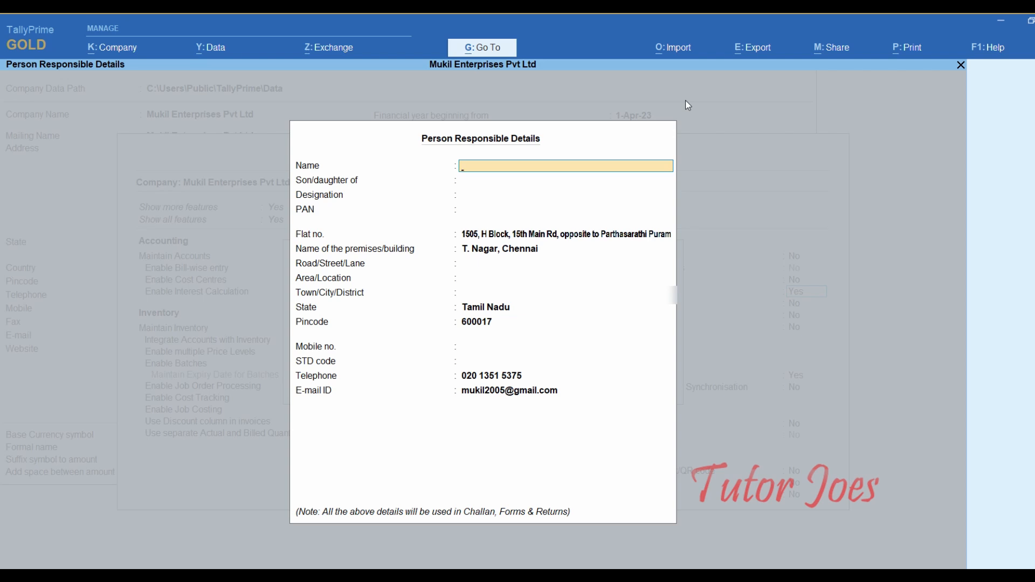
key(Escape)
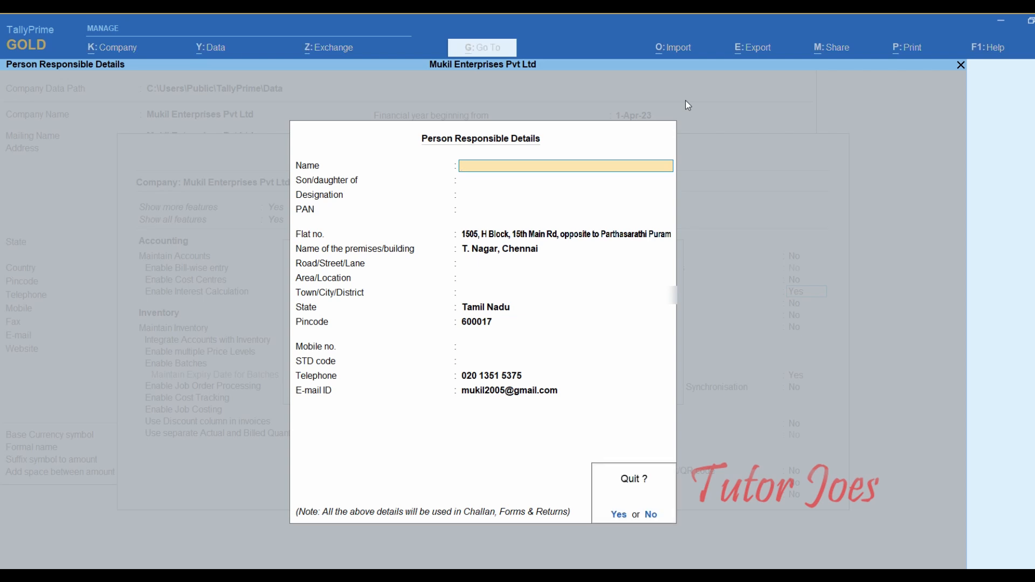
text(y)
text(n)
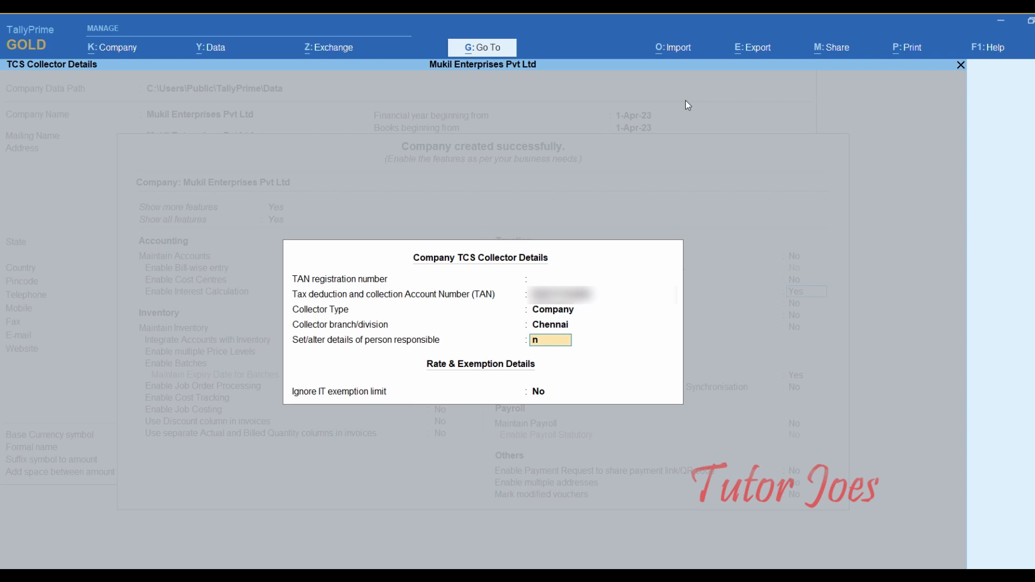
key(Return)
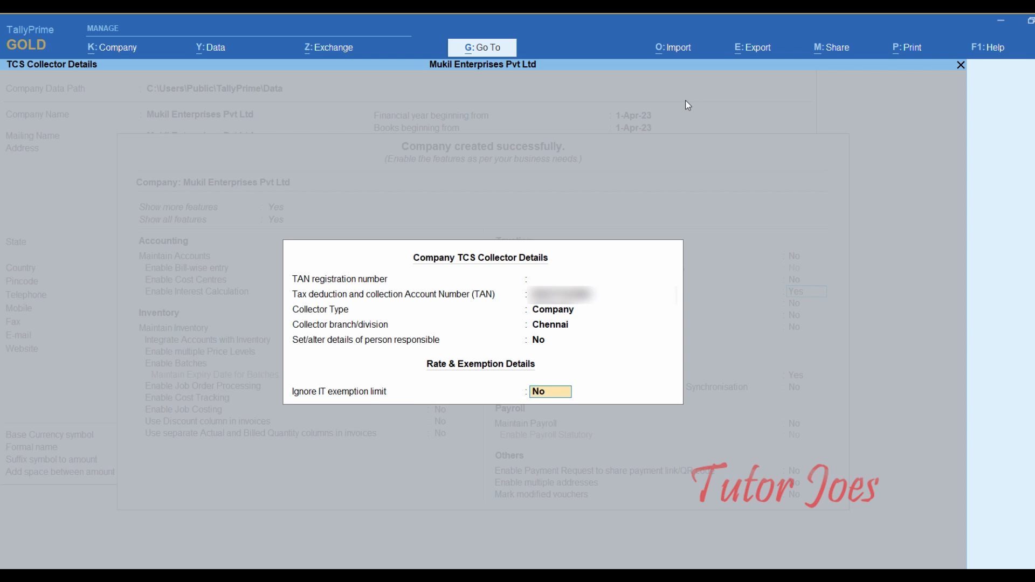
- Save the TCS details and leave VAT, Excise, payroll and remaining features at No
key(Return)
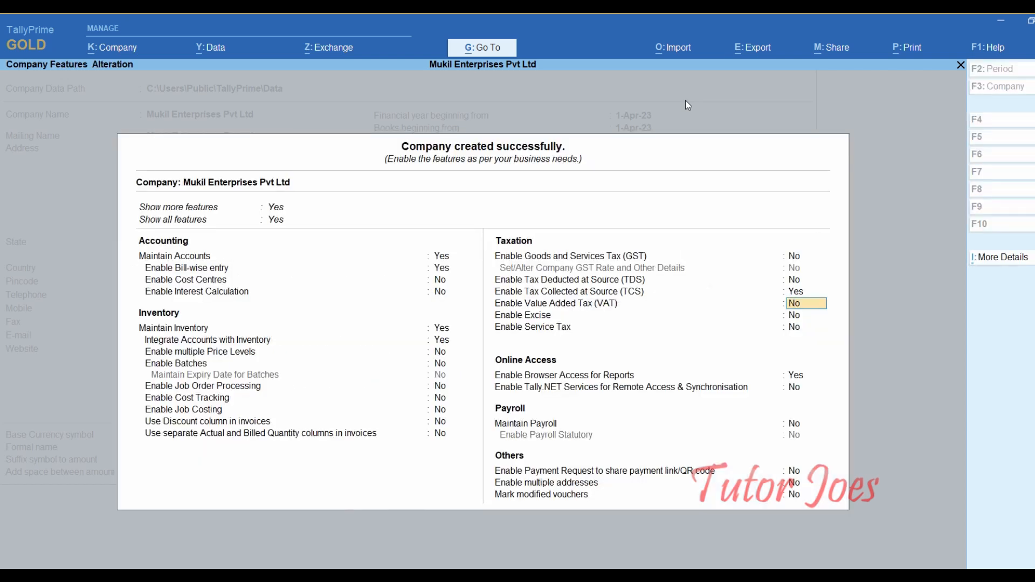
key(Return)
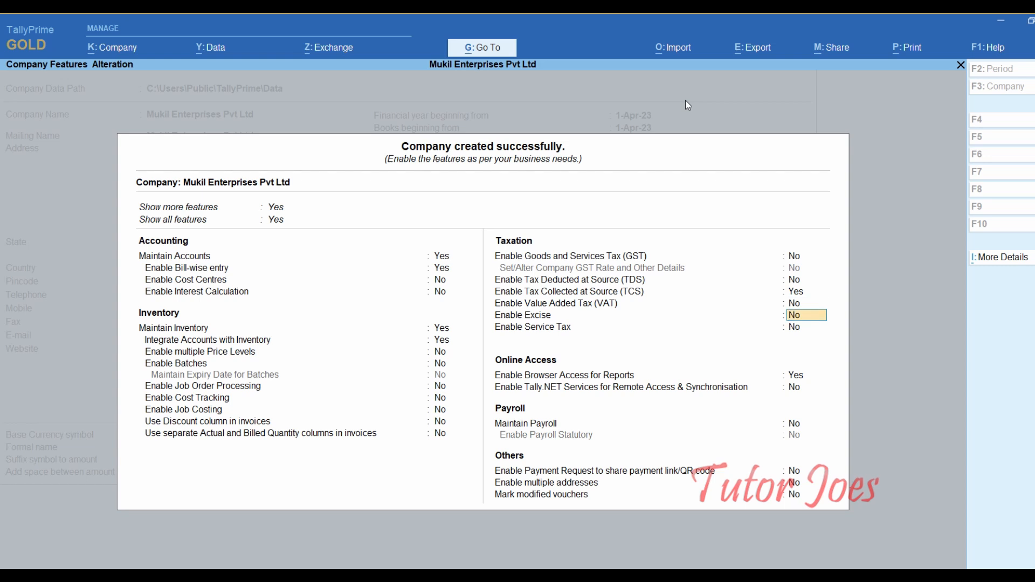
key(Return)
key(Return)
key(Return)
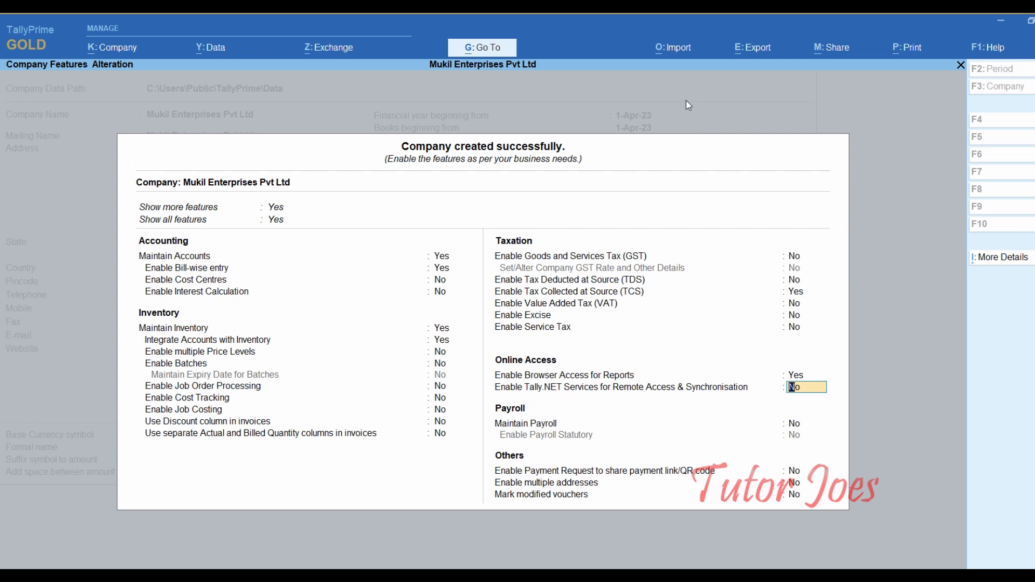
key(Return)
key(Return)
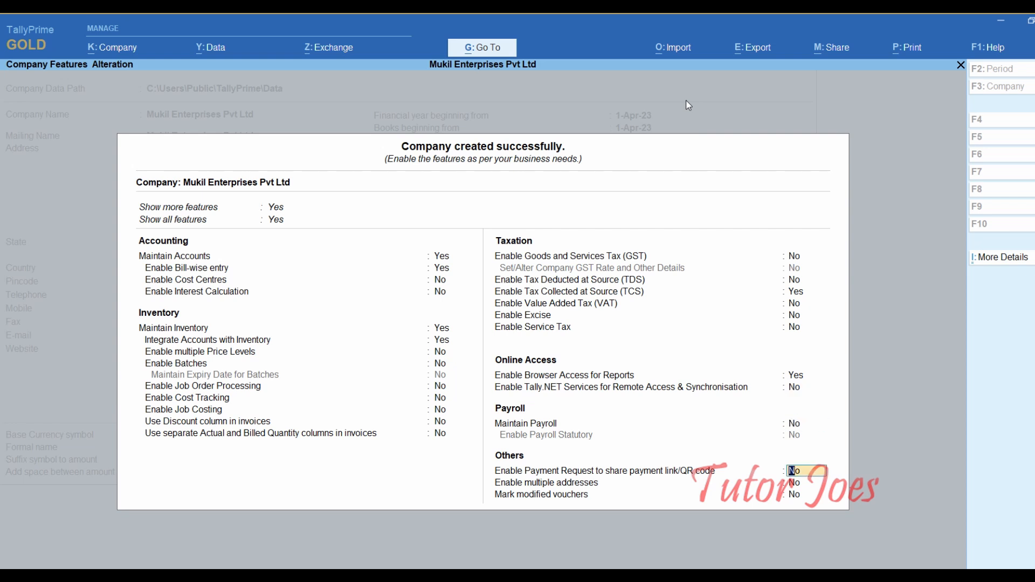
key(Return)
key(Return)
key(Return)
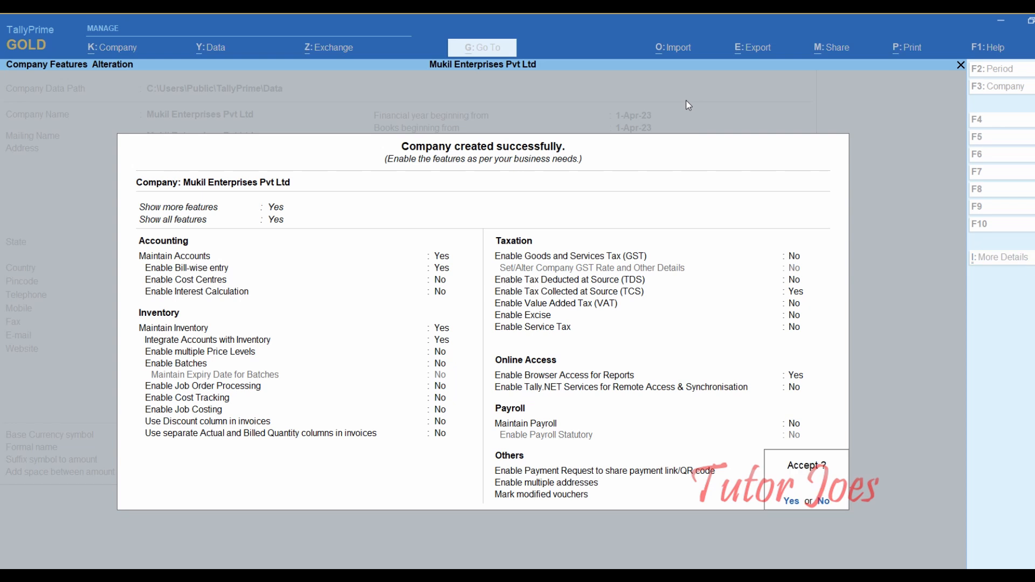
key(Return)
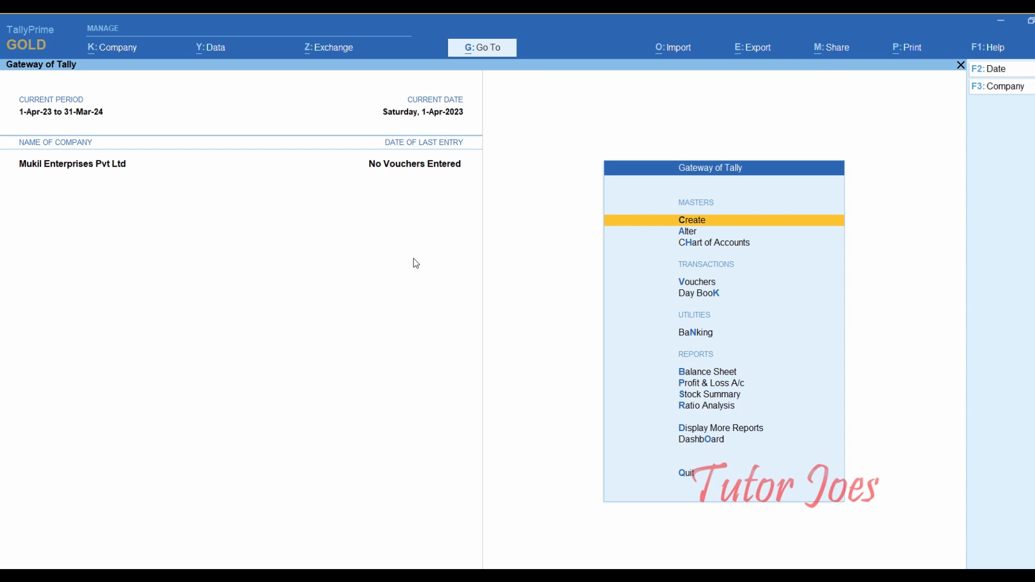
- Choose Ledger from the List of Masters to start a new ledger
key(Return)
key(Down)
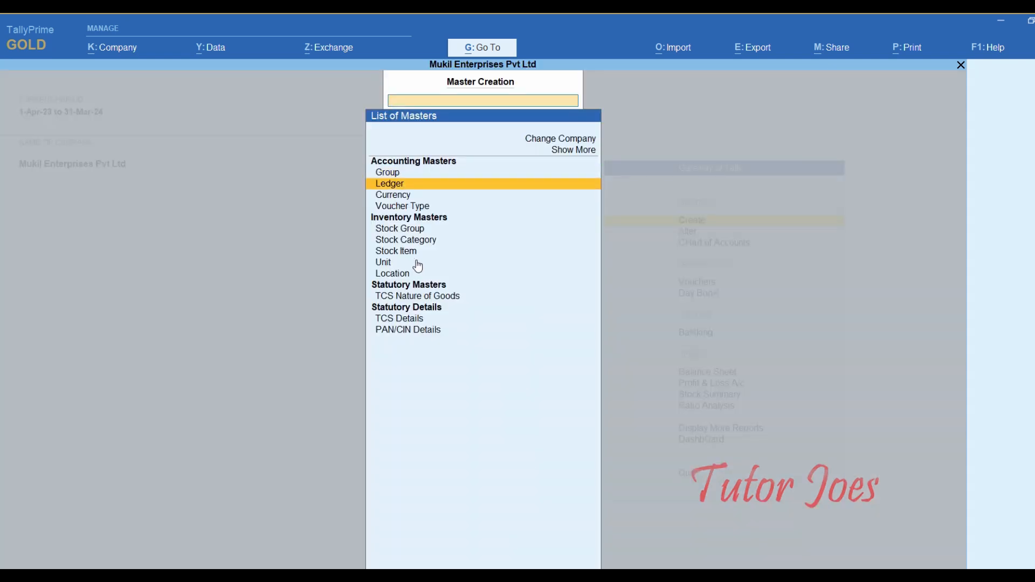
key(Return)
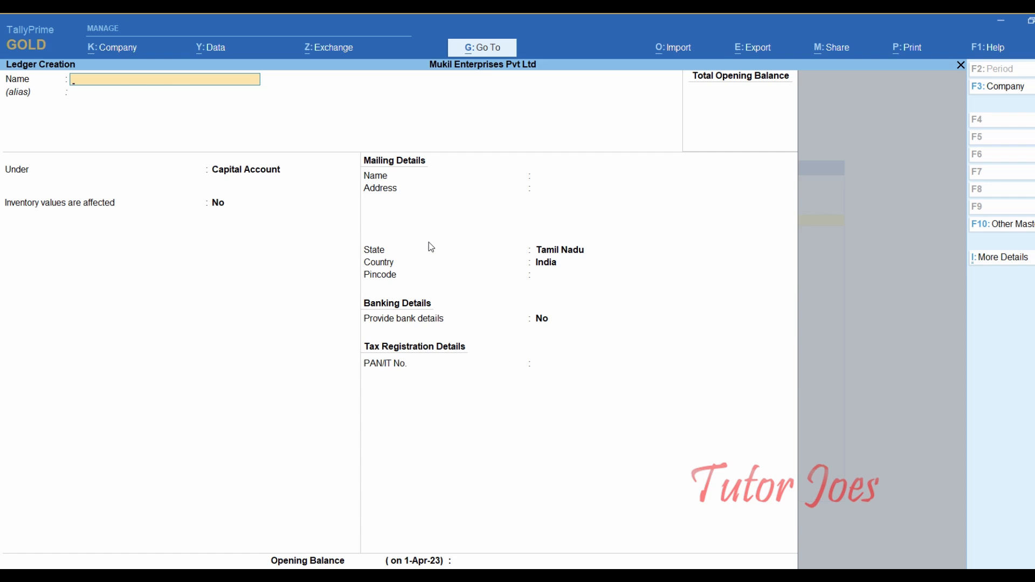
- Name the ledger 'Indian Bank' and put it under the Bank Accounts group
text(ndian Babnk)
key(BackSpace)
key(BackSpace)
key(BackSpace)
text(nk)
key(Return)
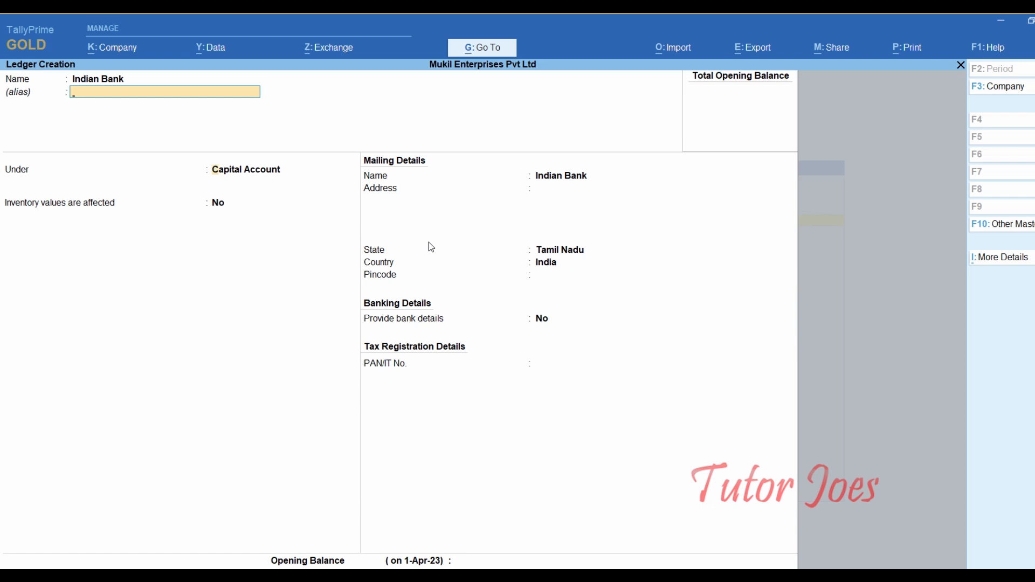
key(Return)
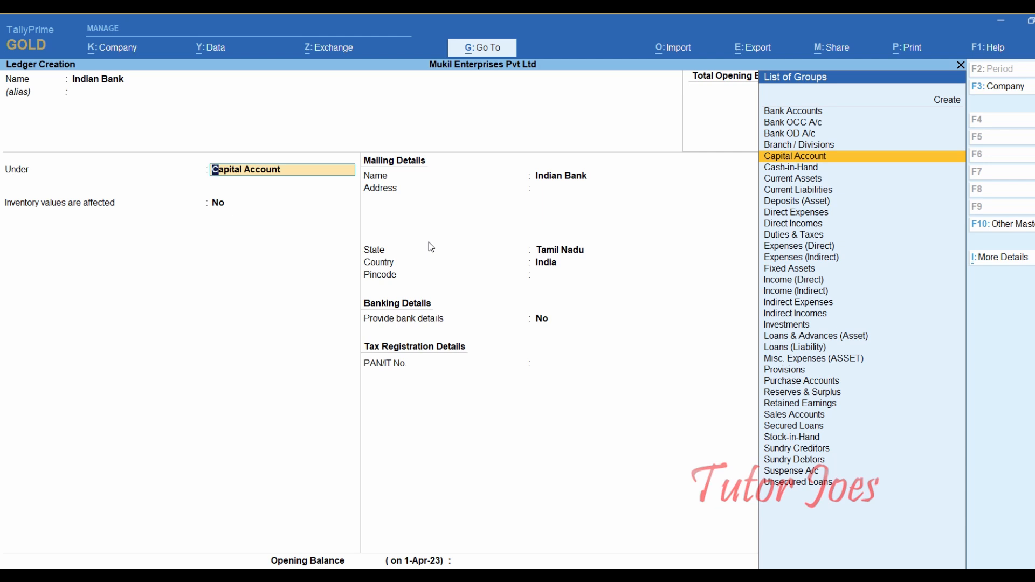
text(Bank)
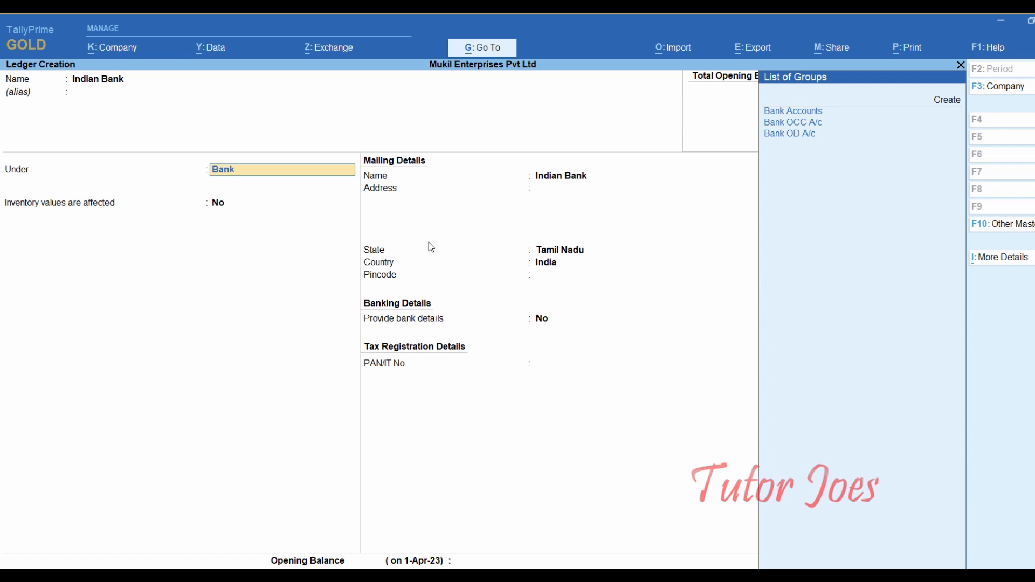
key(Up)
key(Down)
key(Return)
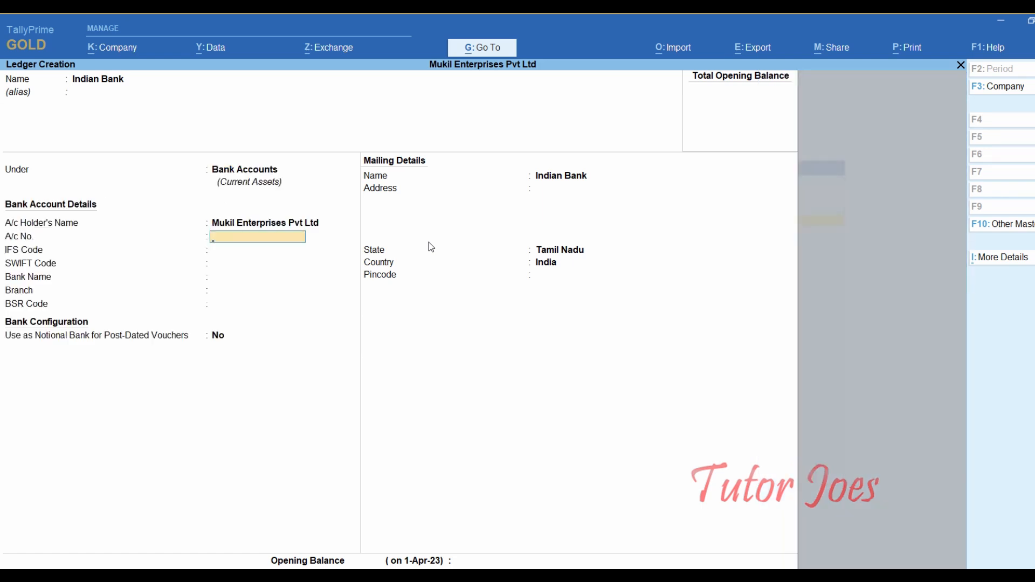
- Enter the bank account number and IFS code IDBI0123456, correcting the rejected first IFS entry
text(123456987)
key(Return)
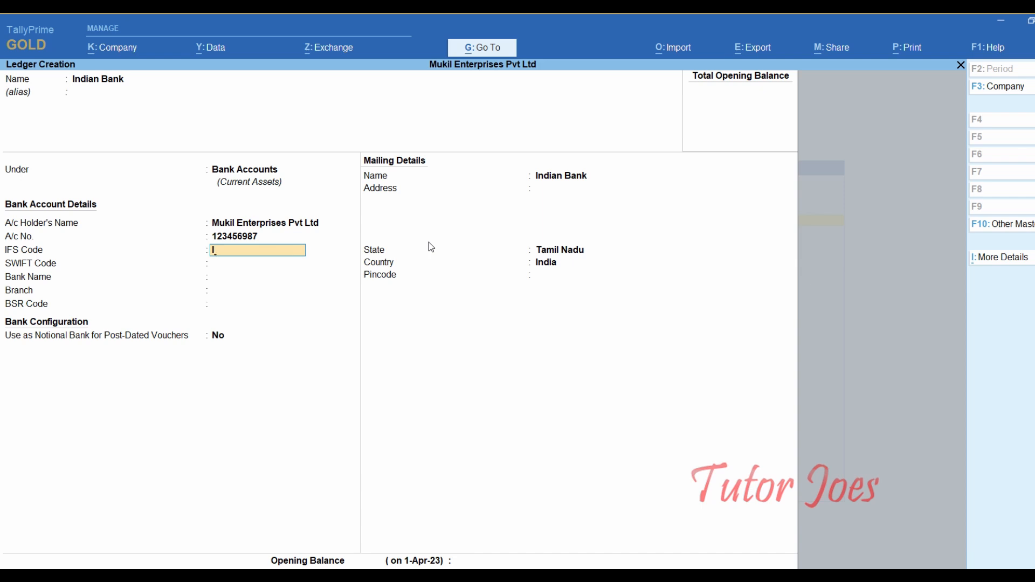
text(IDBI000007)
key(Return)
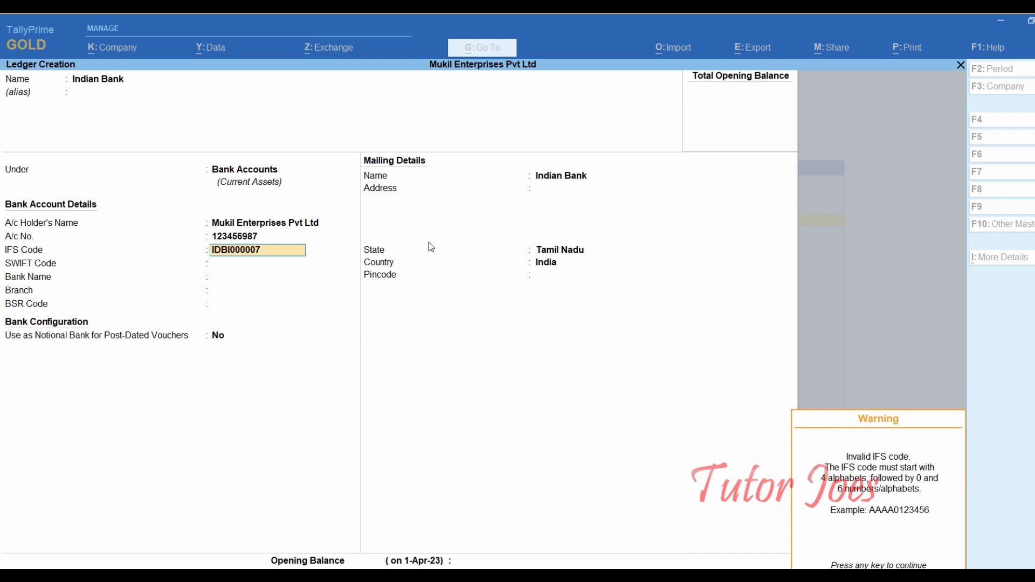
key(Return)
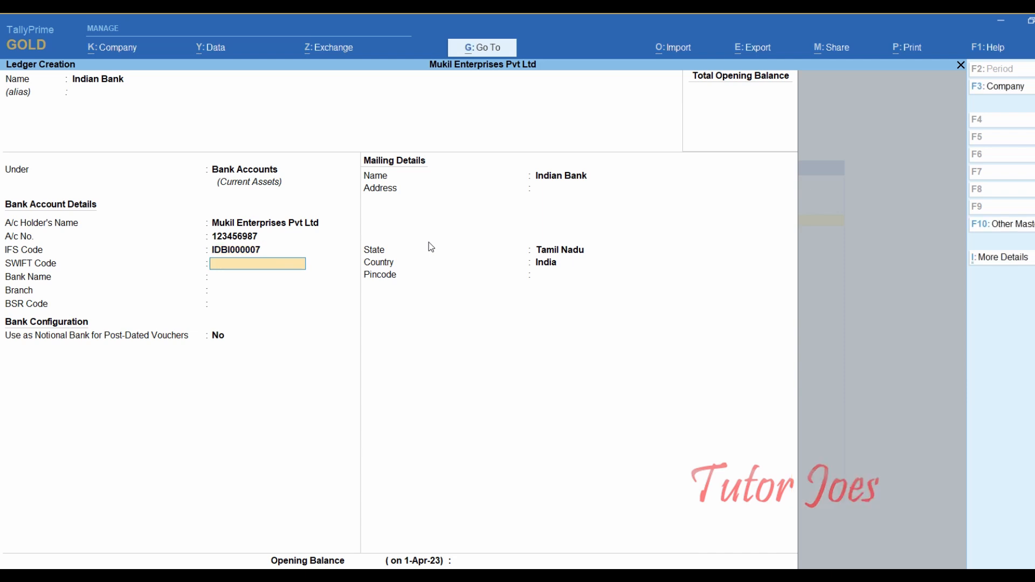
key(BackSpace)
key(BackSpace)
key(BackSpace)
key(BackSpace)
key(BackSpace)
key(BackSpace)
key(BackSpace)
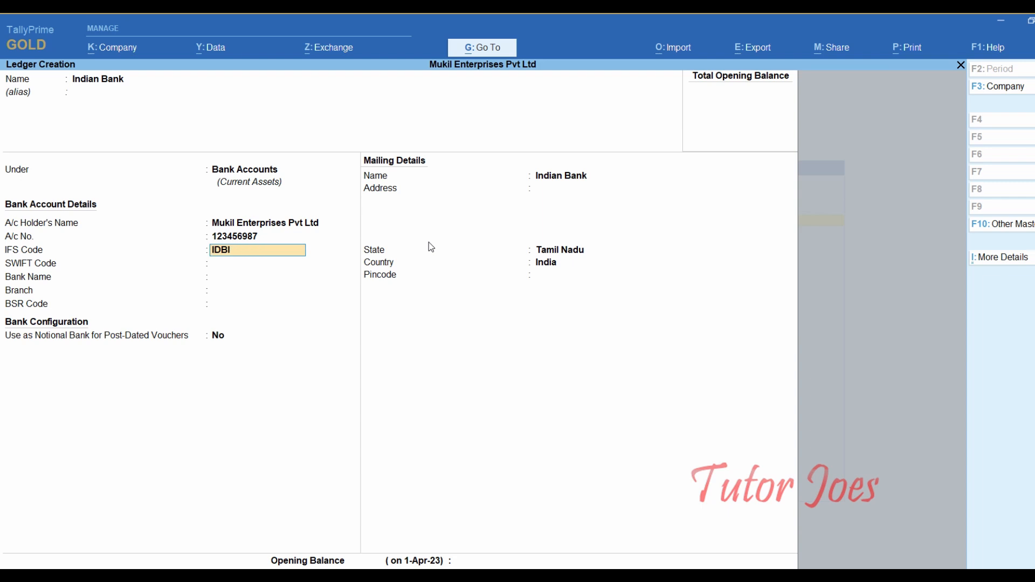
text(0123456)
key(Return)
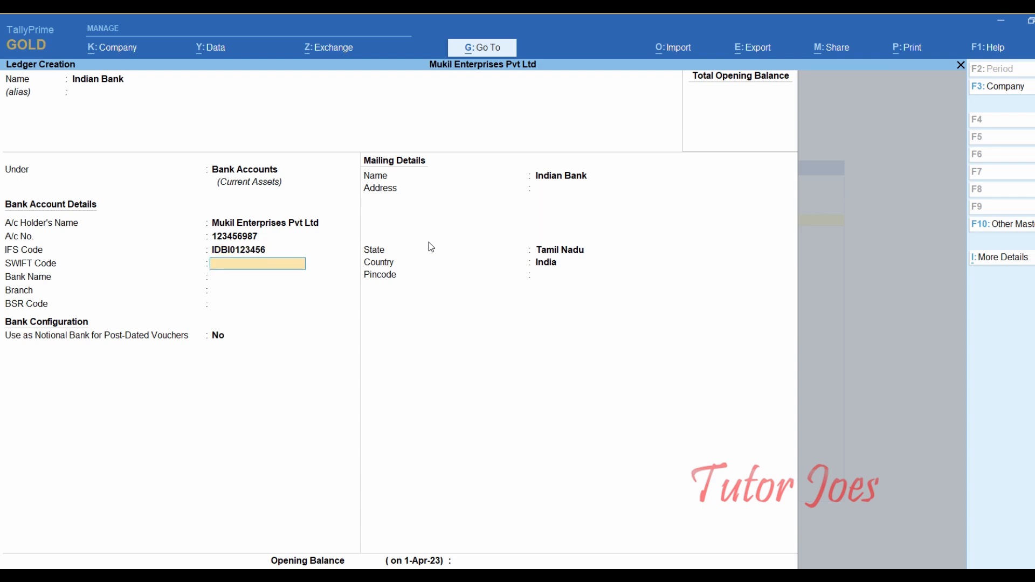
- Choose Indian Bank (India) as the bank name and enter a 30,00,000 Dr opening balance
key(Return)
text(In)
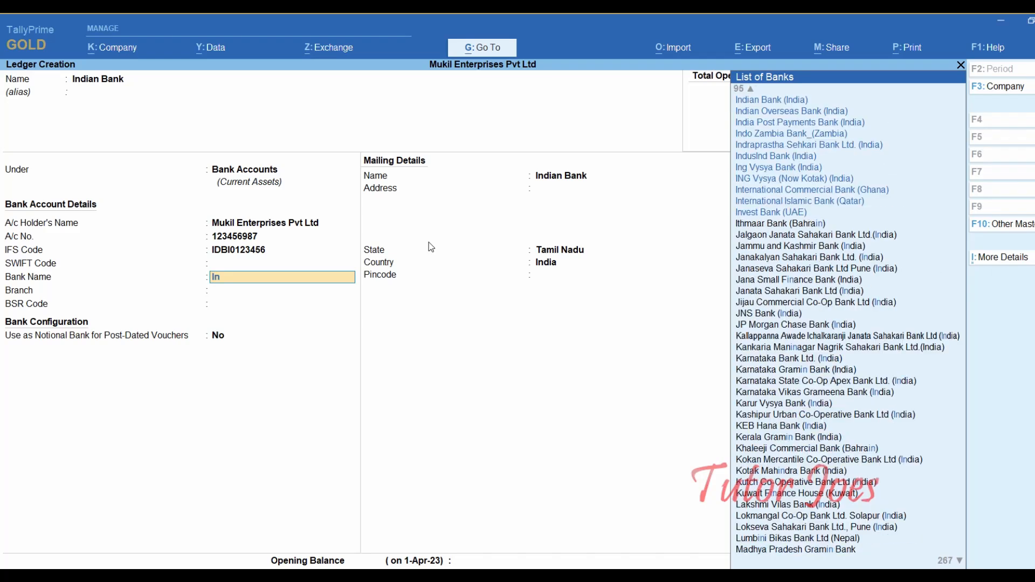
key(Up)
key(Up)
key(Up)
key(Up)
key(Up)
key(Up)
key(Up)
key(Up)
key(Up)
key(Up)
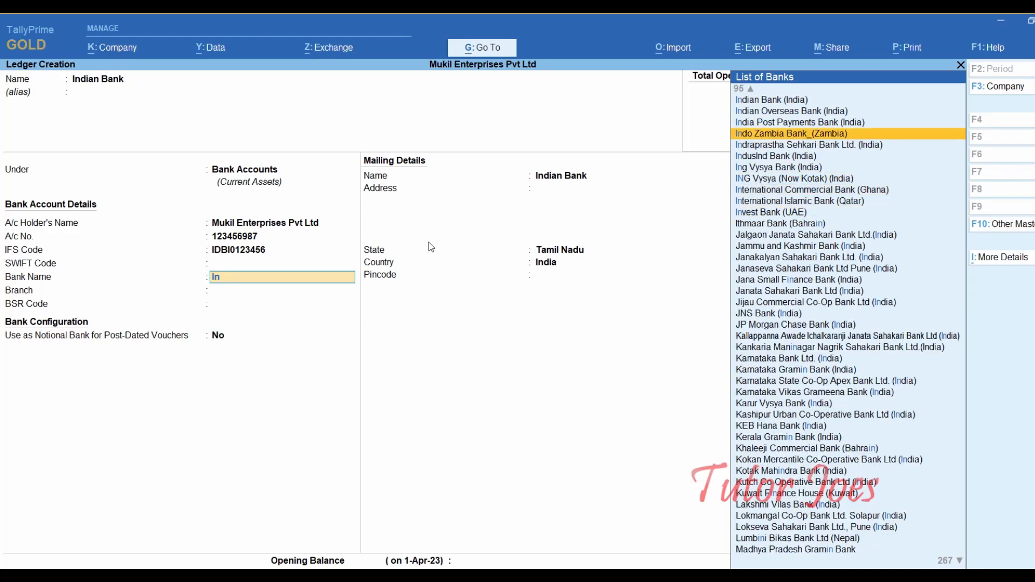
key(Up)
key(Return)
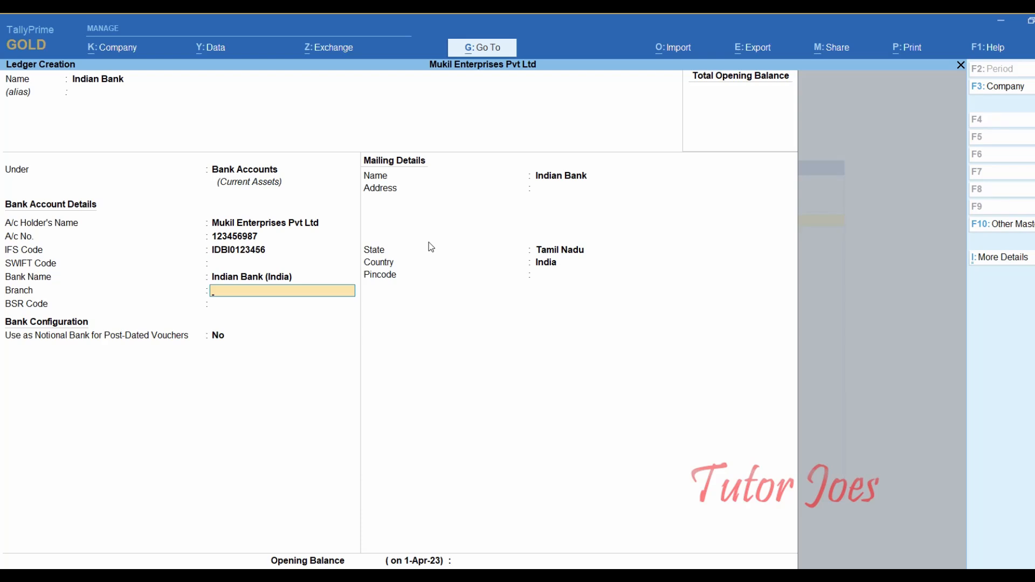
key(Return)
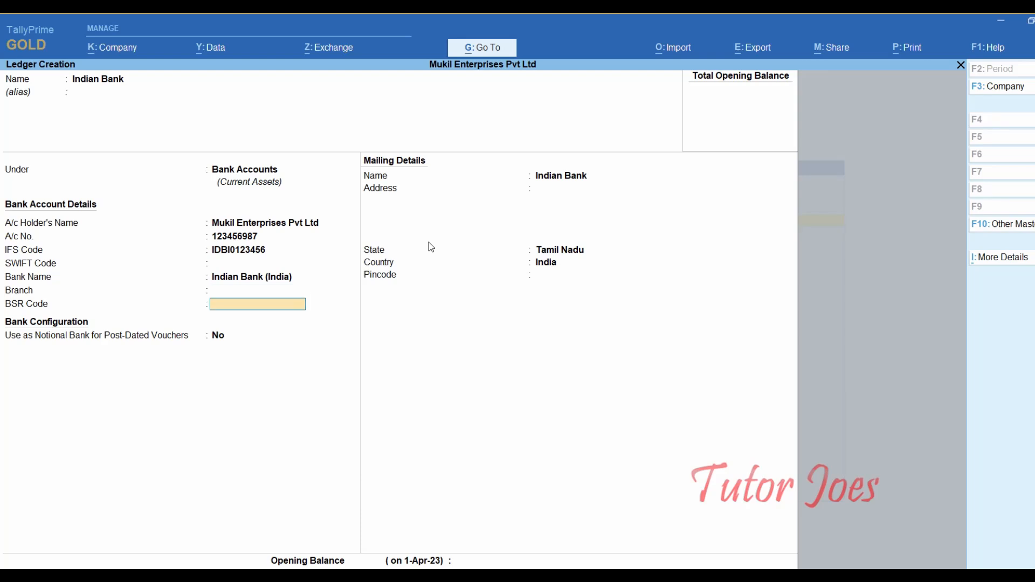
key(Return)
key(Return)
key(Return)
key(Return)
key(Return)
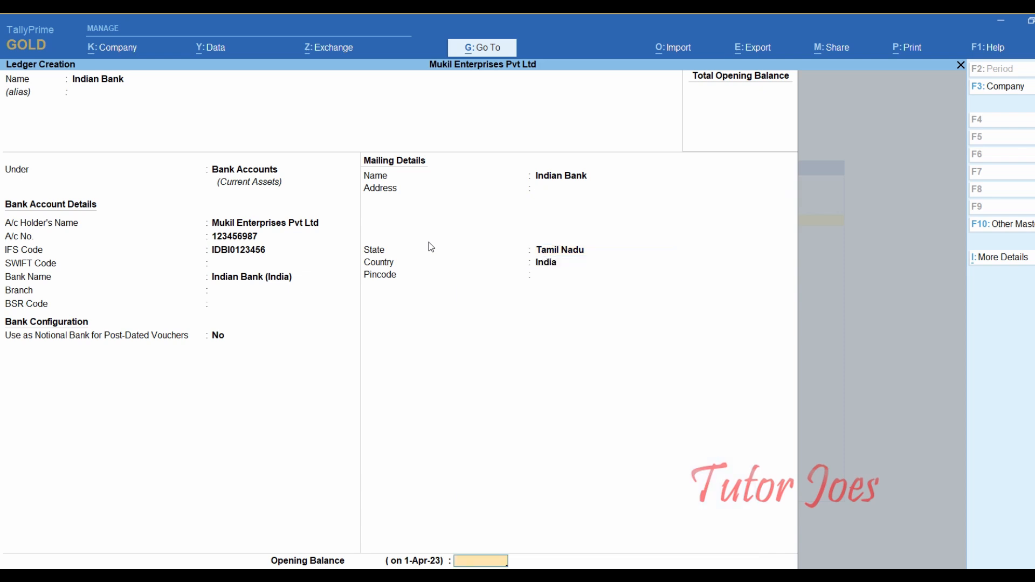
text(3000000)
key(Return)
- Accept the Indian Bank ledger with its 30,00,000.00 Dr opening balance
key(Return)
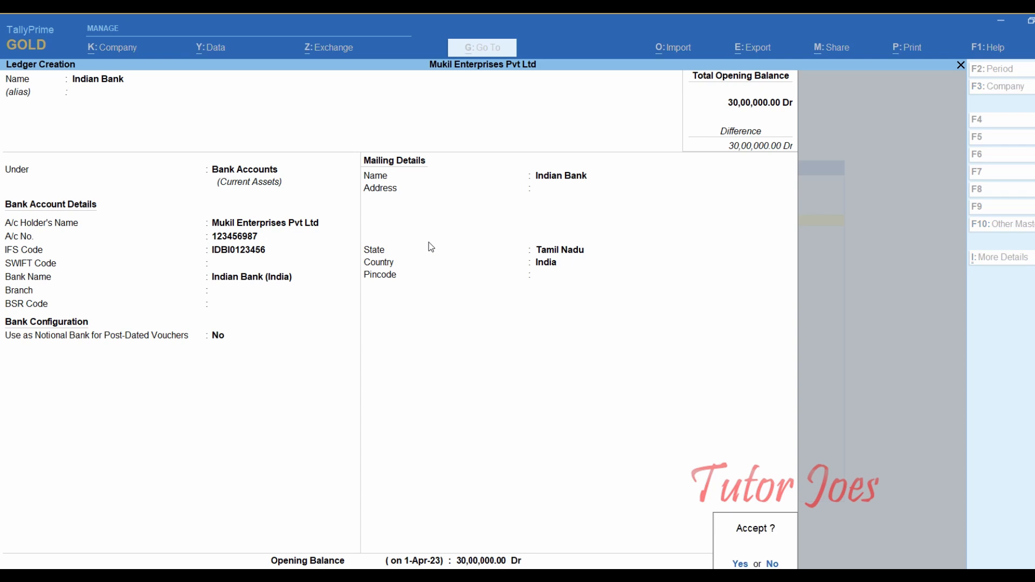
key(Return)
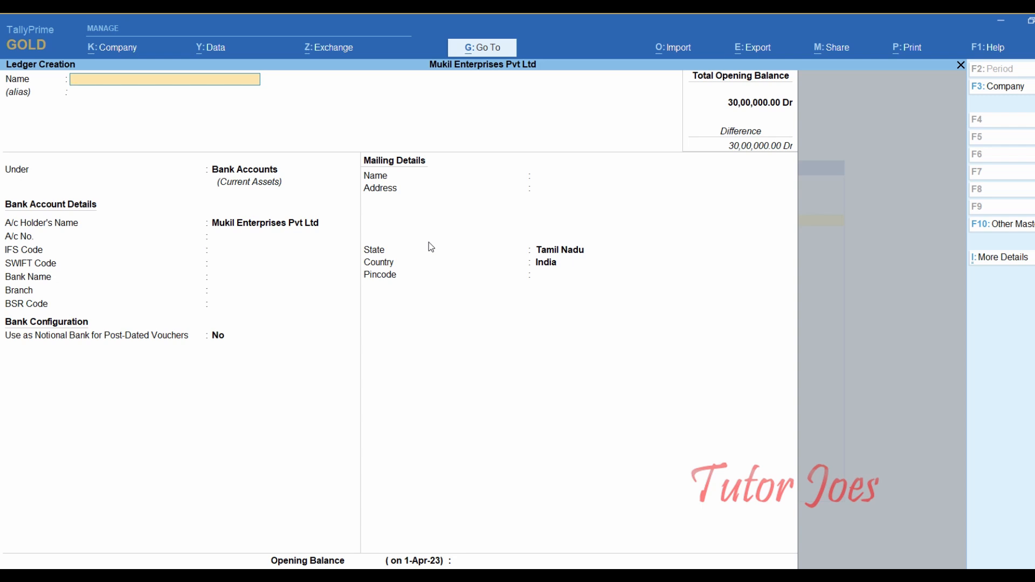
- Quit the empty Ledger Creation form, then open and quit Group Creation without creating a group
key(Escape)
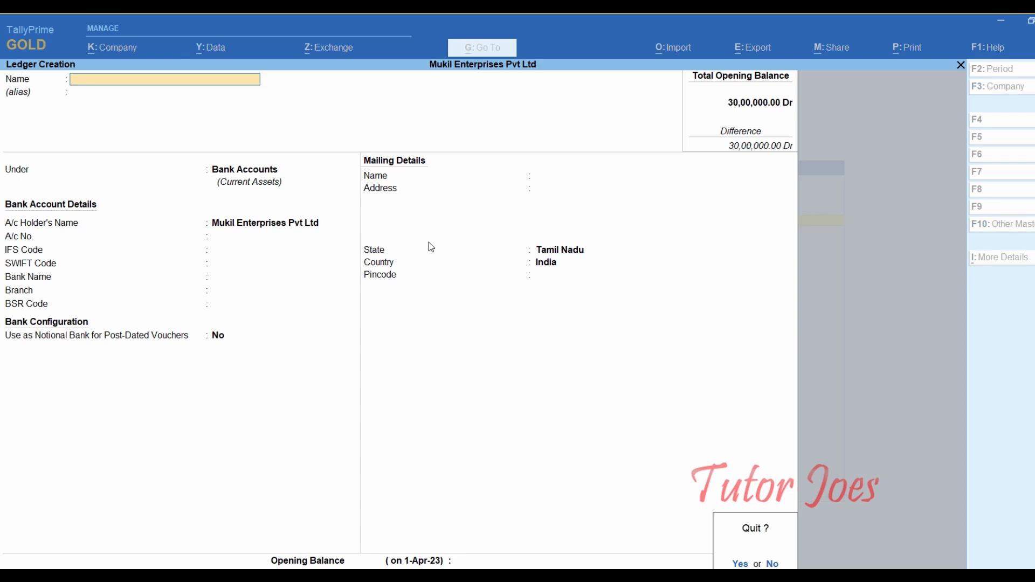
key(y)
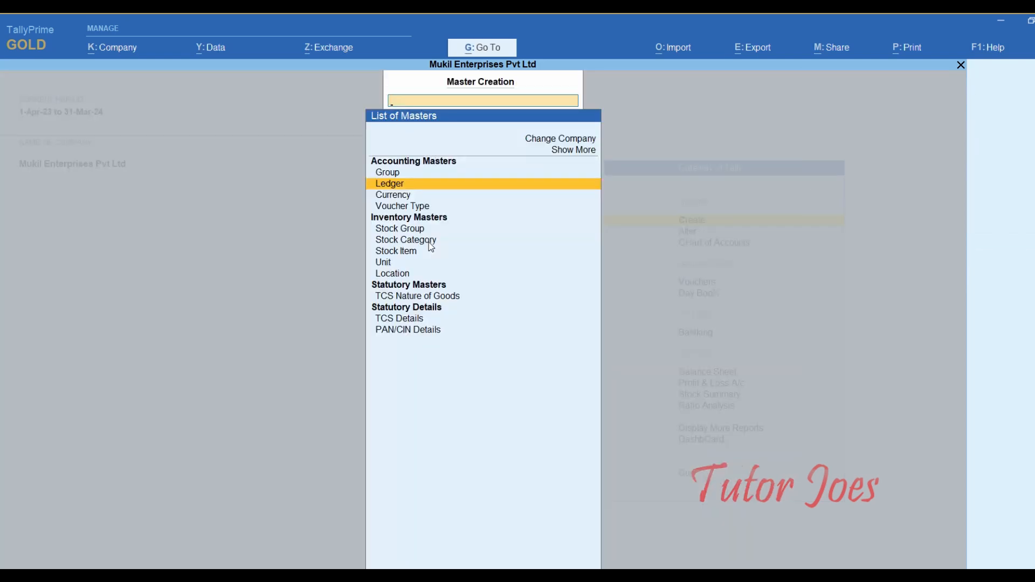
key(Up)
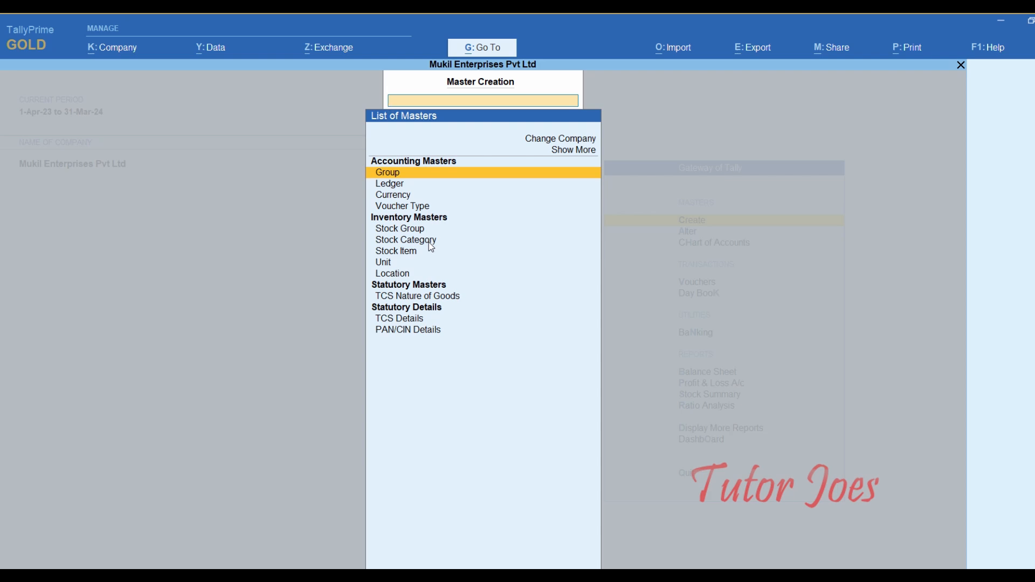
key(Return)
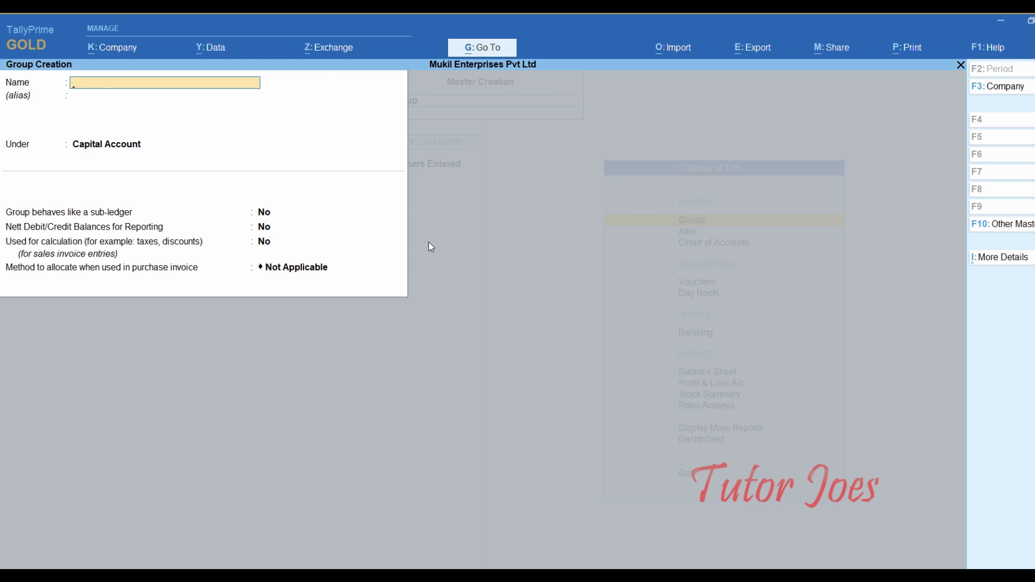
key(Escape)
key(Return)
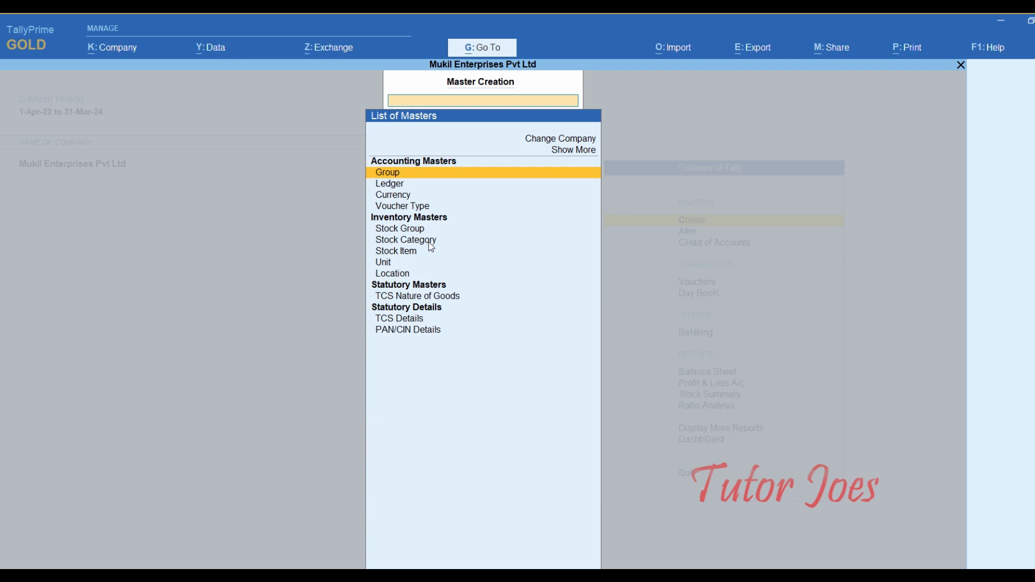
- Close the List of Masters to return to the Gateway of Tally
key(Escape)
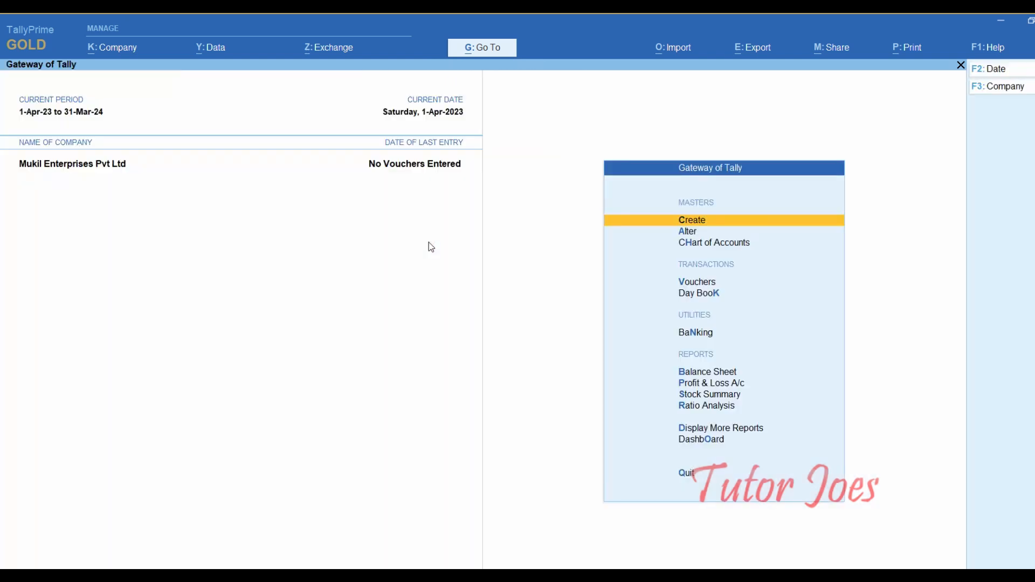
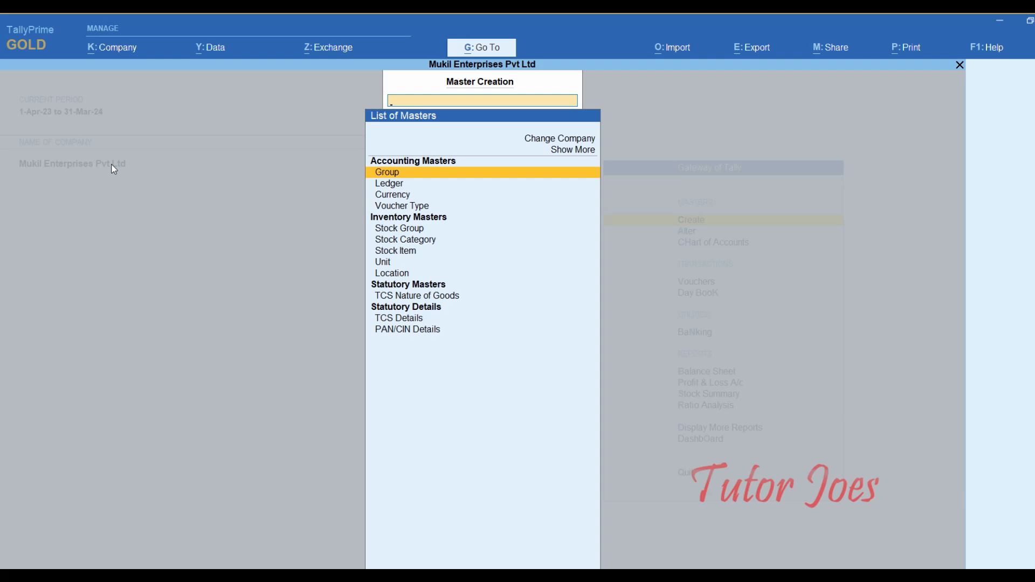
- Move down the List of Masters to TCS Nature of Goods
key(Down)
key(Down)
key(Down)
key(Down)
key(Down)
key(Down)
key(Down)
key(Down)
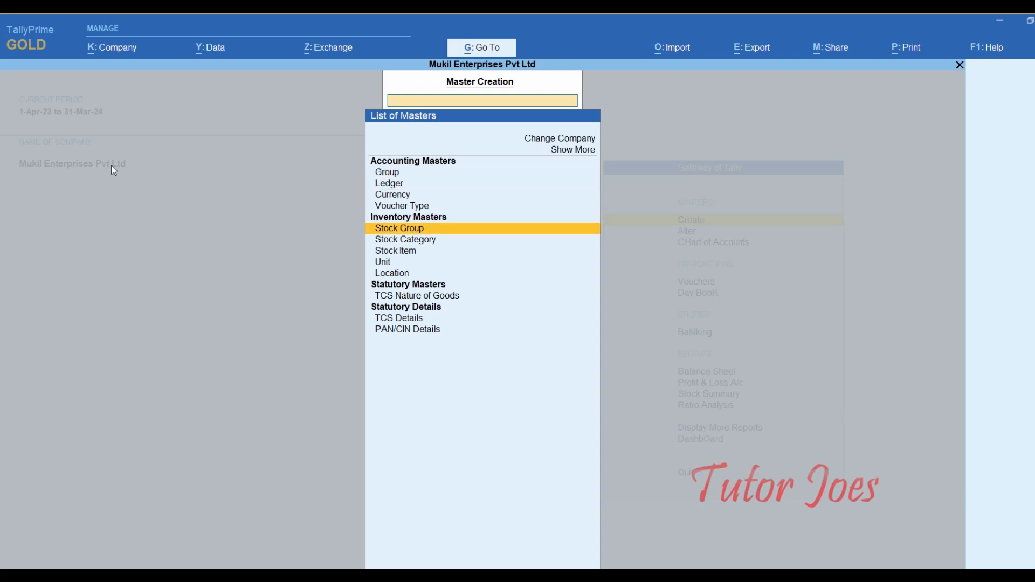
key(Down)
key(Down)
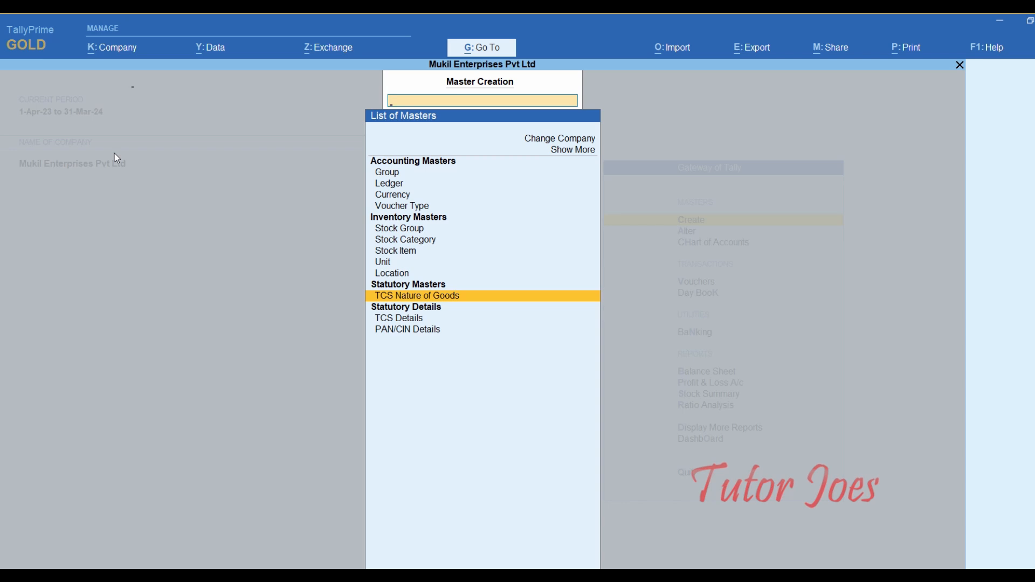
- Start a TCS nature of goods named Sales of Vehicle, section 206C, payment code 6CL
key(Return)
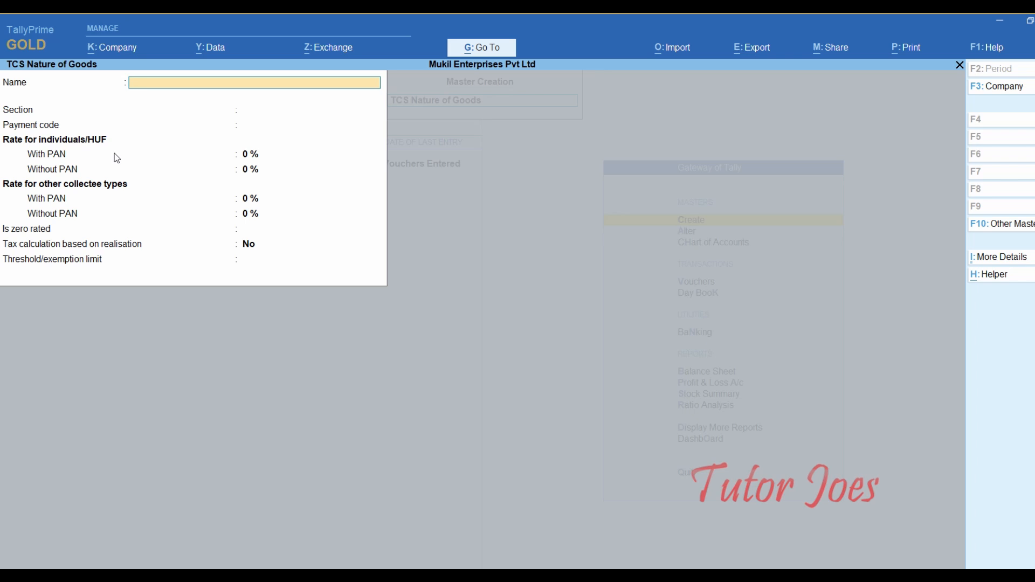
text(Sales of Vehicle)
key(Return)
text(206)
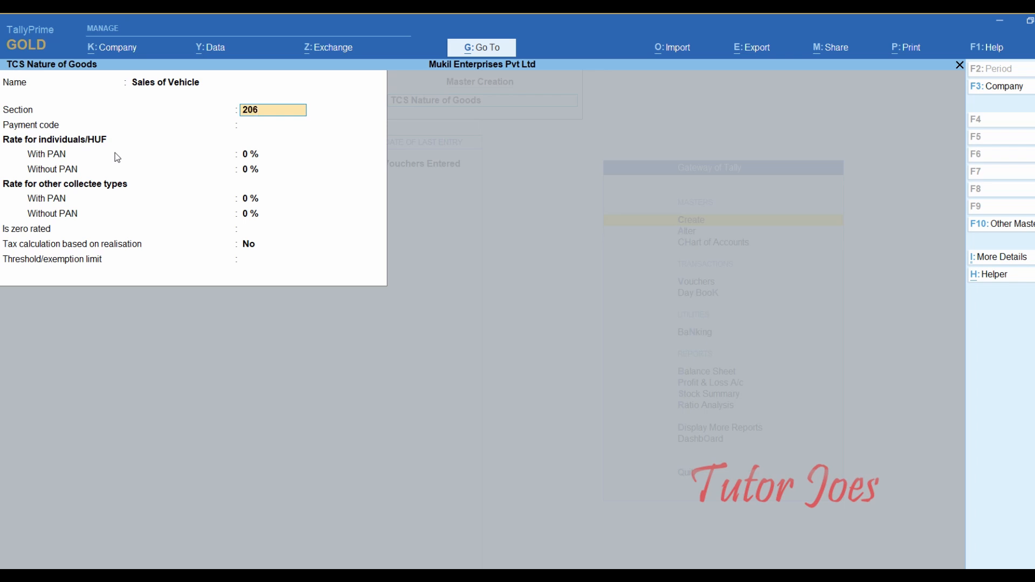
text(C)
key(Return)
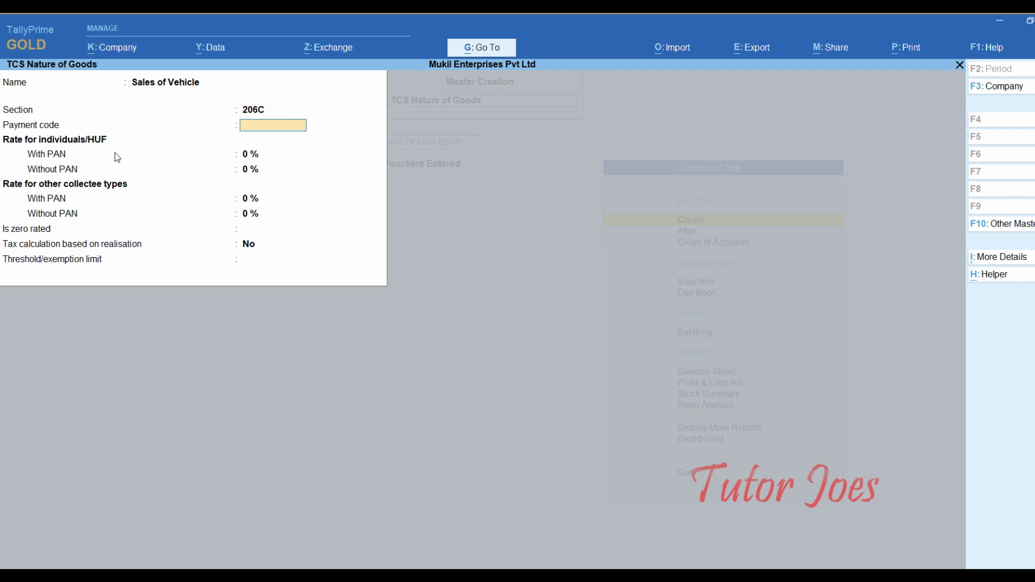
text(6CL)
key(Return)
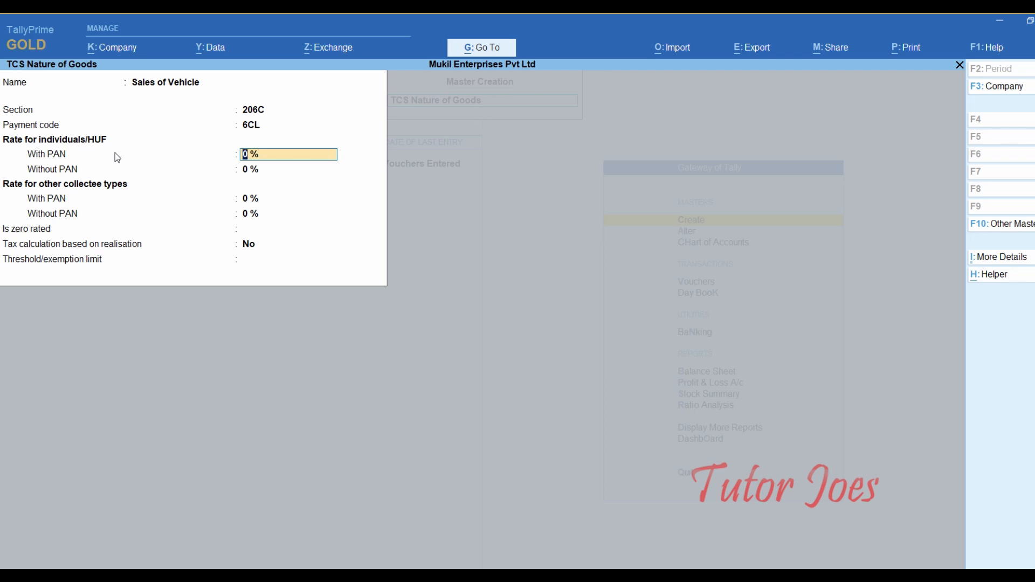
- Set rates of 1% with PAN and 5% without, a 10,00,000 threshold, and save it
text(1)
key(Return)
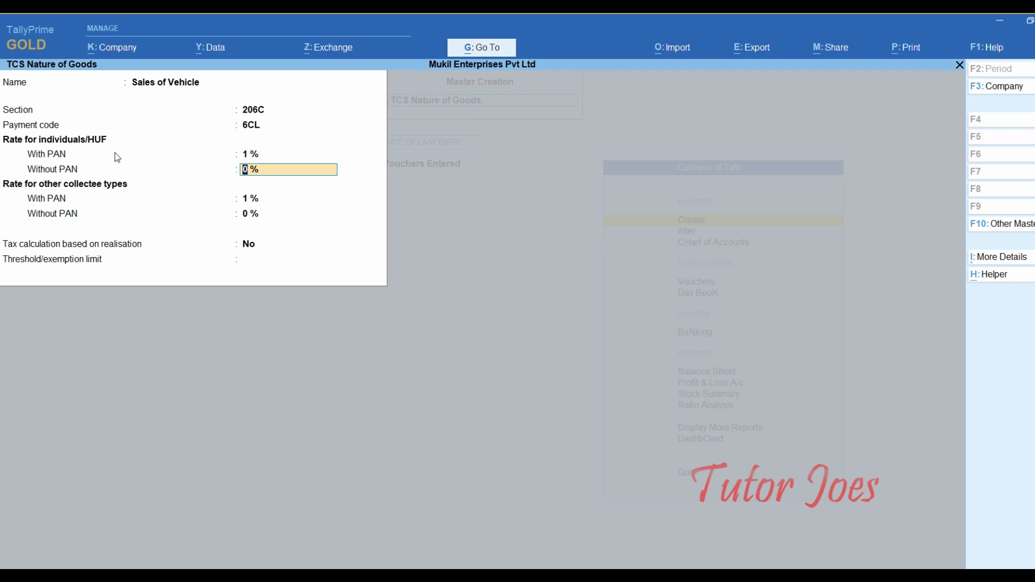
text(5)
key(Return)
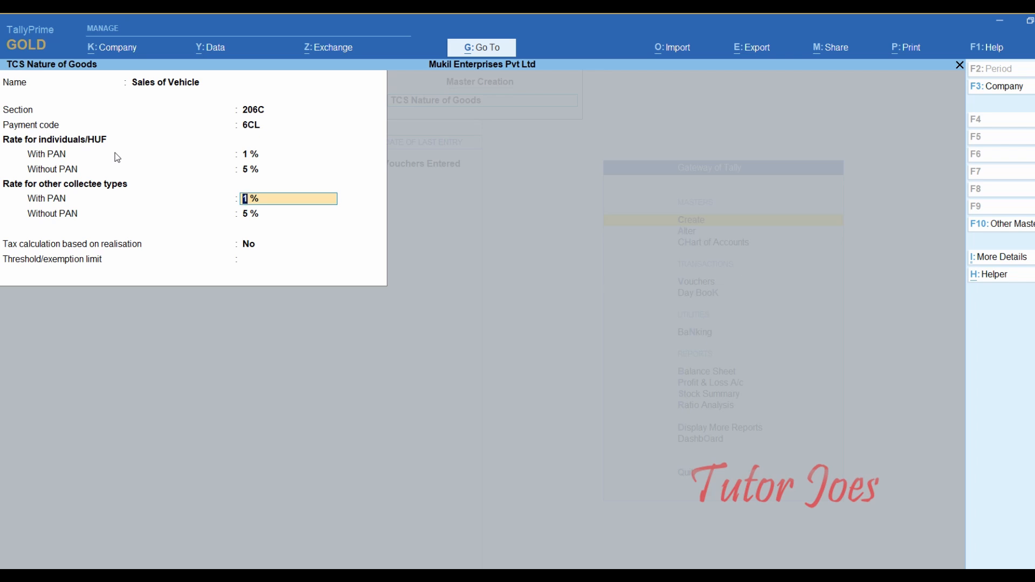
key(Return)
key(Return)
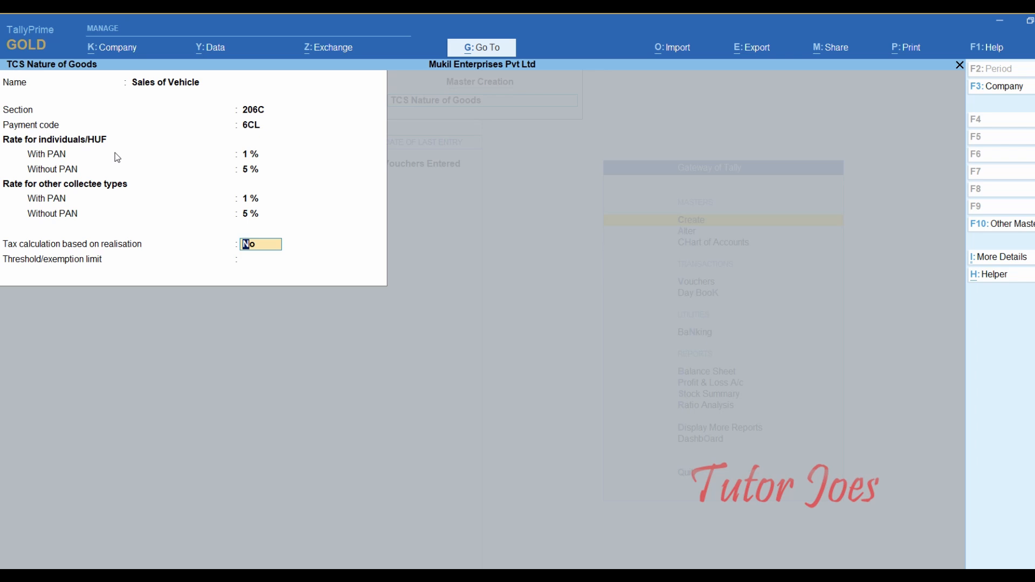
key(Return)
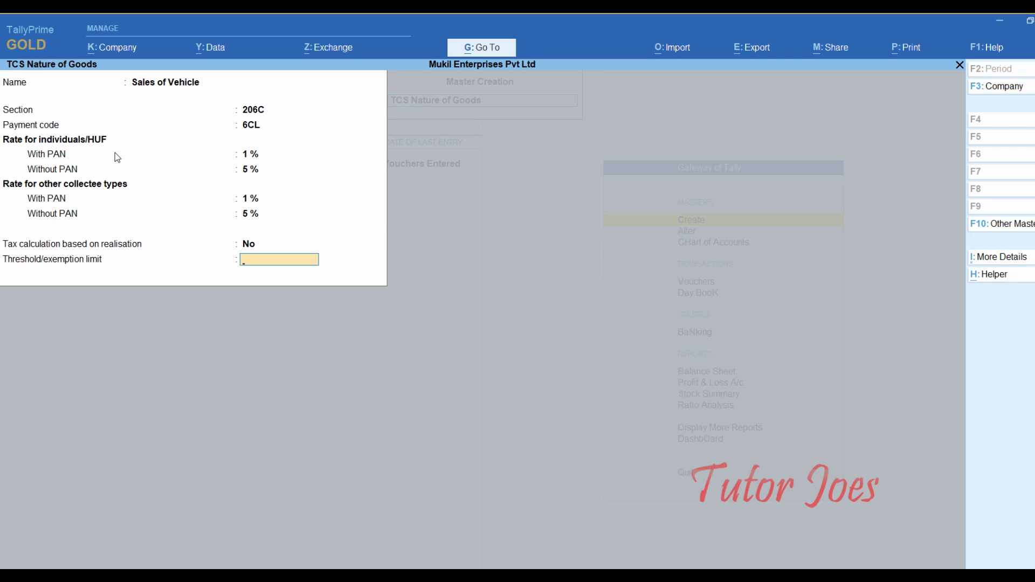
text(1000000)
key(Return)
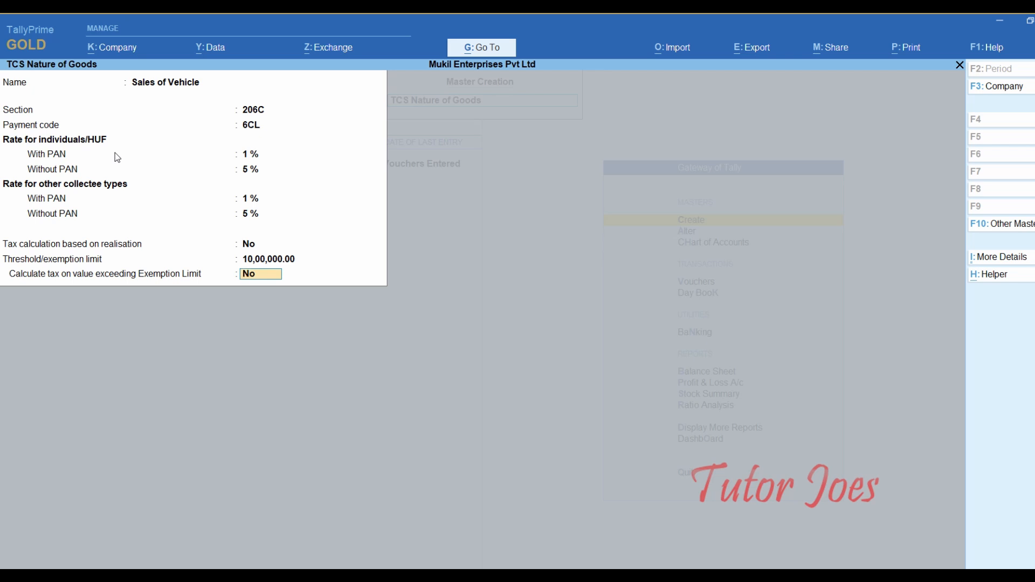
key(Return)
key(y)
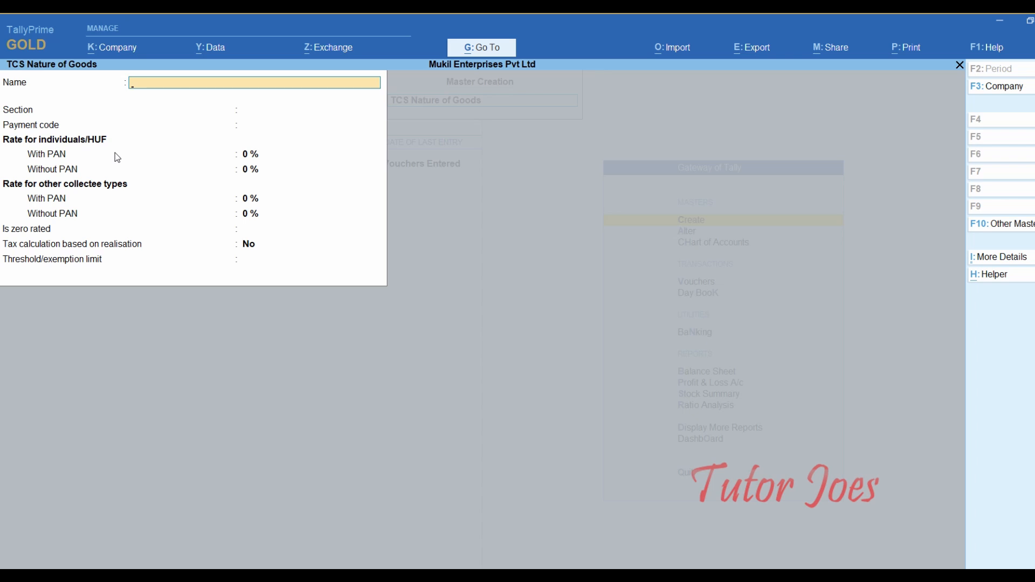
key(Escape)
- Start a new ledger and name it TCS
key(y)
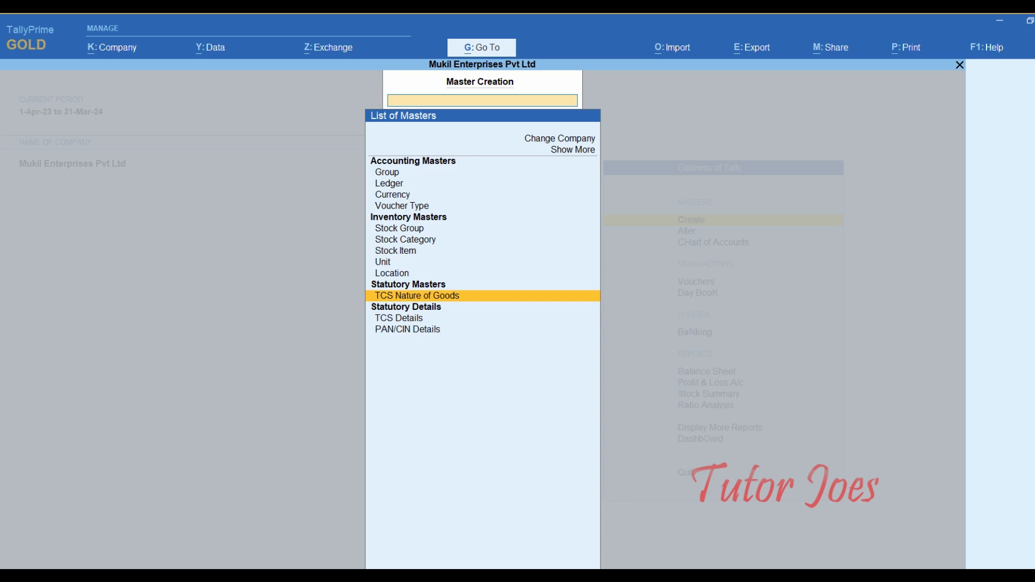
click(371, 186)
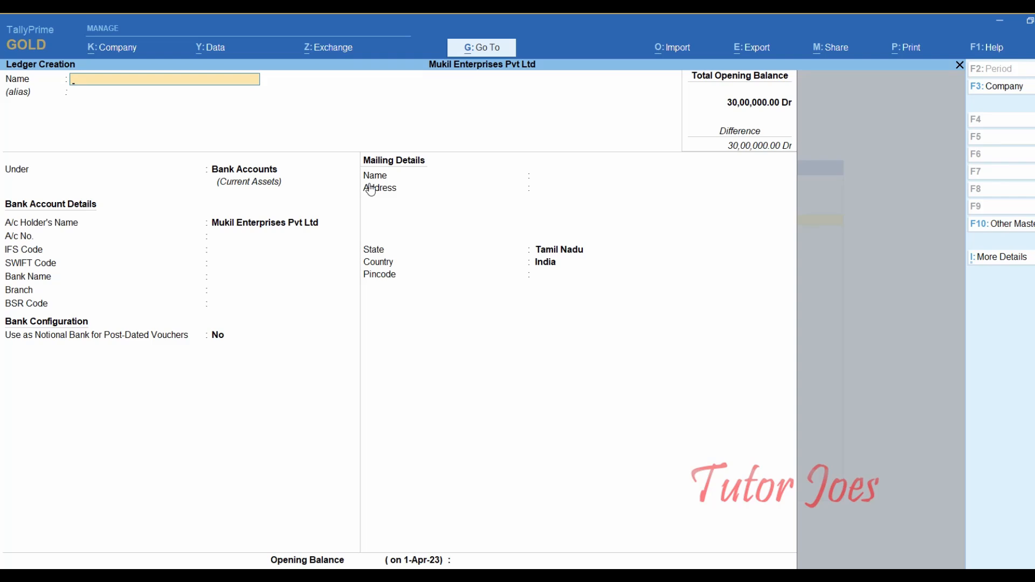
text(Tcs)
key(Return)
key(BackSpace)
key(BackSpace)
key(BackSpace)
text(CS)
key(Return)
- Place the TCS ledger under Duties & Taxes with duty type TCS and nature of goods Any, and save it
key(Return)
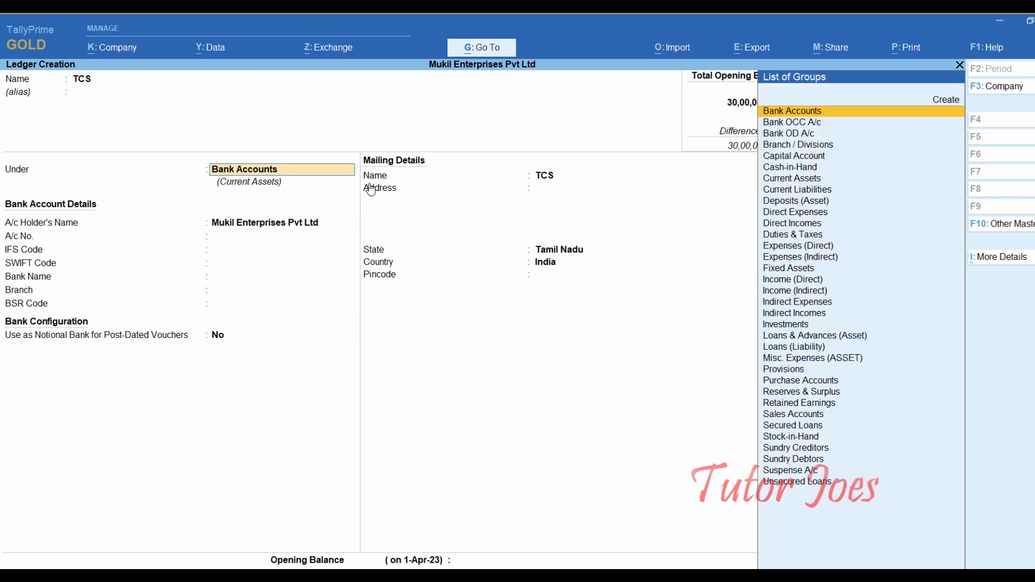
text(Du)
key(Return)
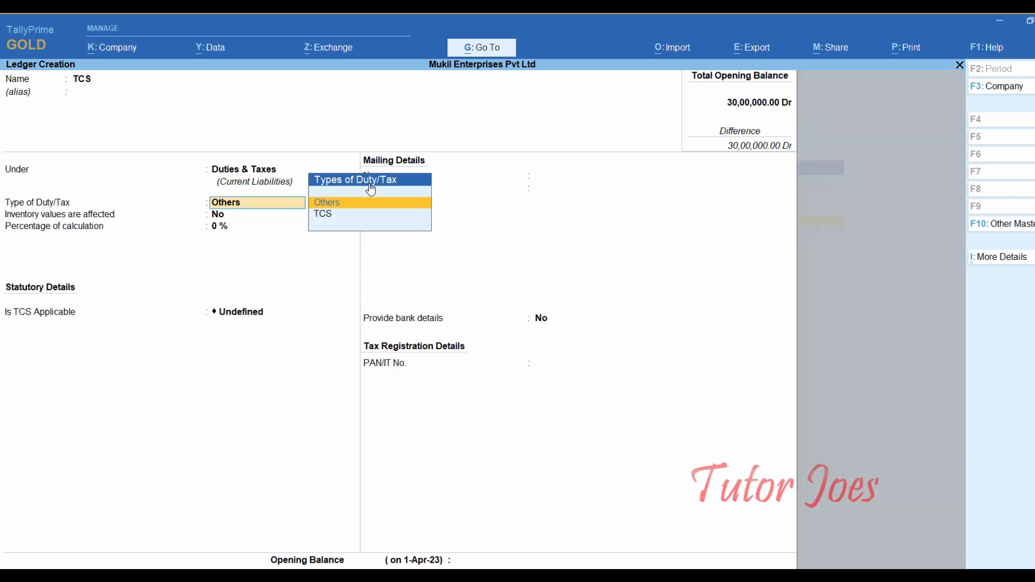
key(Down)
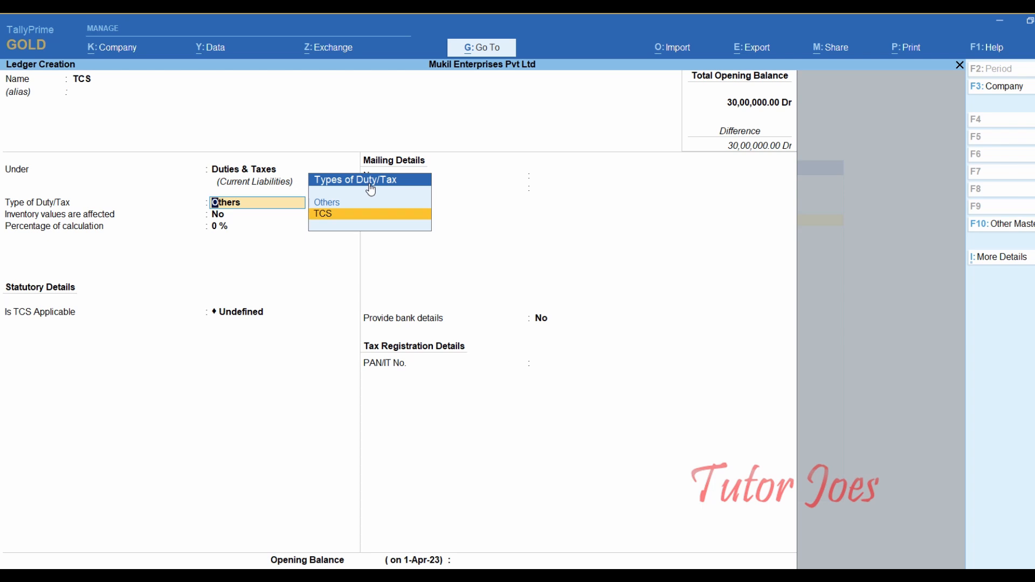
key(Return)
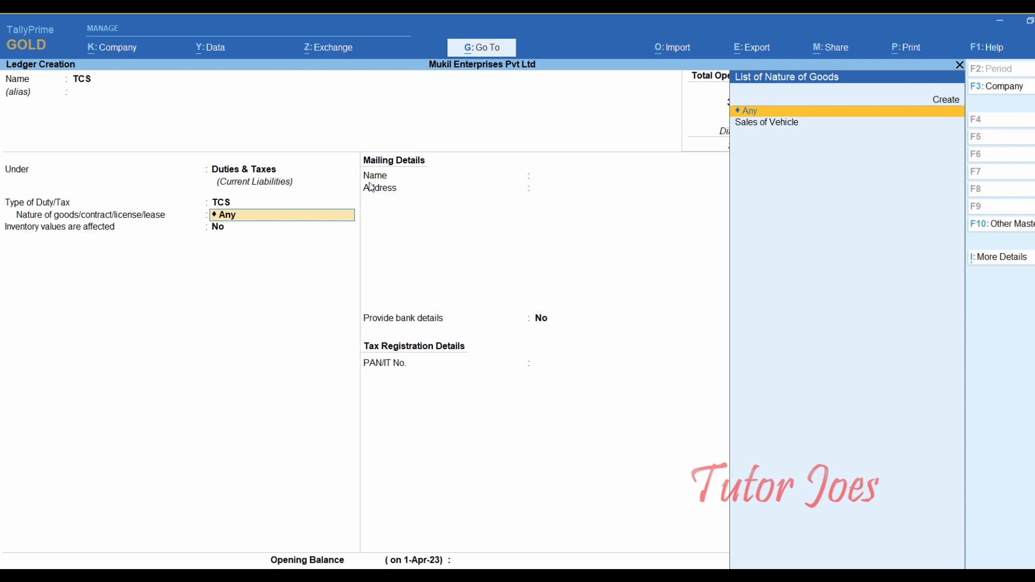
key(Return)
key(Return)
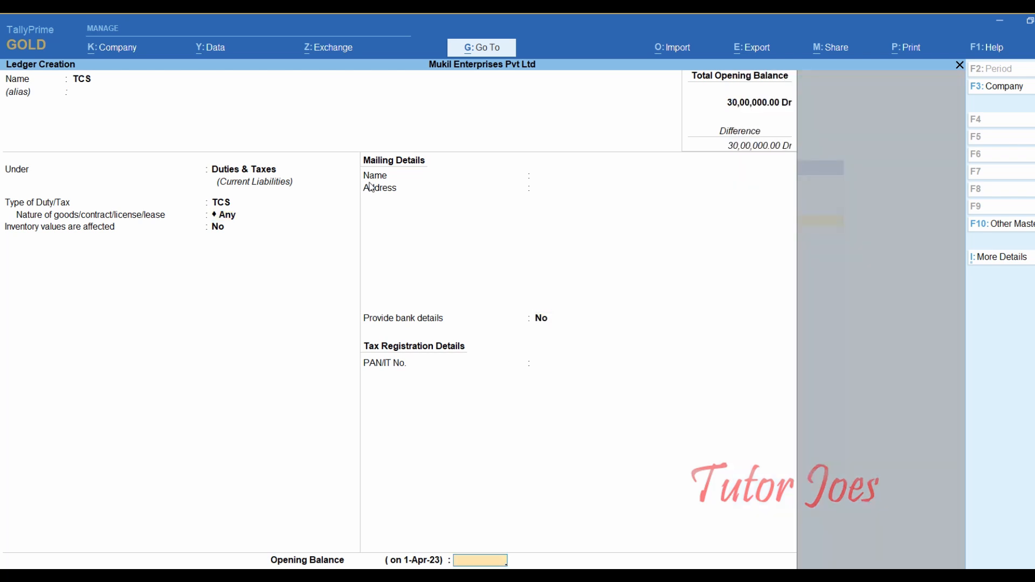
key(Return)
key(Return)
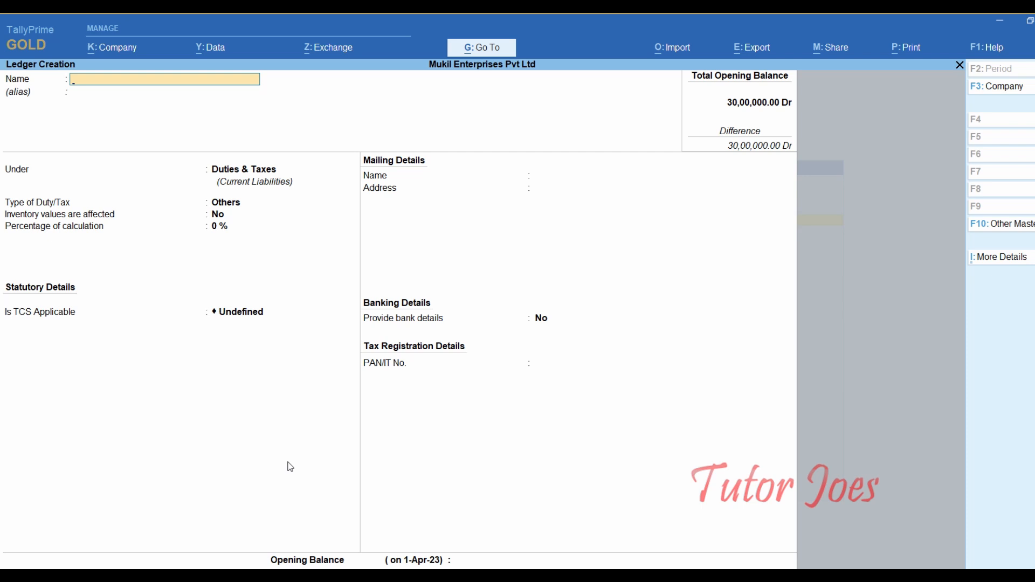
key(Escape)
- Create the simple unit with symbol NOS and formal name NUMBERS
key(y)
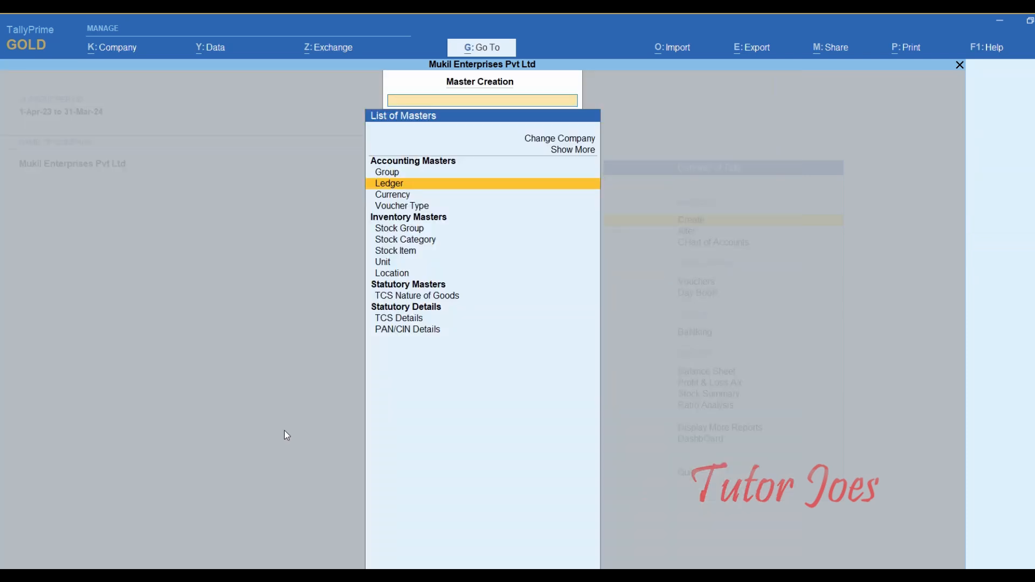
key(Down)
key(Down)
key(Down)
key(Down)
key(Down)
key(Down)
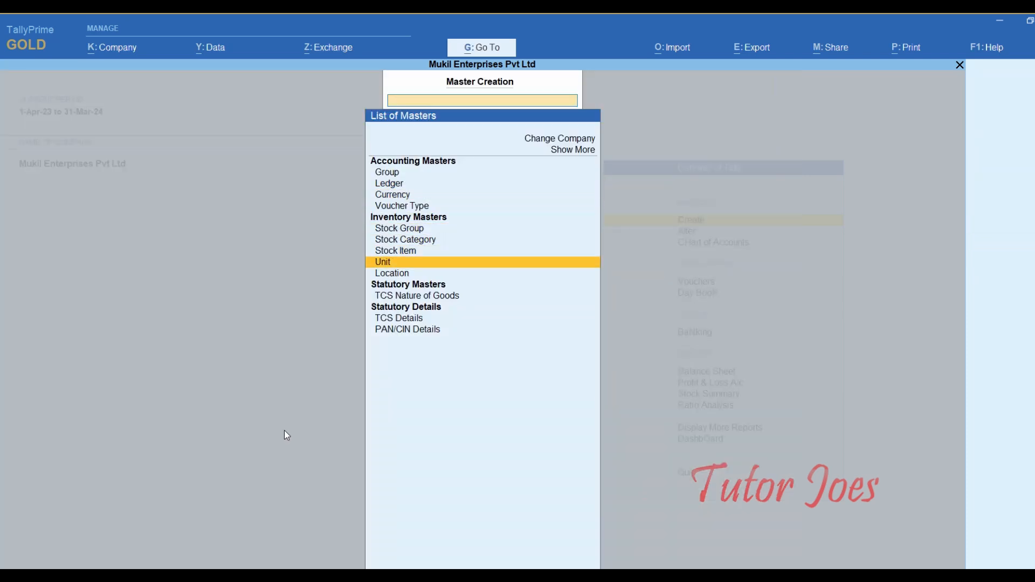
key(Return)
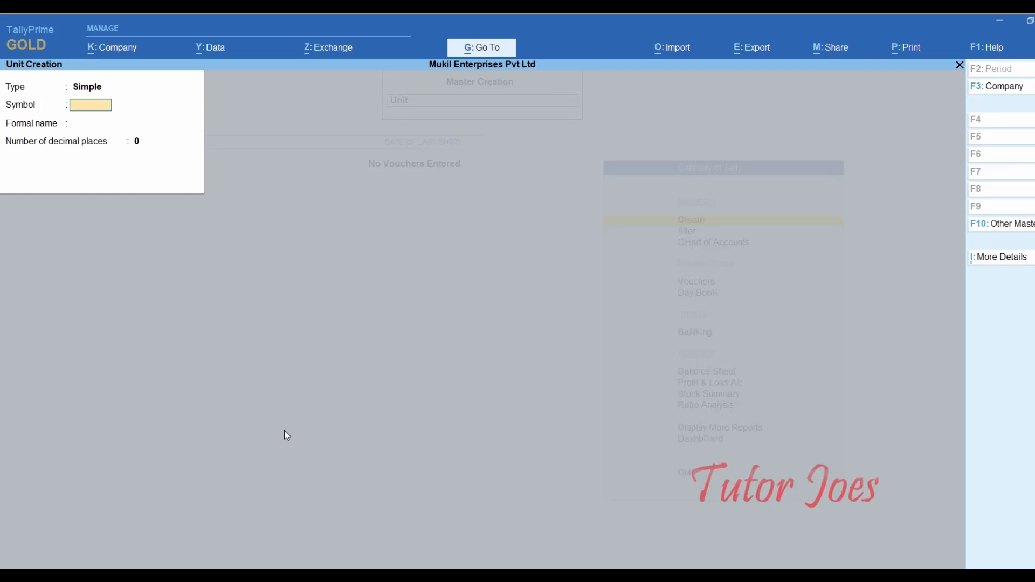
text(NOS)
key(Return)
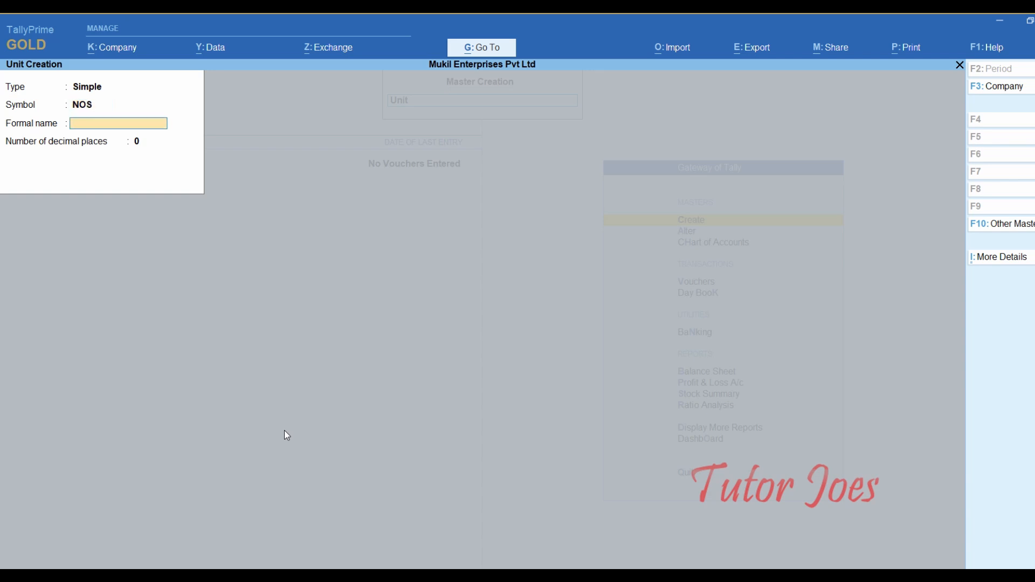
text(NUMBERS)
key(Return)
key(Return)
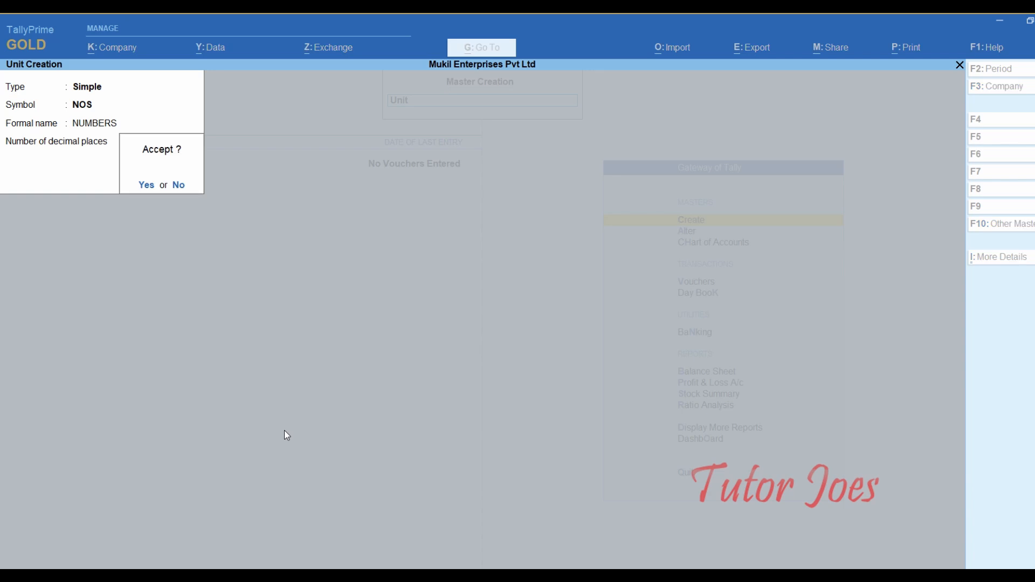
key(Return)
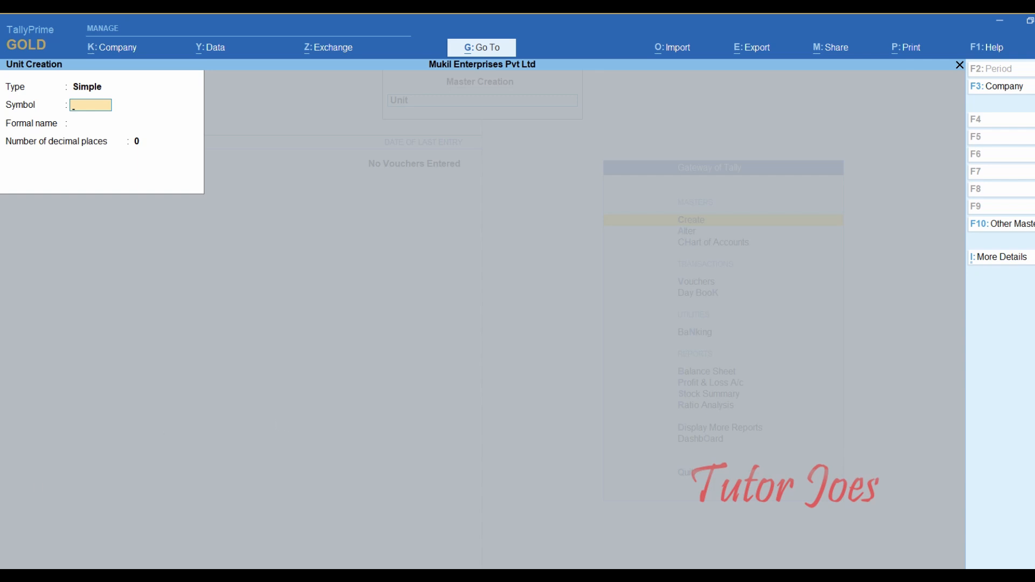
key(Escape)
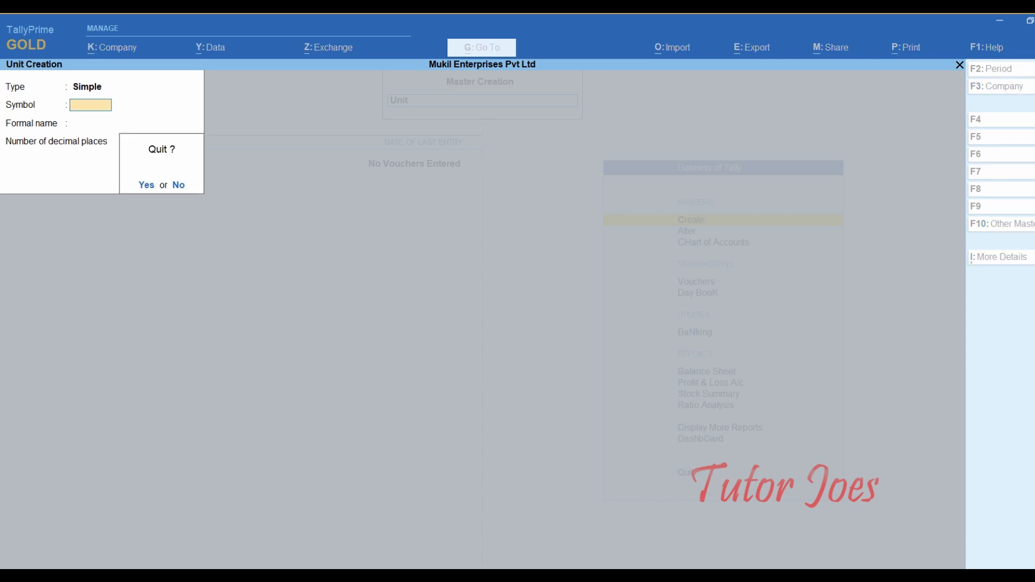
key(Return)
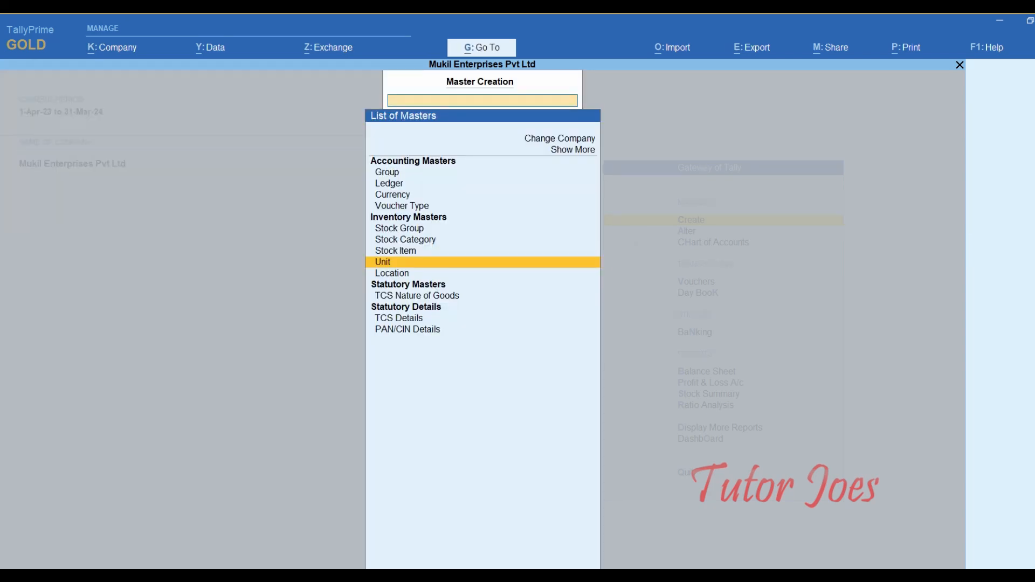
key(Up)
- Set costing and market valuation methods and TCS details to Yes in the stock item configuration
key(Return)
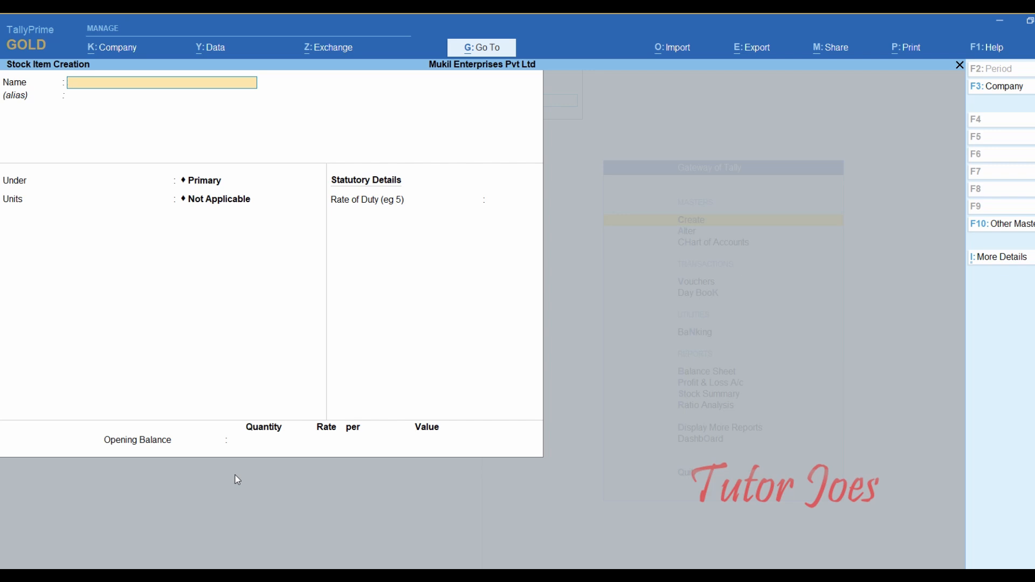
key(F12)
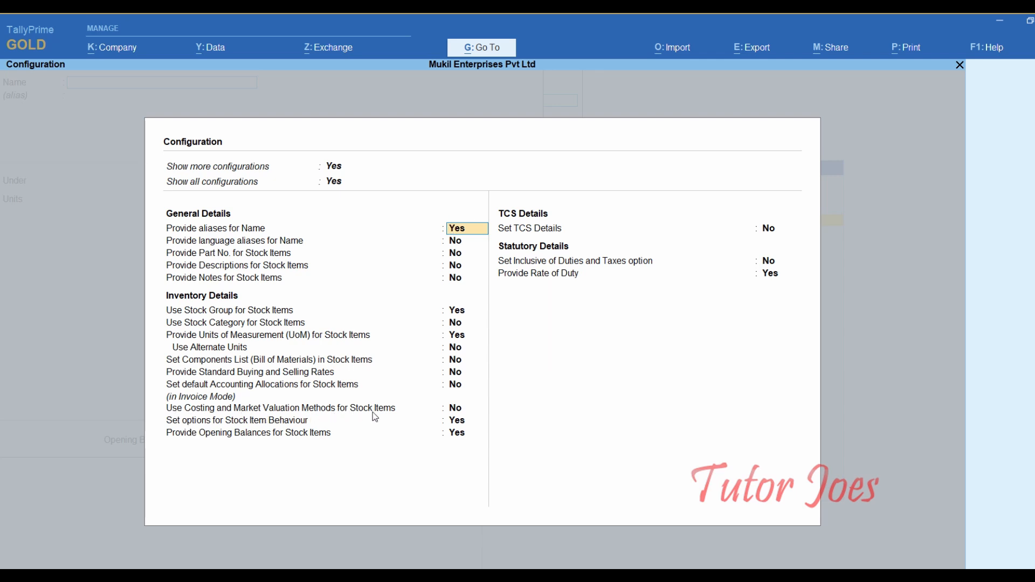
key(Down)
key(Down)
key(Down)
key(Down)
key(Down)
key(Down)
key(Down)
key(Down)
key(Down)
key(Down)
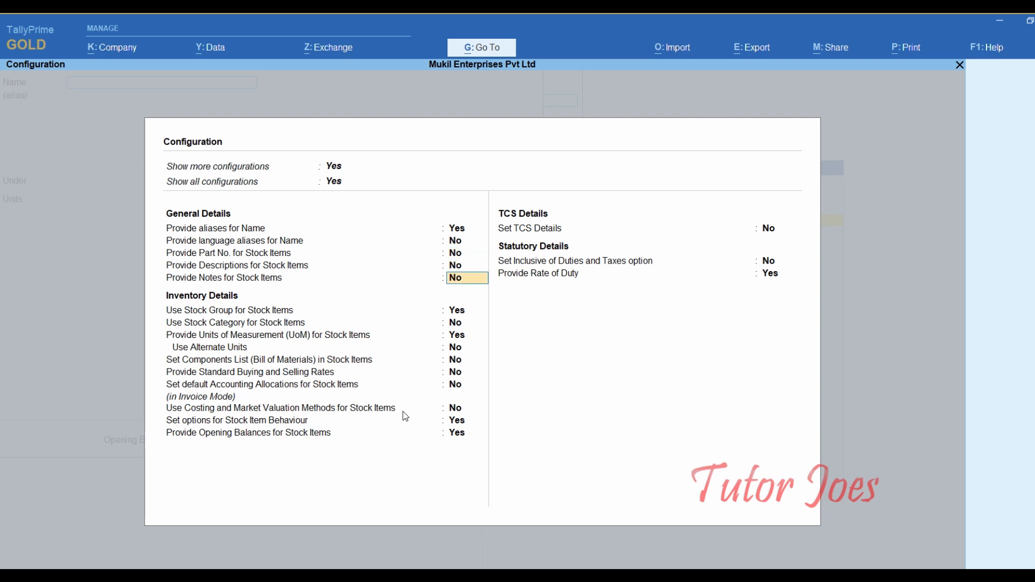
key(Down)
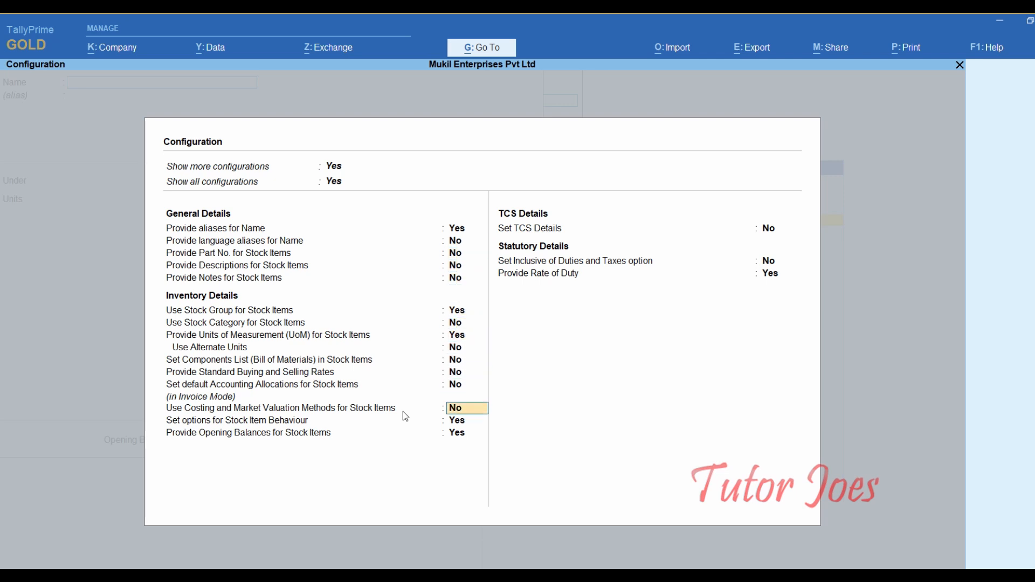
text(y)
key(Return)
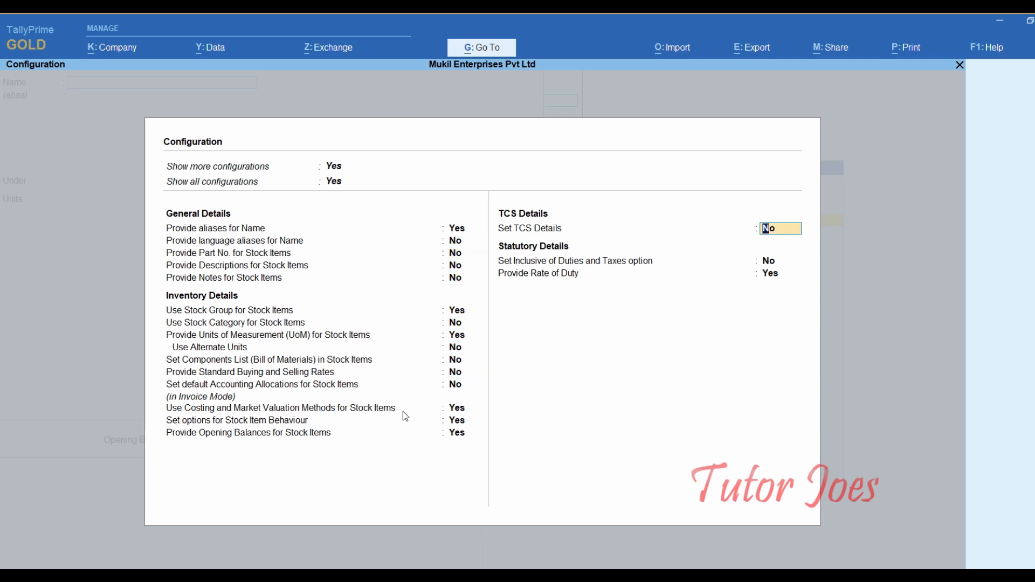
text(y)
key(Return)
key(Return)
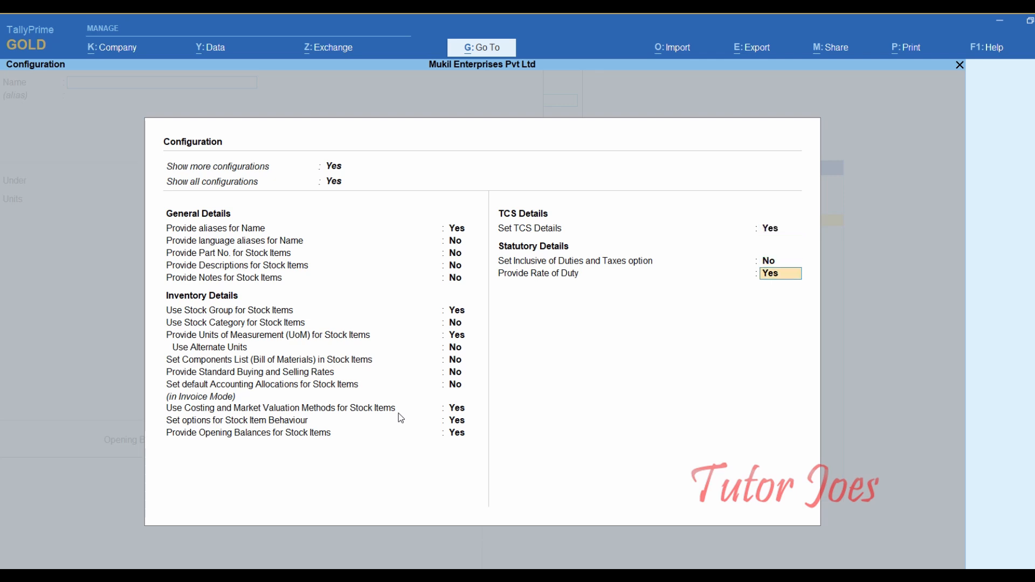
key(Return)
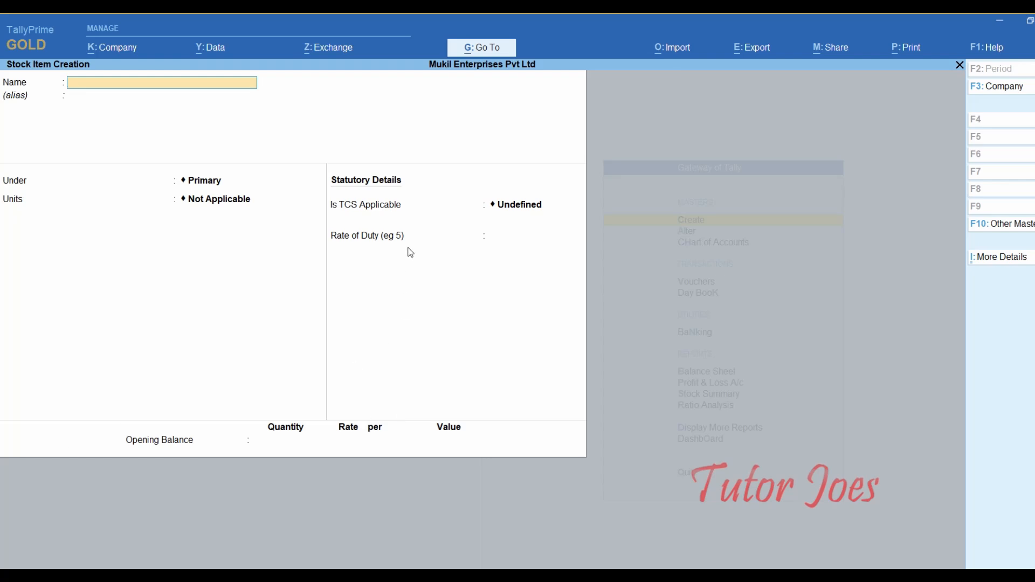
- Enter the stock item Motor - Truck with NOS units, At Zero Cost and At Zero Price
text(M)
text(otor - truck)
key(Return)
key(Return)
key(Return)
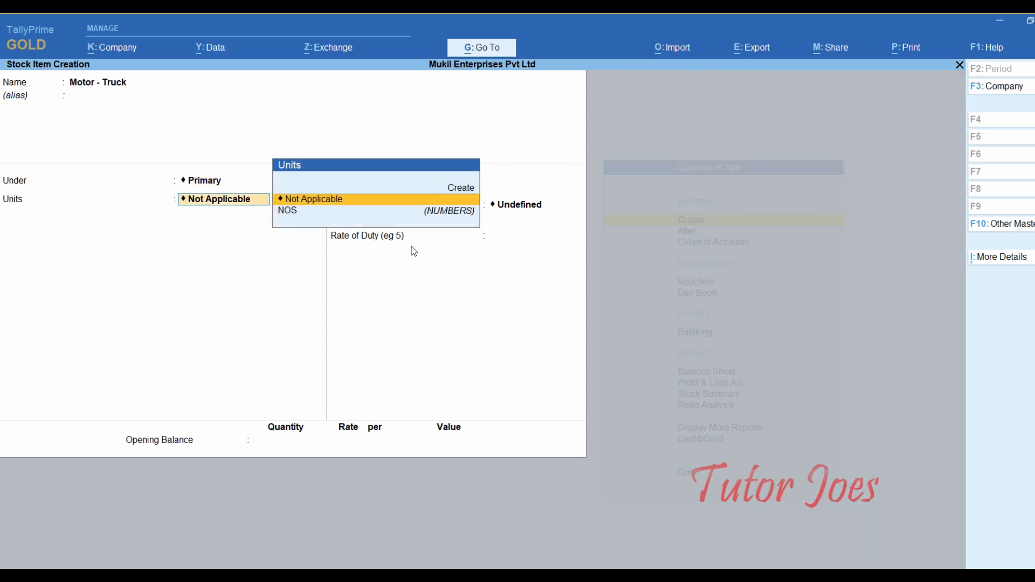
key(Down)
key(Return)
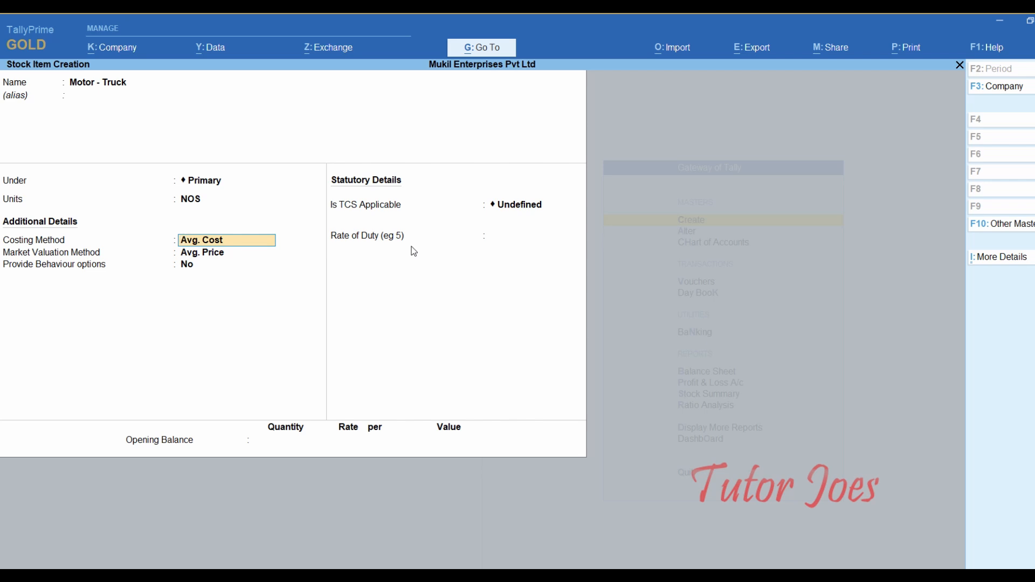
text(Z)
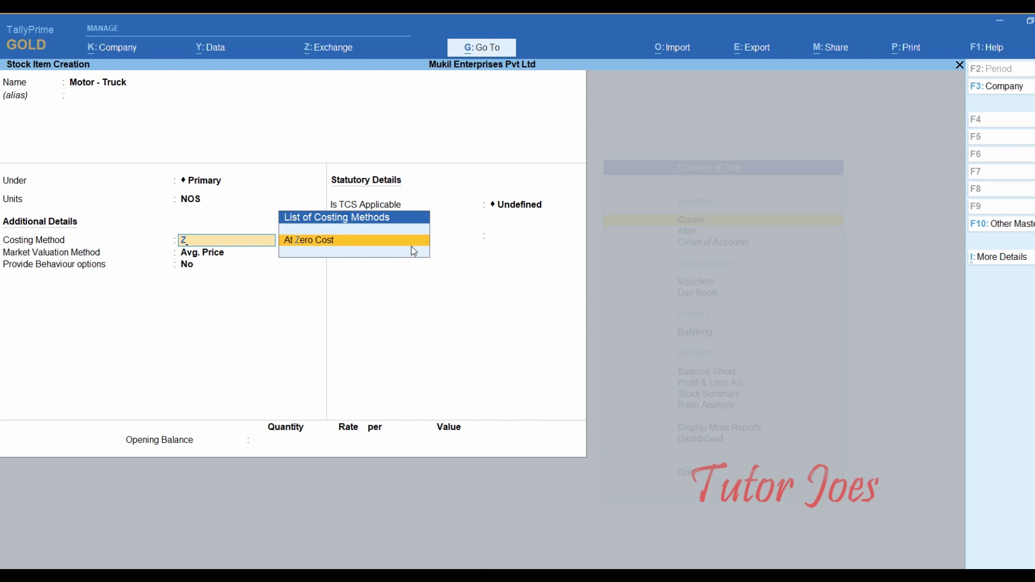
key(Return)
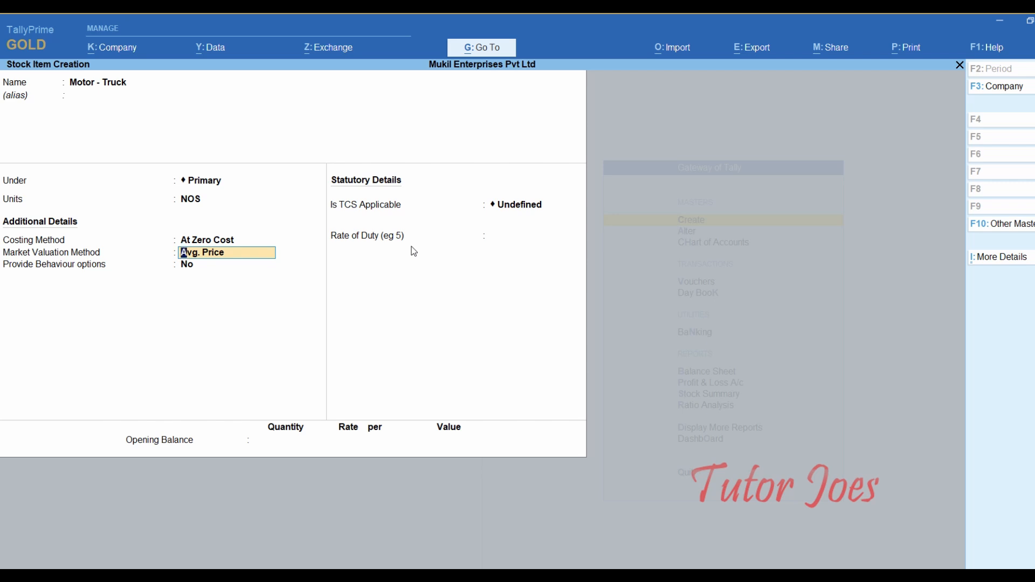
text(Ze)
key(Return)
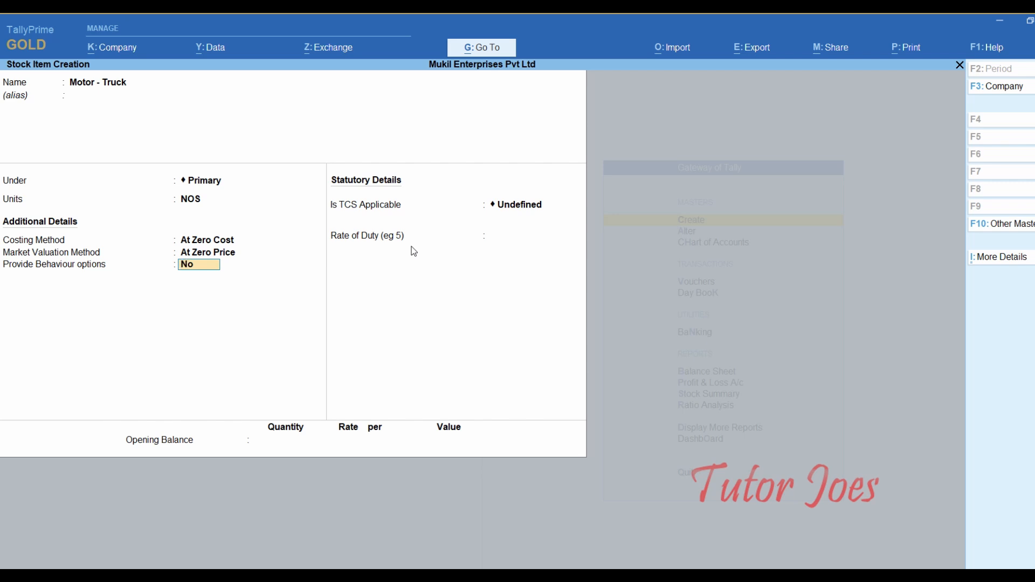
key(F12)
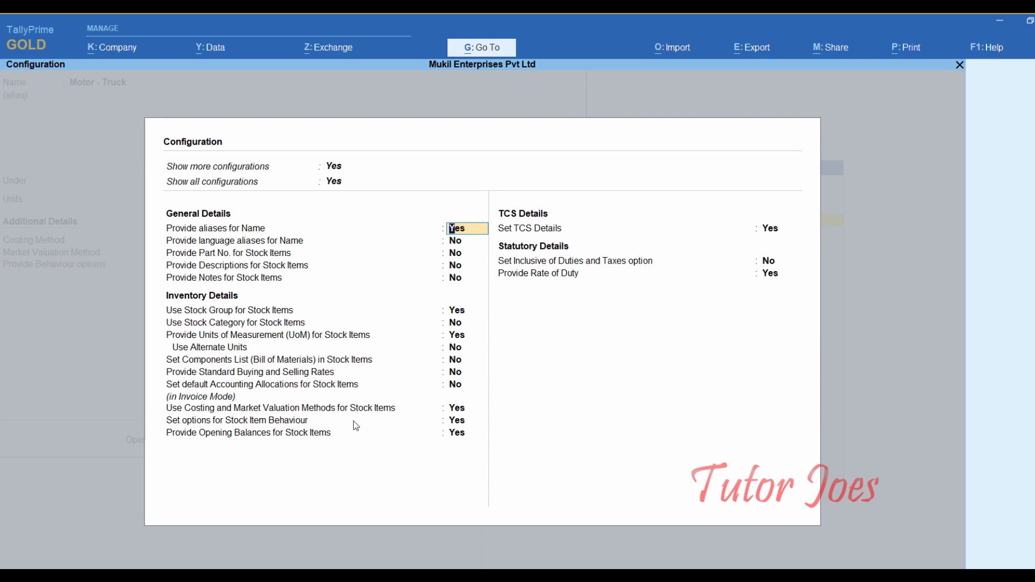
click(459, 426)
- Turn off the stock item behaviour options and return to the item's TCS applicability field
key(n)
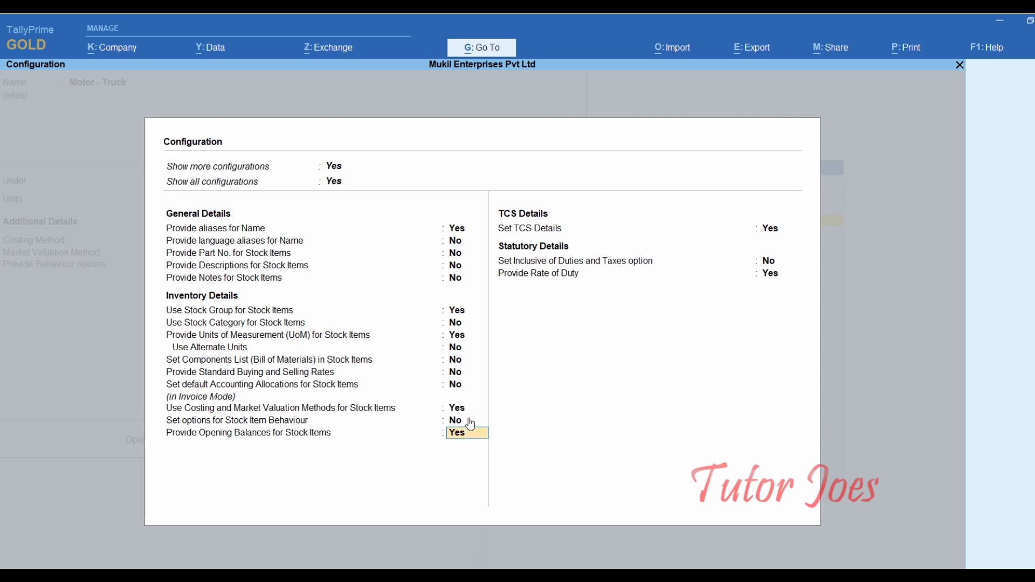
key(Return)
key(Return)
key(Return)
key(Return)
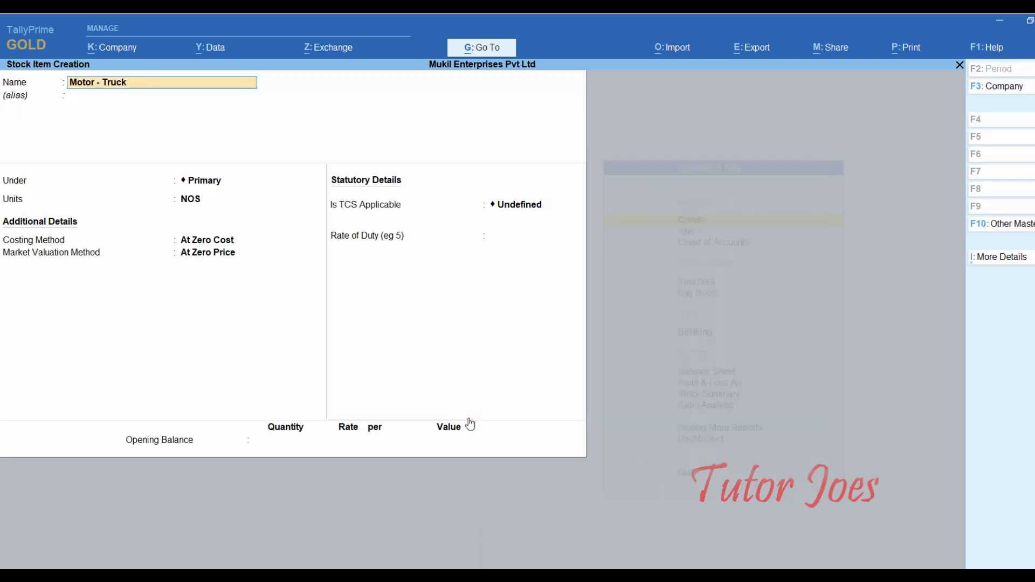
key(Return)
key(Return)
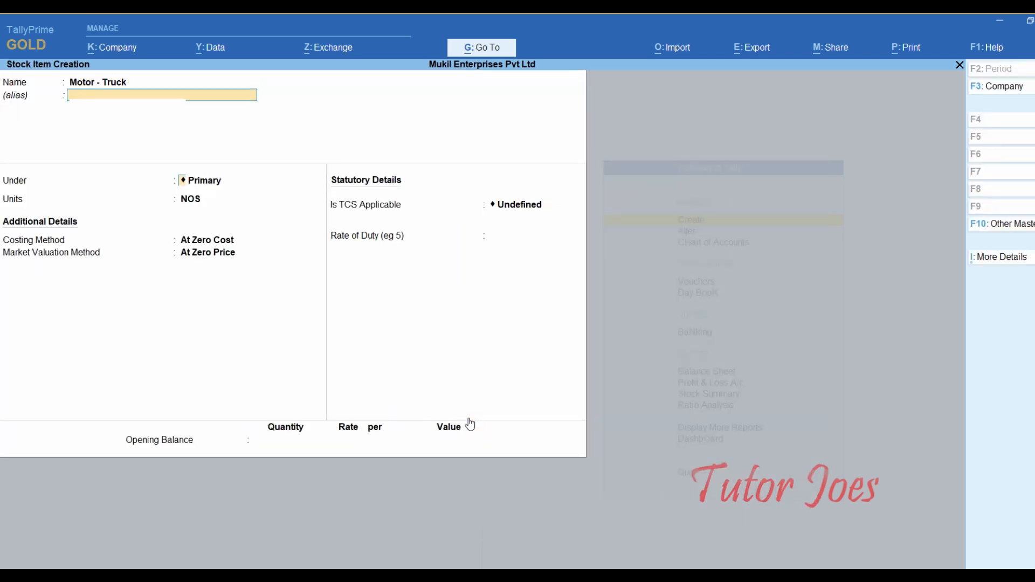
key(Return)
key(Return)
key(Return)
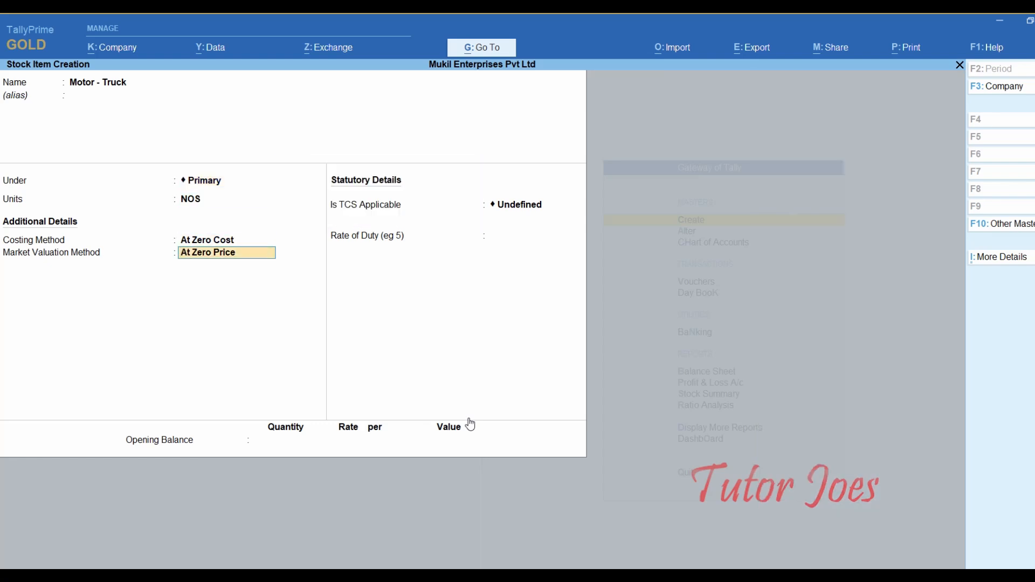
key(Return)
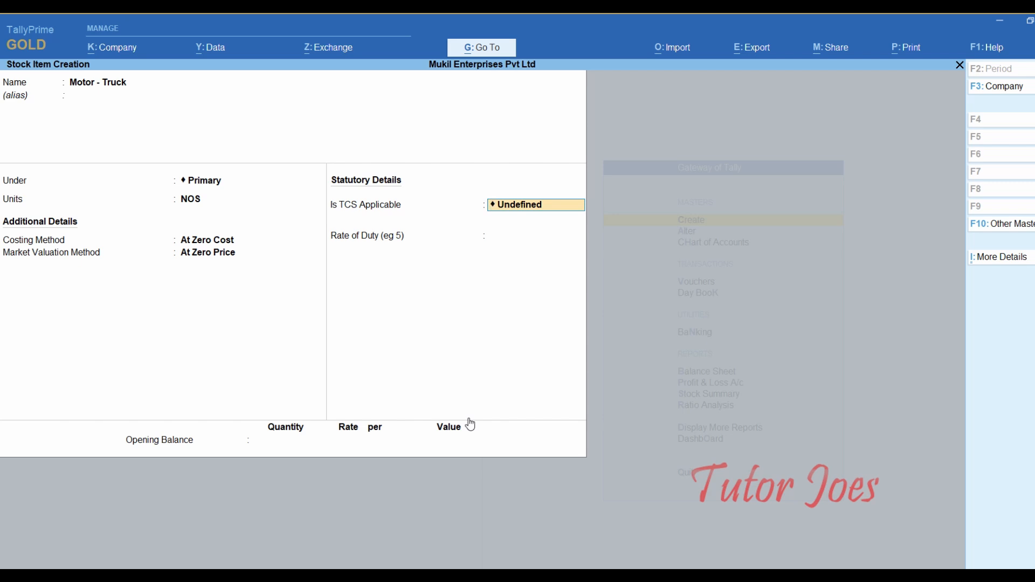
- Make Motor - Truck TCS applicable for Sales of Vehicle at a 1% rate and save it
text(A)
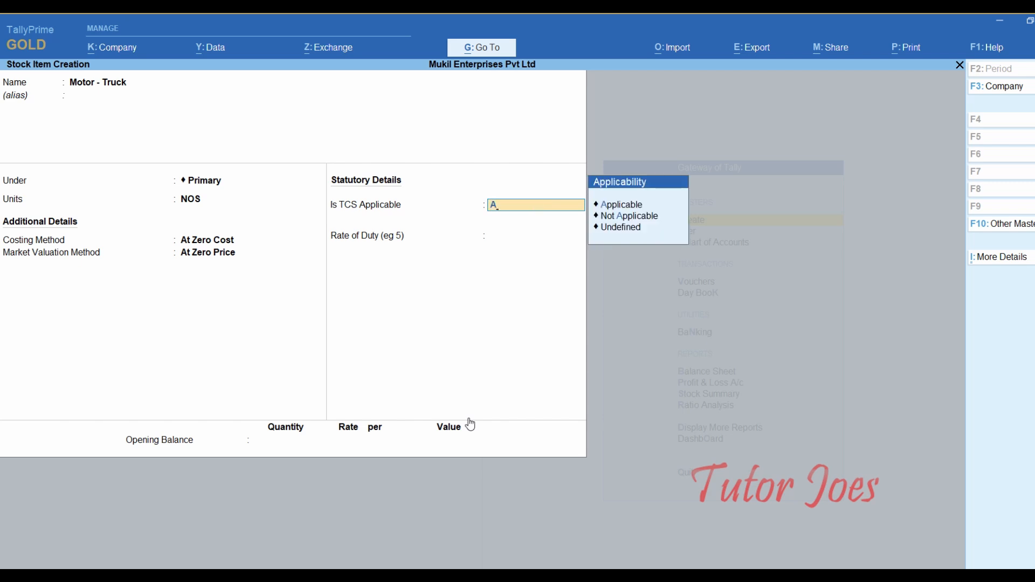
key(Down)
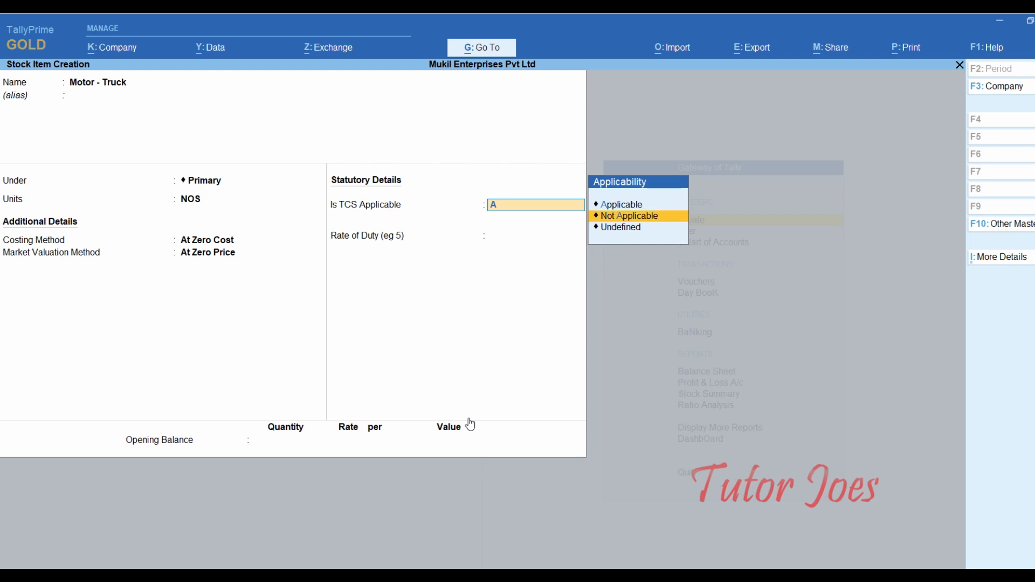
key(Up)
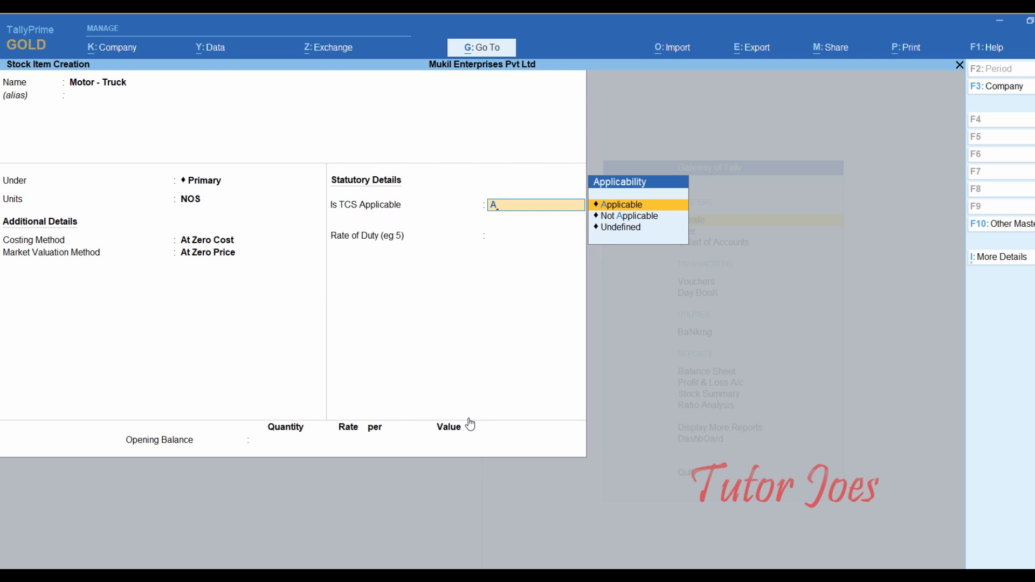
key(Return)
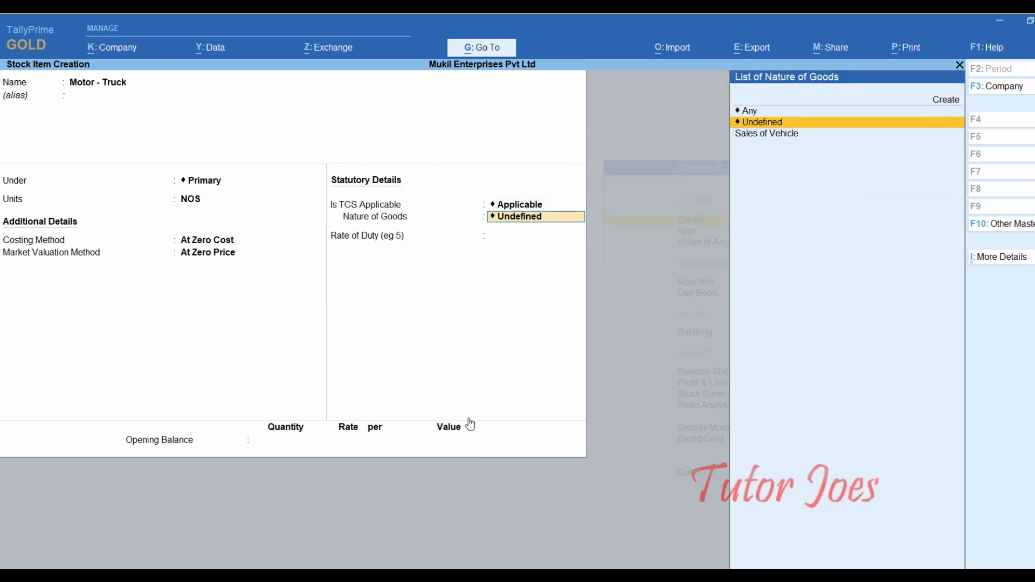
key(Down)
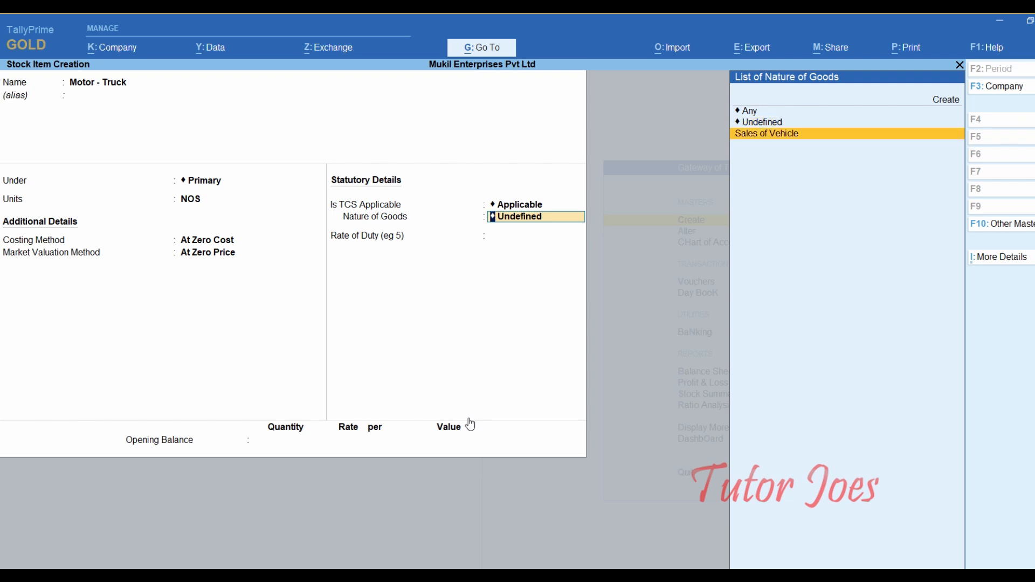
key(Return)
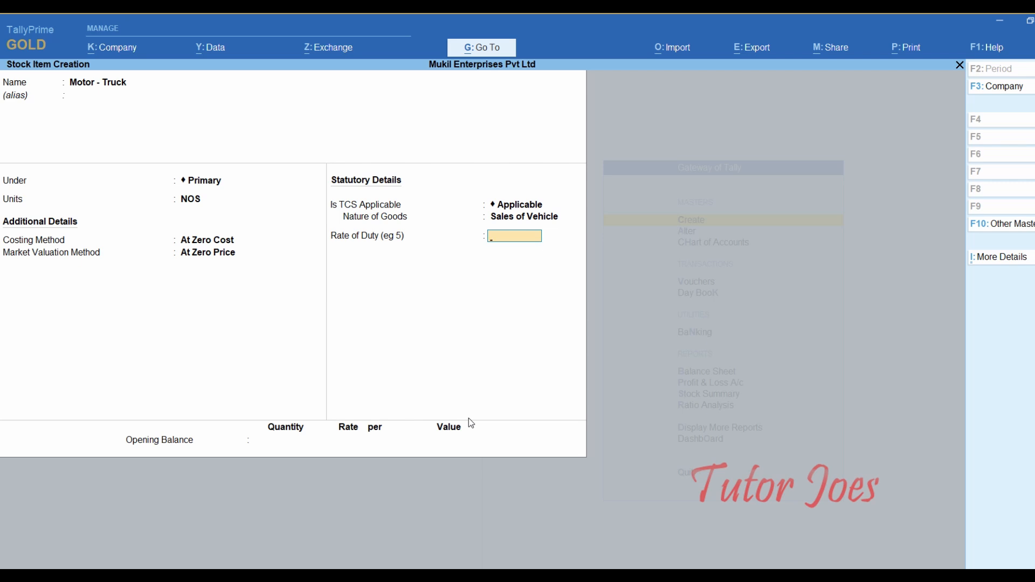
text(1)
key(Return)
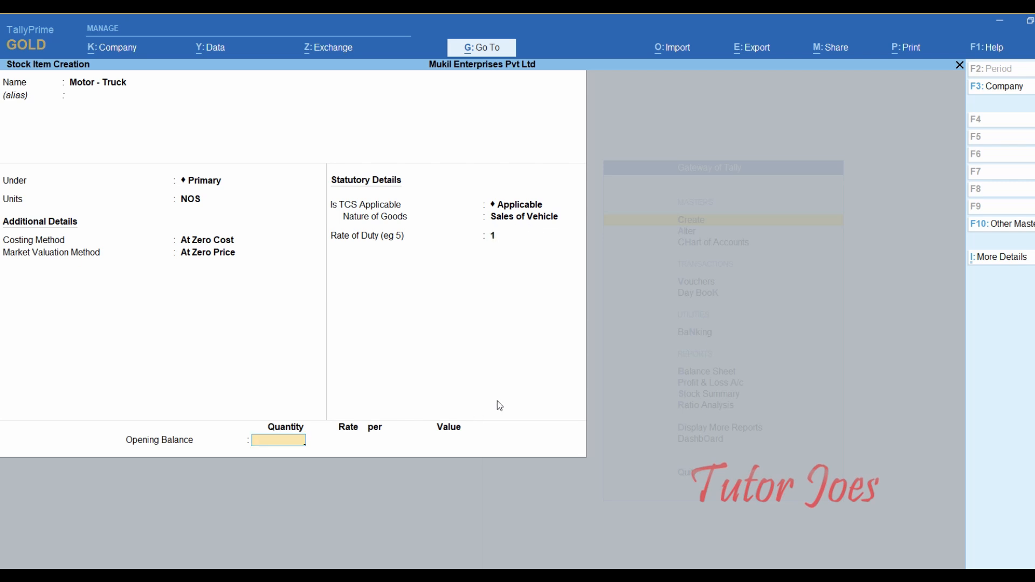
key(Return)
key(Return)
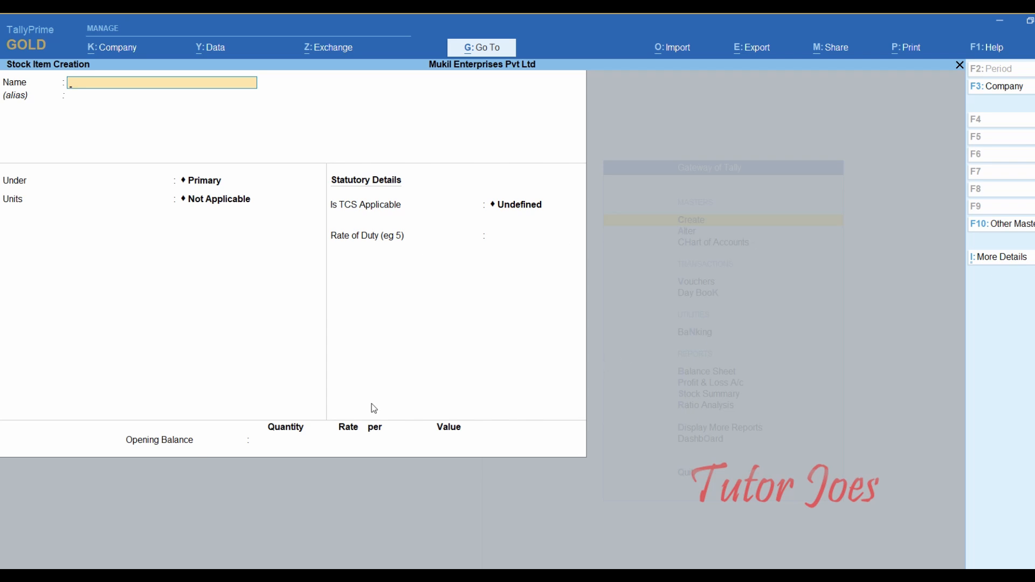
key(Escape)
- Quit stock item creation and start a Journal voucher dated 1-May-23
key(y)
key(Escape)
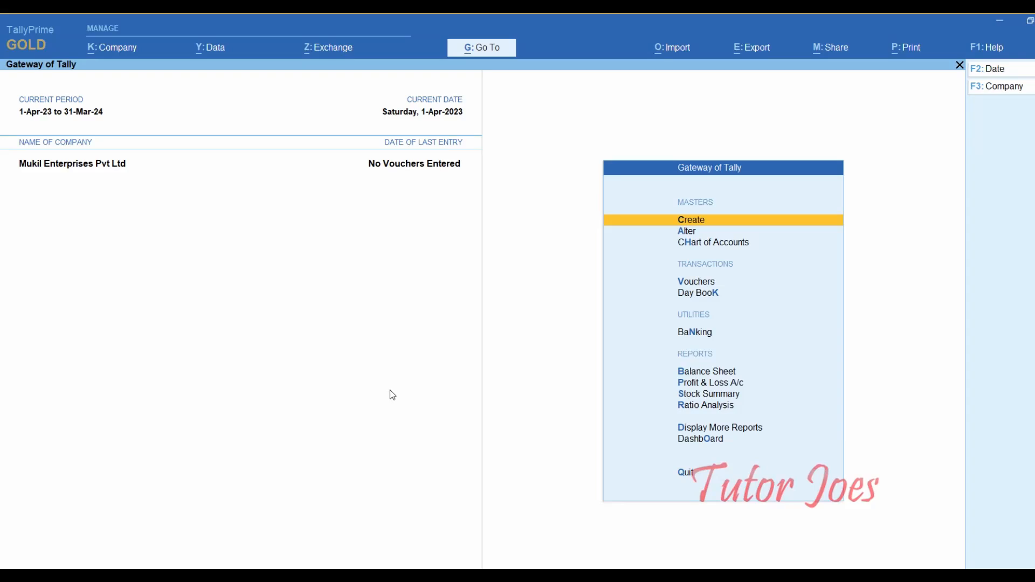
key(Down)
key(Down)
key(Down)
key(Down)
key(Up)
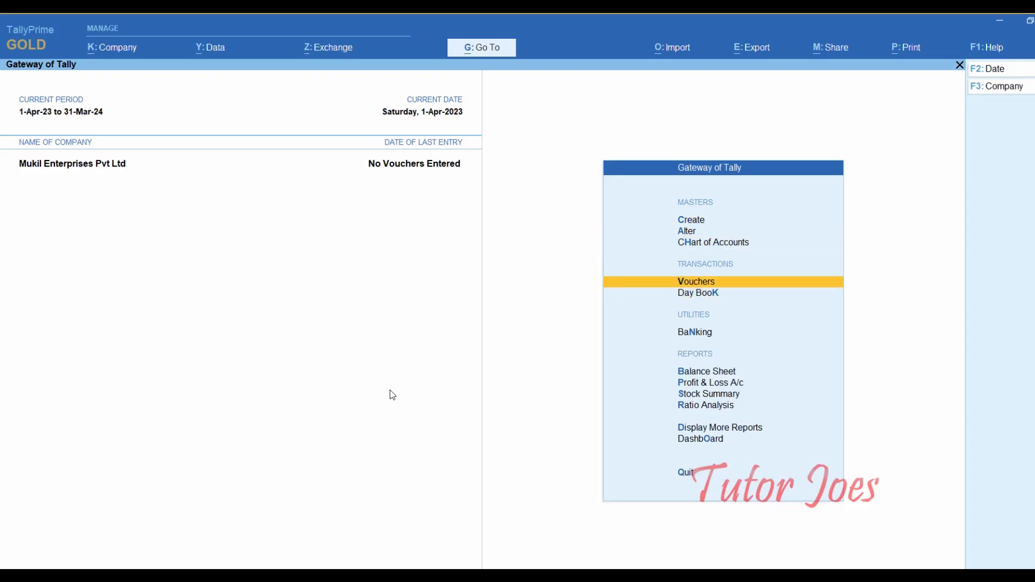
key(Return)
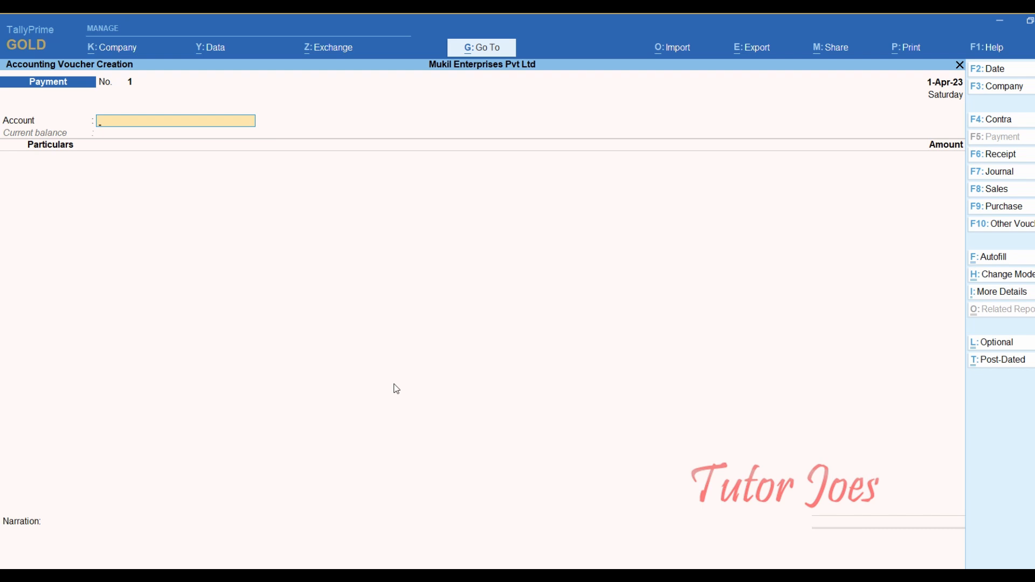
key(F7)
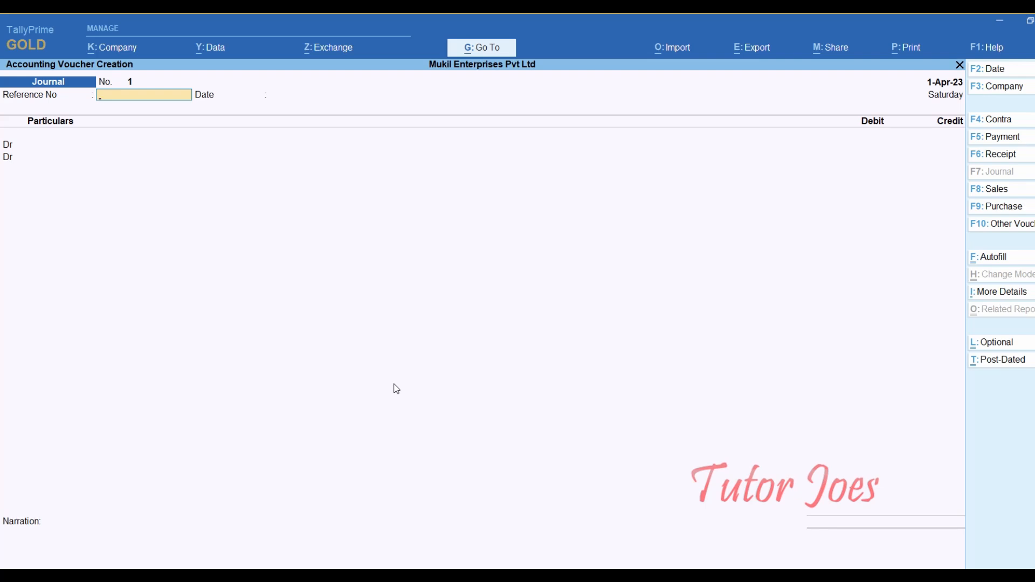
key(F2)
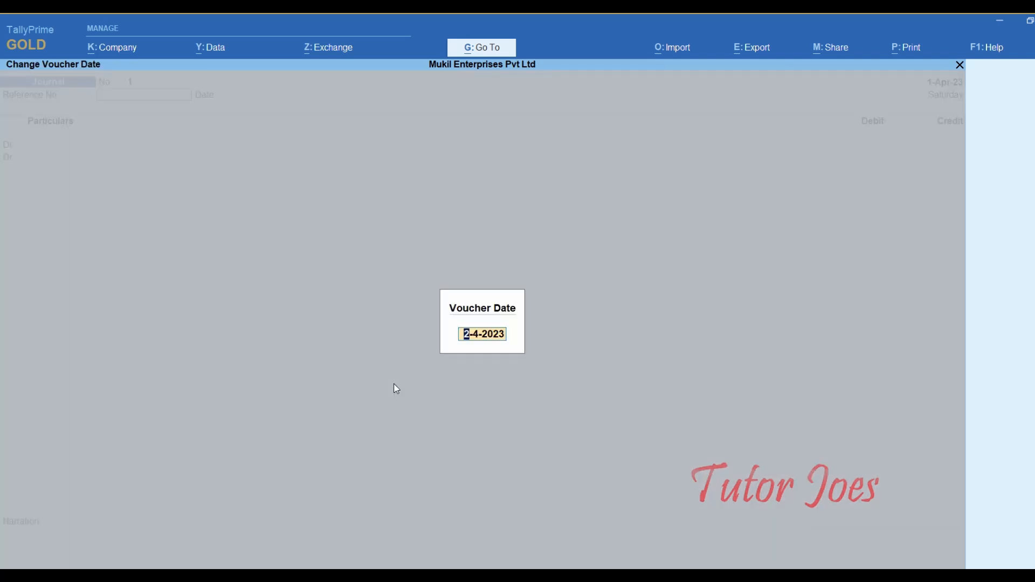
text(1-5-2023)
key(Return)
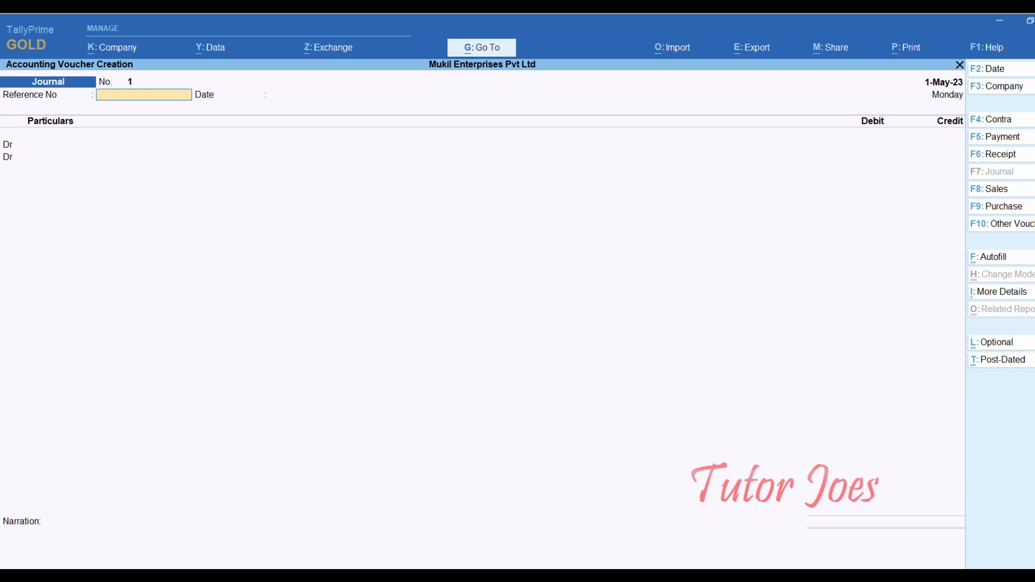
- Copy the supplier invoice number MT01/177 from the Word document into the journal's reference
click(491, 566)
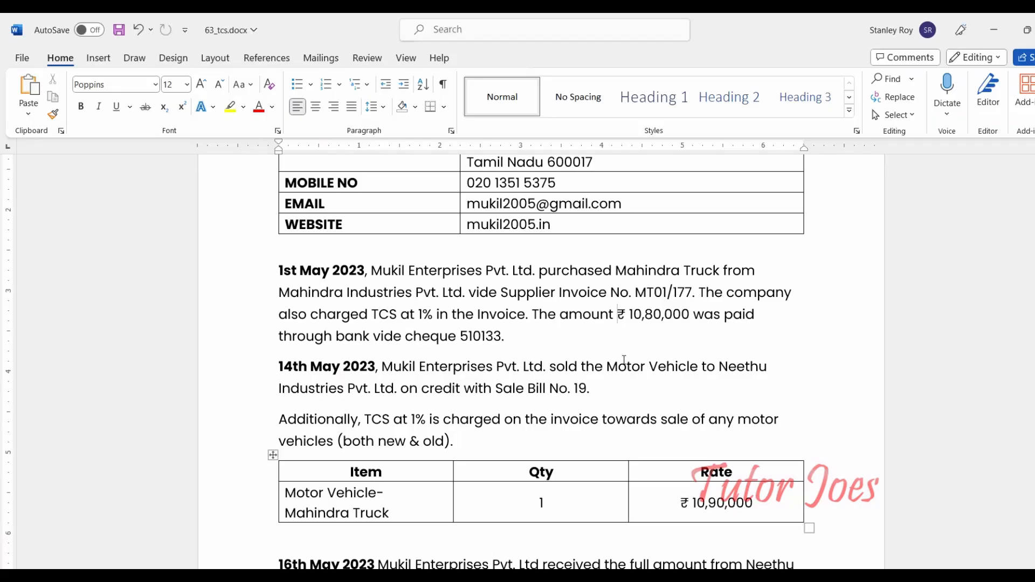
drag(635, 292, 691, 292)
key(ctrl+c)
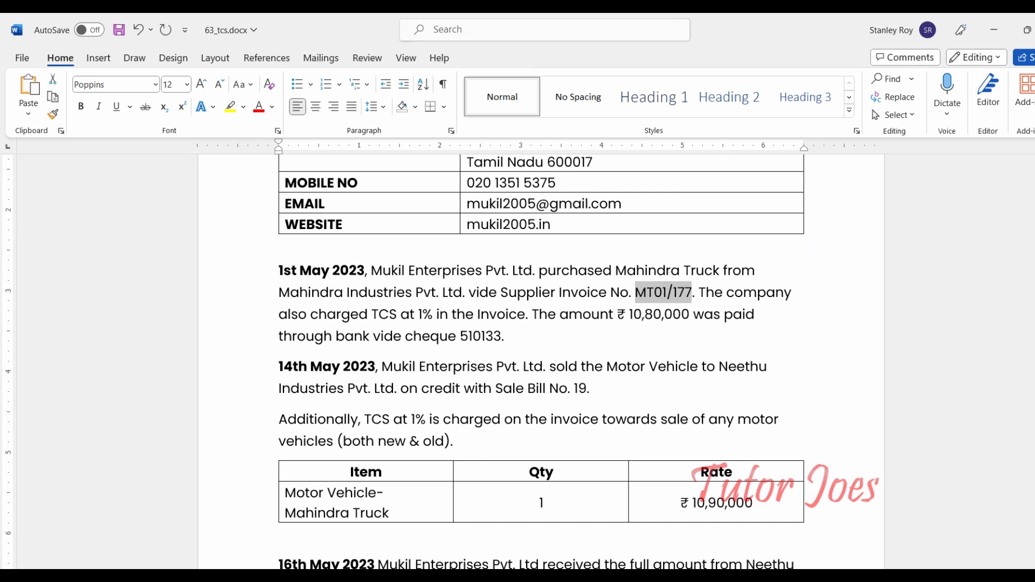
key(alt+Tab)
key(ctrl+v)
- Accept the reference and 1-May-23 date, then begin a new ledger named Asset A/c(Vehicle)
key(Return)
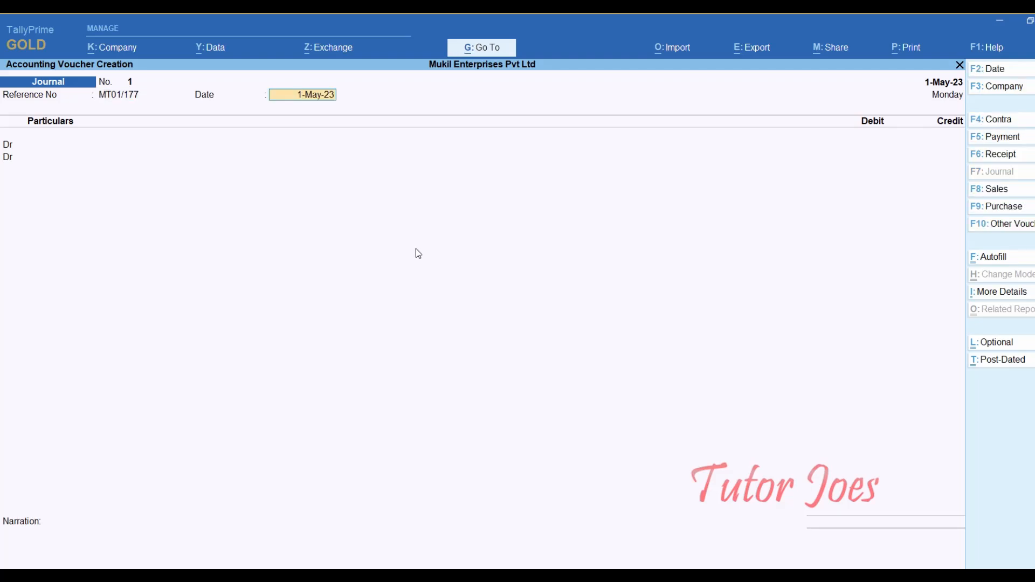
key(Return)
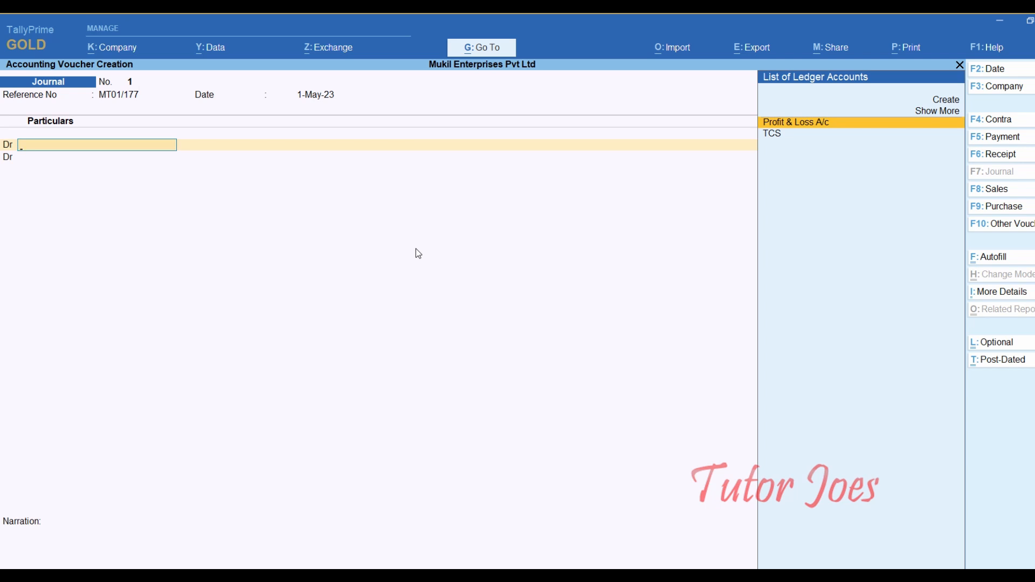
key(alt+c)
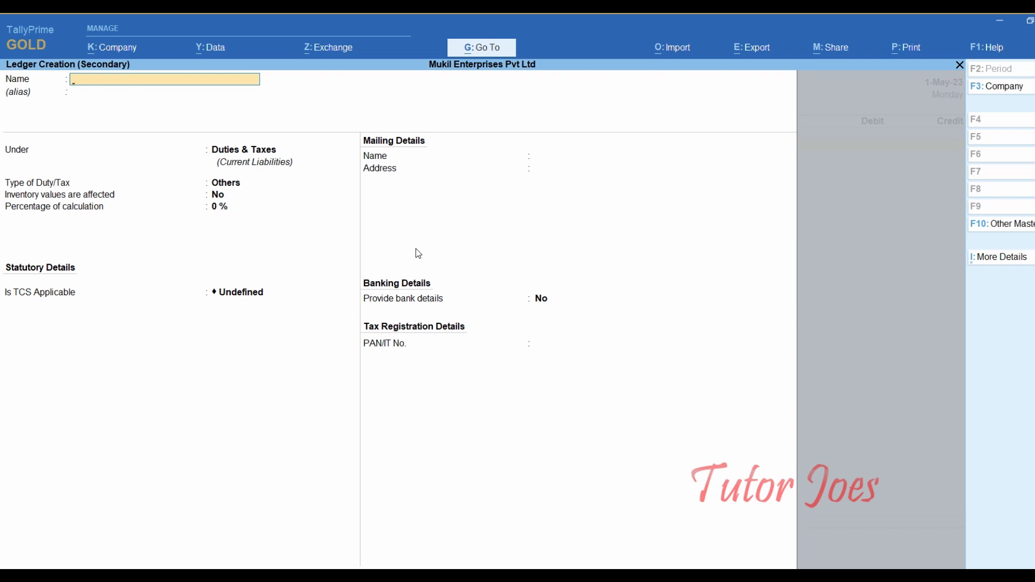
text(Asset a/c(Vehicle)
key(Return)
key(Return)
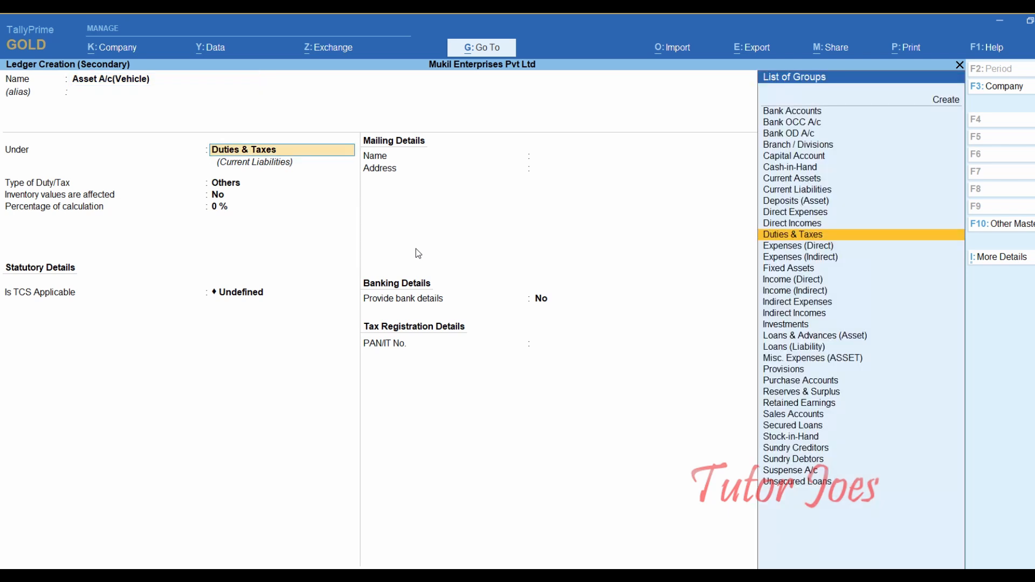
- Place Asset A/c(Vehicle) under Fixed Assets with inventory values affected, and save it
text(Fi)
key(Return)
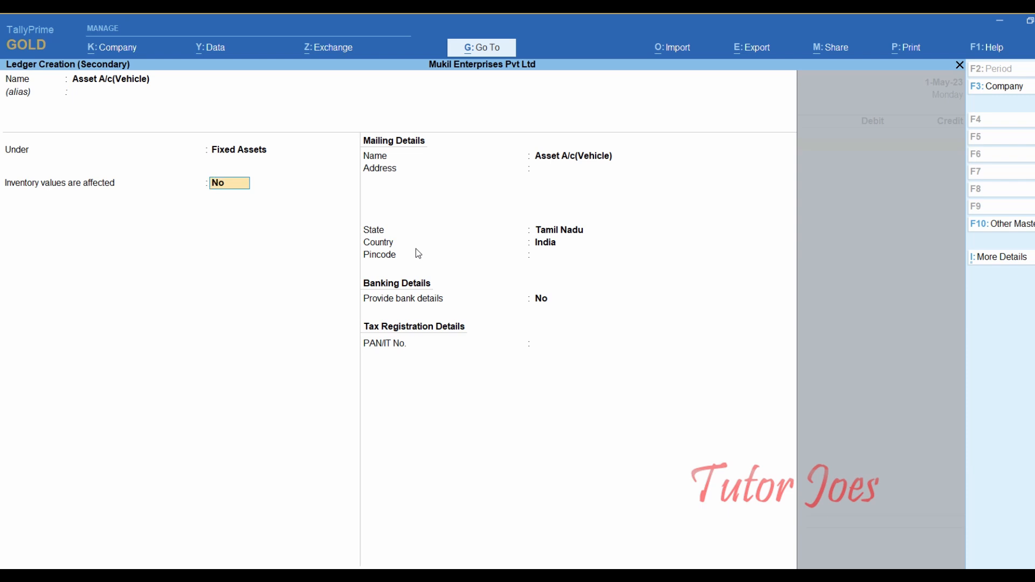
text(y)
key(Return)
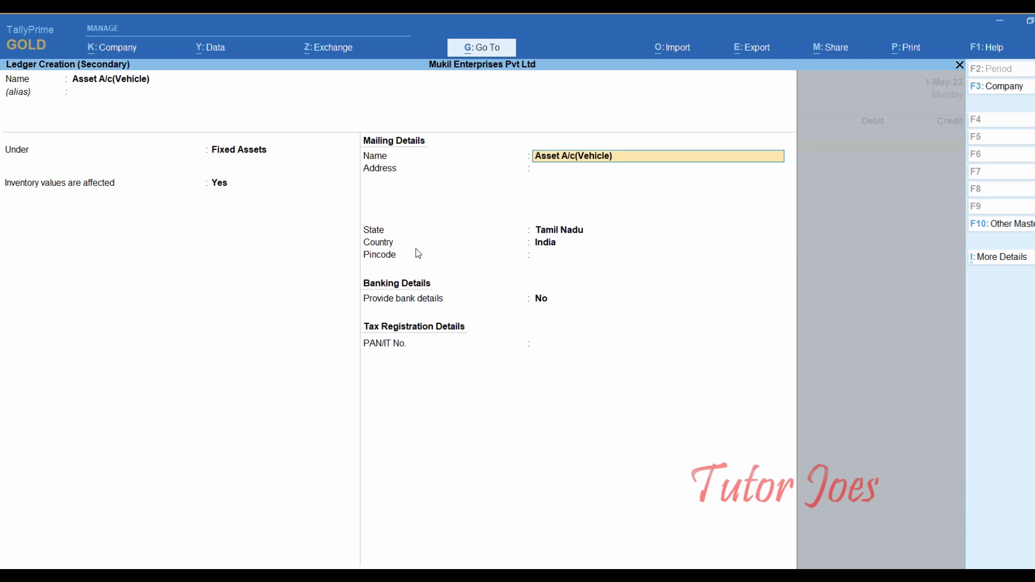
key(Return)
key(Return)
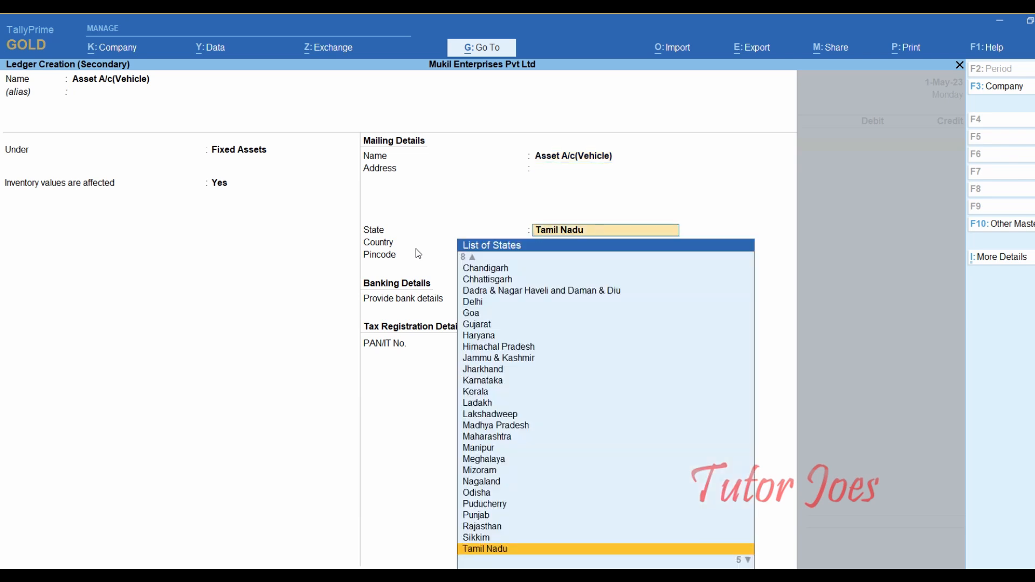
key(Return)
key(Return)
key(Return)
key(Return)
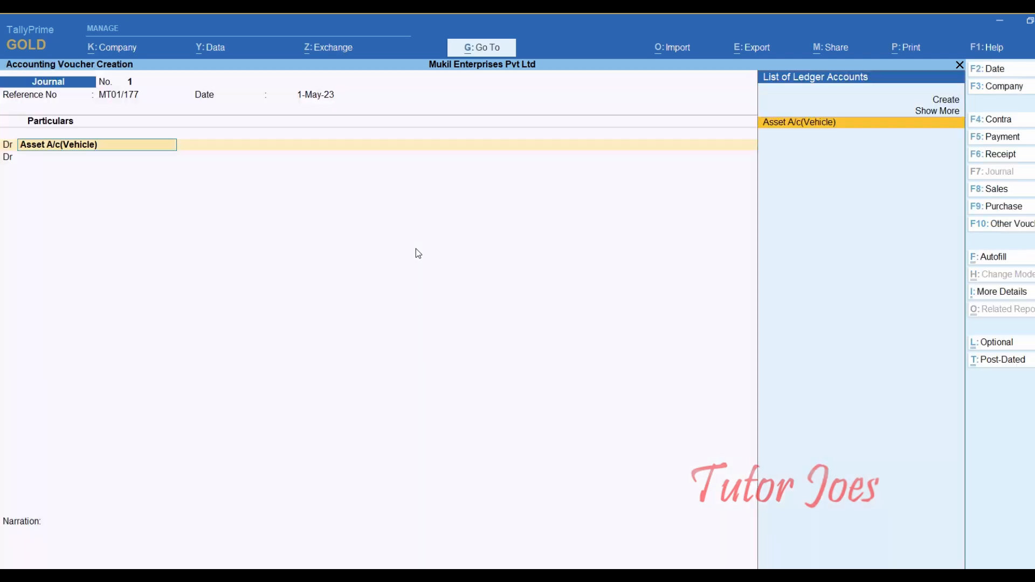
key(Return)
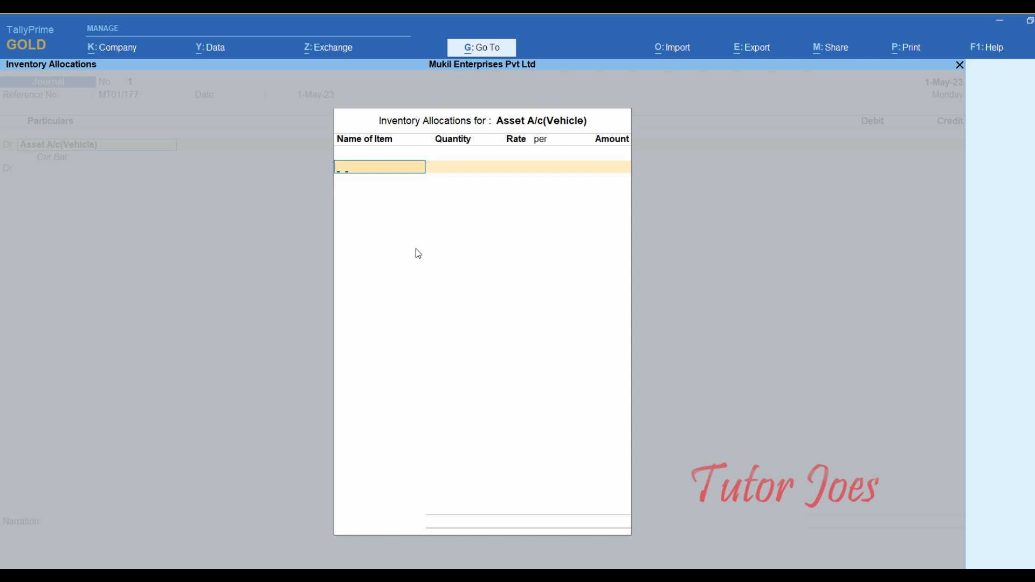
- Allocate 1 NOS Motor - Truck at 10,80,000 to the vehicle debit, with TCS nature Sales of Vehicle
text(M)
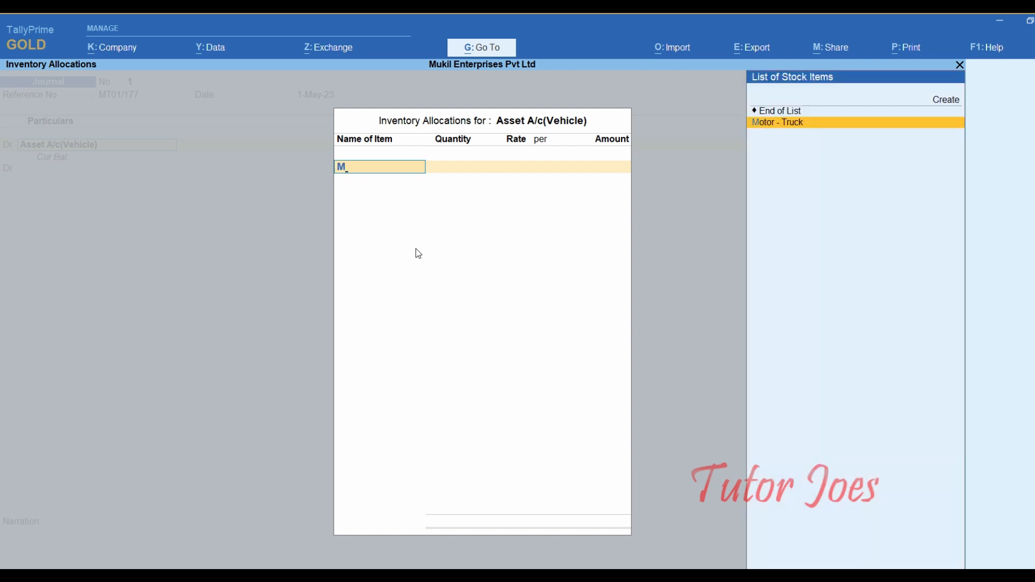
key(Return)
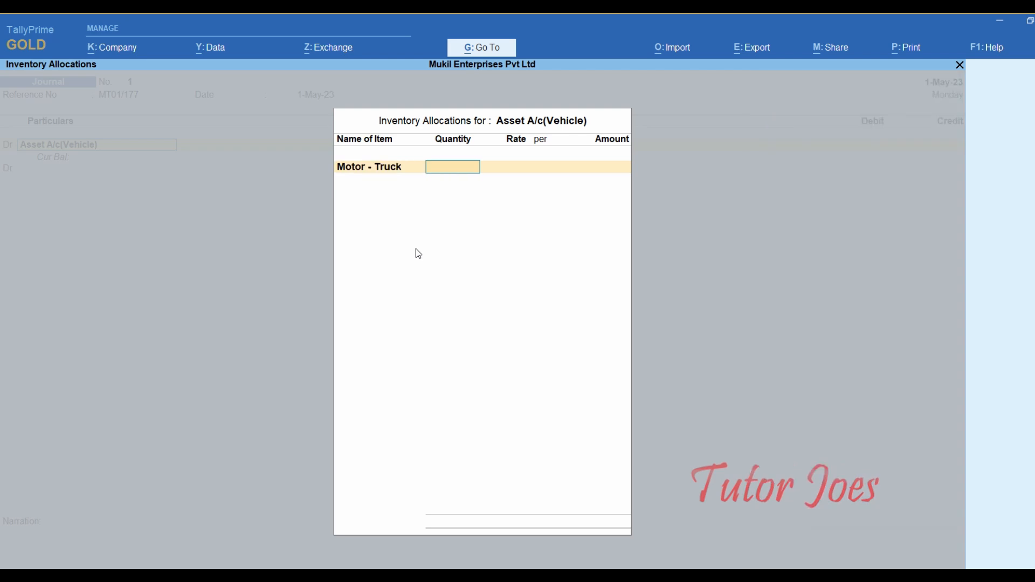
text(1)
key(Return)
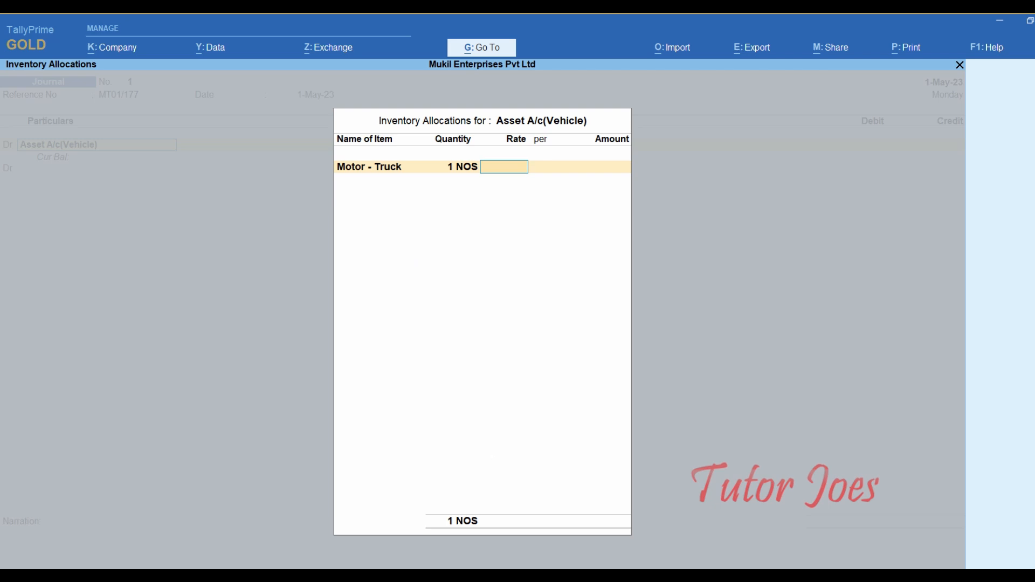
key(alt+Tab)
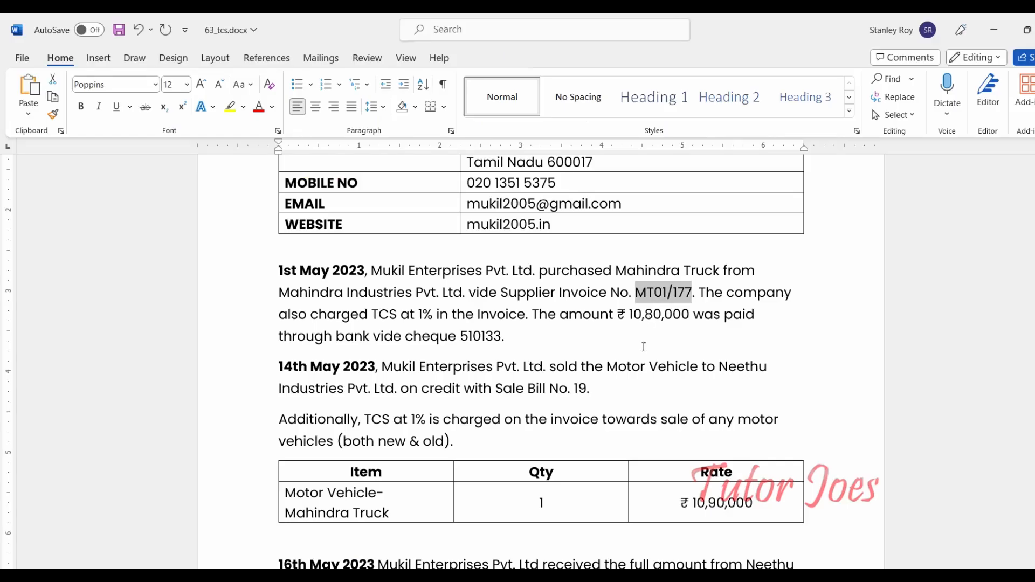
key(alt+Tab)
text(10,80,)
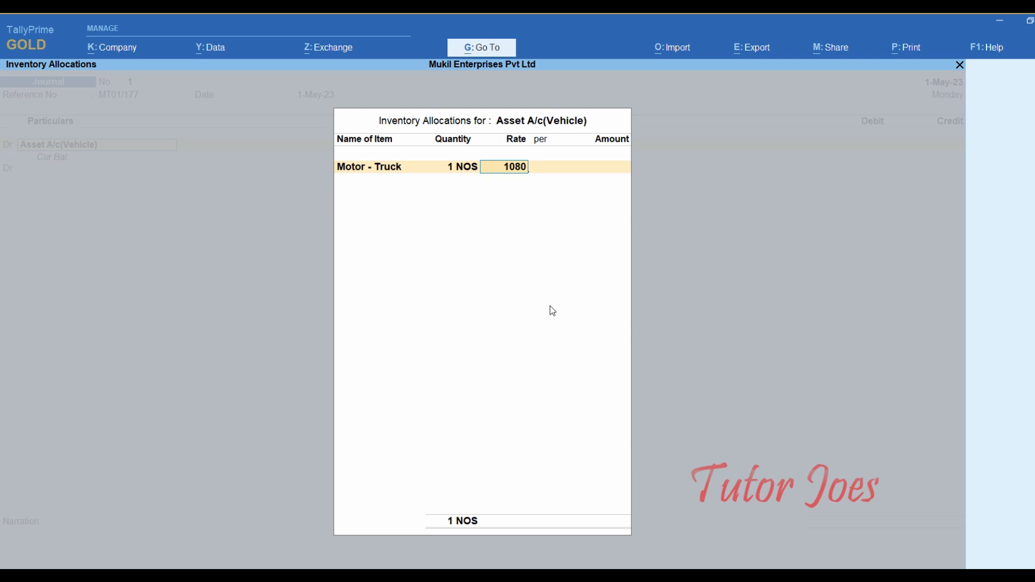
text(000)
key(Return)
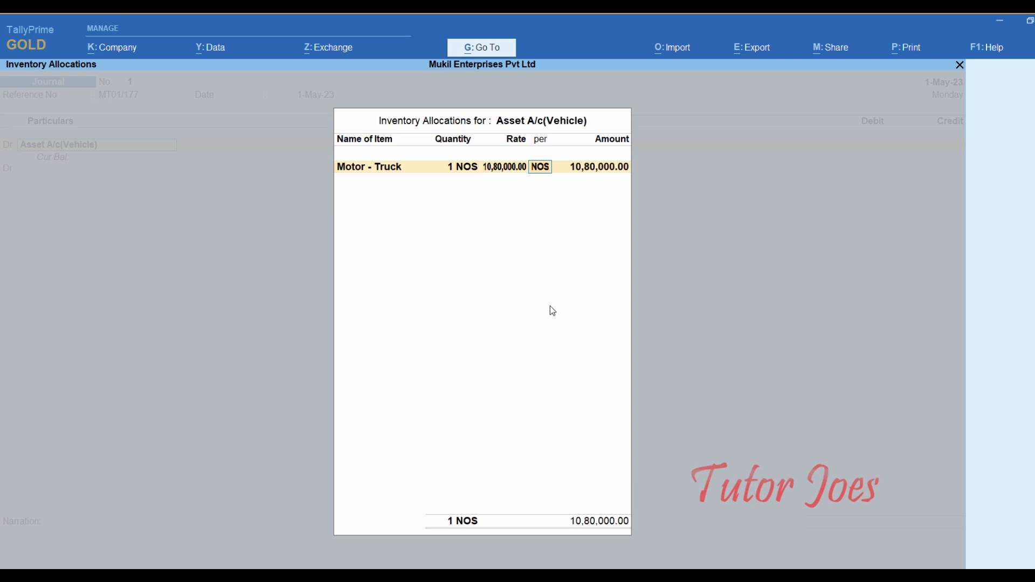
key(Return)
key(Return)
key(Return)
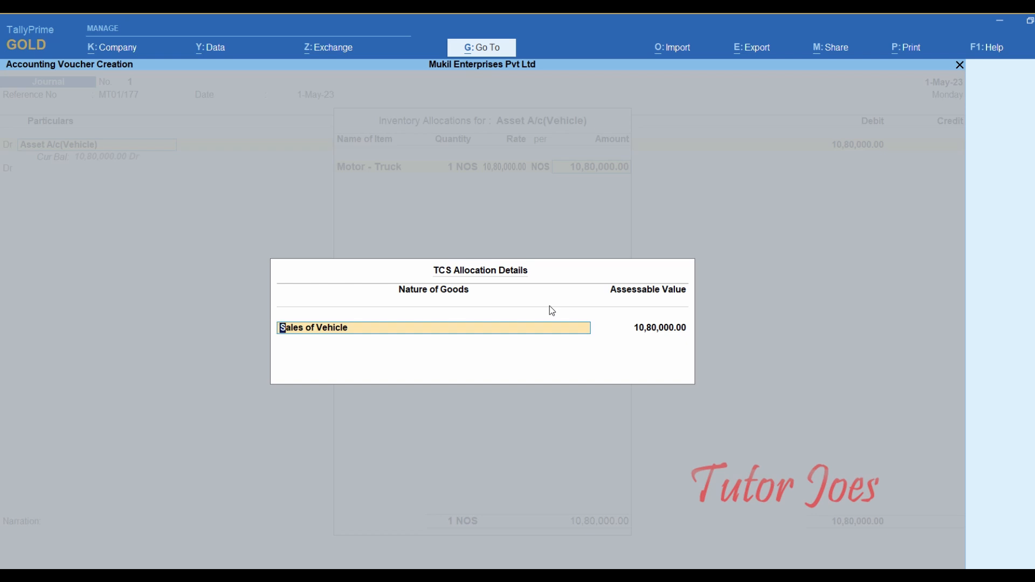
key(Return)
key(Return)
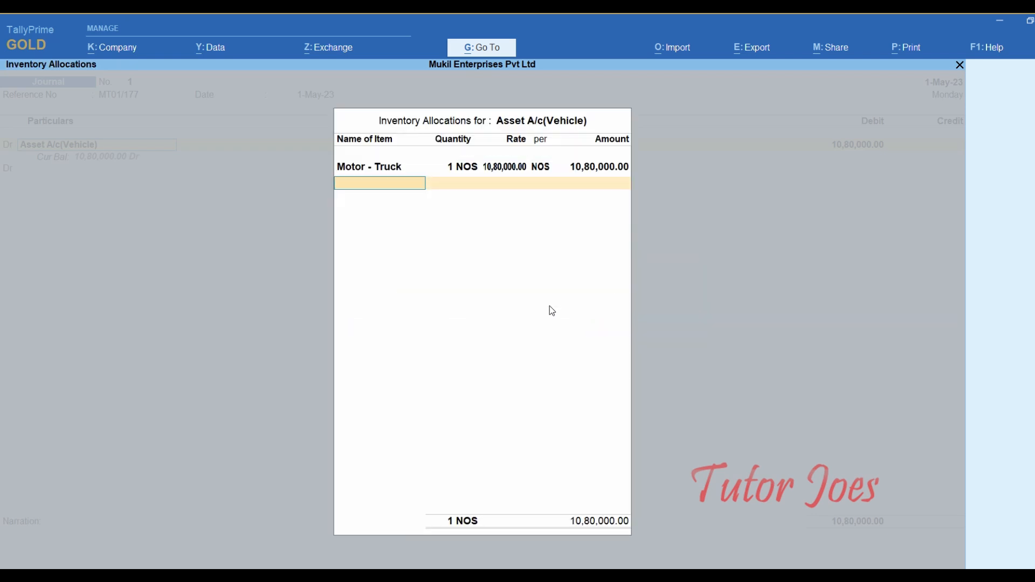
key(Return)
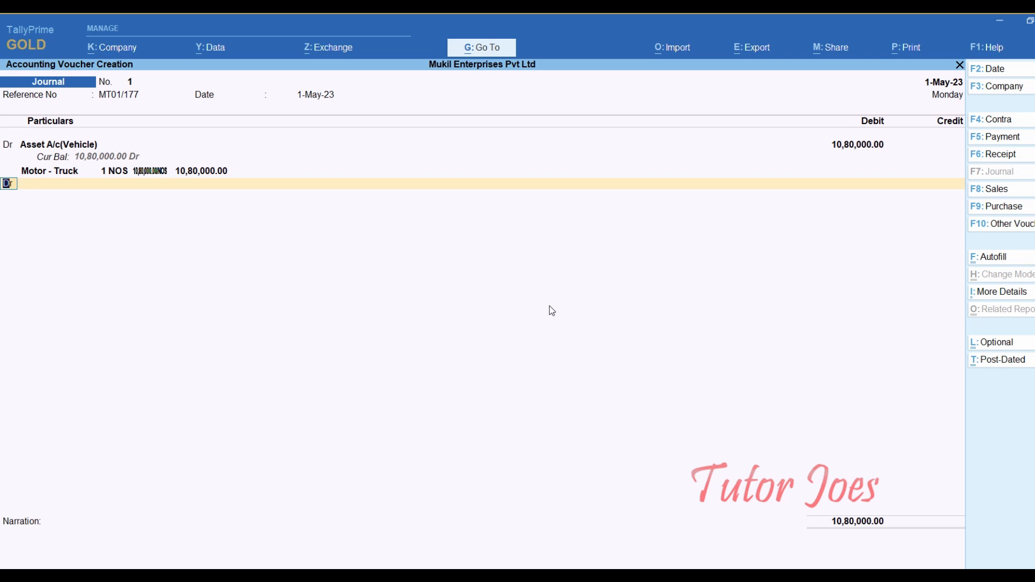
- On the next line, start a new ledger named TCS- 22-23 and begin creating a new group for it
key(Return)
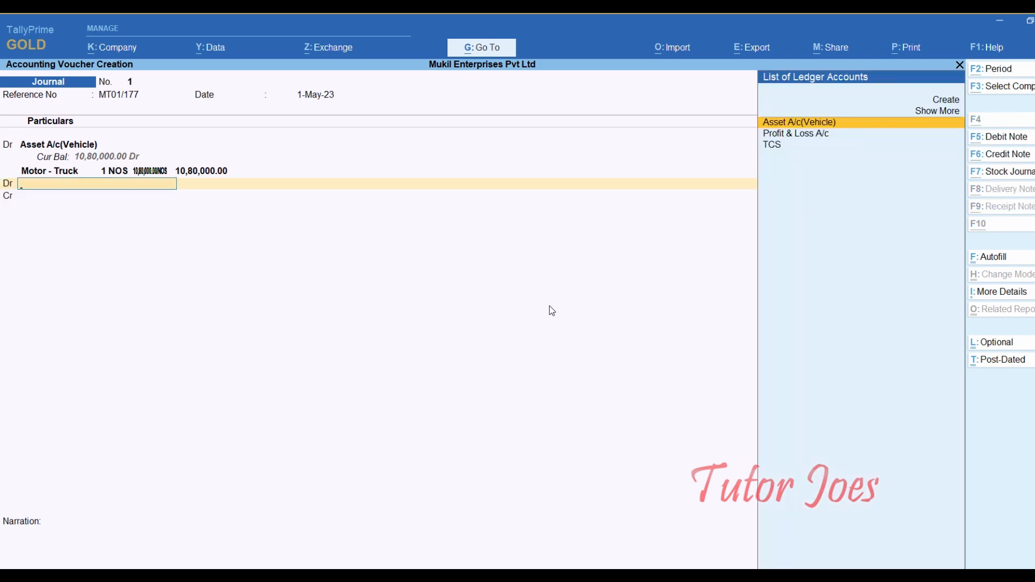
key(alt+c)
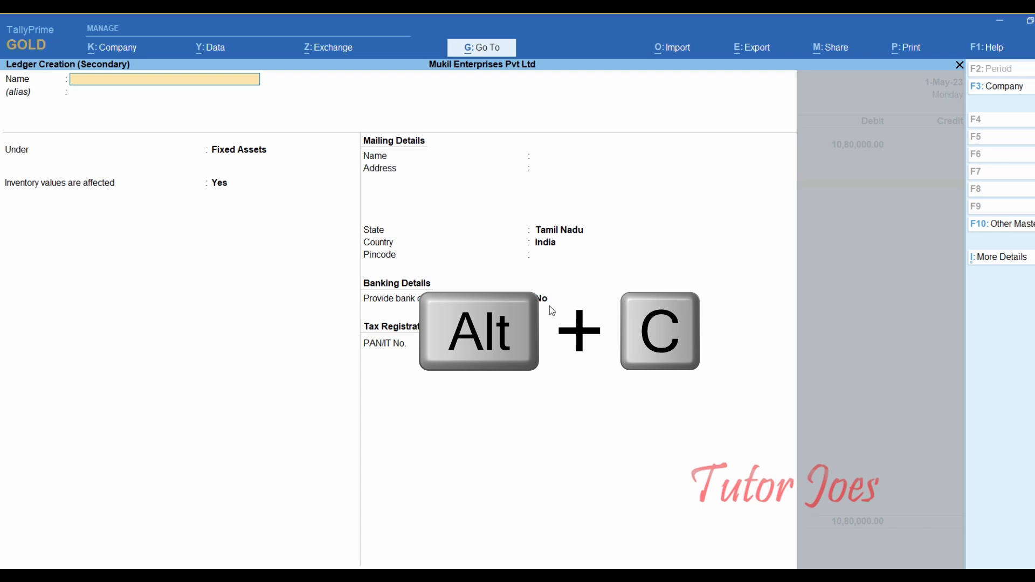
text(TCS)
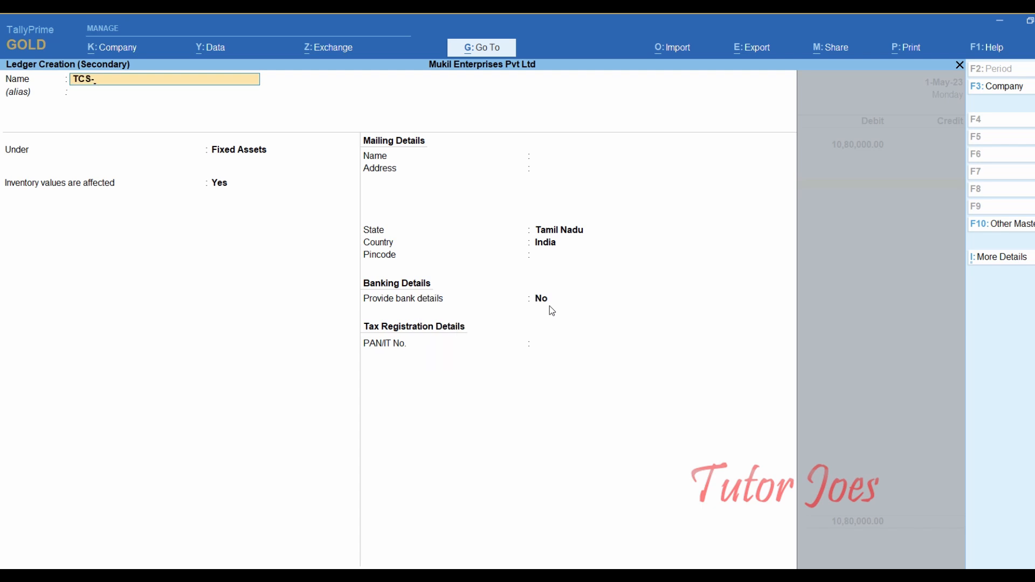
text(- 22-23)
key(Return)
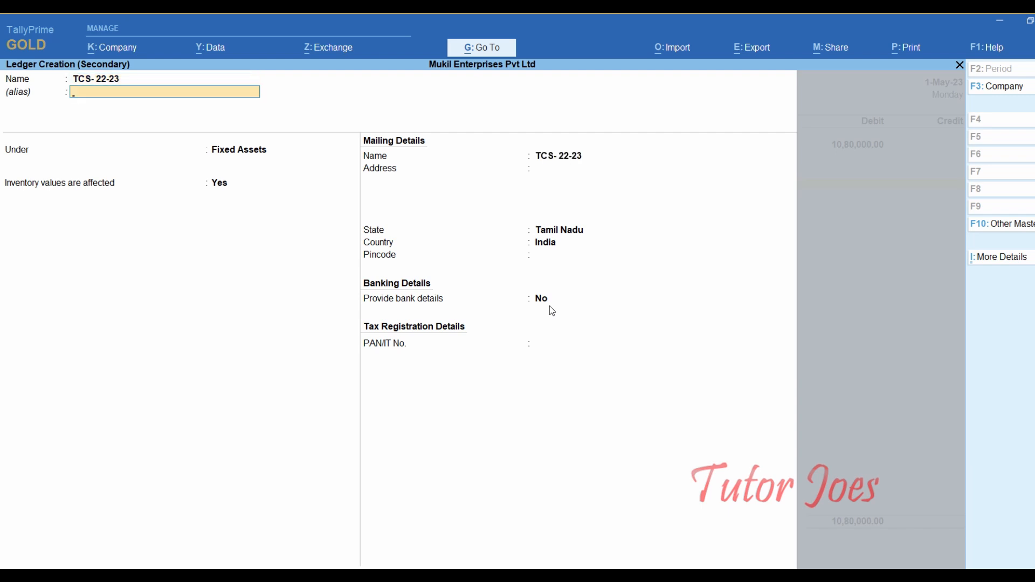
key(Return)
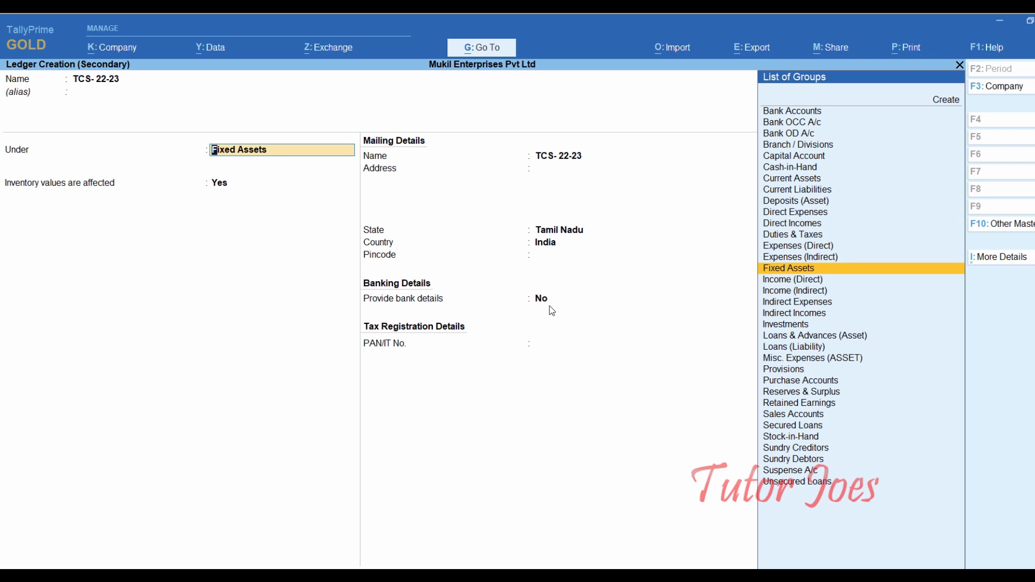
key(Up)
key(Up)
key(Up)
key(Up)
key(Up)
key(Up)
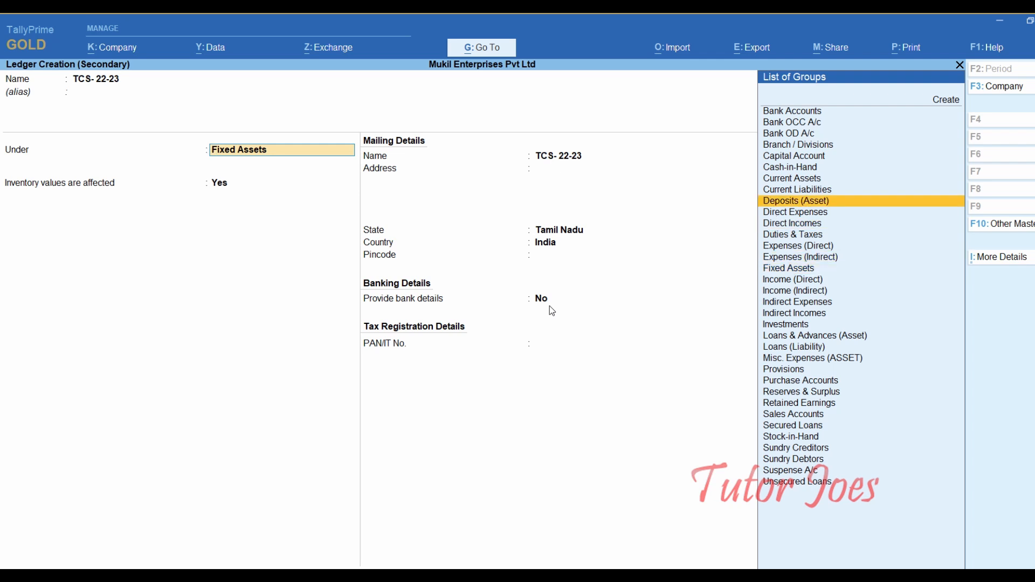
key(Up)
key(Up)
key(Up)
key(Up)
key(Up)
key(Up)
key(Up)
key(Up)
key(Up)
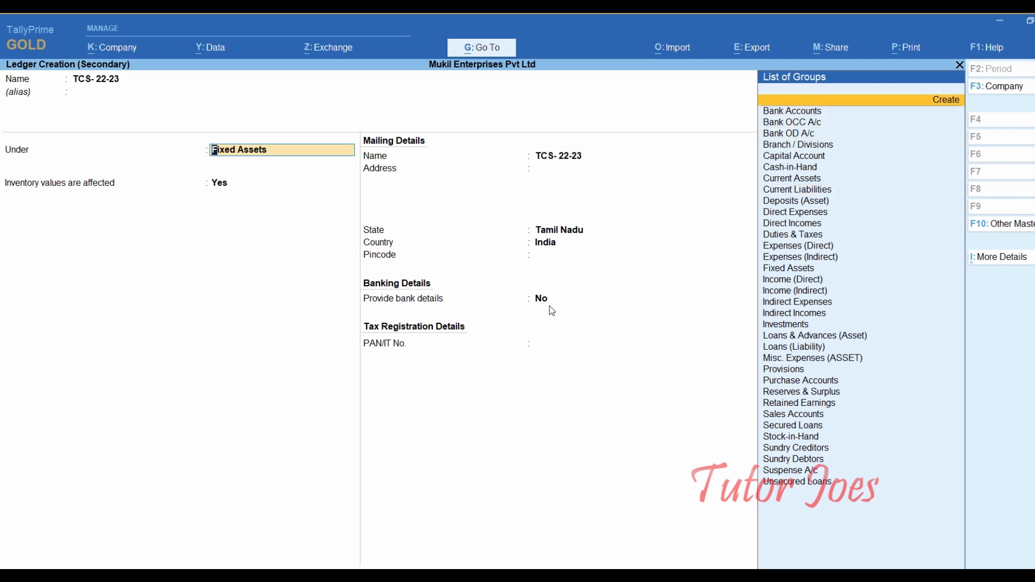
key(Return)
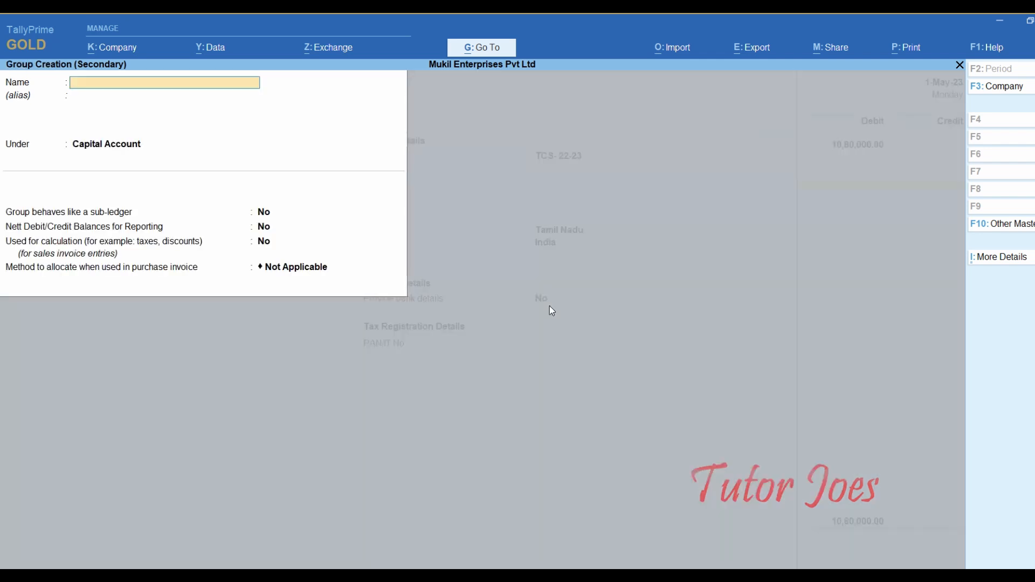
- Create the group TCS-Income Tax under Current Assets with sub-ledger set to No
text(TCS-Income Tax)
key(Return)
key(Return)
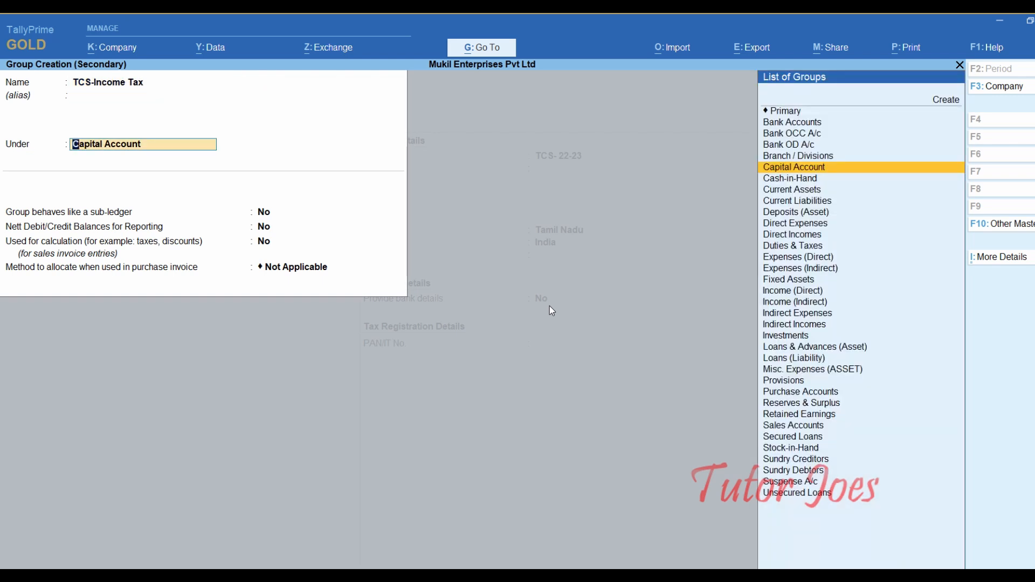
text(Cur)
key(Down)
key(Up)
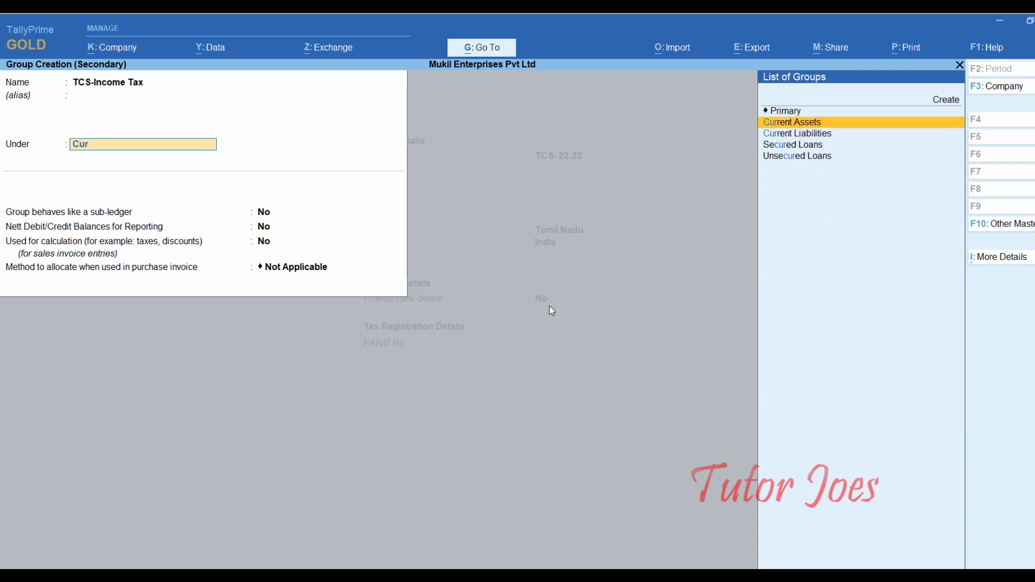
key(Return)
key(Return)
key(Return)
key(Return)
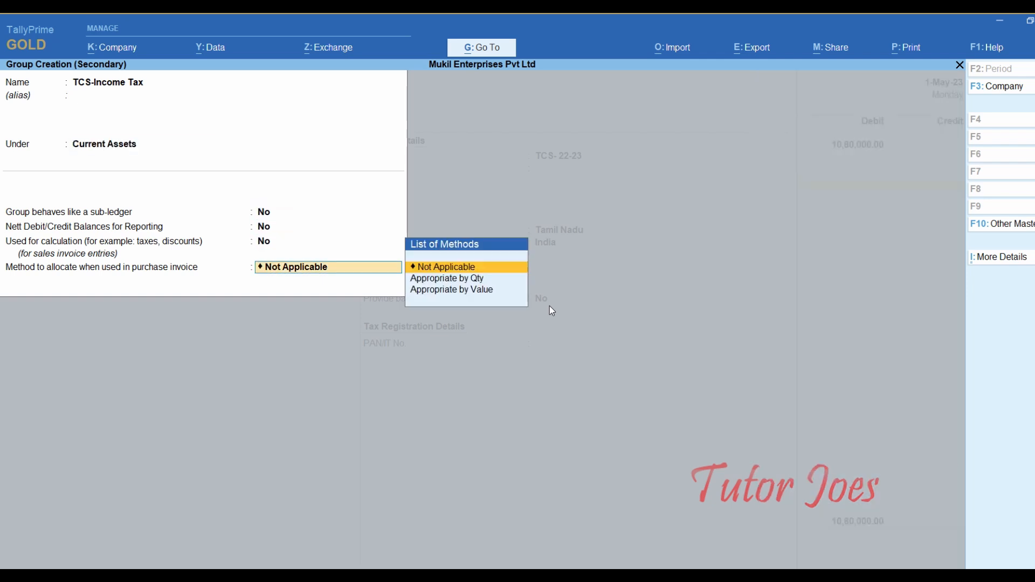
key(Return)
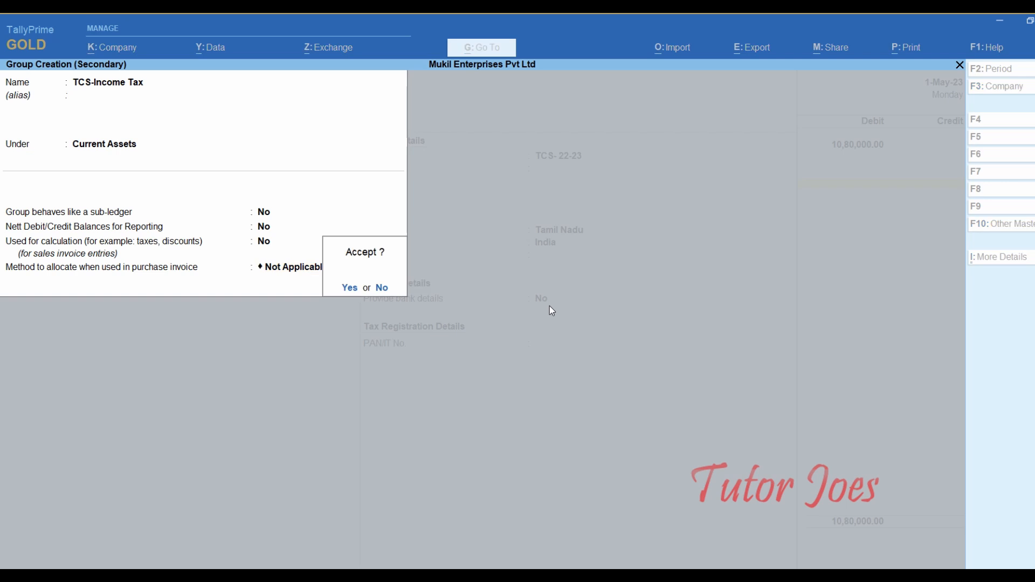
key(Return)
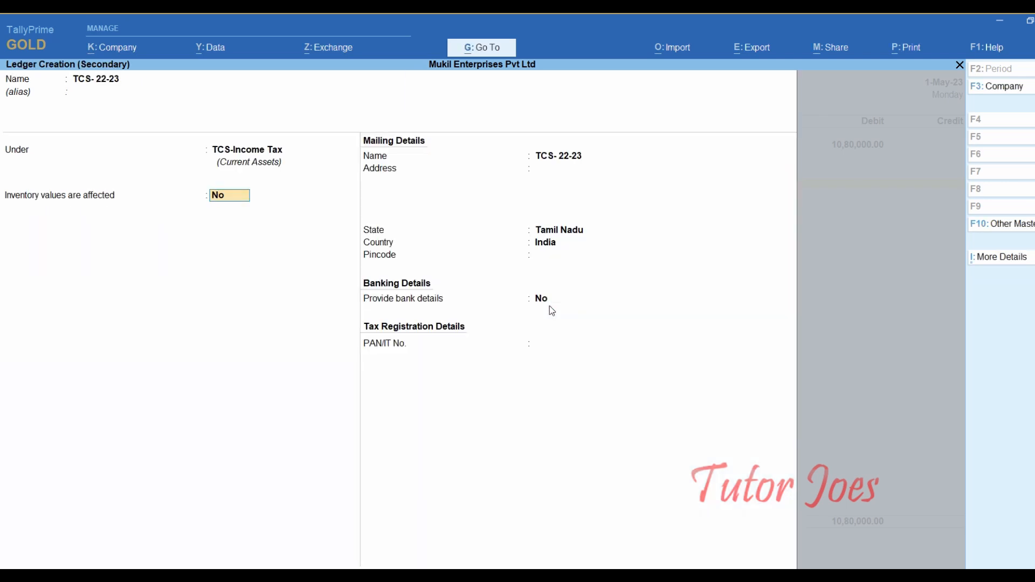
- Finish the TCS- 22-23 ledger with inventory unaffected and add it as the debit line
key(Return)
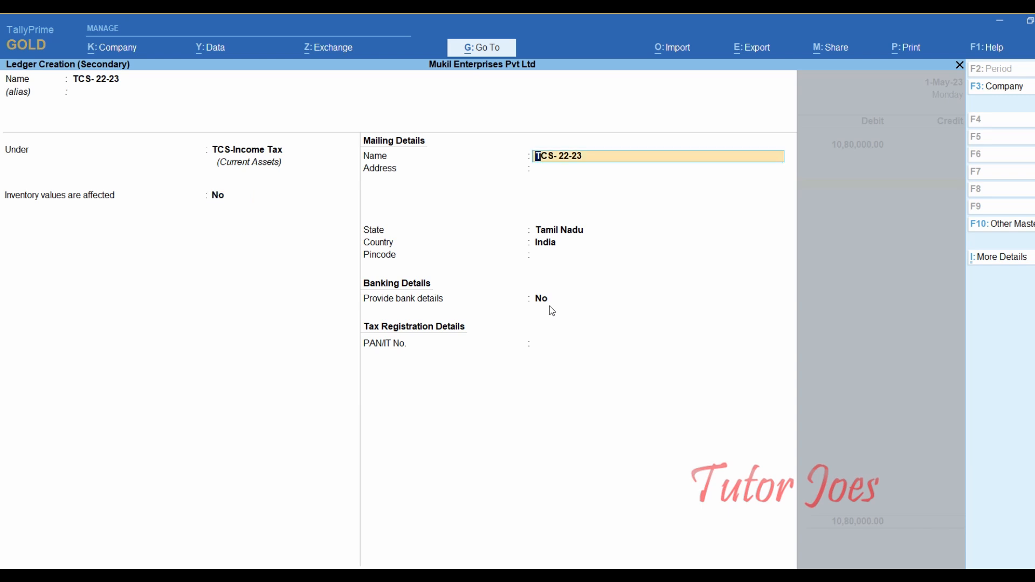
key(Return)
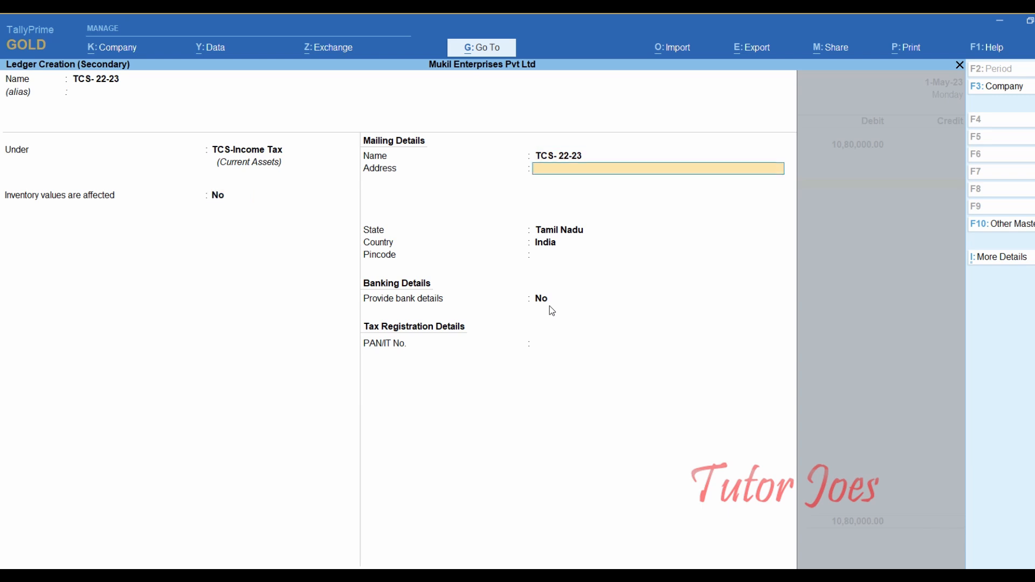
key(Return)
key(Return)
key(Return)
key(Return)
key(Return)
key(Return)
key(Return)
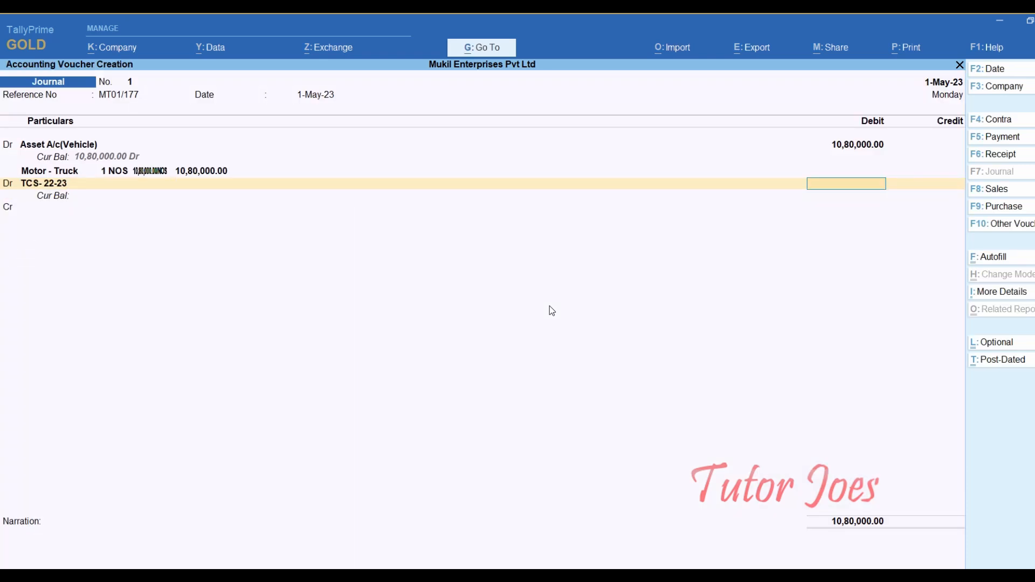
- Alter the TCS- 22-23 ledger so inventory values are affected
key(BackSpace)
key(ctrl+Return)
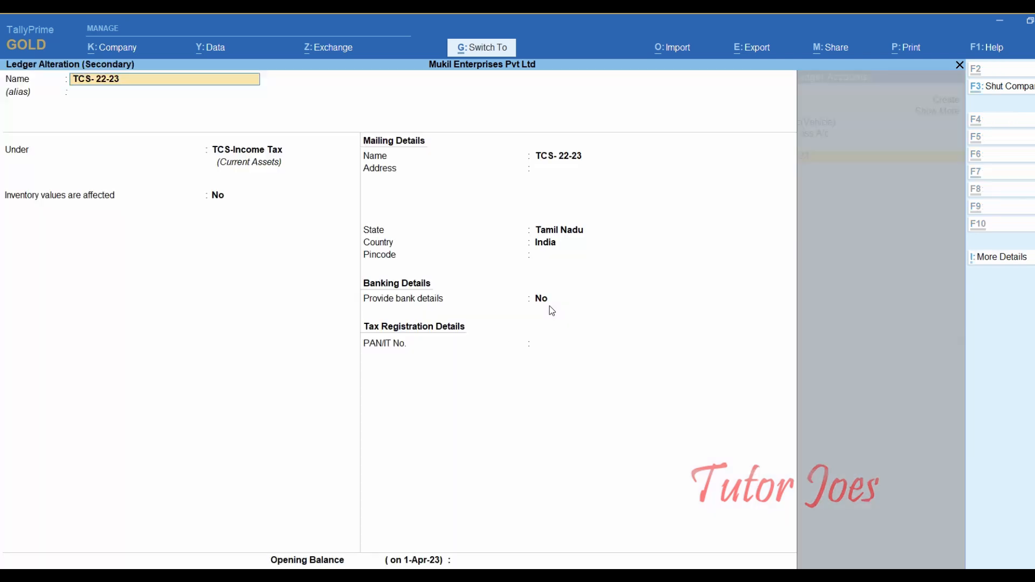
key(Return)
key(Return)
text(y)
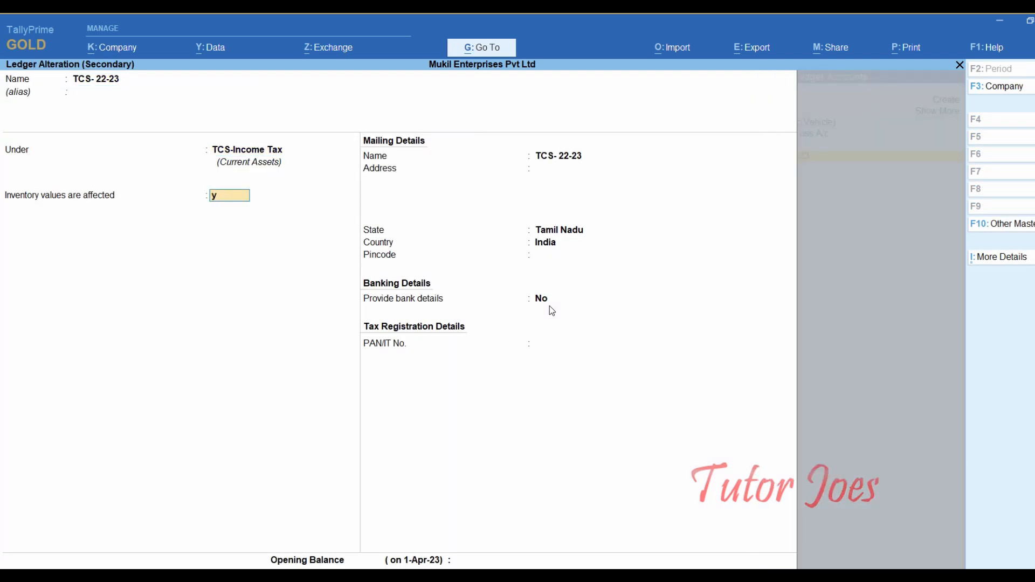
key(Return)
key(Return)
key(Return)
key(Return)
key(Return)
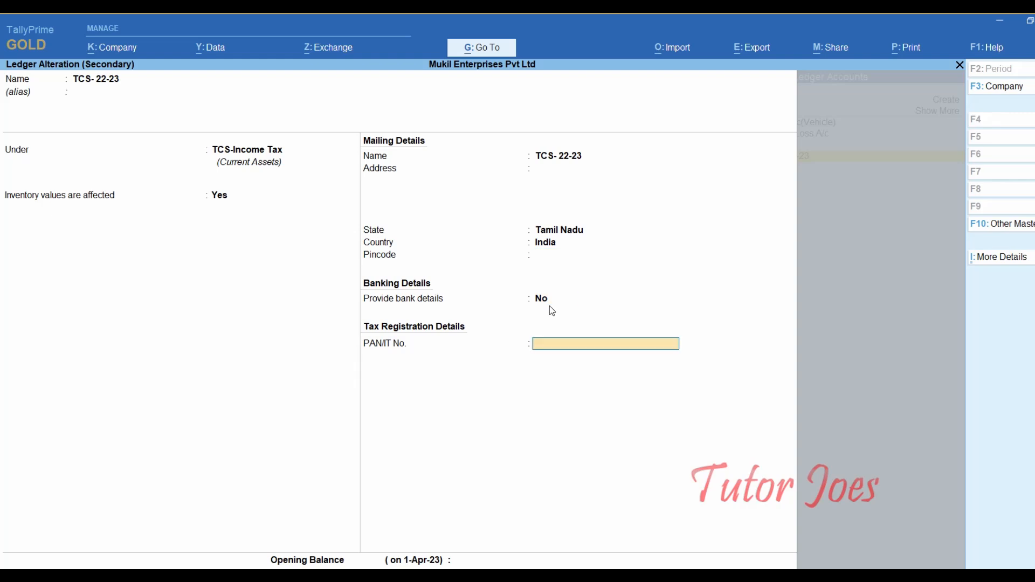
key(Return)
key(Return)
key(Return)
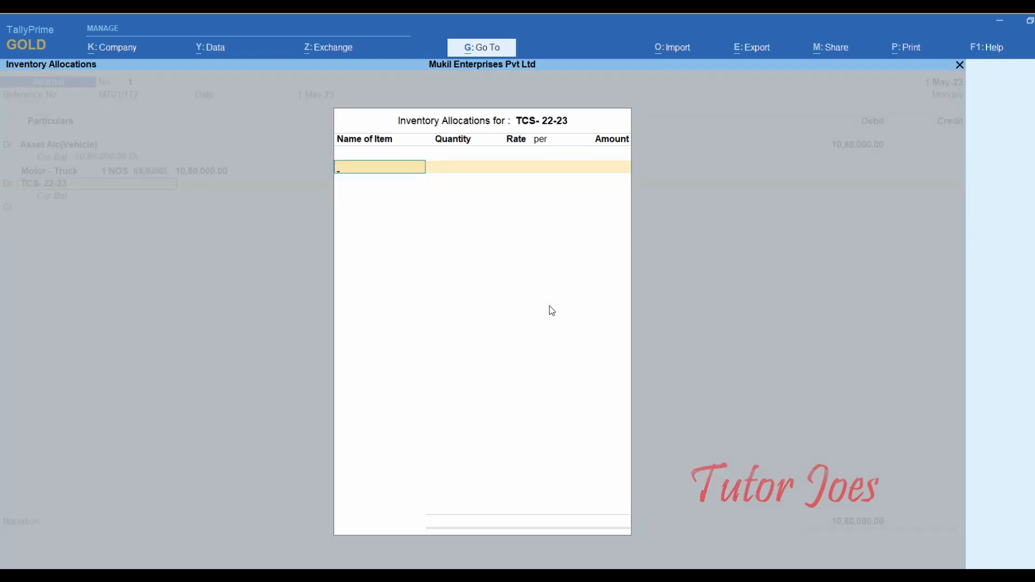
- Allocate 1 Motor - Truck at 1080000 to the TCS- 22-23 line, nature of goods Not Applicable
key(Return)
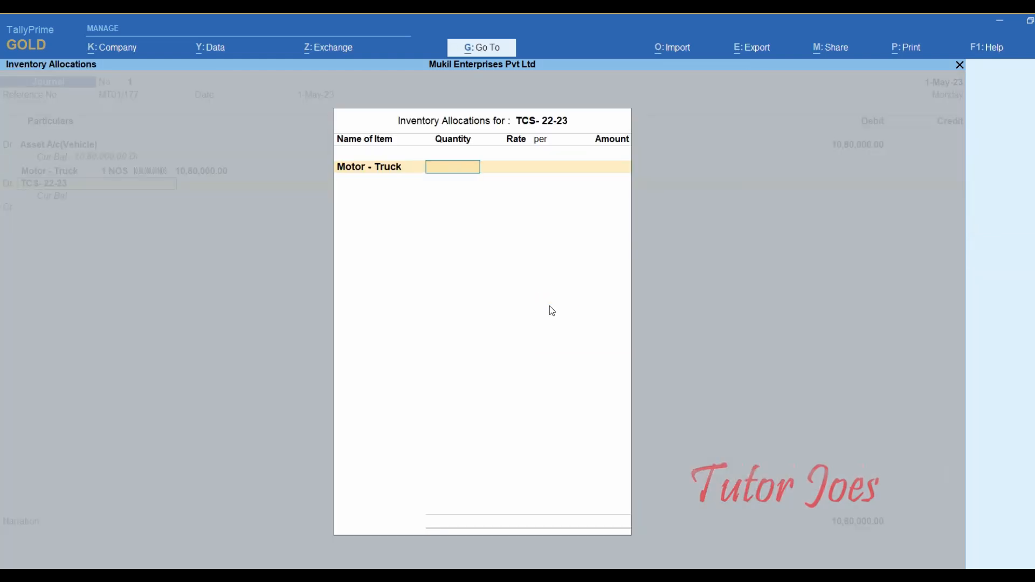
text(1)
key(Return)
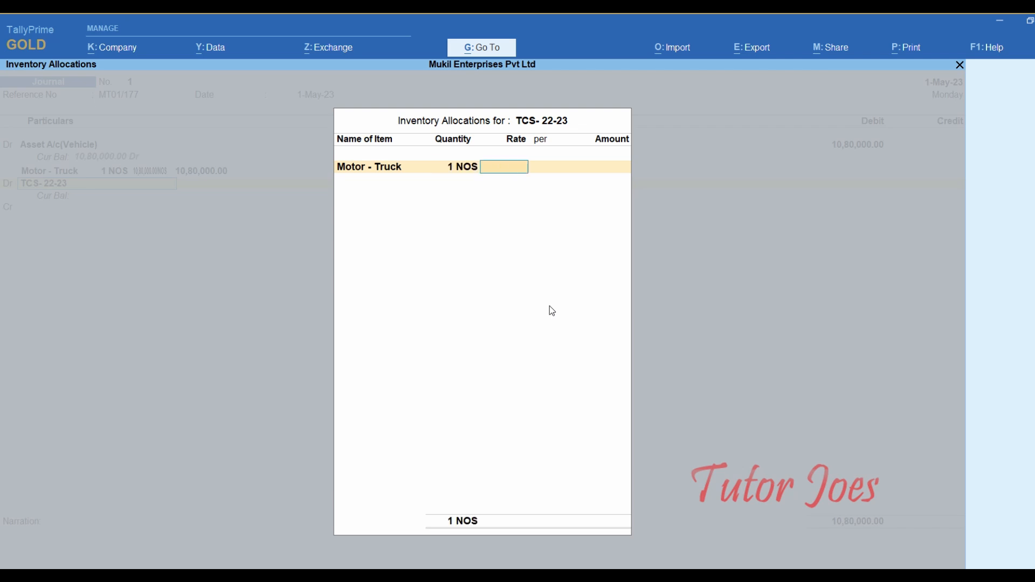
text(1080000)
key(Return)
key(Return)
key(Return)
key(Return)
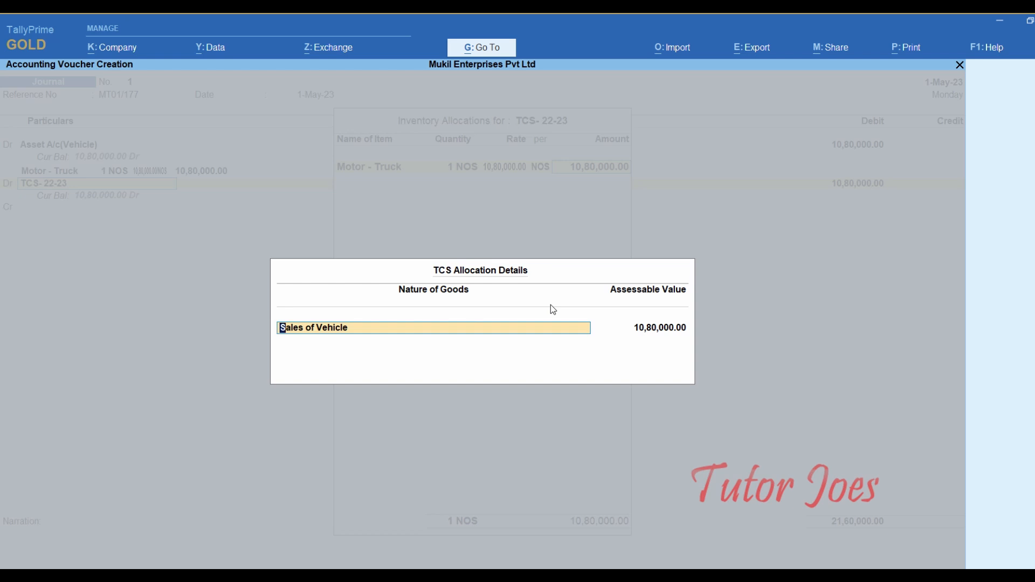
key(Return)
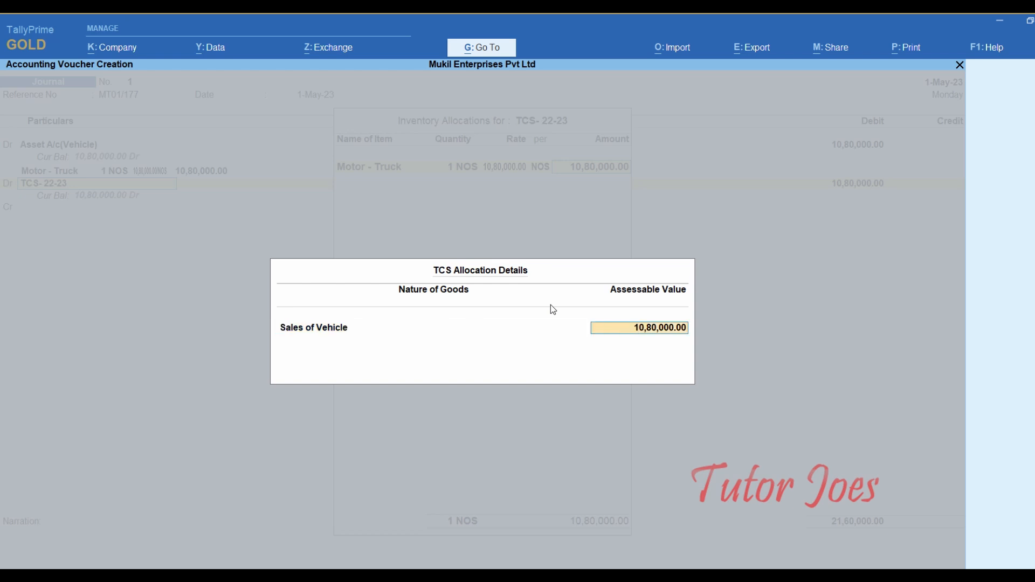
key(BackSpace)
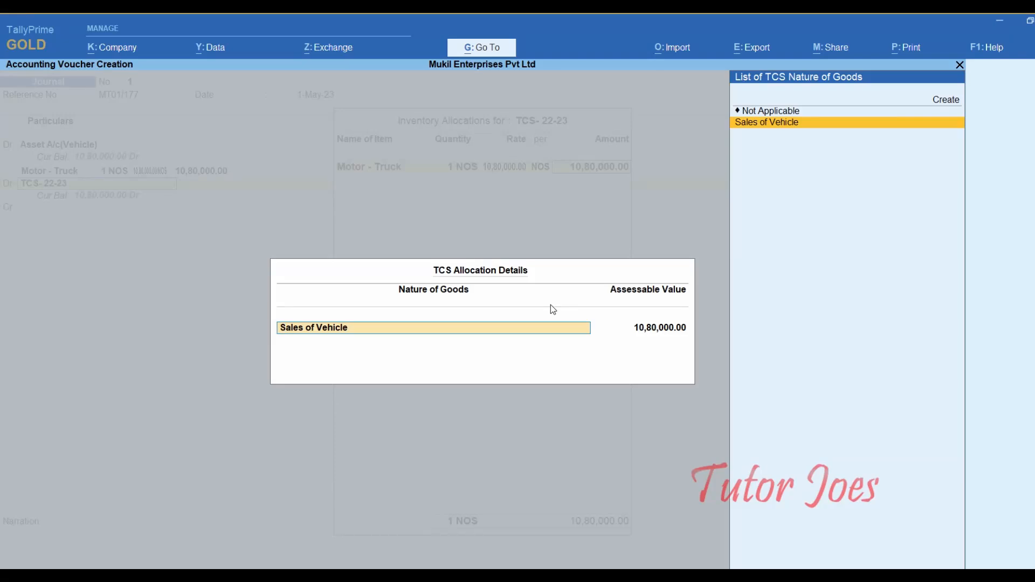
key(Up)
key(Return)
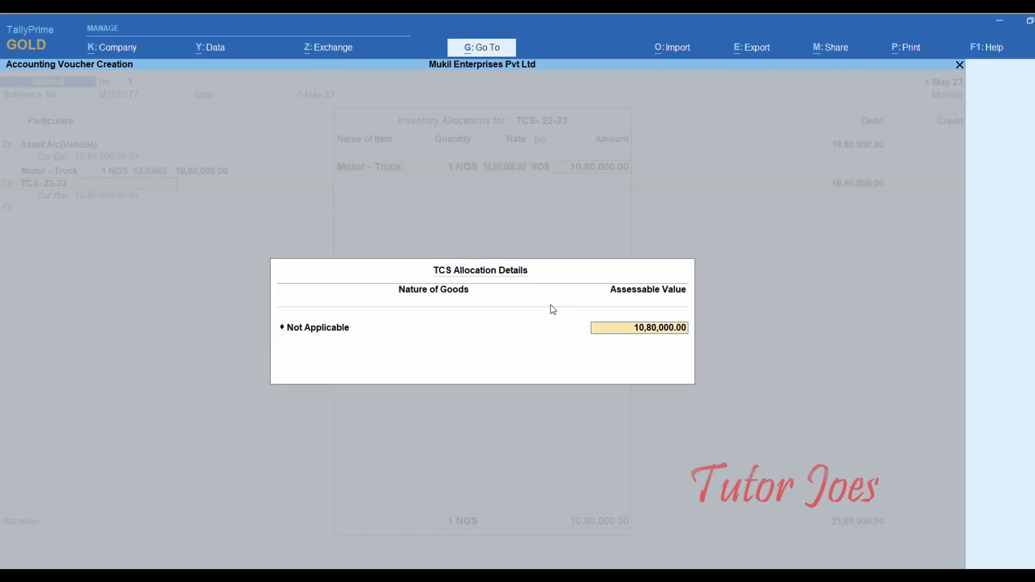
key(BackSpace)
key(BackSpace)
key(BackSpace)
key(BackSpace)
key(BackSpace)
key(BackSpace)
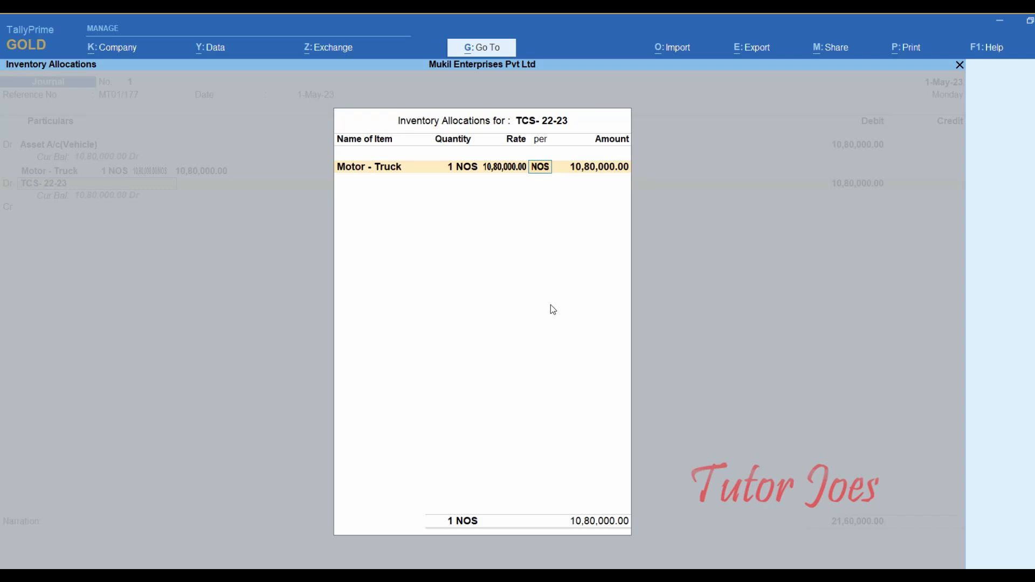
key(ctrl+a)
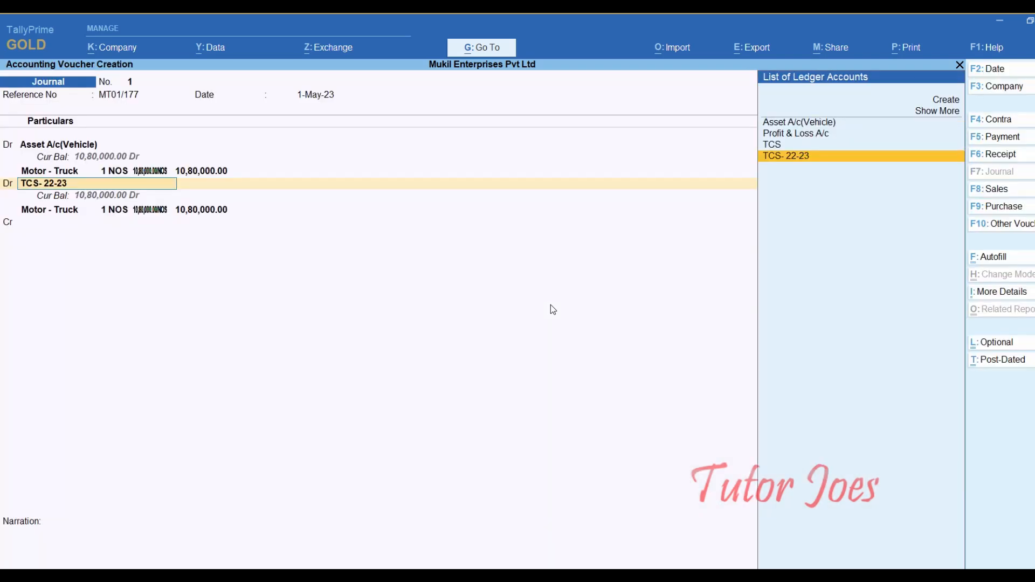
- Alter the TCS- 22-23 ledger back so inventory values are not affected
key(ctrl+Return)
key(Return)
key(Return)
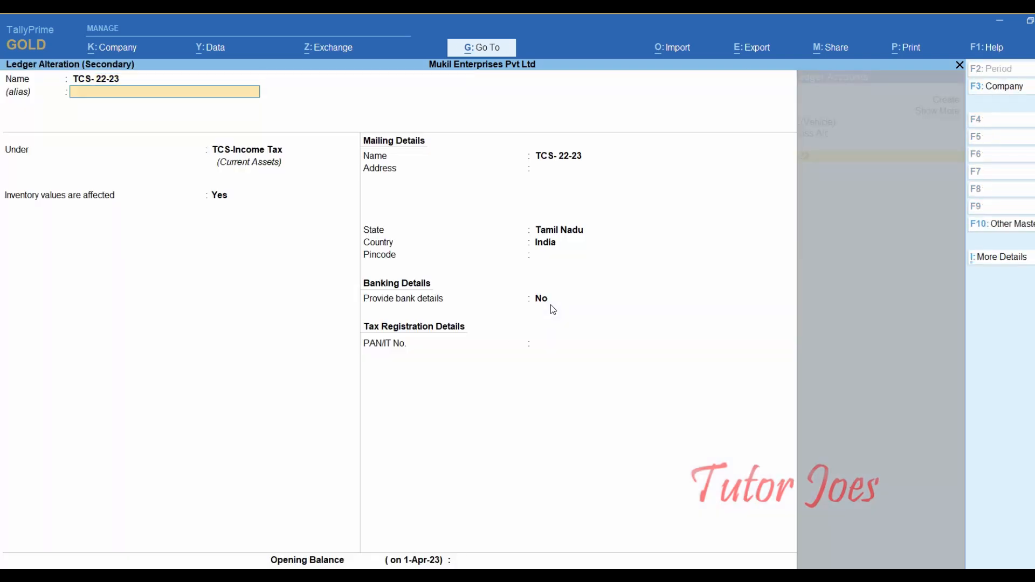
text(No)
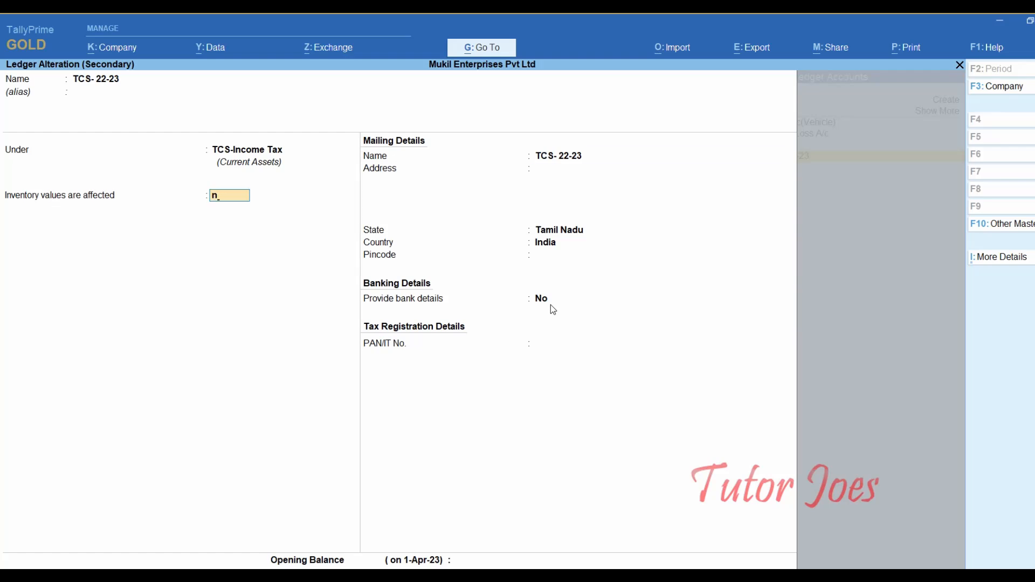
key(Return)
key(Return)
key(Return)
key(Return)
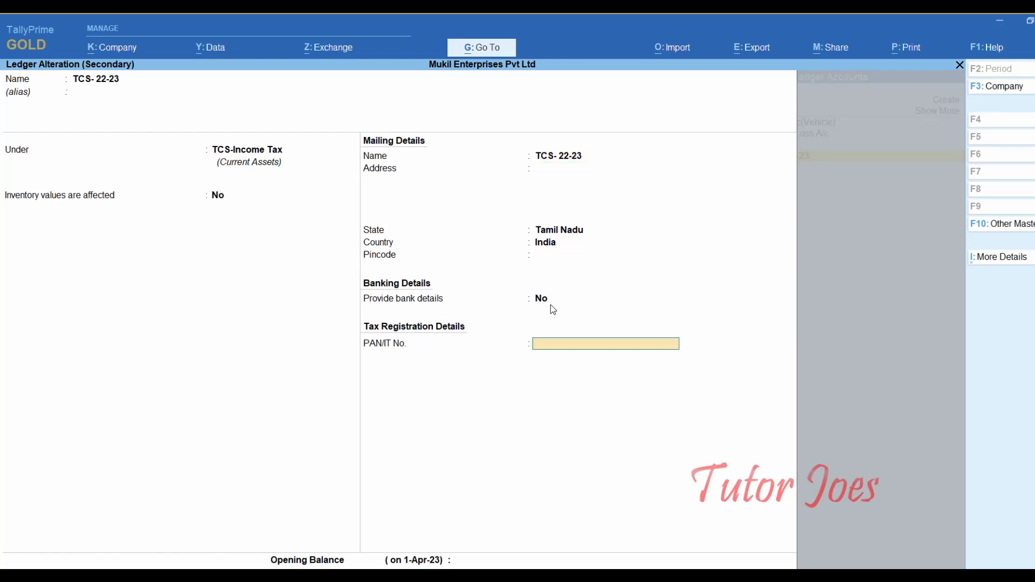
key(Return)
key(Return)
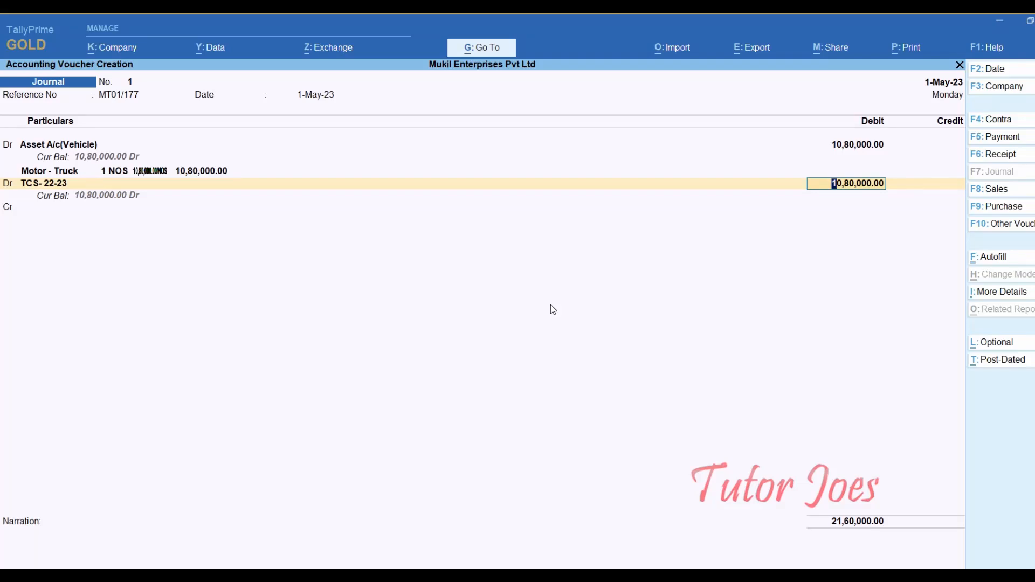
- Debit TCS- 22-23 with 10,800 and credit Indian Bank 10,90,800 as a Cheque transaction
text(10800)
key(Return)
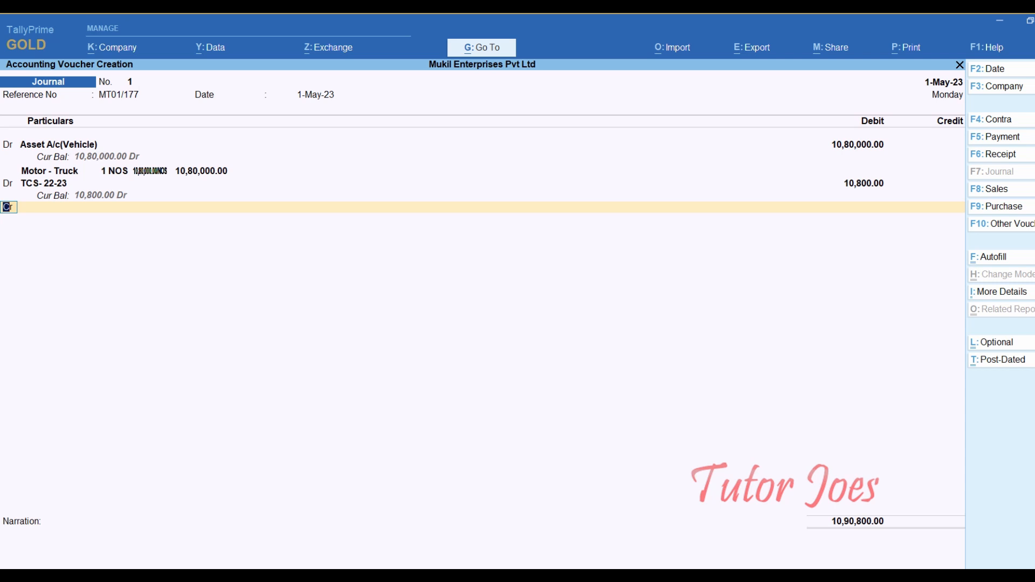
key(Return)
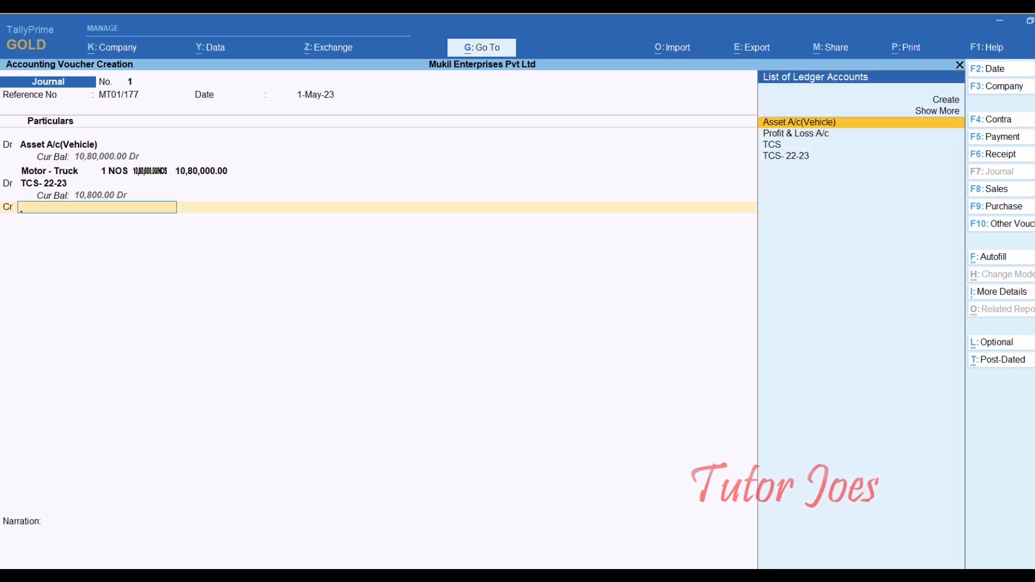
key(Up)
key(Return)
key(Down)
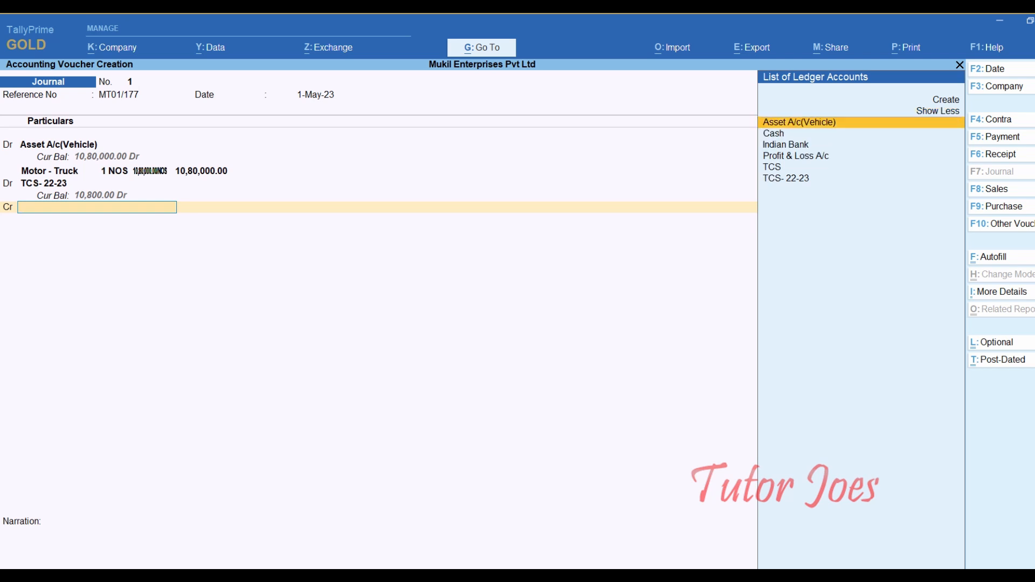
key(Down)
key(Down)
key(Return)
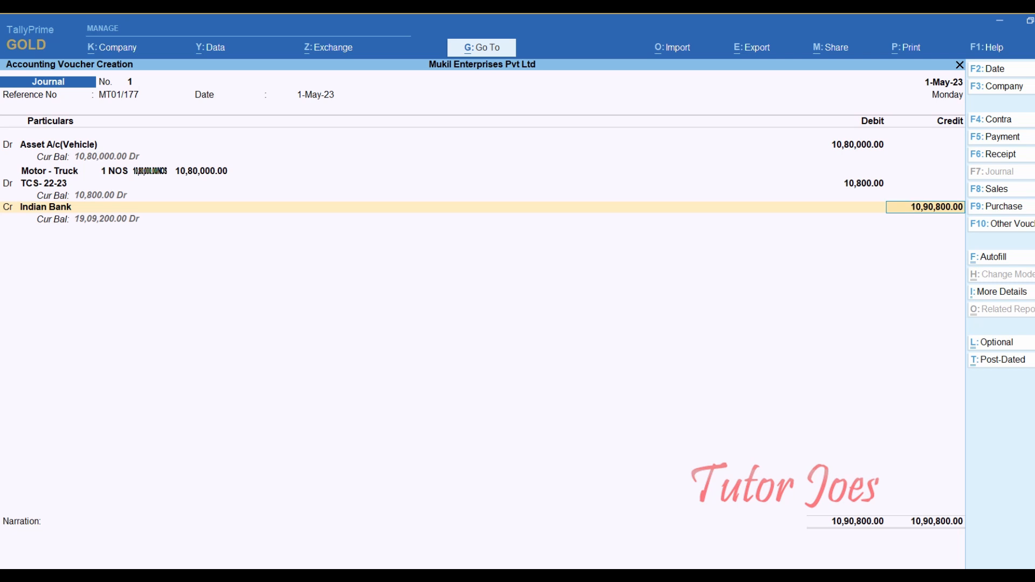
key(Return)
key(Return)
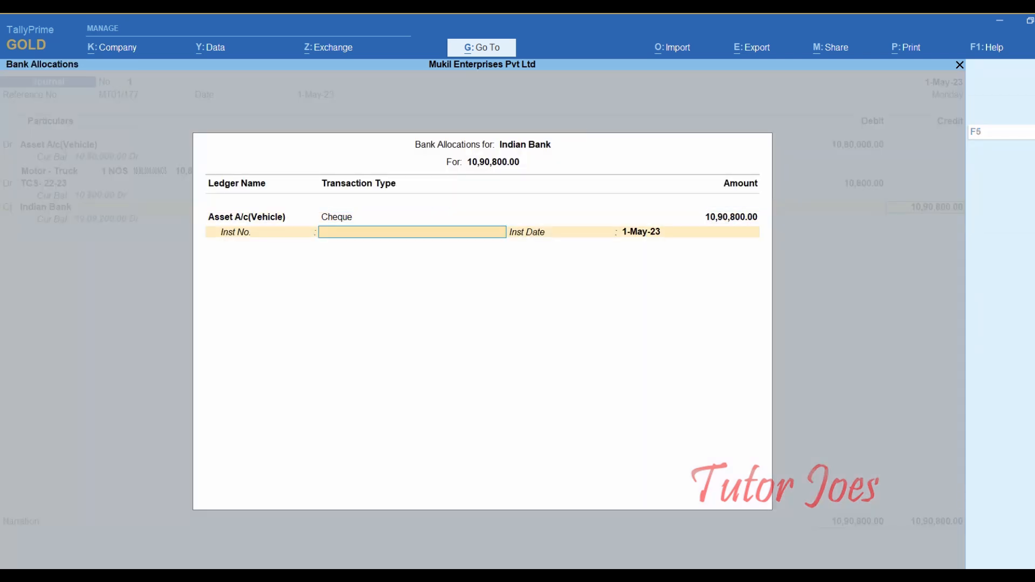
- Enter cheque number 510133 from the assignment document as the instrument number and save Journal No. 1
key(alt+Tab)
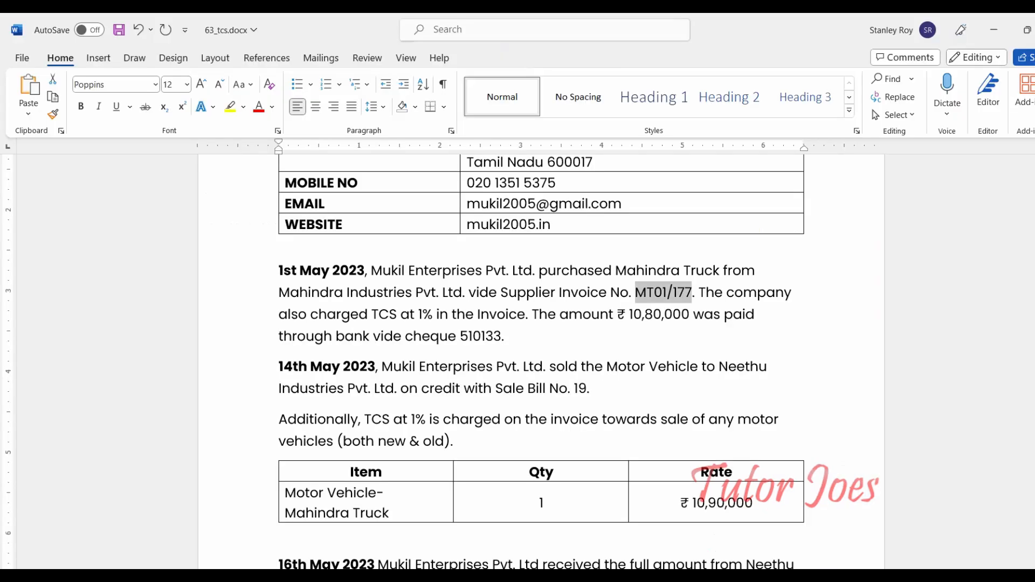
double_click(481, 337)
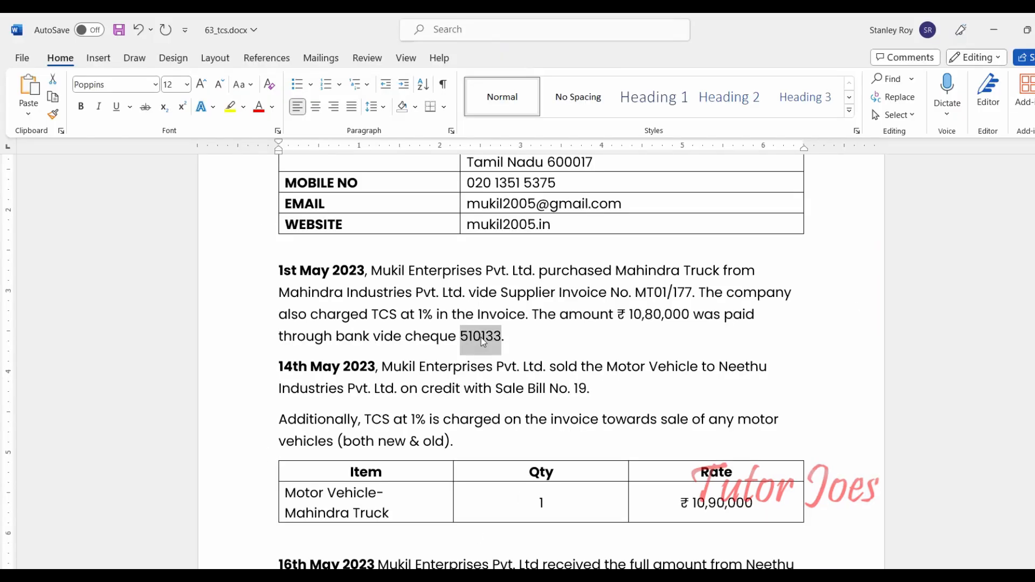
key(ctrl+c)
key(alt+Tab)
key(ctrl+alt+v)
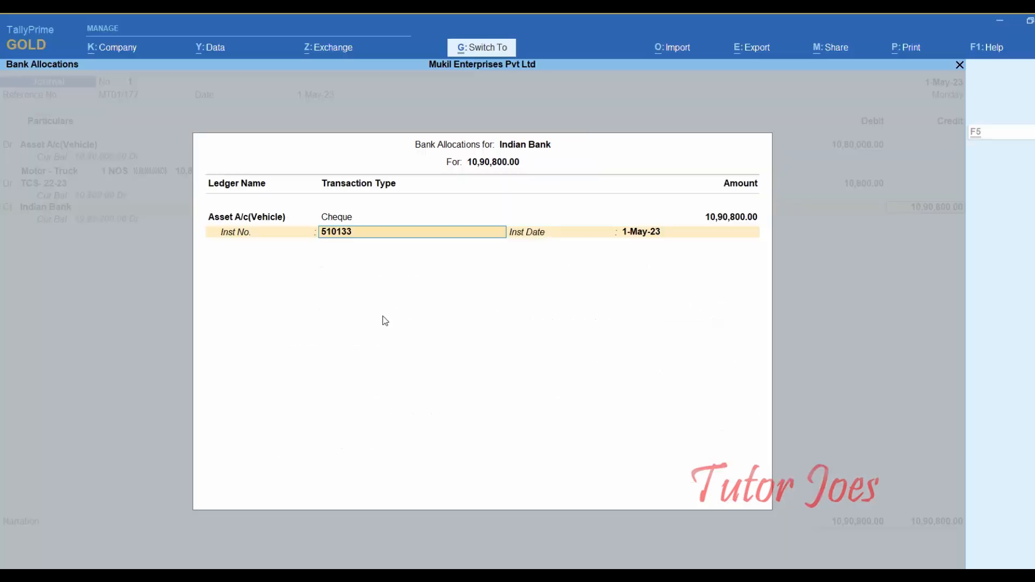
key(Return)
key(Return)
key(Return)
key(Return)
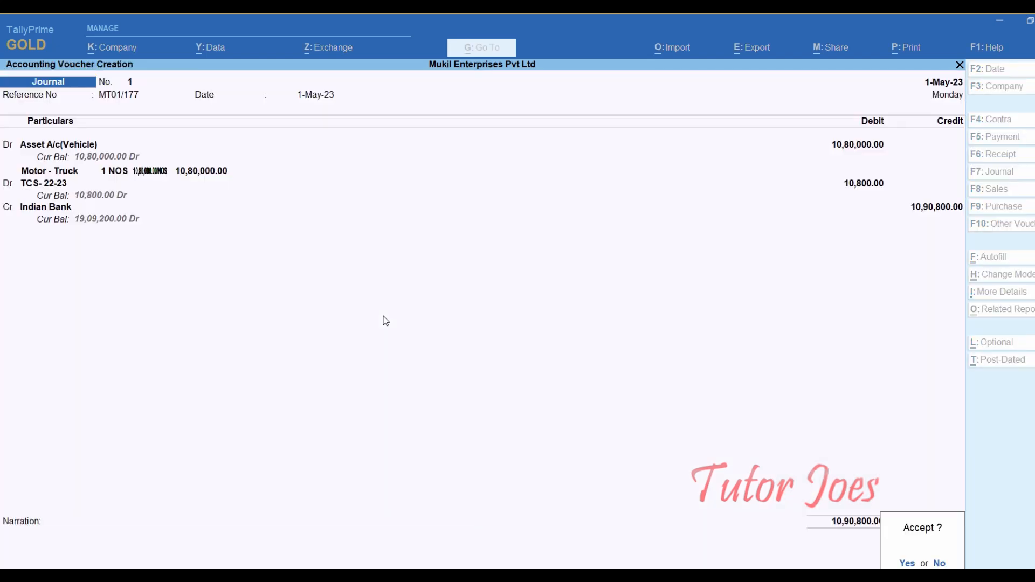
key(y)
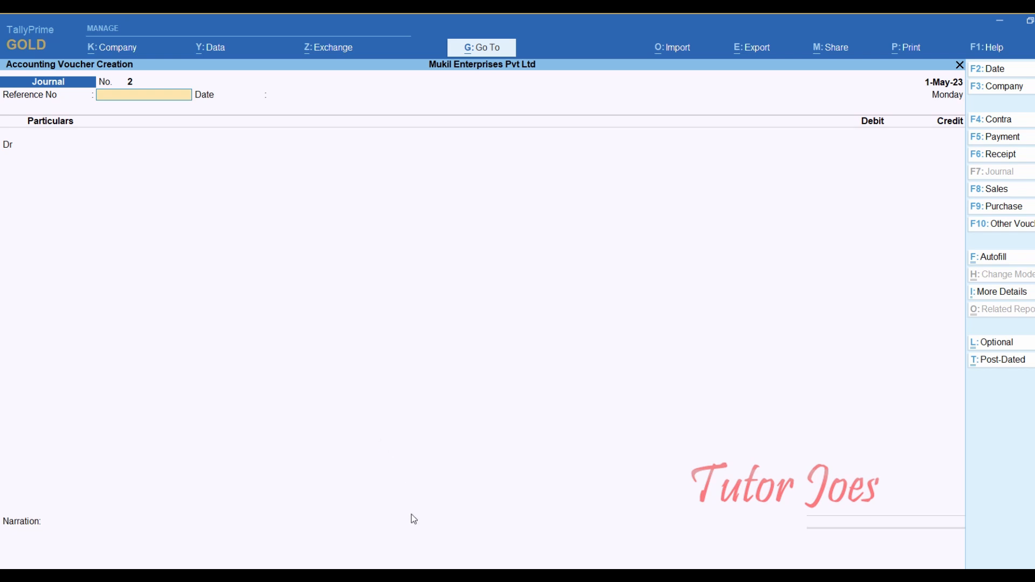
key(alt+Tab)
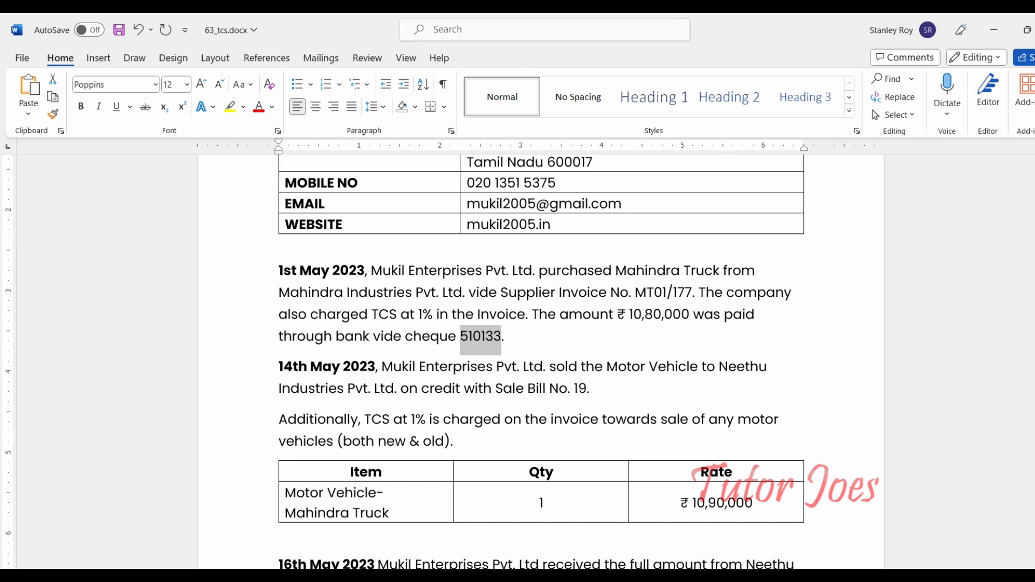
key(alt+Tab)
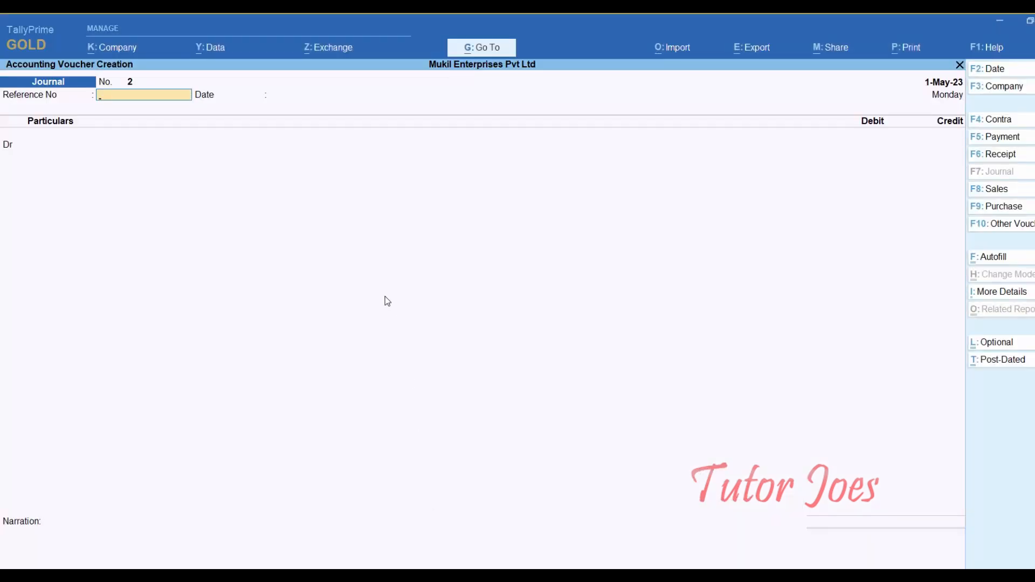
- Open a Sales voucher dated 14-May-23 with reference number 19
key(F8)
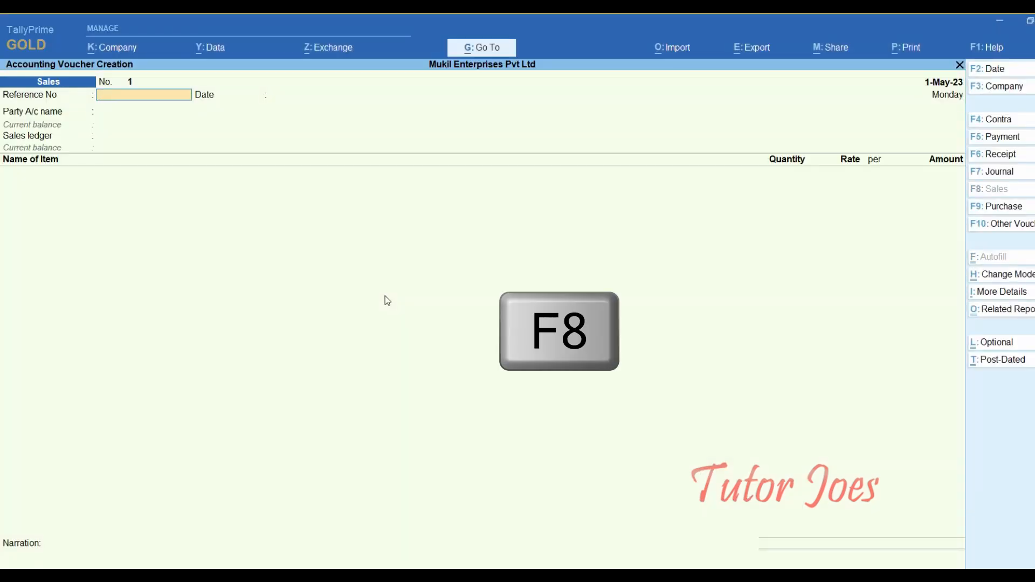
key(F2)
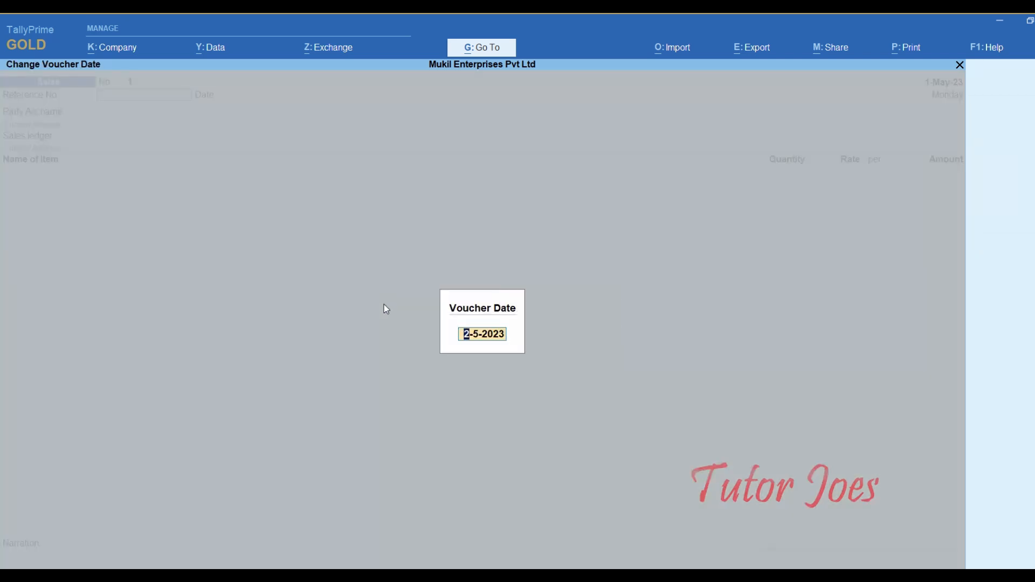
text(14-5)
key(Return)
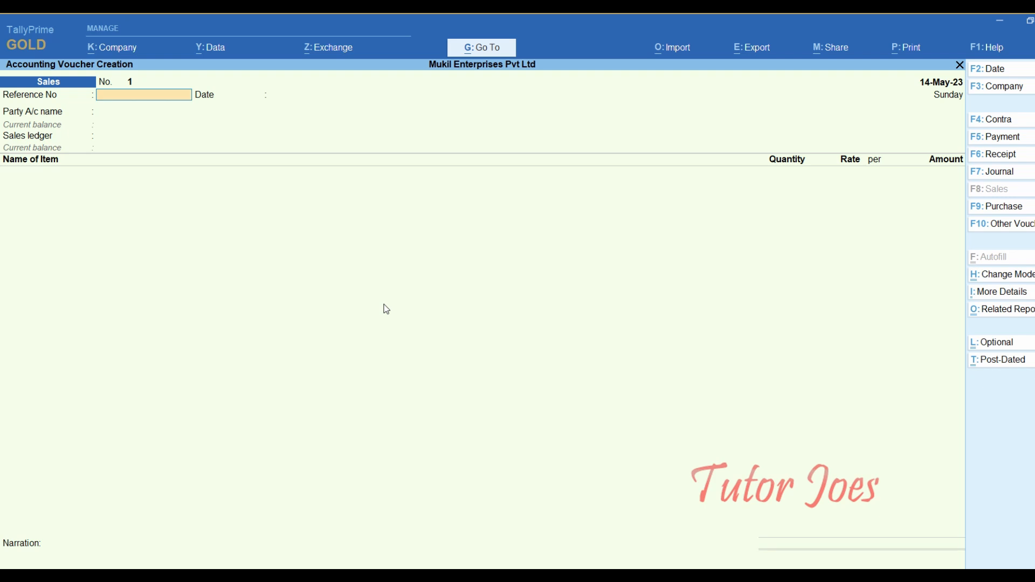
text(19)
key(Return)
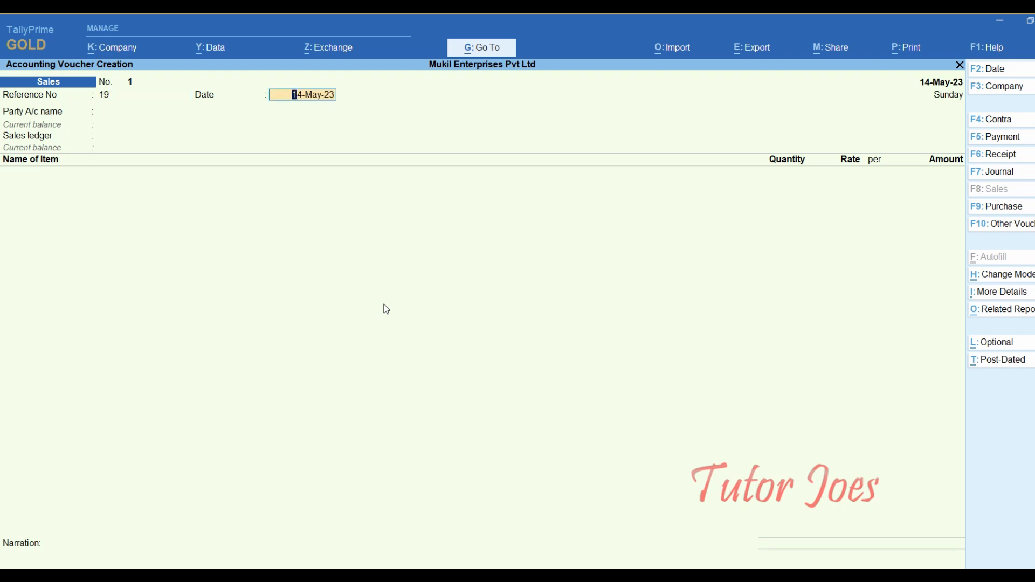
key(Return)
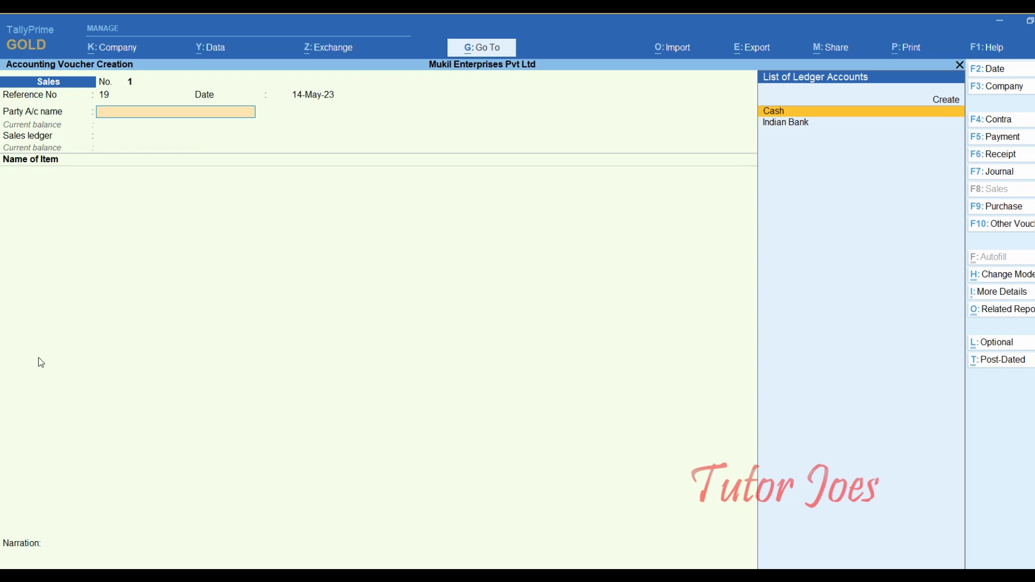
- Create a party ledger named Neethu Industries Pvt Ltd under Sundry Debtors
key(alt+c)
text(Neethu)
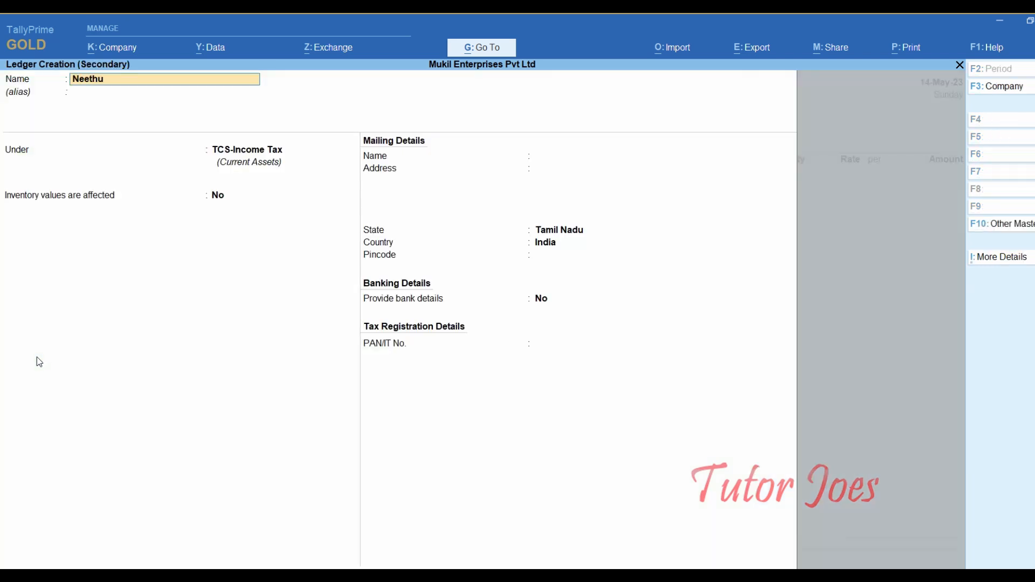
text( Industries Pvt Ltd)
key(Return)
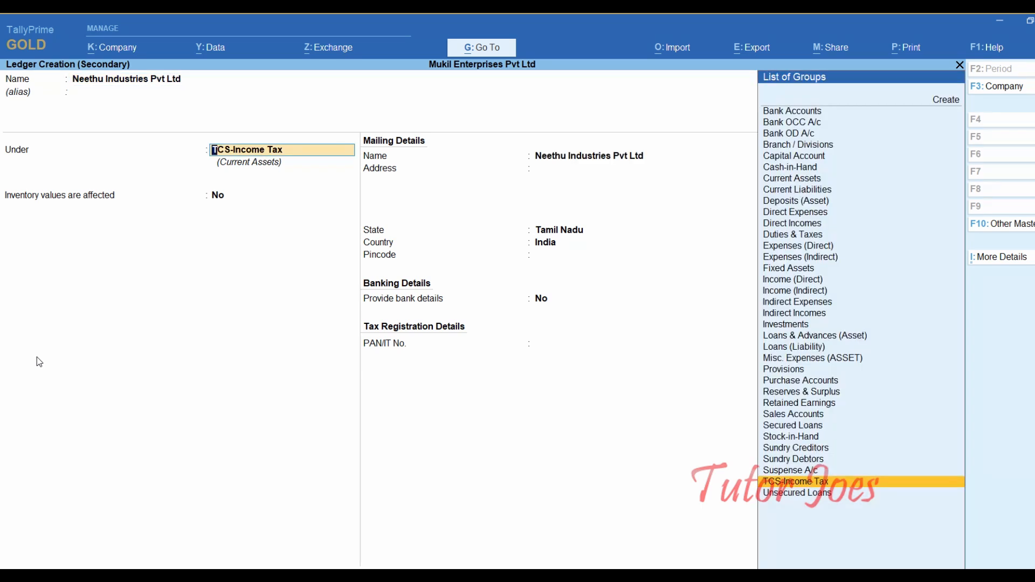
text(Su)
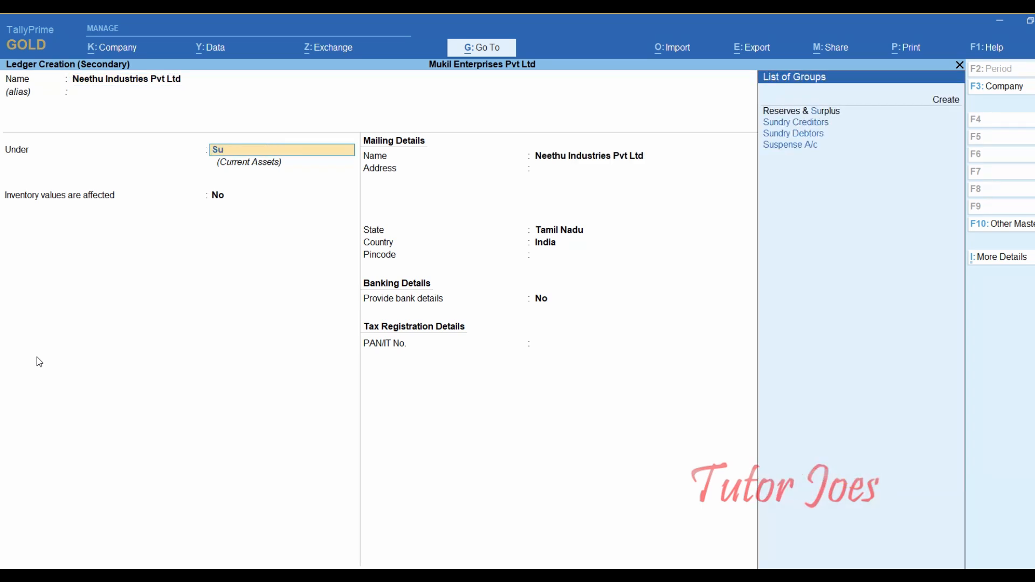
key(Down)
key(Down)
key(Return)
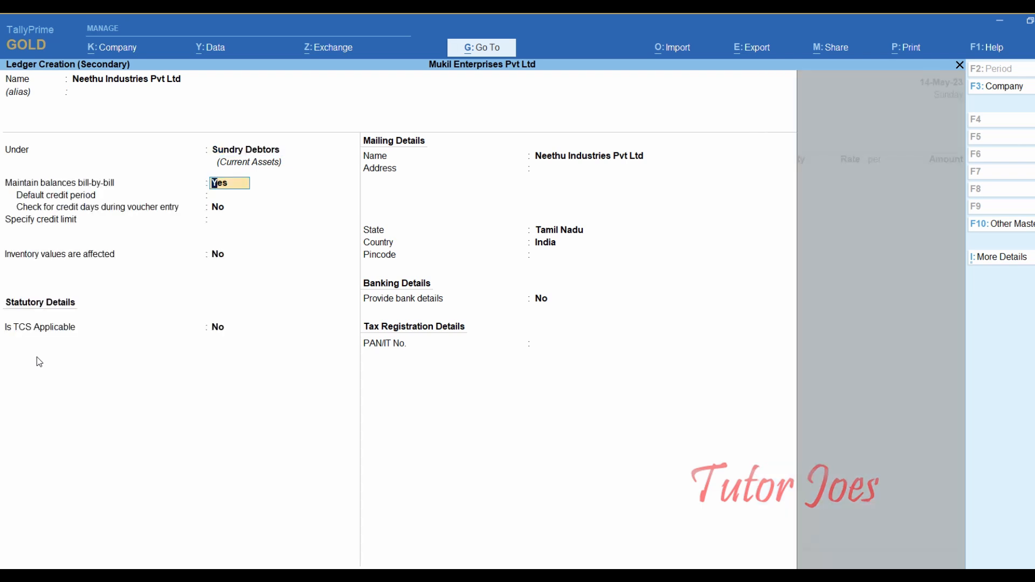
- Make TCS applicable to the party with buyer type Company - Resident, then open ledger configuration
key(Return)
key(Return)
key(Return)
key(Return)
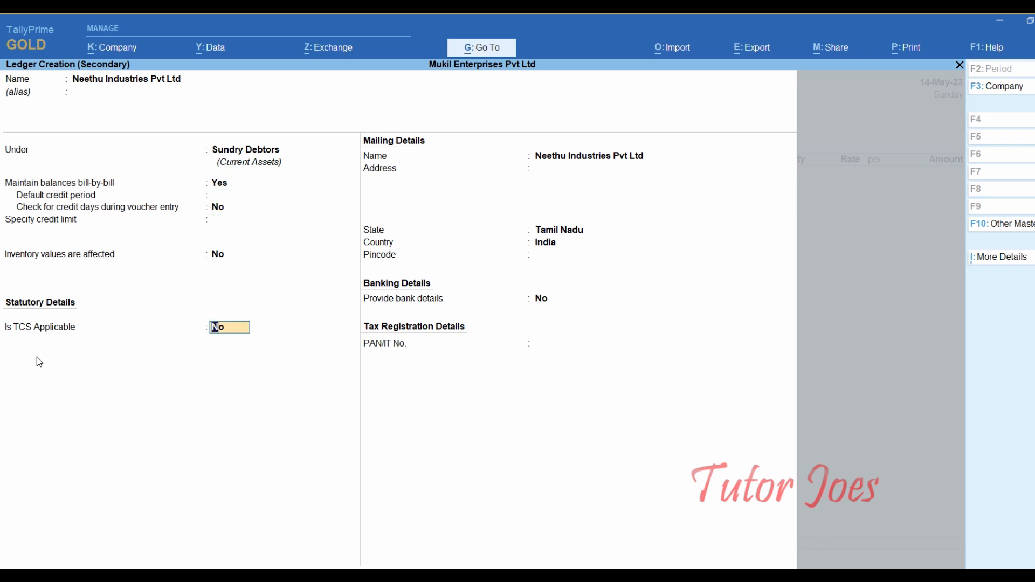
key(space)
key(y)
key(Return)
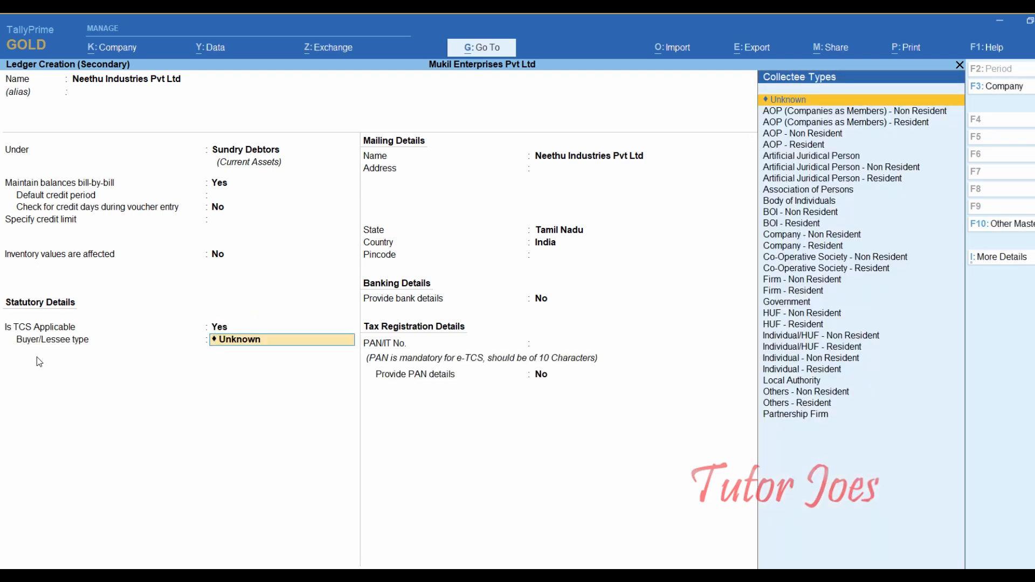
text(Com)
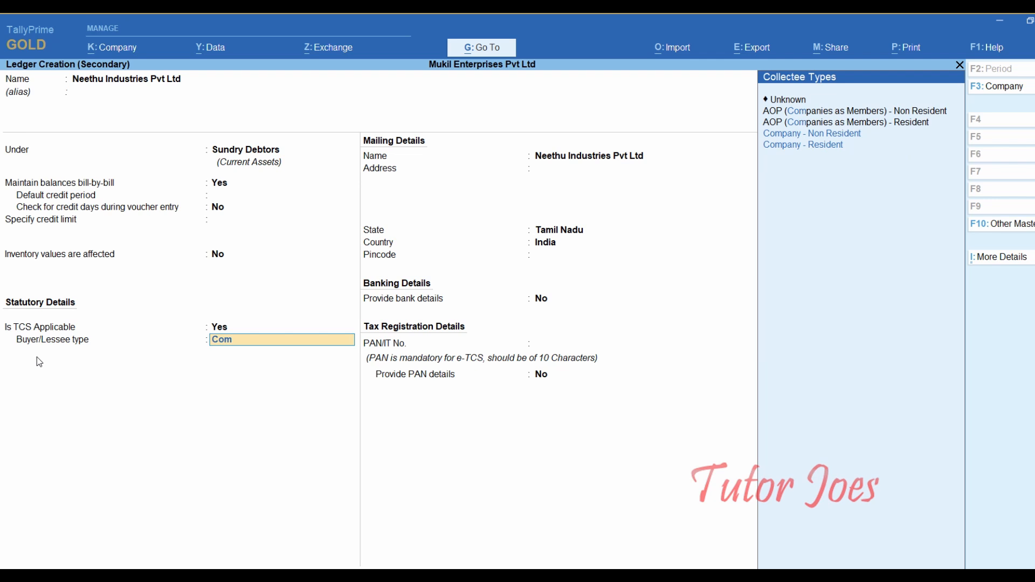
key(Down)
key(Down)
key(Down)
key(Return)
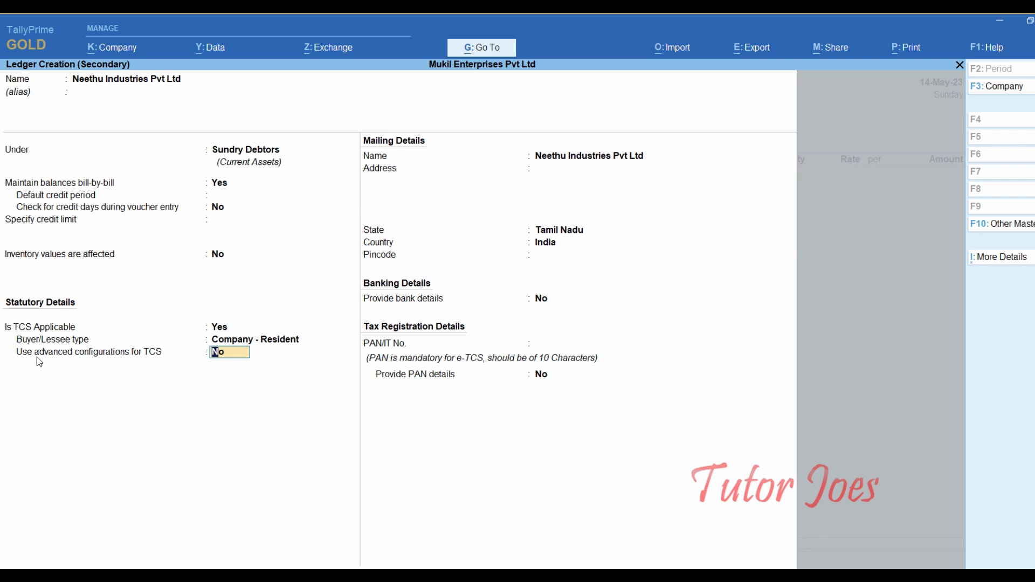
key(F12)
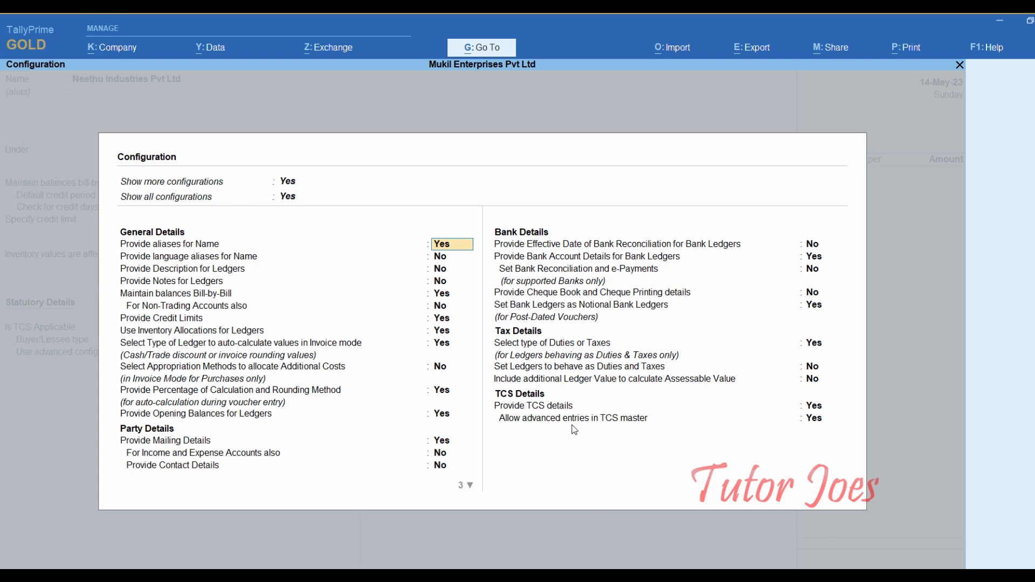
- Keep advanced TCS off, enter the buyer's PAN, and save the Neethu Industries Pvt Ltd ledger
click(813, 424)
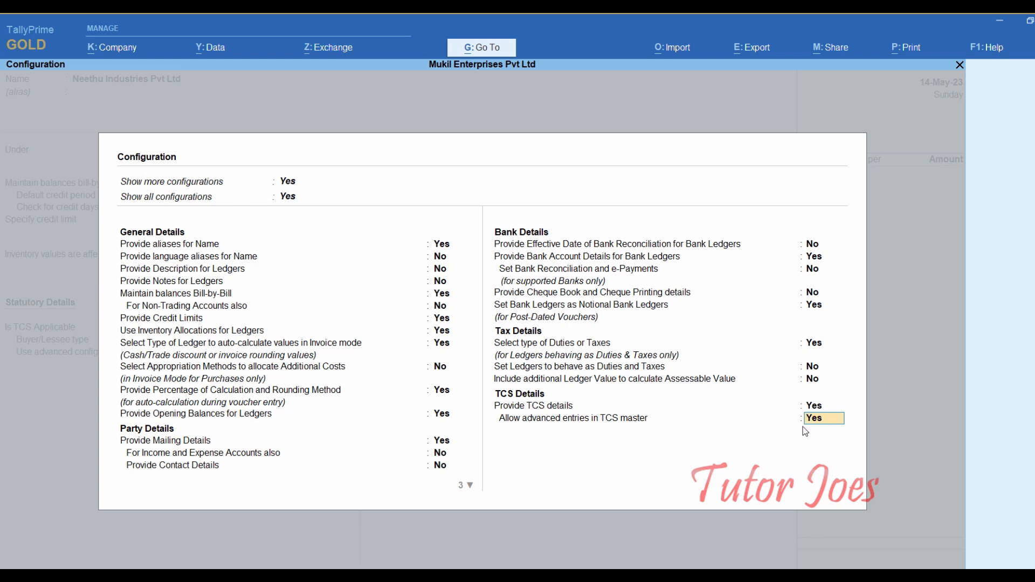
key(Return)
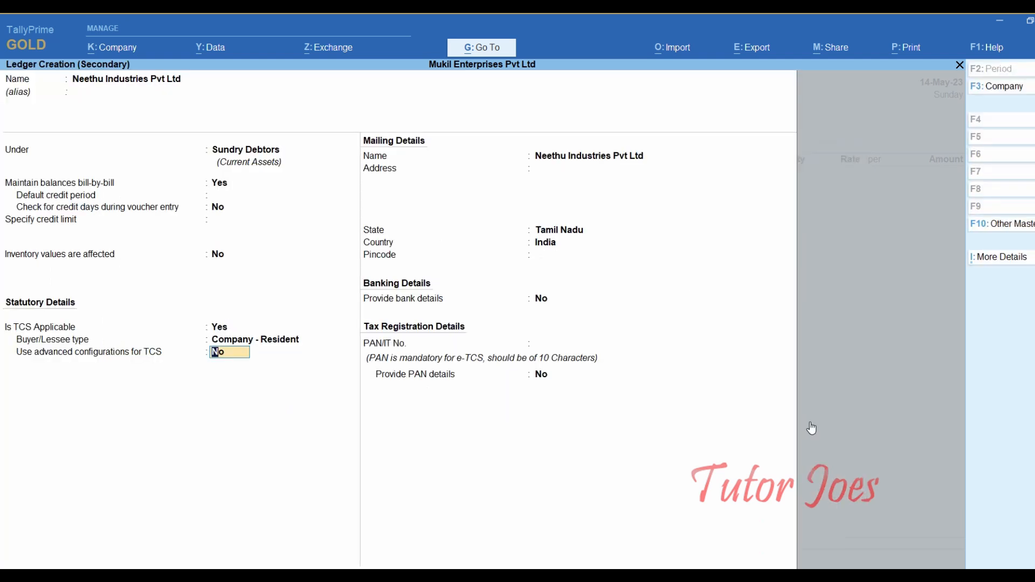
key(Return)
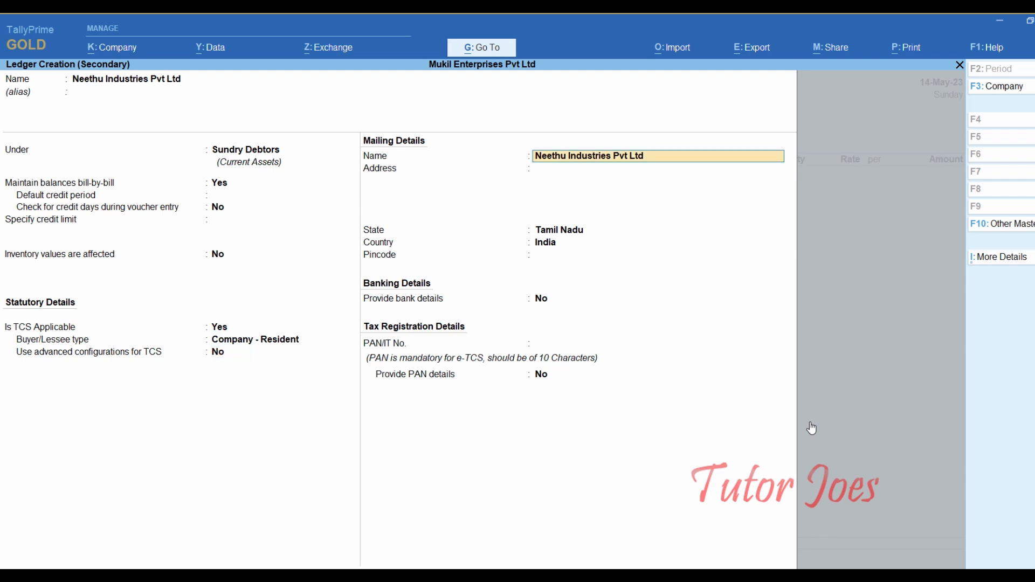
key(Return)
key(Return)
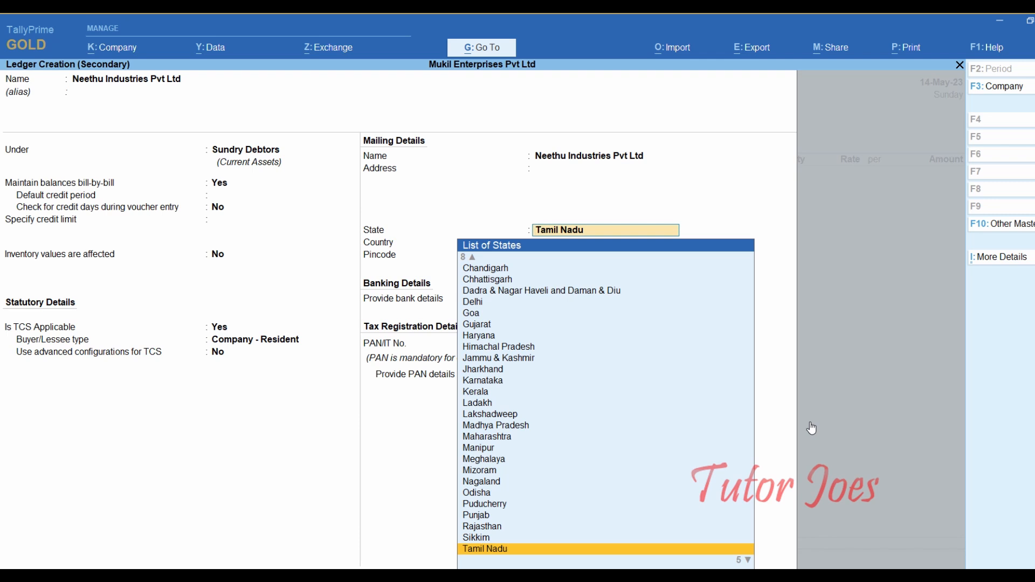
key(Return)
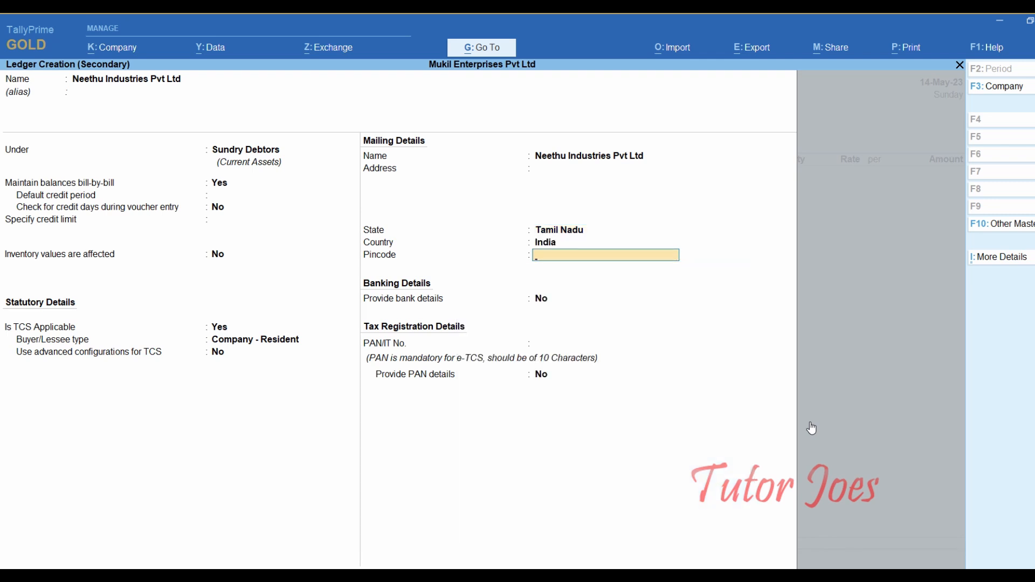
key(Return)
key(Return)
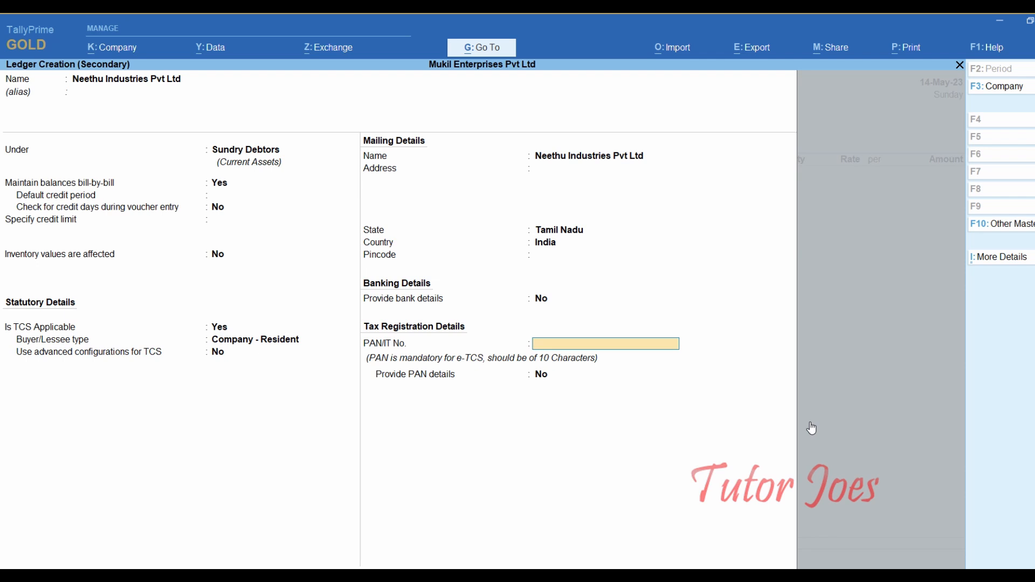
text(ASDFG1234N)
key(Return)
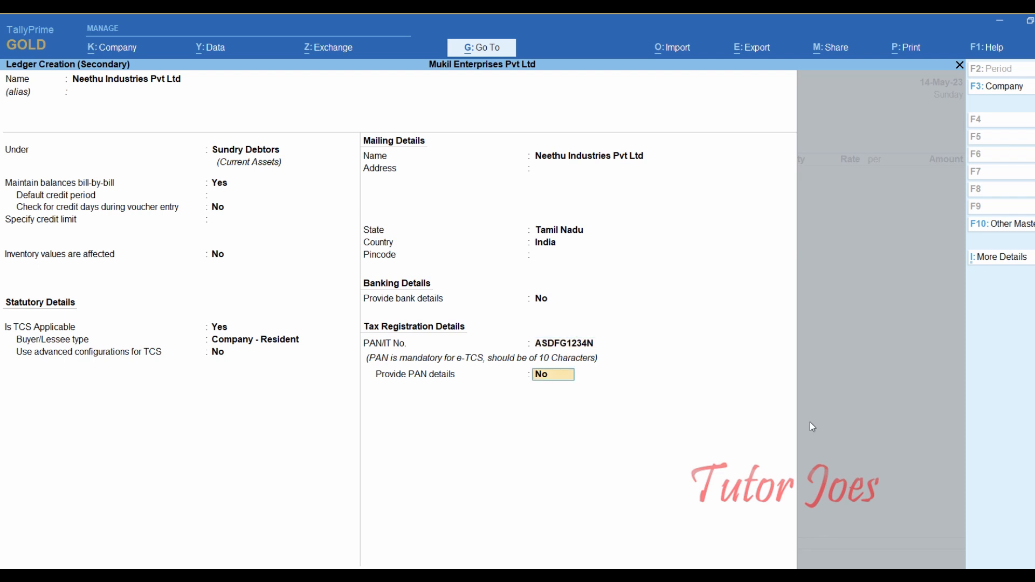
key(Return)
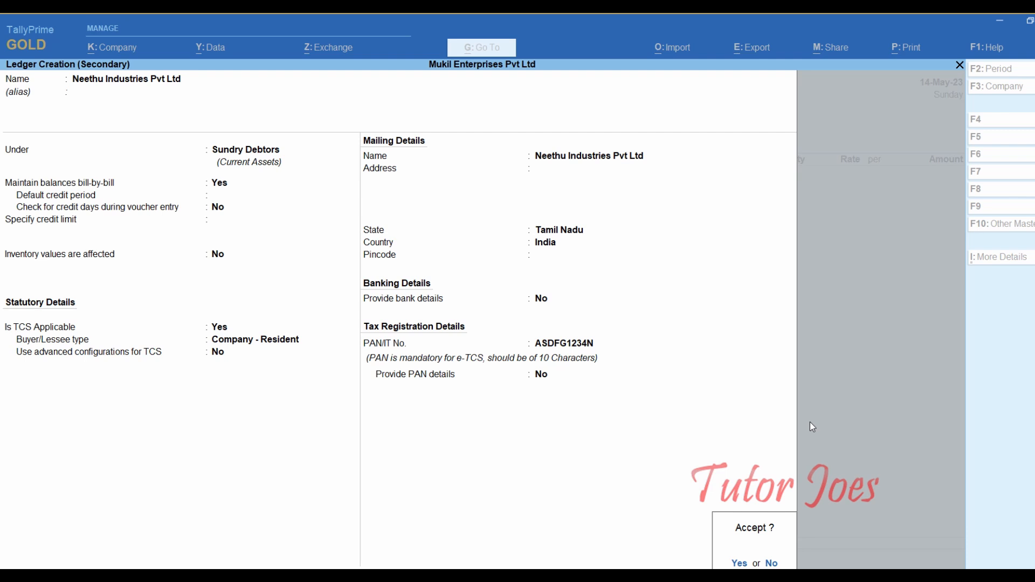
key(Return)
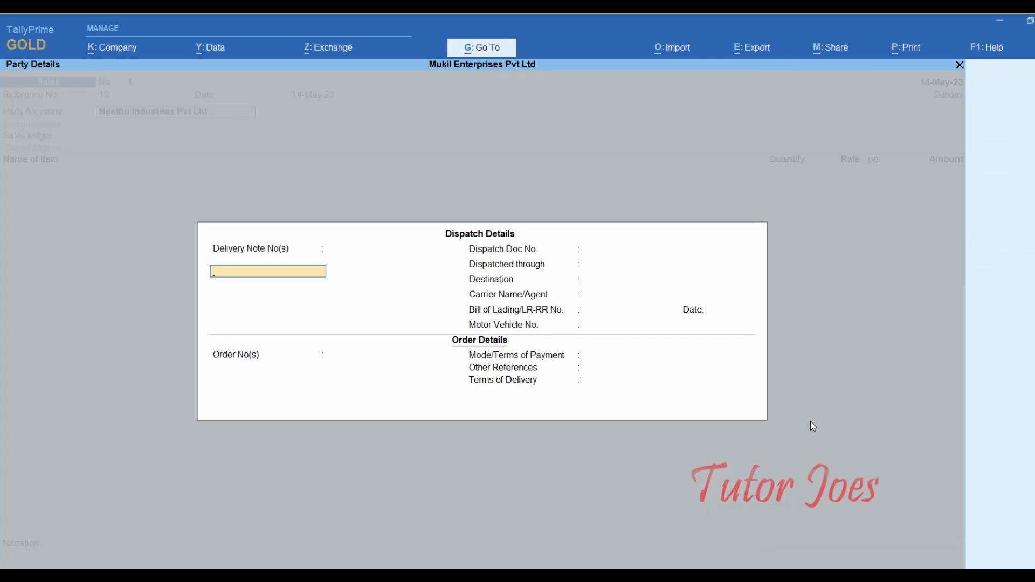
- Accept the blank dispatch and order details, confirming Neethu Industries Pvt Ltd as party
key(Return)
key(Return)
key(Return)
key(Return)
key(Return)
key(Return)
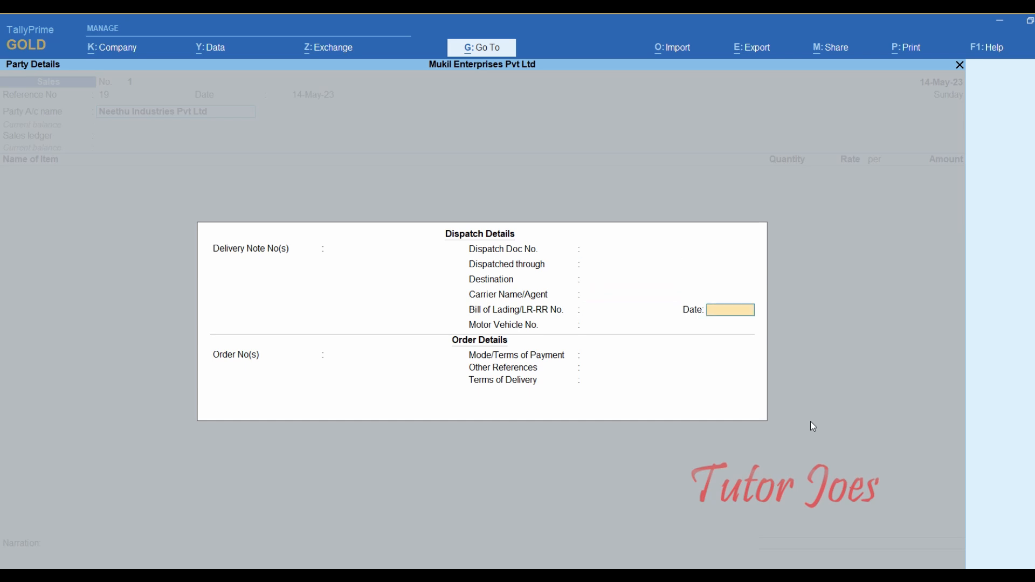
key(Return)
key(Return)
key(Return)
key(Return)
key(Return)
key(Return)
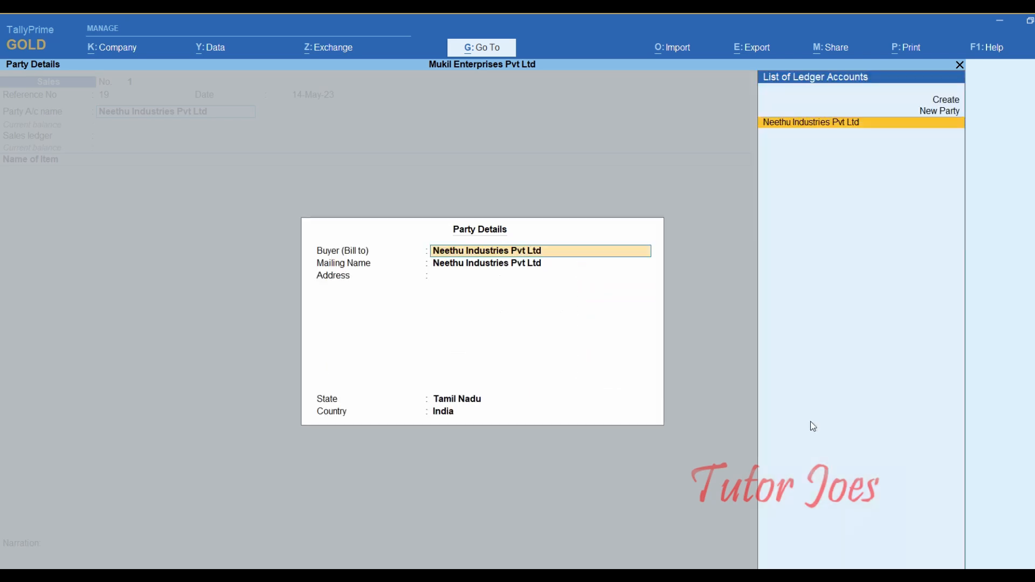
key(Return)
key(Return)
key(Return)
key(Return)
key(Return)
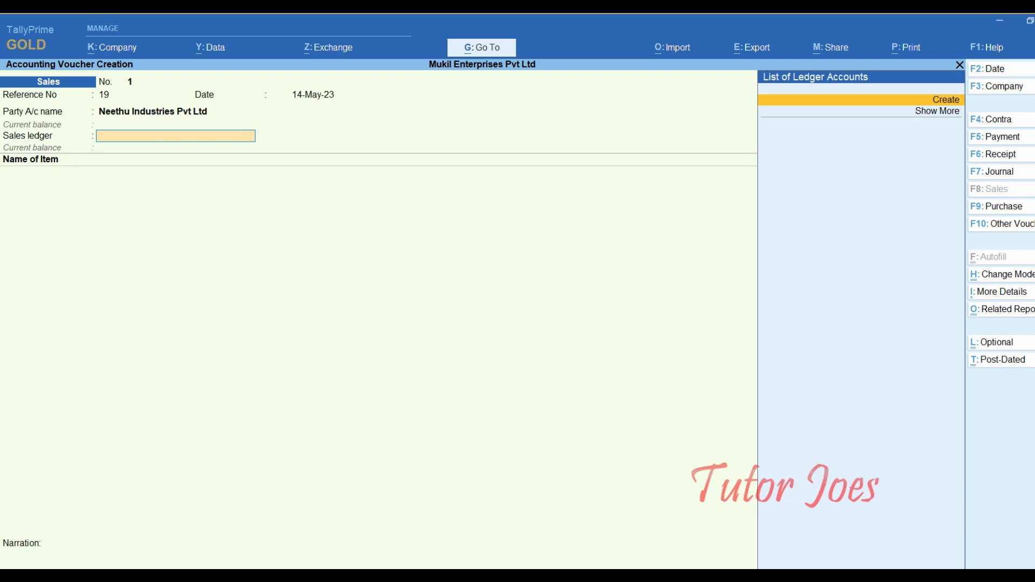
- Create a ledger named 'Sales of fixed assets' under the Indirect Incomes group
key(alt)
key(alt+c)
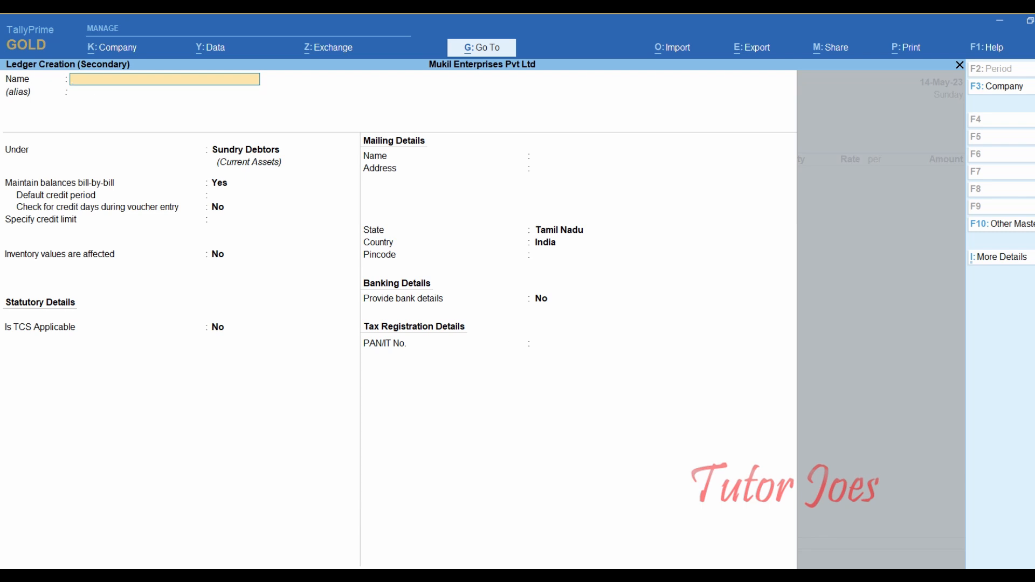
text(Sales of fixed assets)
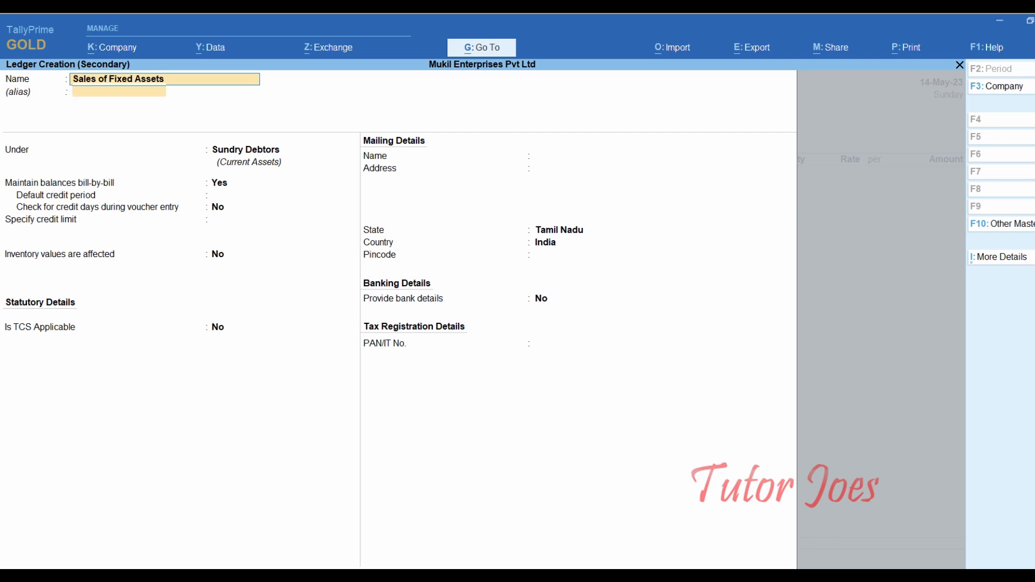
key(Return)
text(Ind)
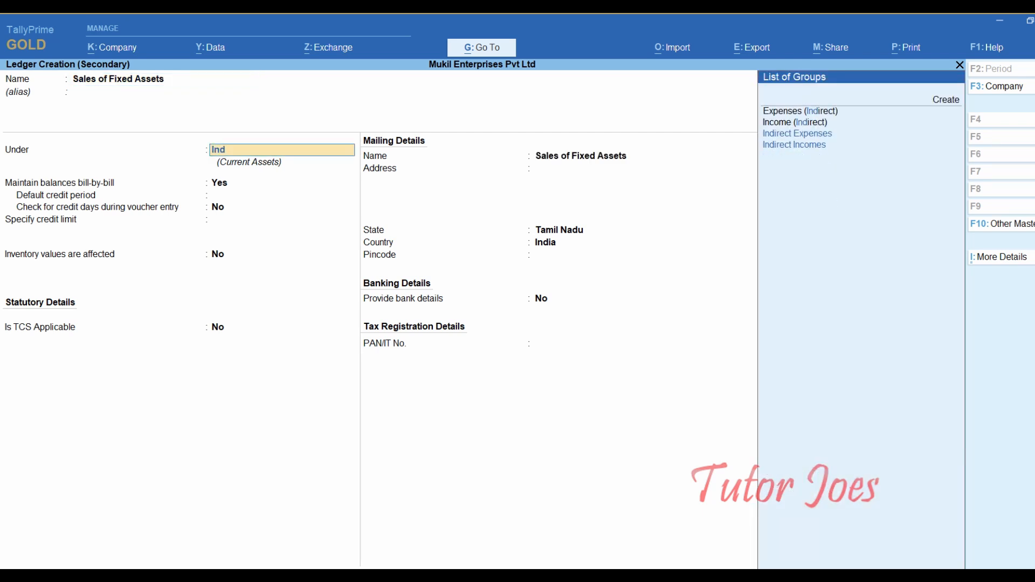
key(Down)
key(Down)
key(Down)
key(Down)
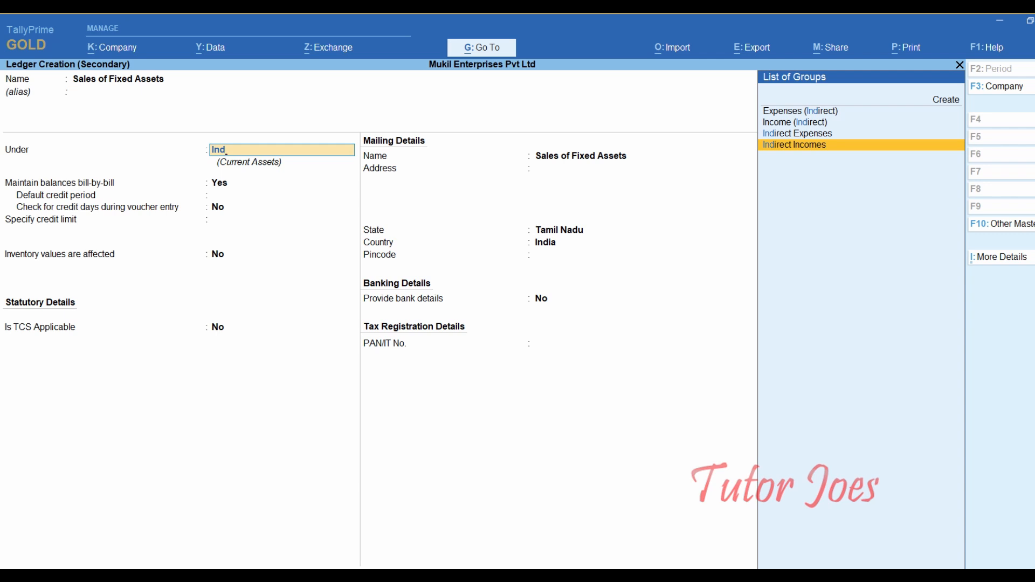
key(Return)
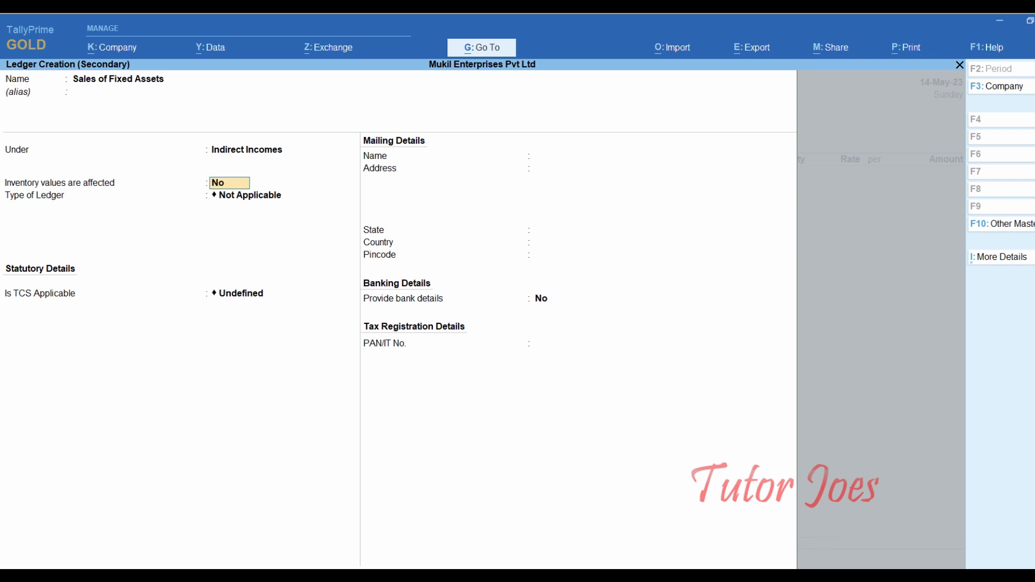
- Set inventory values affected to Yes and TCS applicable with nature Sales of Vehicle, then accept
text(y)
key(Return)
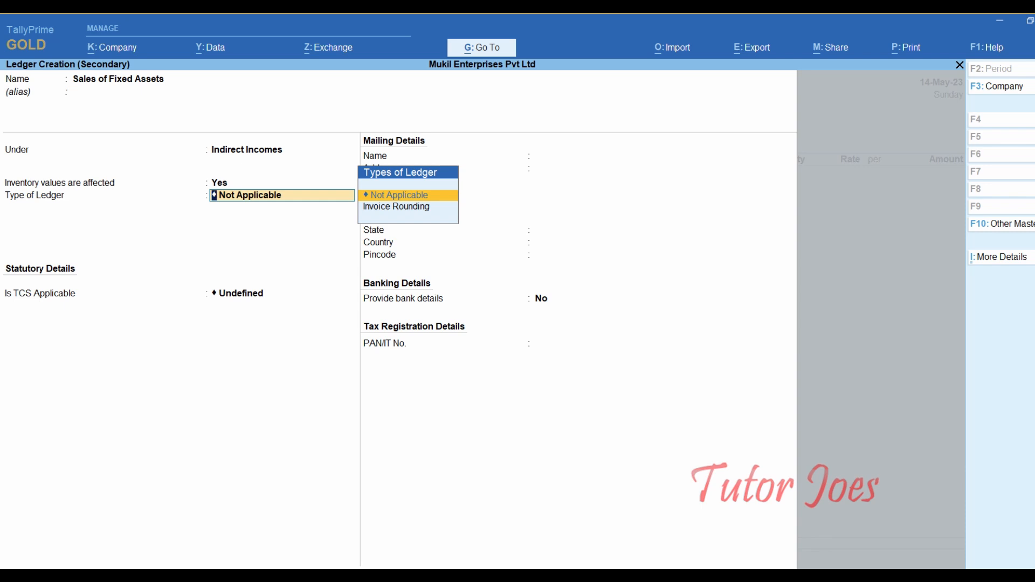
key(Return)
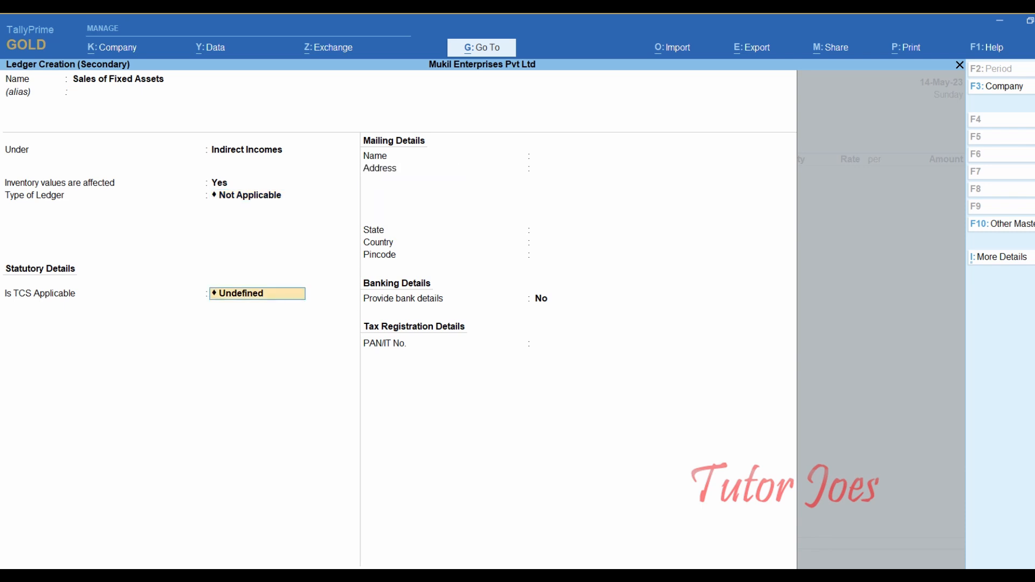
text(A)
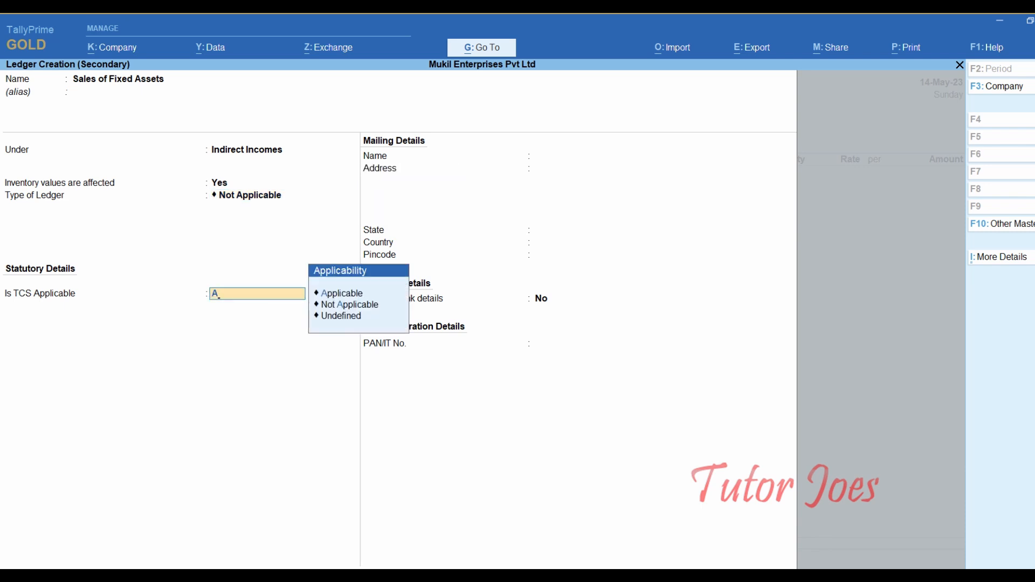
key(Return)
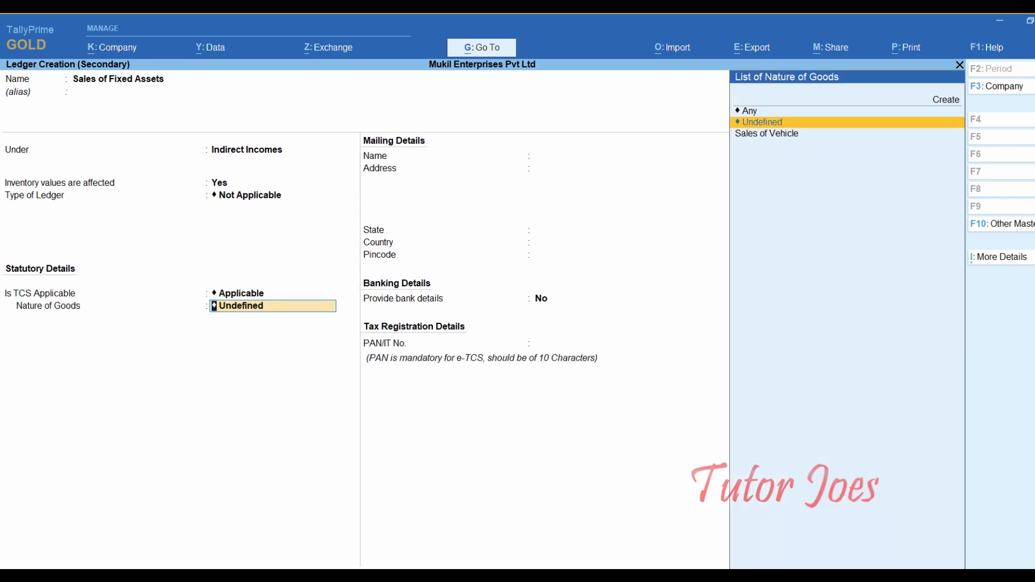
key(Down)
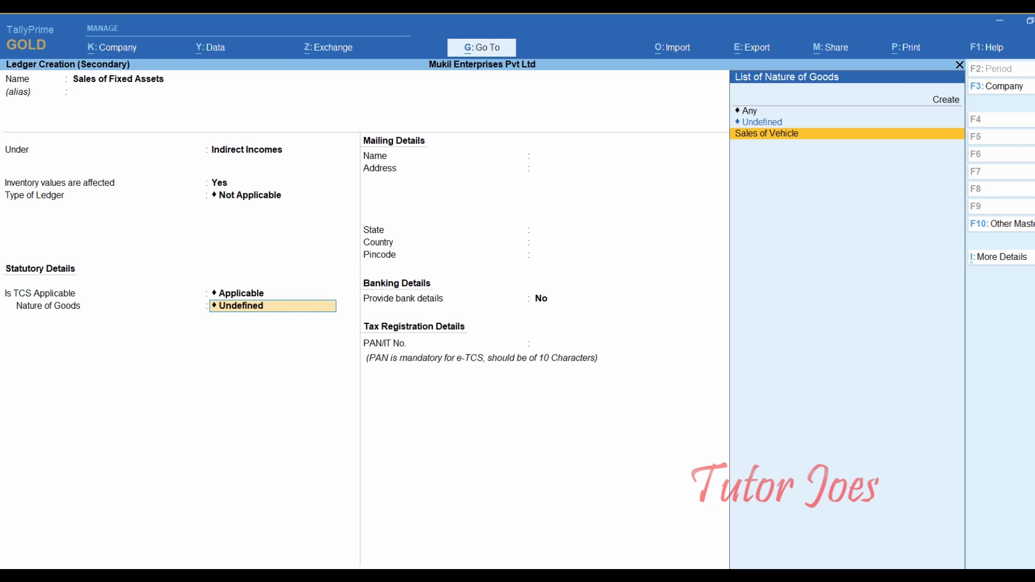
key(Return)
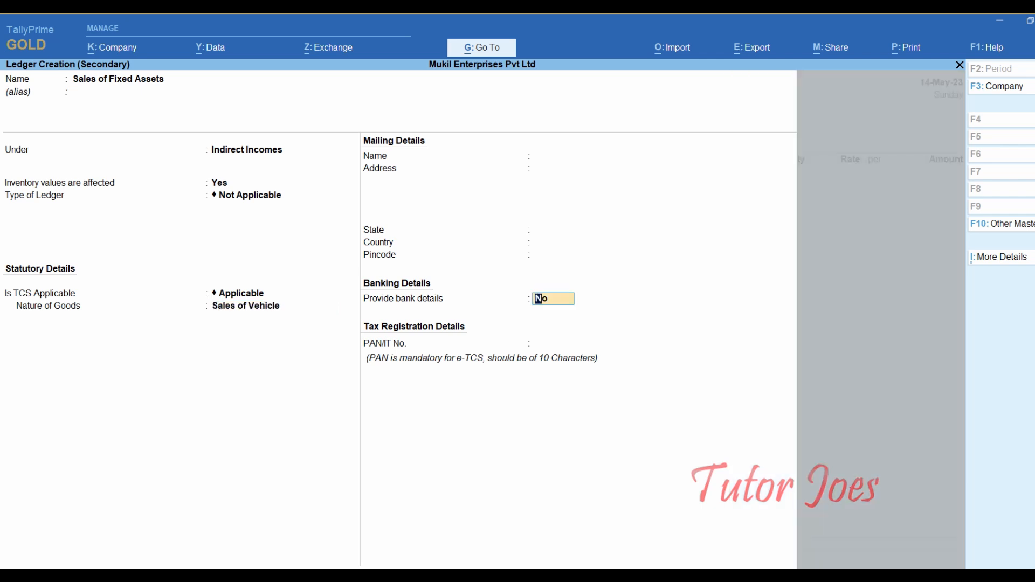
key(Return)
key(Return)
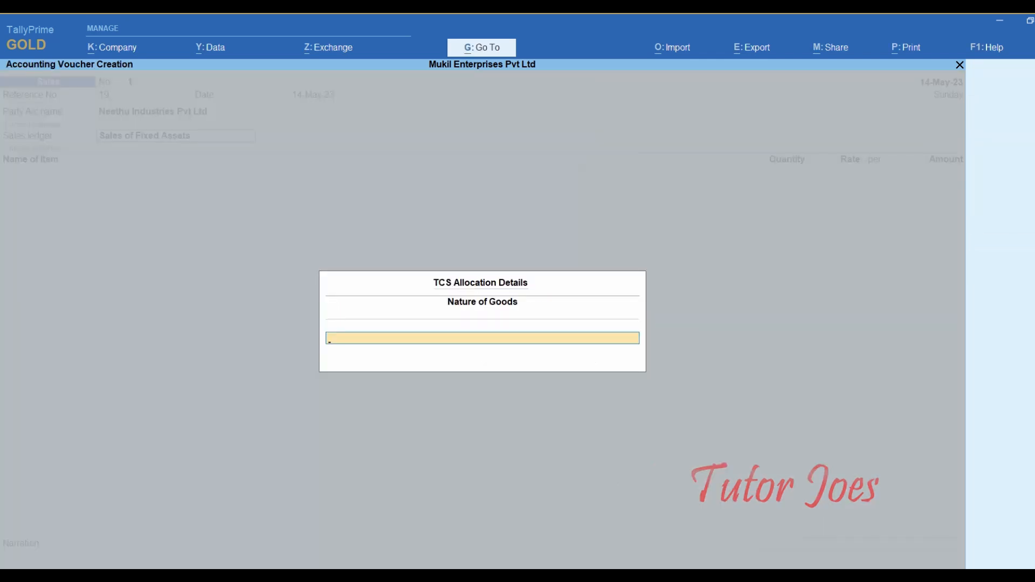
- Pick Sales of Vehicle and enter 1 NOS of Motor - Truck at 10,90,000
text(Sa)
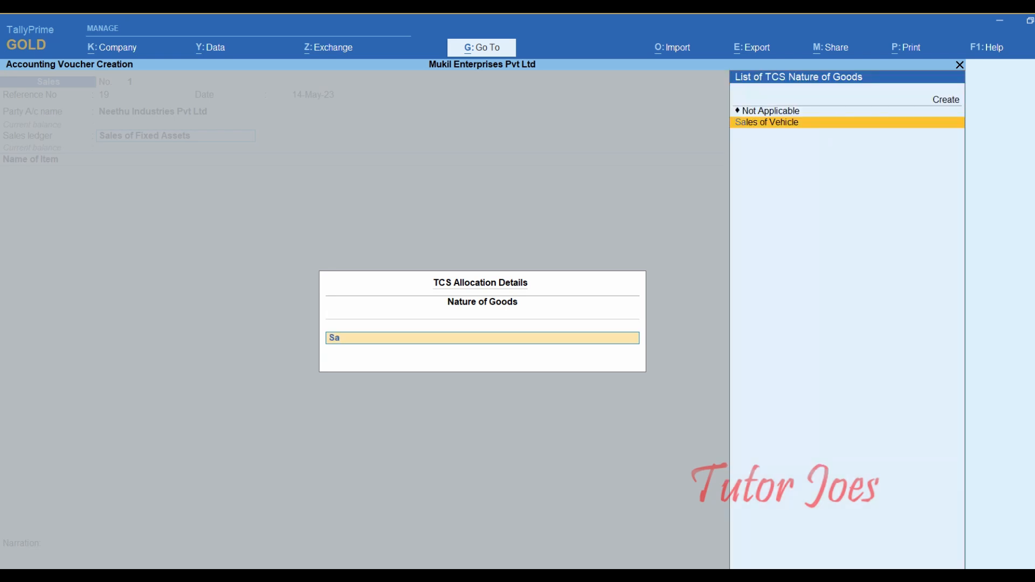
key(Return)
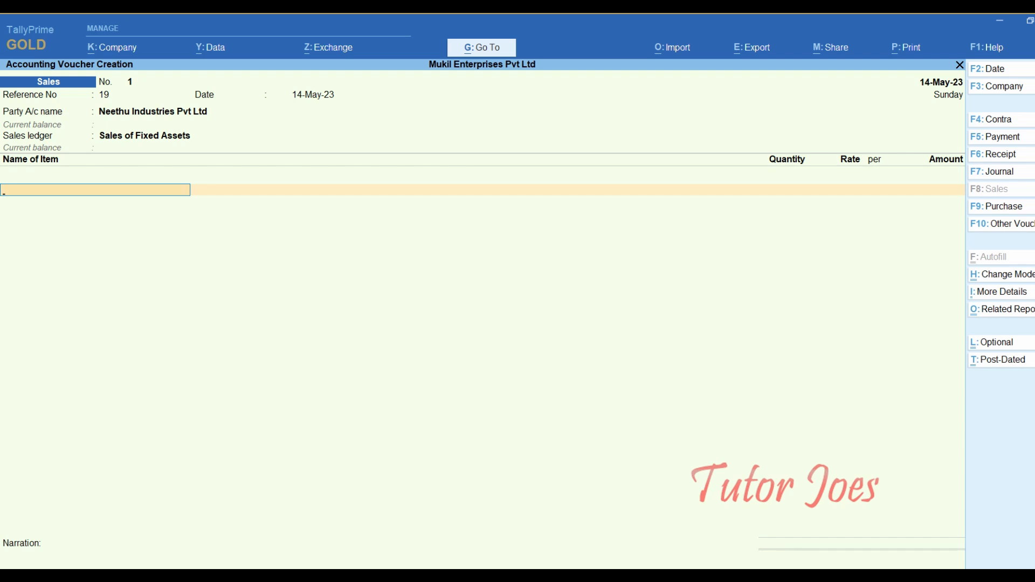
text(M)
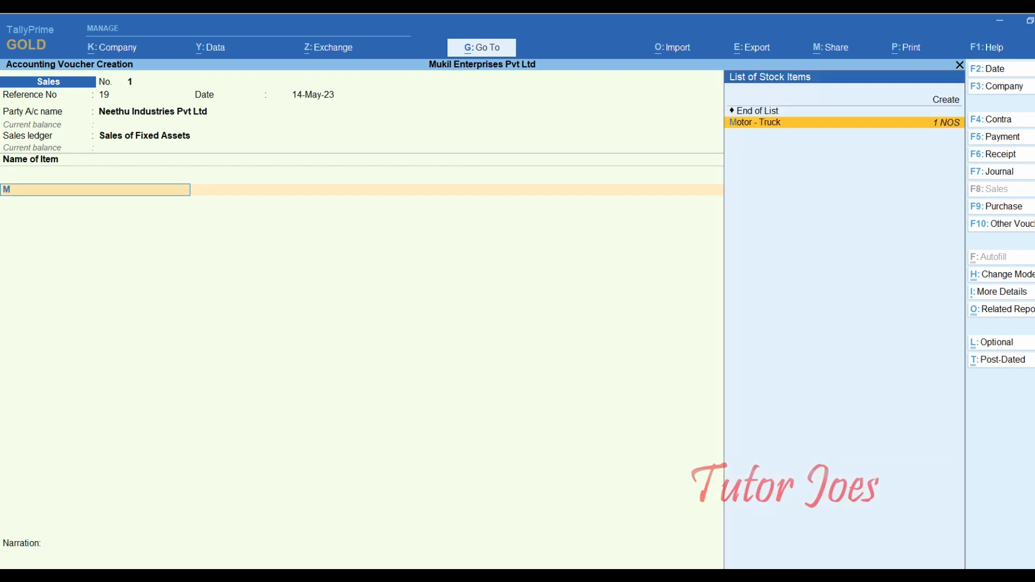
key(Return)
text(1)
key(Return)
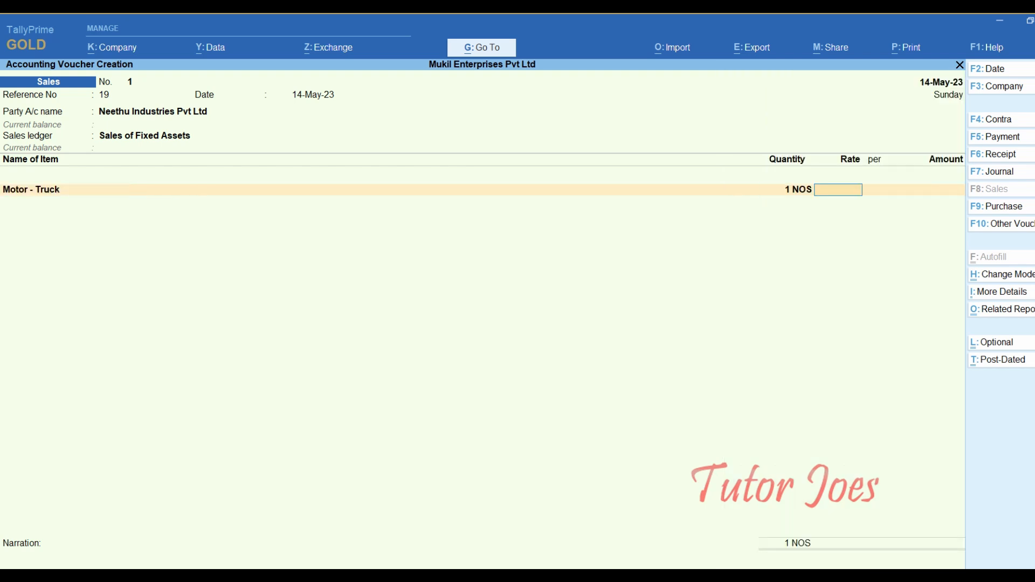
text(10,90,000)
key(Return)
key(Return)
key(Return)
key(Return)
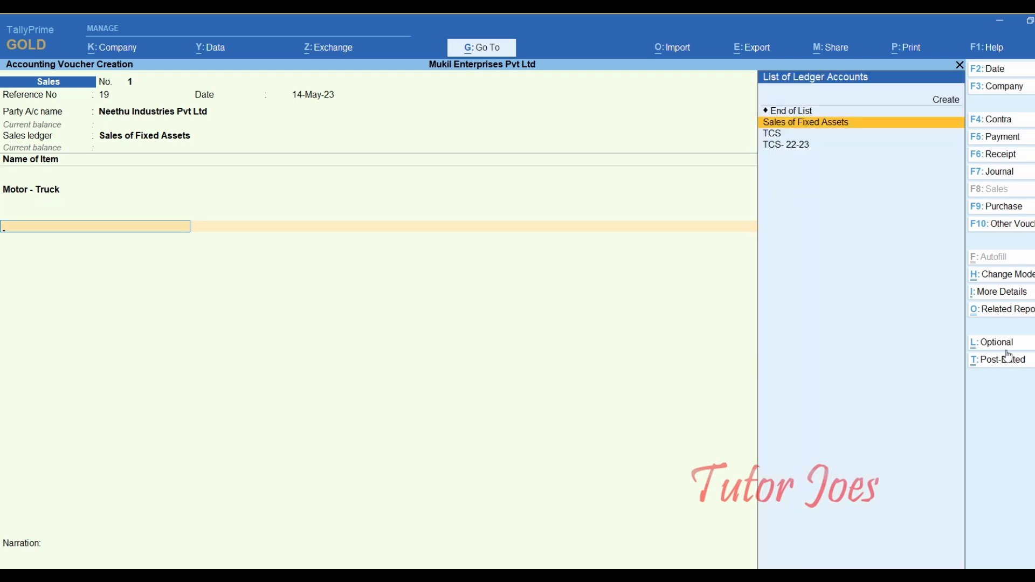
- Add the TCS ledger (10,900) and show the detailed TCS - Tax Analysis report
key(Down)
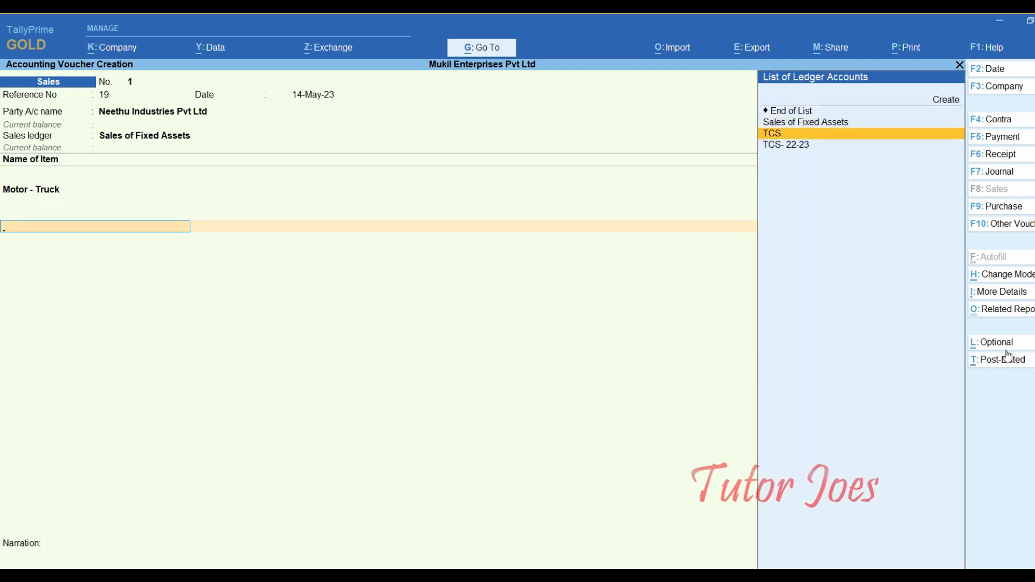
key(Return)
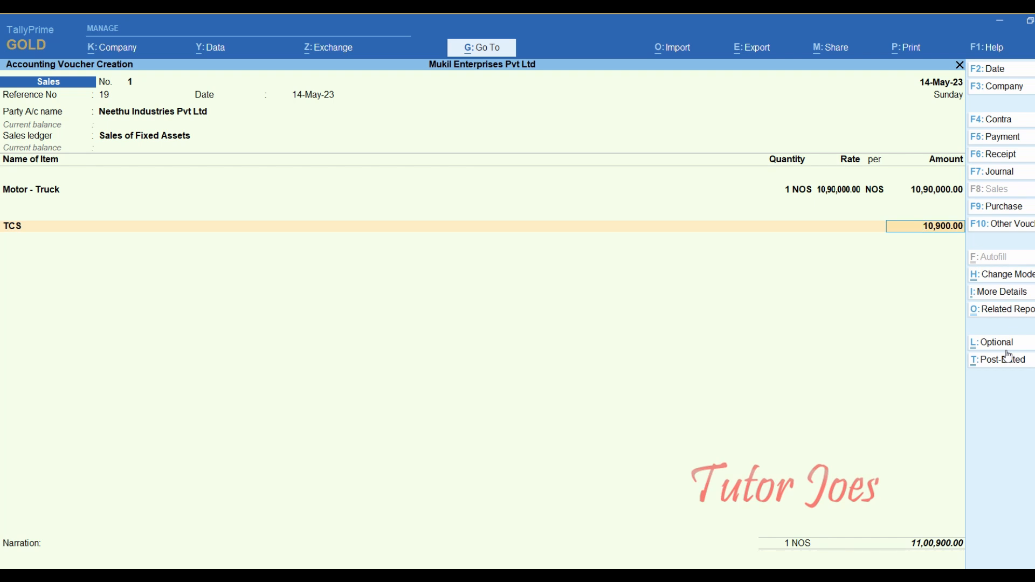
click(1002, 310)
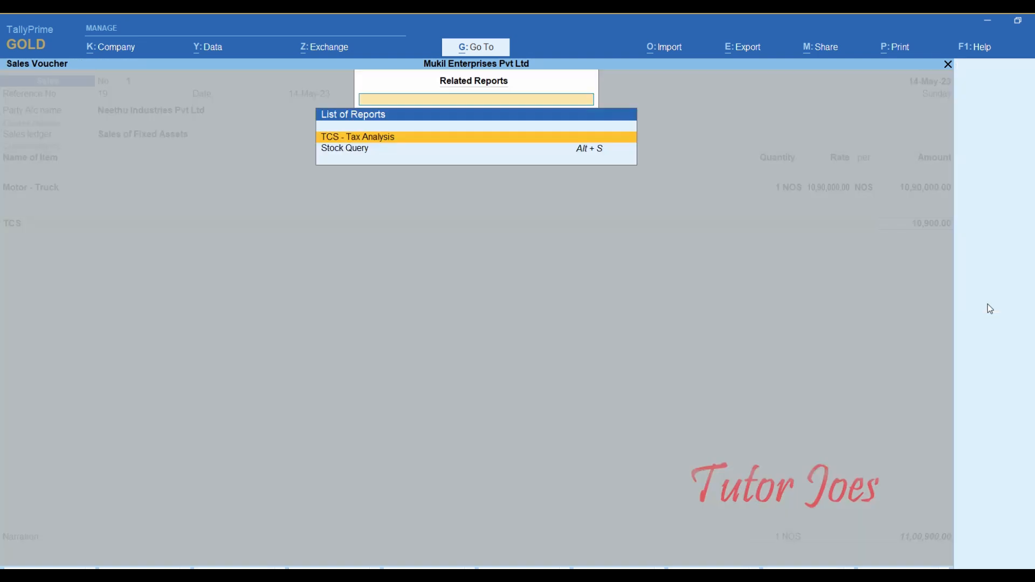
key(Return)
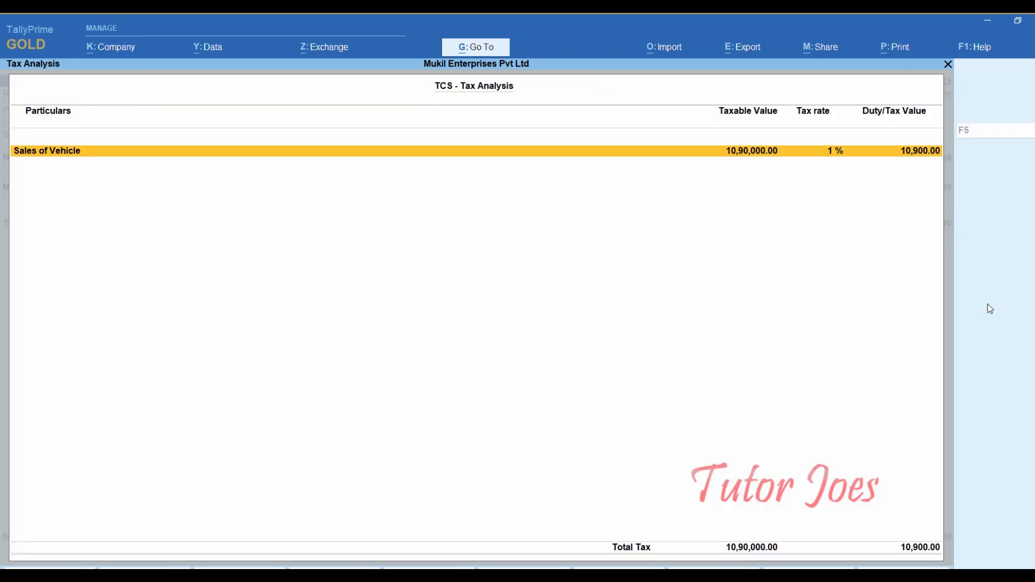
key(alt+F1)
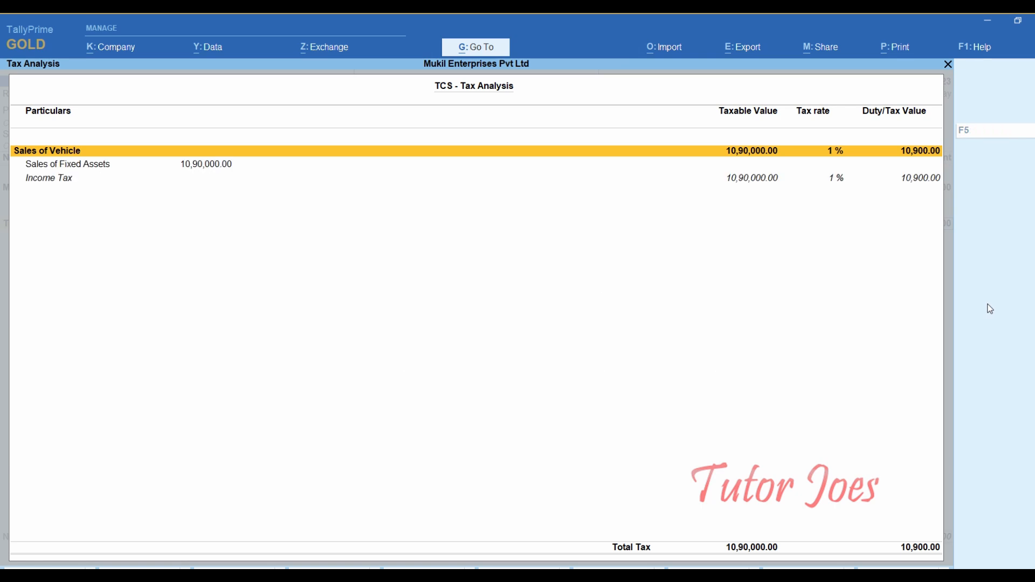
- Record New Ref bill '19' for 11,00,900 Dr on the sales voucher and reach the save prompt
key(Escape)
key(Return)
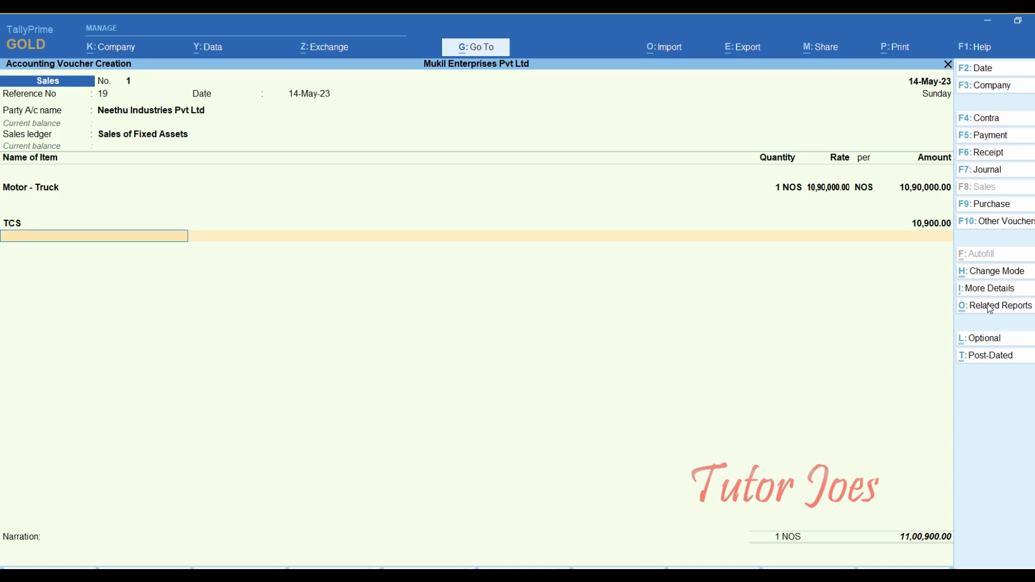
key(Return)
key(Return)
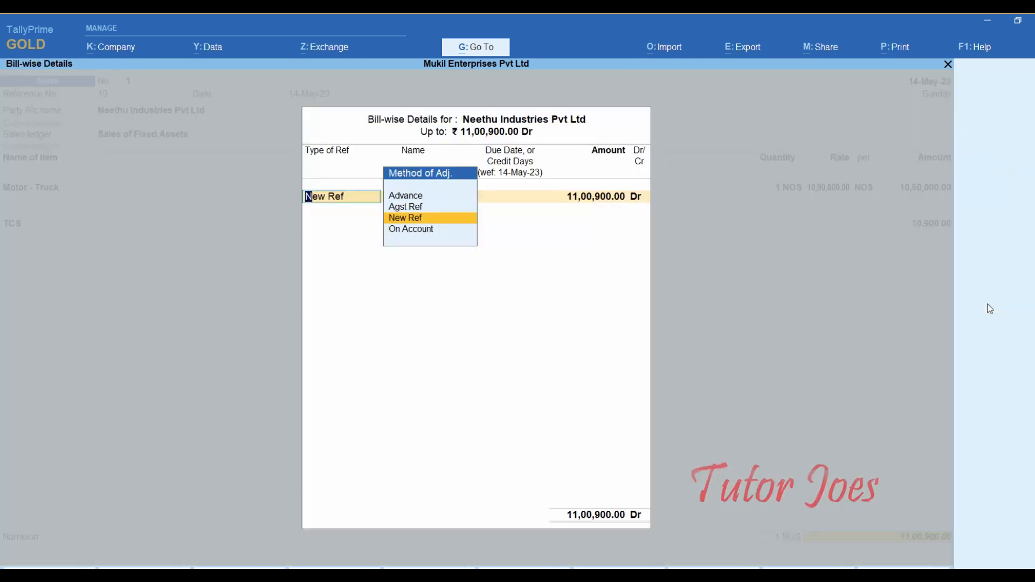
key(Return)
text(19)
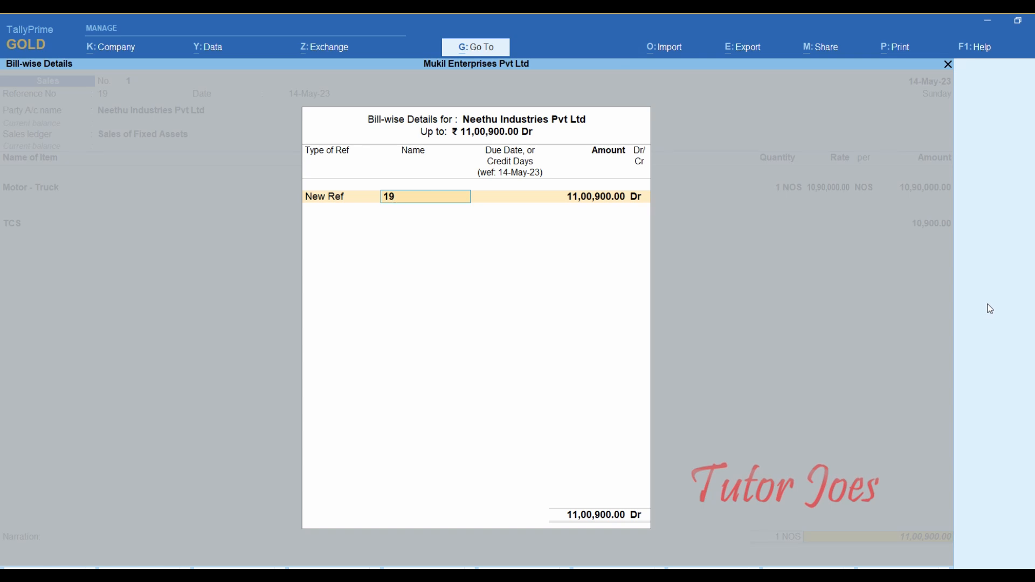
key(Return)
key(Return)
key(Return)
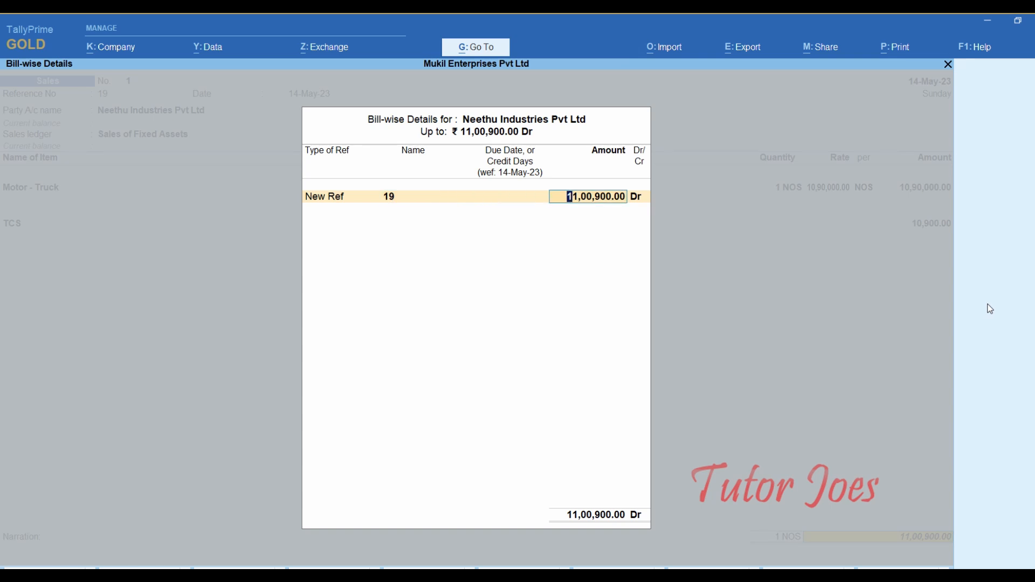
key(Return)
key(Return)
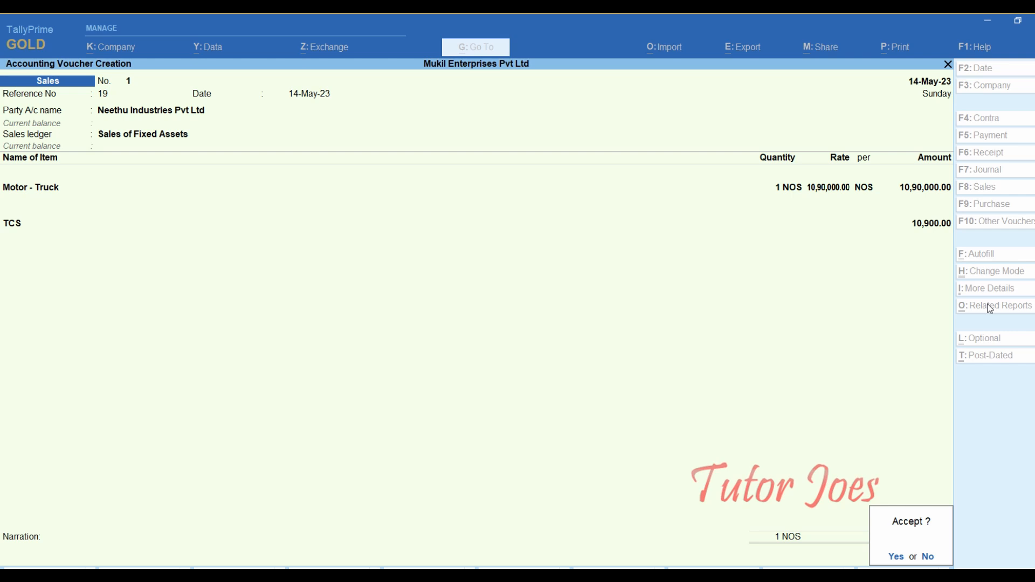
key(Return)
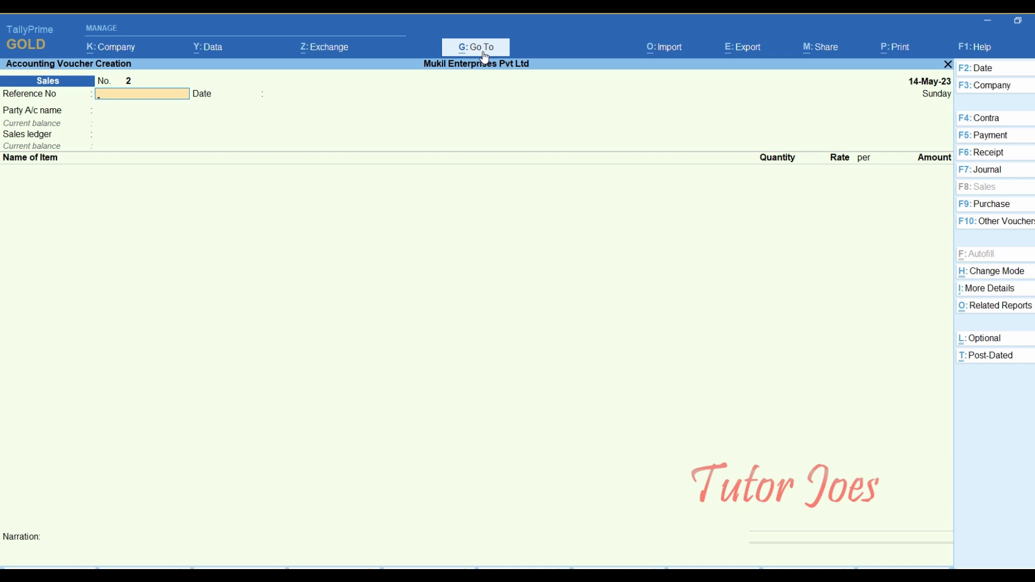
- Check TCS Outstandings under Display More Reports > TCS Reports, then highlight Form 27EQ
key(Escape)
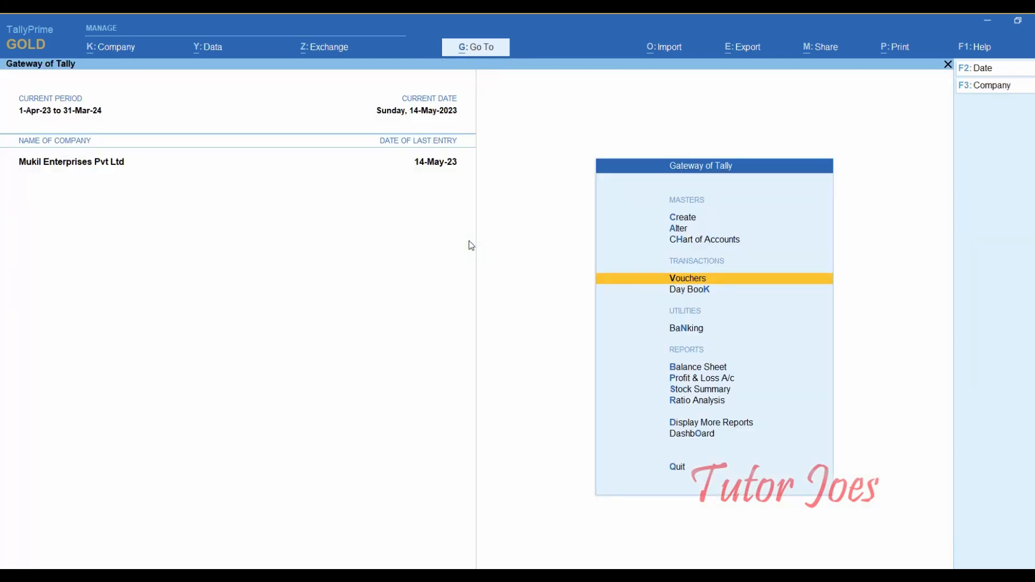
key(Down)
key(Down)
key(Down)
key(Down)
key(Down)
key(Down)
key(Down)
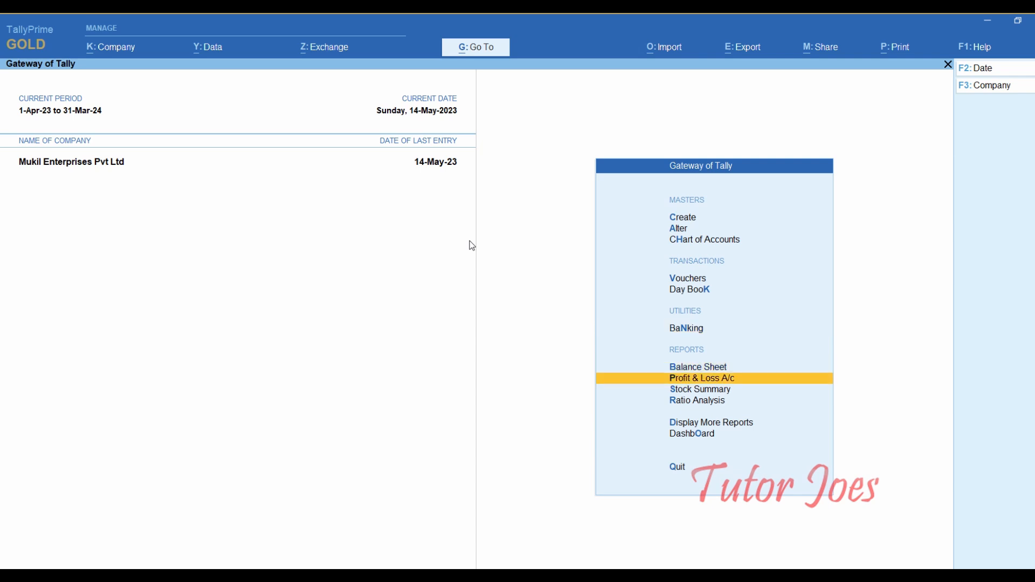
key(Return)
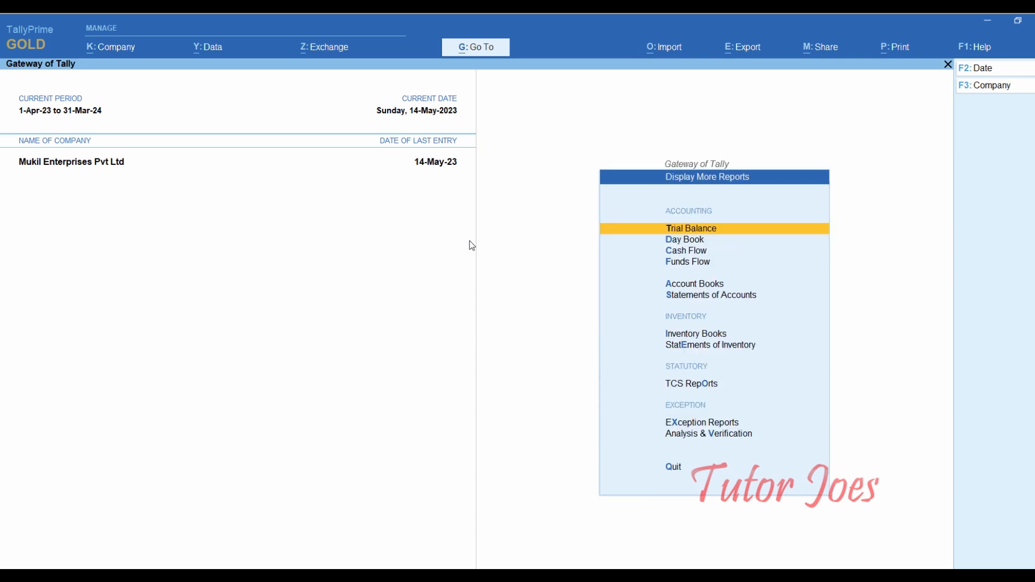
key(Down)
key(Down)
key(Down)
key(Down)
key(Down)
key(Down)
key(Down)
key(Down)
key(Down)
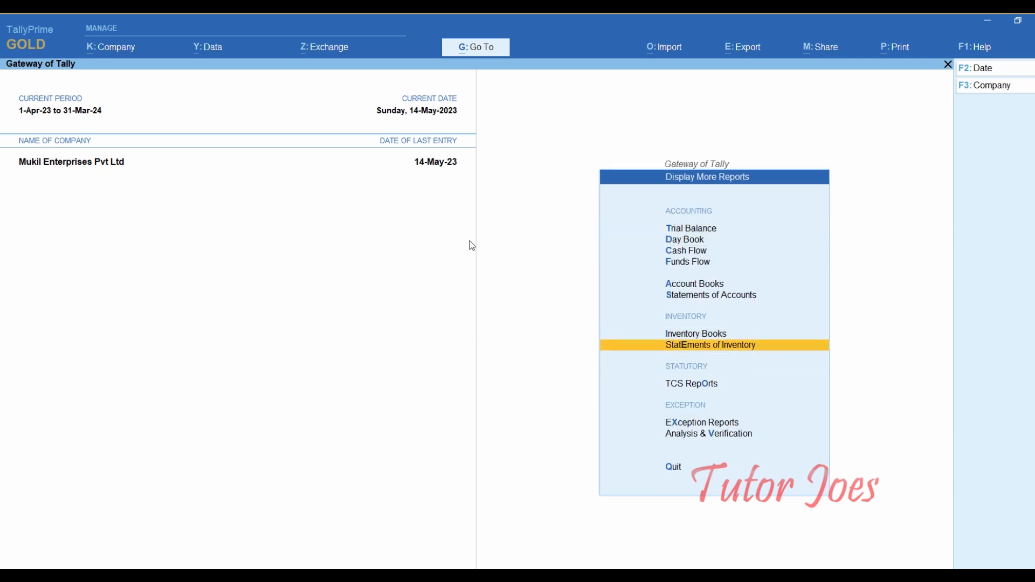
key(Up)
key(Return)
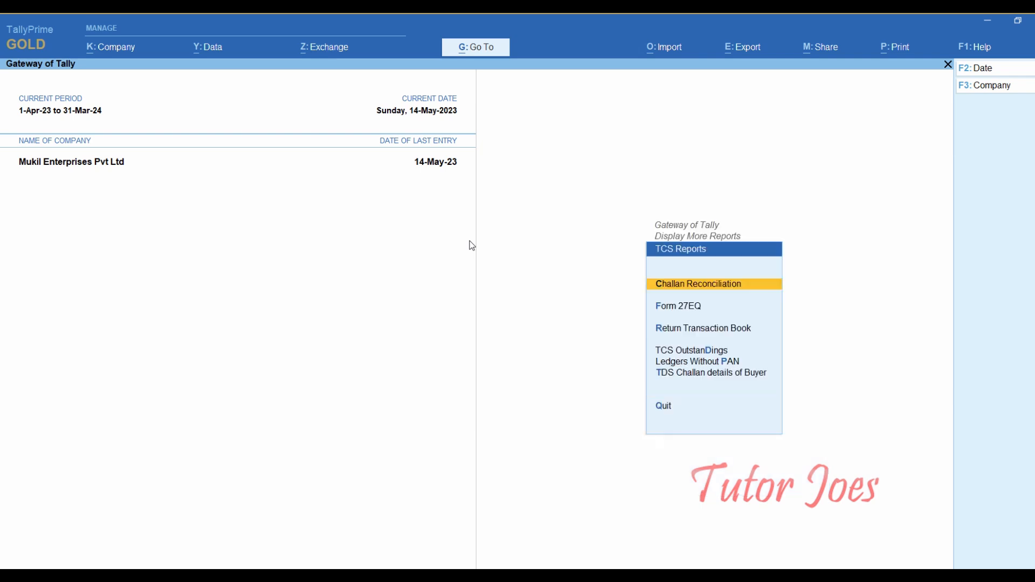
key(Down)
key(Down)
key(Down)
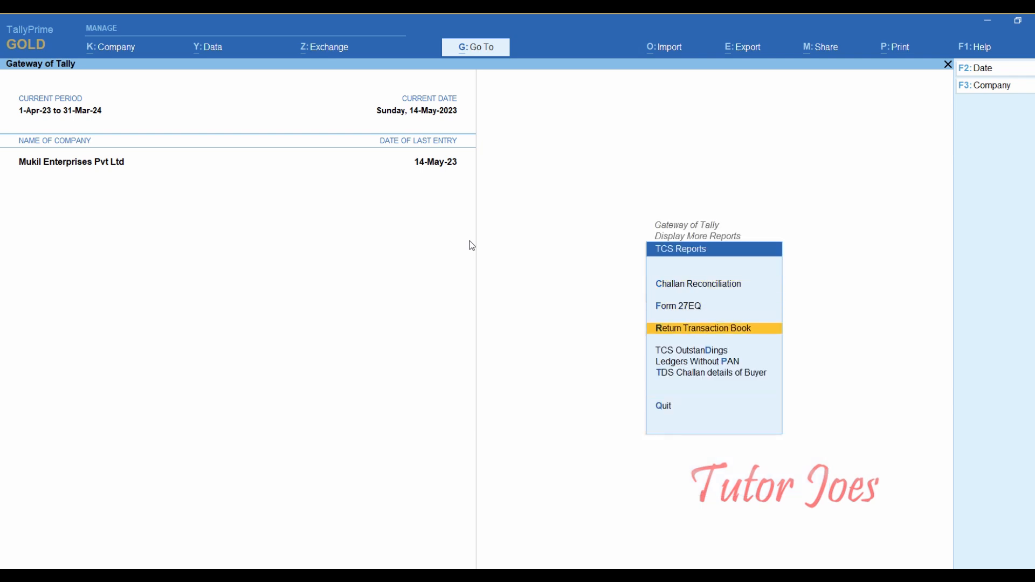
key(Return)
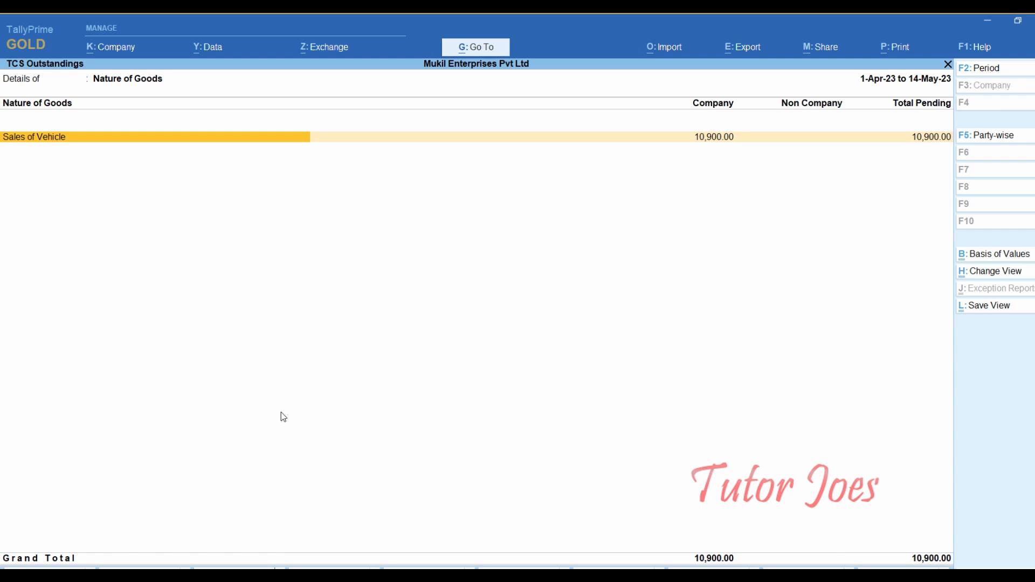
key(Escape)
key(Up)
key(Up)
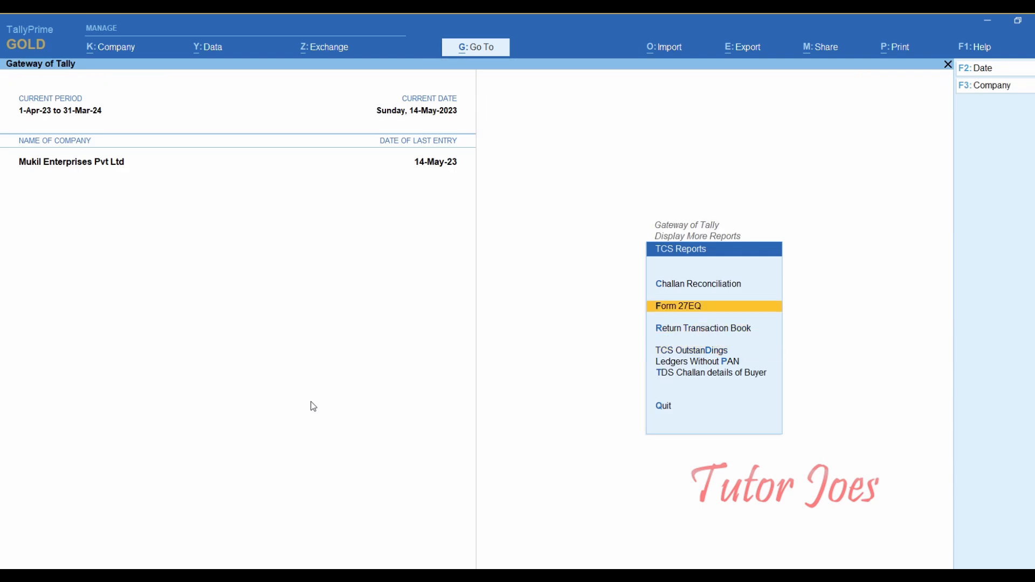
- Open Form 27EQ and check the uncertain transactions count
key(Return)
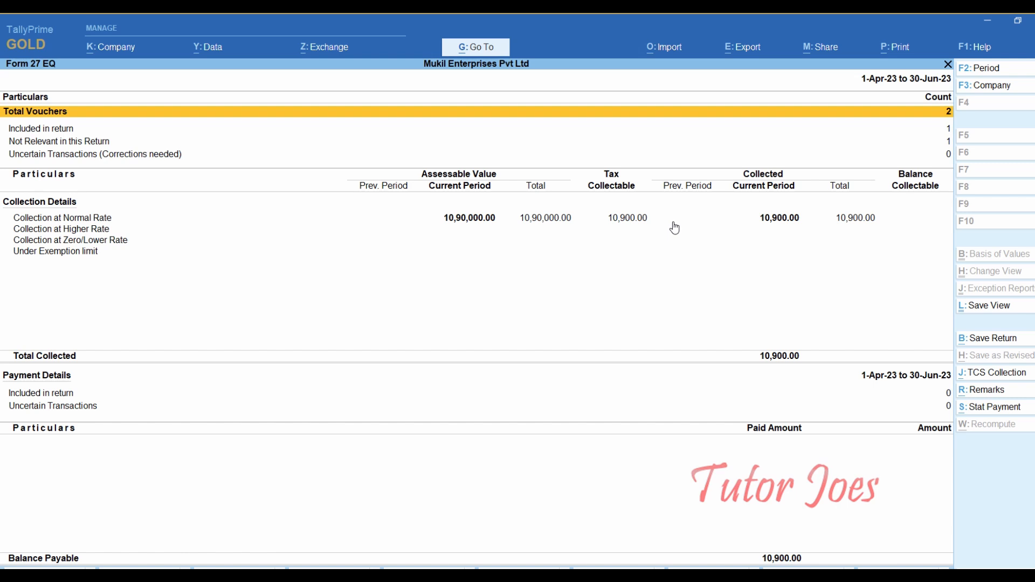
key(Down)
key(Down)
key(Down)
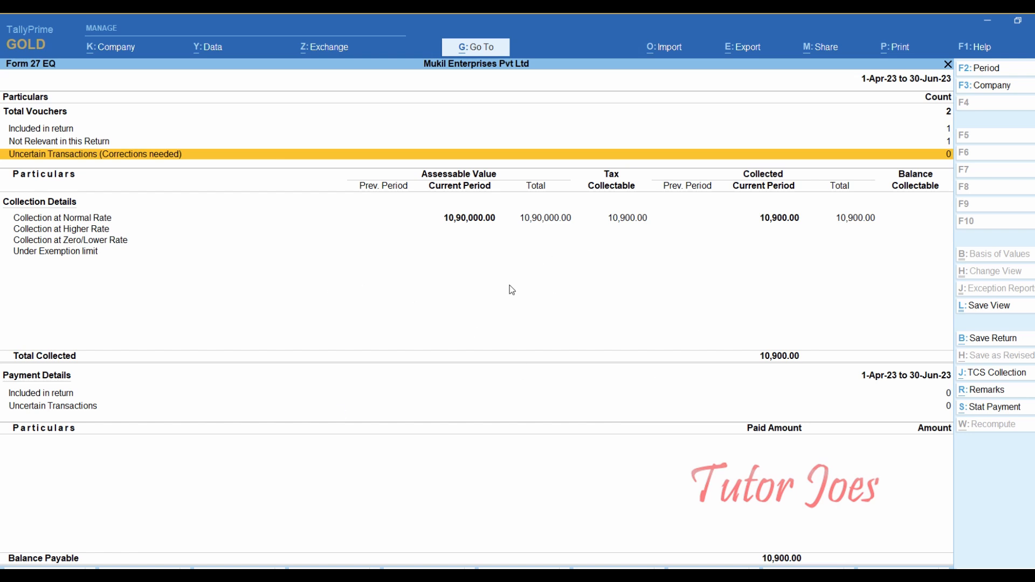
- Find the 16th May 2023 receipt's cheque number 911891 in the Word case document
key(alt+Tab)
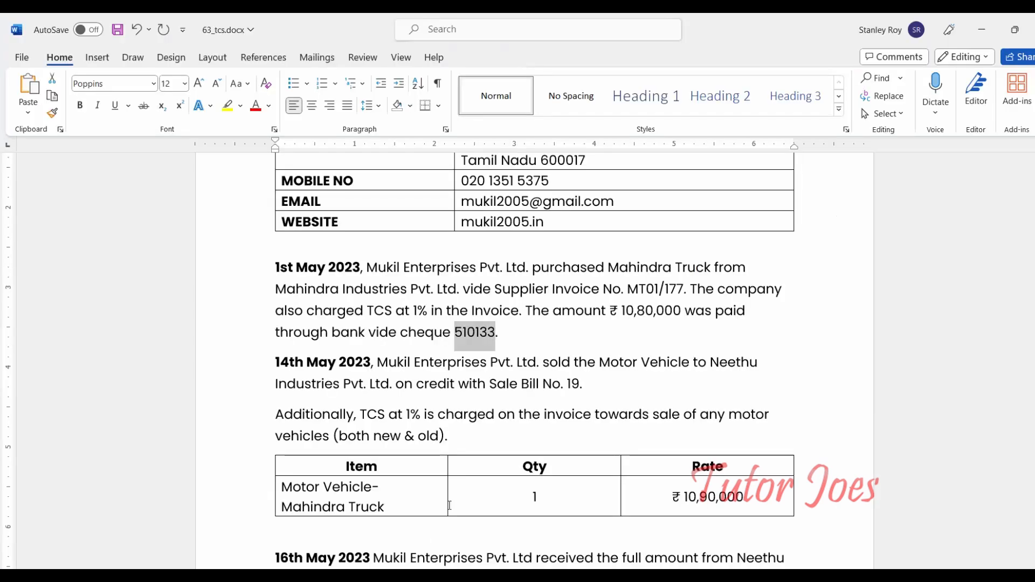
scroll(398, 389, down, 3)
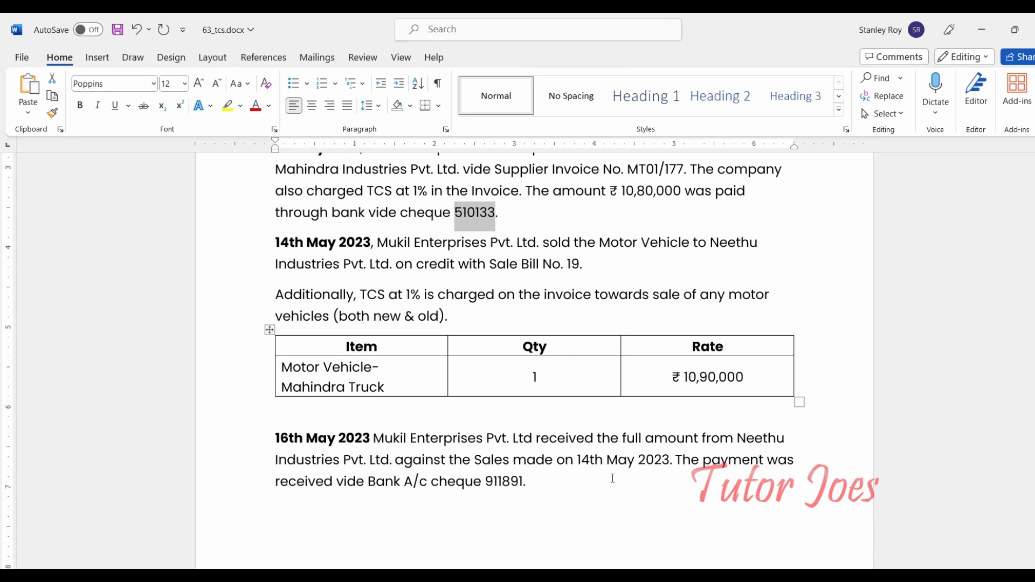
double_click(497, 481)
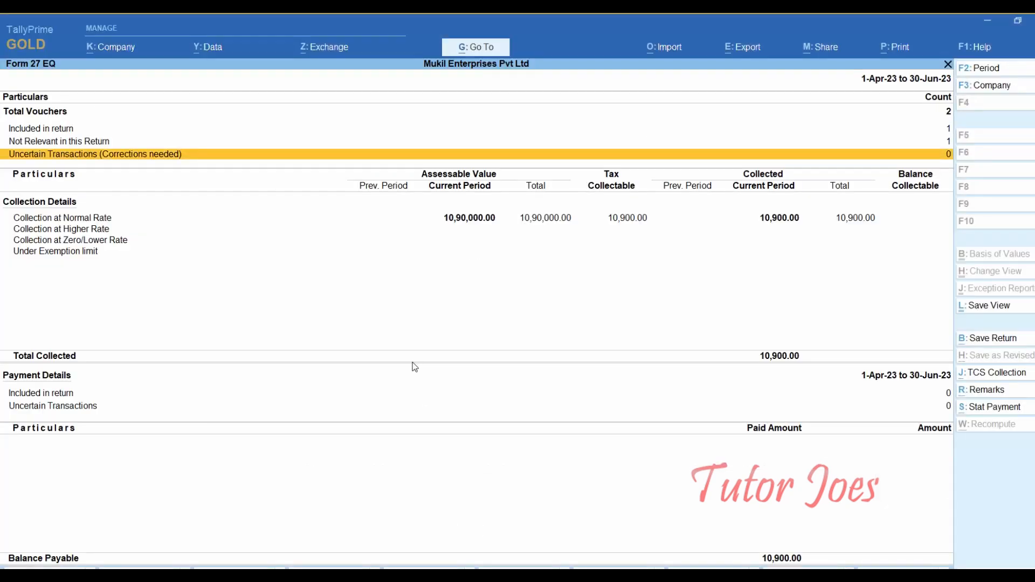
key(Escape)
- Start a new Receipt voucher dated 16-May-23
key(Escape)
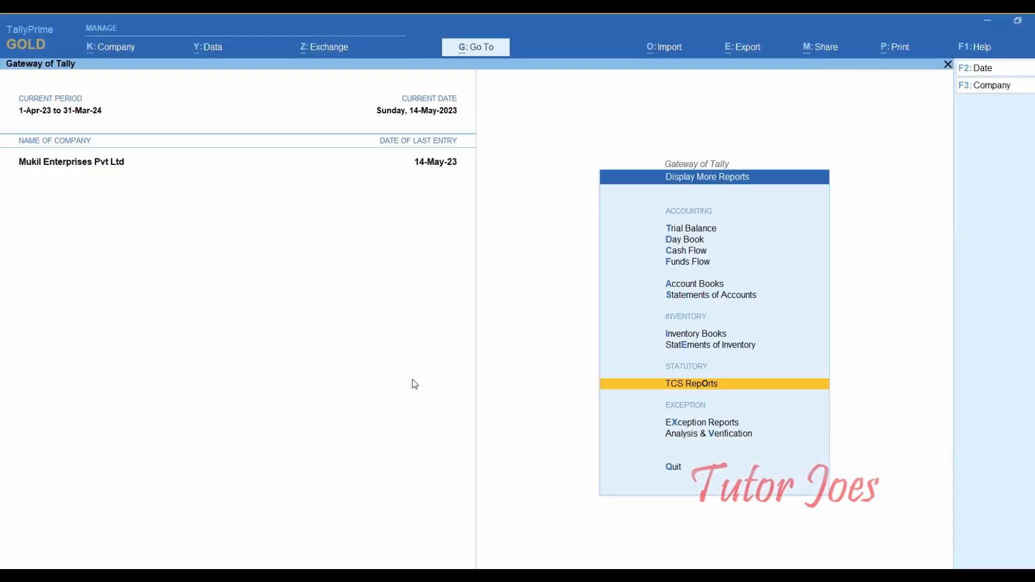
key(Escape)
key(Up)
key(Up)
key(Up)
key(Up)
key(Up)
key(Up)
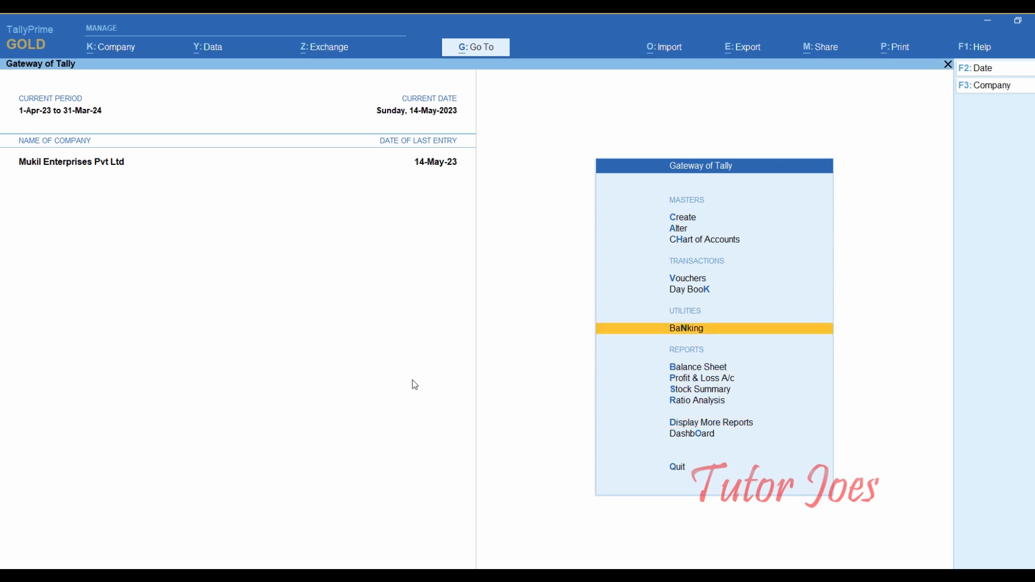
key(Up)
key(Return)
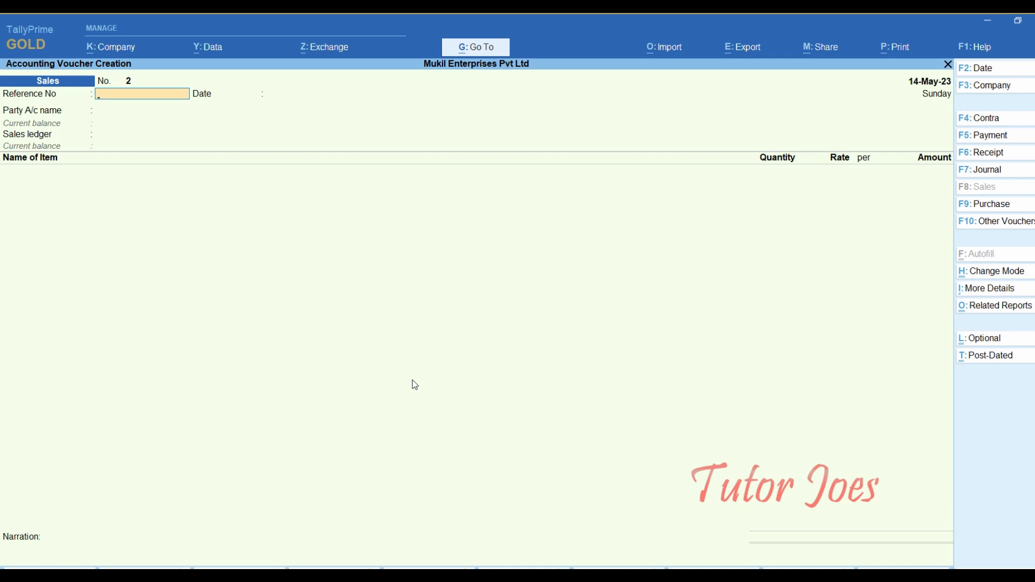
key(F6)
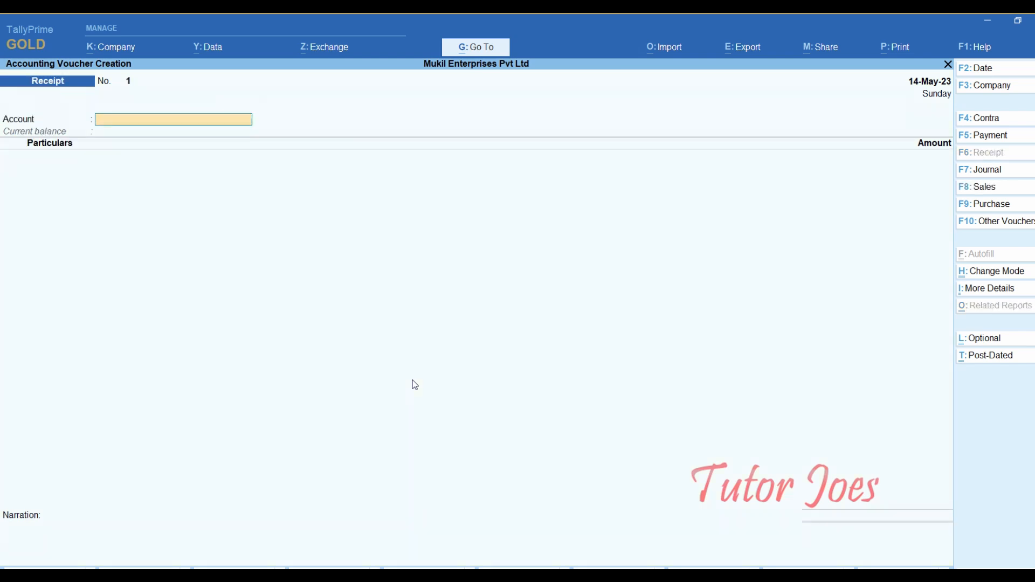
key(F2)
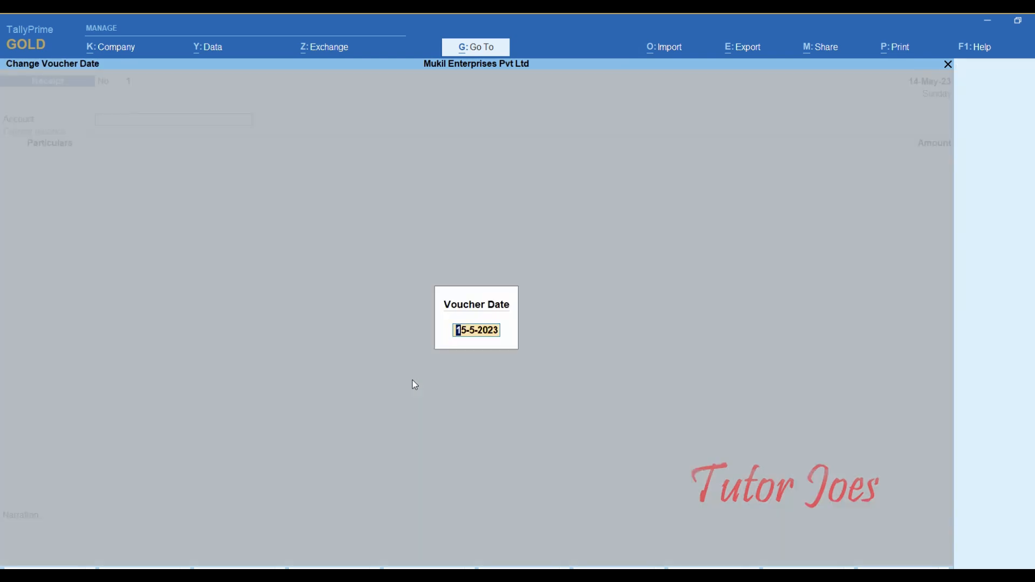
text(16-5)
key(Return)
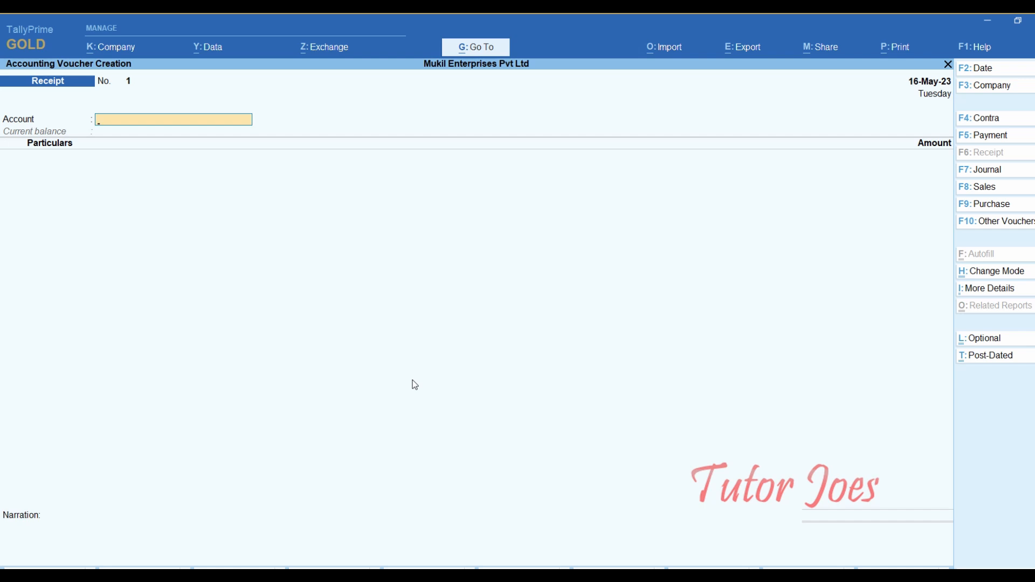
- Receive into Indian Bank from Neethu Industries Pvt Ltd against bill 19 for 11,00,900.00
text(I)
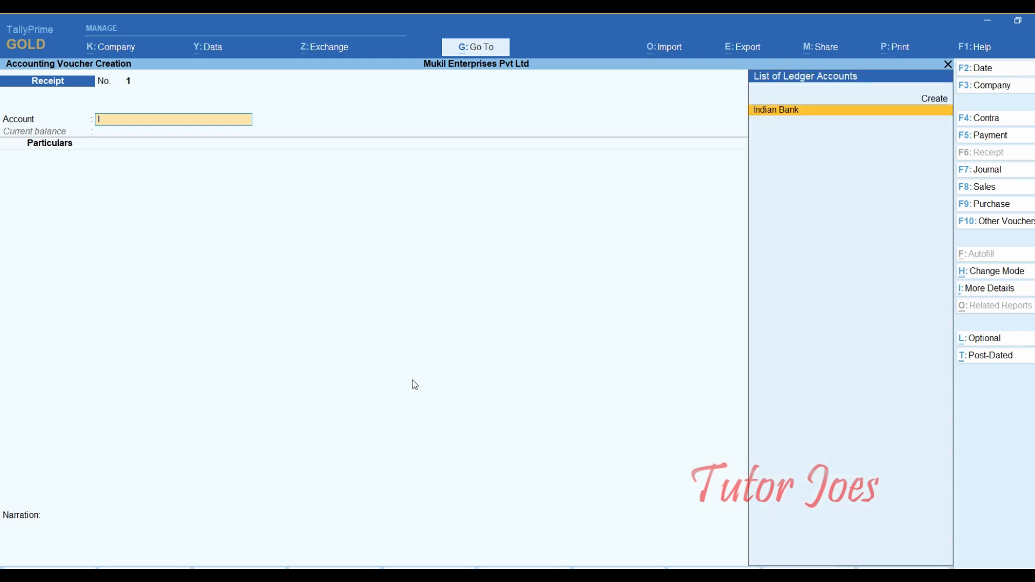
key(Return)
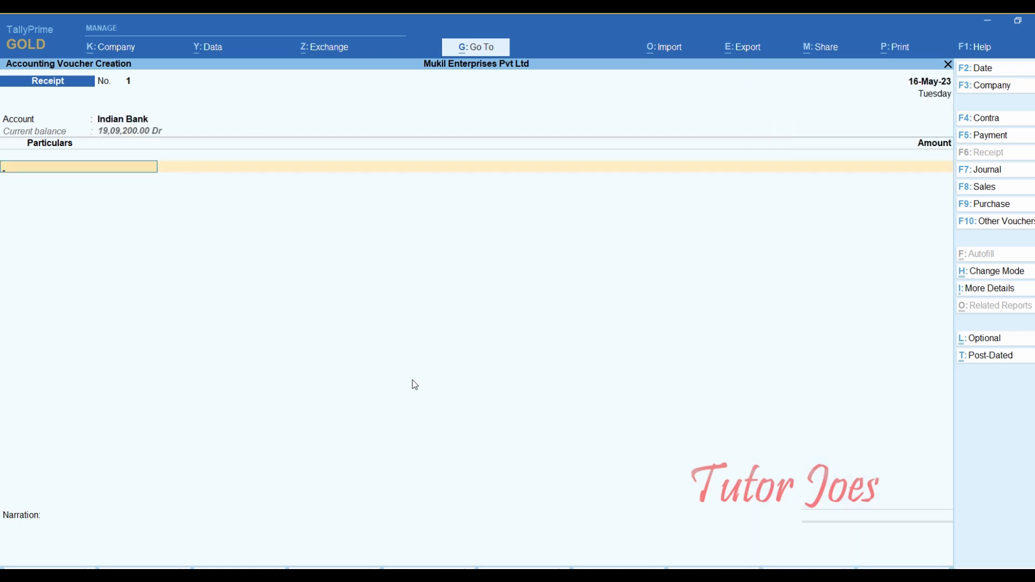
text(Ne)
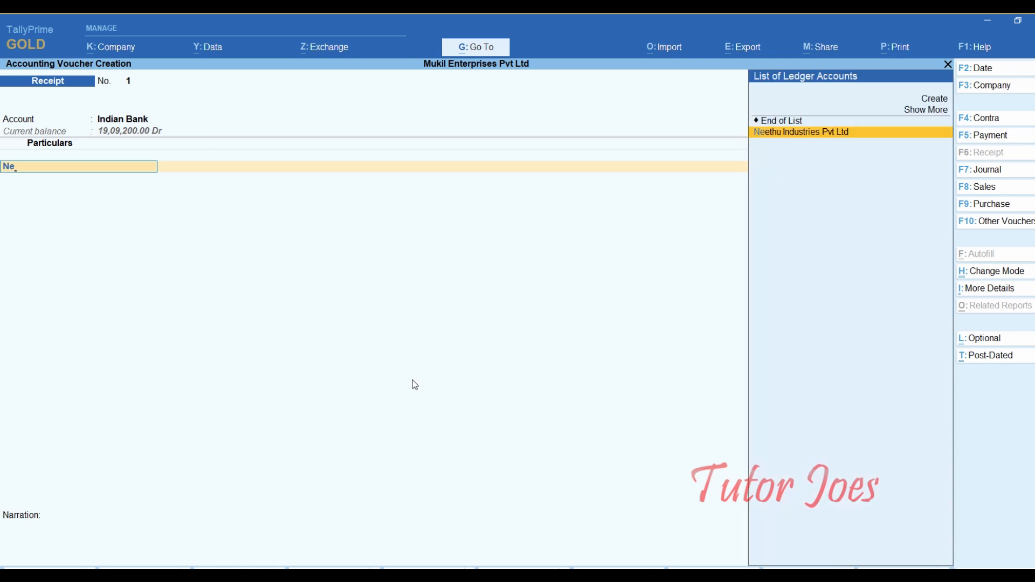
key(Return)
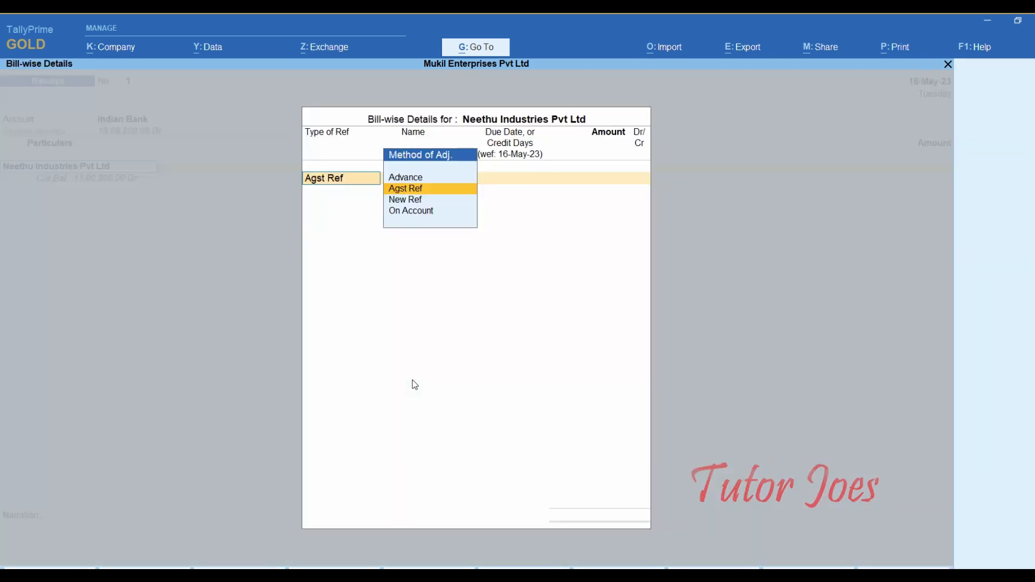
key(Return)
key(Return)
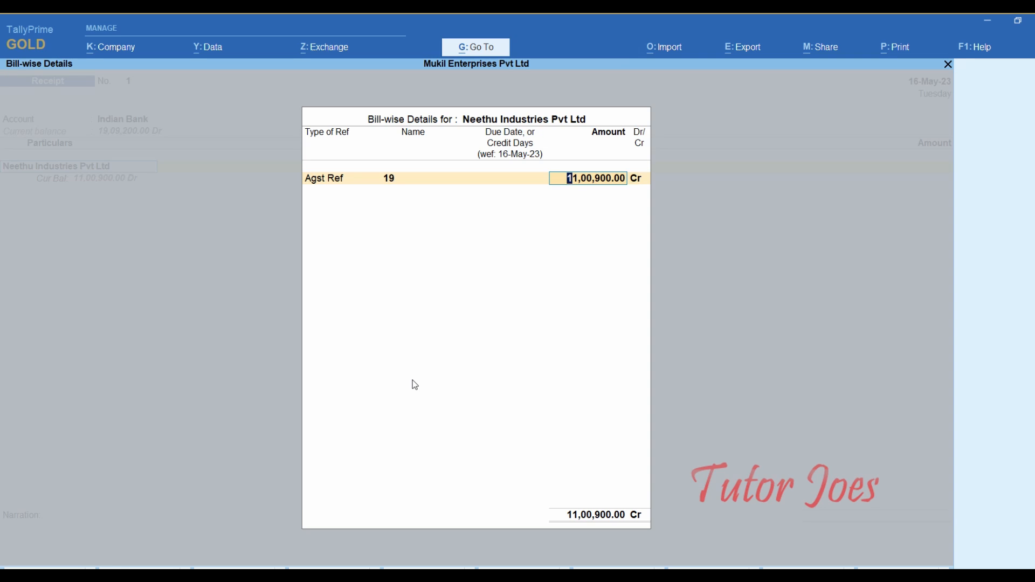
key(Return)
key(Return)
key(Return)
key(Return)
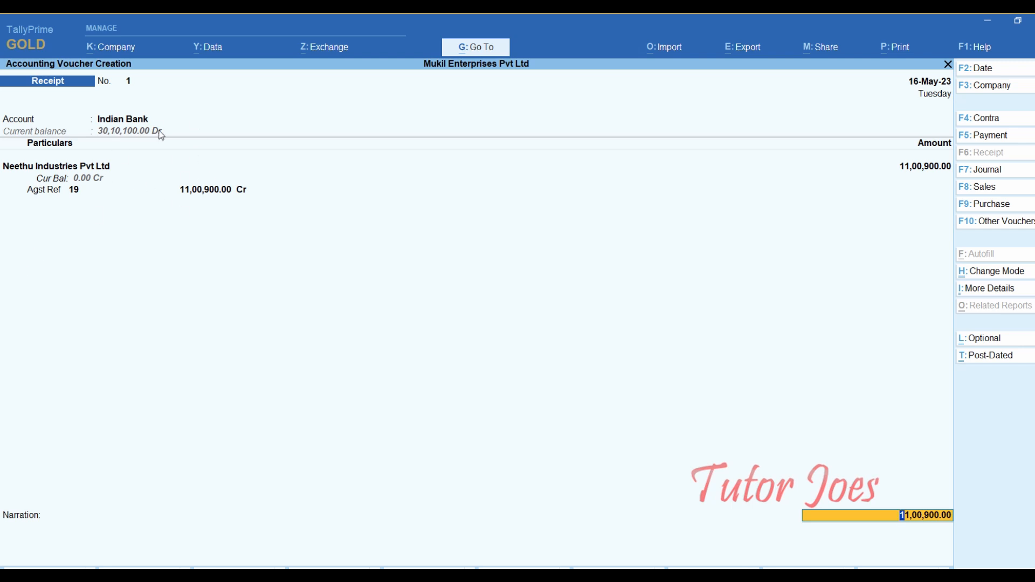
- Leave TCS not applicable and fill the cheque bank allocation with the instrument number
key(Return)
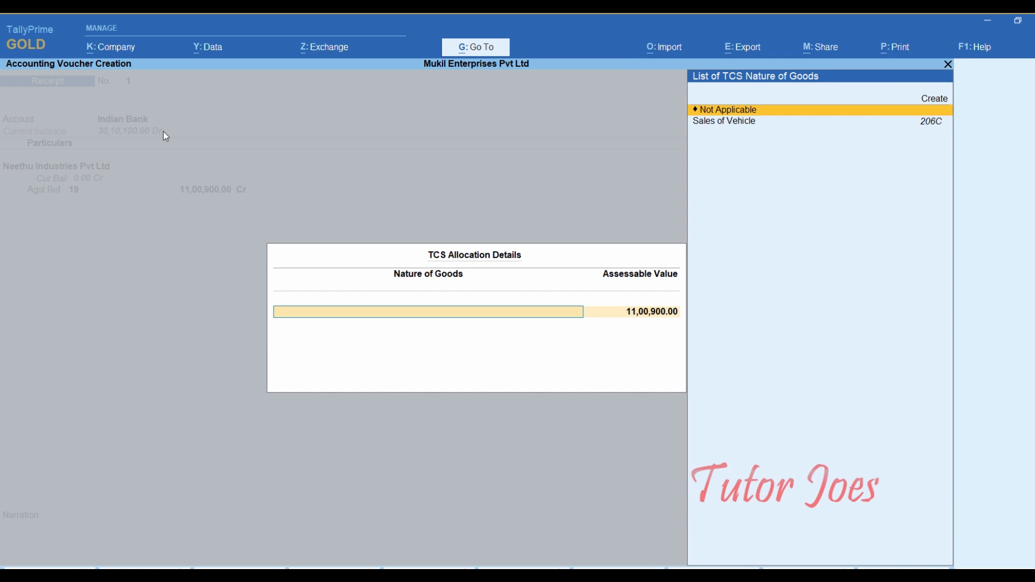
key(Return)
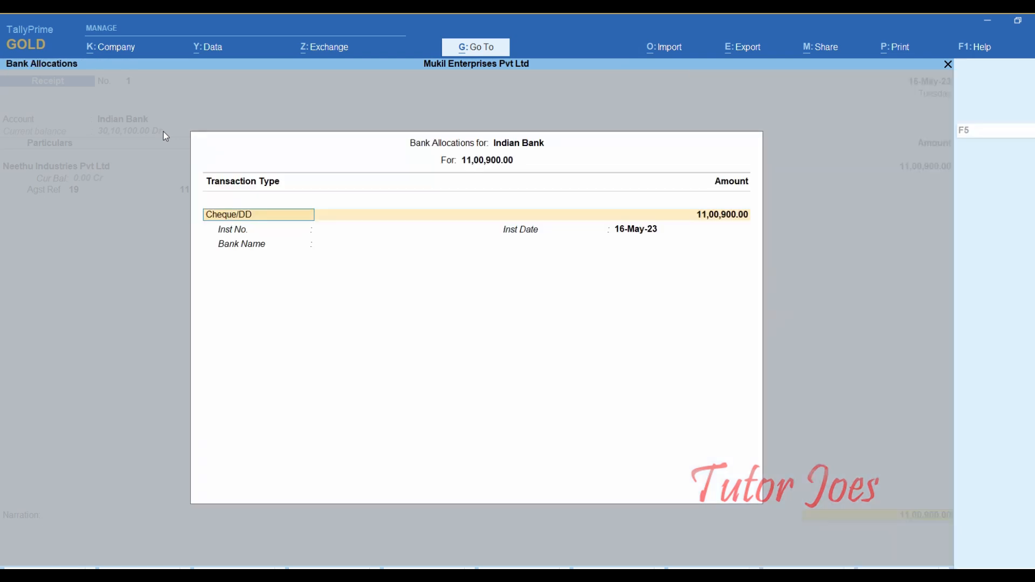
key(Return)
key(Return)
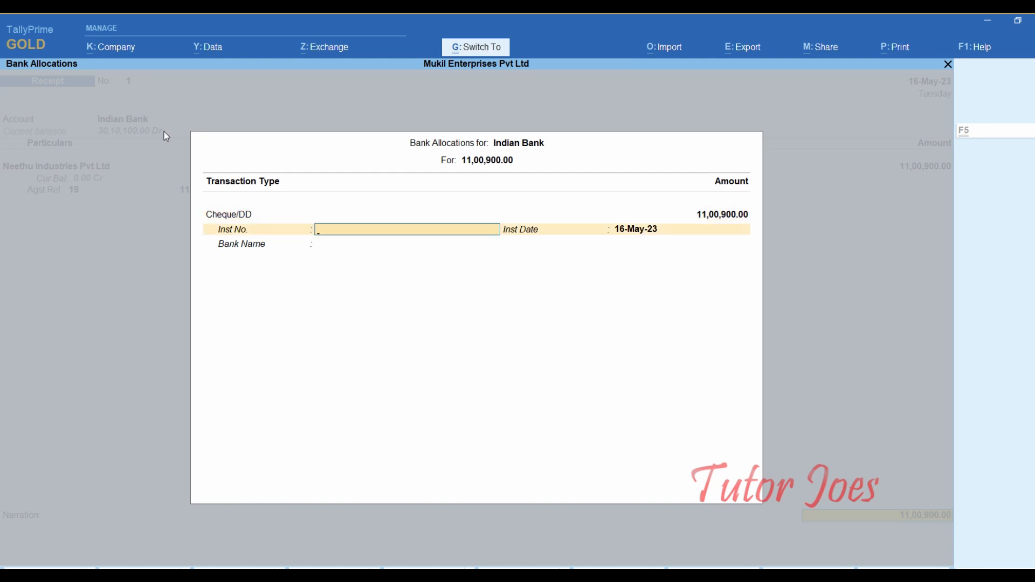
text(311891)
key(Return)
key(Return)
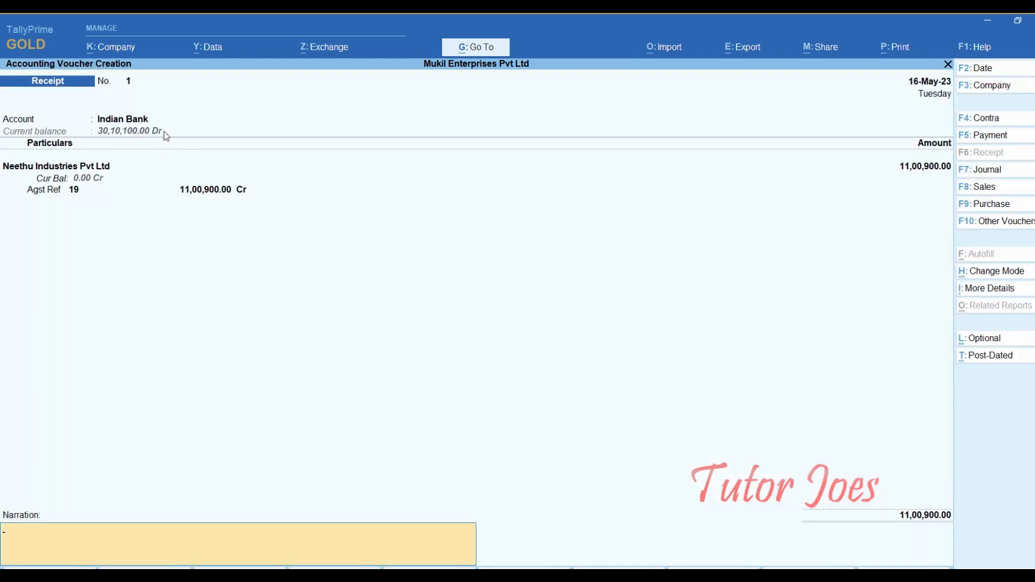
key(Return)
key(Return)
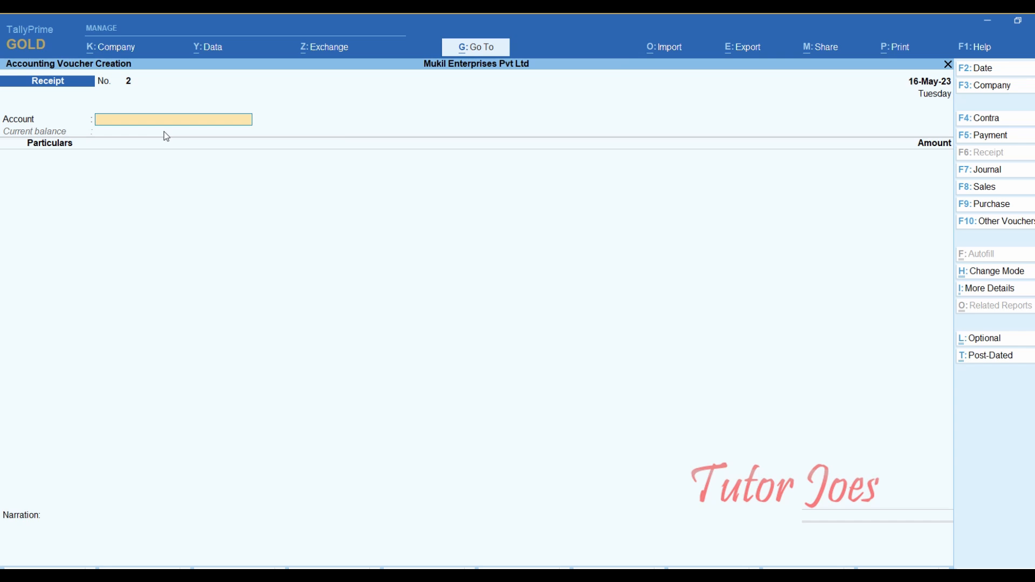
- Reopen Form 27EQ through the Alt+G report search, then quit back to Gateway of Tally
key(alt)
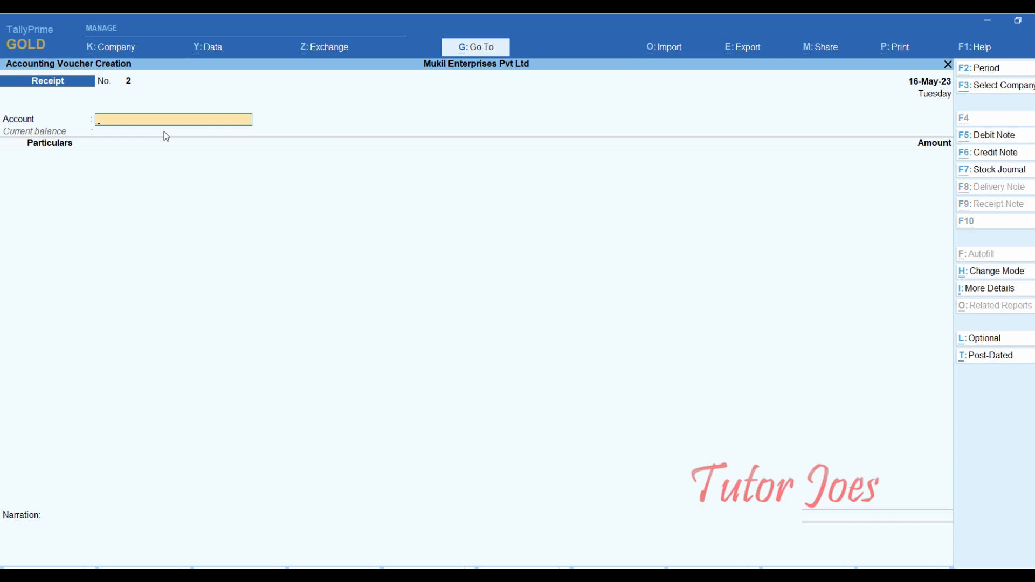
key(alt+g)
text(Fo)
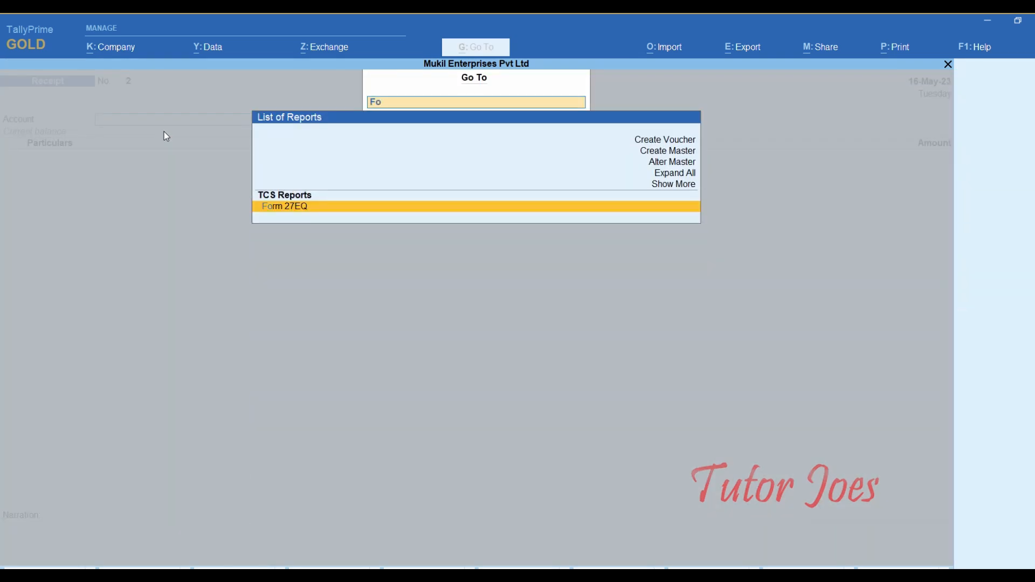
text(r)
key(Return)
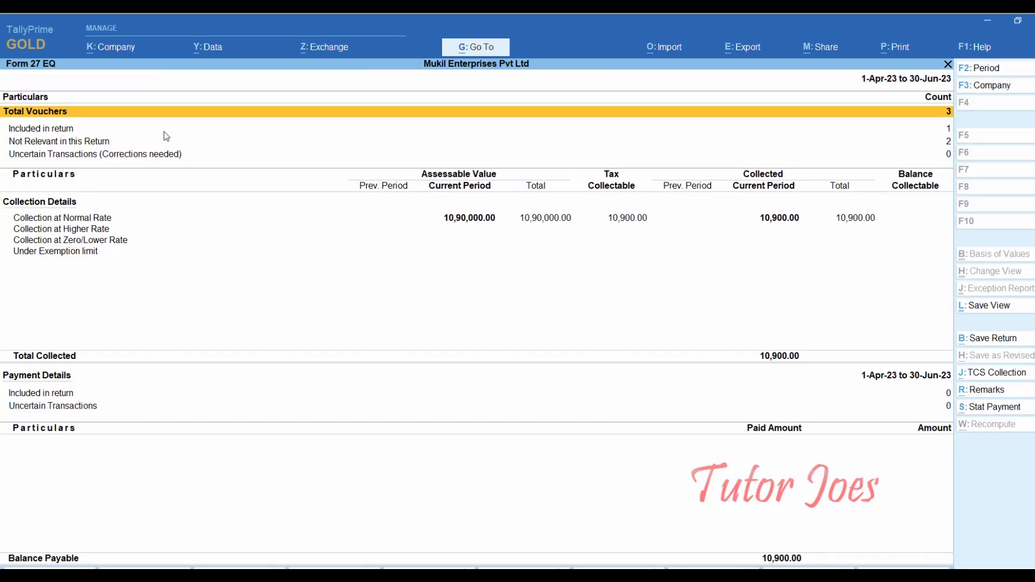
key(Escape)
key(Escape)
key(y)
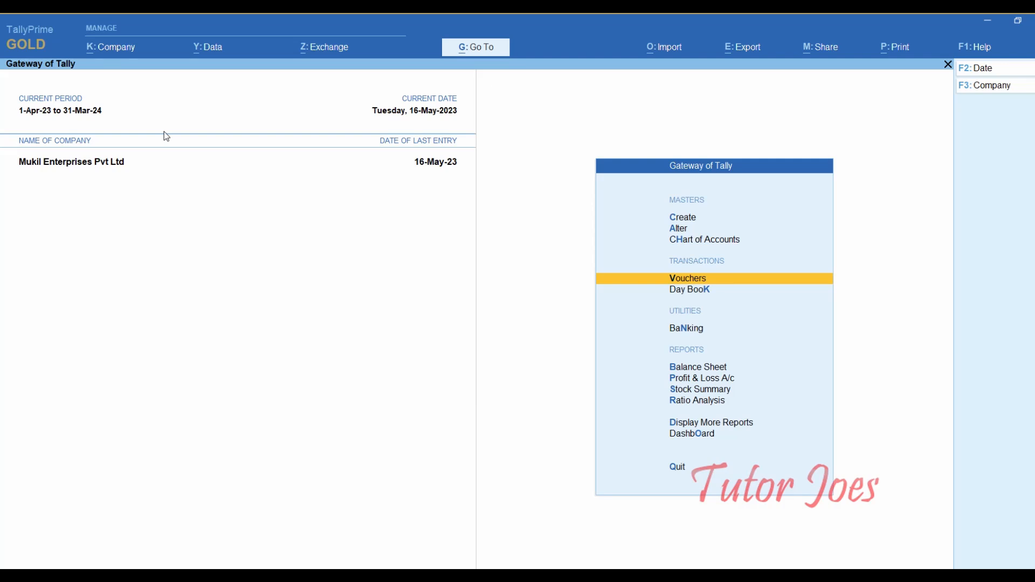
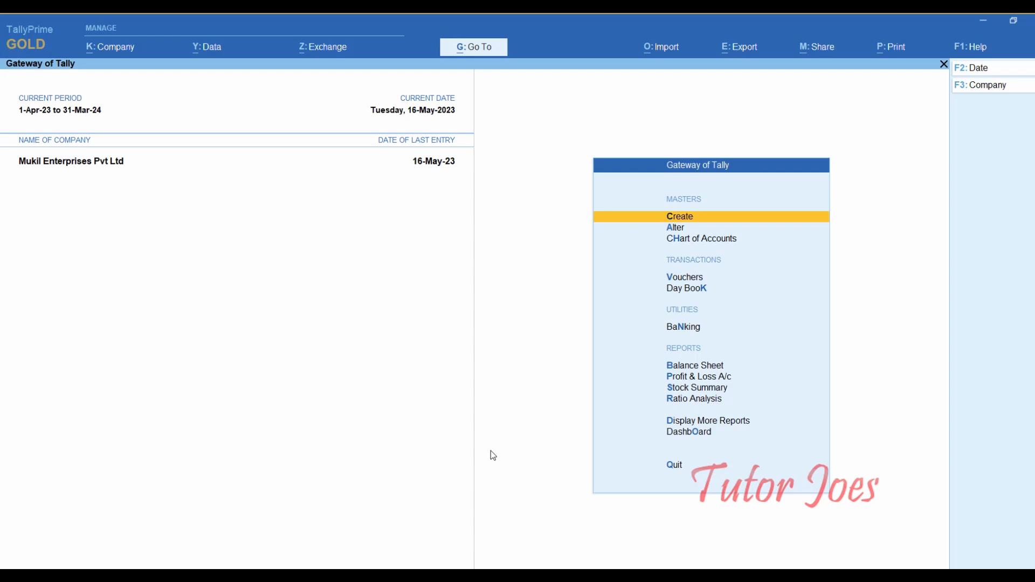
- Start a new TCS Nature of Goods named Sales of Scrap
key(Return)
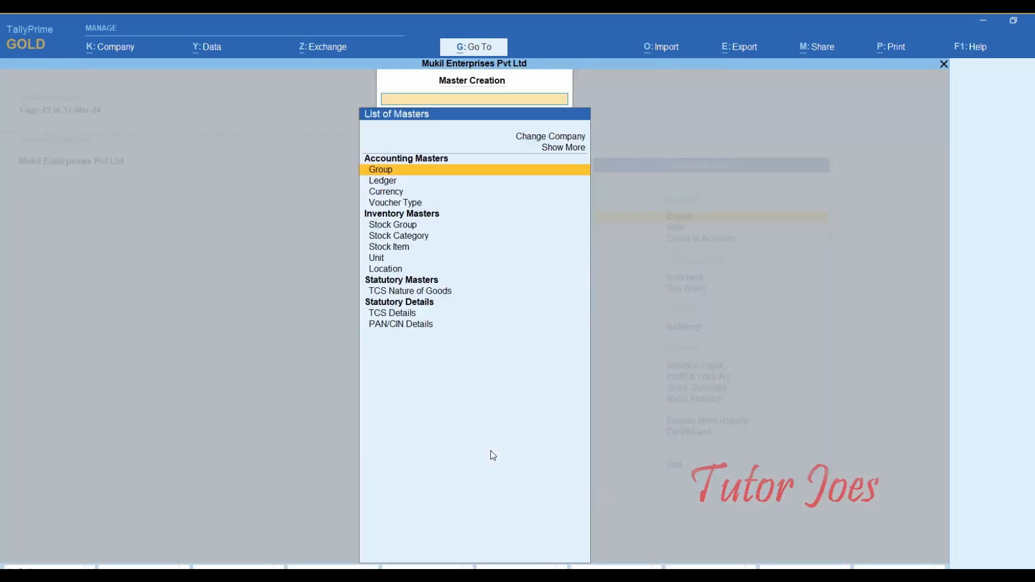
key(Down)
key(Down)
key(Down)
key(Down)
key(Down)
key(Down)
key(Down)
key(Down)
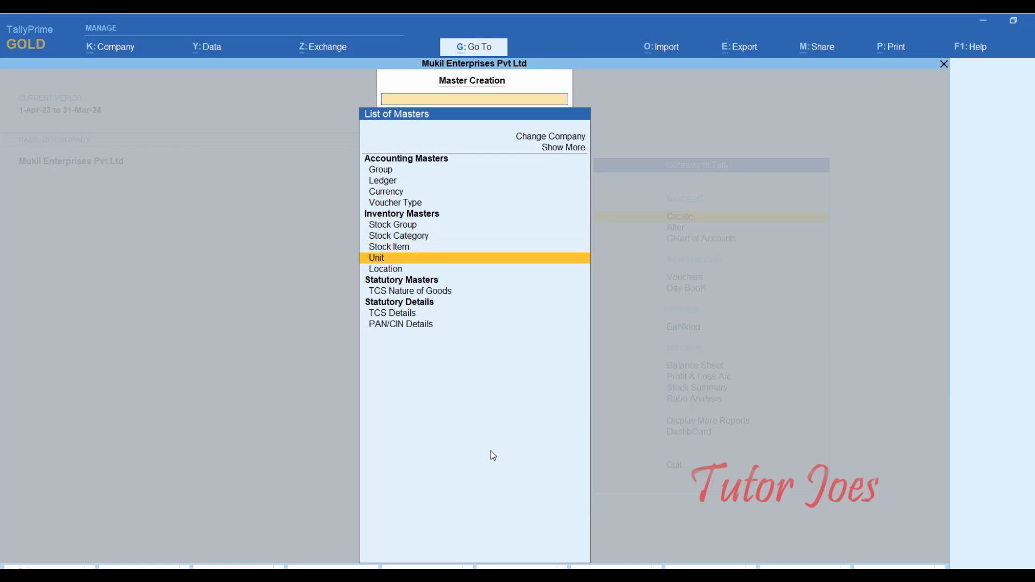
key(Down)
key(Down)
key(Down)
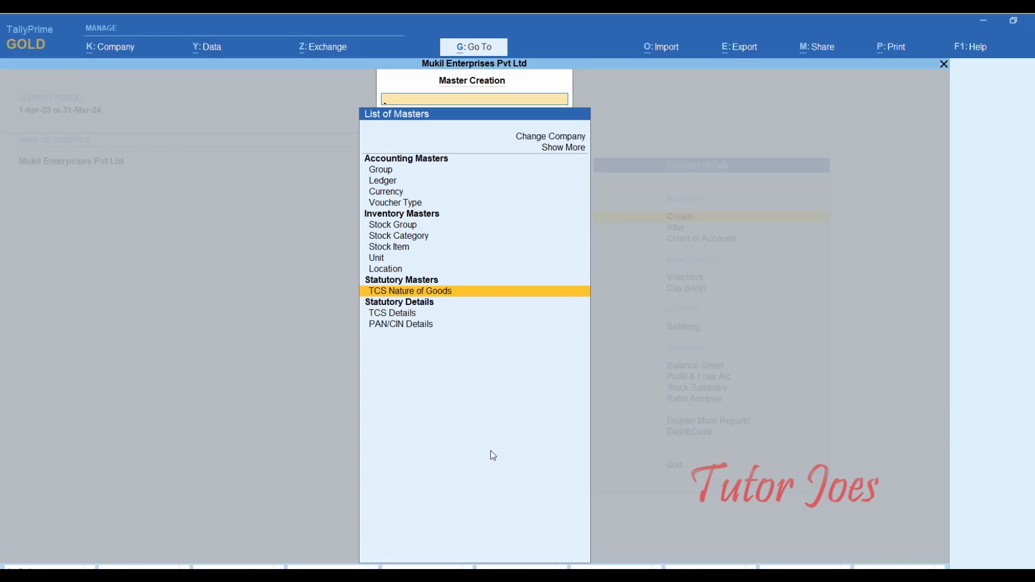
key(Return)
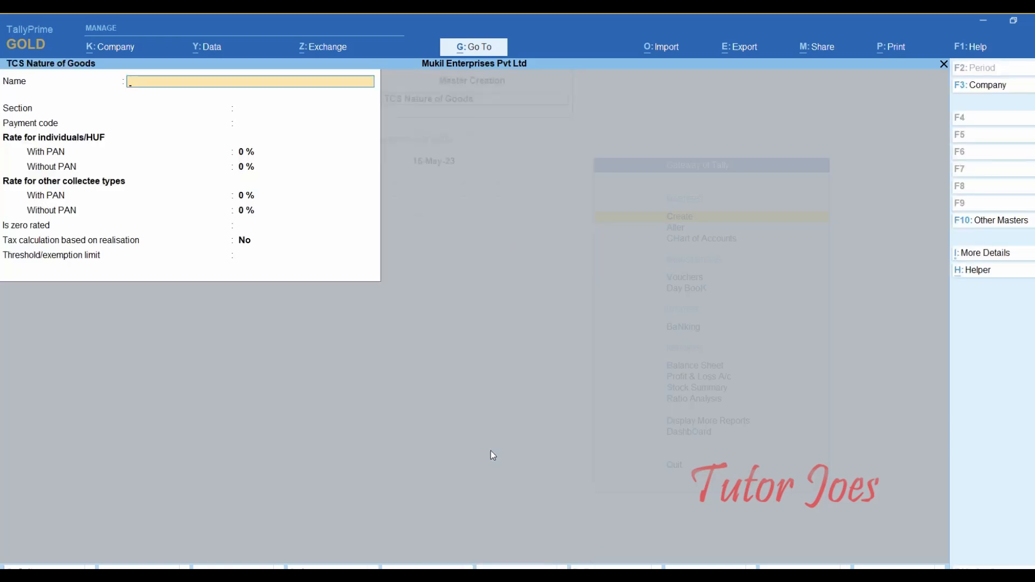
text(Sales of Scrap)
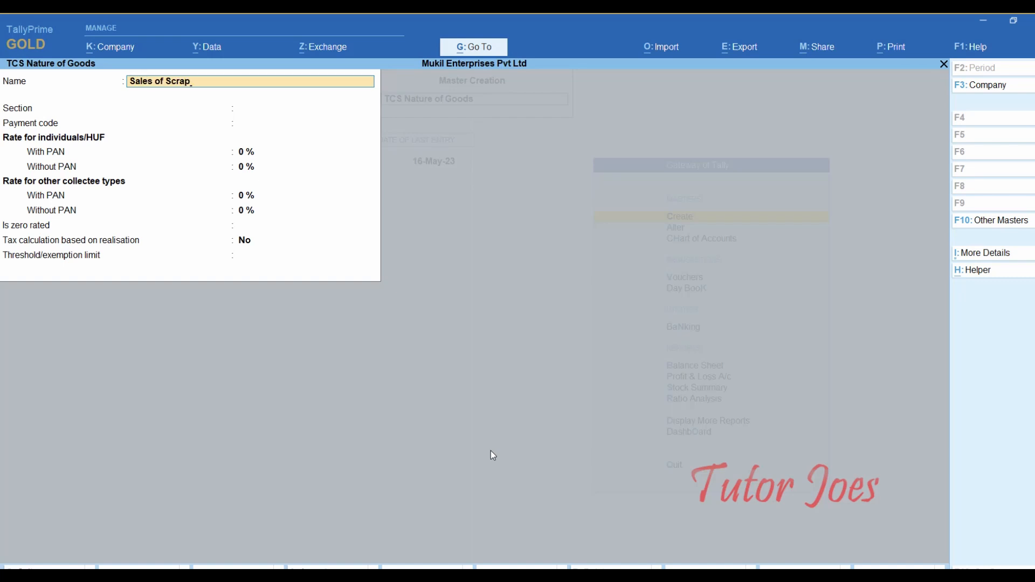
key(Return)
- Set section 206C, payment code 6CE, and rates of 1% with PAN and 5% without PAN
text(206C)
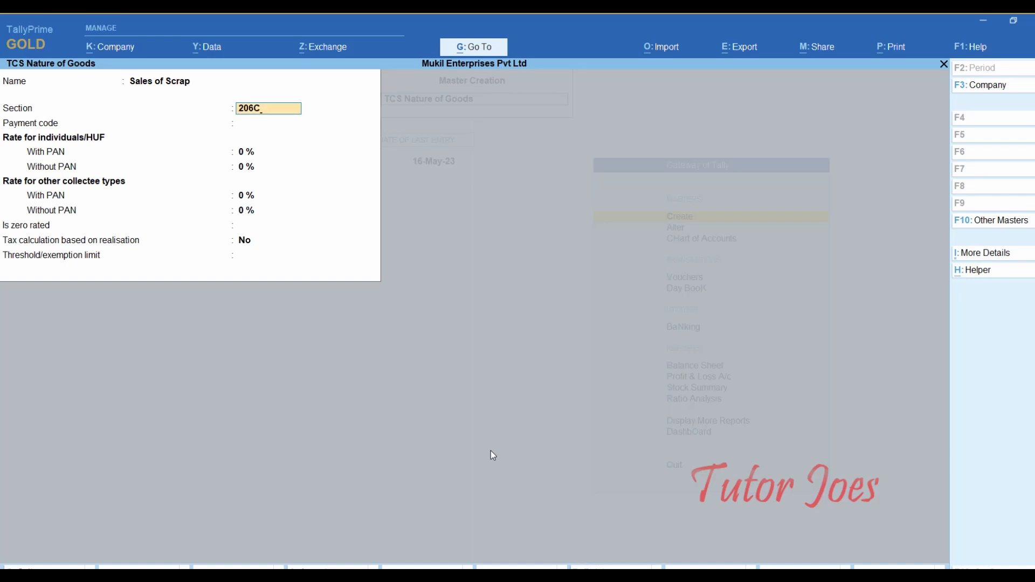
key(Return)
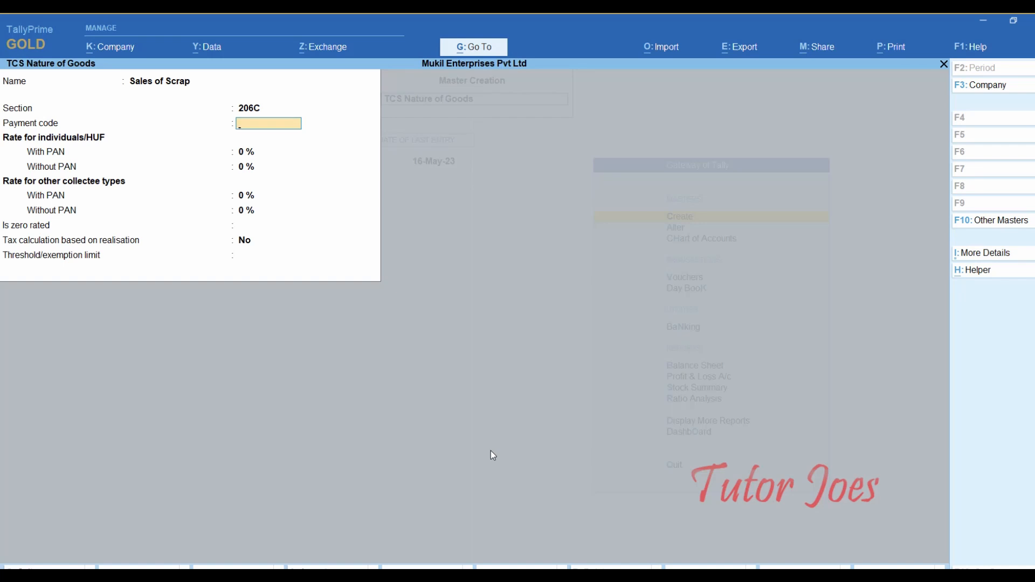
text(6CE)
key(Return)
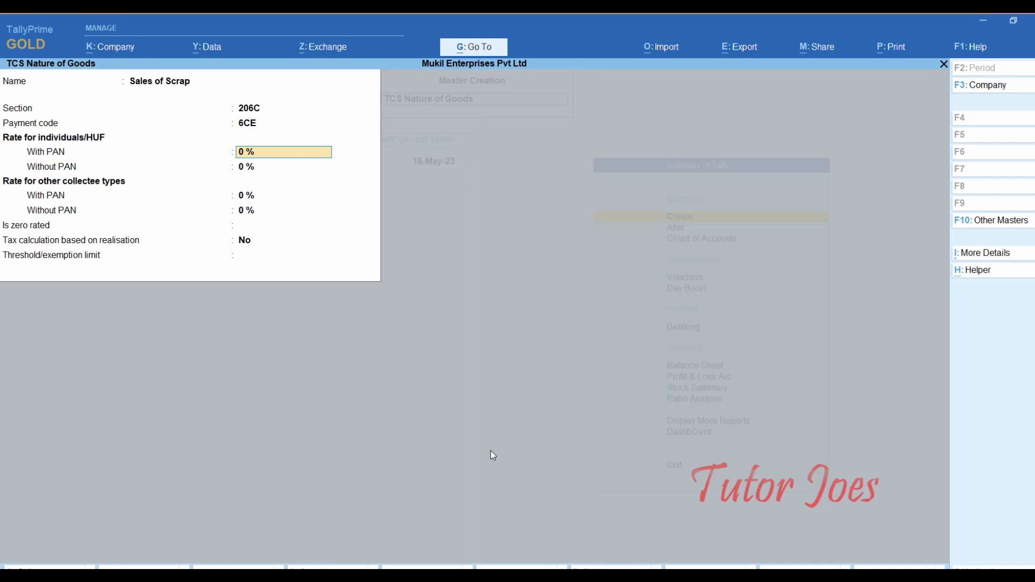
text(1)
key(Return)
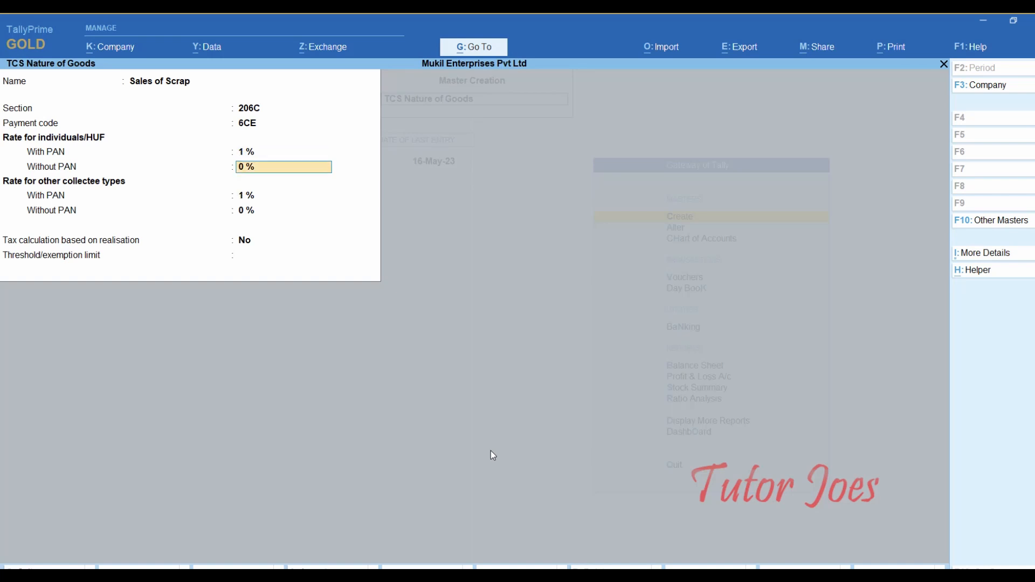
text(5)
key(Return)
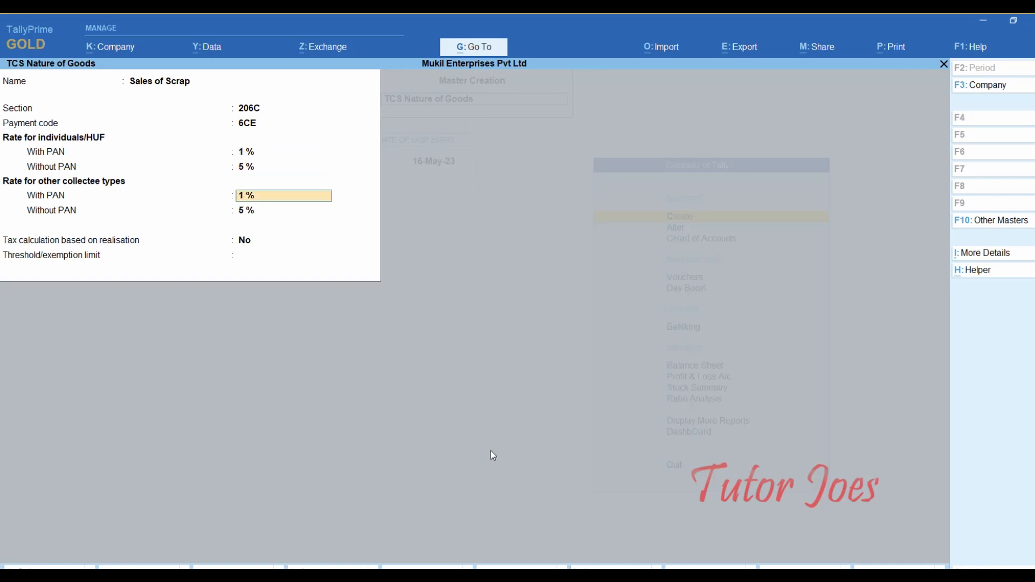
- Keep the remaining defaults, save Sales of Scrap, and return to Gateway of Tally
key(Return)
key(Return)
key(Return)
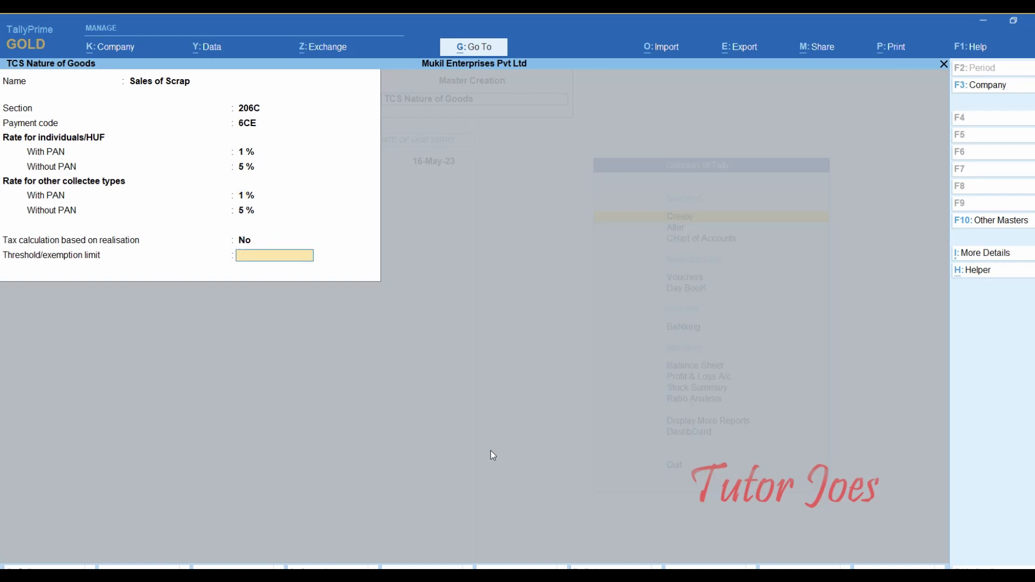
key(Return)
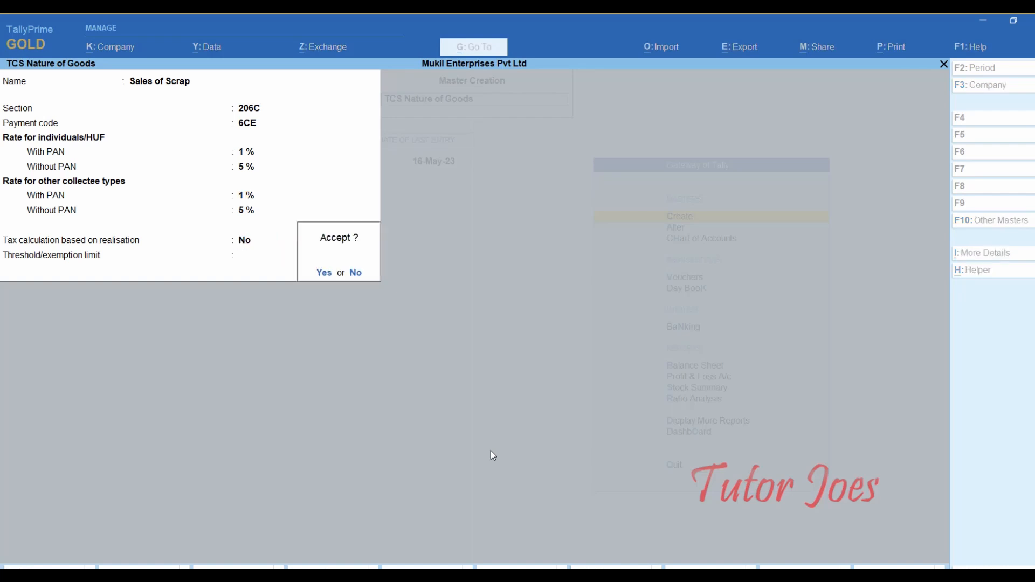
key(Return)
key(Escape)
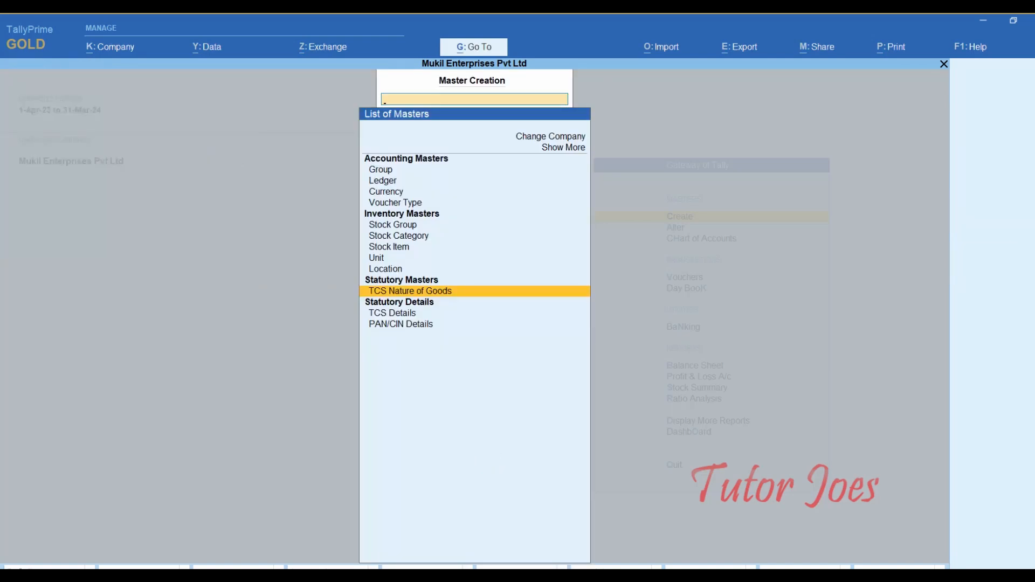
key(Escape)
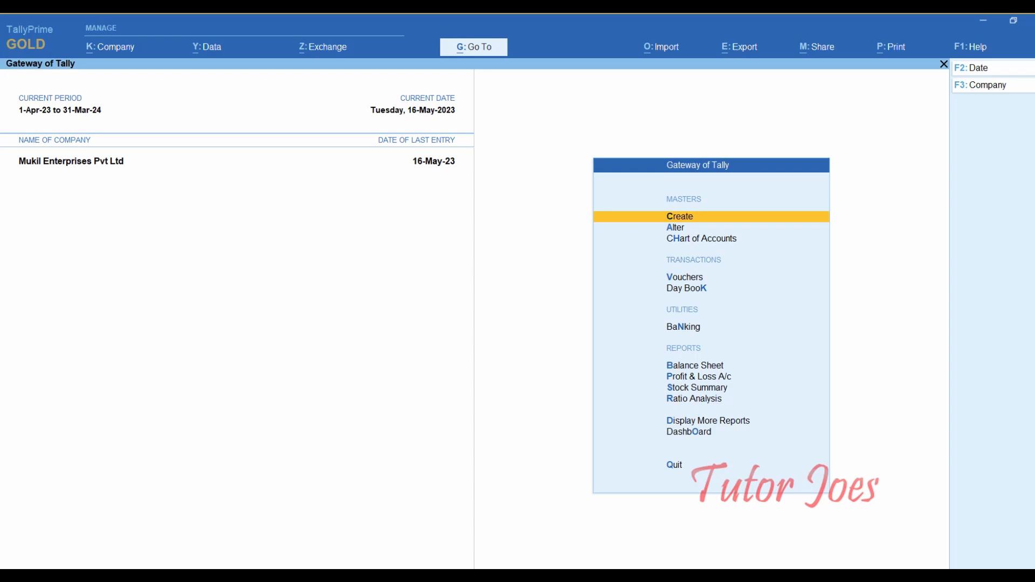
- Start a new ledger and check its F12 settings, typing 'MIG In', then select MIG Industries Pvt. Ltd in Word
key(Return)
key(Down)
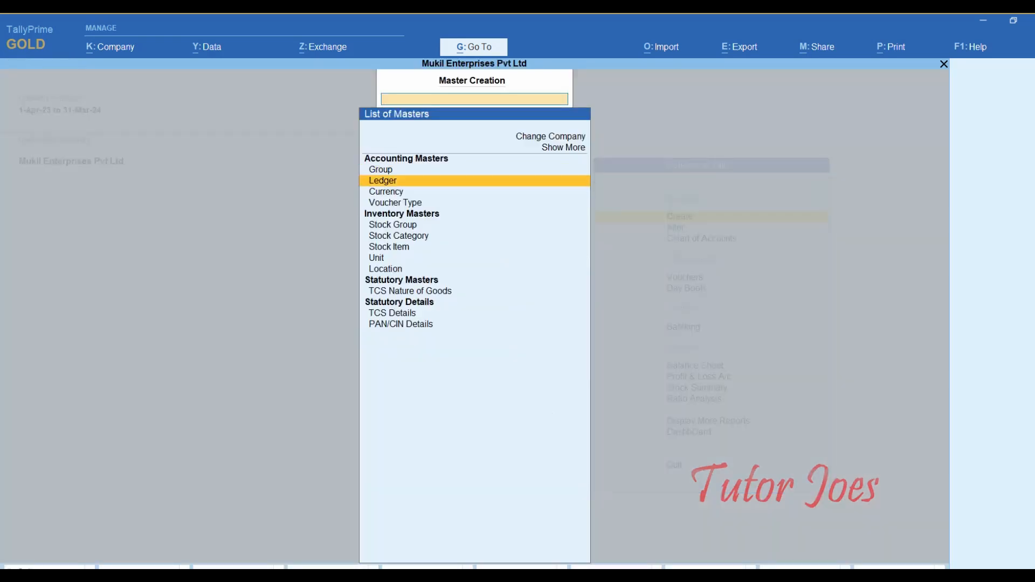
key(Return)
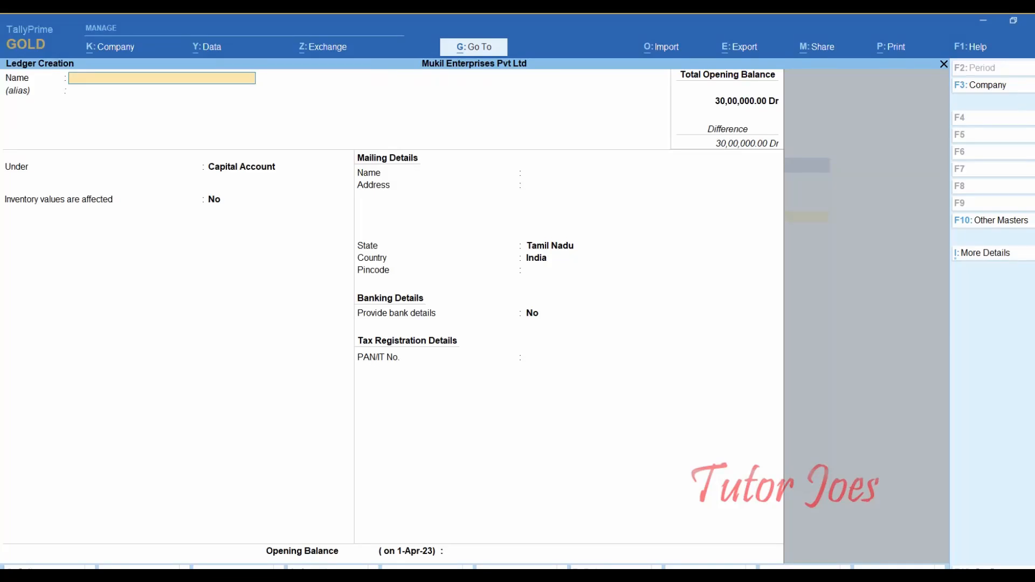
key(F12)
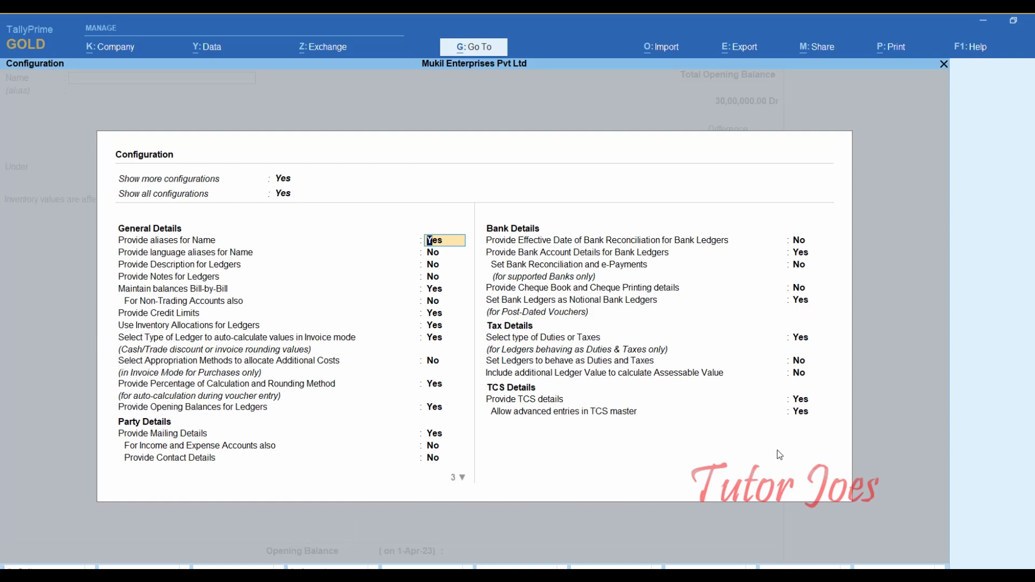
key(ctrl+a)
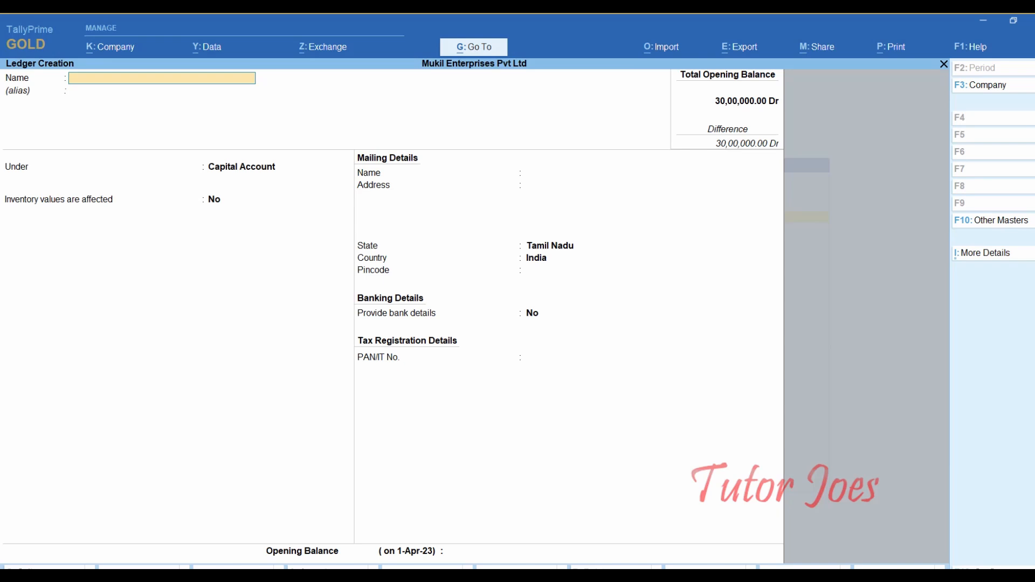
text(MIG In)
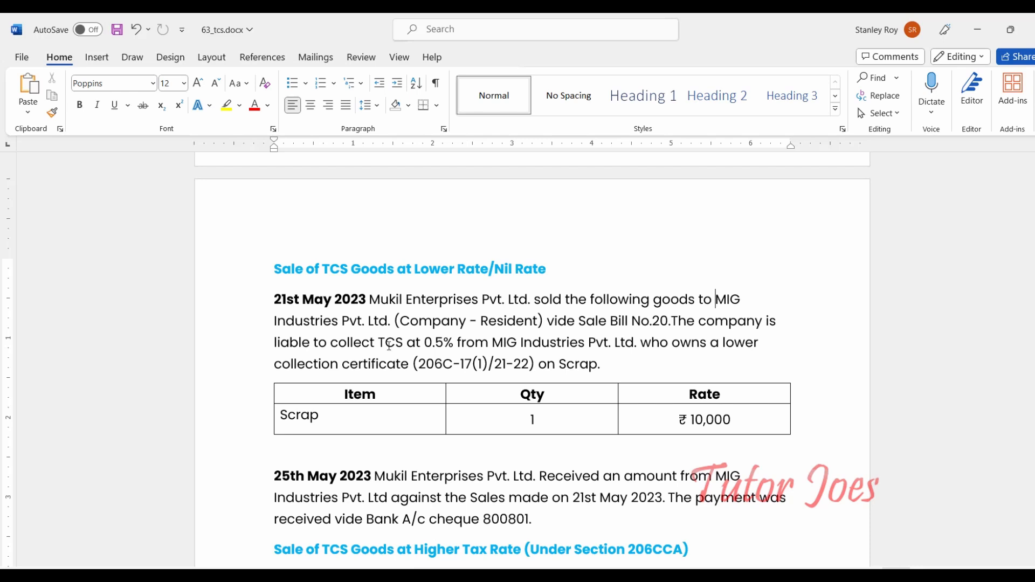
shift+click(389, 323)
key(ctrl+c)
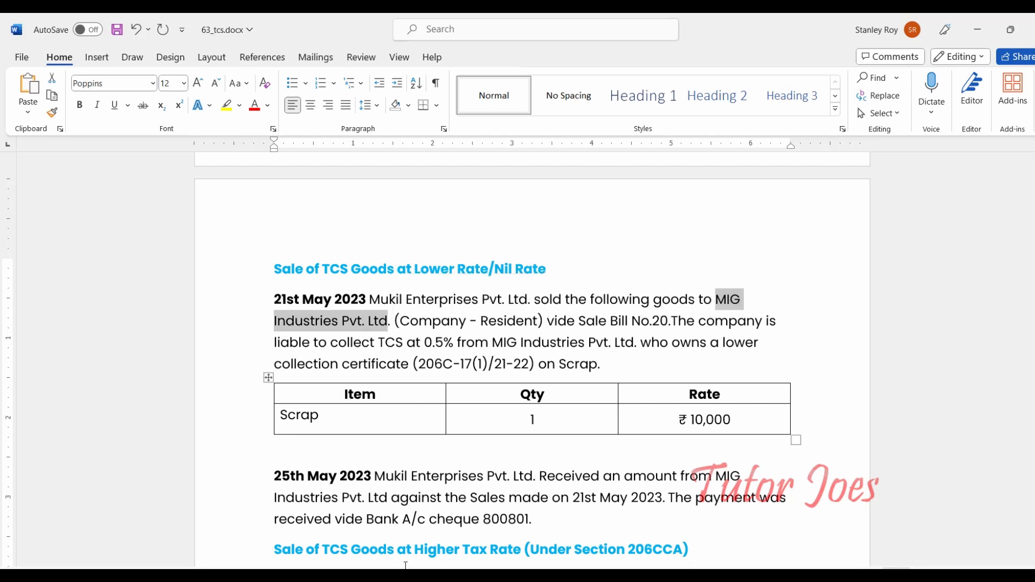
- Name the ledger MIG Industries Pvt. Ltd from the pasted text and place it under Sundry Debtors
key(alt+Tab)
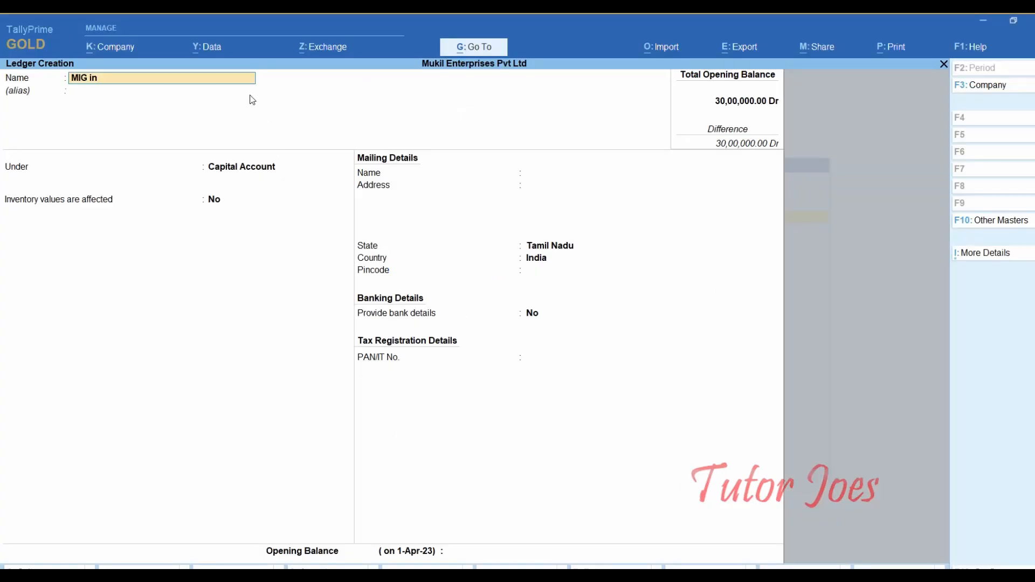
key(BackSpace)
key(BackSpace)
key(BackSpace)
key(BackSpace)
key(BackSpace)
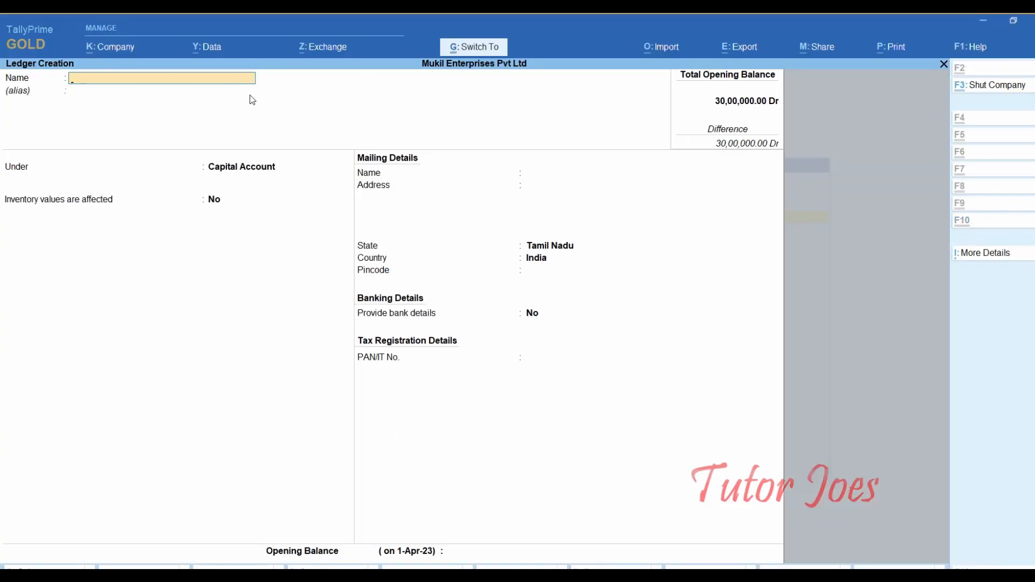
key(ctrl+v)
key(Return)
key(Return)
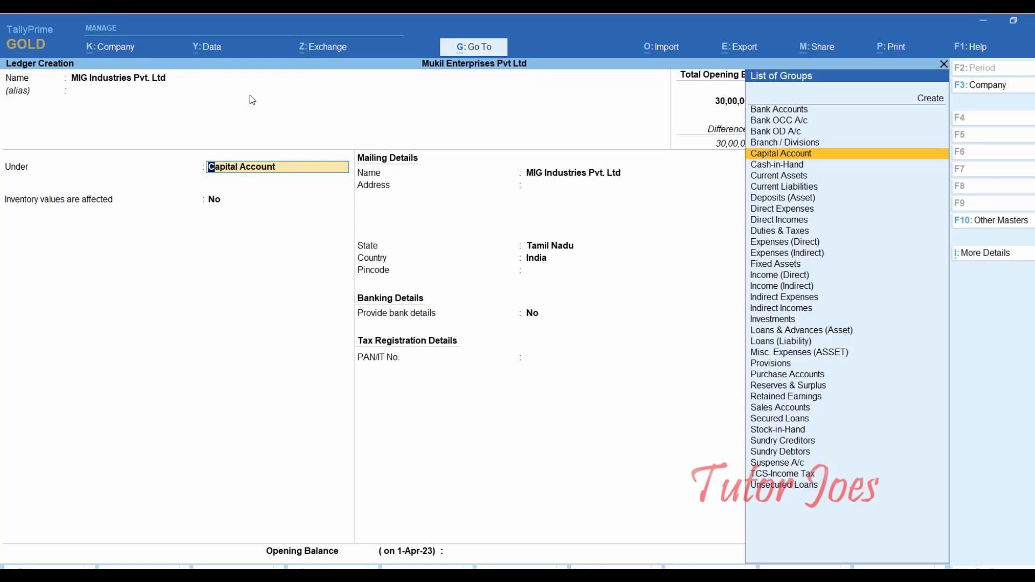
text(Su)
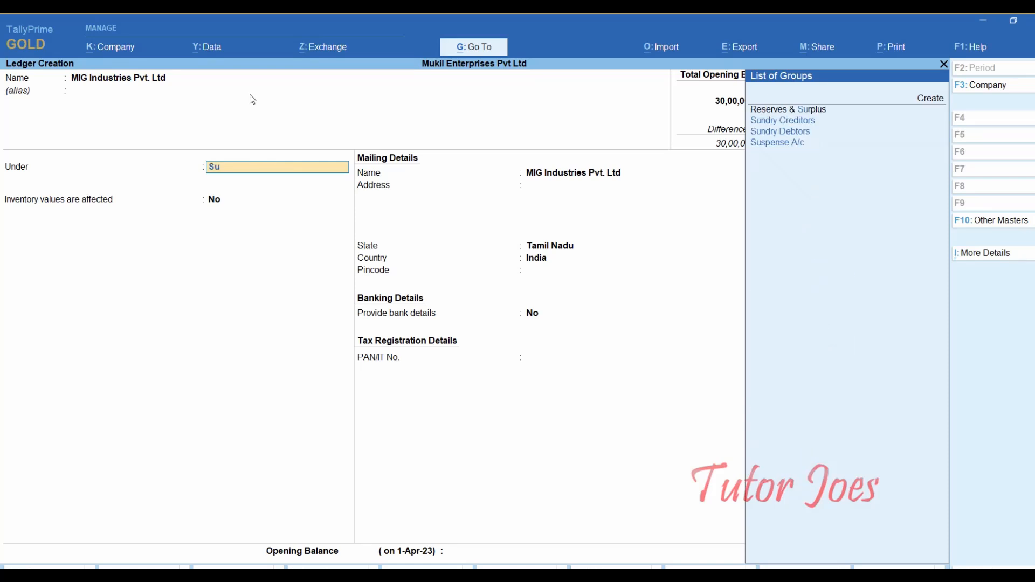
key(Up)
key(Up)
key(Up)
key(Down)
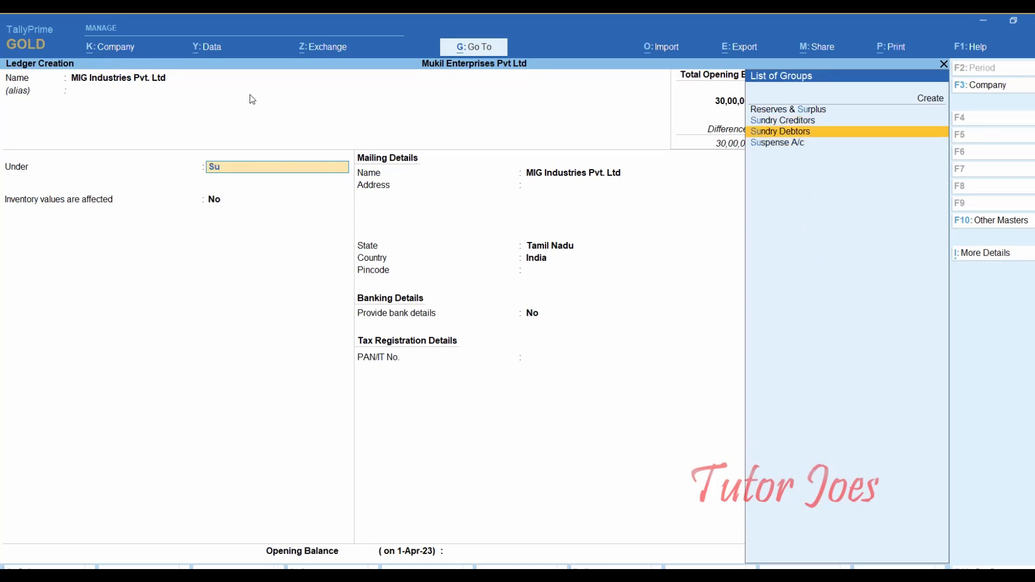
key(Return)
key(Return)
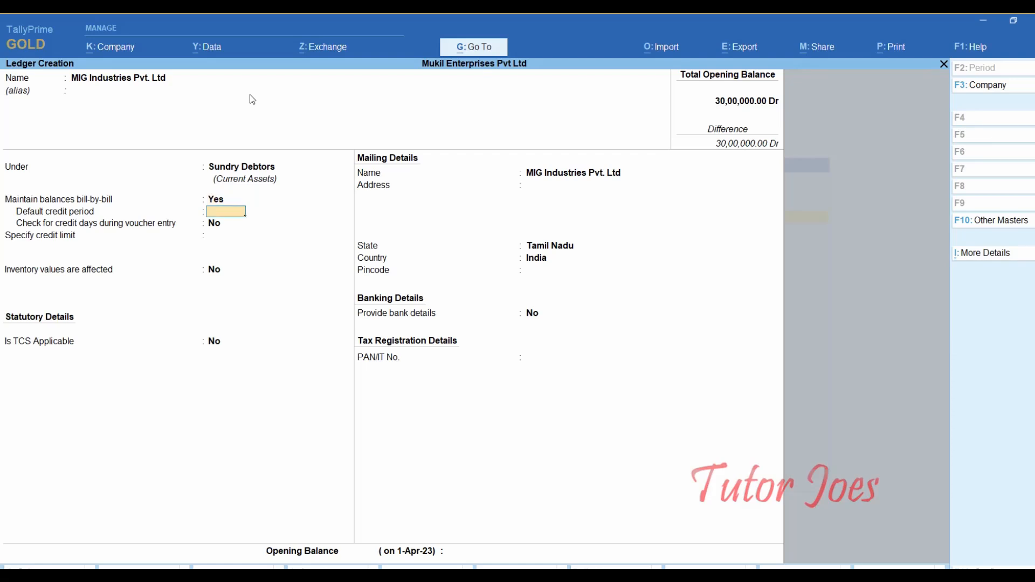
- Make TCS applicable with buyer type Company - Resident and turn on advanced TCS configurations
key(Return)
key(Return)
key(Return)
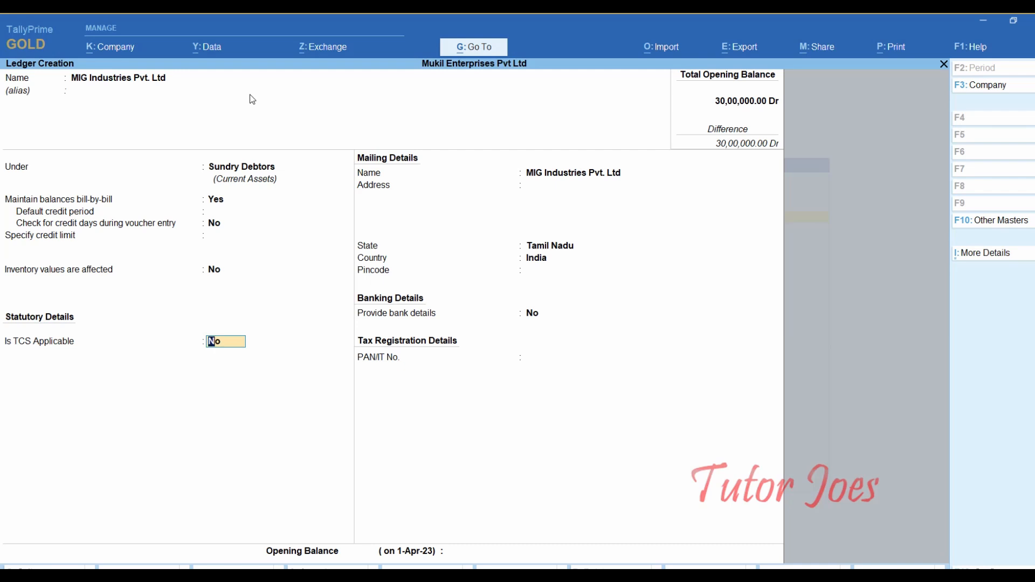
text(y)
key(Return)
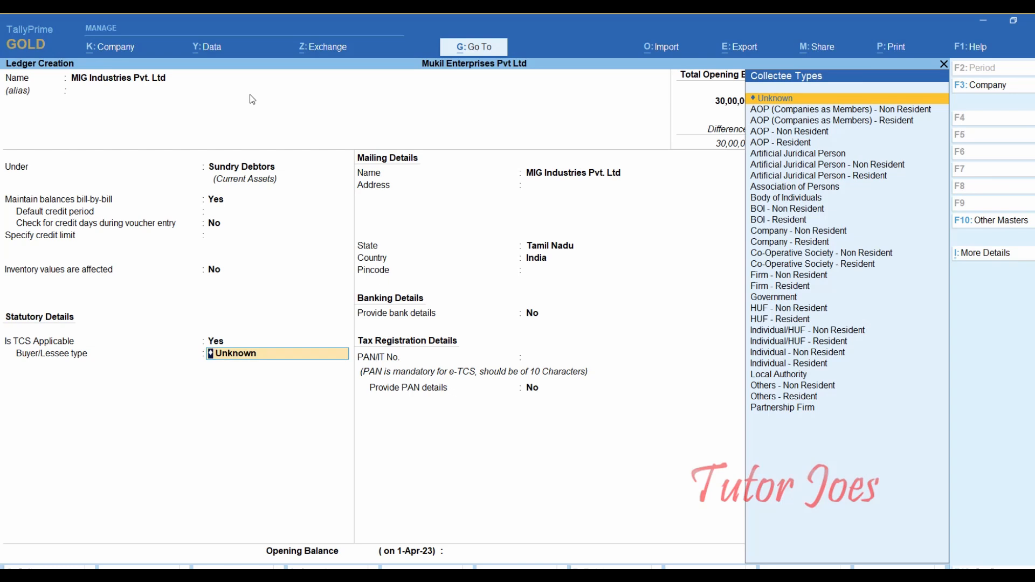
text(Co)
key(Down)
key(Down)
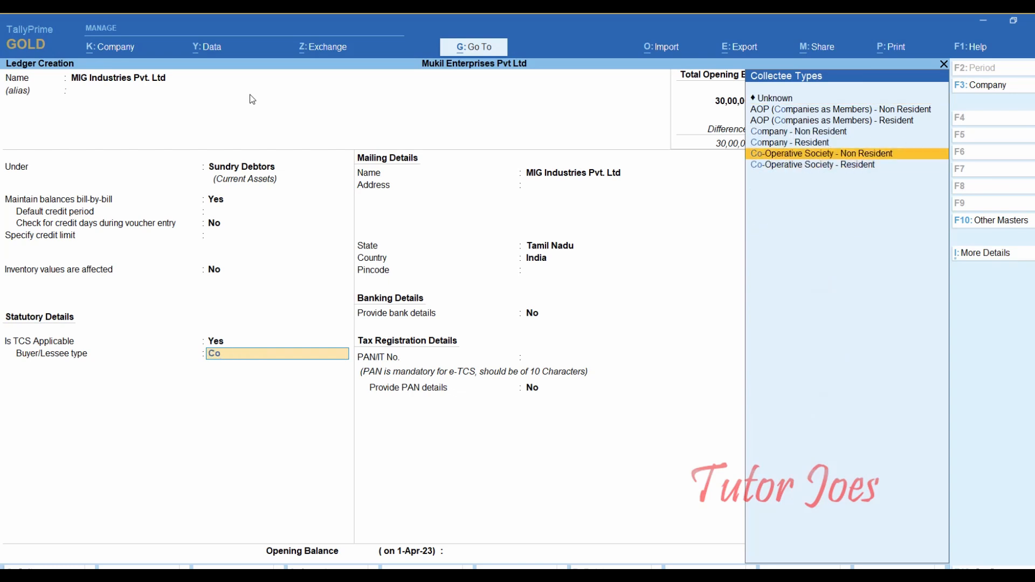
key(Up)
key(Return)
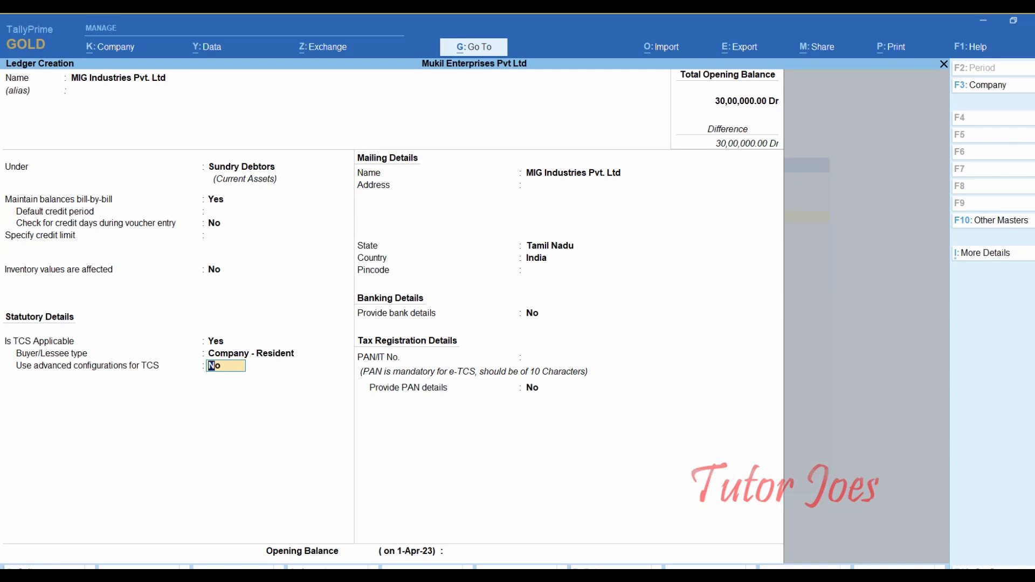
text(y)
key(Return)
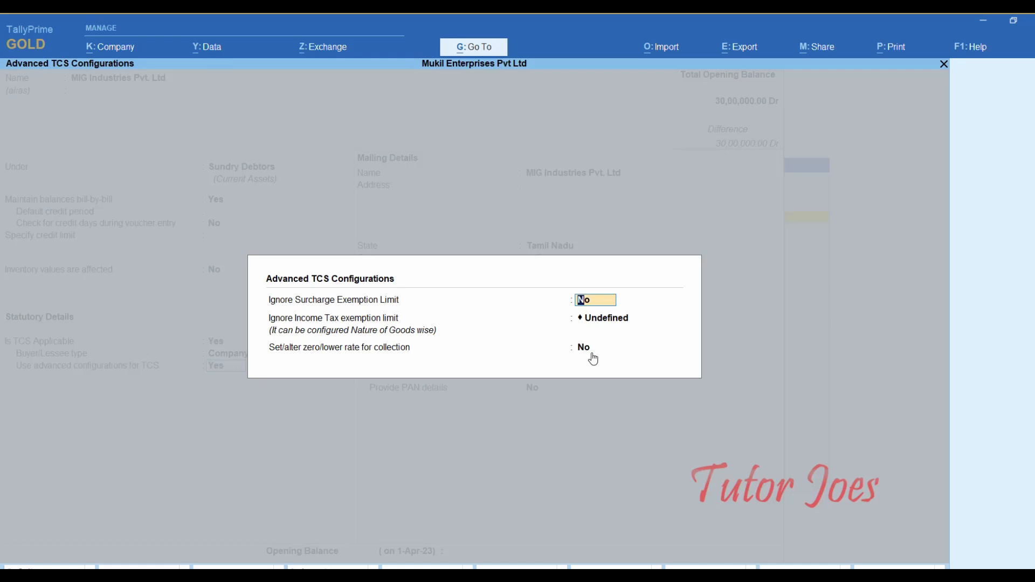
- Enable a zero/lower collection rate for Sales of Scrap under provision 206C, then bring up the Word exercise
key(Return)
key(Return)
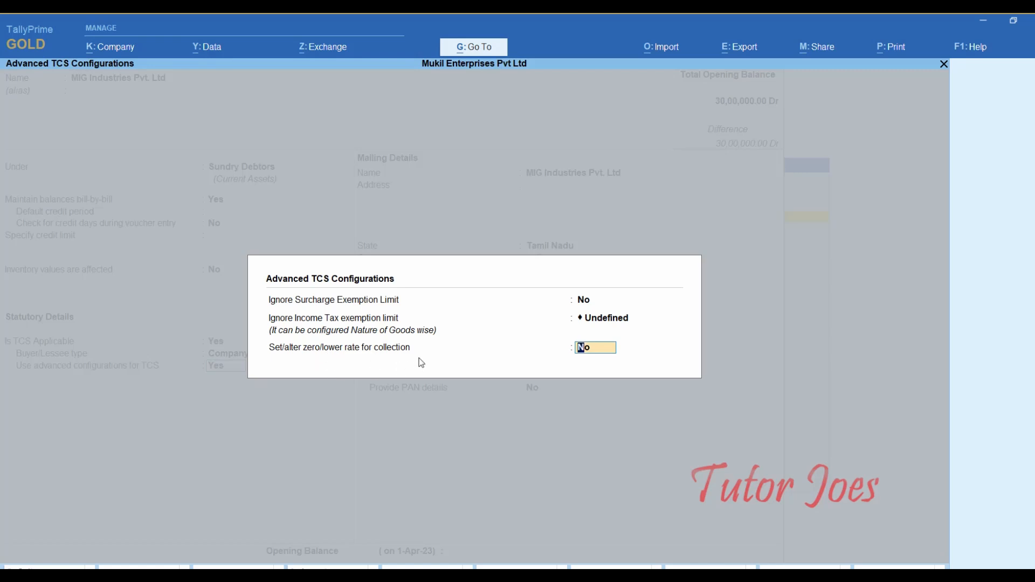
text(y)
key(Return)
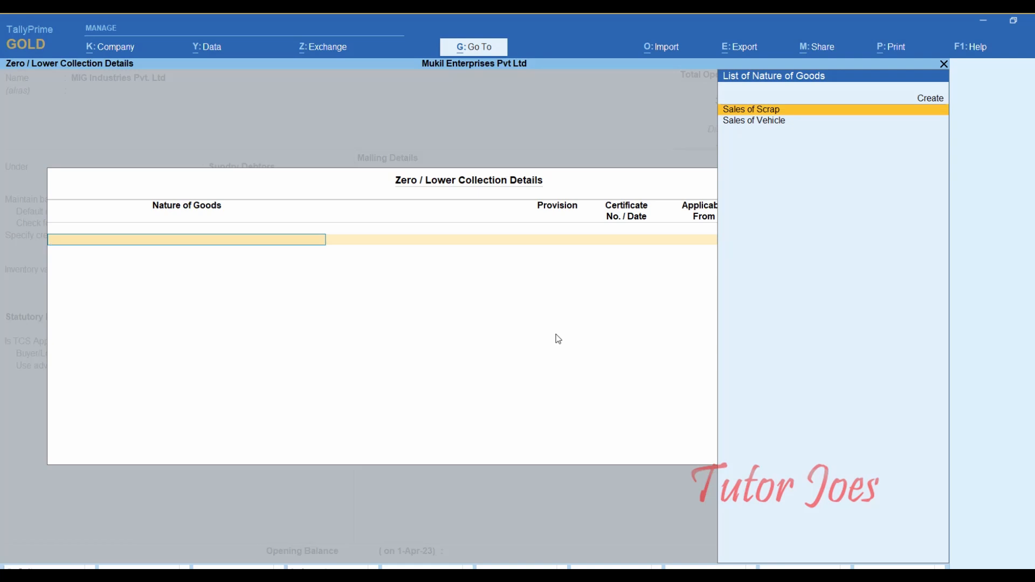
key(Return)
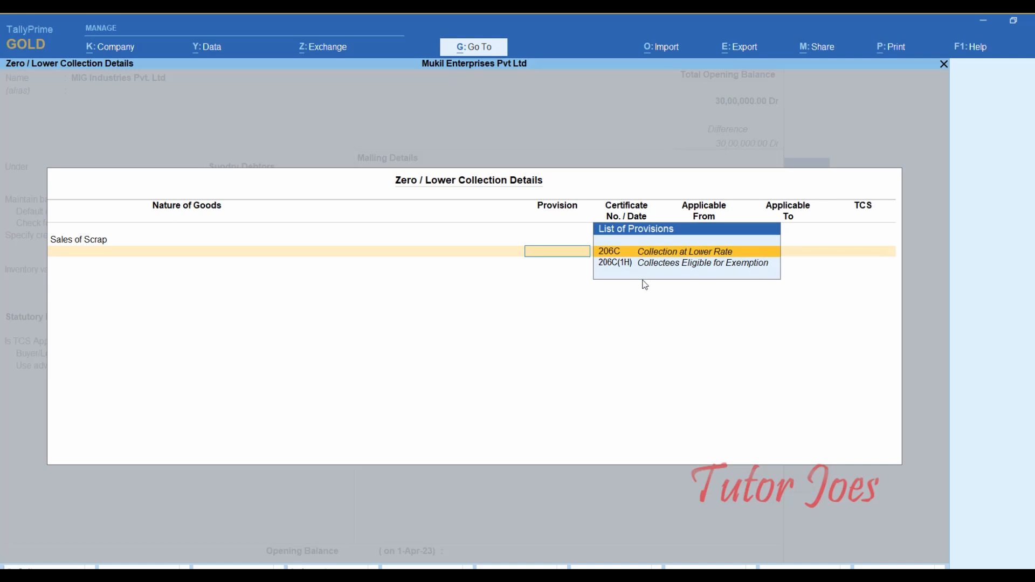
key(Return)
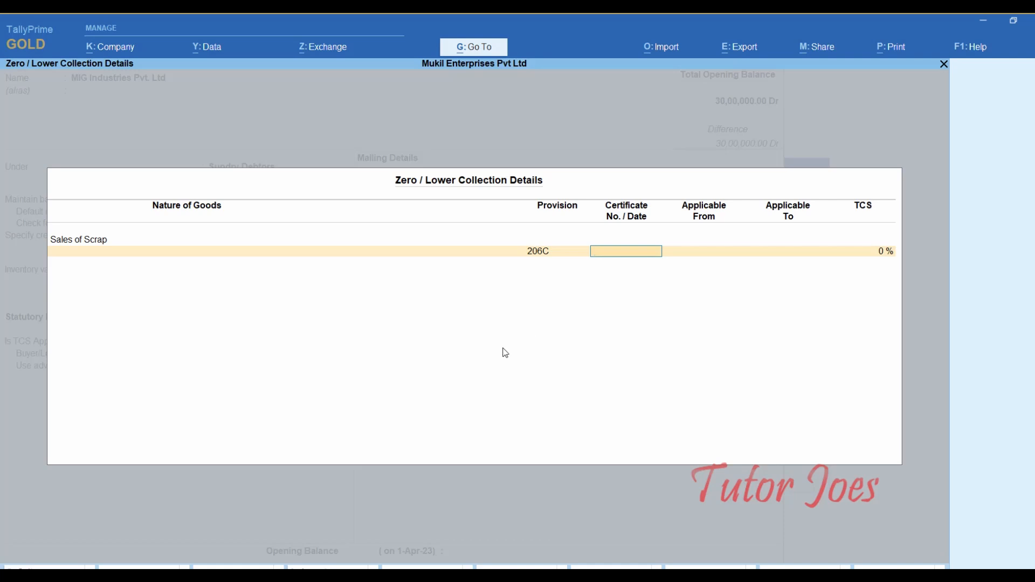
key(alt+Tab)
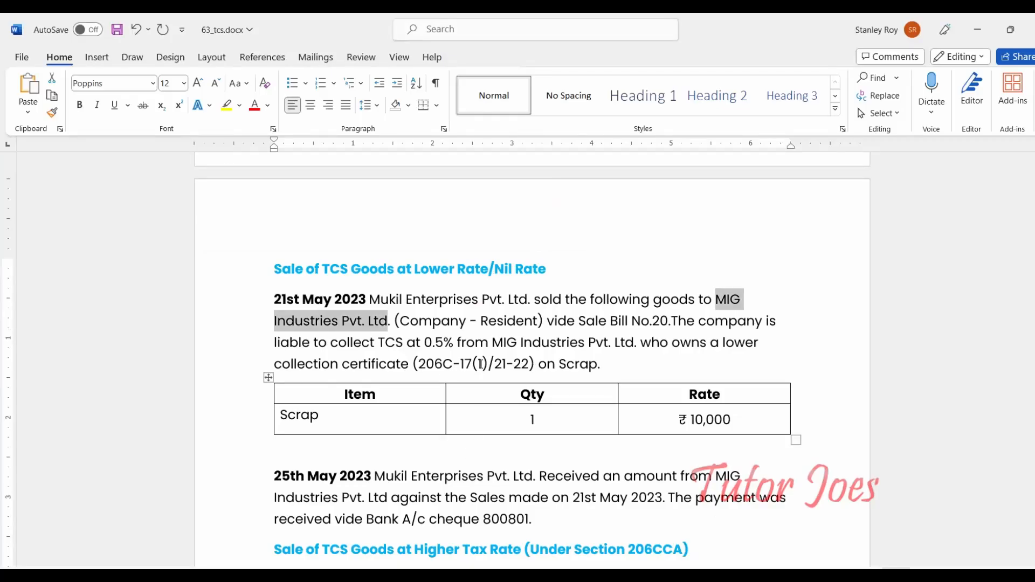
- Correct the certificate number to (206C-17(1)/23-24) and copy it
drag(413, 364, 533, 365)
click(503, 366)
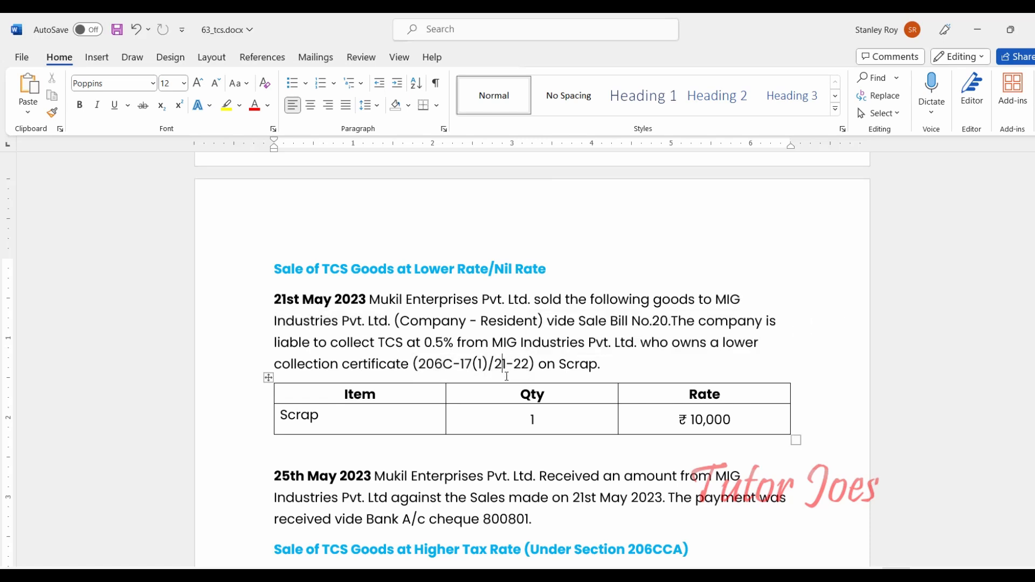
key(Delete)
text(3)
key(Right)
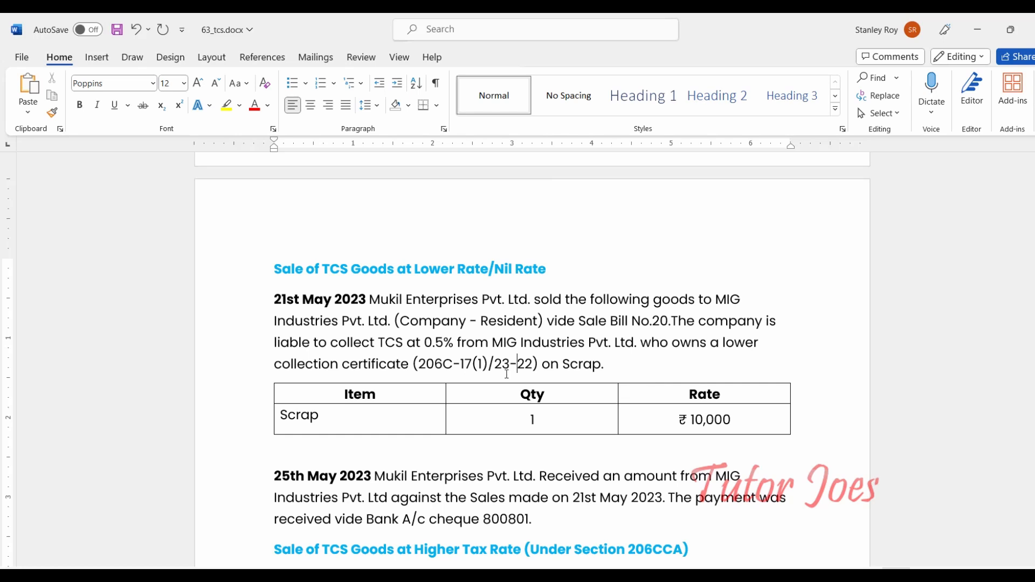
key(Right)
key(Right)
key(BackSpace)
text(4)
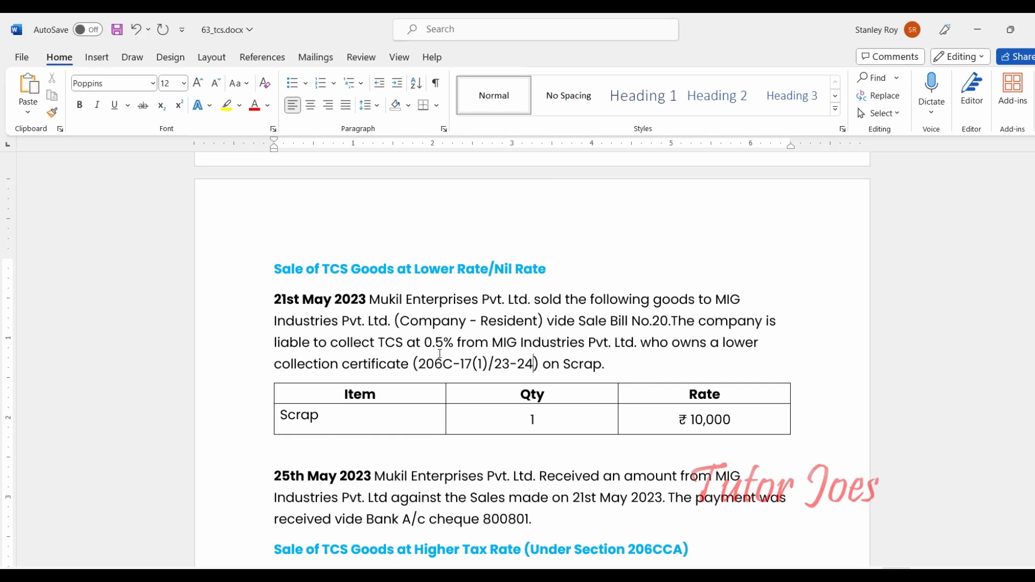
drag(413, 365, 541, 365)
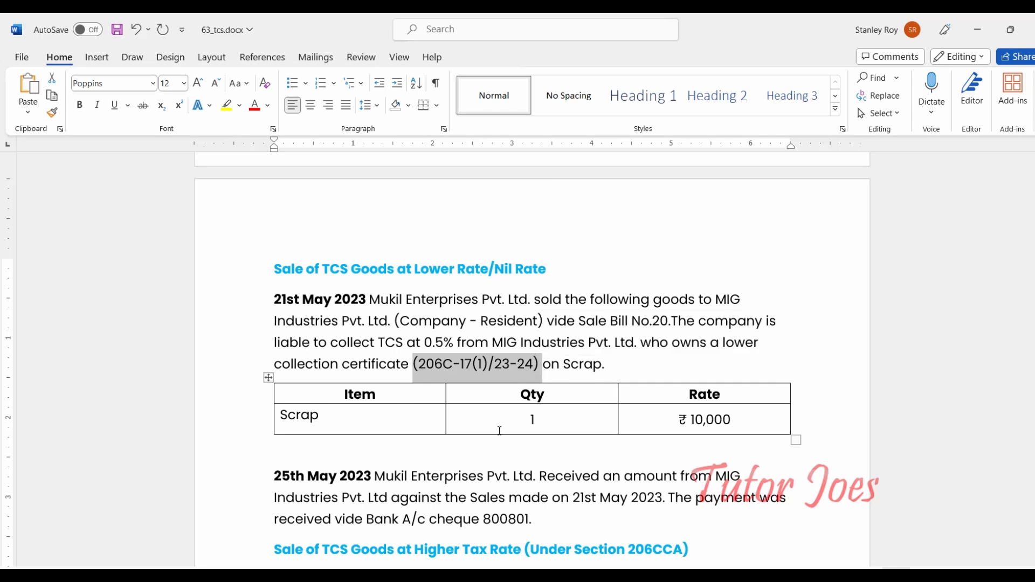
key(alt+Tab)
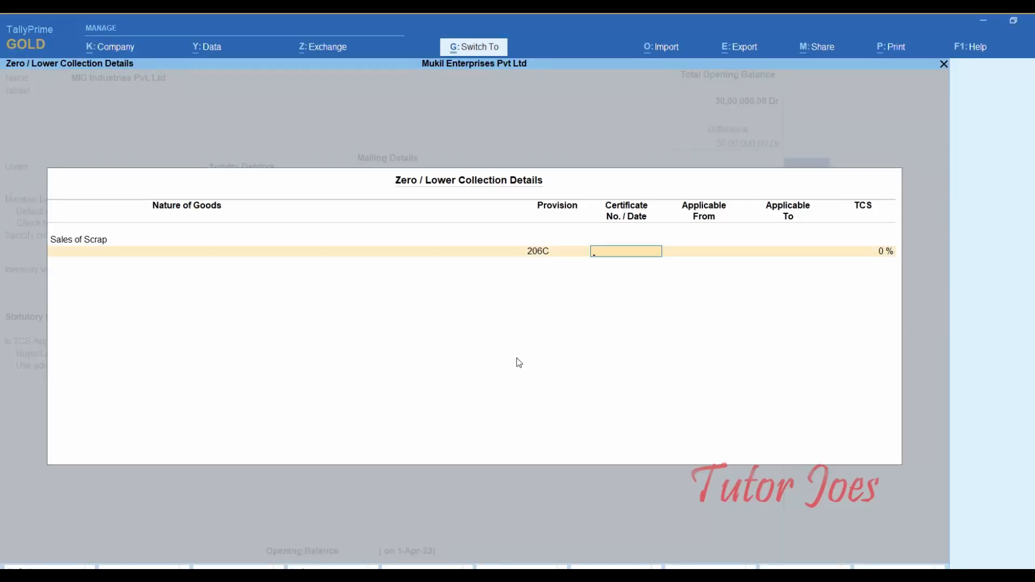
- Paste the certificate number and set the applicable period from 1-4-2023 to 31-3-2024
key(ctrl+alt+v)
key(Return)
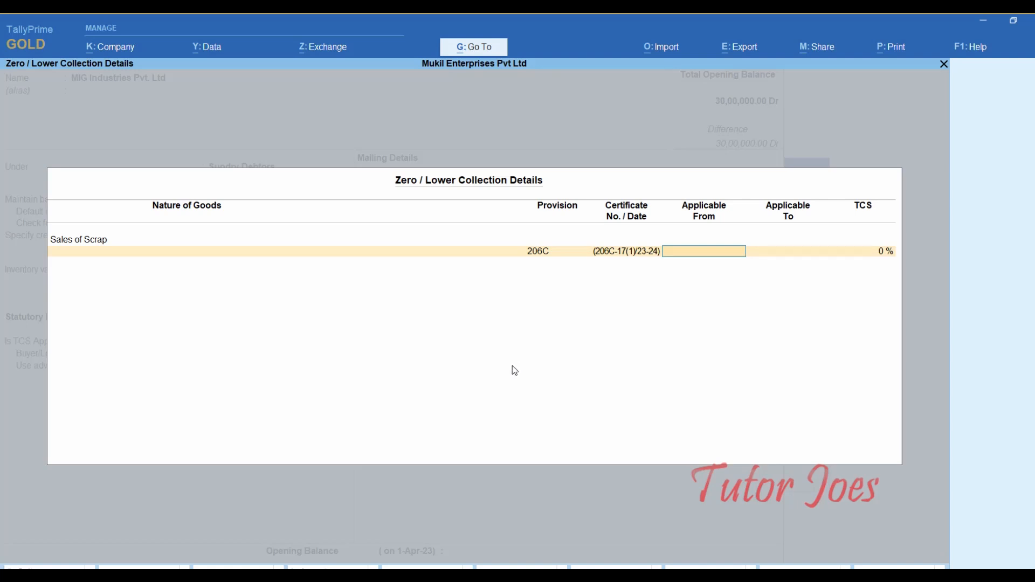
text(1-4)
key(Return)
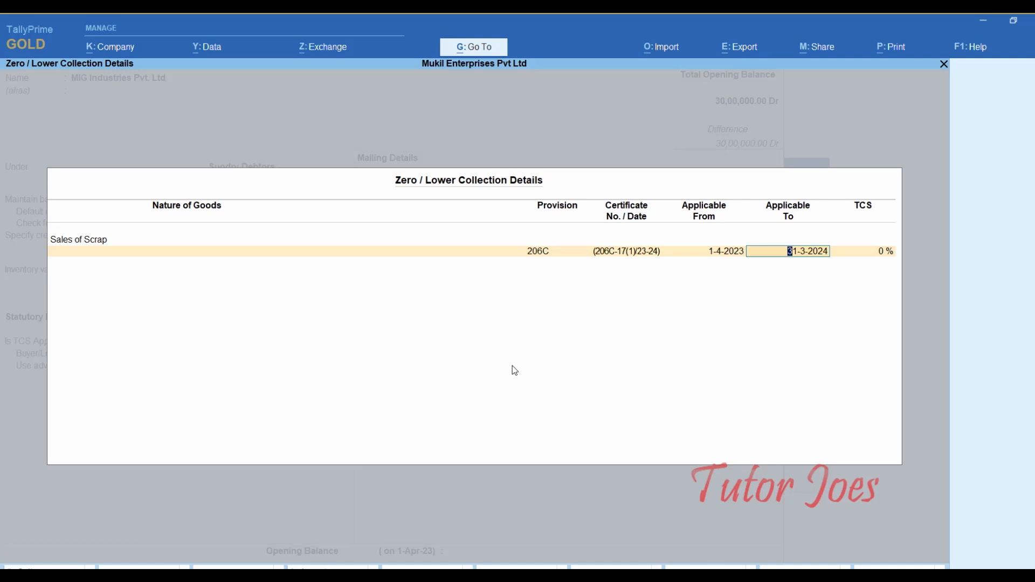
text(0.5)
key(BackSpace)
key(BackSpace)
key(BackSpace)
text(31-3)
key(Return)
- Set the lower TCS rate to 0.50% and close the zero/lower collection details
text(0.)
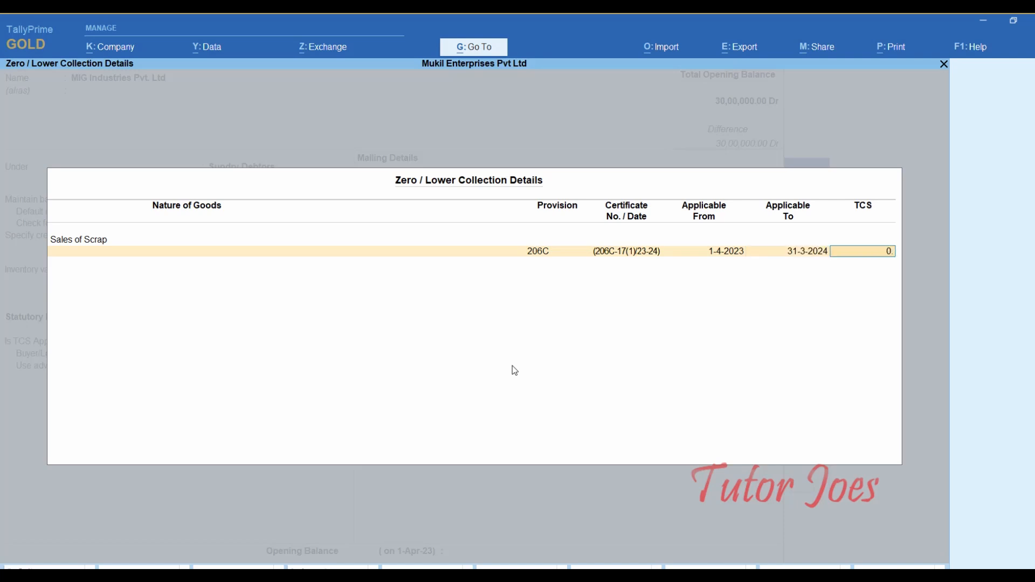
text(5)
key(Return)
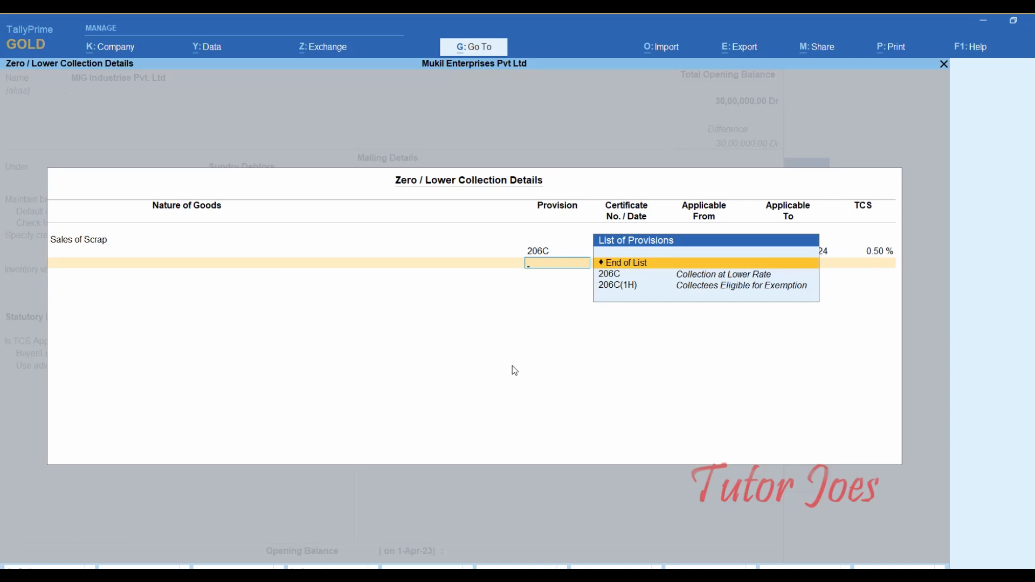
key(Return)
key(Return)
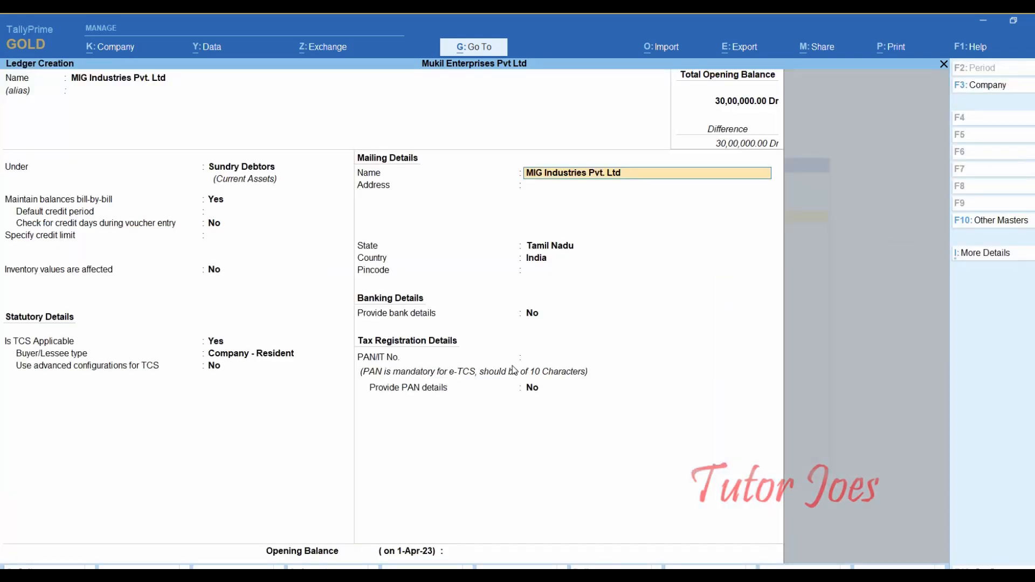
- Enter the company's PAN and save the MIG Industries Pvt. Ltd ledger
key(Return)
key(Return)
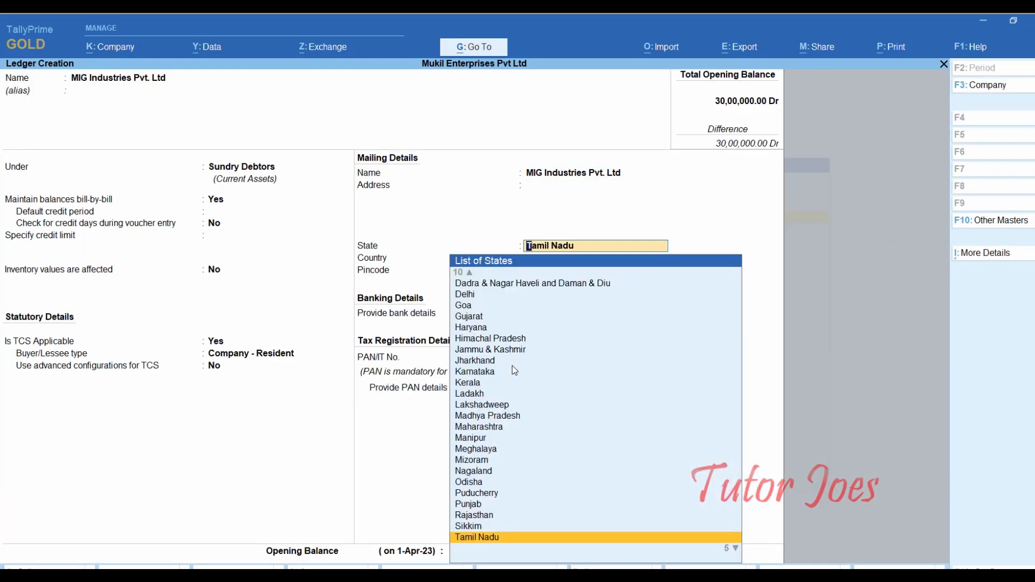
key(Return)
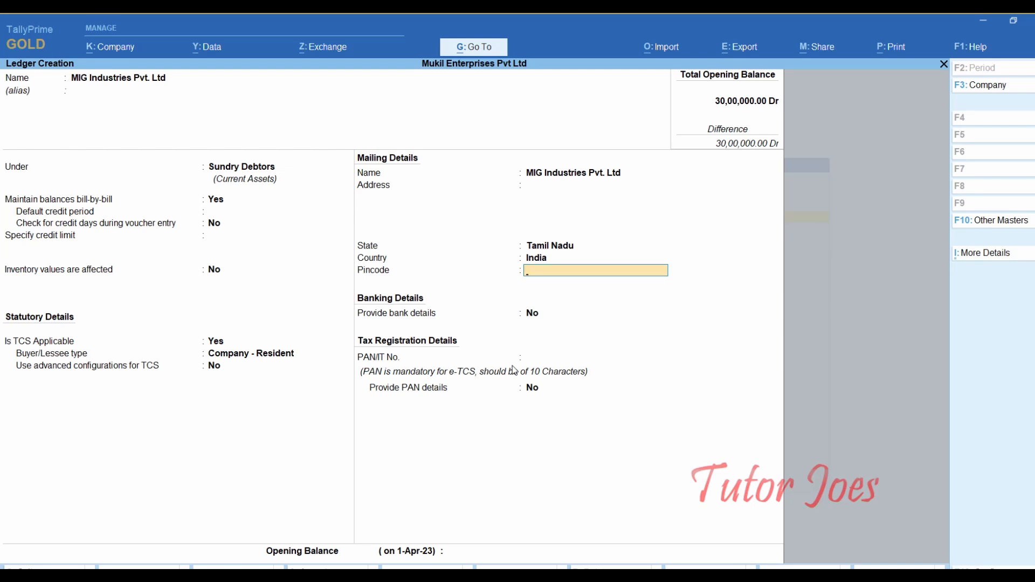
key(Return)
key(Return)
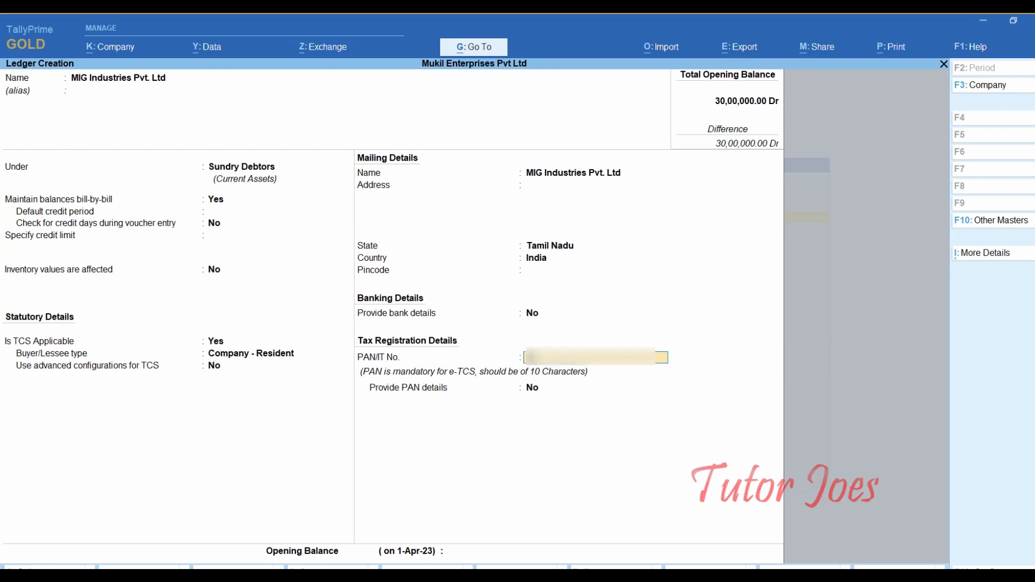
text(AAACM1234)
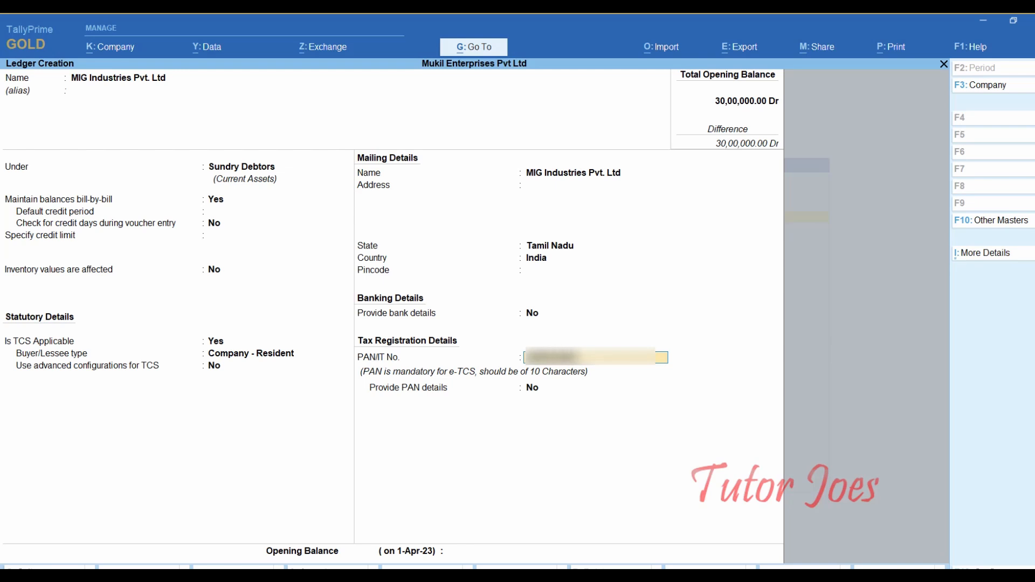
text(K)
key(Return)
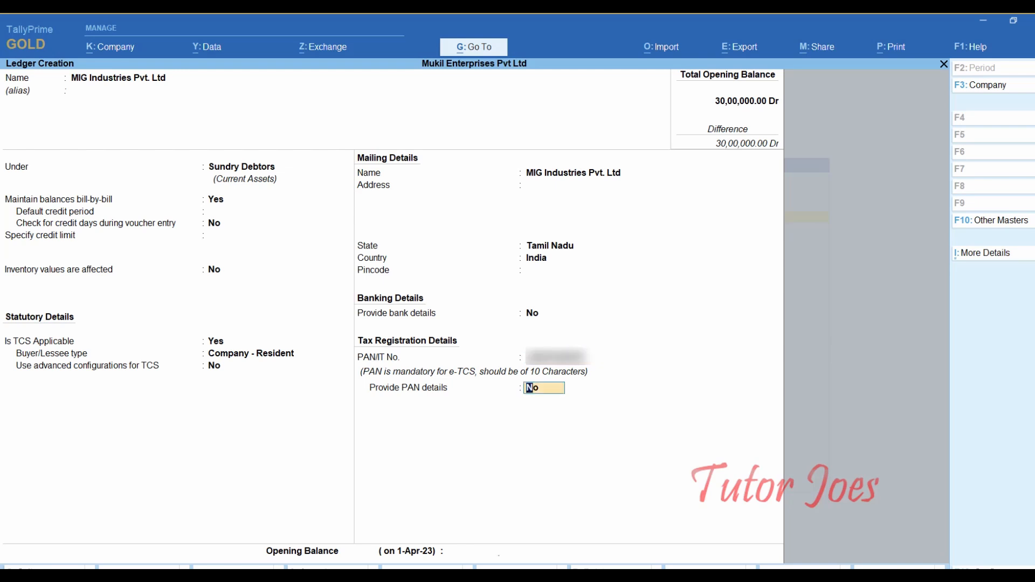
key(Return)
key(Return)
key(y)
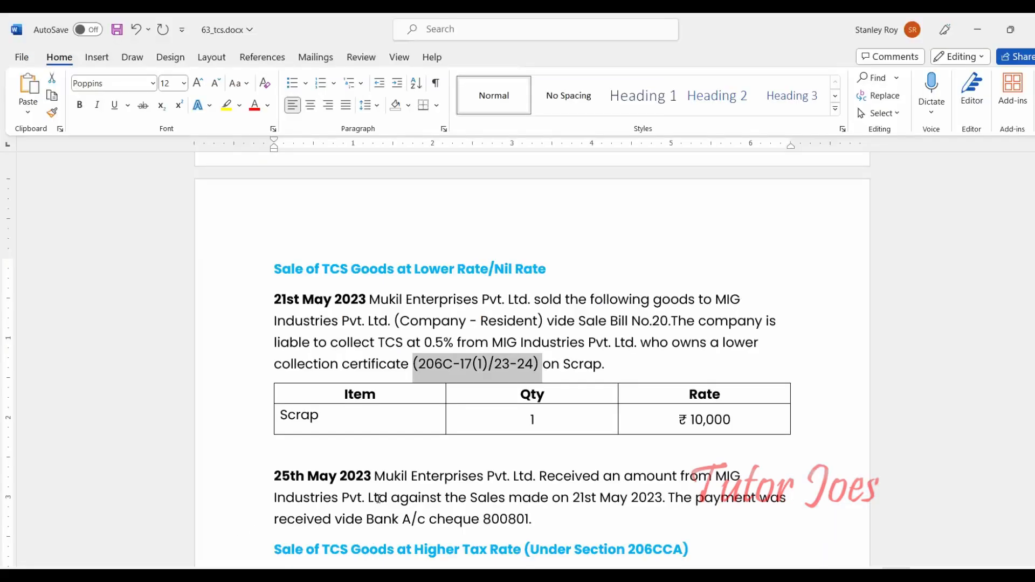
- Leave ledger creation and begin a new Unit master
scroll(379, 498, down, 3)
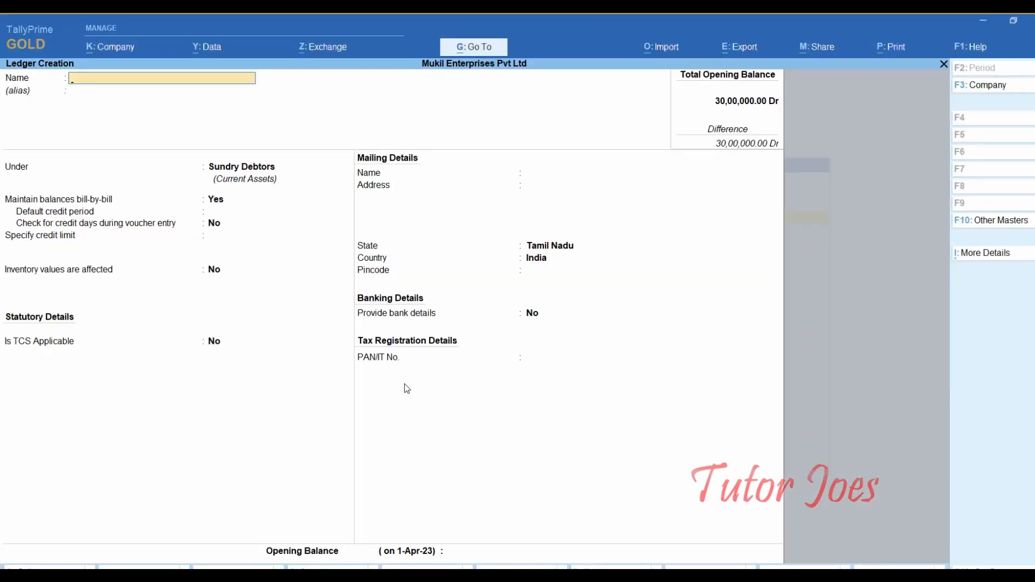
key(Escape)
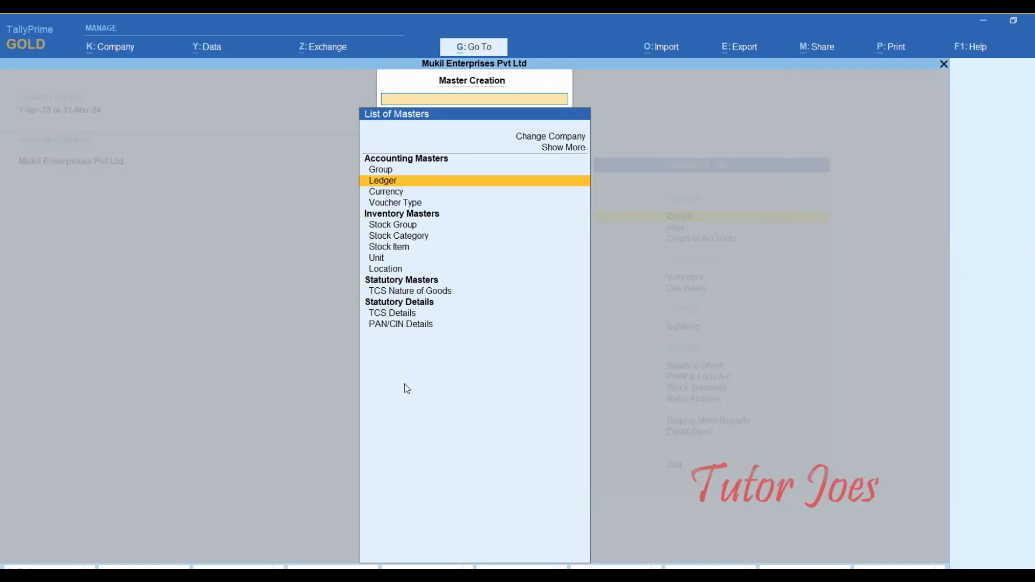
key(Down)
key(Down)
key(Down)
key(Down)
key(Down)
key(Down)
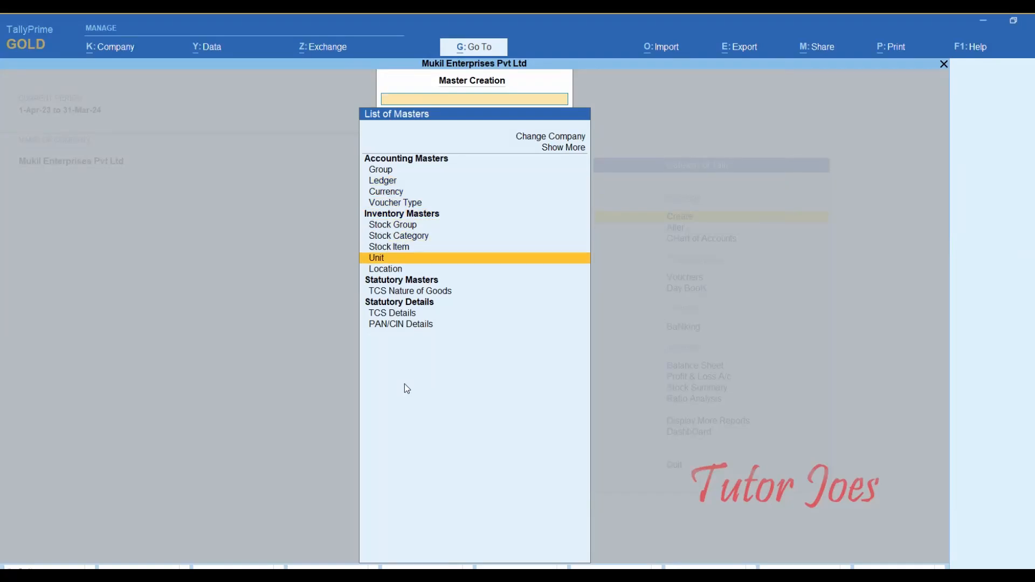
key(Return)
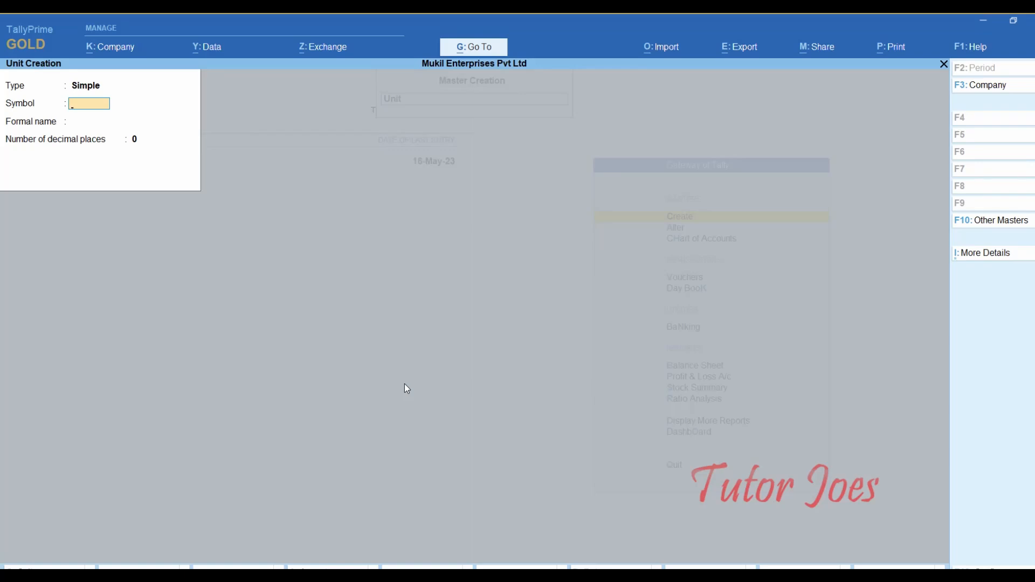
- Save simple unit Ton (formal name Tonne, 2 decimal places) and quit the empty unit form
text(to)
key(BackSpace)
key(BackSpace)
text(Ton)
key(Return)
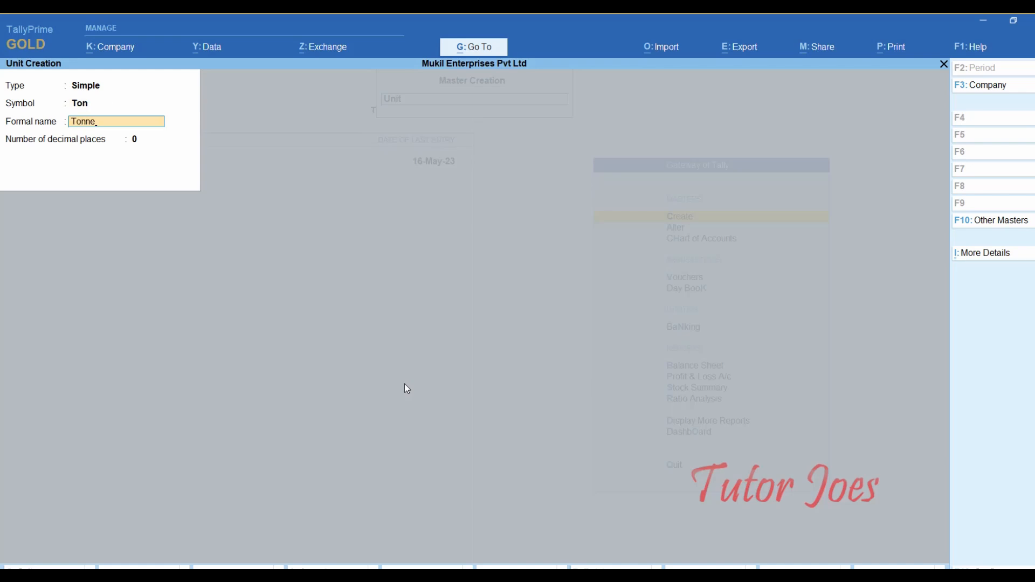
key(Return)
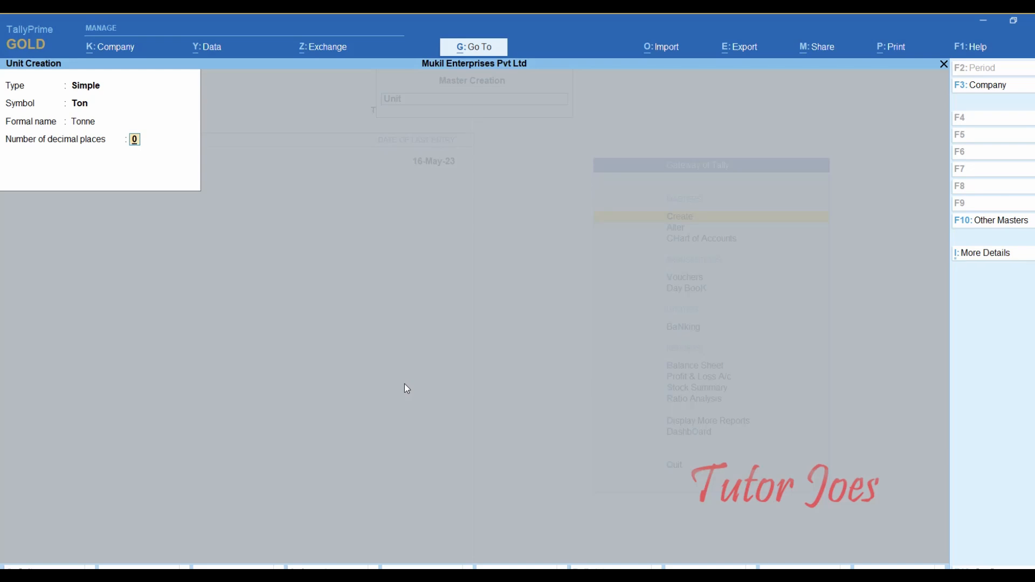
text(2)
key(Return)
key(Return)
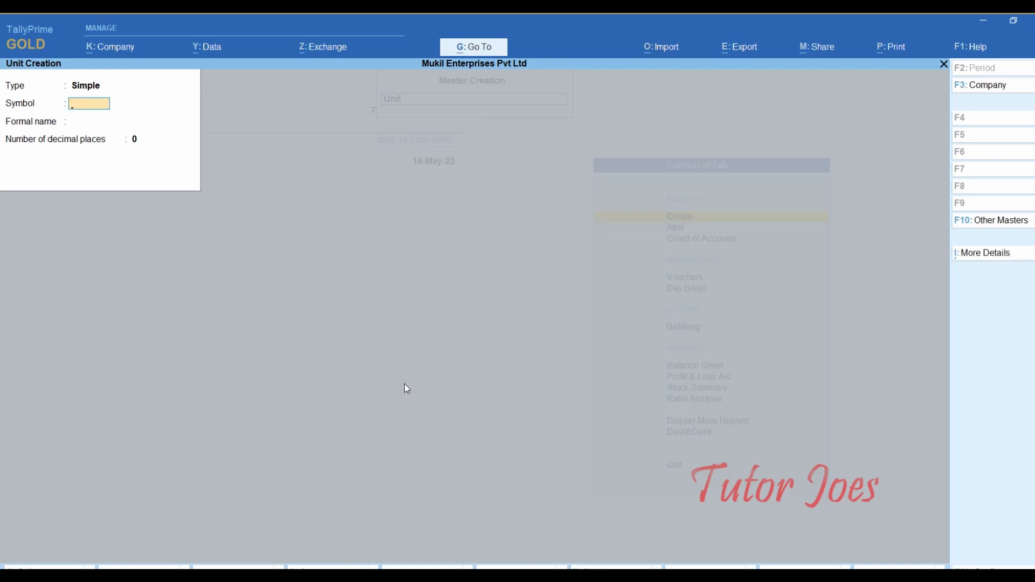
key(Escape)
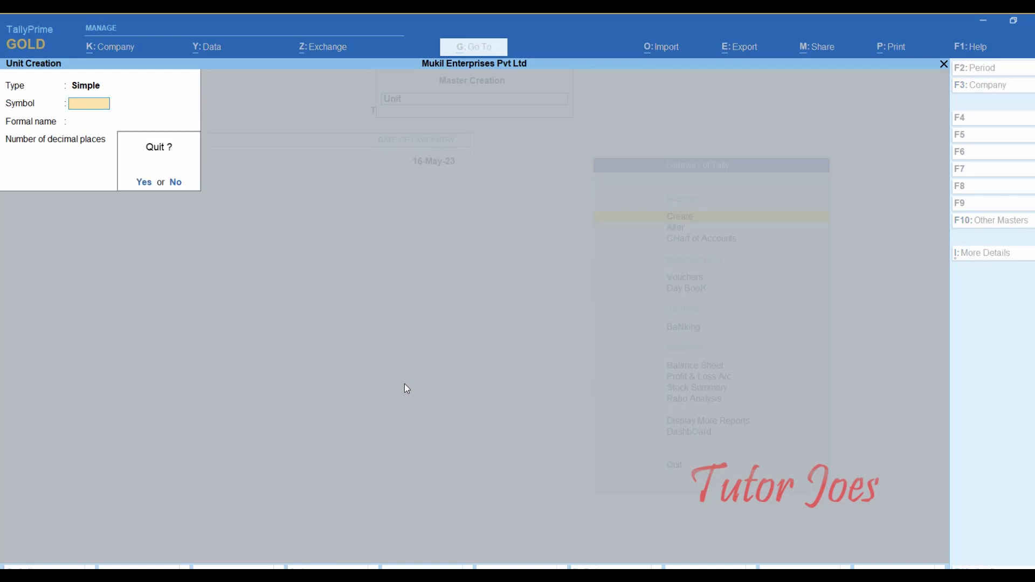
key(Return)
key(Up)
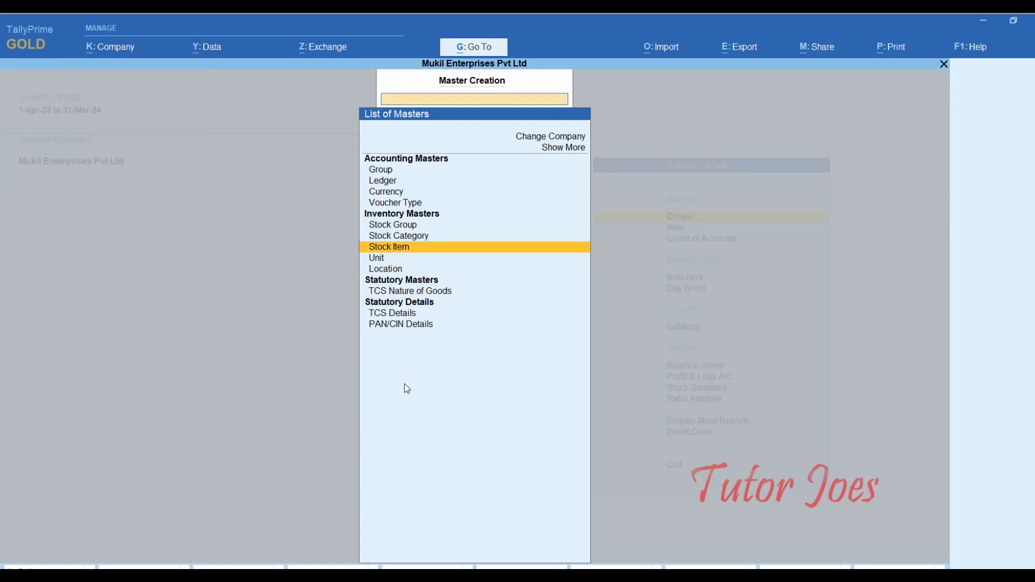
- Create stock item Scrap under Primary with unit Ton, keeping default valuation methods
key(Return)
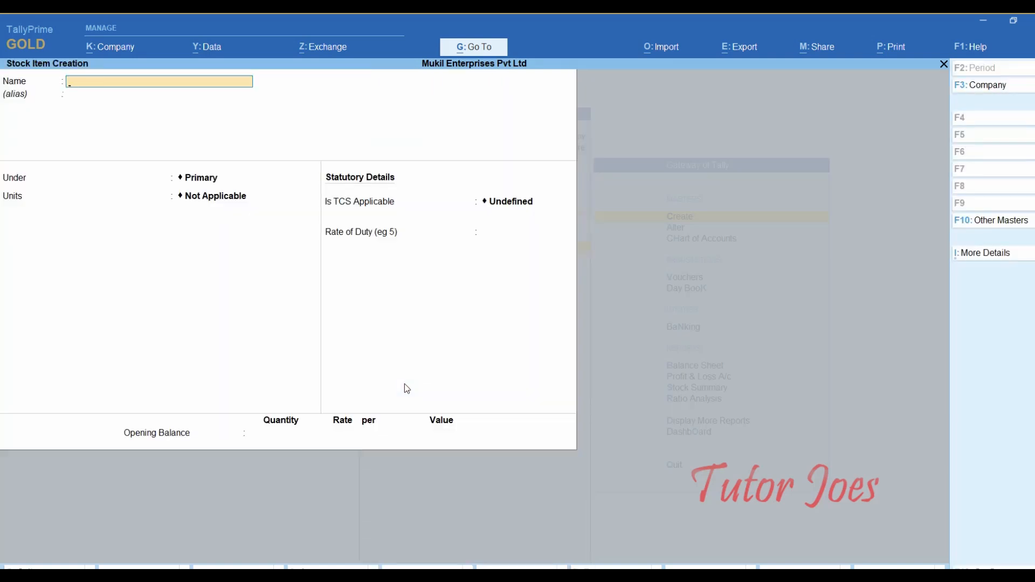
text(Scrap)
key(Return)
key(Return)
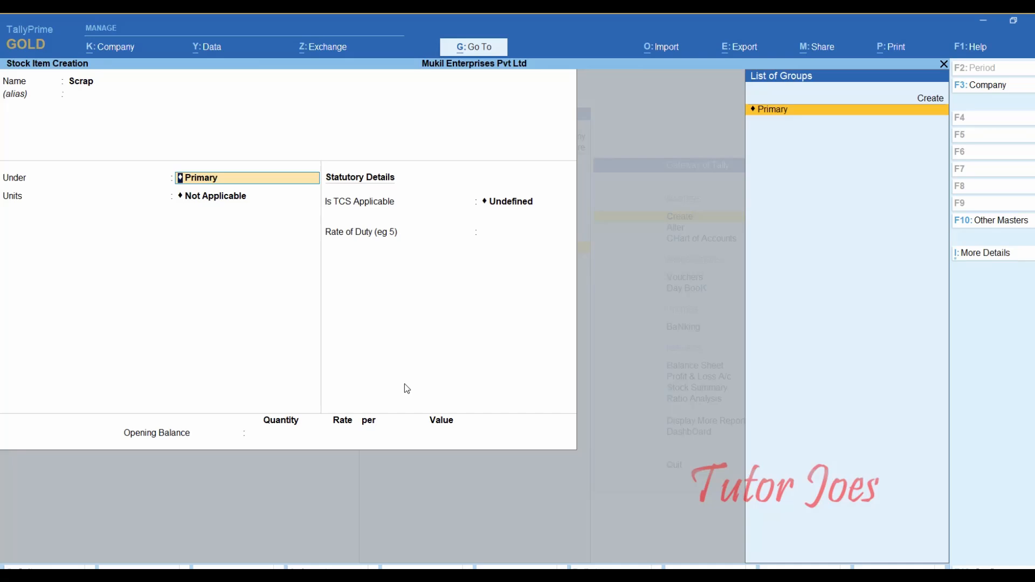
key(Return)
key(Down)
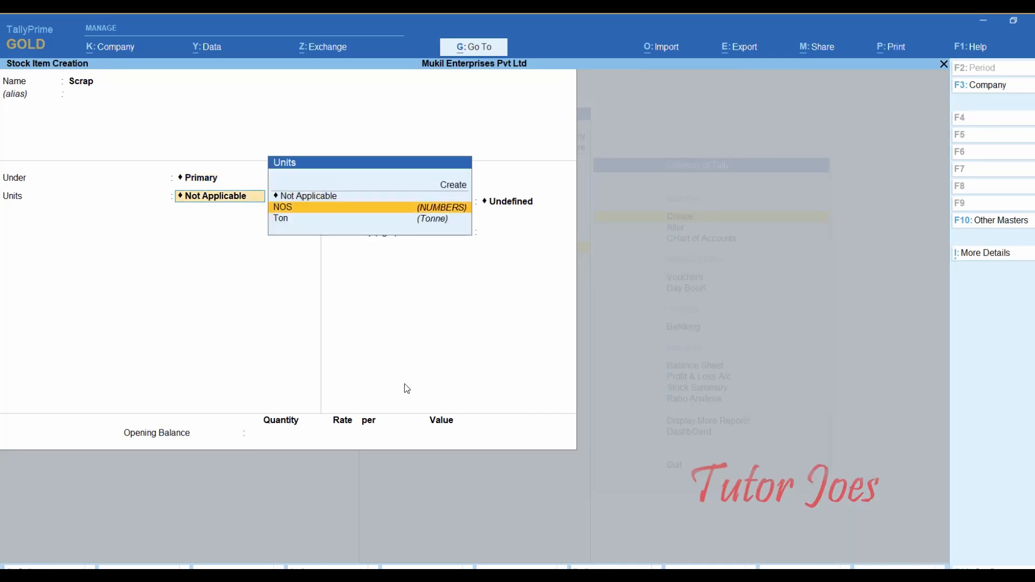
key(Down)
key(Return)
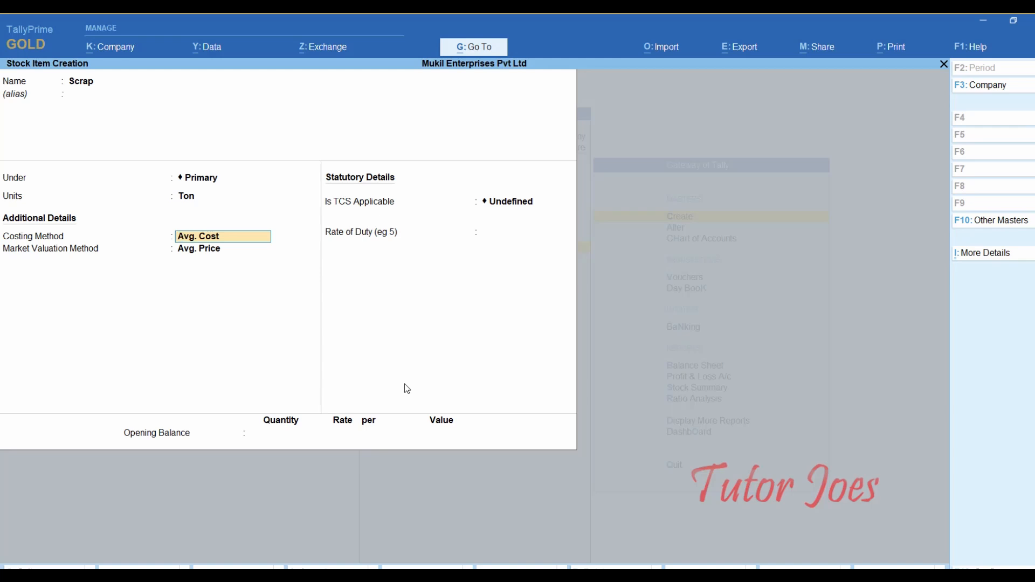
key(Return)
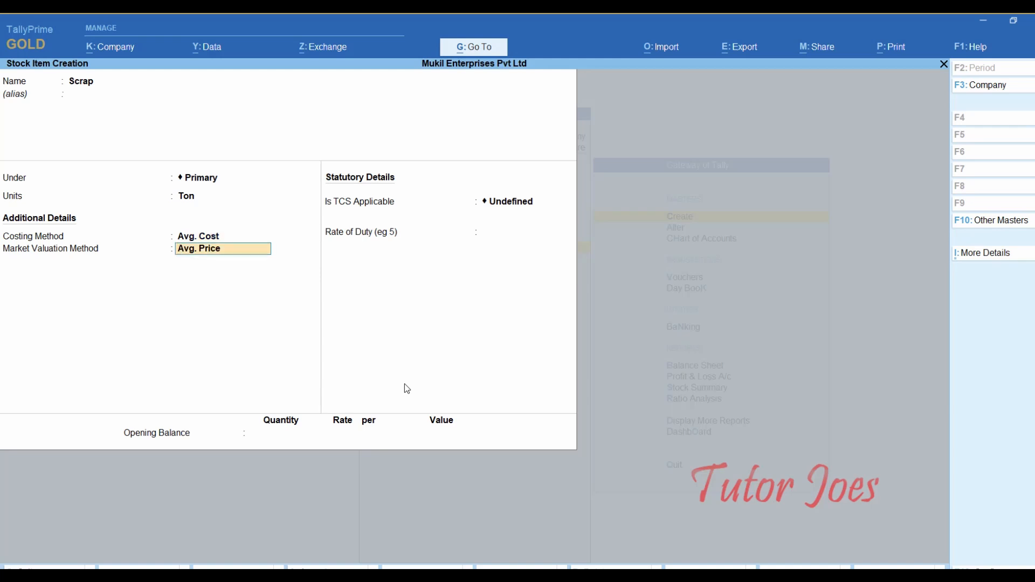
key(Return)
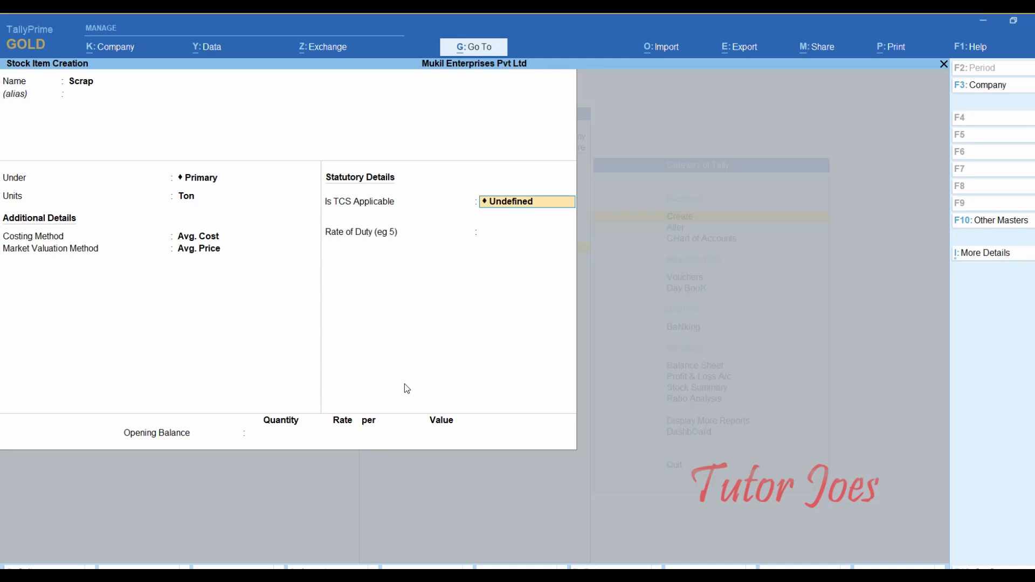
- Make Scrap TCS applicable with nature of goods Sales of Scrap and enter 0.10
text(a)
key(Down)
key(Up)
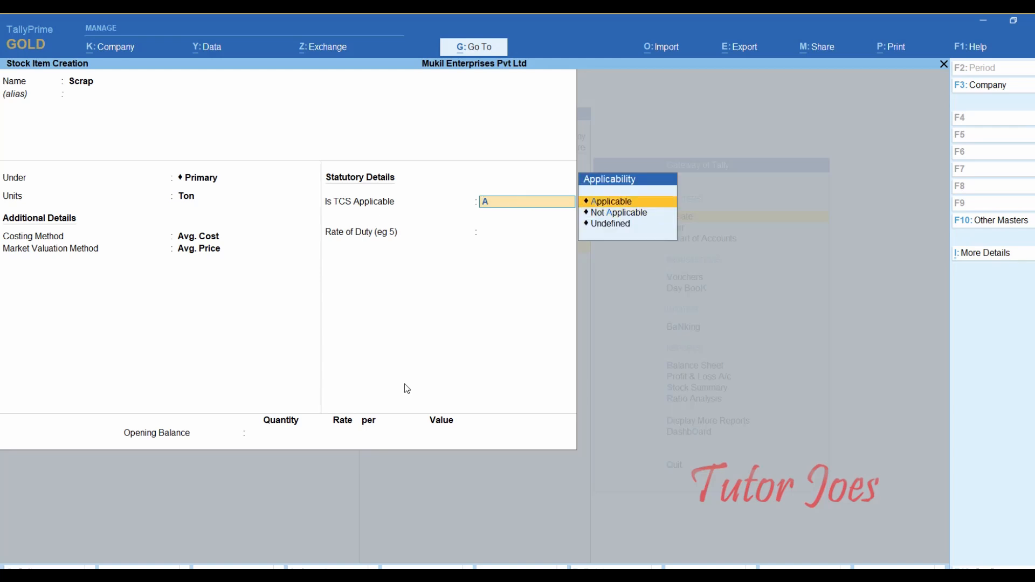
key(Return)
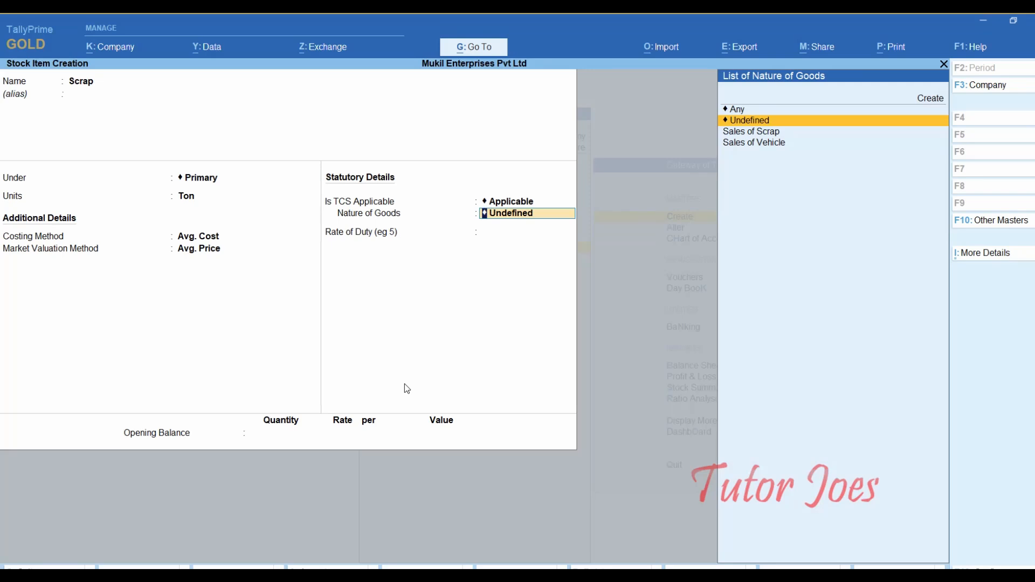
key(Down)
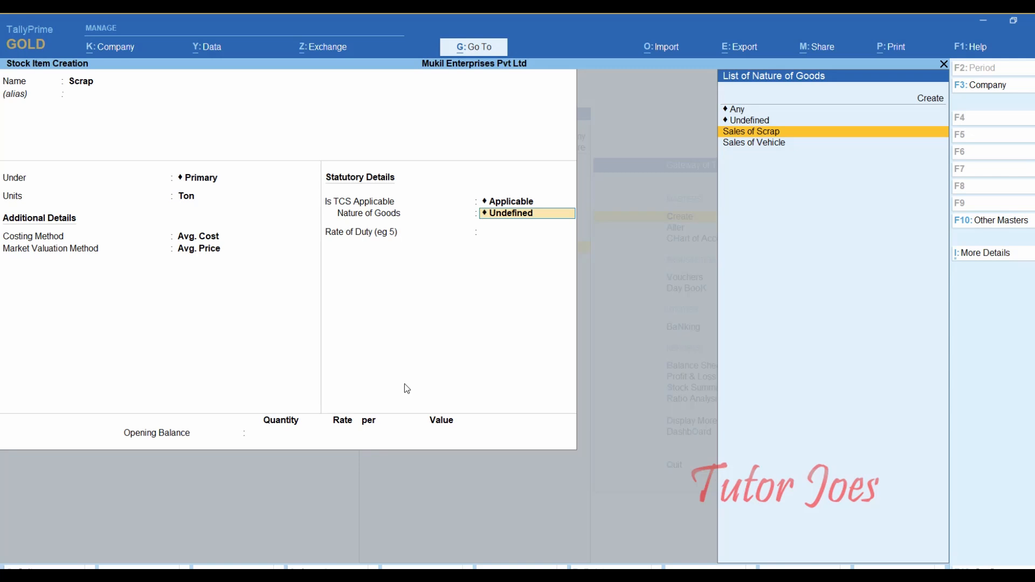
key(Return)
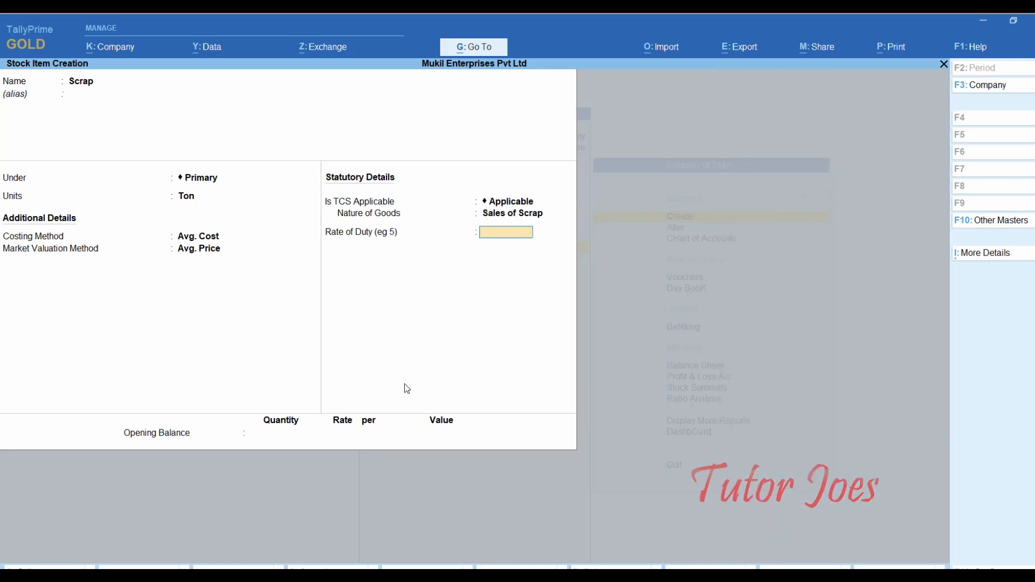
text(0.10)
- Turn on stock item behaviour options through the F12 configuration
key(F12)
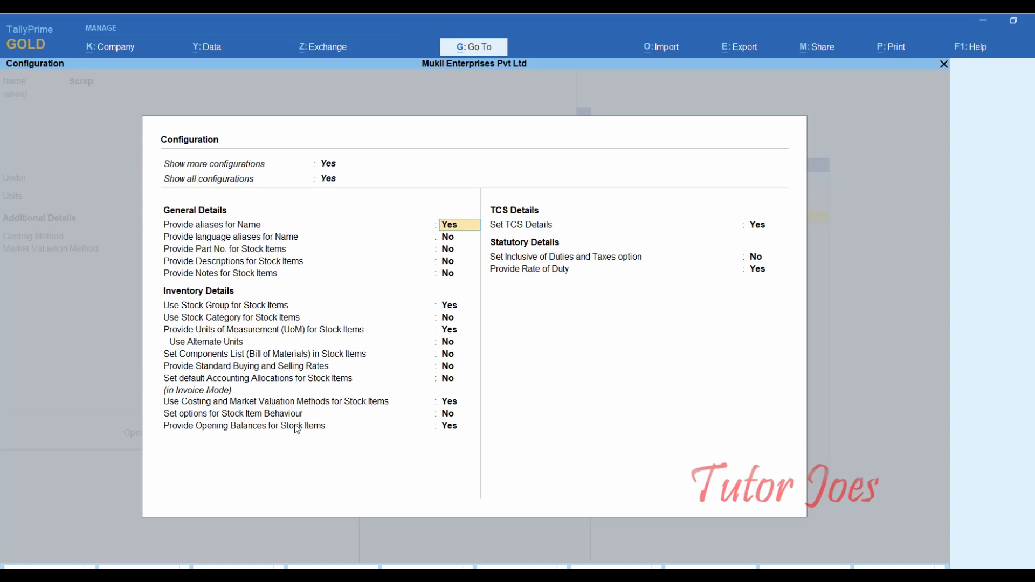
click(446, 416)
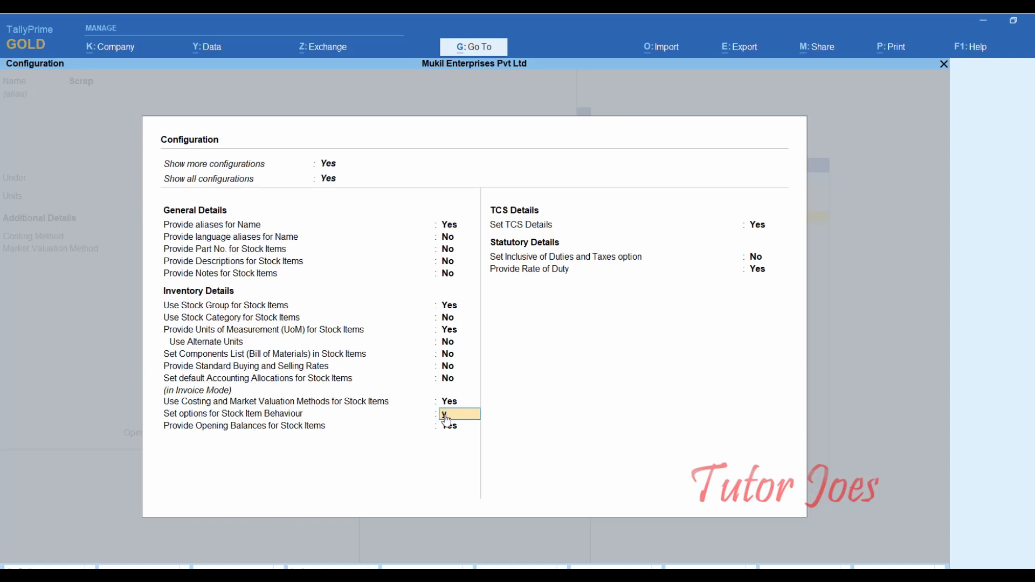
text(y)
key(Return)
key(Return)
key(Return)
key(Return)
key(Return)
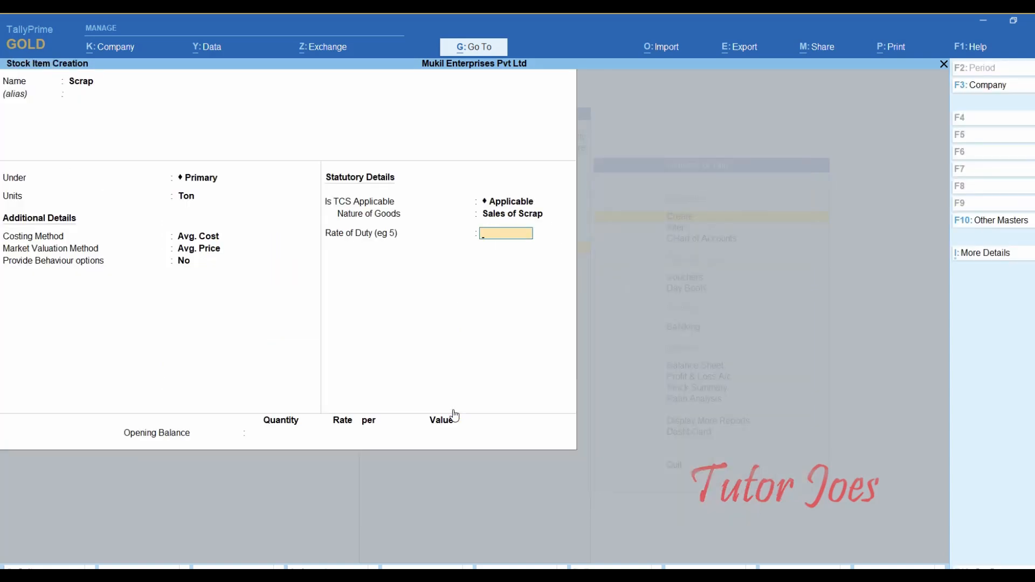
key(BackSpace)
key(BackSpace)
key(BackSpace)
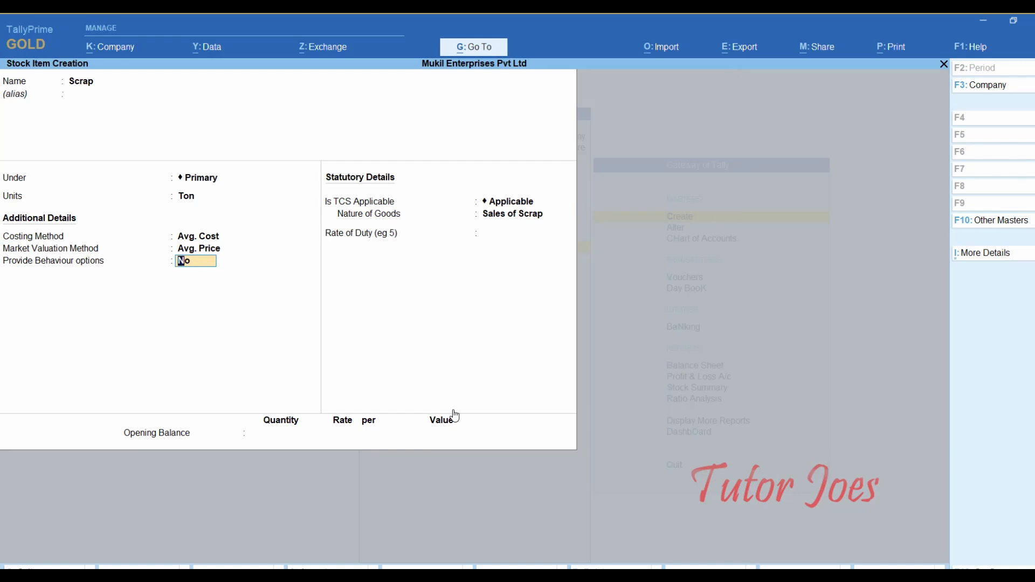
text(y)
key(Return)
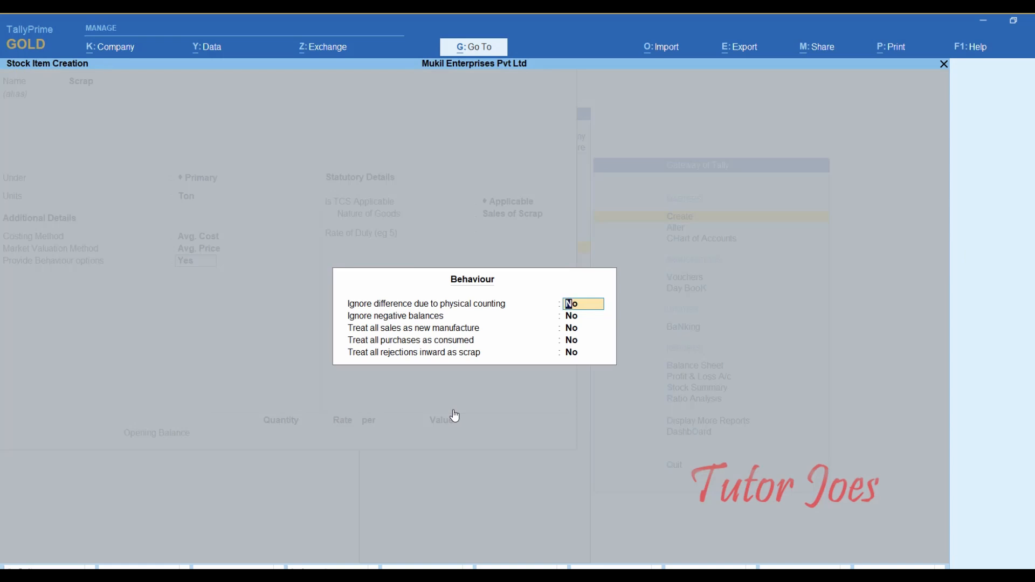
- Set behaviour to ignore negative balances and treat all sales as new manufacture
key(Return)
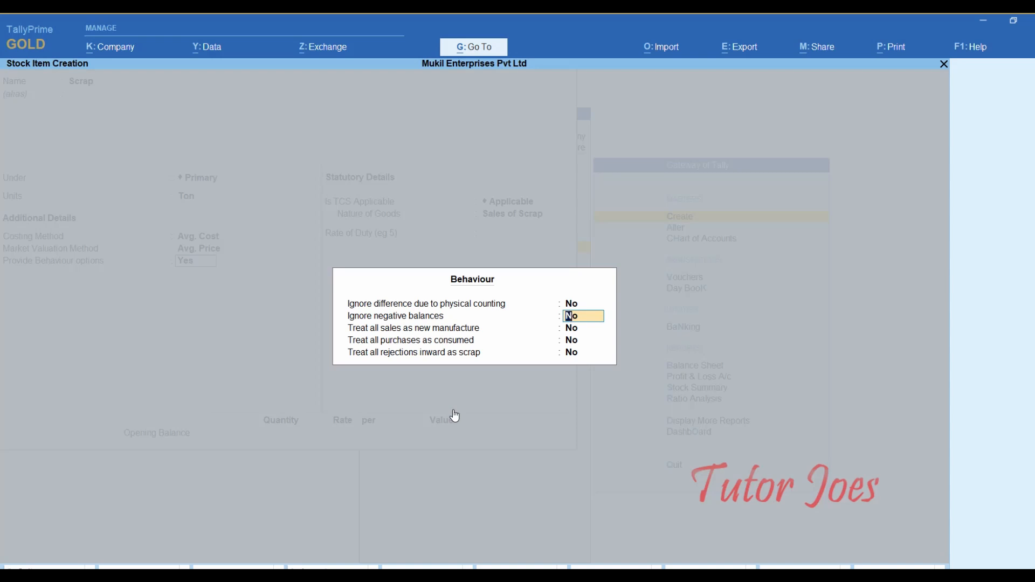
text(y)
key(Return)
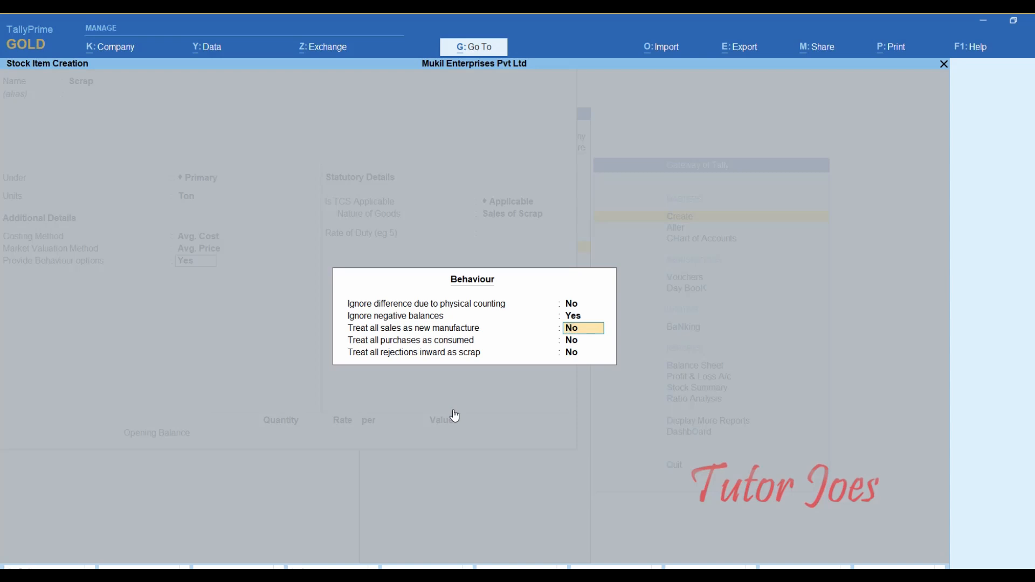
text(y)
key(Return)
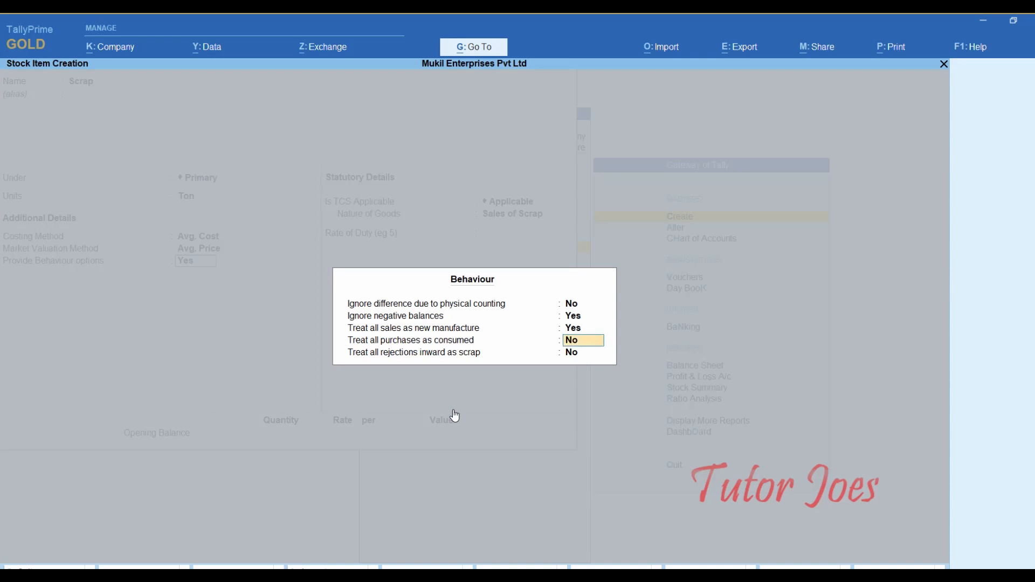
key(Return)
key(Return)
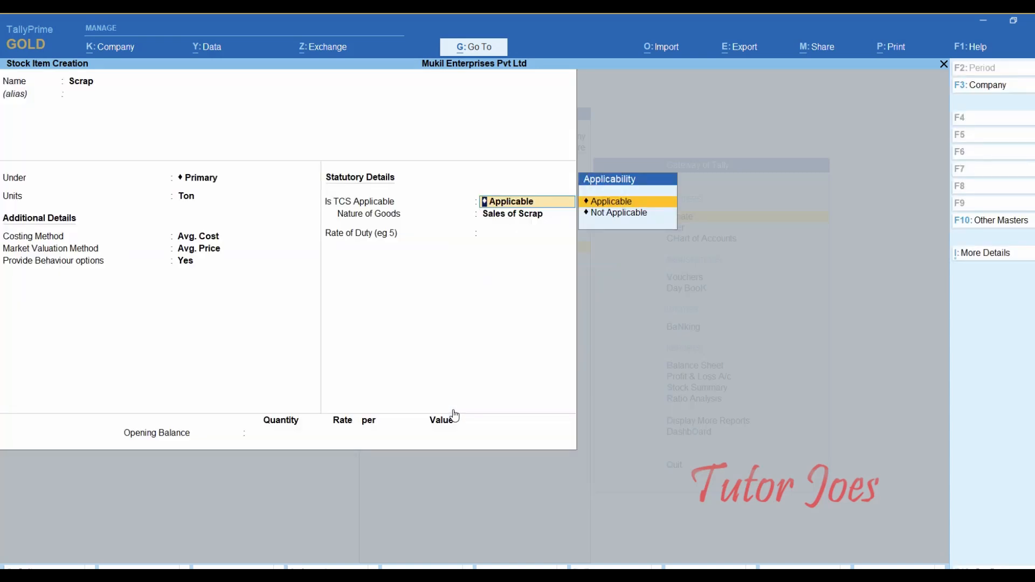
key(Return)
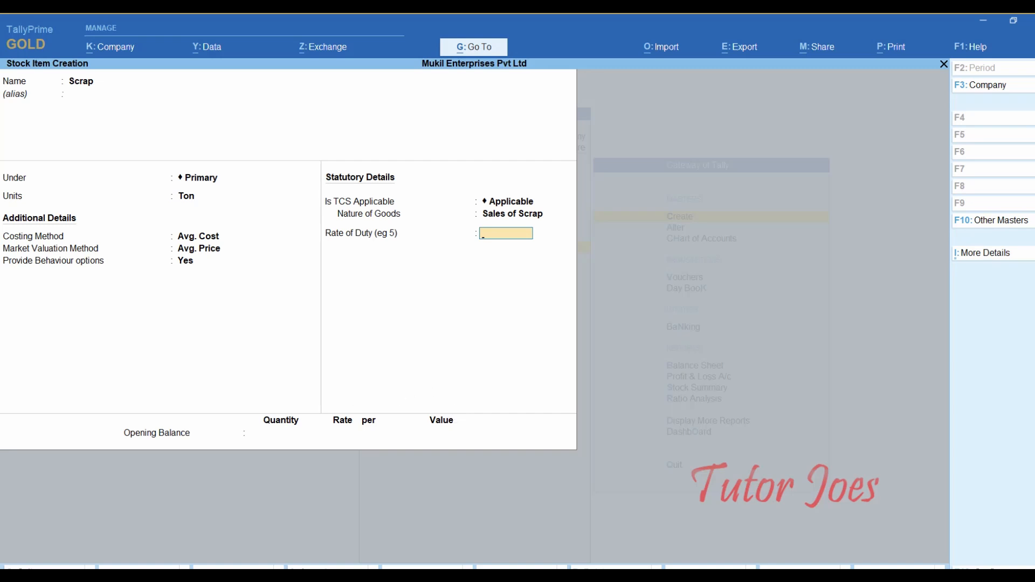
- Save the Scrap stock item with a rate of duty of 1 and leave the blank form
key(Return)
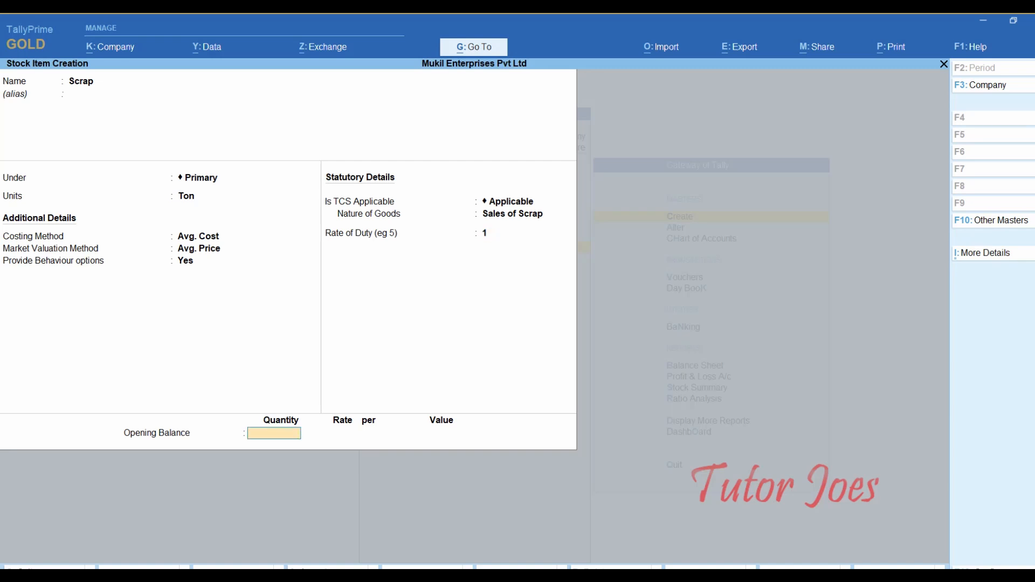
key(Return)
key(Return)
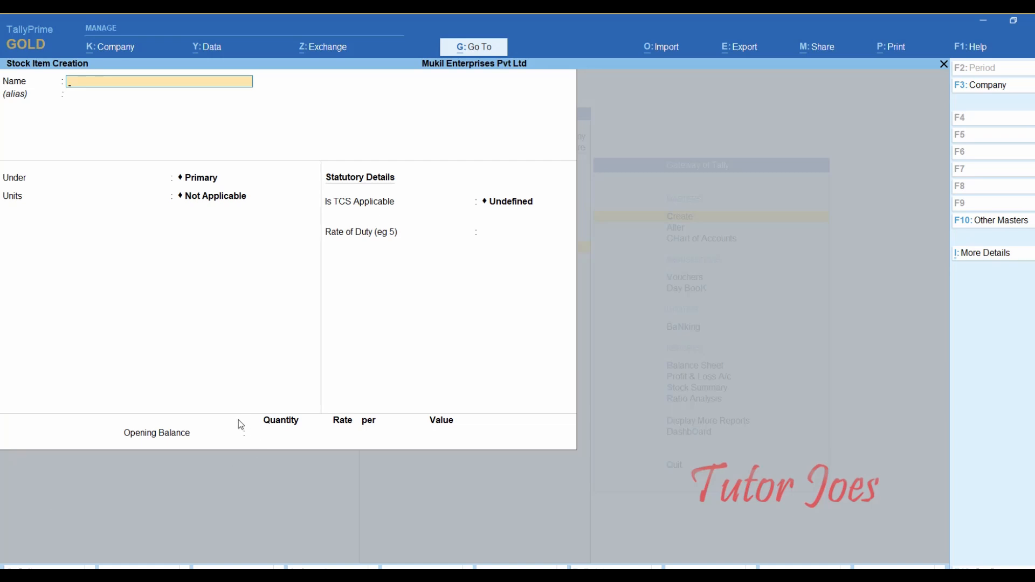
key(Escape)
- Quit the stock item form and open a new Sales voucher from Voucher Entry
key(Return)
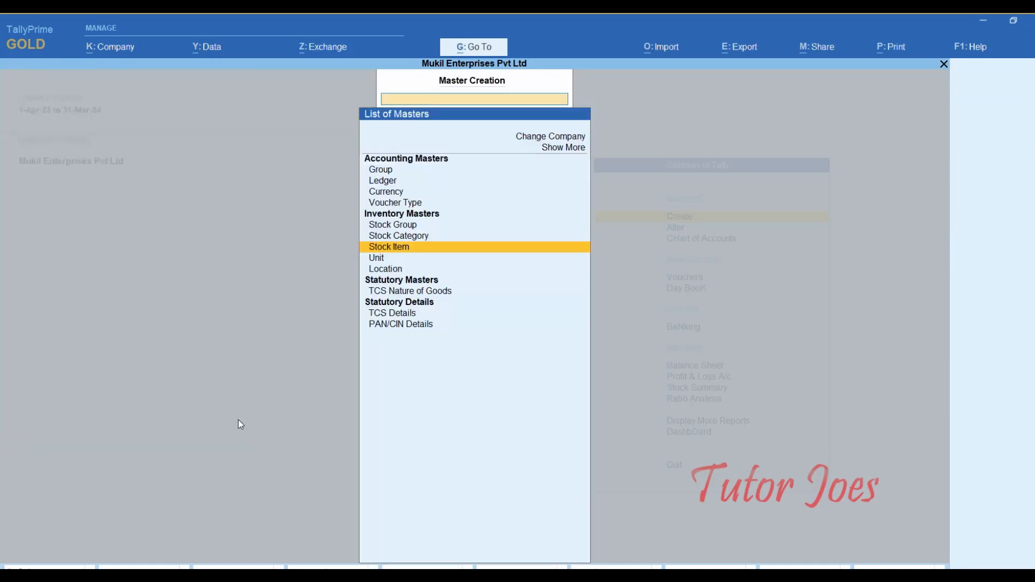
key(Escape)
key(Down)
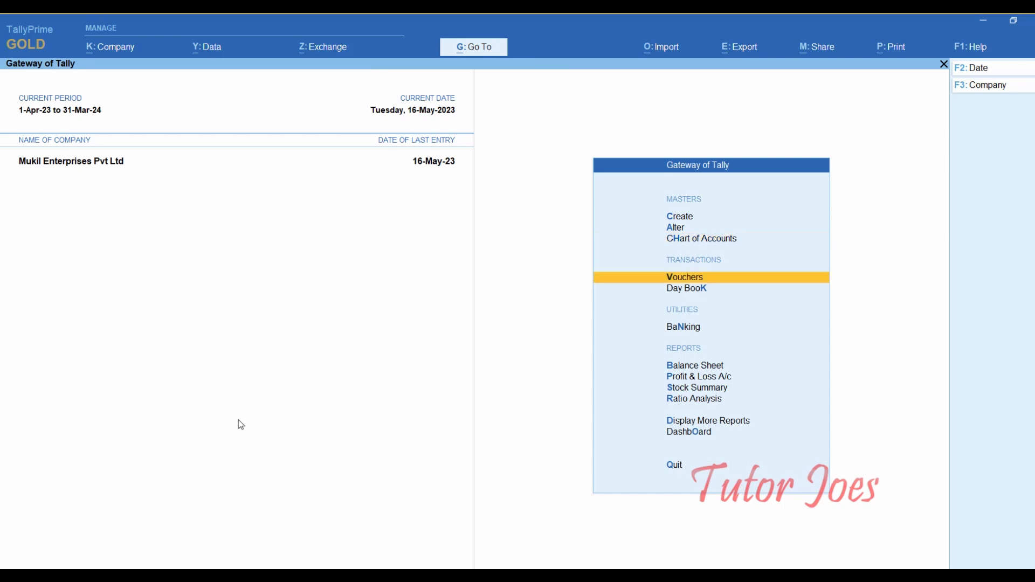
key(Return)
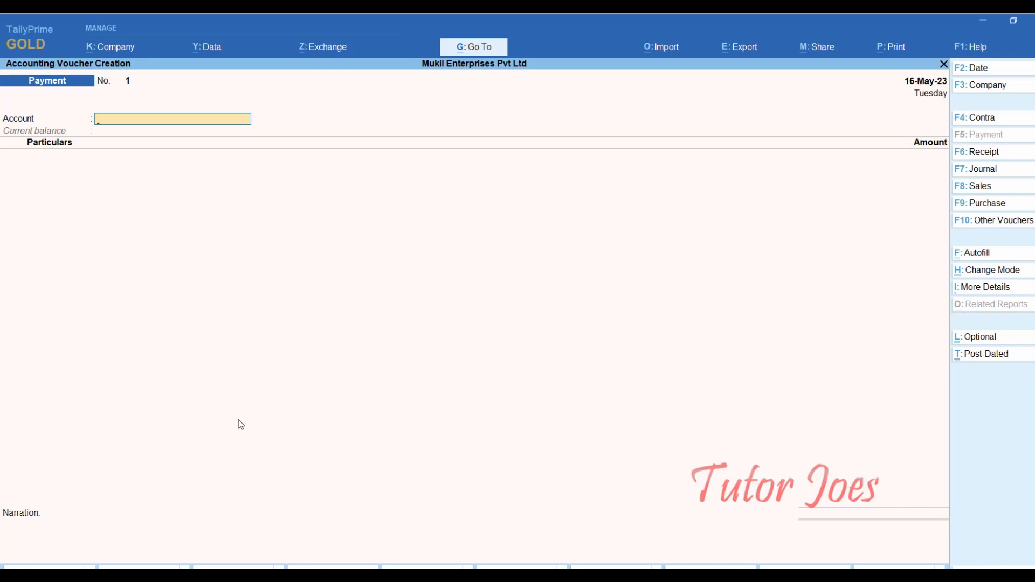
key(F8)
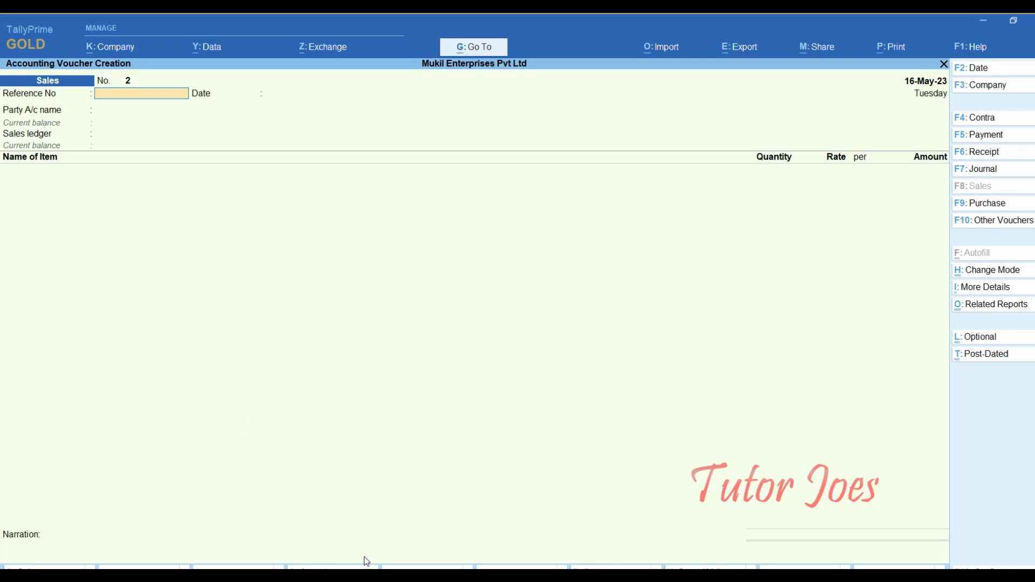
click(377, 573)
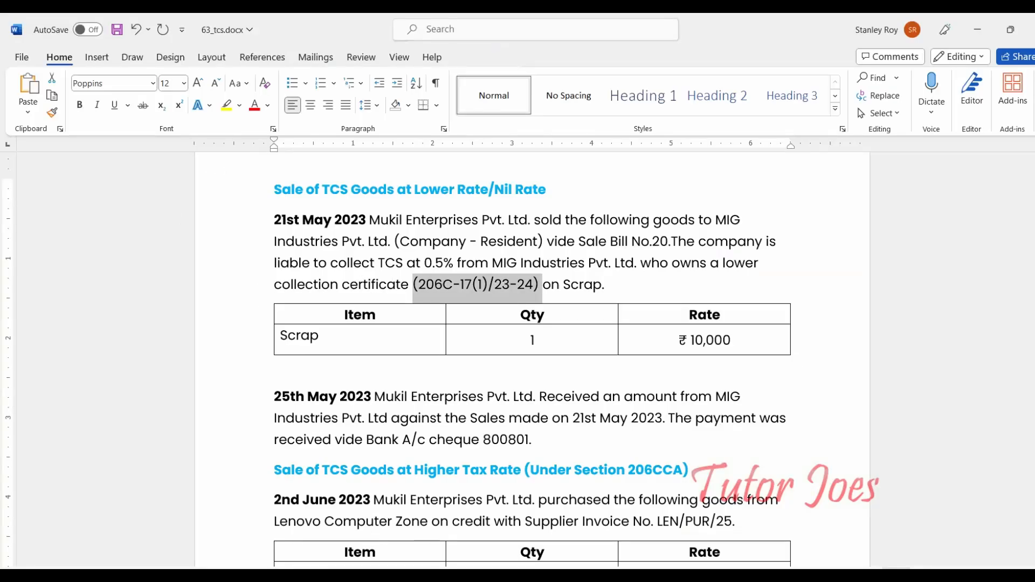
click(410, 573)
- Date the sales voucher 21-May-23 and give it reference number 20
key(F2)
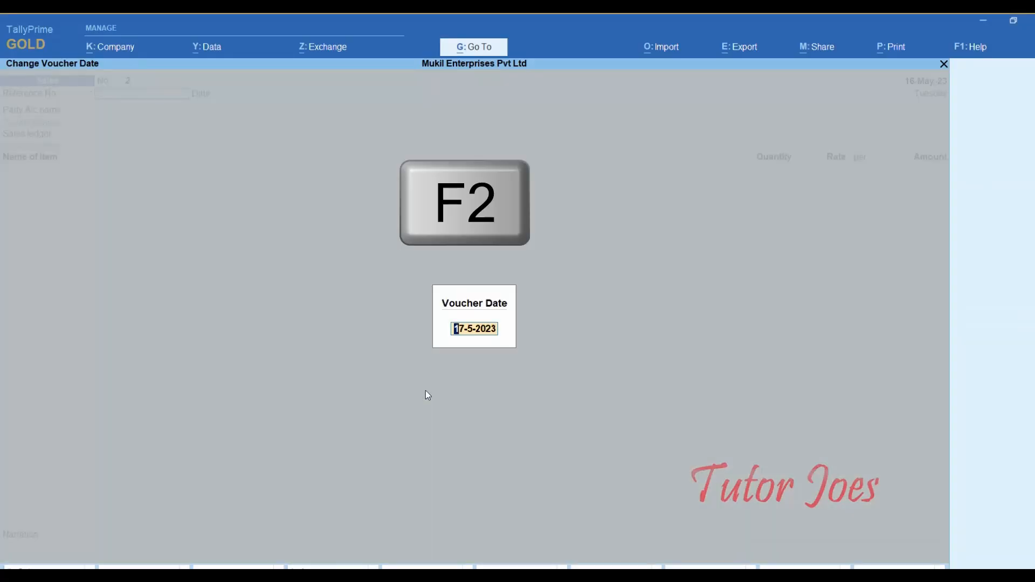
text(21-5)
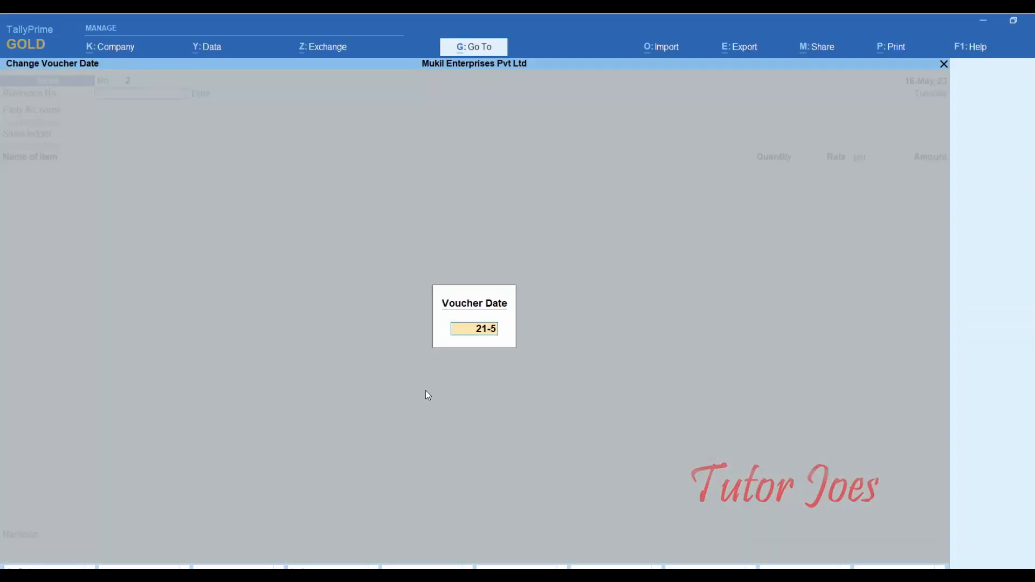
key(Return)
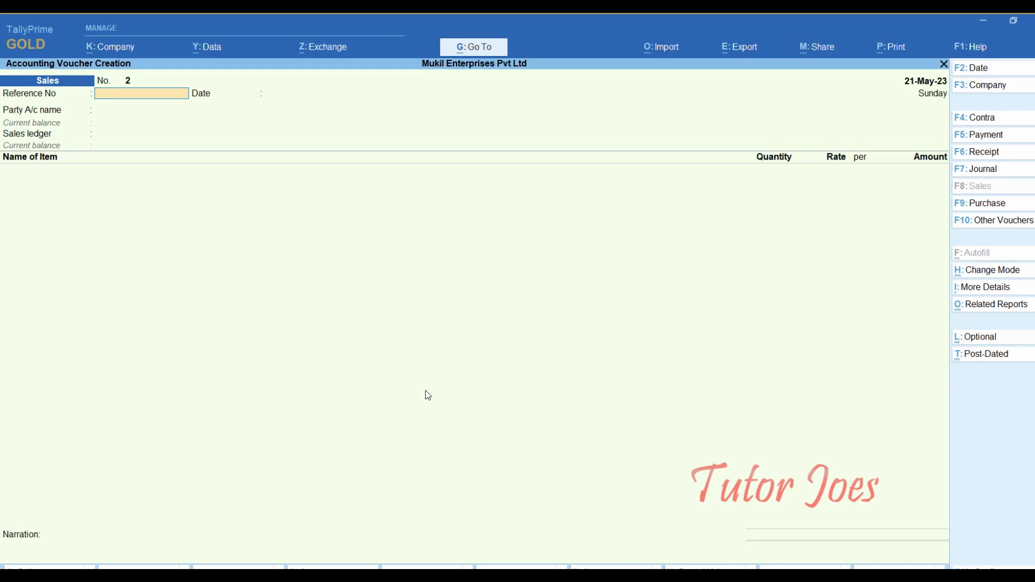
key(alt+Tab)
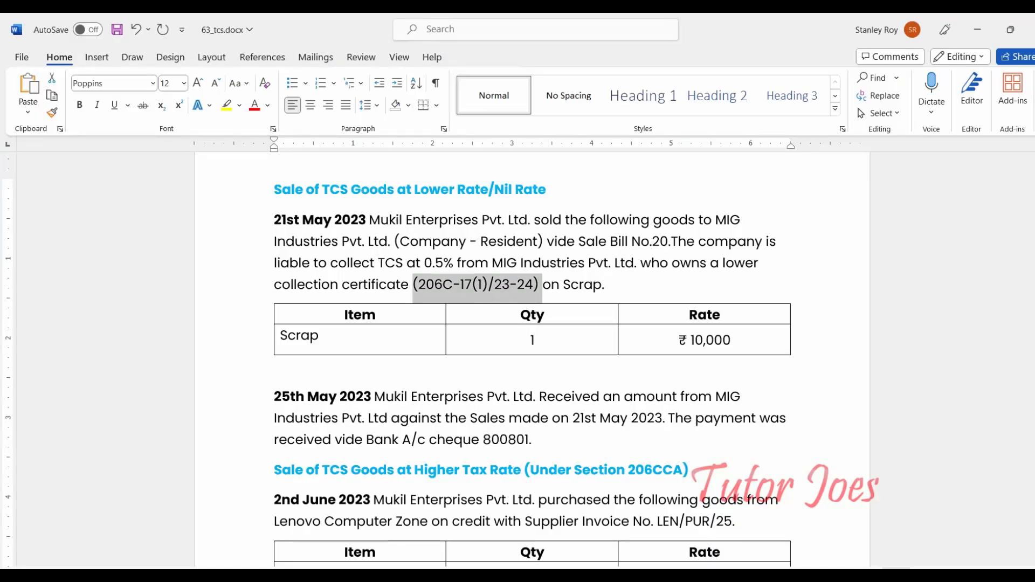
key(alt+Tab)
text(20)
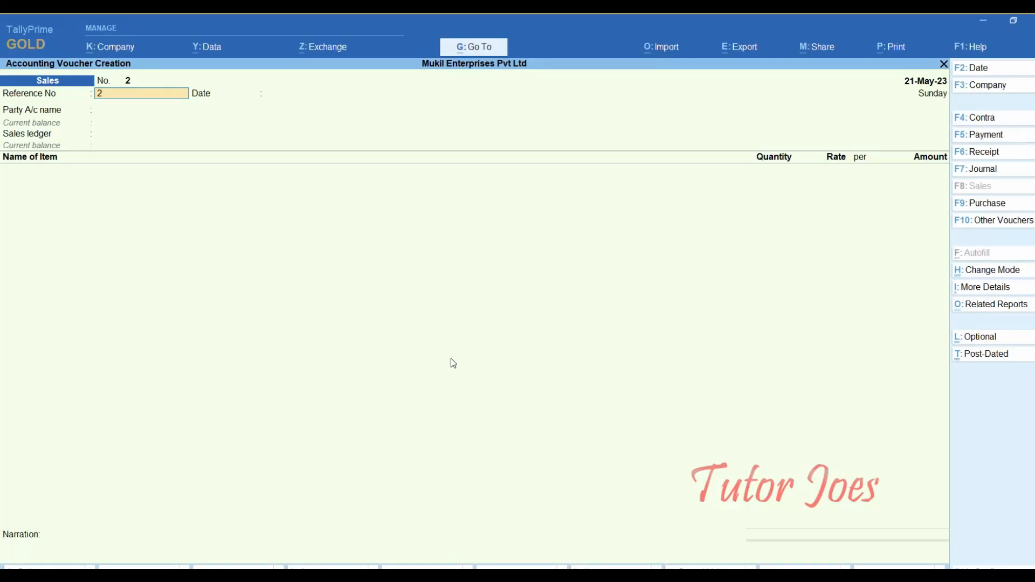
key(Return)
key(Return)
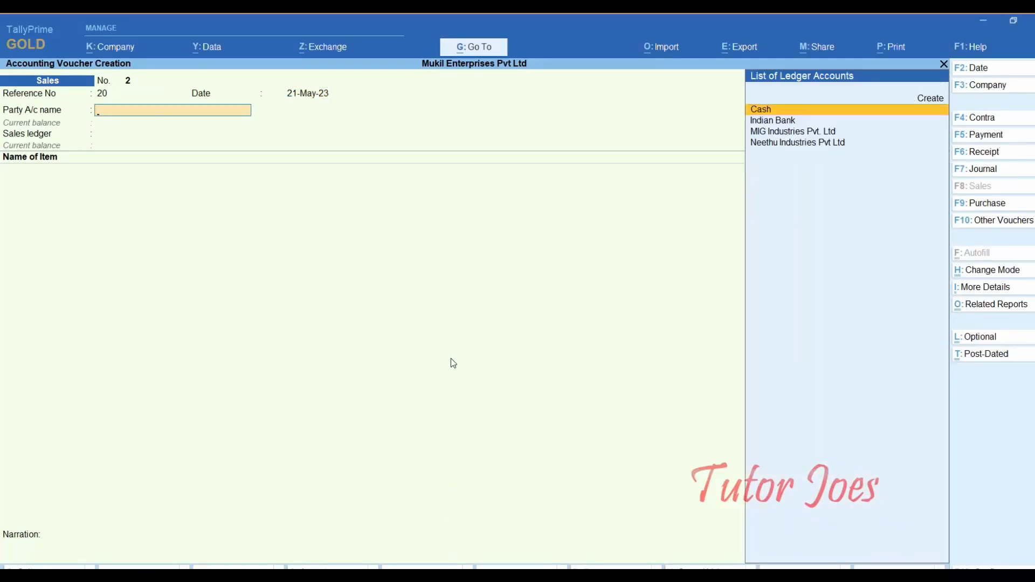
- Select MIG Industries Pvt. Ltd as the party, leaving the Party Details fields blank
key(Down)
key(Down)
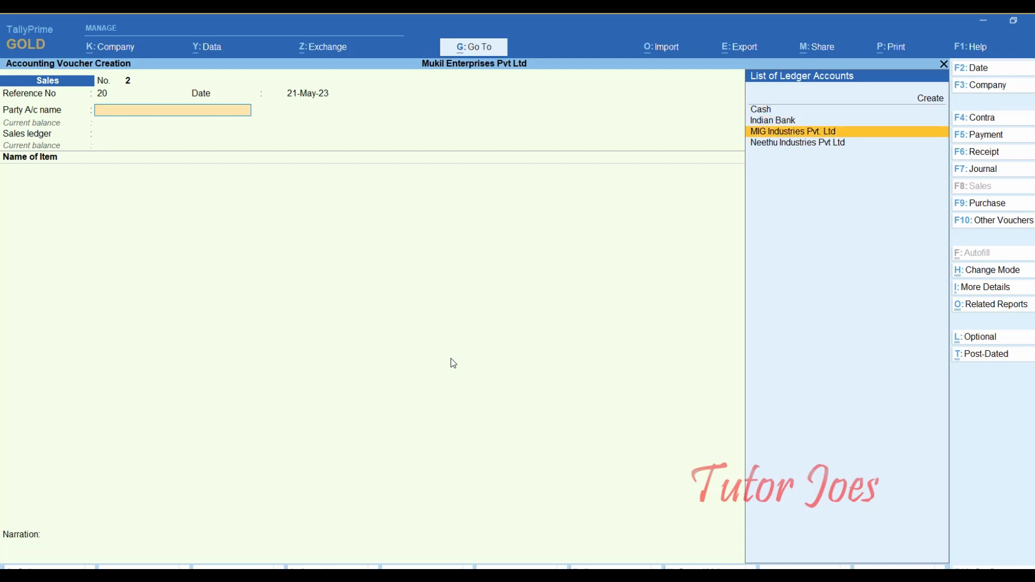
key(Return)
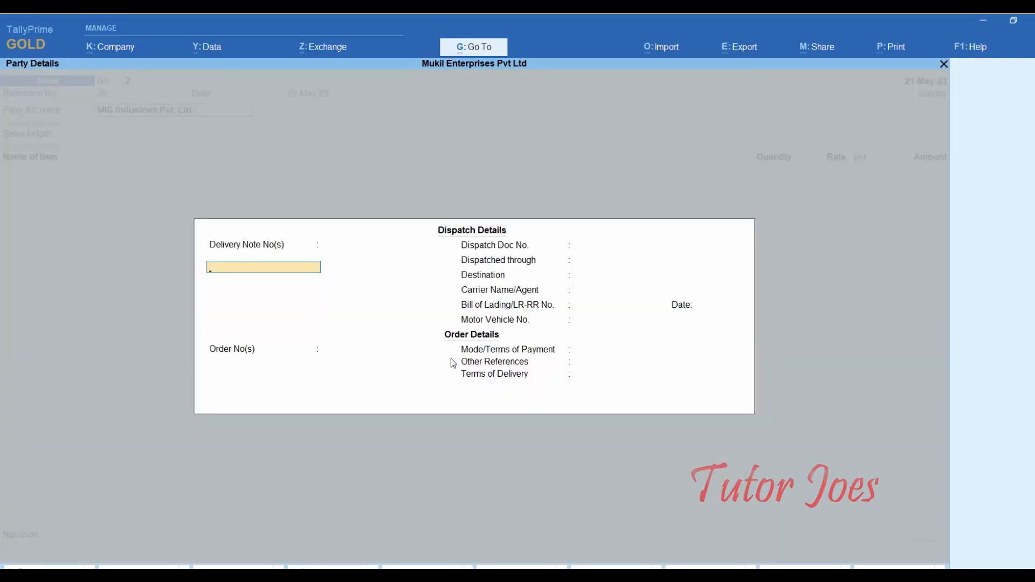
key(Return)
key(Return)
key(Return)
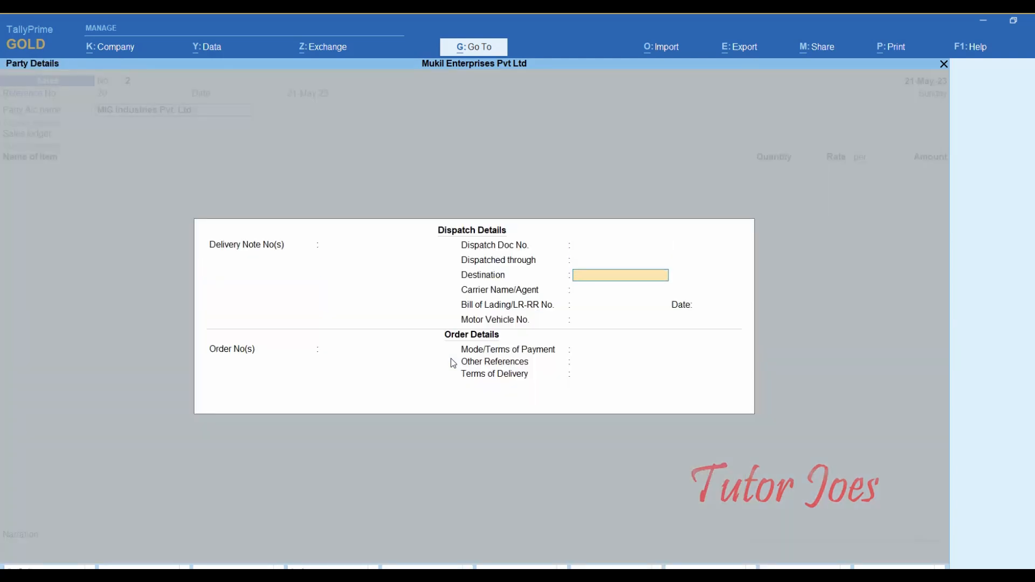
key(Return)
key(Return)
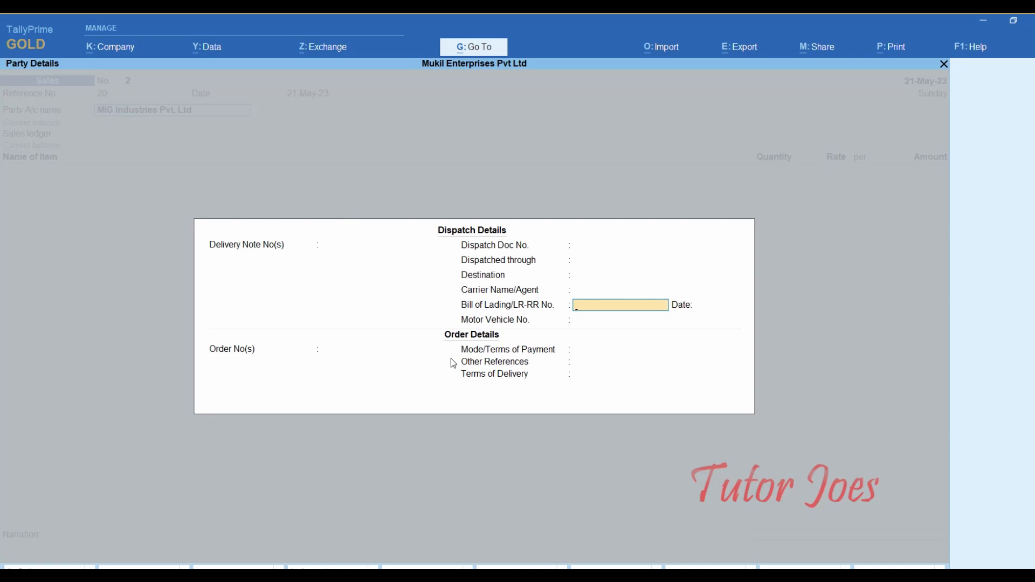
key(Return)
key(Return)
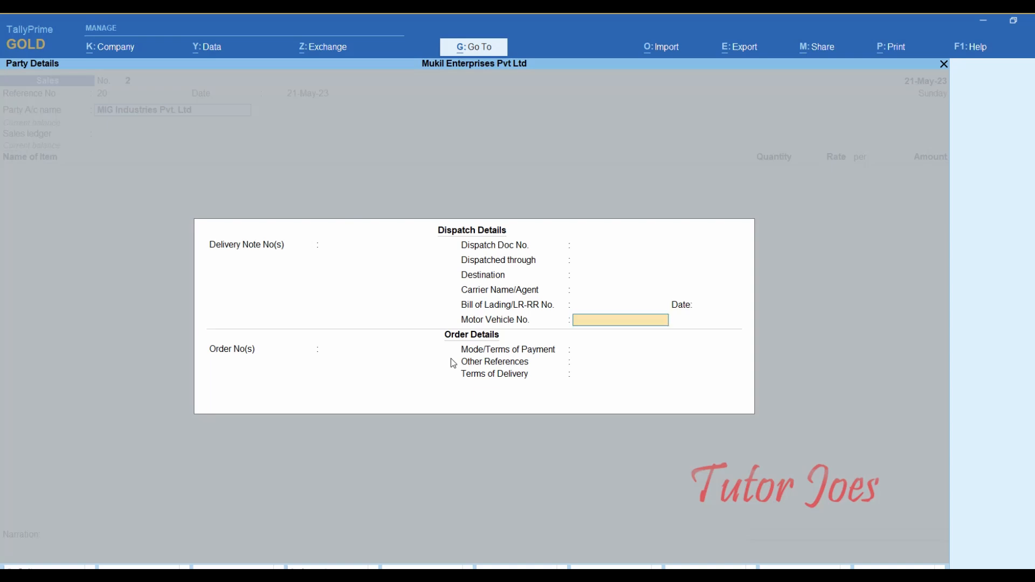
key(Return)
key(Return)
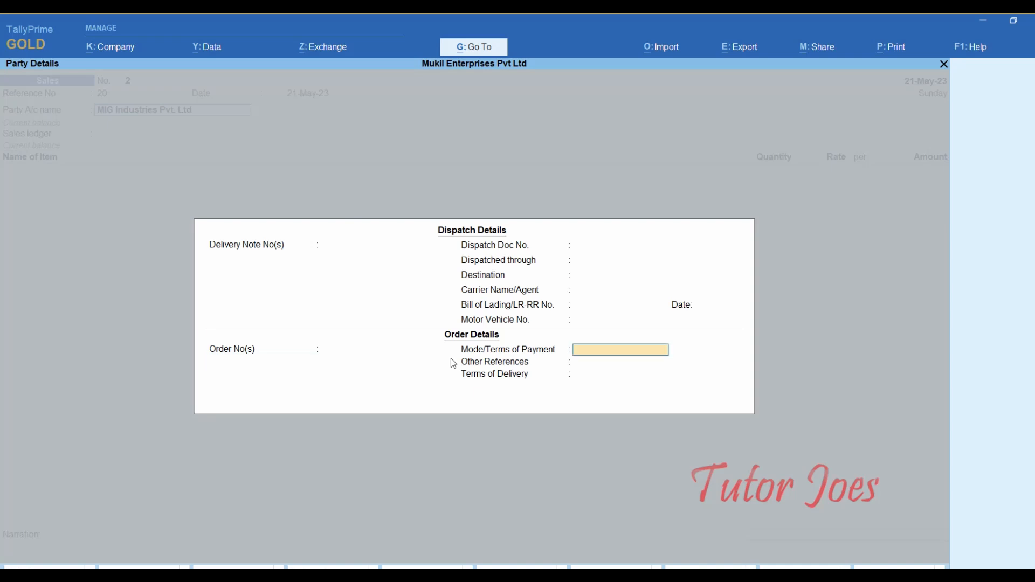
key(Return)
key(Return)
key(Return)
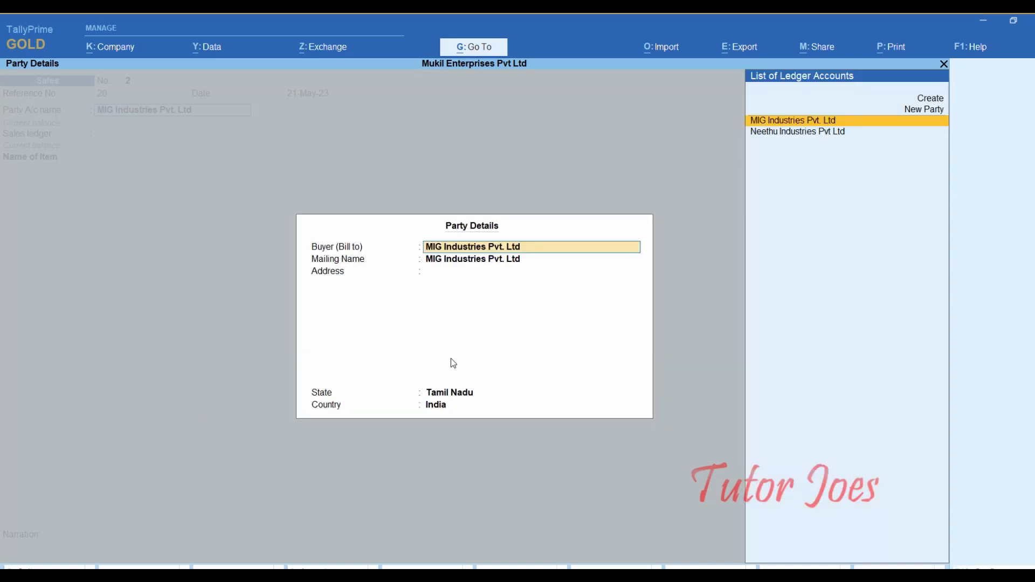
key(Return)
key(Return)
key(Return)
key(Return)
key(Return)
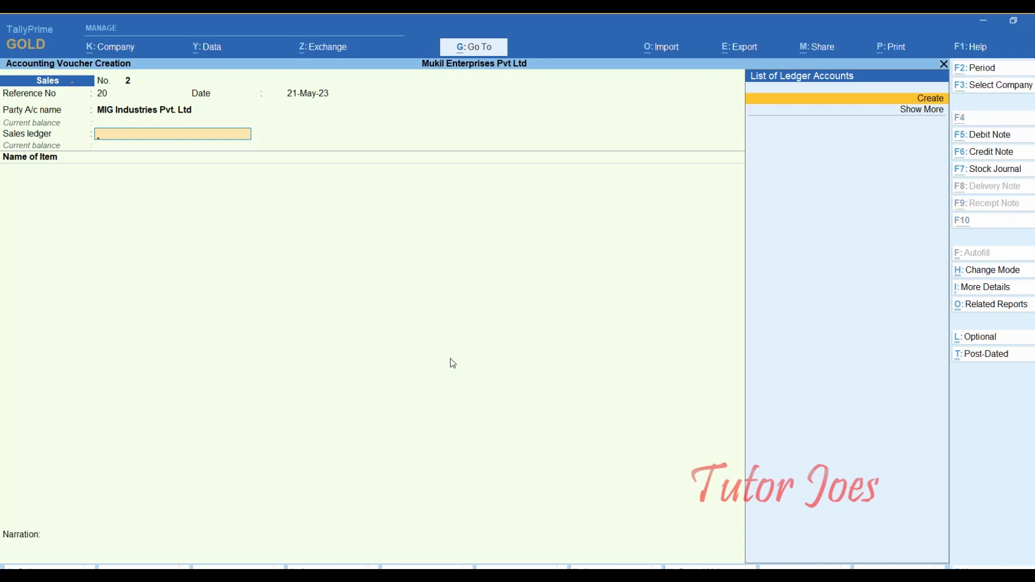
key(alt+c)
- Name the new sales ledger Sales of Scrap and place it under Indirect Incomes
text(Sales o)
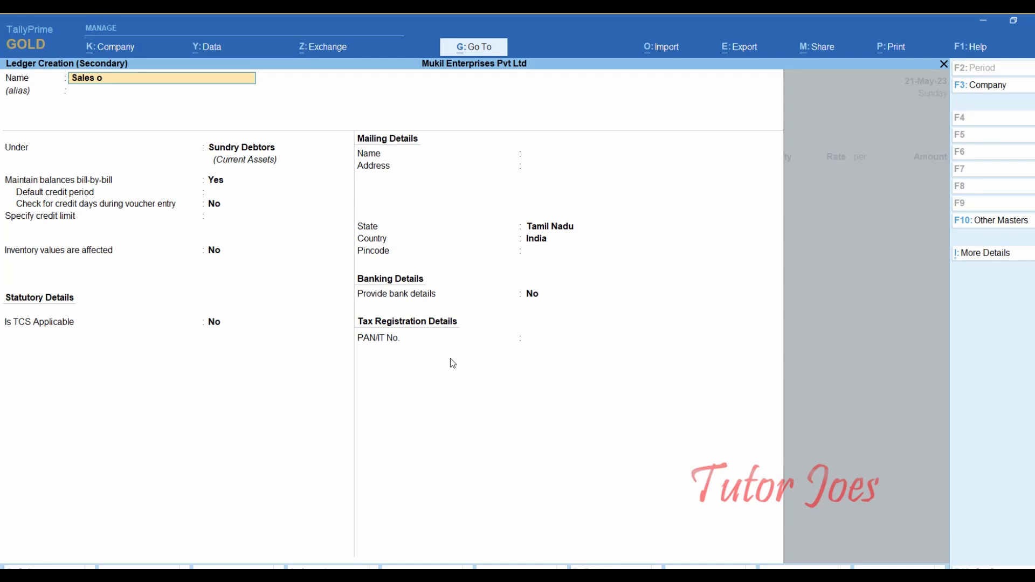
text(f Sca)
text(rp)
key(Return)
key(Return)
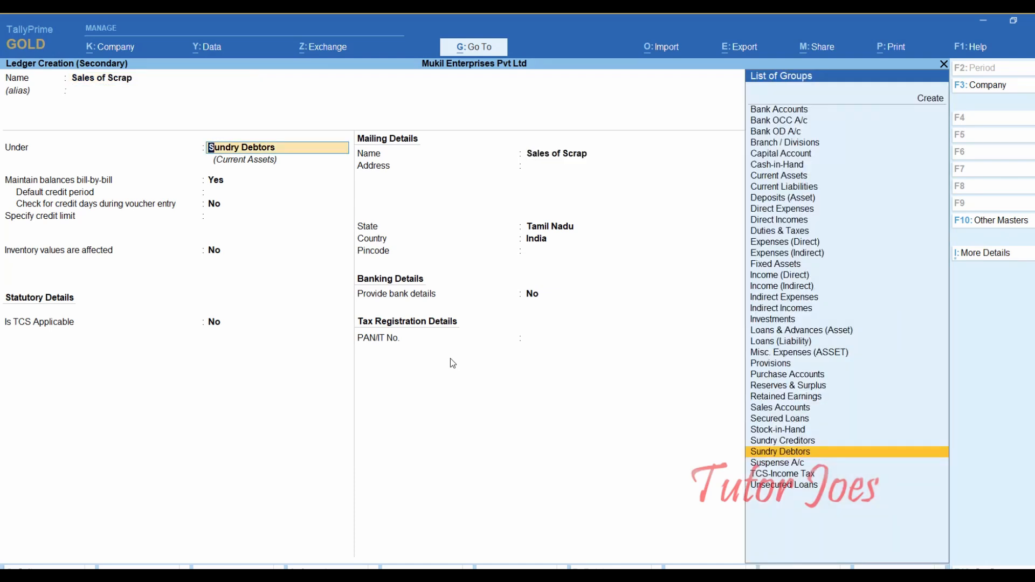
text(In)
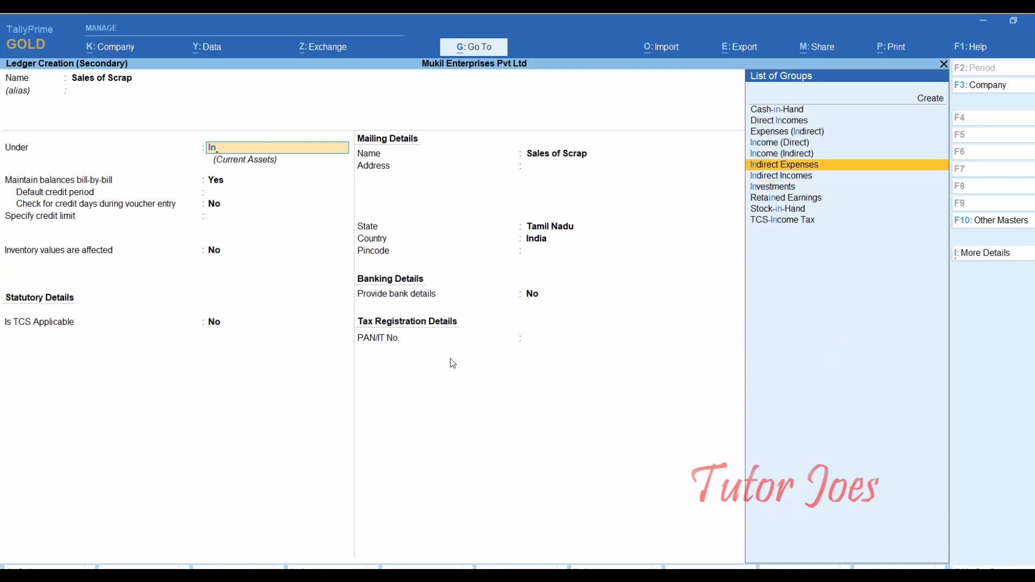
key(Down)
key(Return)
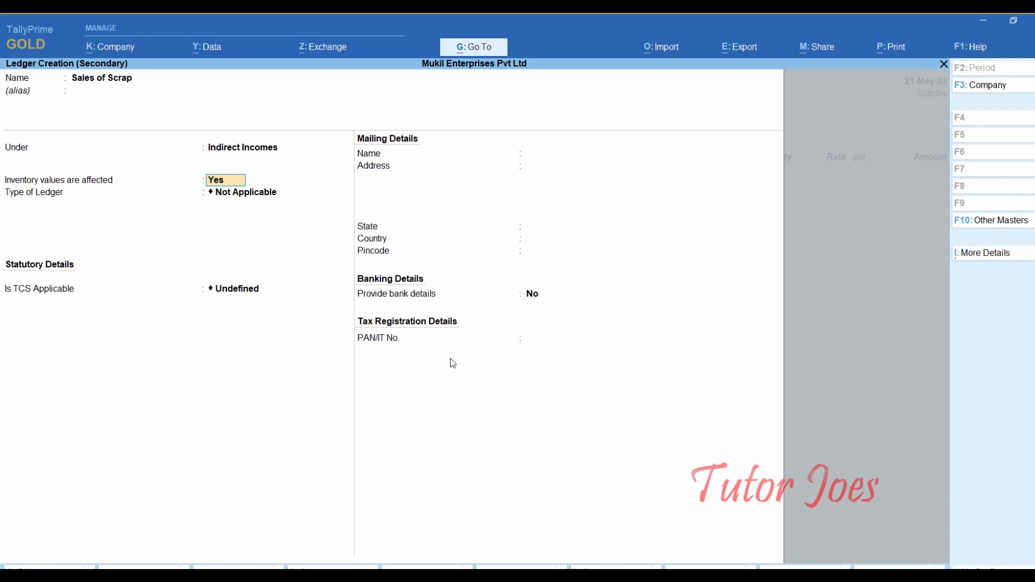
- Make the ledger TCS Applicable with nature of goods Sales of Scrap, and save it
key(Return)
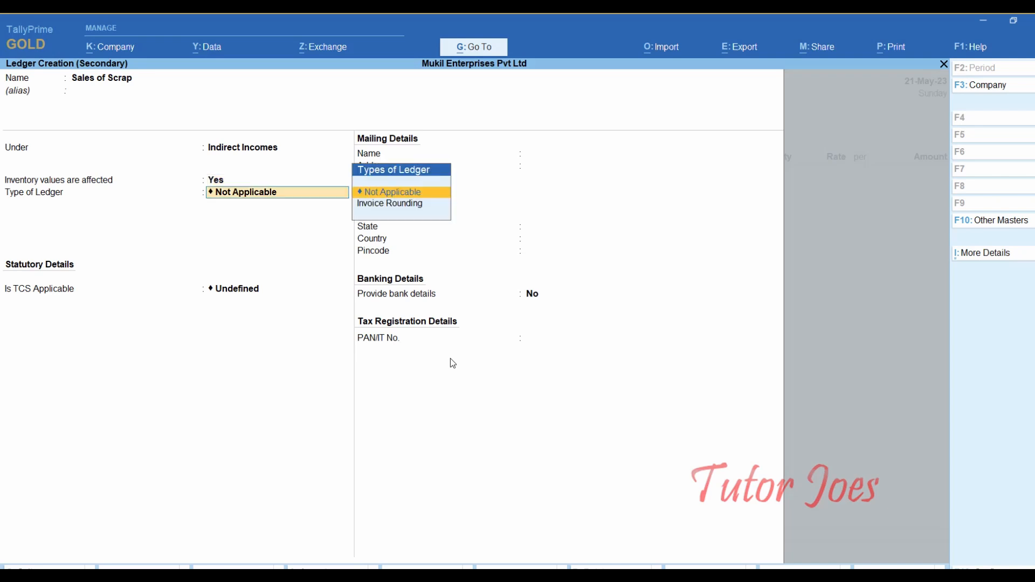
key(Return)
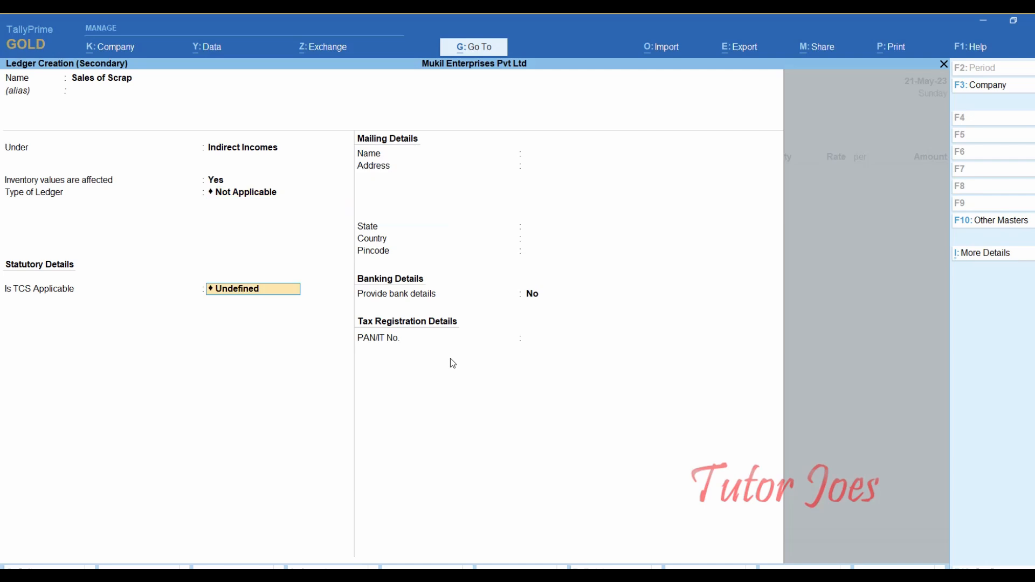
text(A)
key(Down)
key(Up)
key(Return)
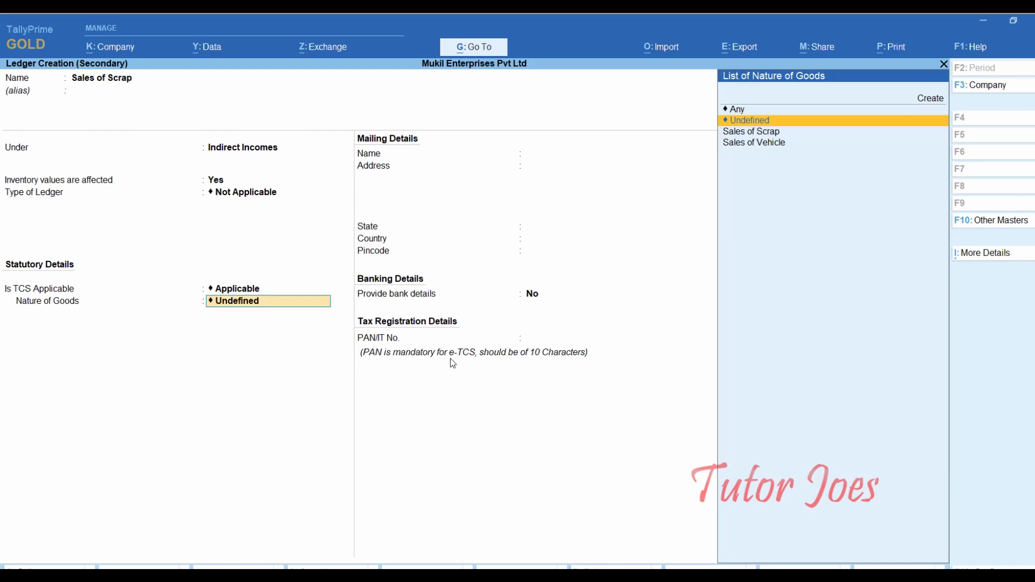
key(Down)
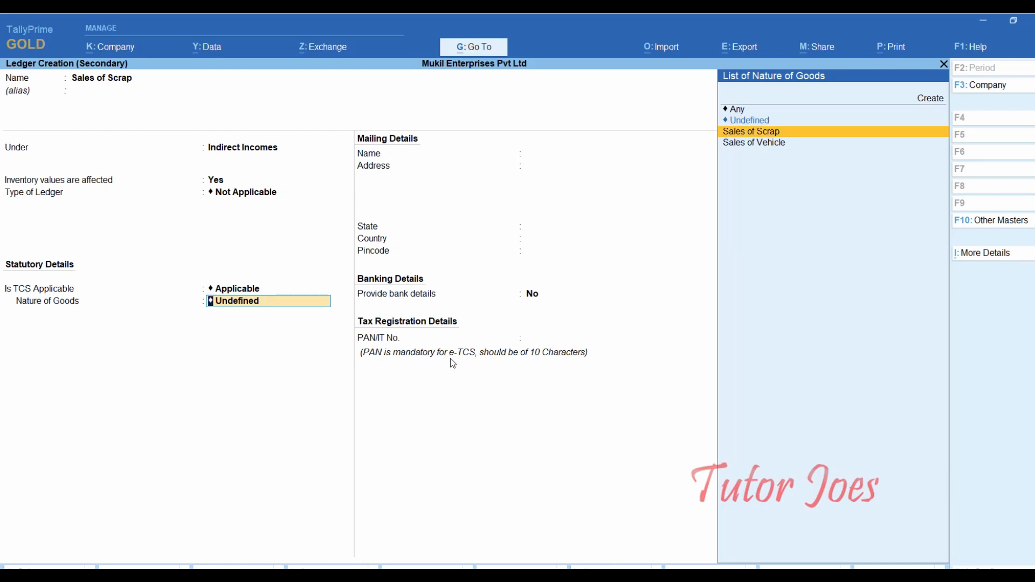
key(Return)
key(Return)
key(Return)
key(Return)
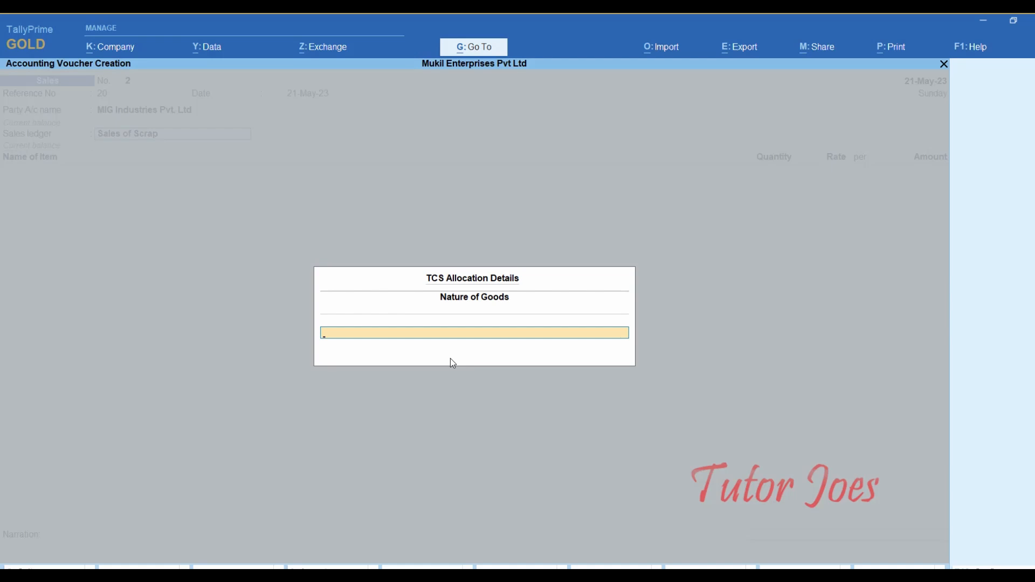
- Allocate TCS to Sales of Scrap and bill 1 Ton of Scrap at 10,000 per Ton
text(Sal)
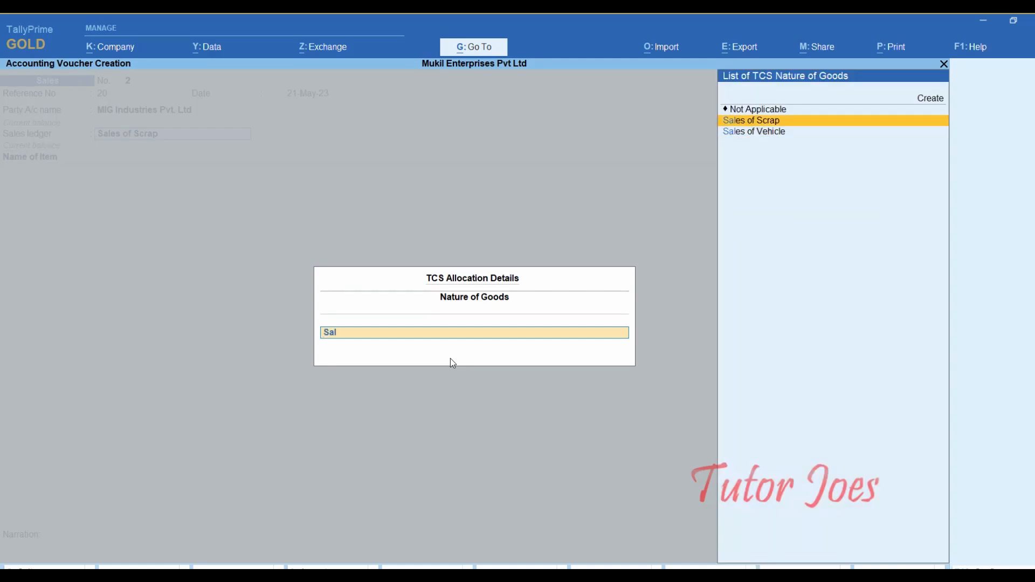
key(Return)
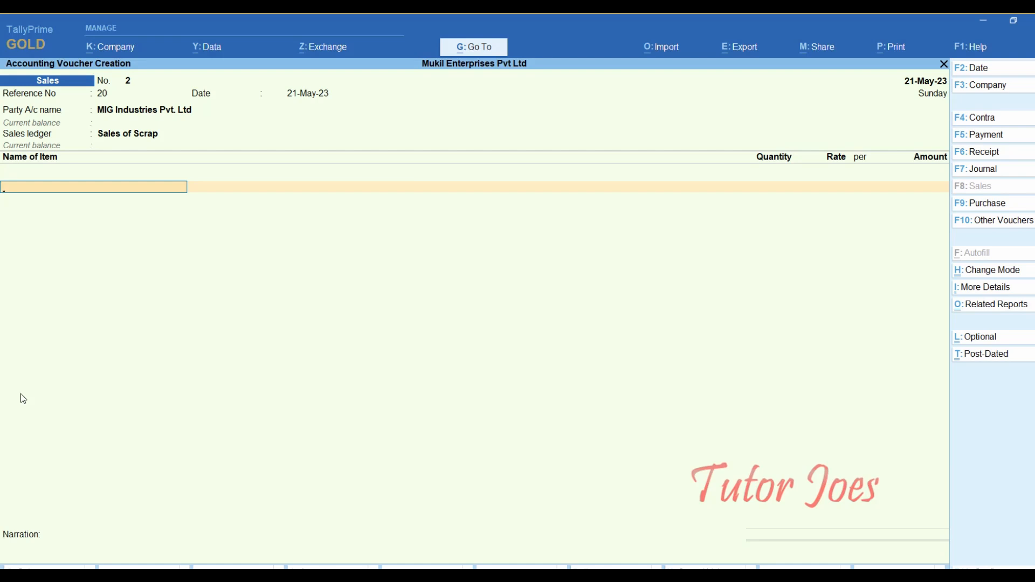
text(Sc)
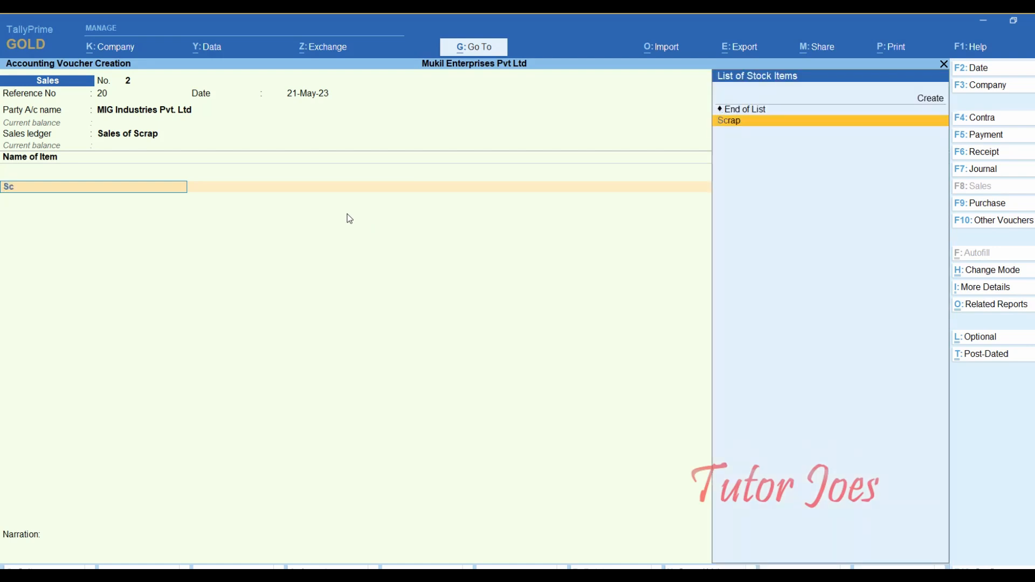
key(Return)
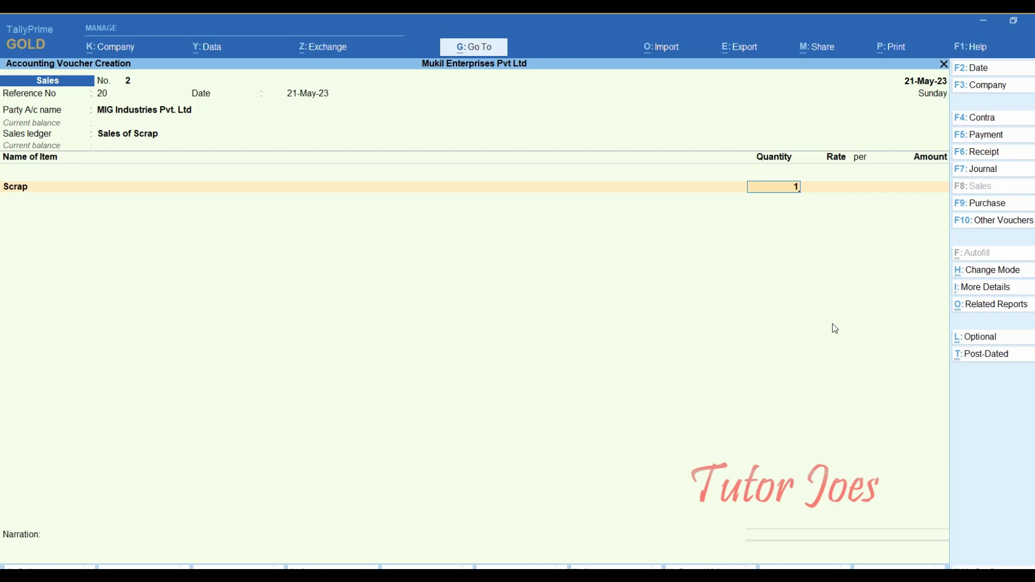
key(Return)
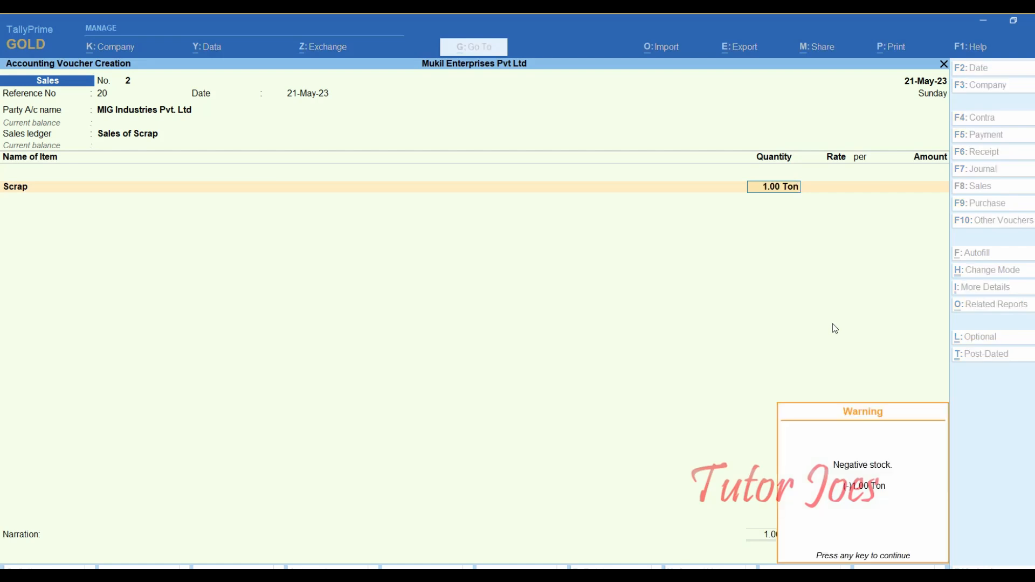
key(Return)
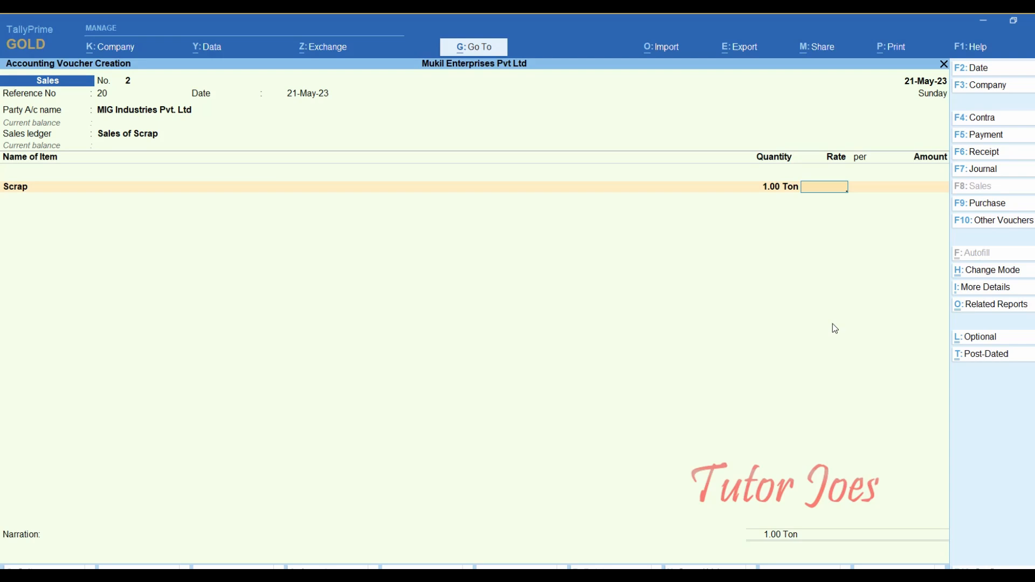
text(10000)
key(Return)
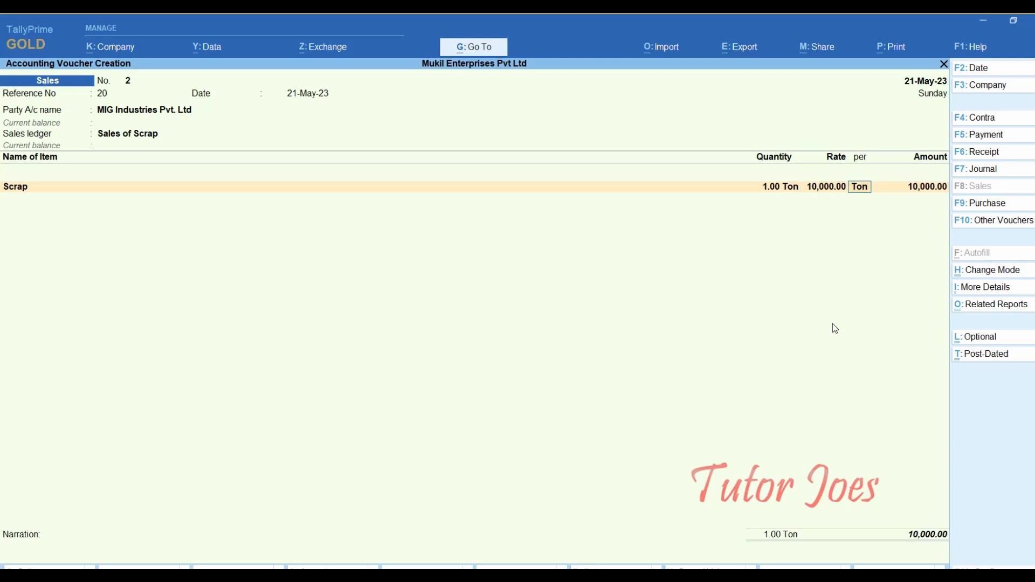
key(Return)
key(Return)
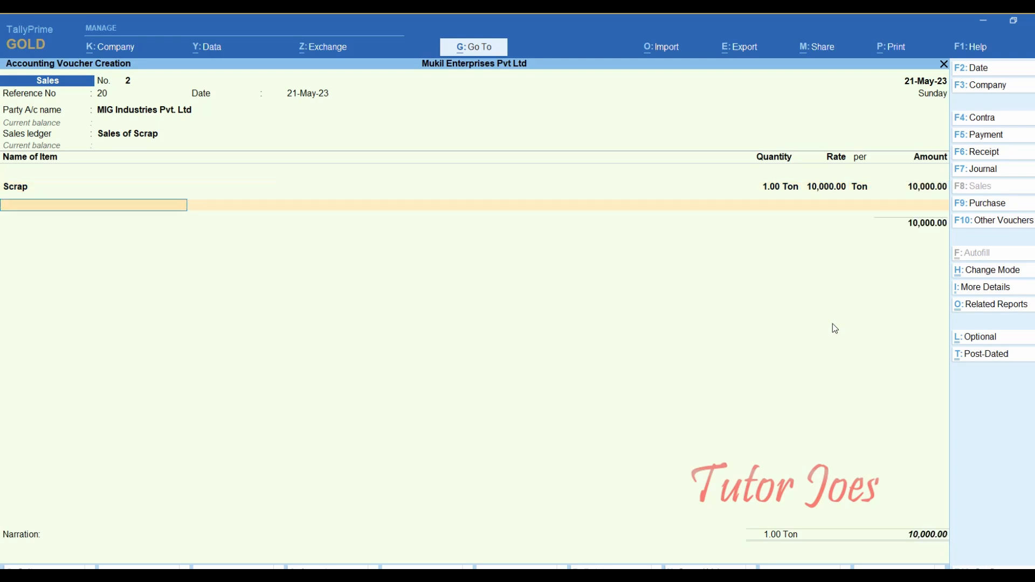
key(Return)
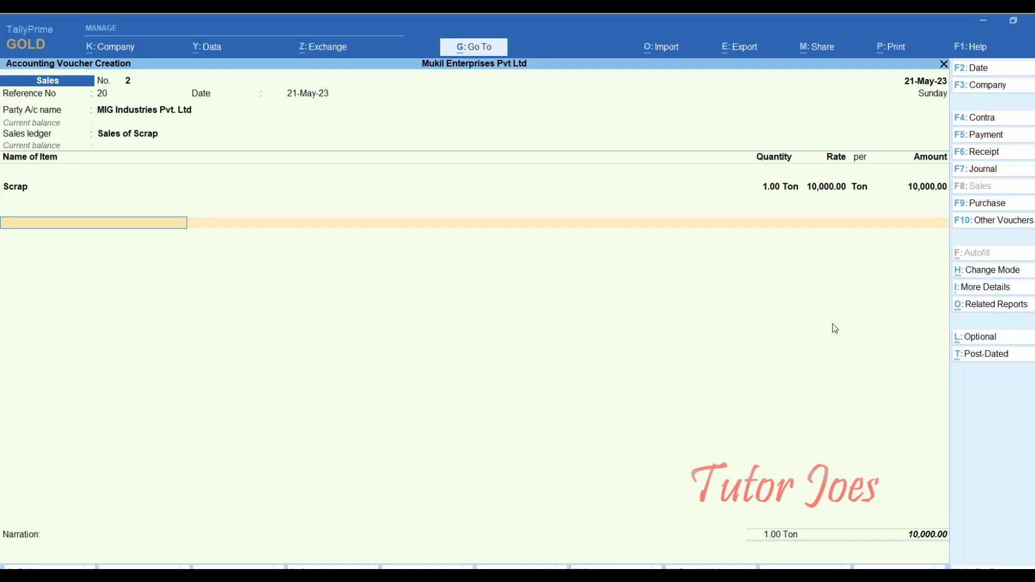
- Add the TCS ledger line at 50.00, bringing the total to 10,050.00
text(Tcs)
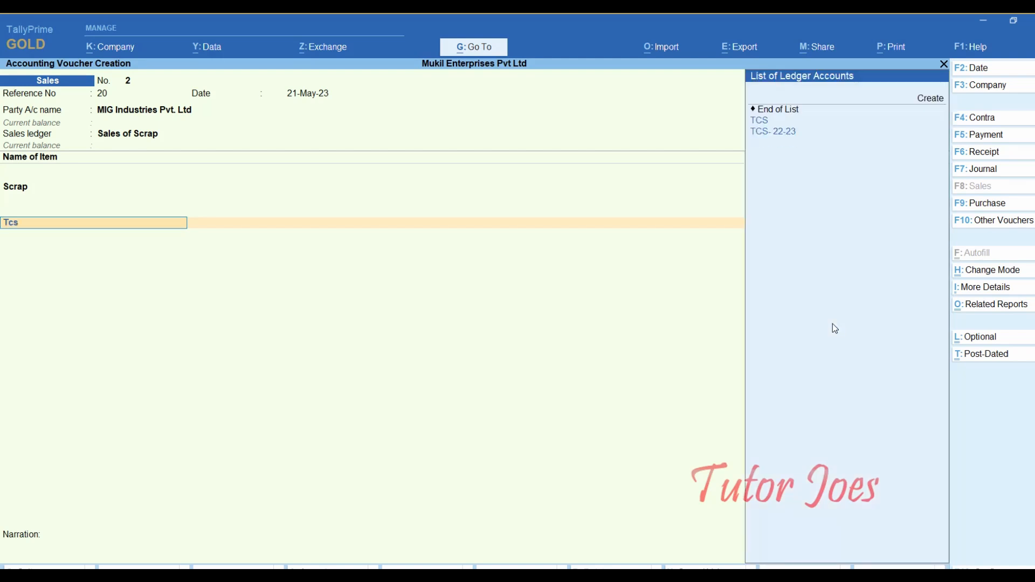
key(Down)
key(Up)
key(Return)
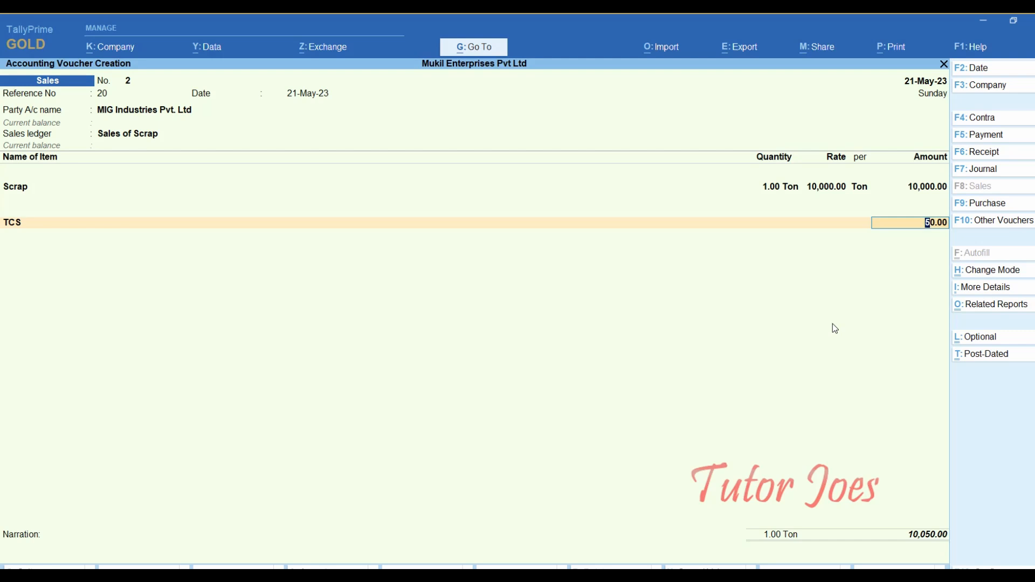
key(Return)
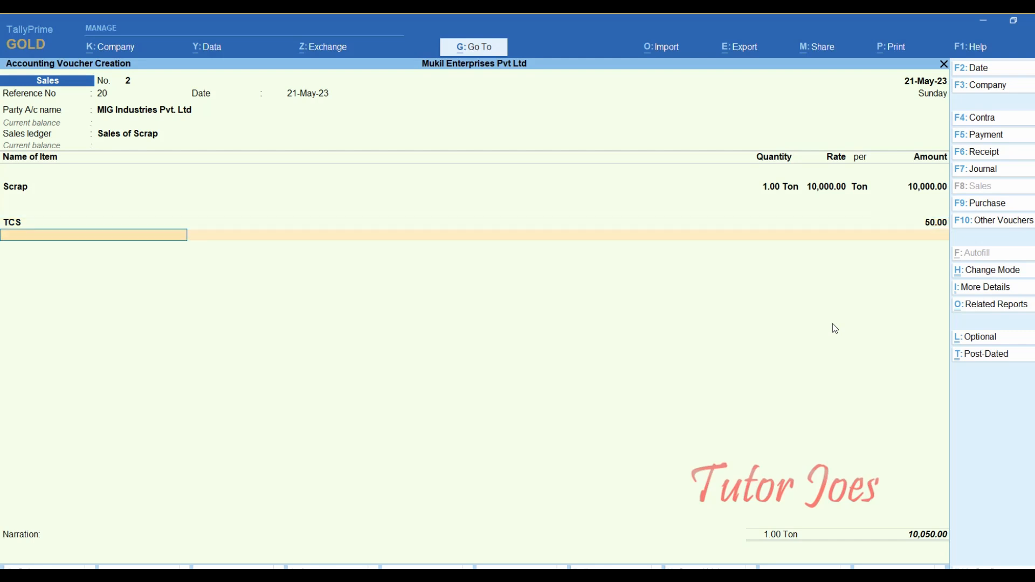
key(Return)
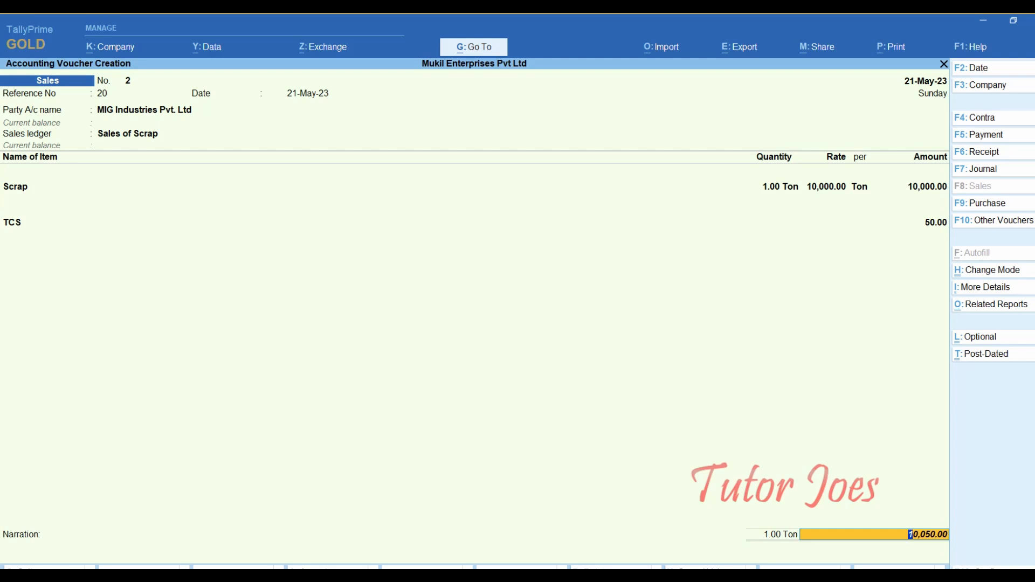
- Allocate the bill-wise amount to new reference 20 and accept the voucher
key(Return)
key(Return)
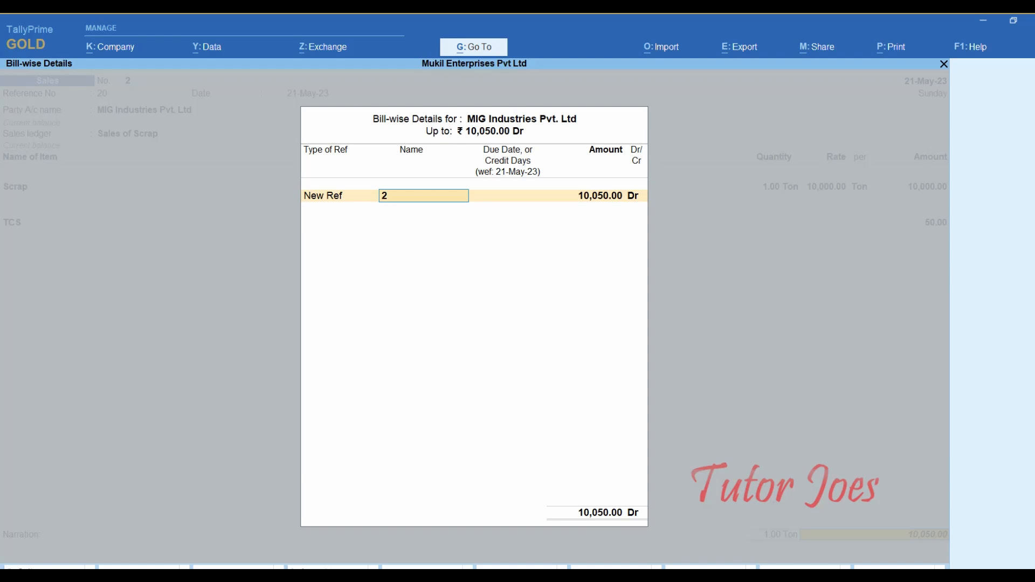
text(0)
key(Return)
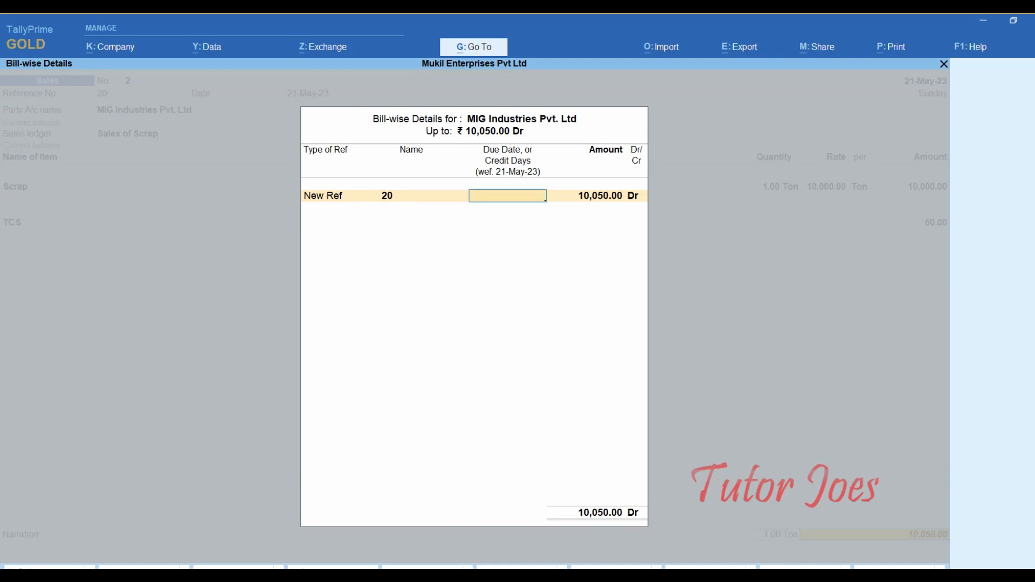
key(Return)
key(Return)
key(Return)
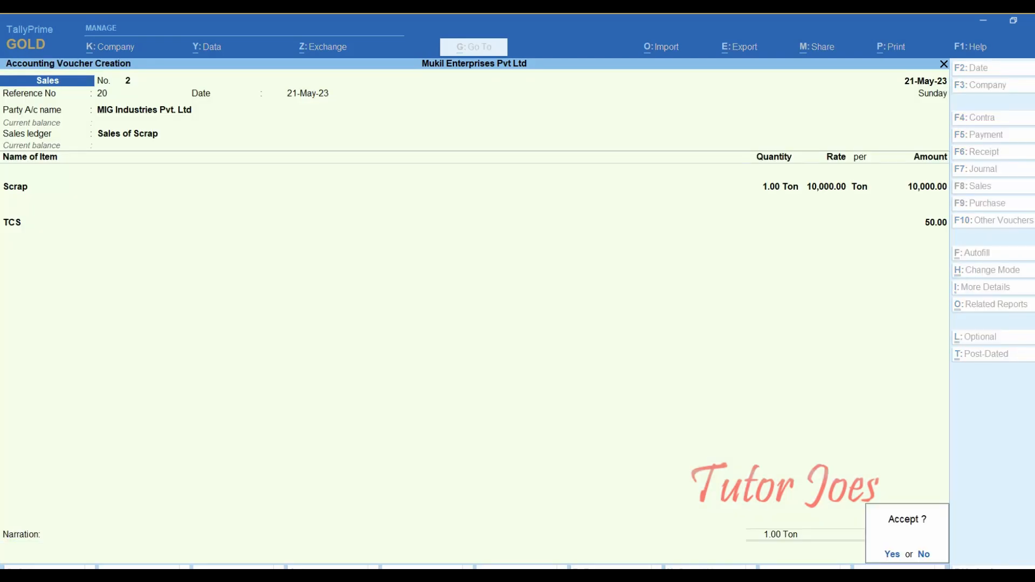
key(Return)
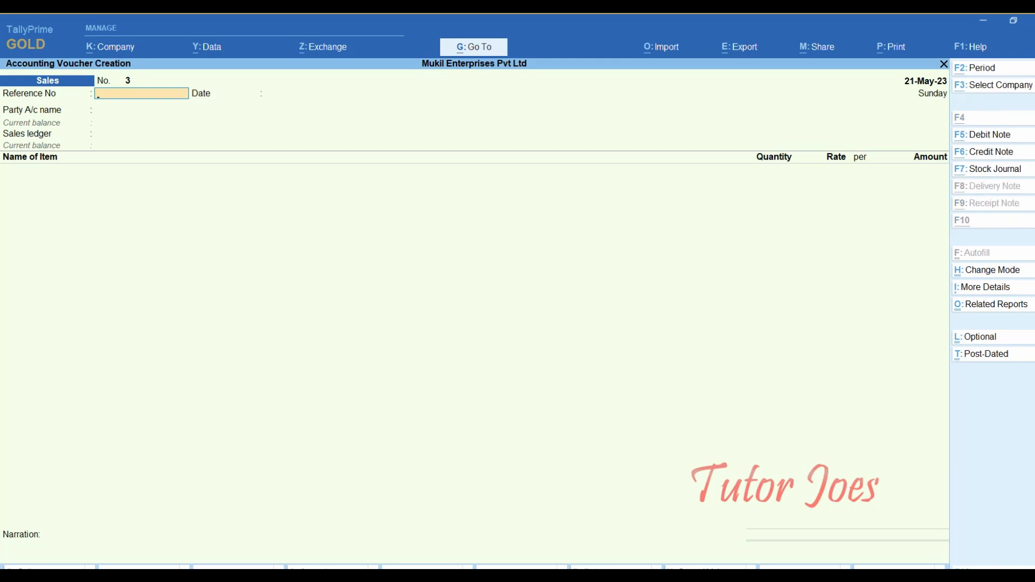
- Check Form 27EQ's 50.00 lower-rate collection and voucher counts, then return to the Word exercise
key(alt+g)
text(Form)
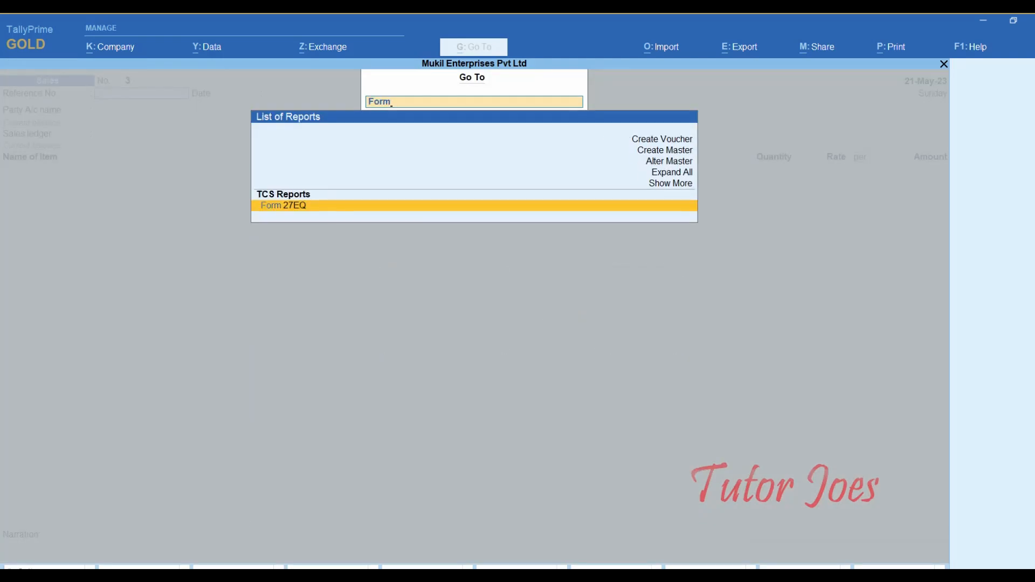
key(Return)
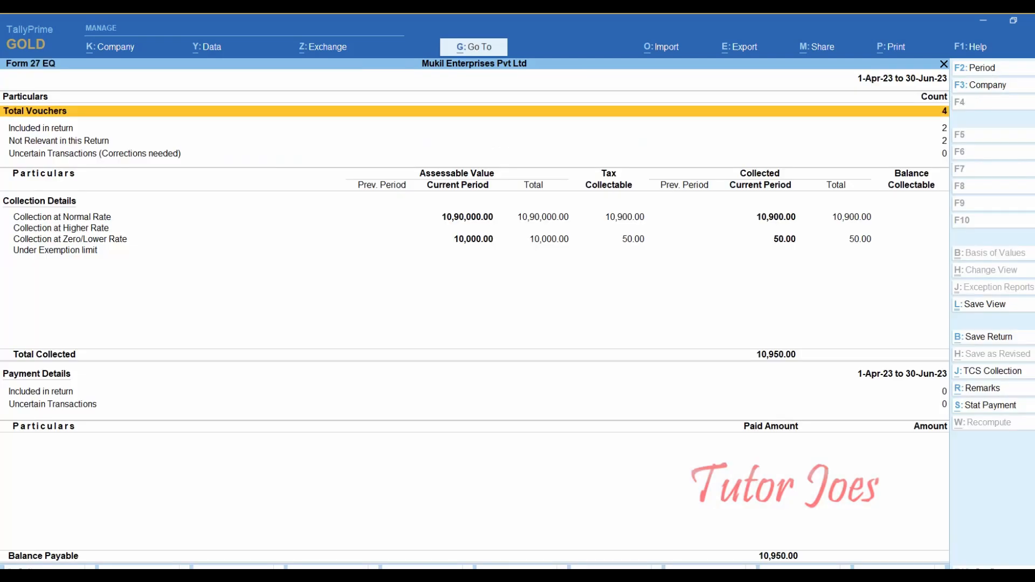
key(Down)
key(Down)
key(Down)
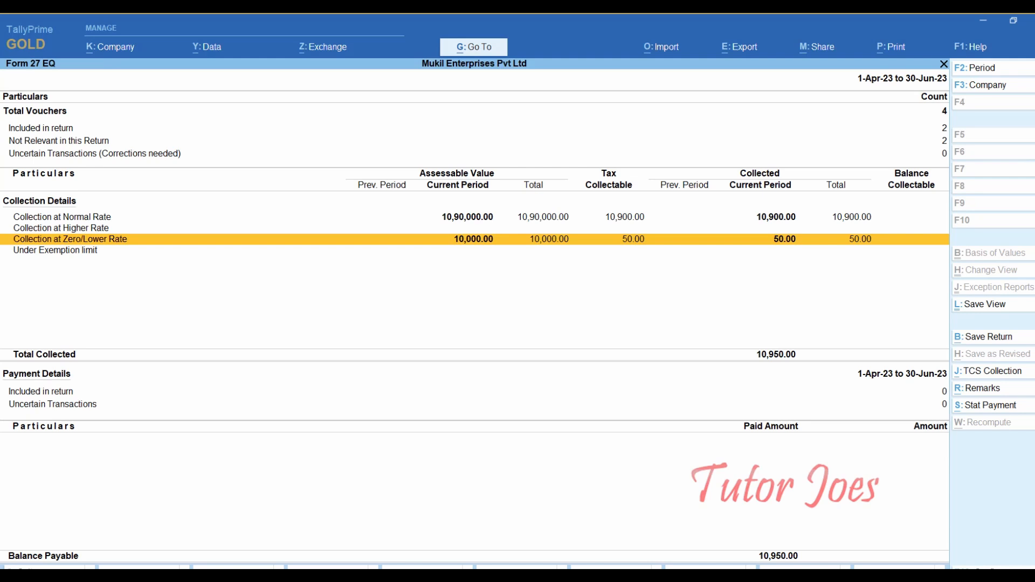
key(Up)
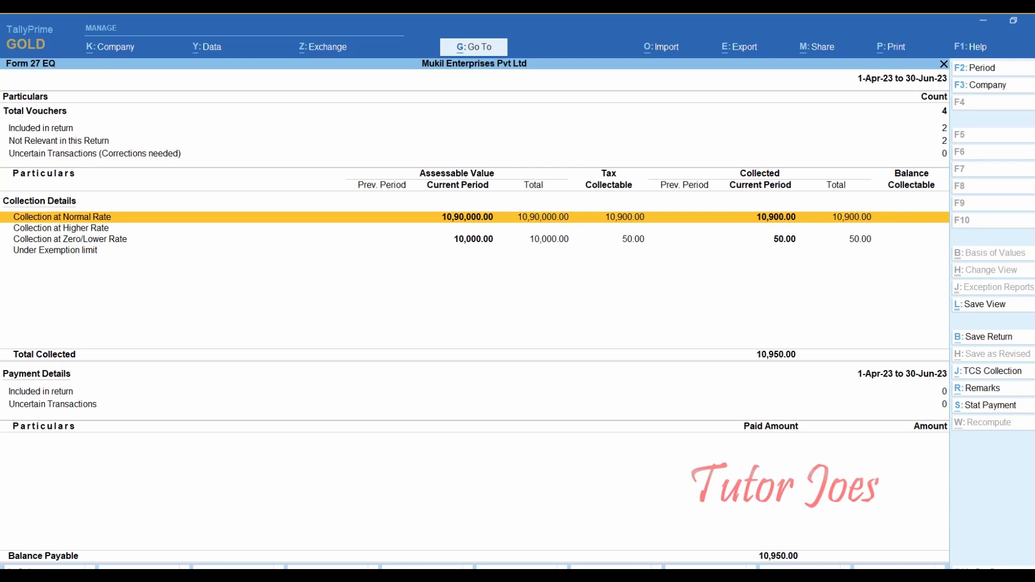
key(Down)
key(Down)
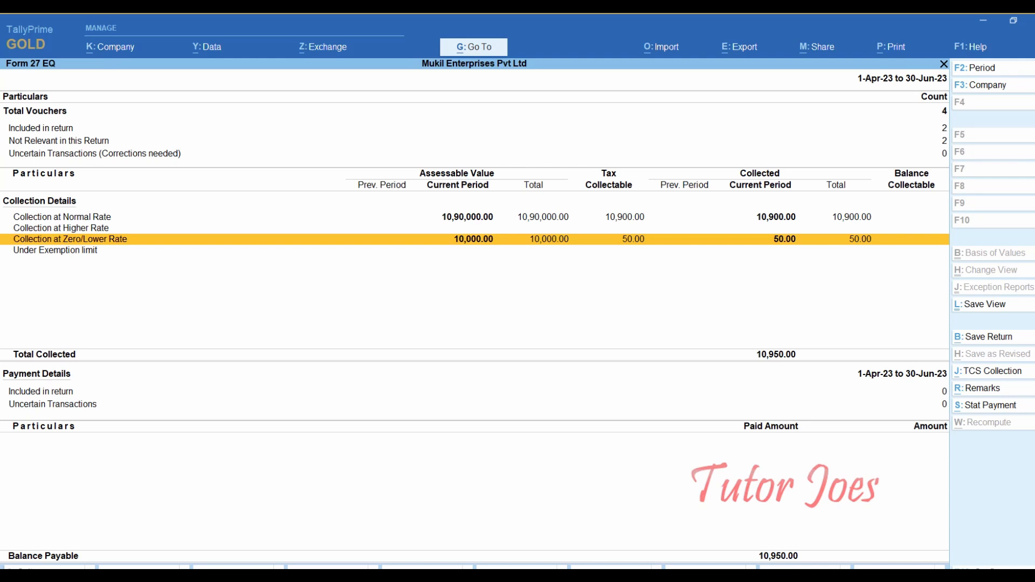
key(Up)
key(Up)
key(Up)
key(Down)
key(Down)
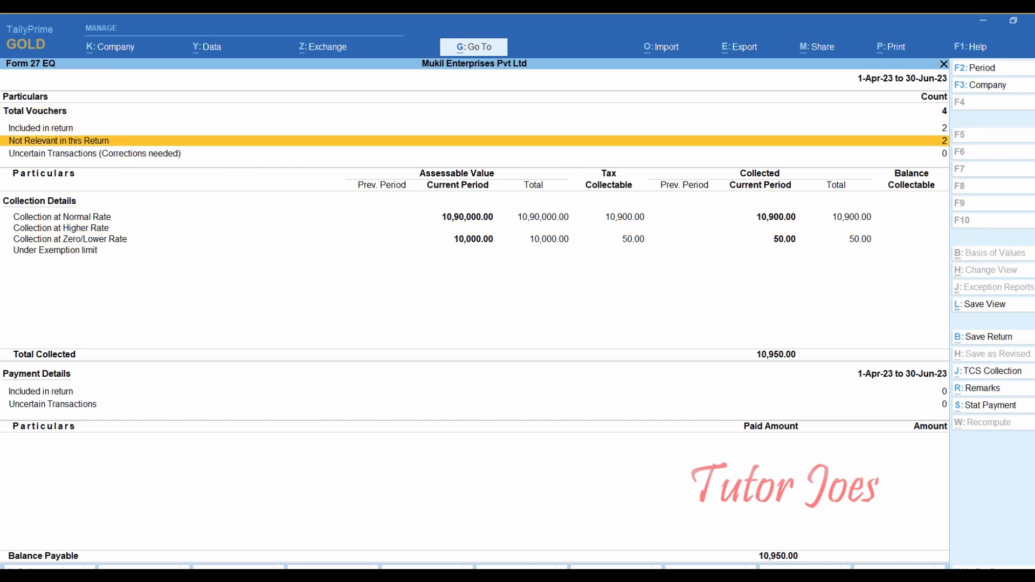
key(Down)
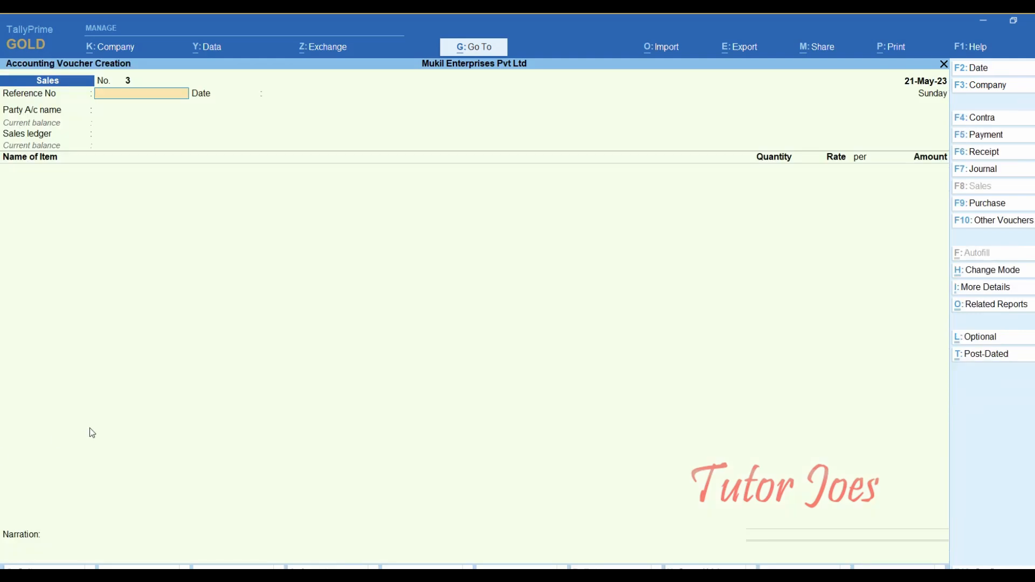
click(367, 576)
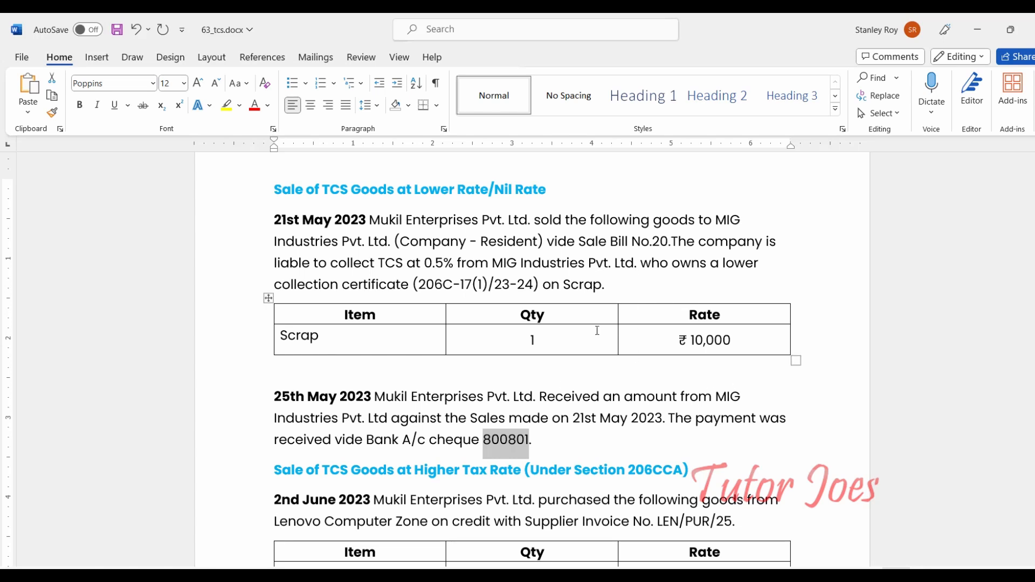
- Go back to TallyPrime's blank Sales voucher No. 3
key(alt+Tab)
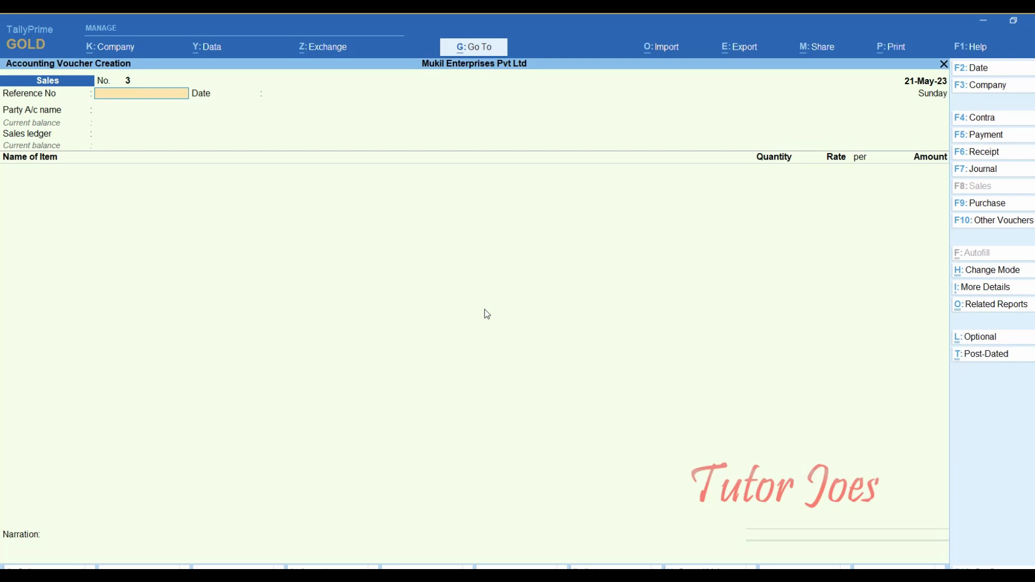
- Start a single-entry Receipt dated 25-May-23 with Indian Bank as the account
key(F6)
key(F2)
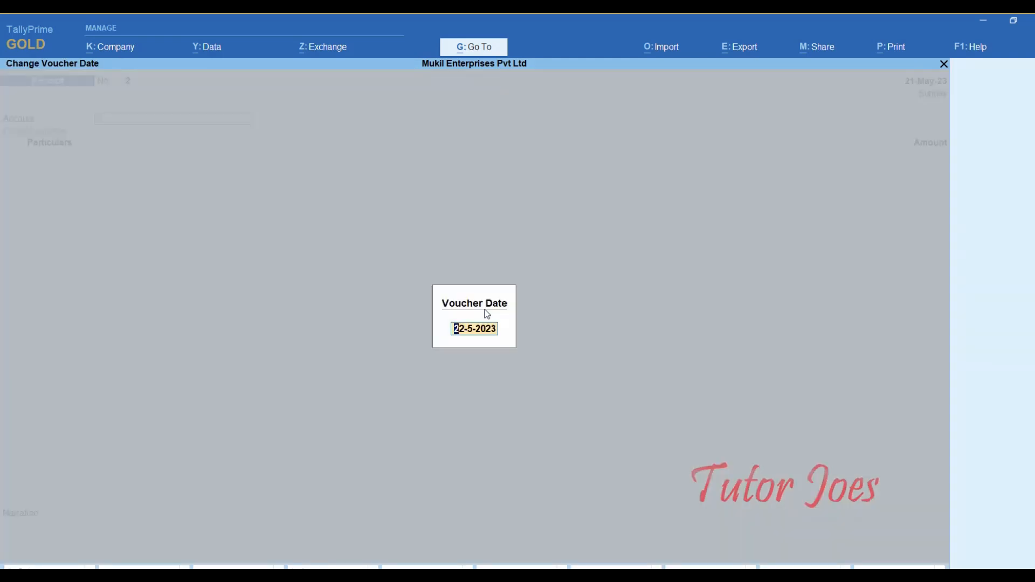
text(25-5)
key(Return)
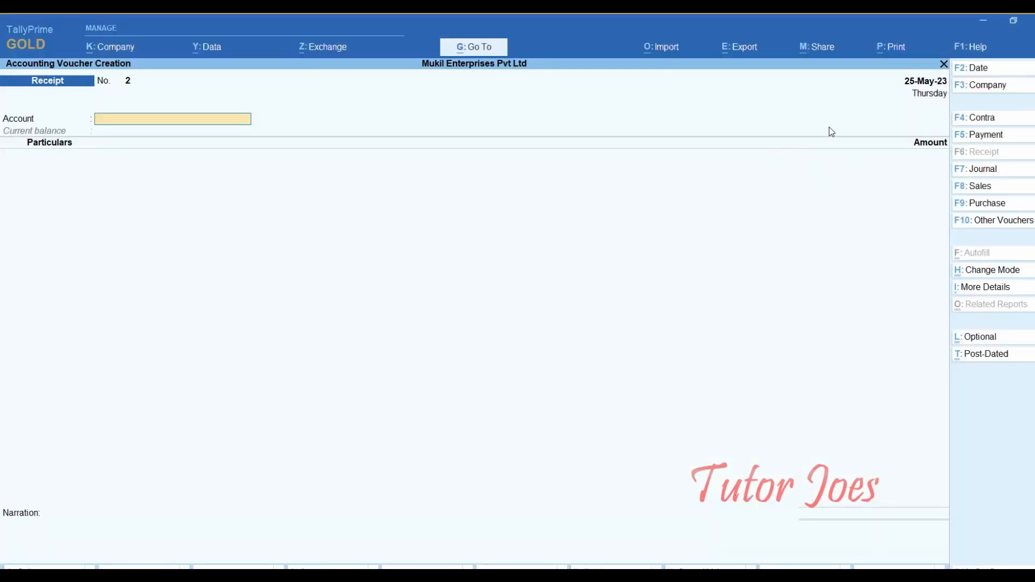
text(Ind)
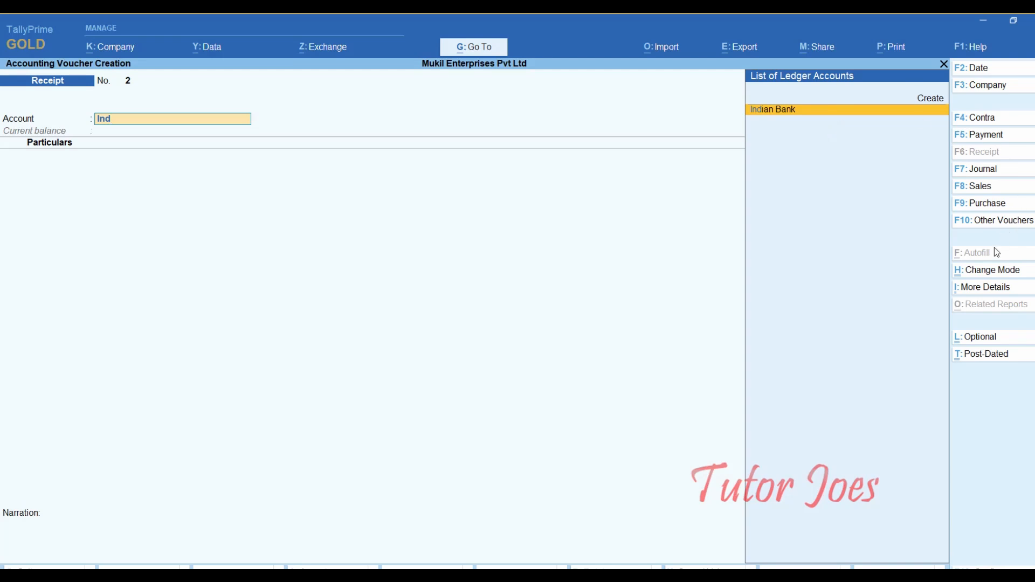
click(994, 270)
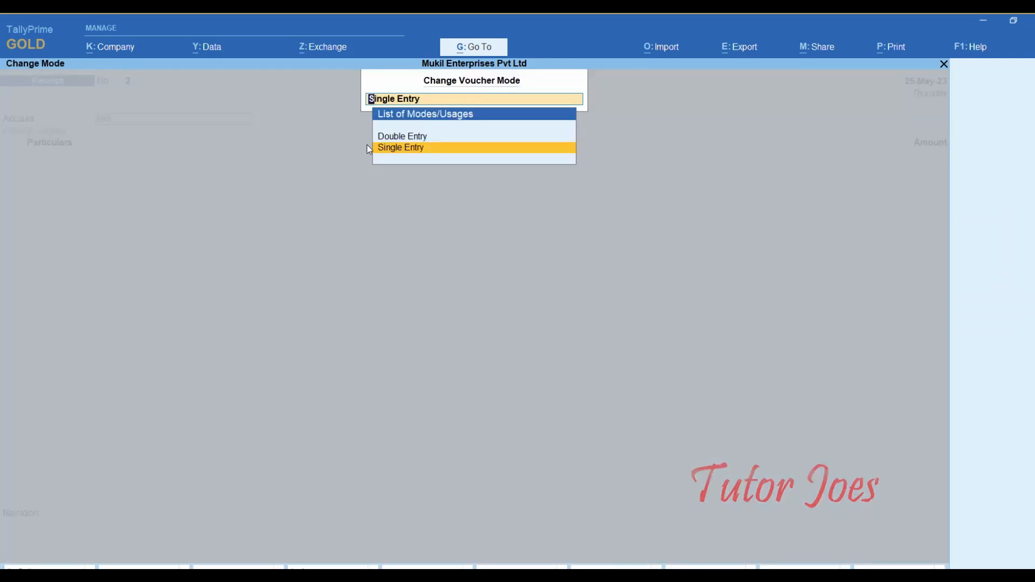
click(433, 153)
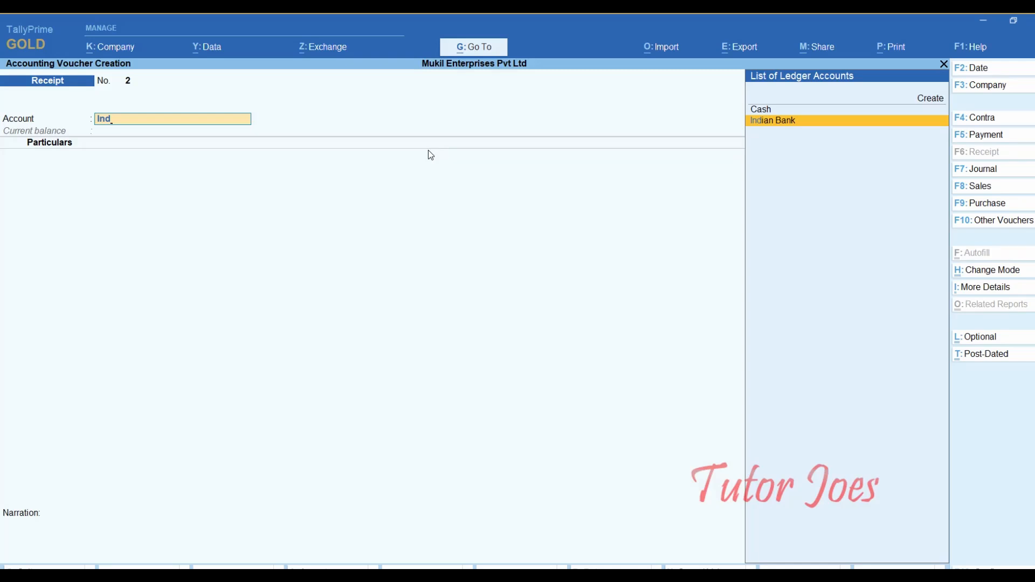
key(Return)
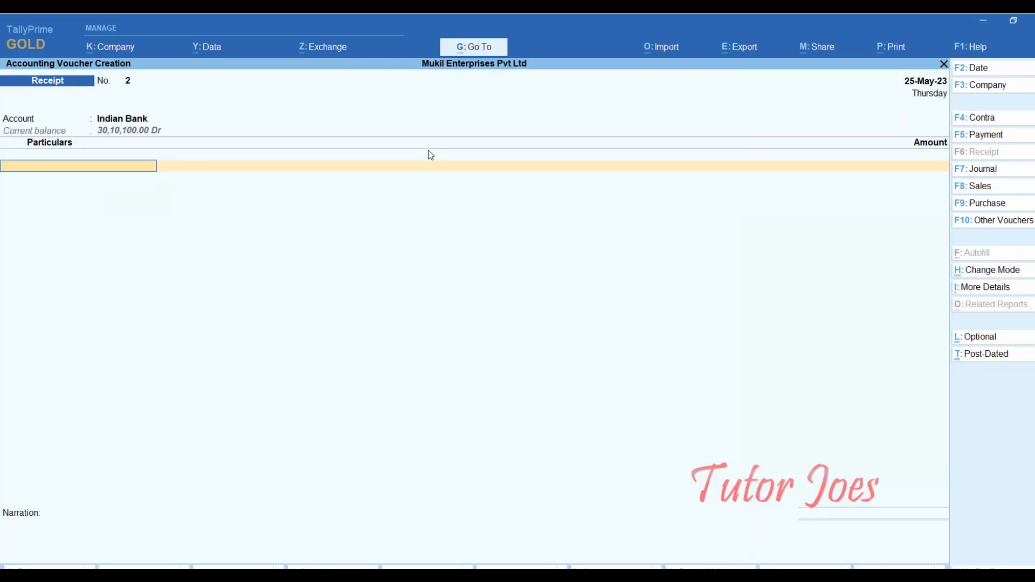
- Credit MIG Industries Pvt. Ltd 10,050.00 against pending bill 20
text(Mi)
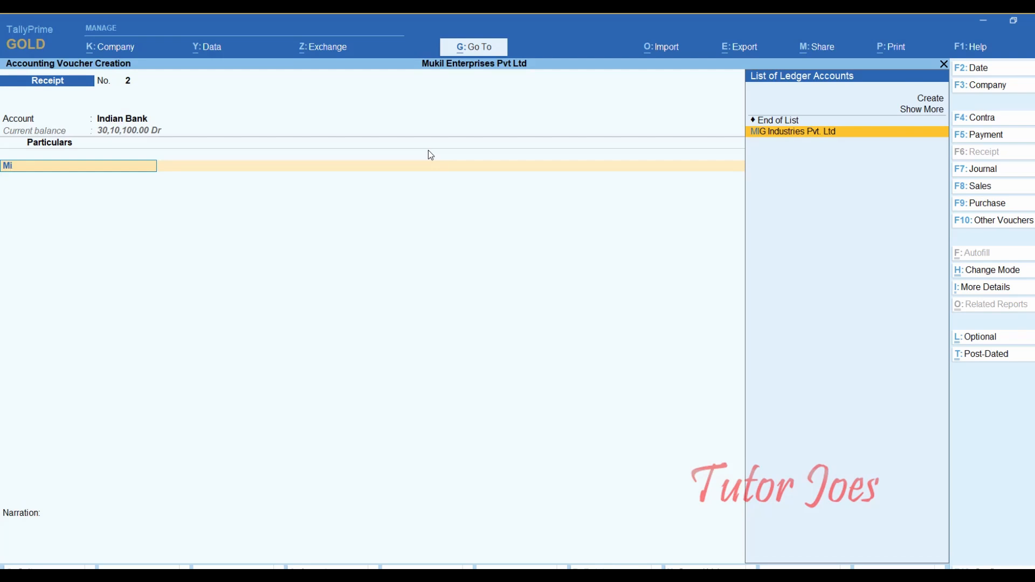
key(Return)
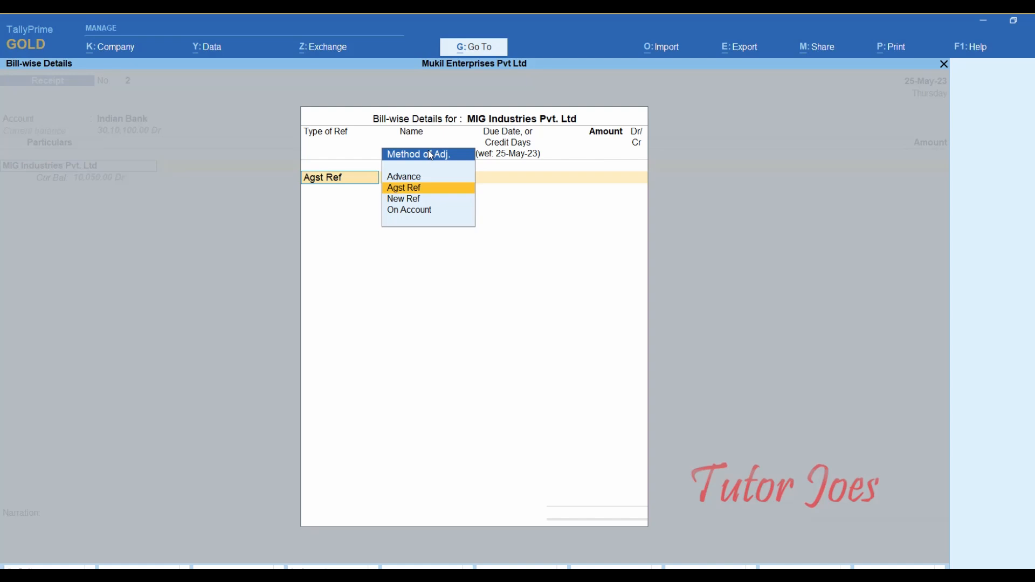
key(Return)
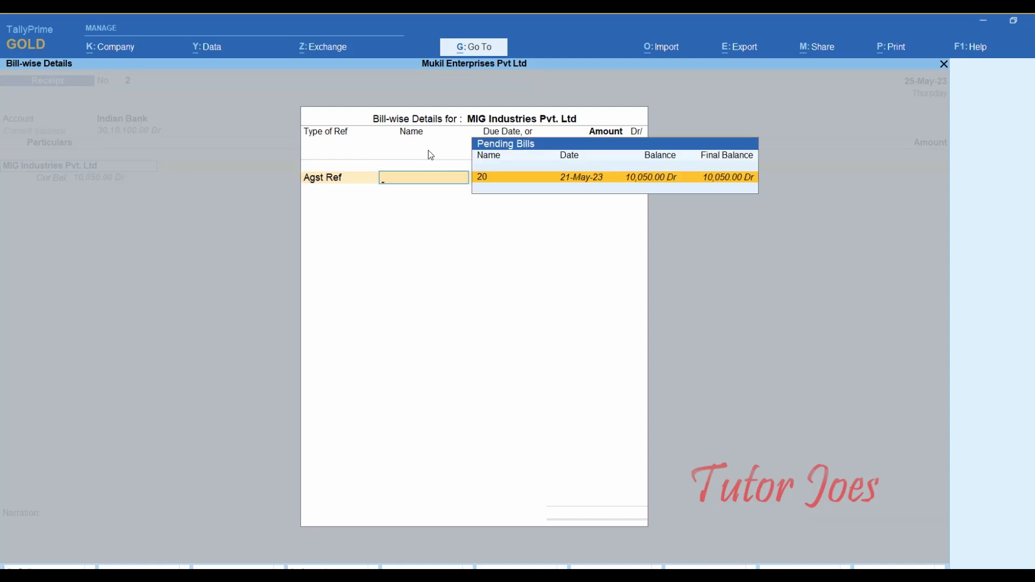
key(Return)
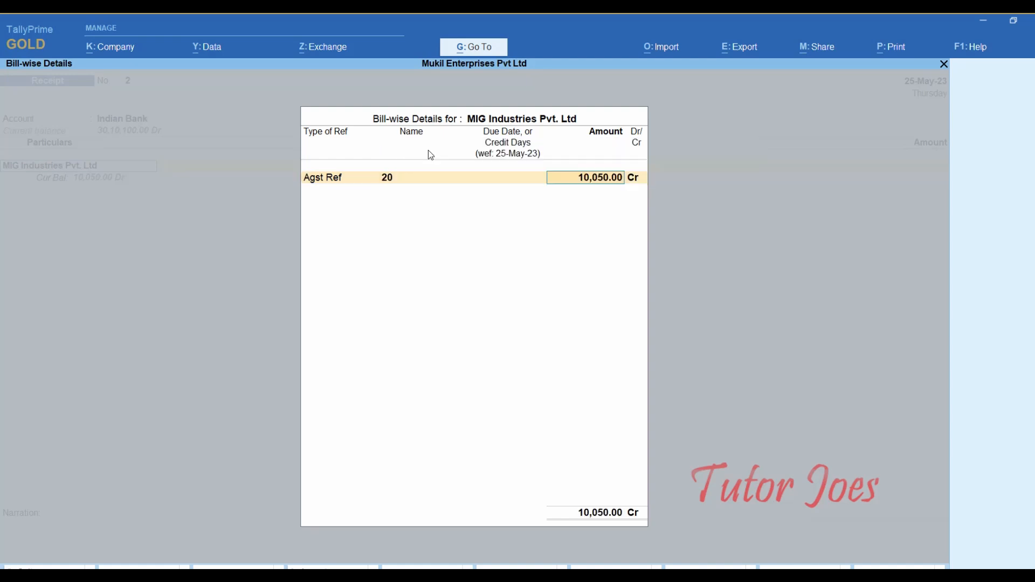
key(Return)
key(Return)
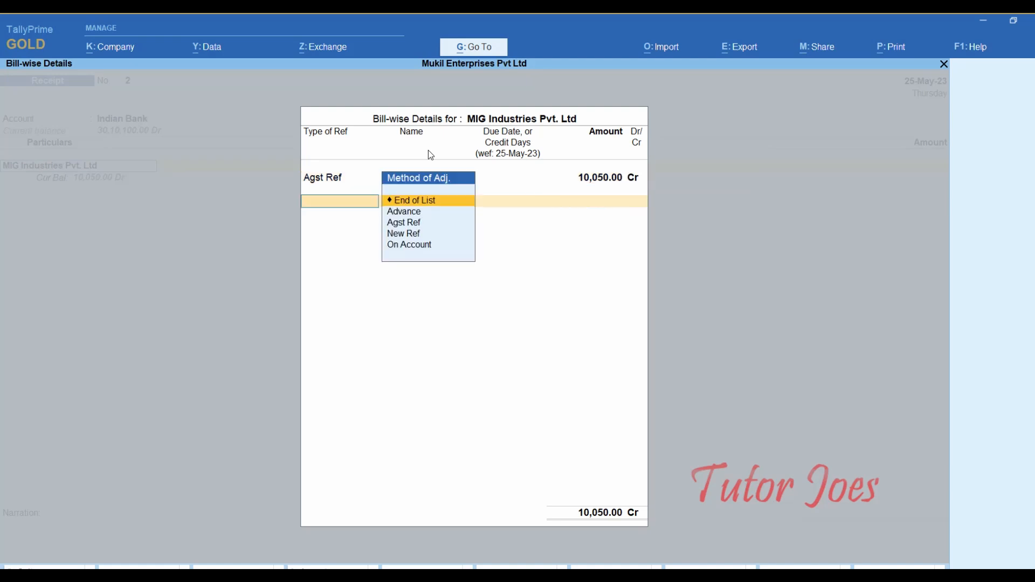
key(Return)
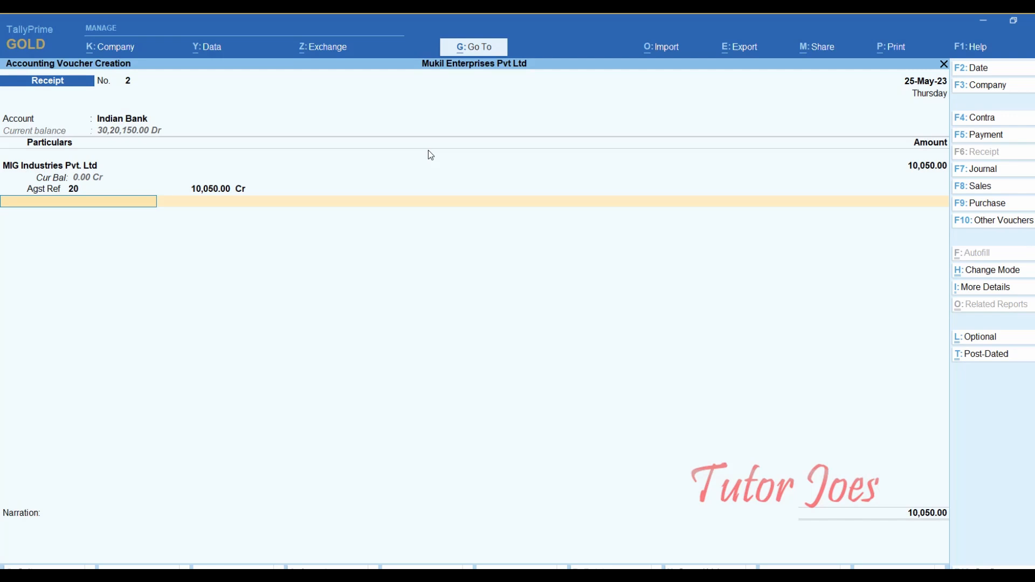
key(Return)
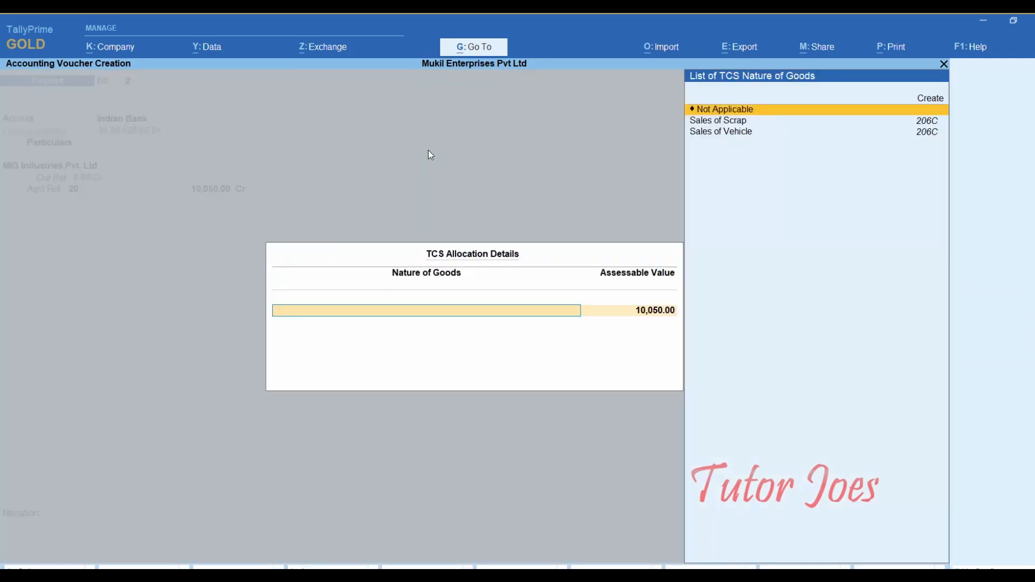
key(Return)
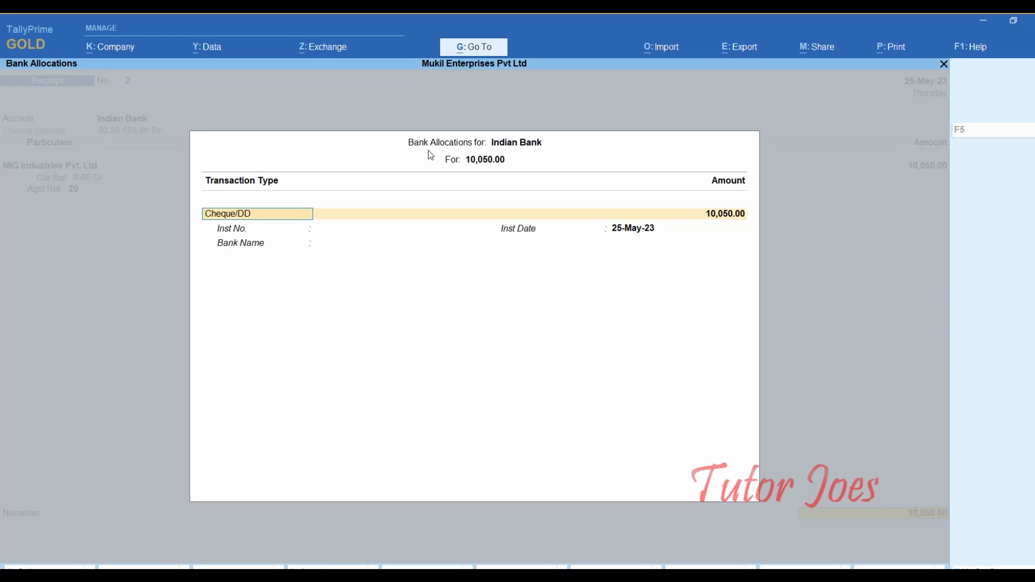
- Enter cheque 800801 dated 25-May-23 drawn on SBI Bank and save the receipt
key(Return)
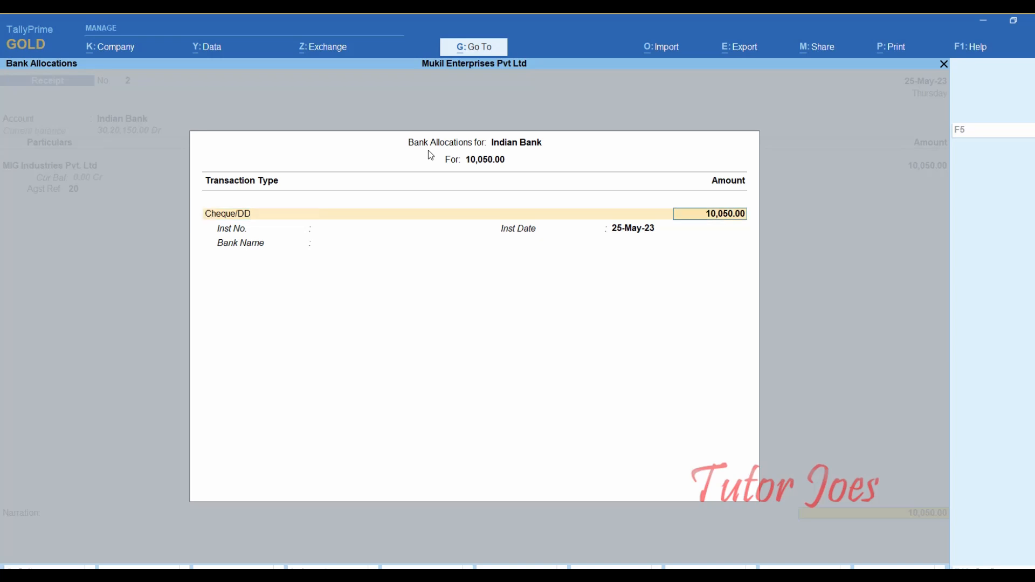
key(Return)
text(800801)
key(Return)
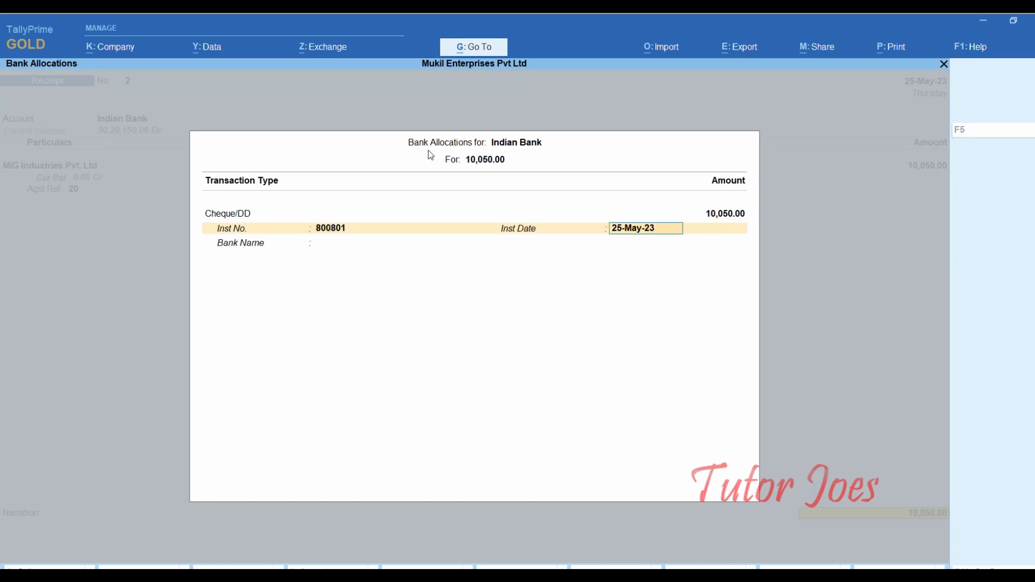
key(Return)
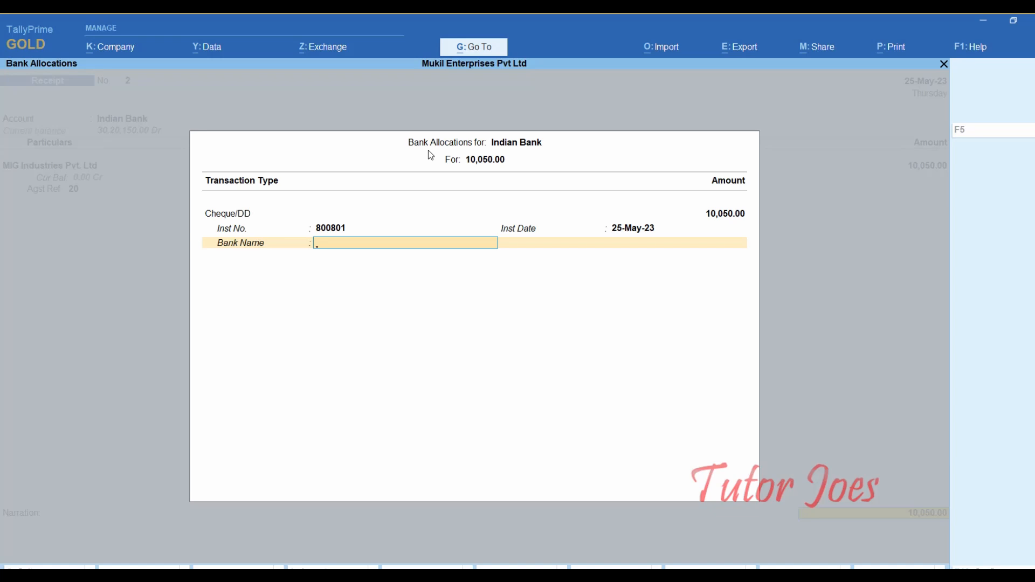
text(SBI Bank)
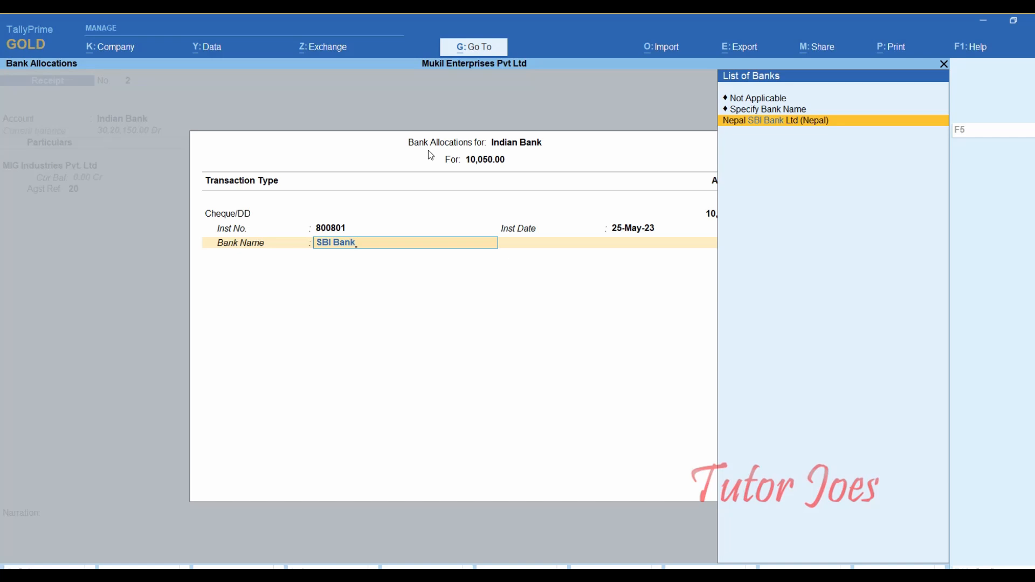
key(Return)
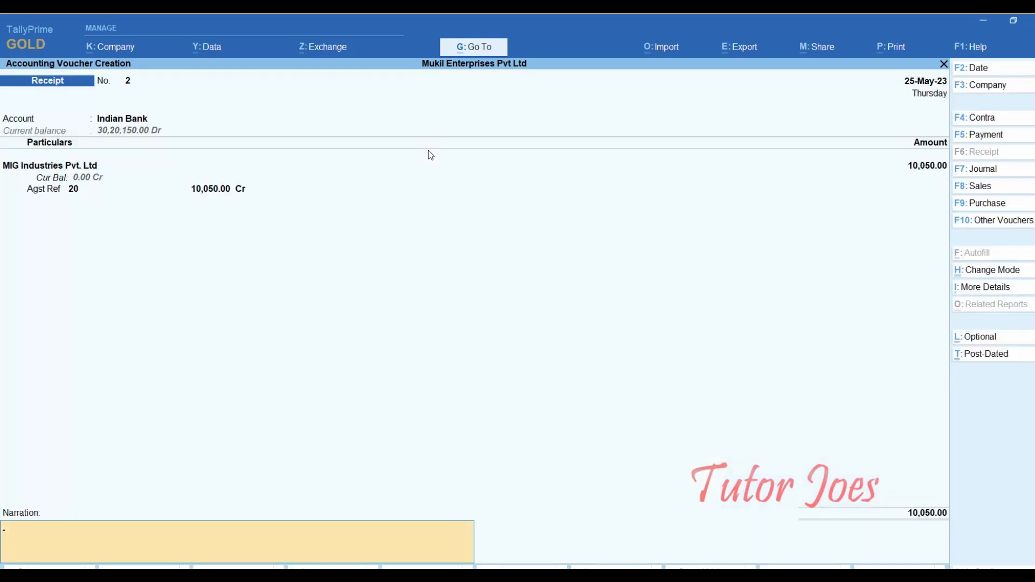
key(Return)
key(Return)
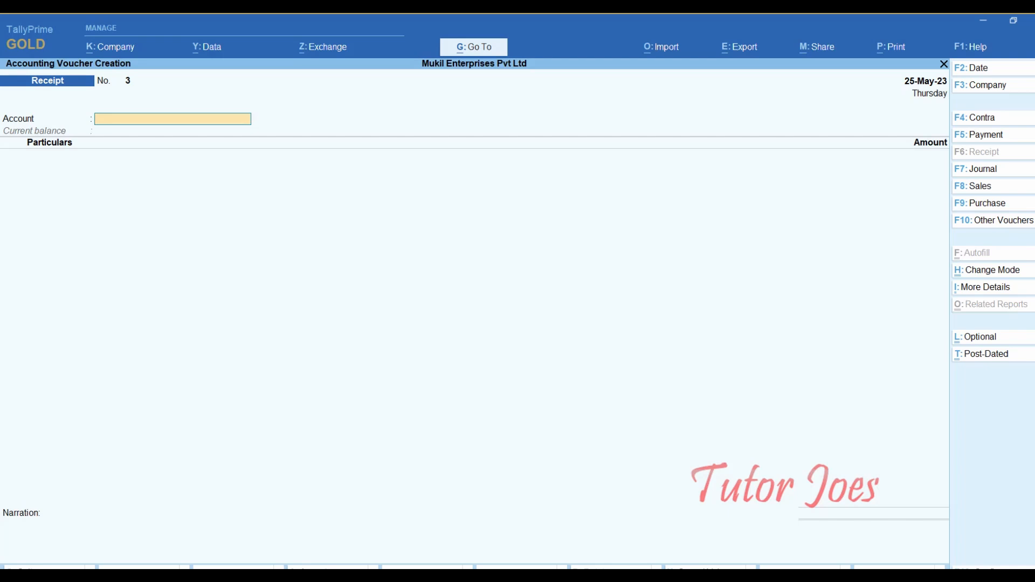
key(alt+Tab)
scroll(399, 403, down, 2)
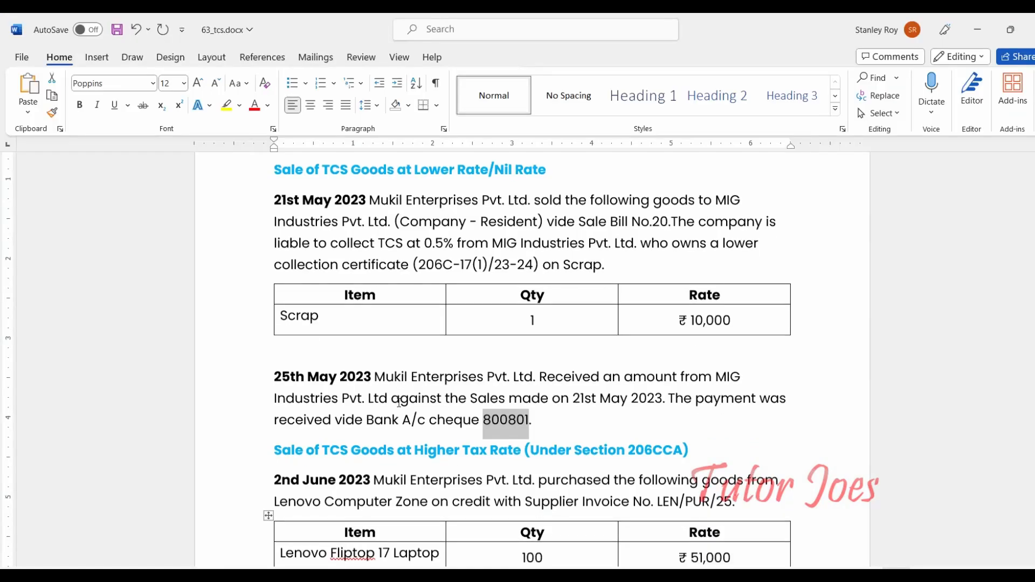
scroll(399, 403, down, 2)
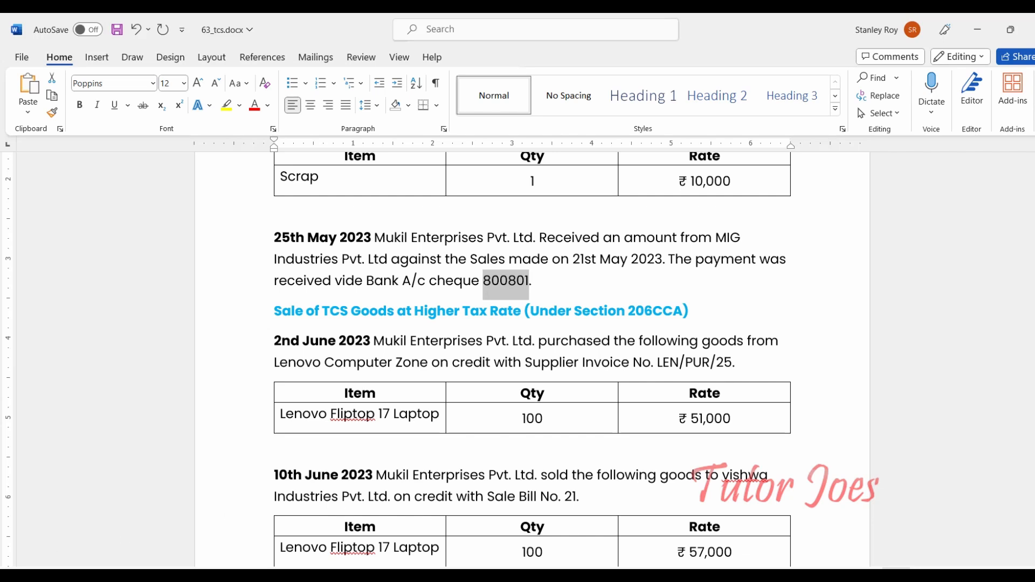
key(alt+Tab)
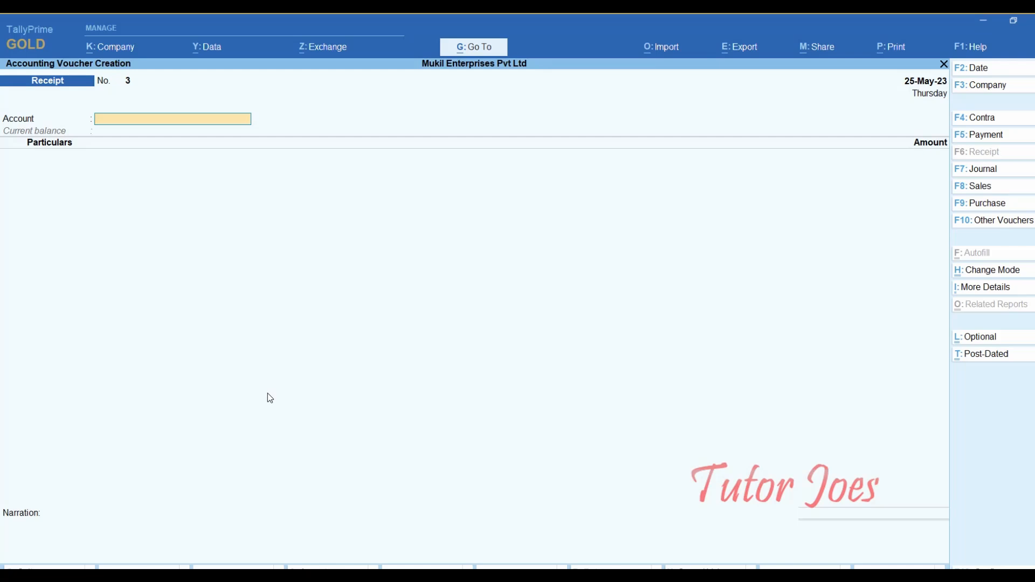
- Start a Purchase voucher dated 2-Jun-23
click(996, 208)
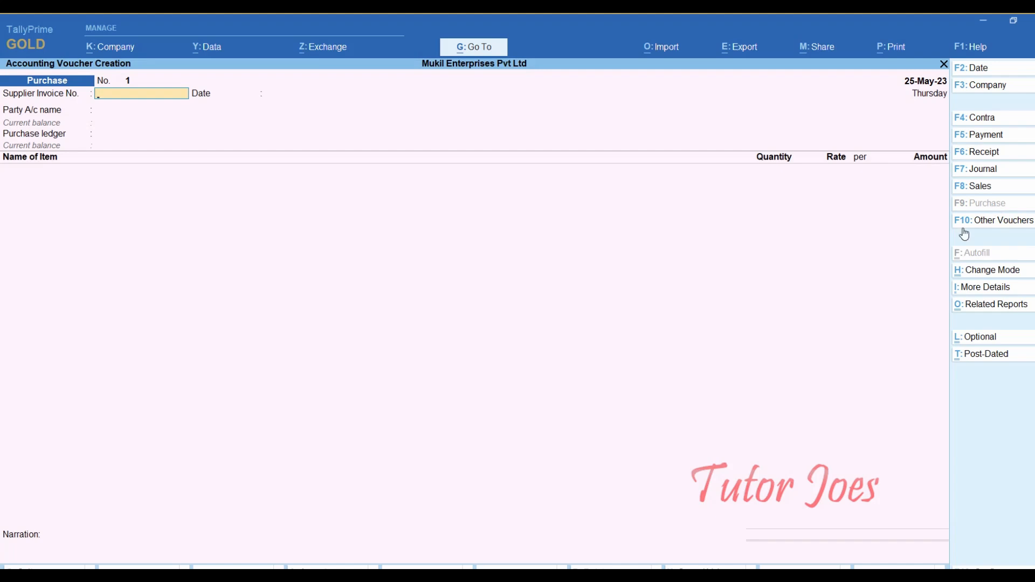
key(F9)
key(F2)
text(2-6)
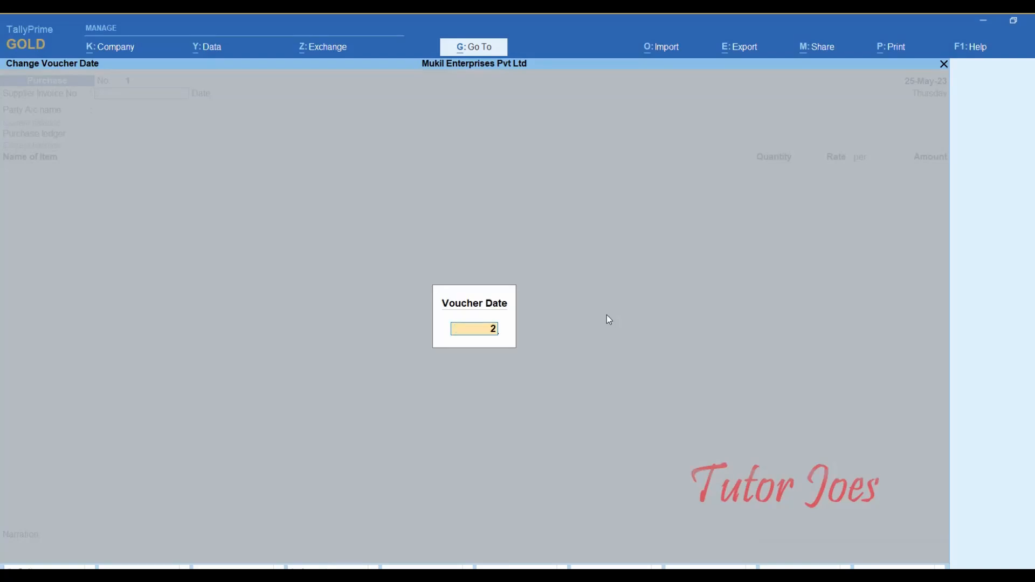
key(Return)
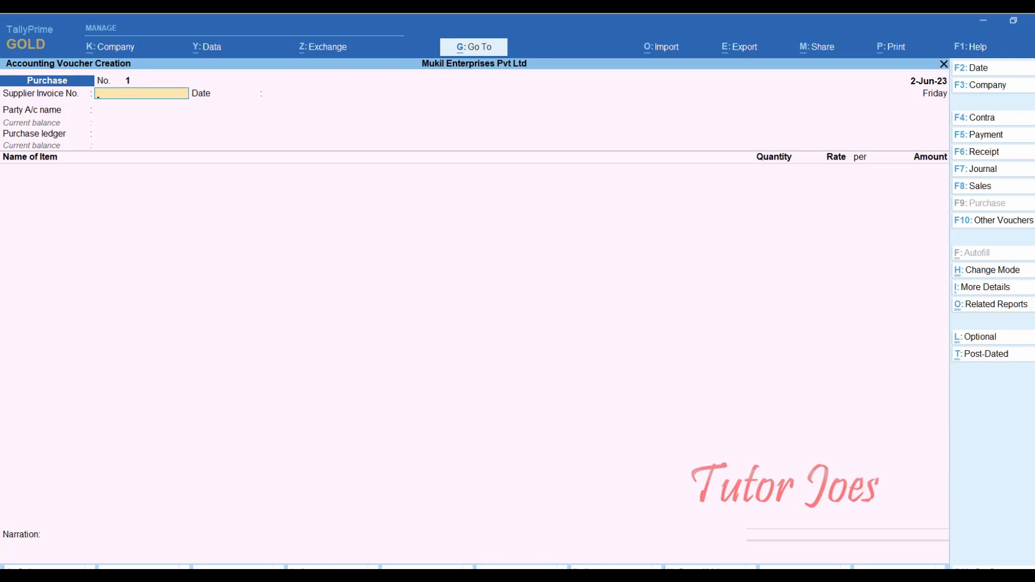
- Copy LEN/PUR/25 from the Word exercise into the Supplier Invoice No. field
click(604, 567)
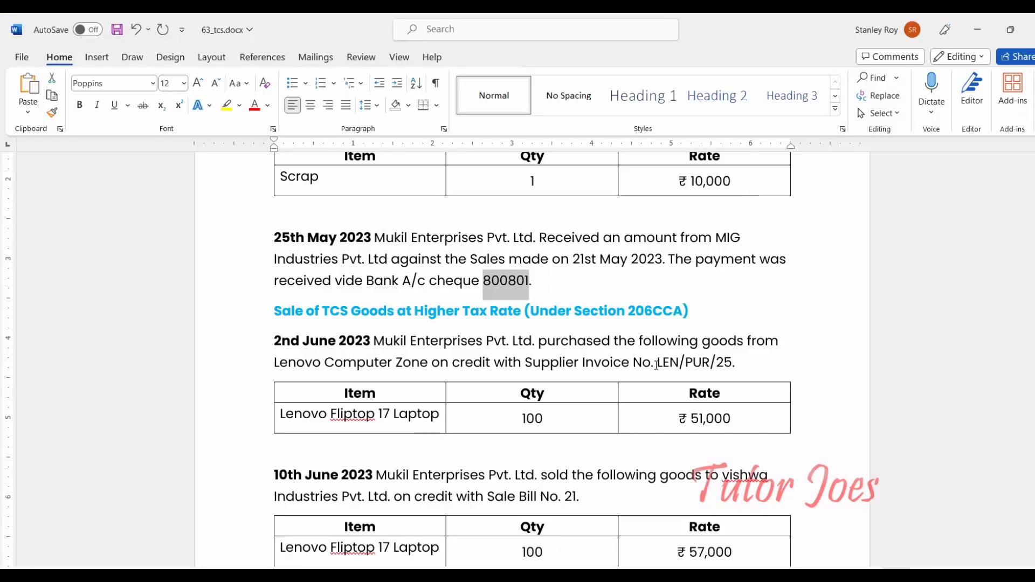
drag(651, 363, 726, 362)
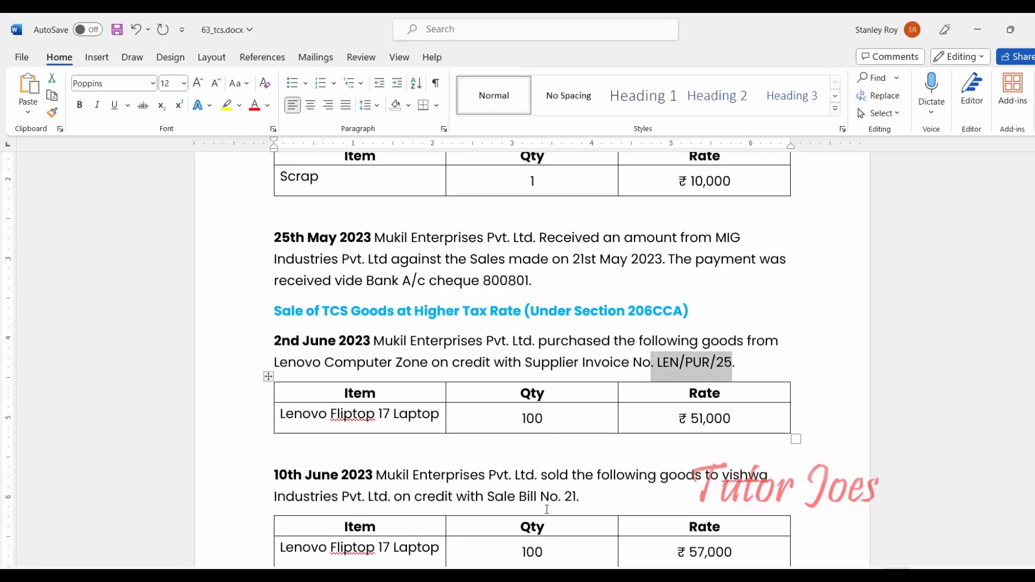
key(alt+Tab)
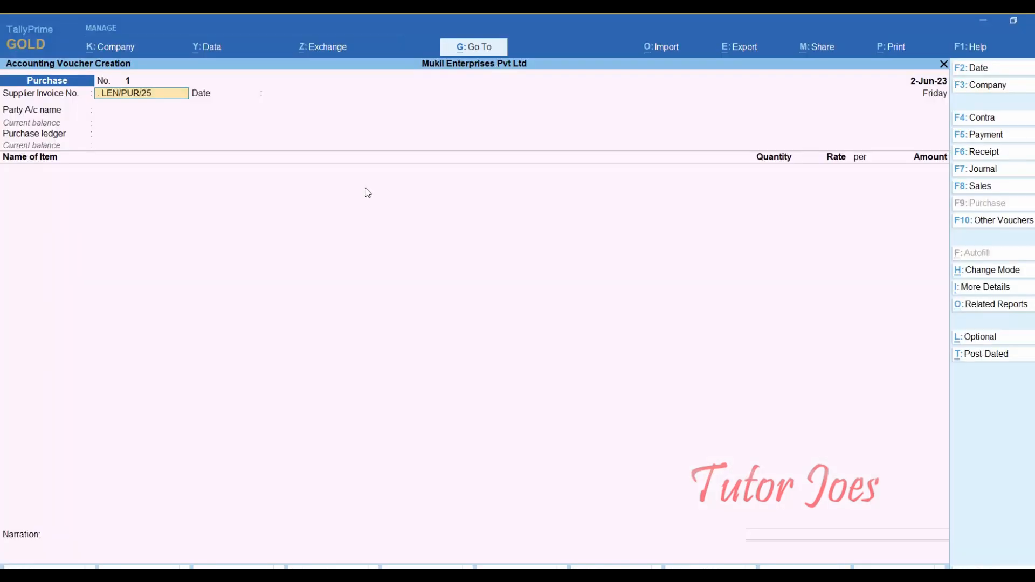
key(Return)
key(Return)
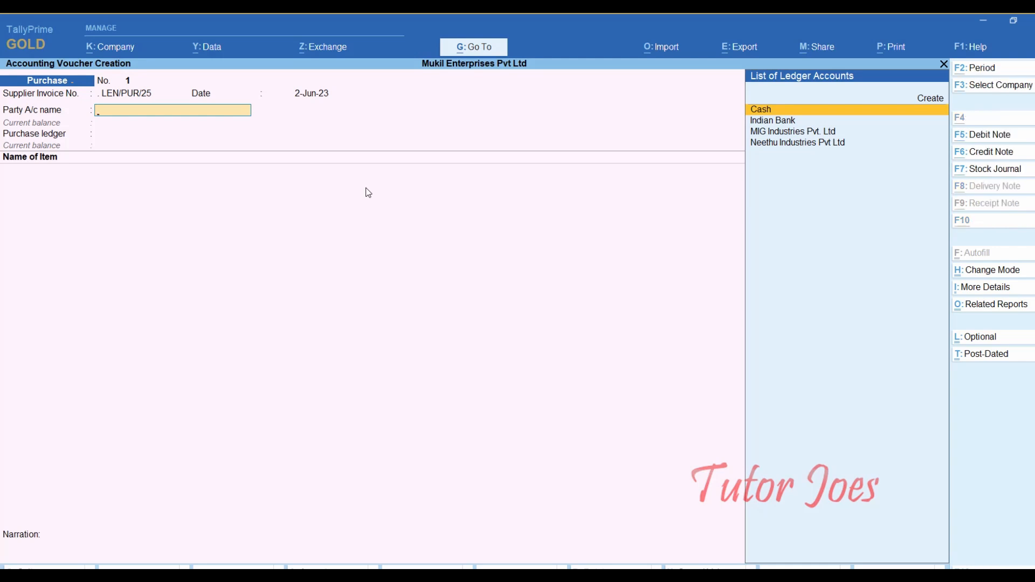
key(alt+c)
- Create ledger 'Lenovo Computer Zone' under Sundry Creditors, bill-by-bill on, TCS off, Tamil Nadu, India
text(Lenovo)
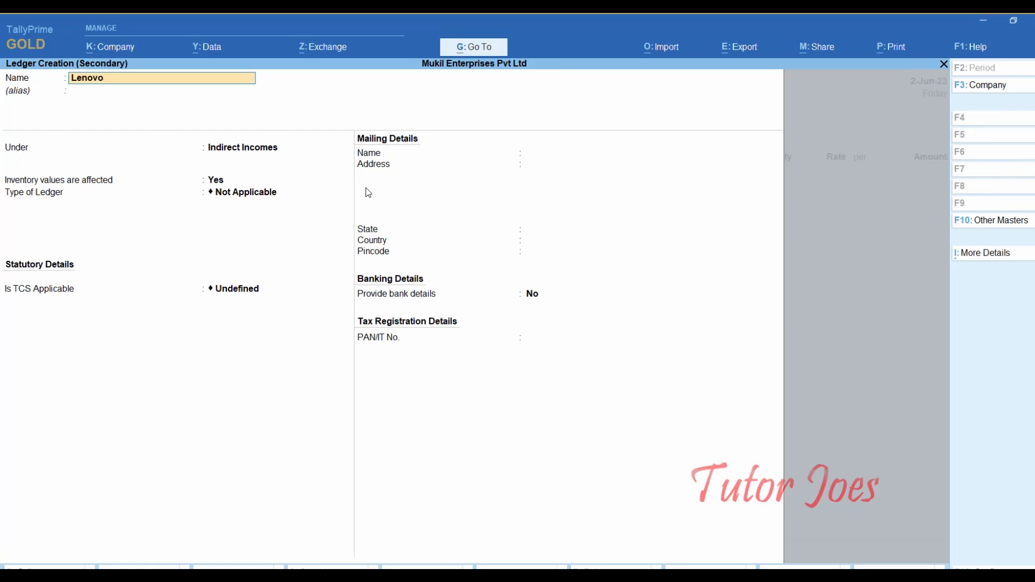
text( computer Zo)
key(Return)
key(Return)
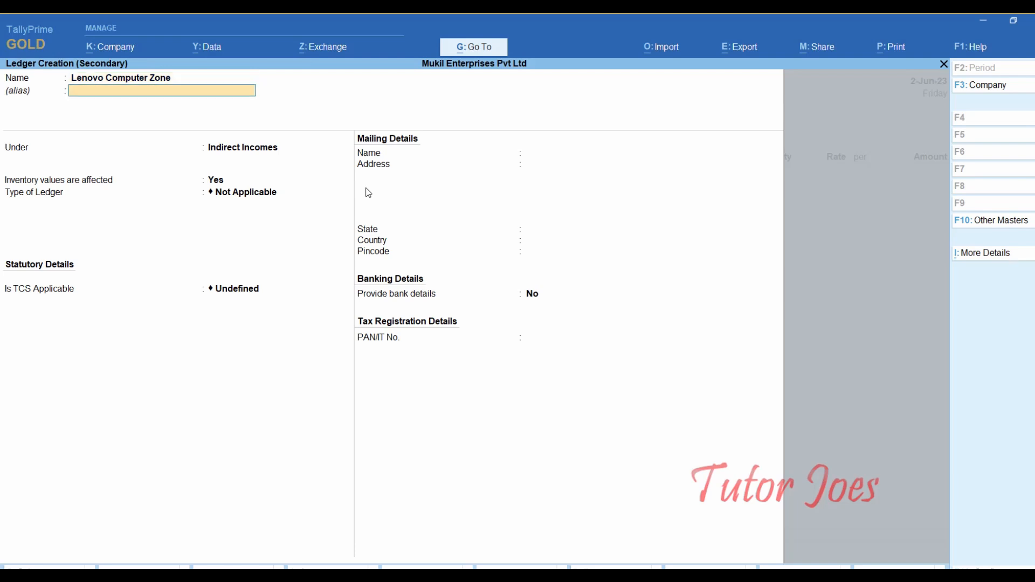
text(Sun)
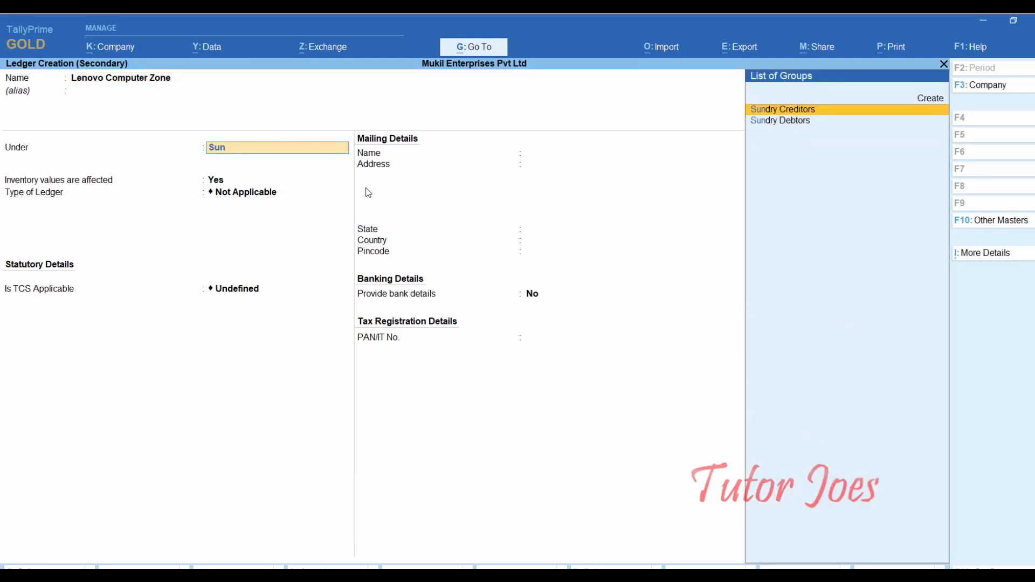
key(Return)
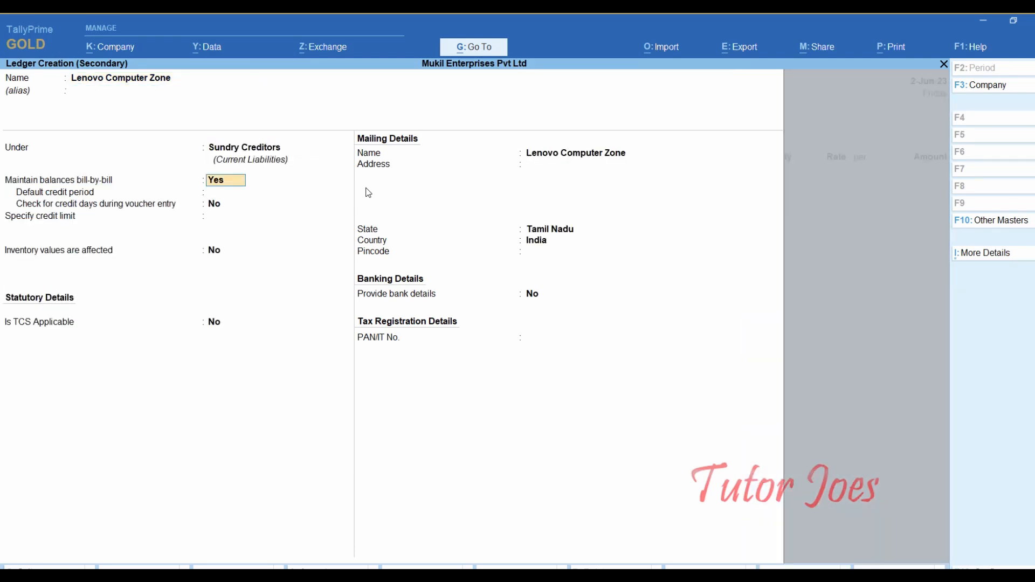
key(Return)
key(Return)
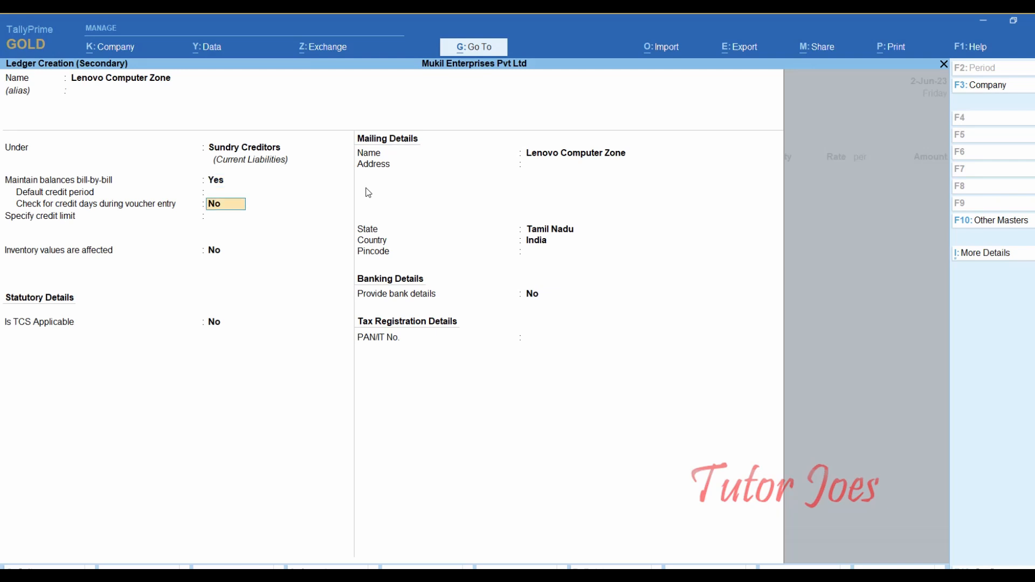
key(Return)
key(Return)
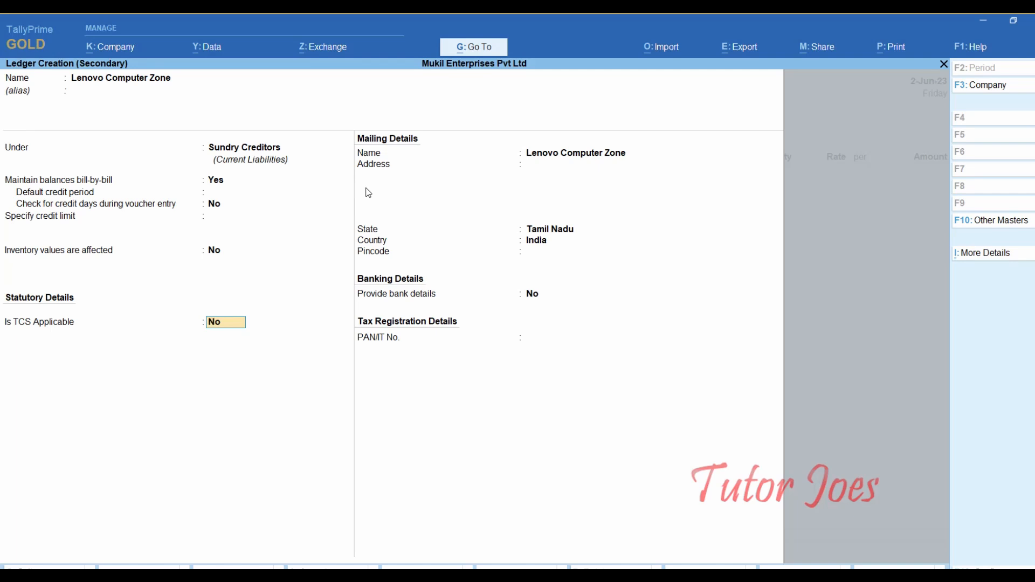
key(Return)
key(Return)
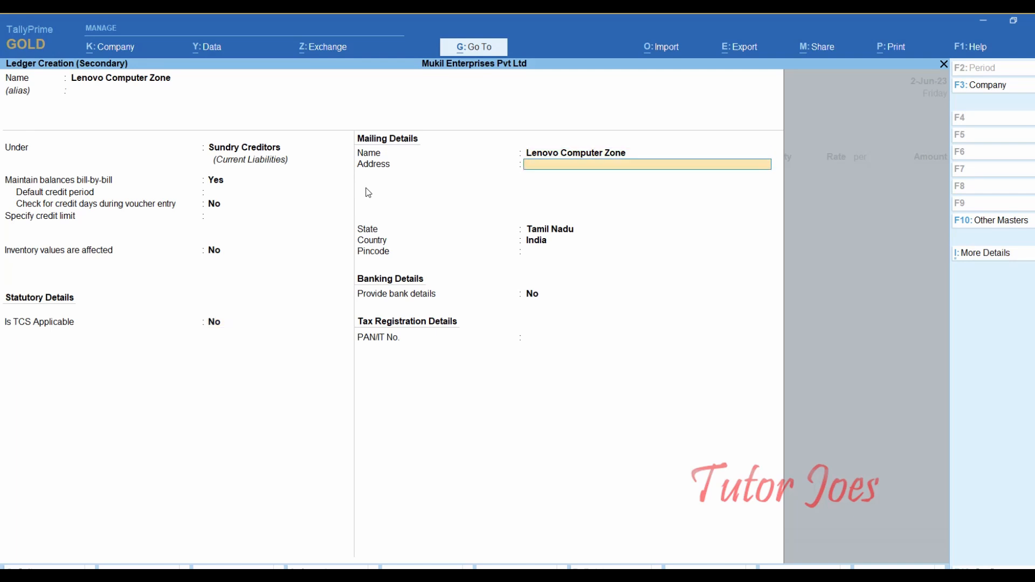
key(Return)
key(Return)
key(Return)
key(Return)
key(Return)
key(Return)
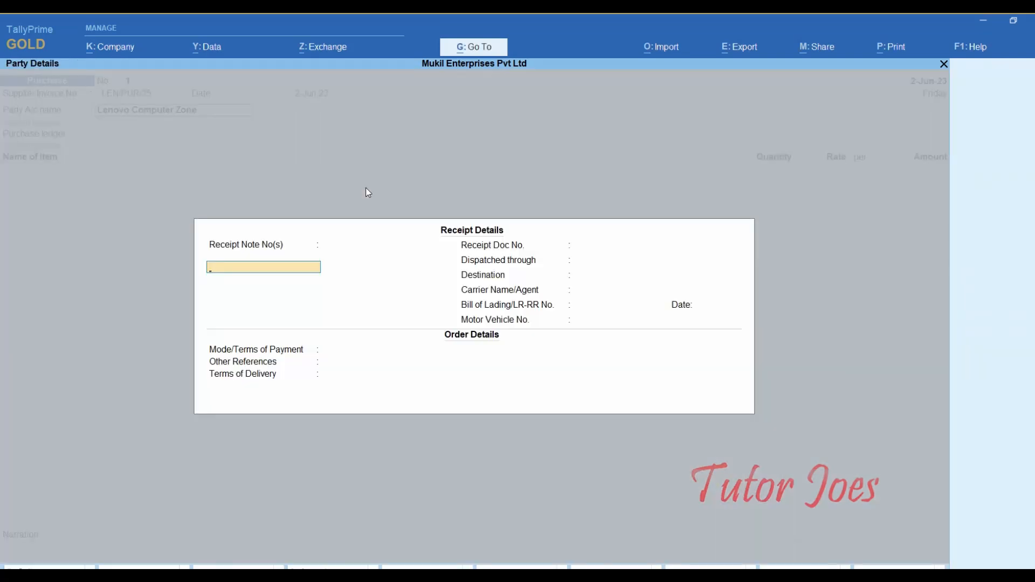
- Accept the receipt, order and party details for supplier Lenovo Computer Zone
key(Return)
key(Return)
key(Return)
key(Return)
key(Return)
key(Return)
key(Return)
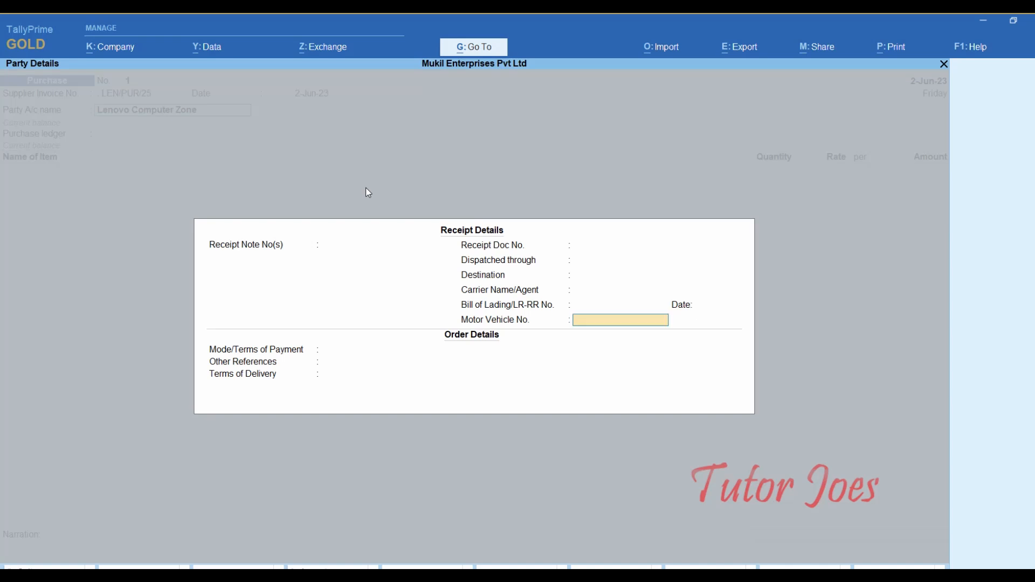
key(Return)
key(Return)
key(Return)
key(Return)
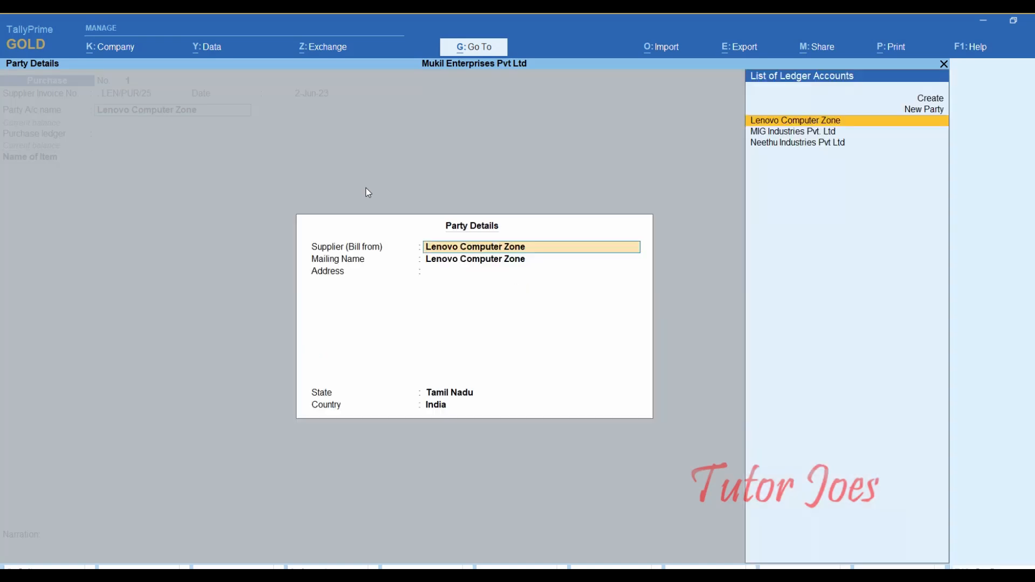
key(Return)
key(Return)
key(Return)
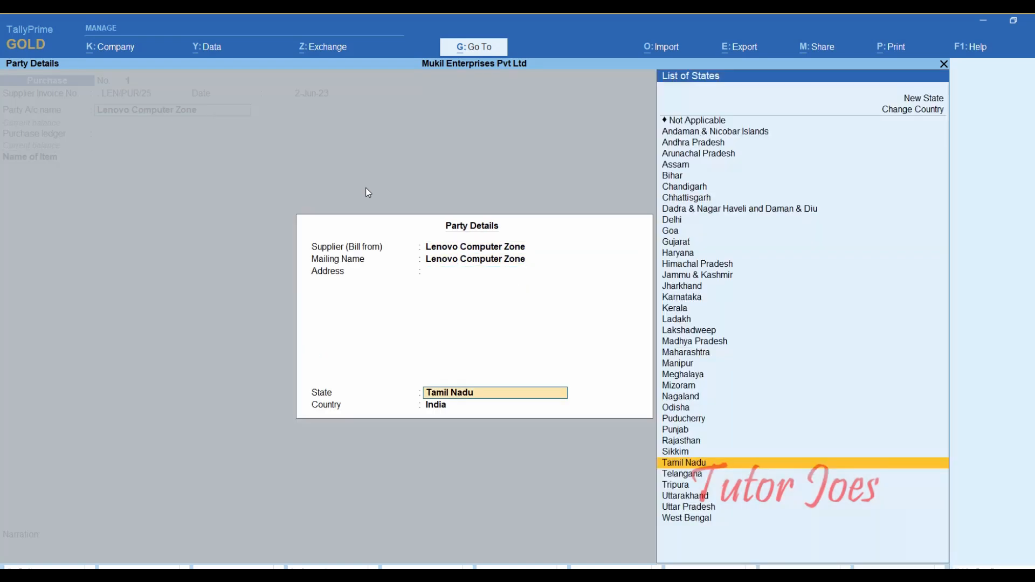
key(Return)
key(Return)
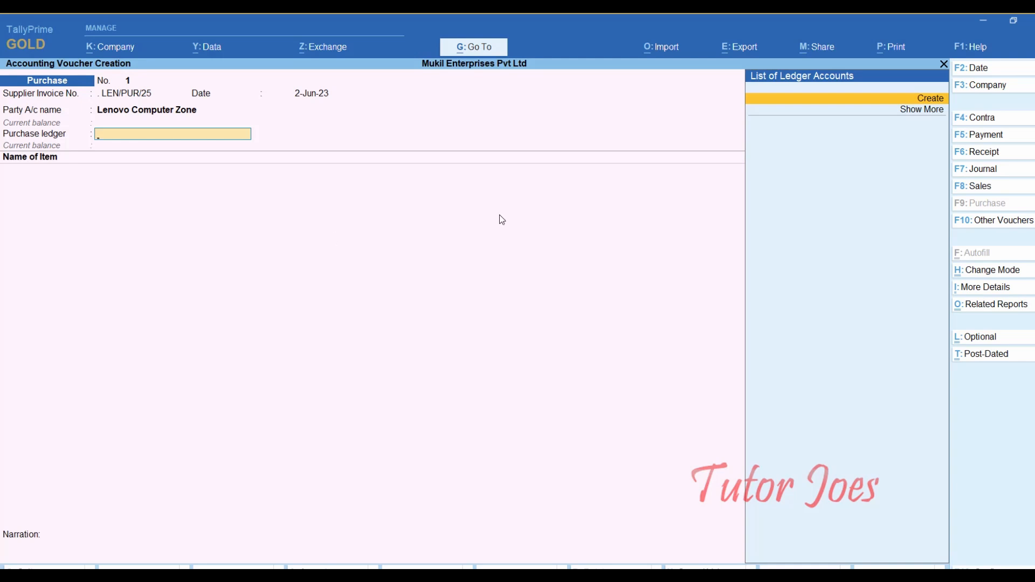
- Create a 'Purchase' ledger under Purchase Accounts and start a new stock item
key(Return)
text(Purchase)
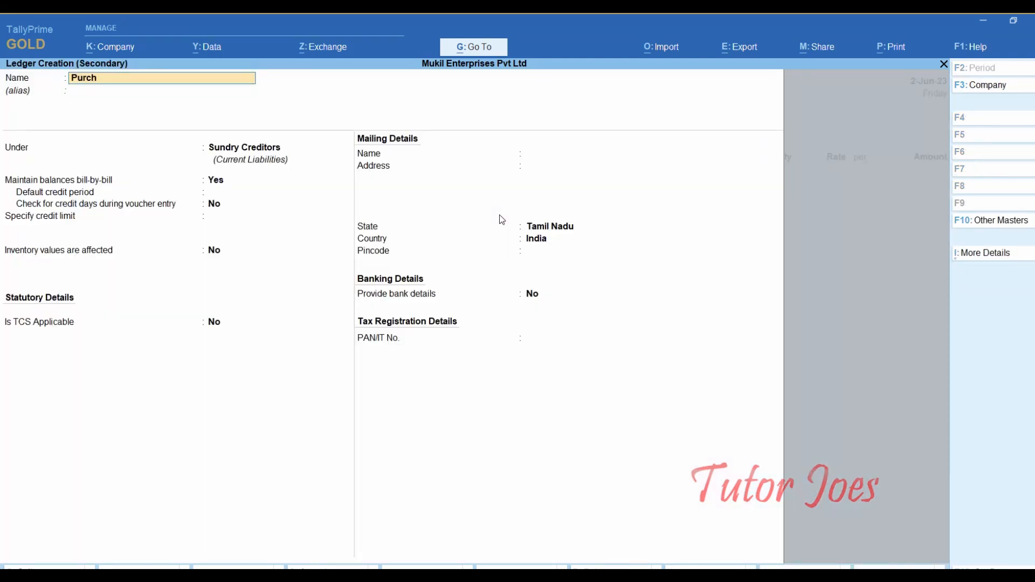
key(Return)
key(Return)
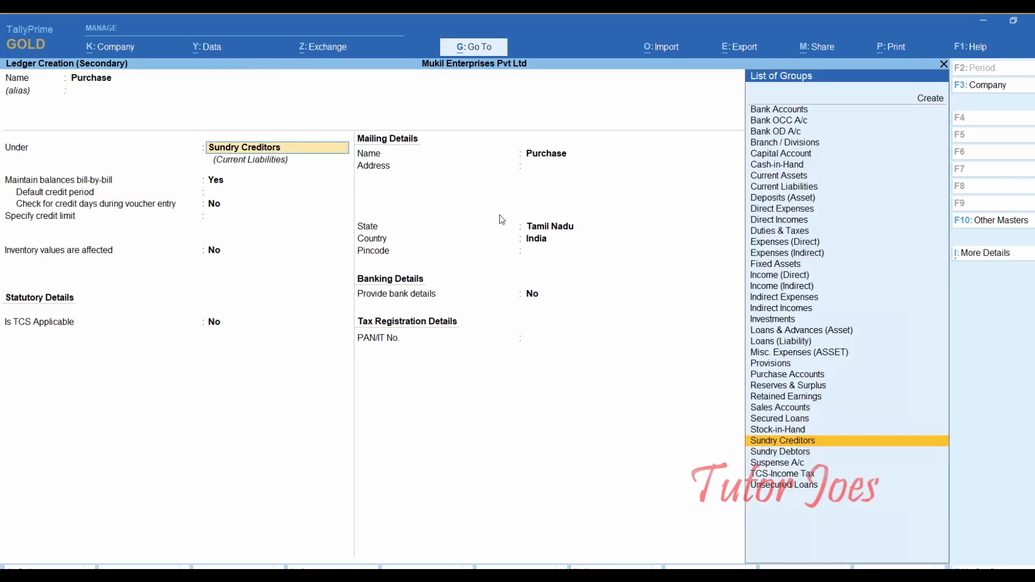
text(Pur)
key(Return)
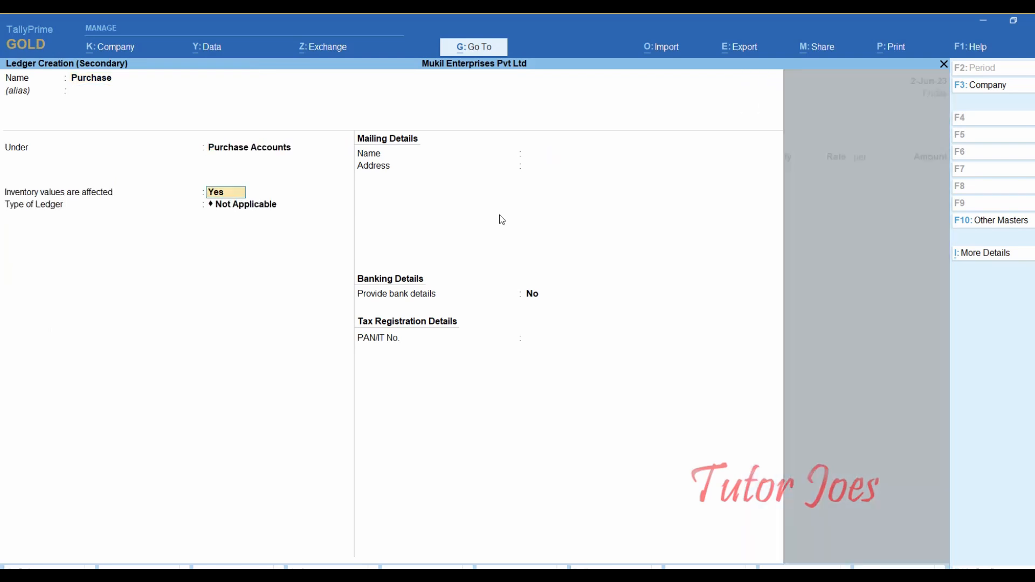
key(Return)
key(Return)
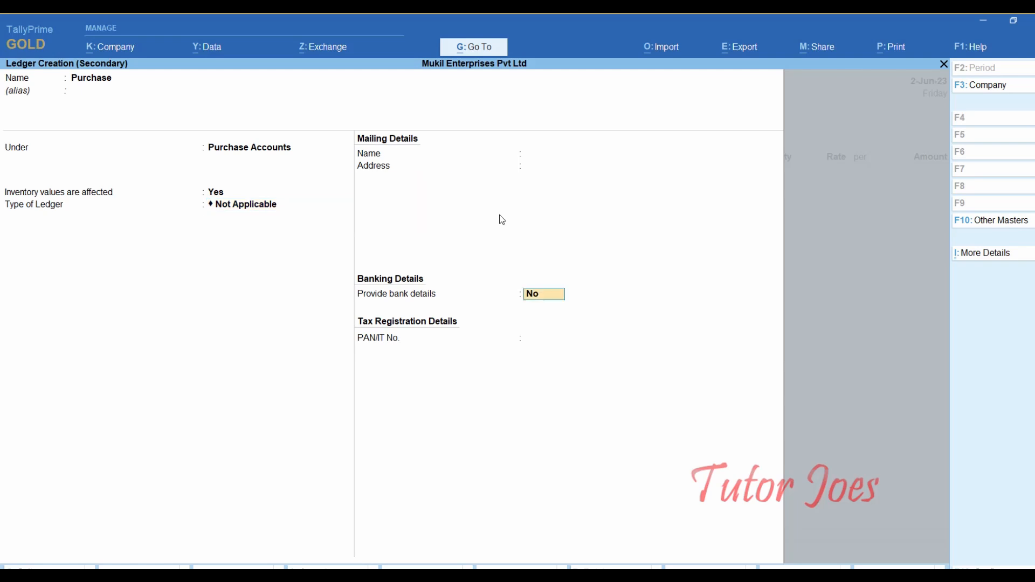
key(Return)
key(Return)
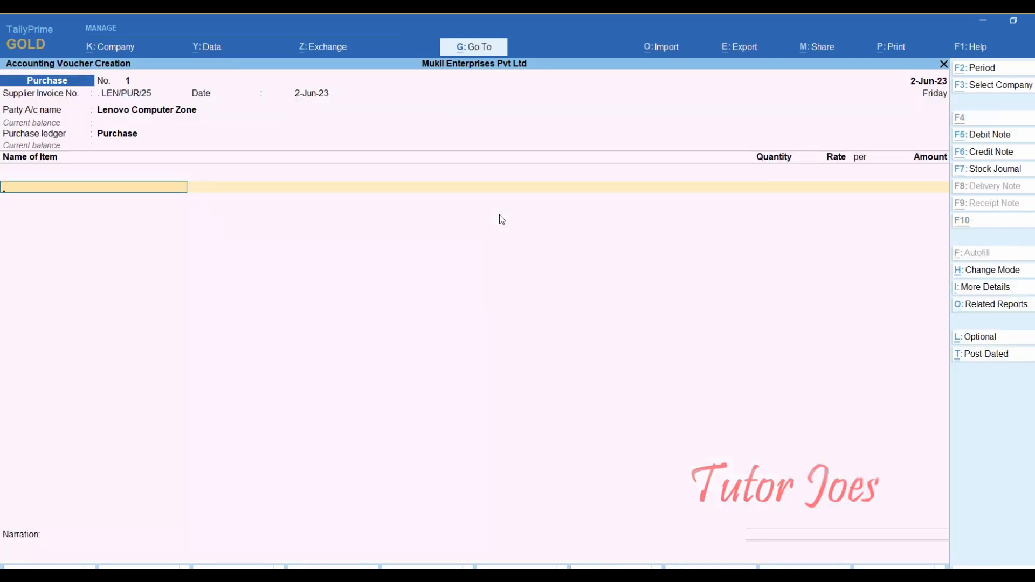
key(alt+c)
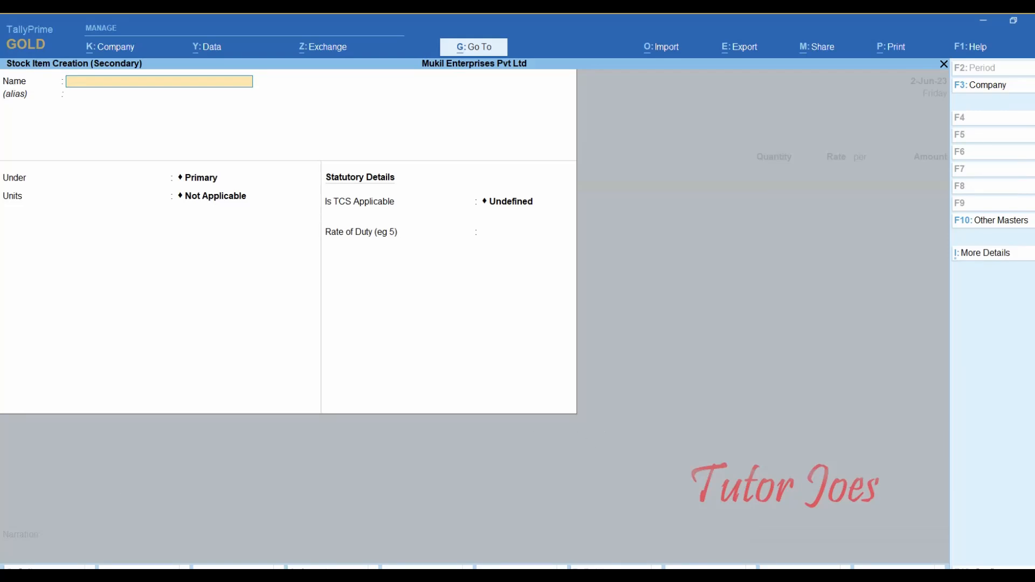
- Name the new stock item 'Lenovo Fliptop 17 Laptop', copied from the Word exercise
key(alt+Tab)
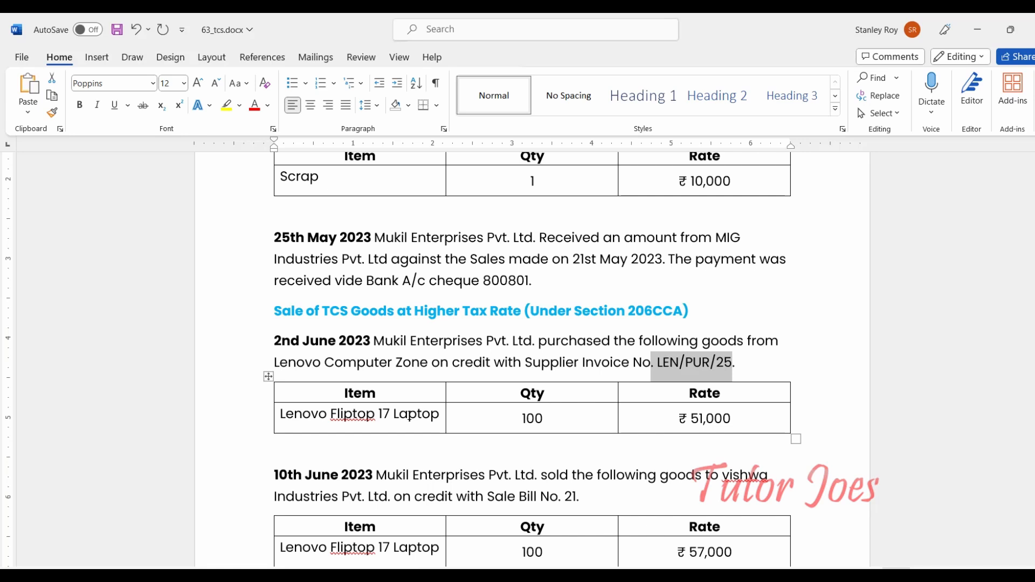
triple_click(399, 418)
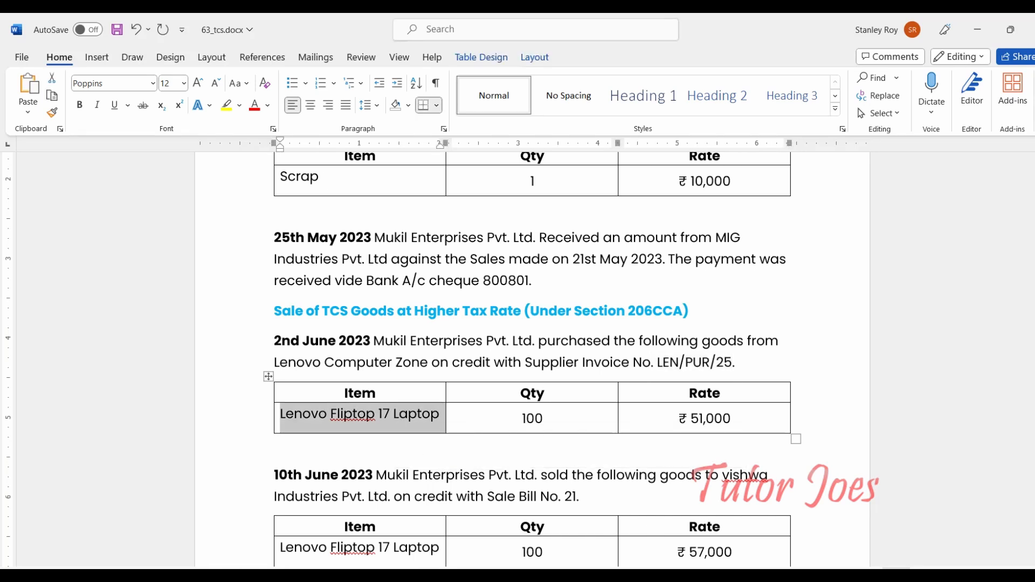
key(alt+Tab)
key(ctrl+alt+v)
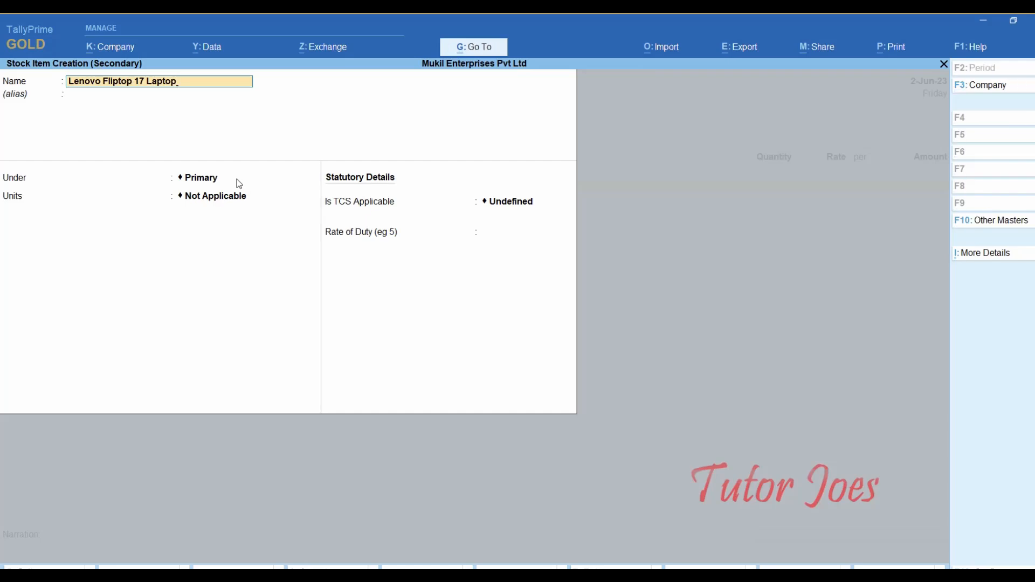
key(Return)
key(Return)
key(Return)
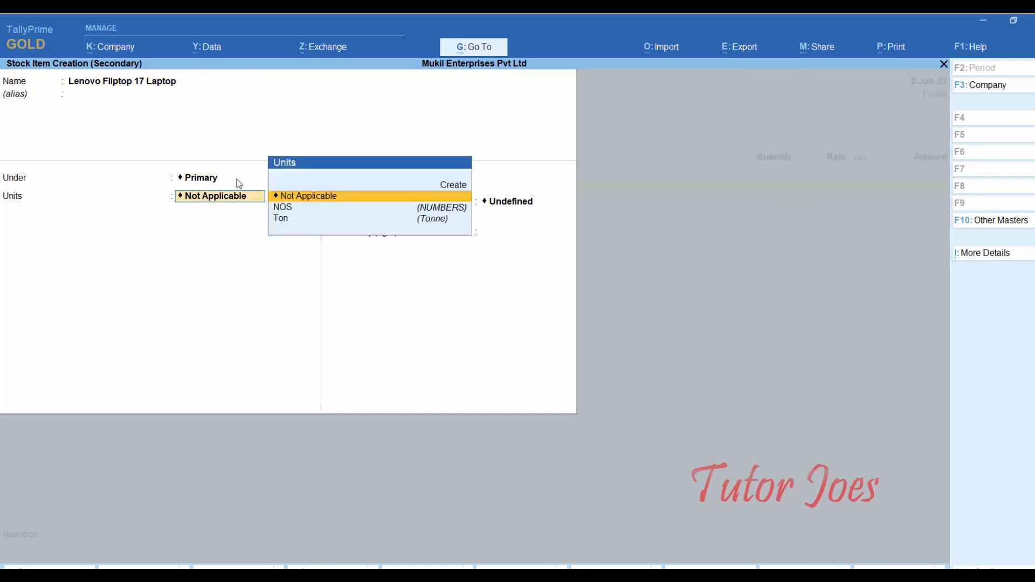
- Set the item's units to NOS, mark TCS Applicable, and create a new Nature of Goods
key(Down)
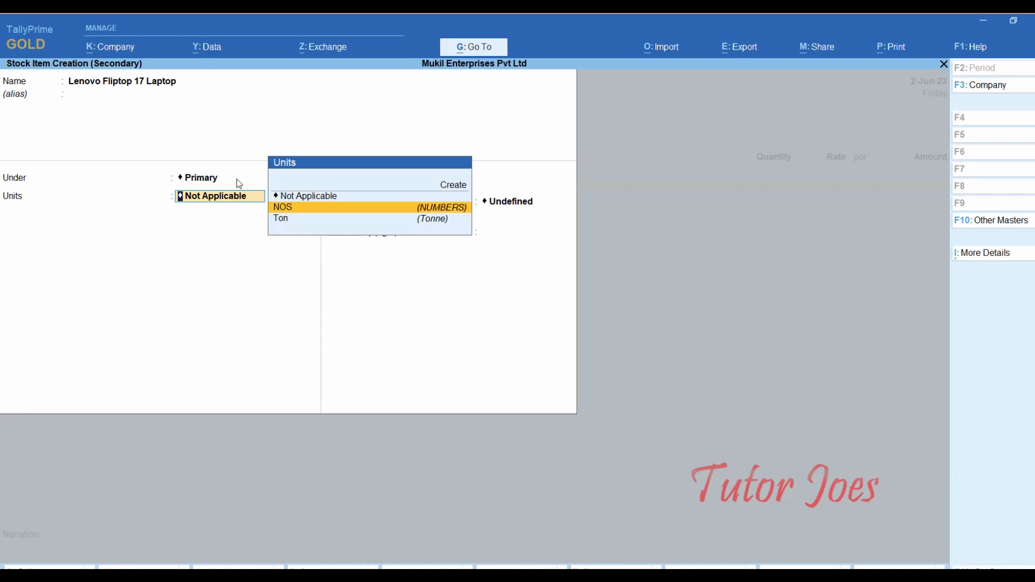
key(Return)
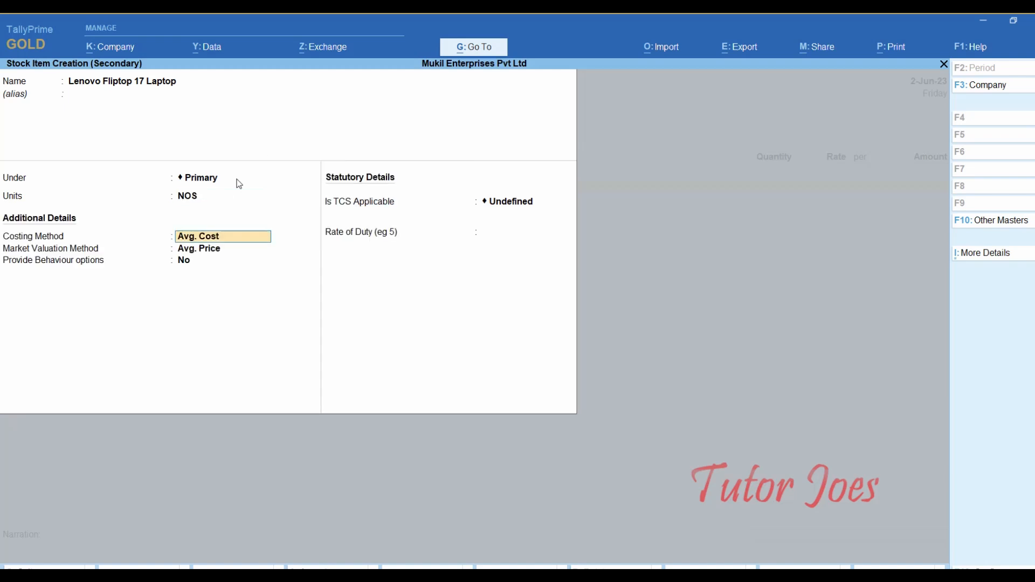
key(Return)
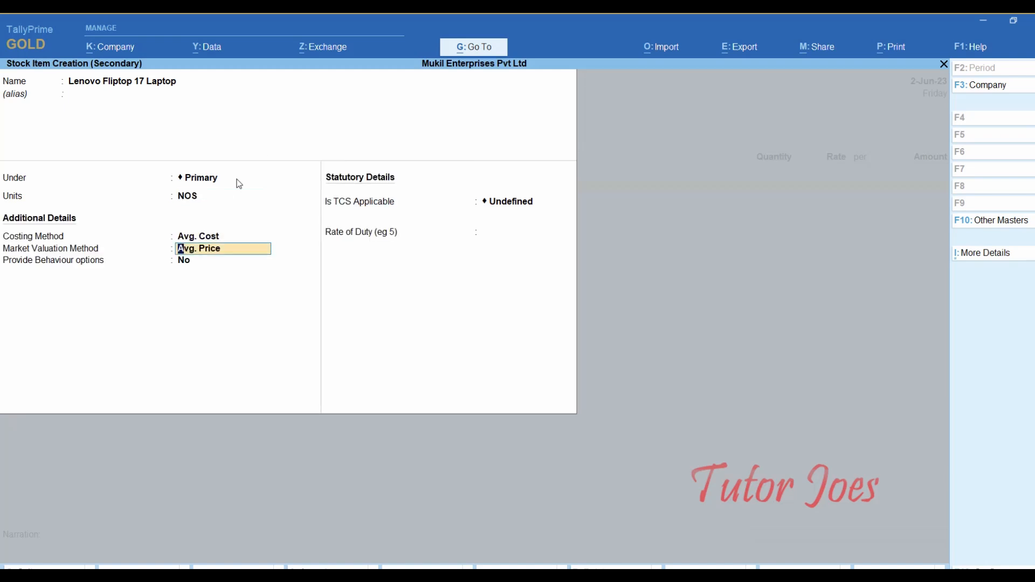
key(Return)
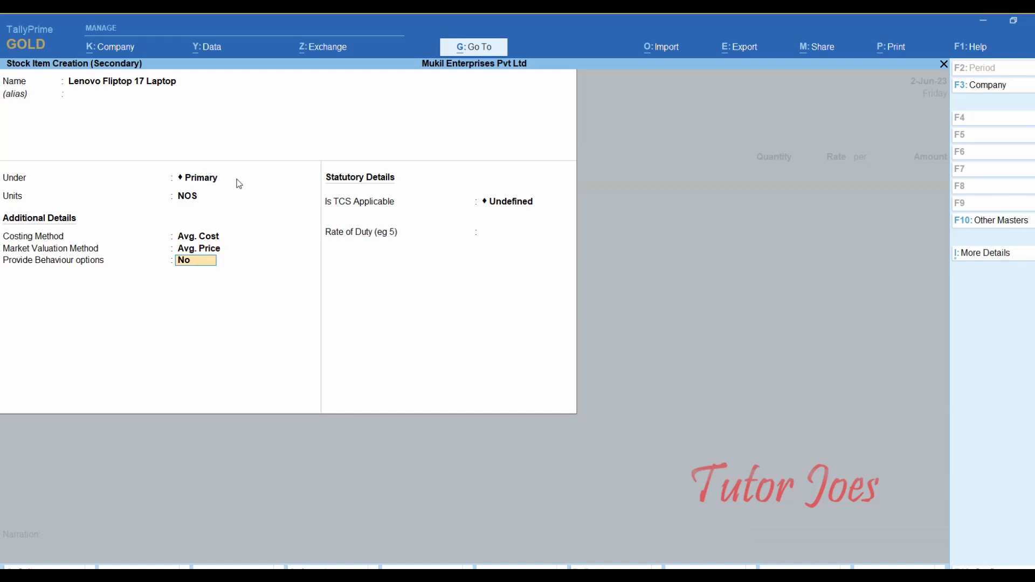
key(Return)
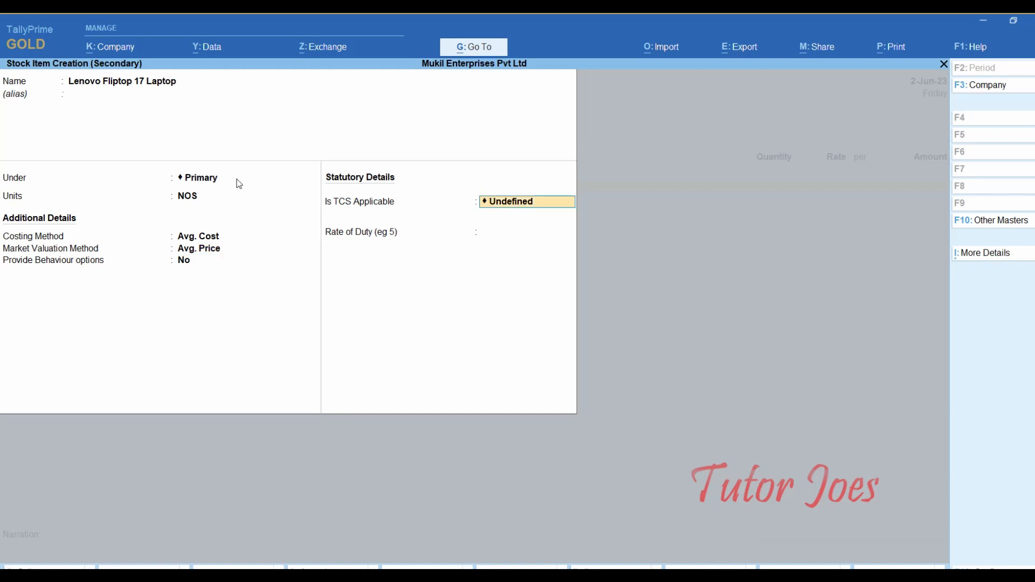
text(Ap)
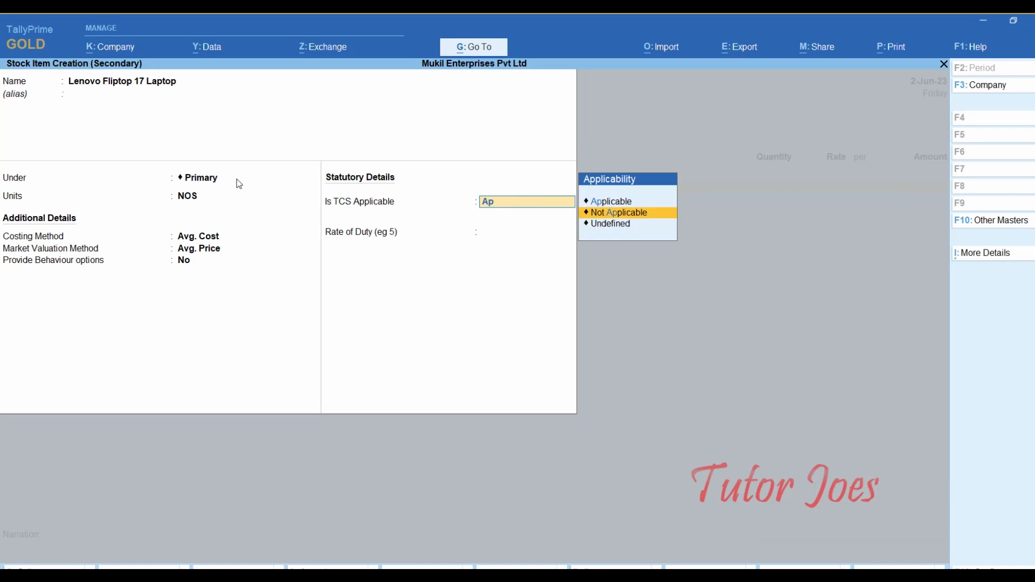
key(Up)
key(Return)
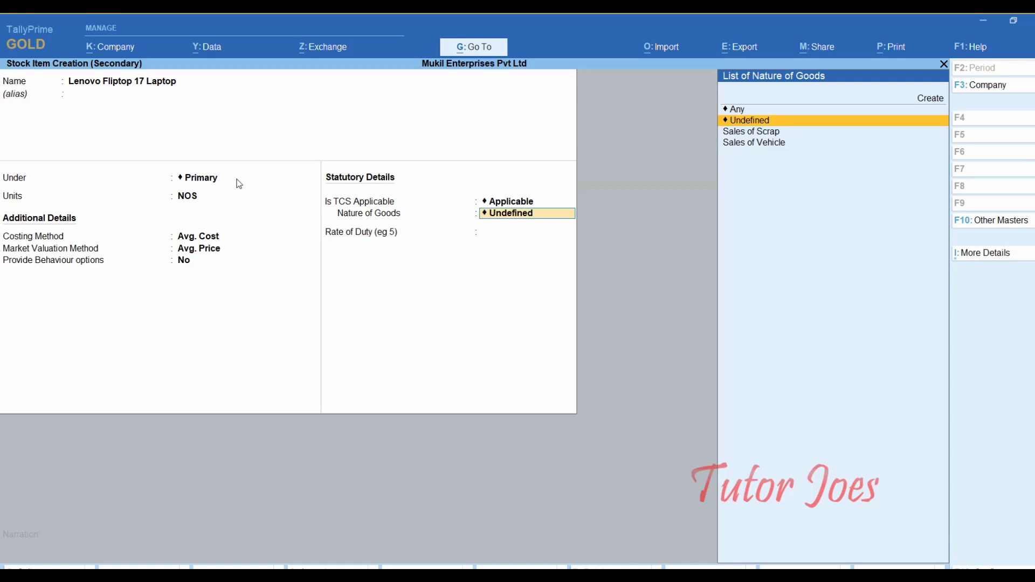
key(Up)
key(Up)
key(Return)
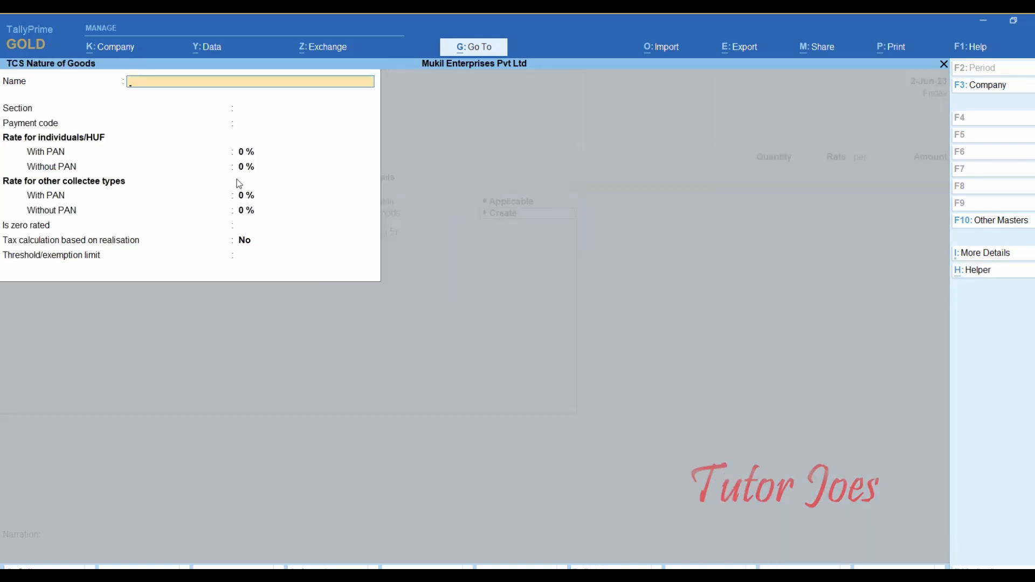
- Name the TCS nature of goods 'Sales of Any Goods' with section 206C
text(Sal)
key(BackSpace)
key(BackSpace)
text(of Any Goo)
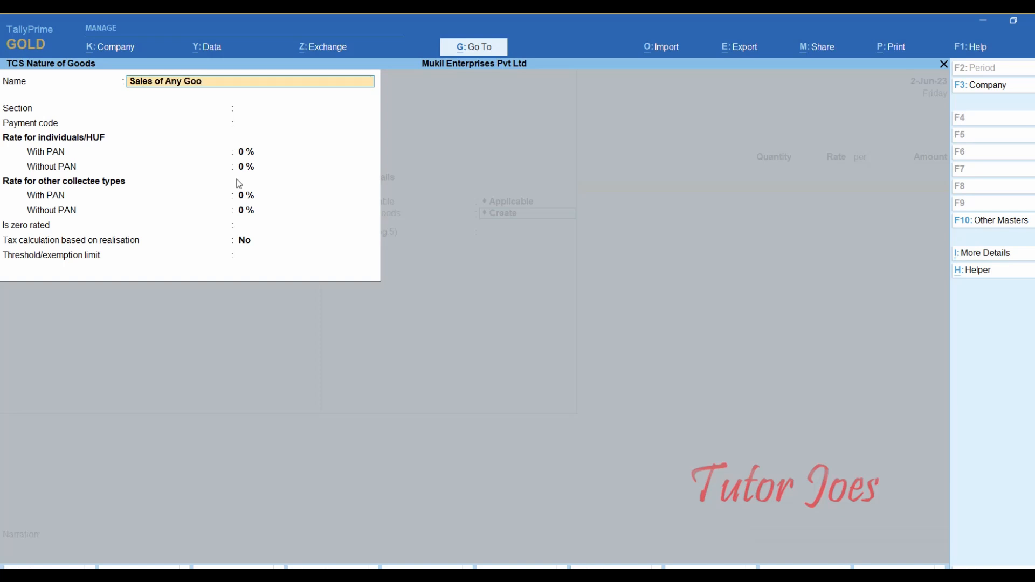
text(ds)
key(Return)
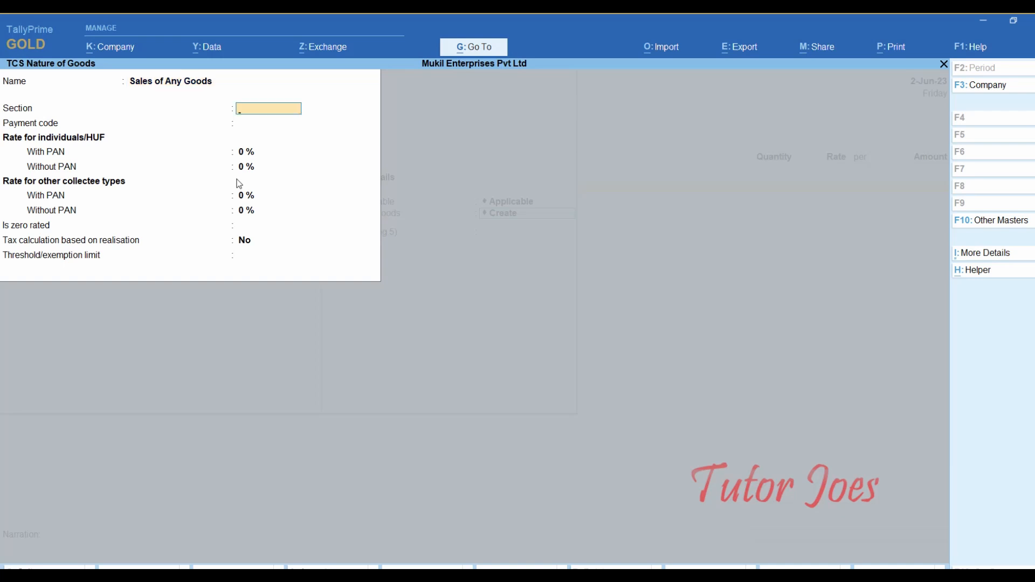
text(206c)
key(BackSpace)
text(C)
key(Return)
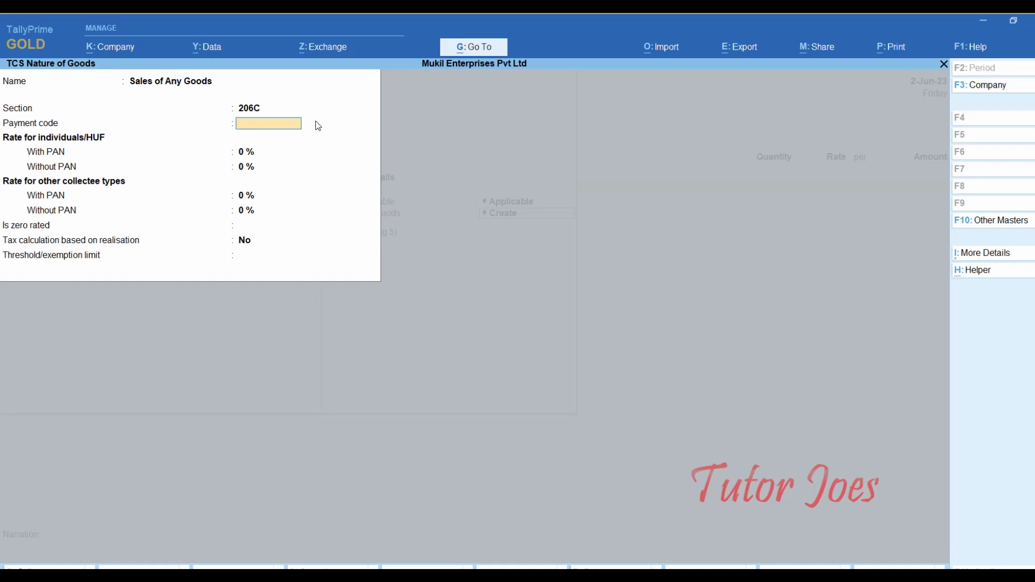
- Set payment code 6CR, with 0.10% rate with PAN and 1% without PAN
text(6CR)
key(Return)
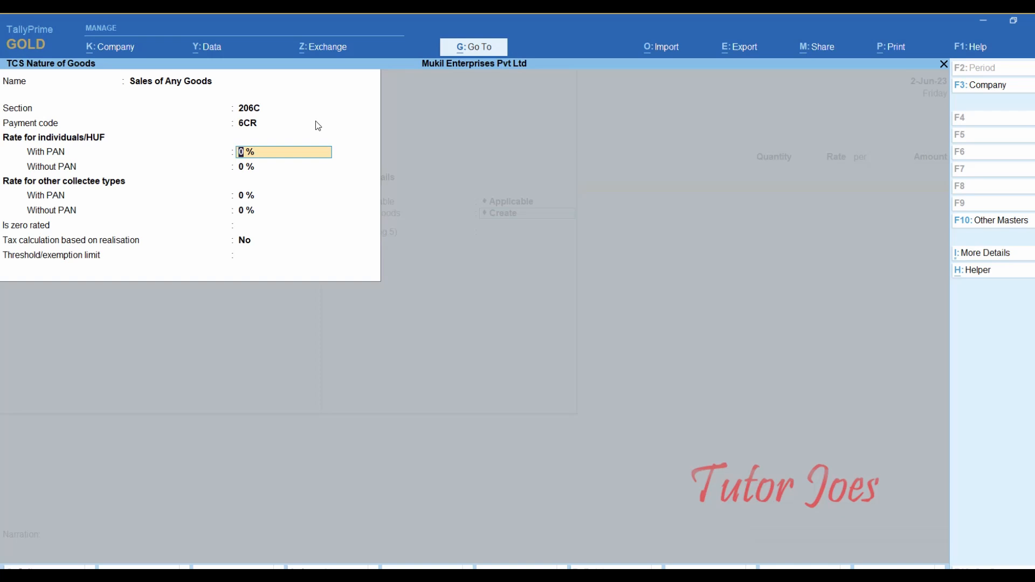
text(0.10)
key(Return)
text(1)
key(Return)
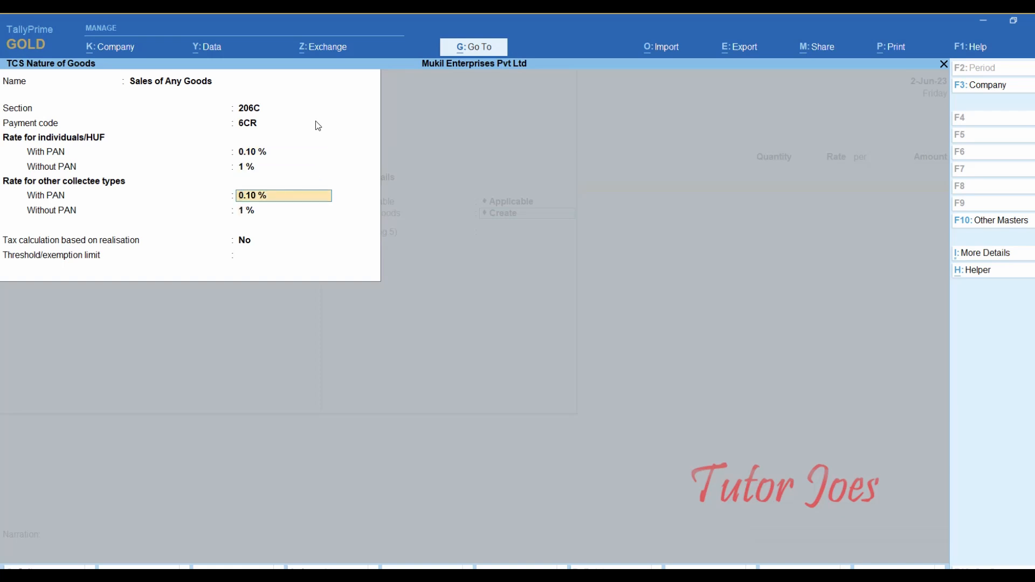
key(Return)
- Set a 50,00,000 threshold, tax on value exceeding the exemption limit, and save it
key(Return)
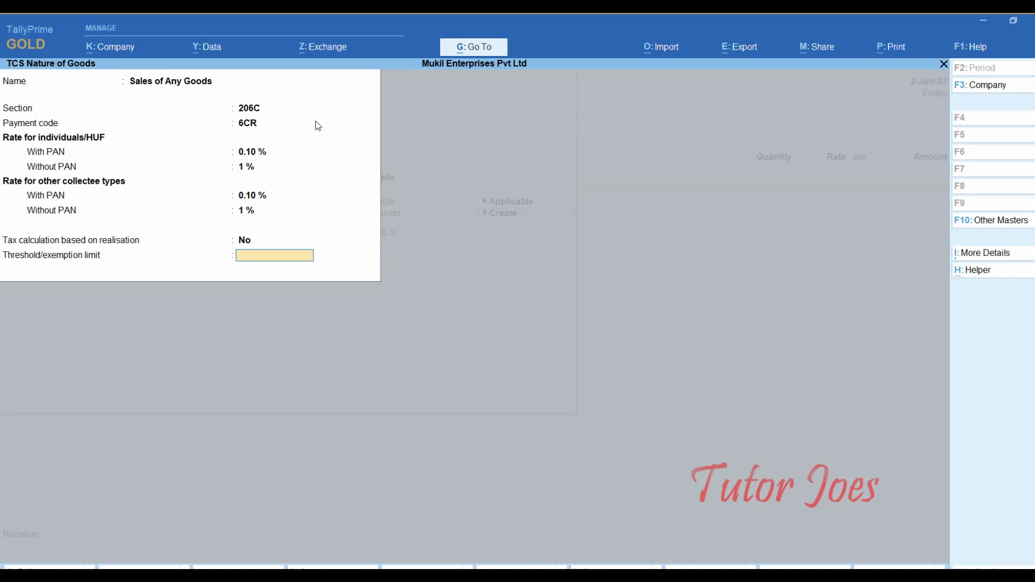
text(5000000)
key(Return)
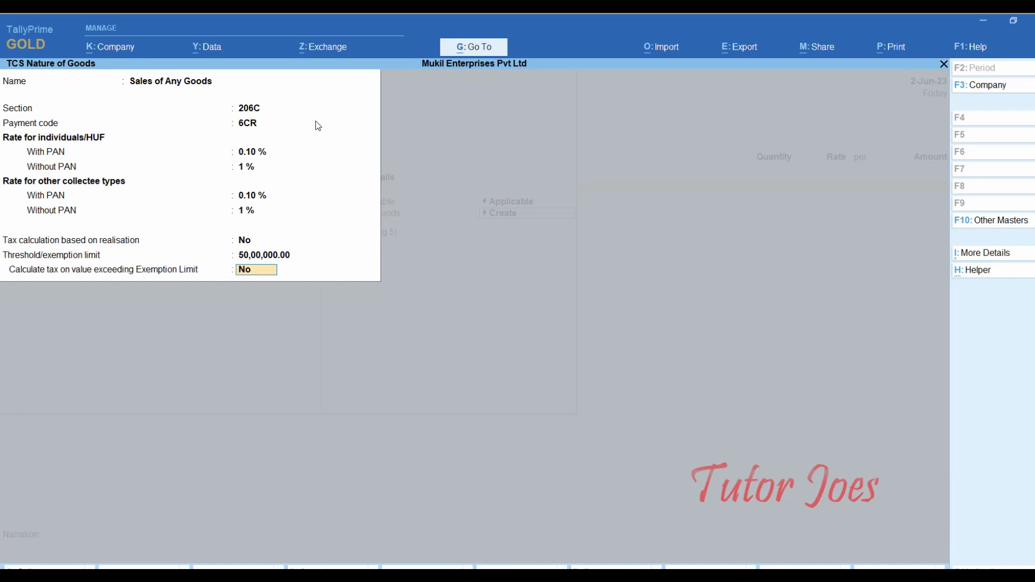
text(y)
key(Return)
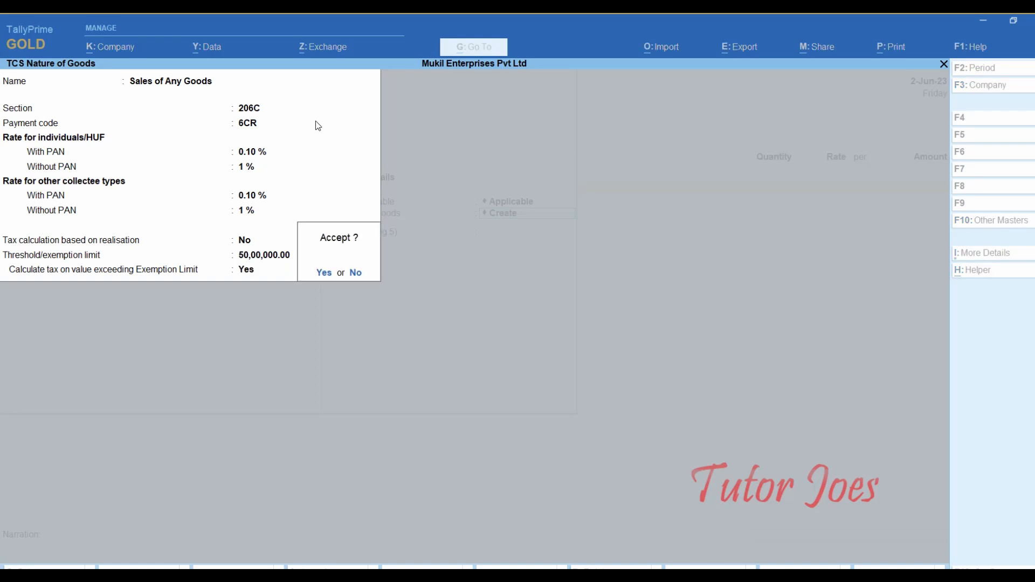
key(Return)
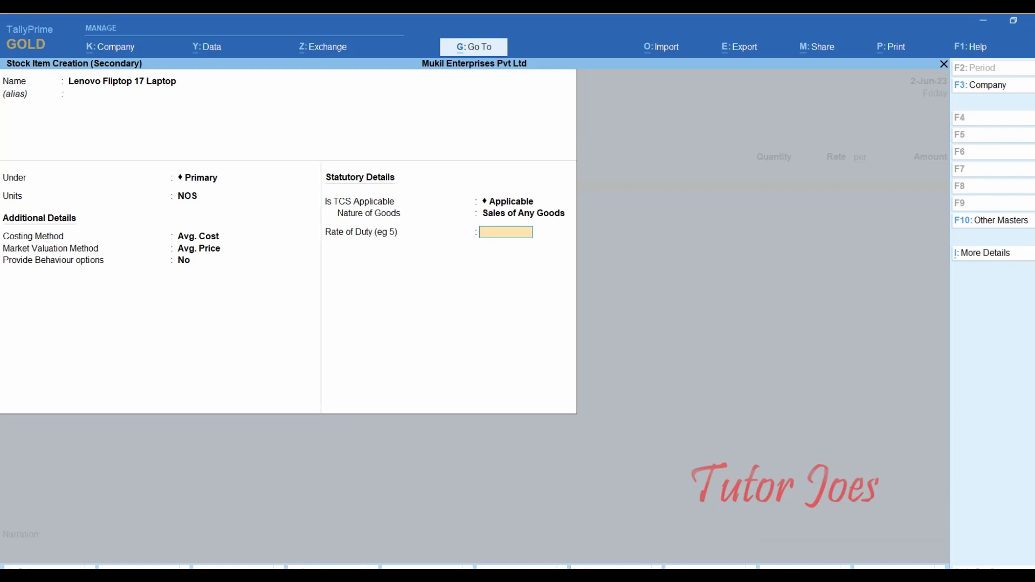
- Save the item with 0.10 duty rate, then enter 100 NOS at 51,000 and end the list
text(0.10)
key(Return)
key(Return)
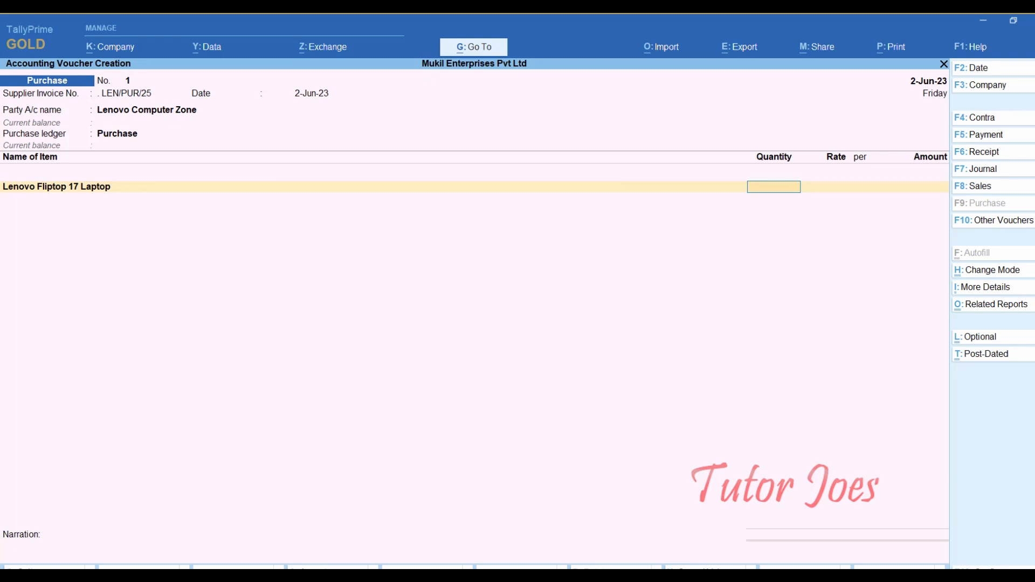
text(100)
key(Return)
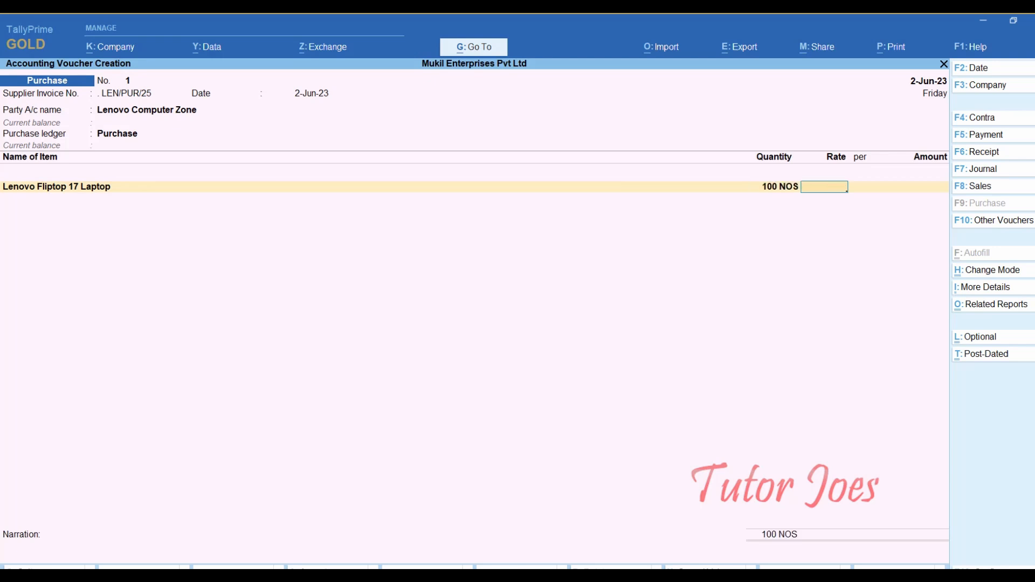
text(51,000)
key(Return)
key(Return)
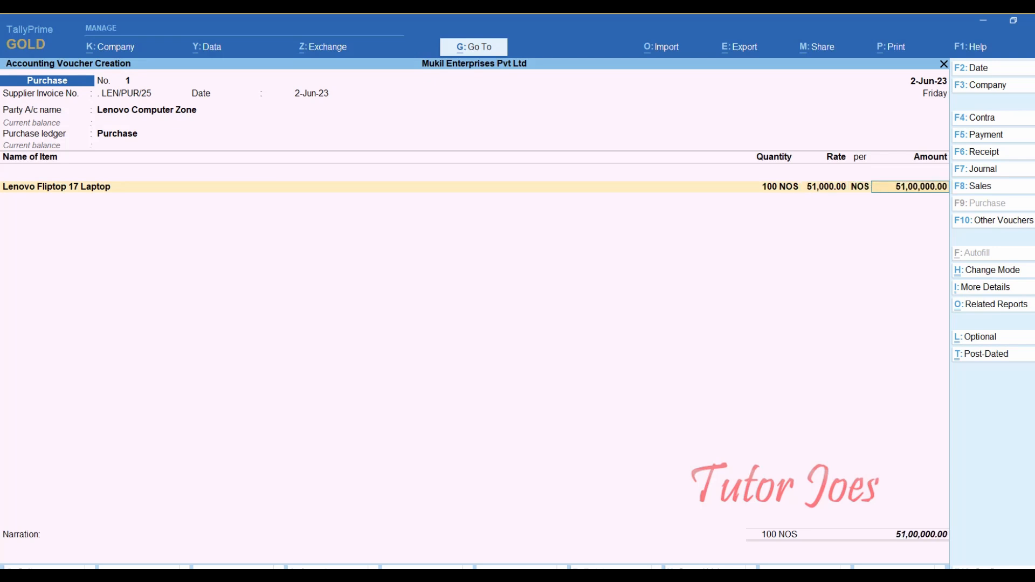
key(Return)
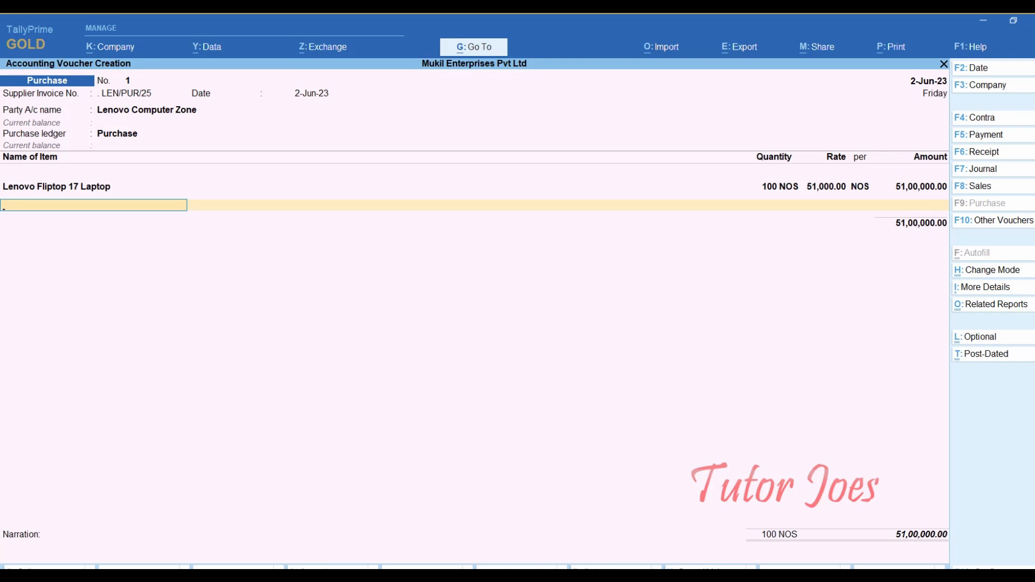
key(Return)
key(Return)
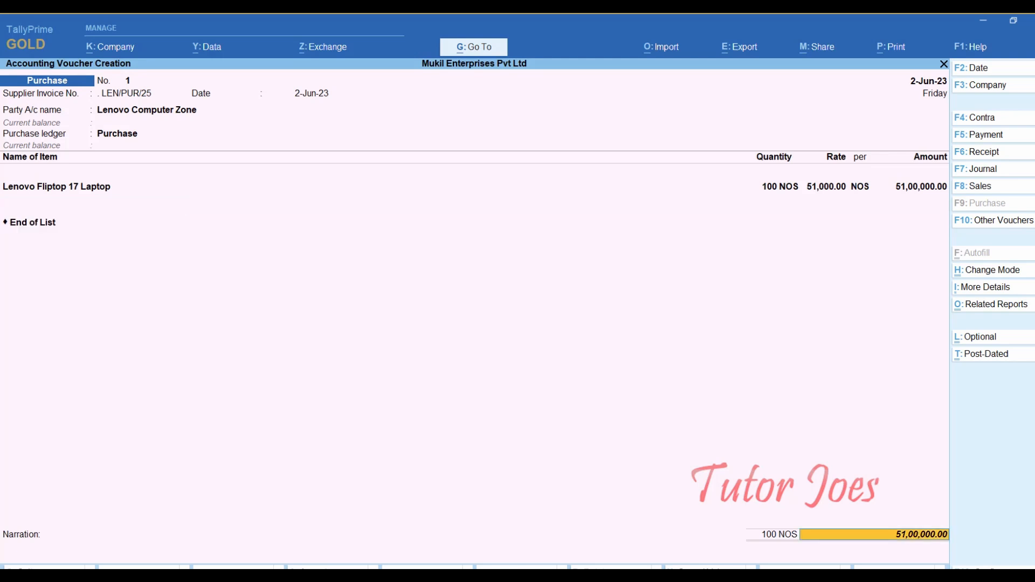
key(Return)
- Accept new reference LEN/PUR/25, recheck the voucher fields, and save purchase voucher No. 1
key(Return)
key(Return)
key(Return)
key(Return)
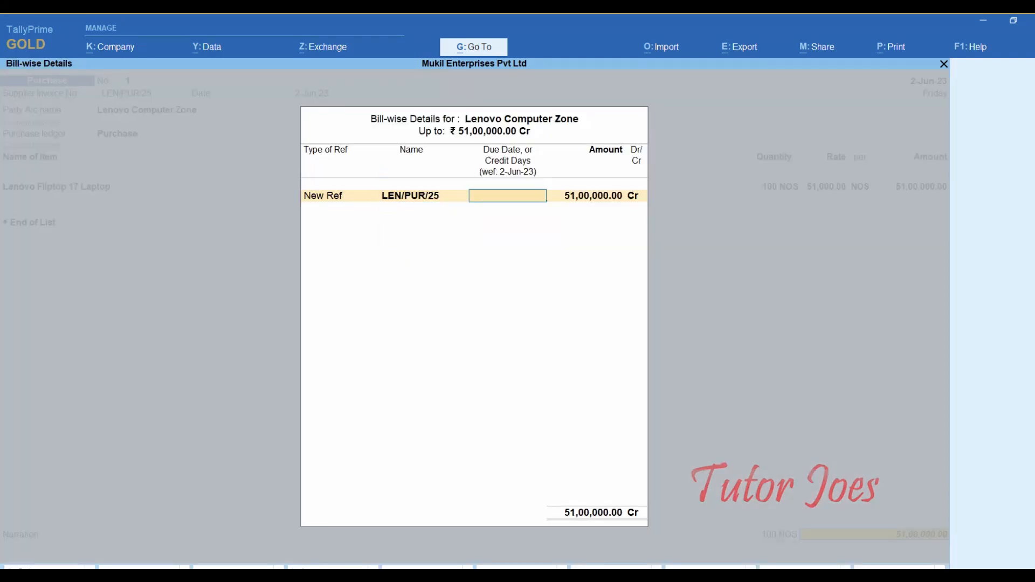
key(Return)
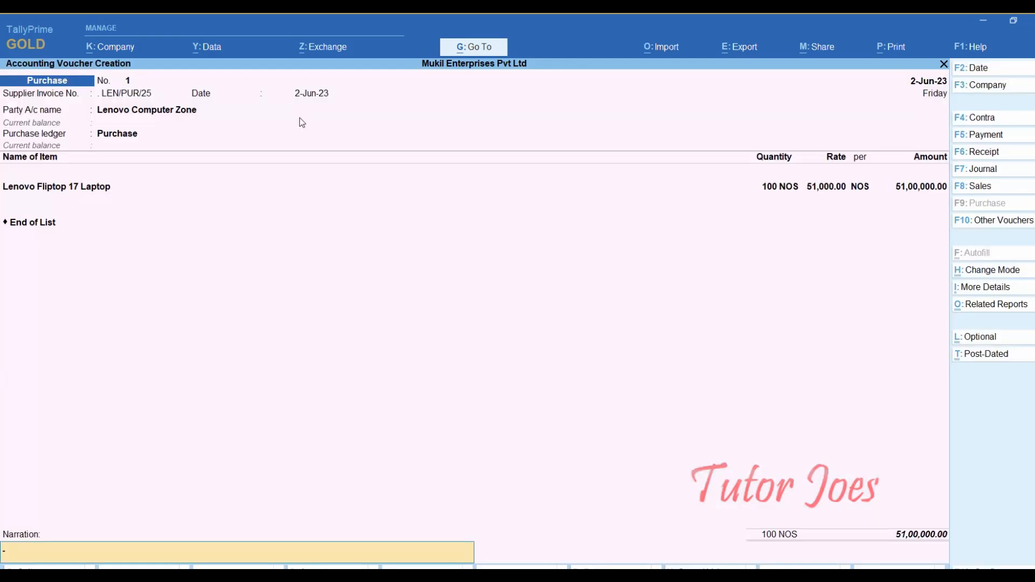
click(111, 97)
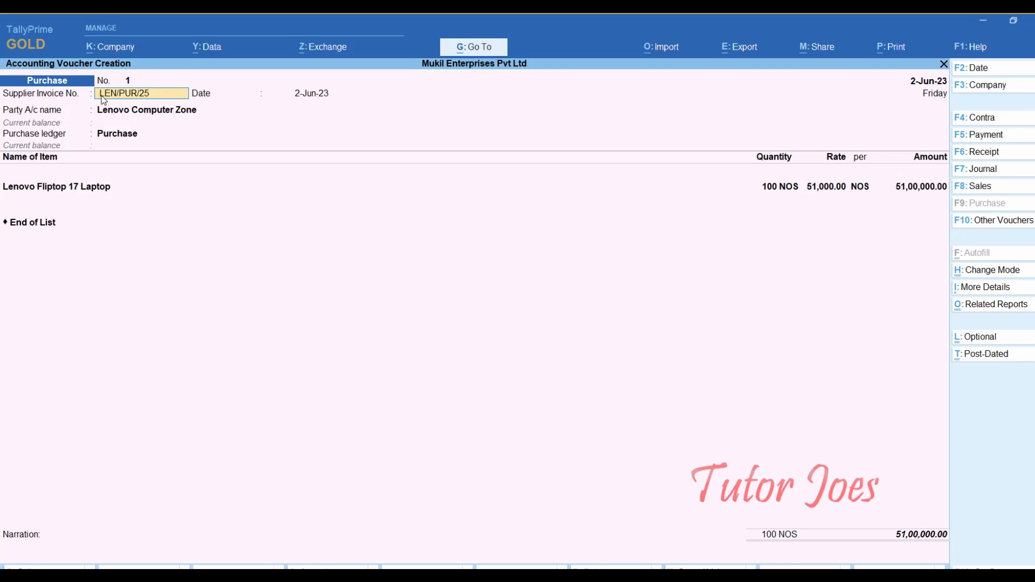
key(Return)
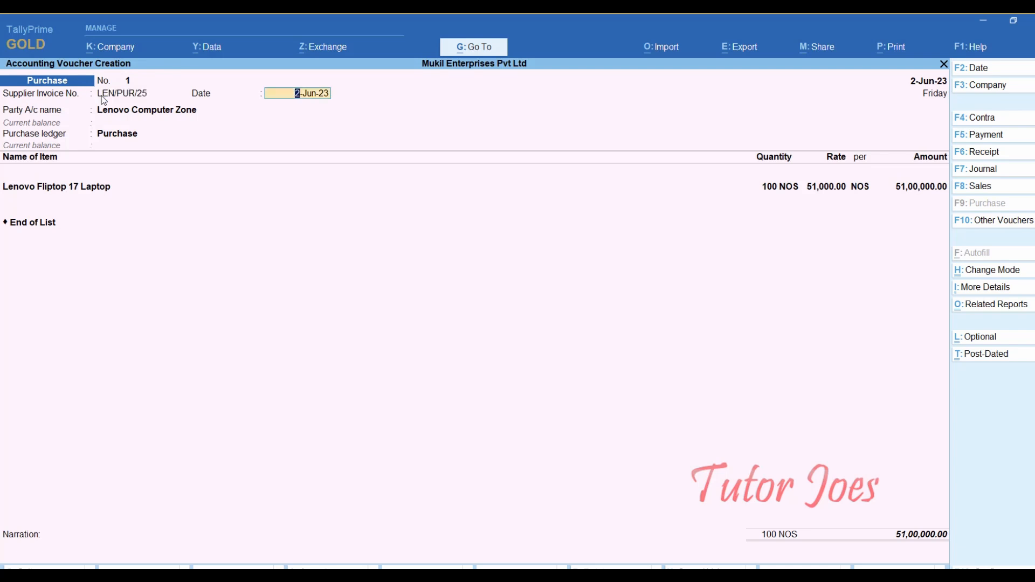
key(Return)
key(Return)
key(Return)
key(Return)
key(Return)
key(Return)
key(Return)
key(Return)
key(Return)
key(Return)
key(Return)
key(Return)
key(Return)
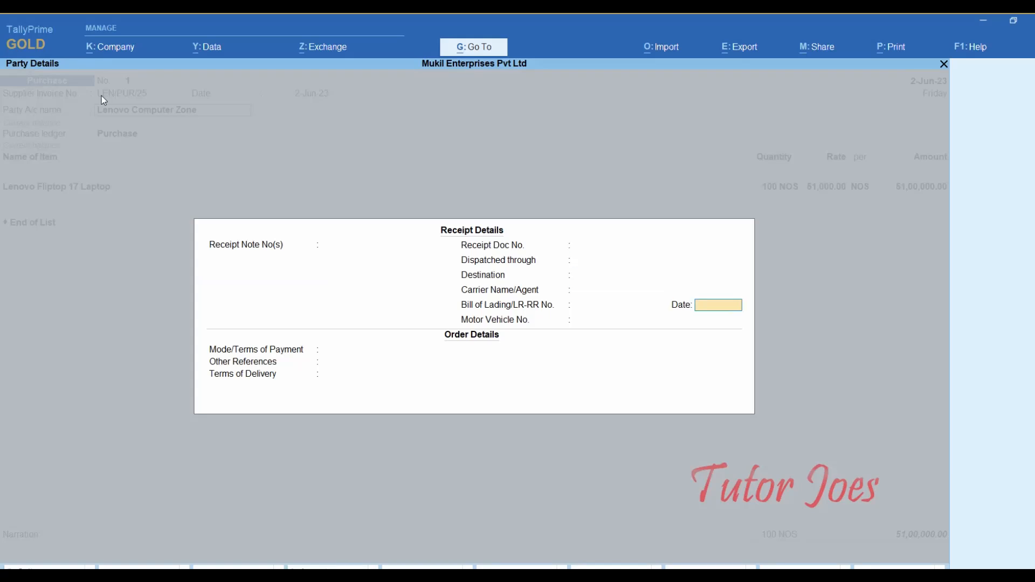
key(Return)
key(Return)
key(Return)
key(Return)
key(Return)
key(Return)
key(Return)
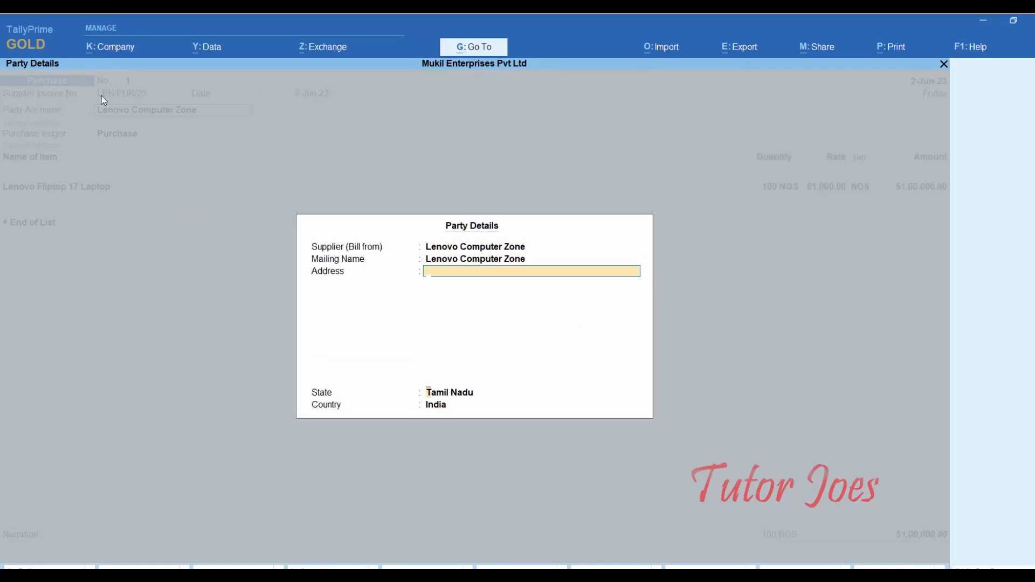
key(Return)
key(Return)
key(Return)
key(Return)
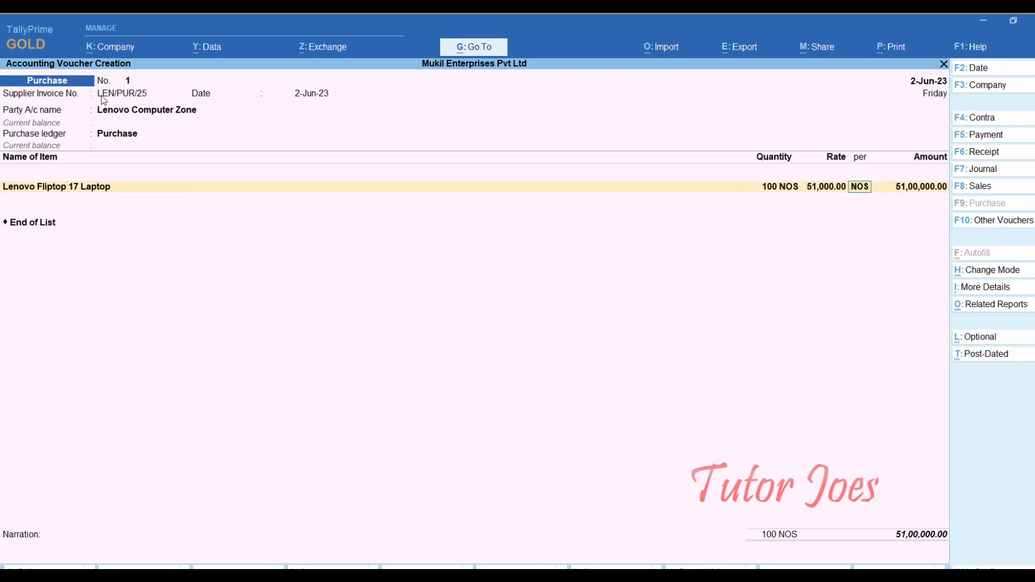
key(Return)
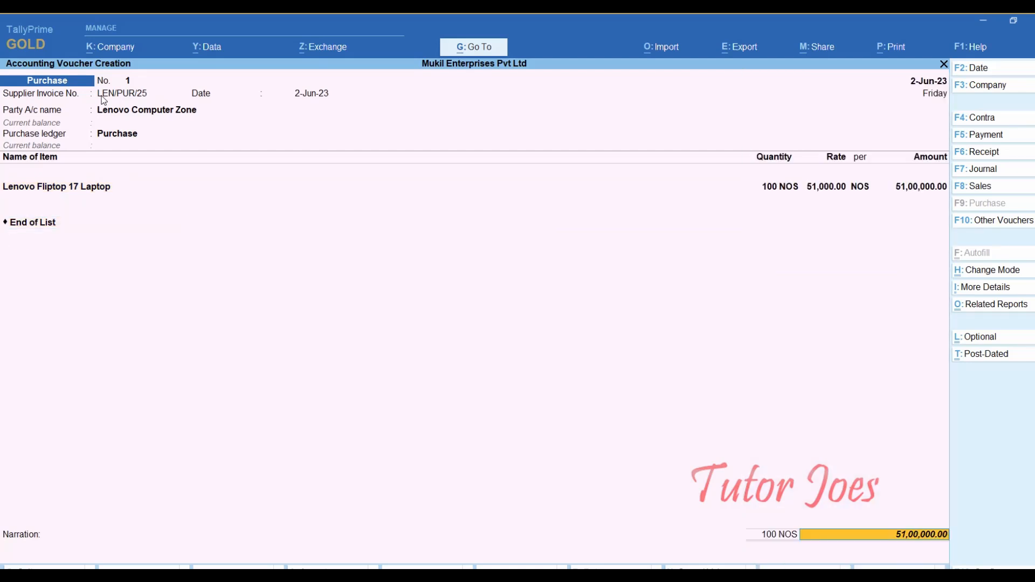
key(Return)
key(Return)
key(Return)
key(Return)
key(Return)
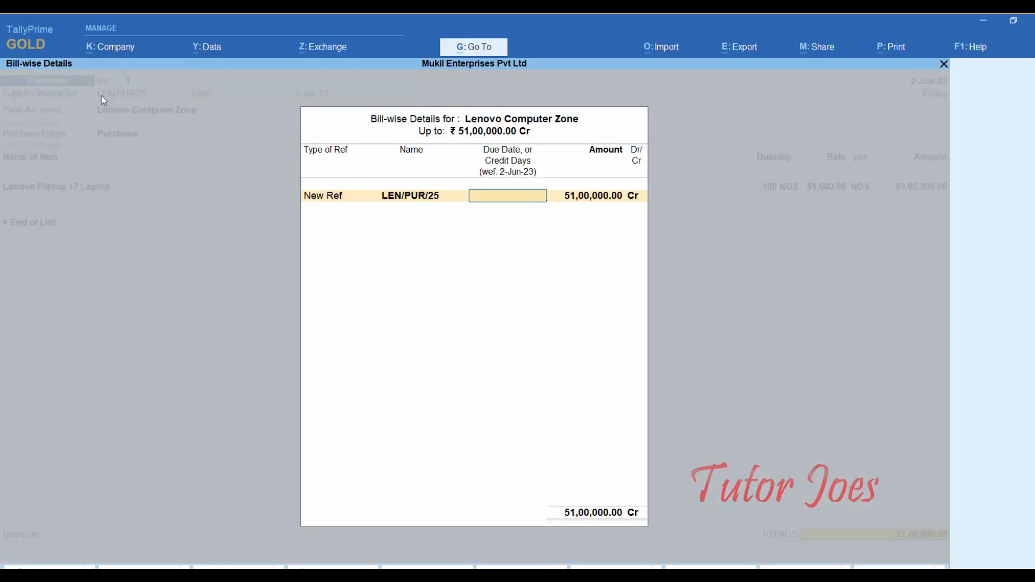
key(Return)
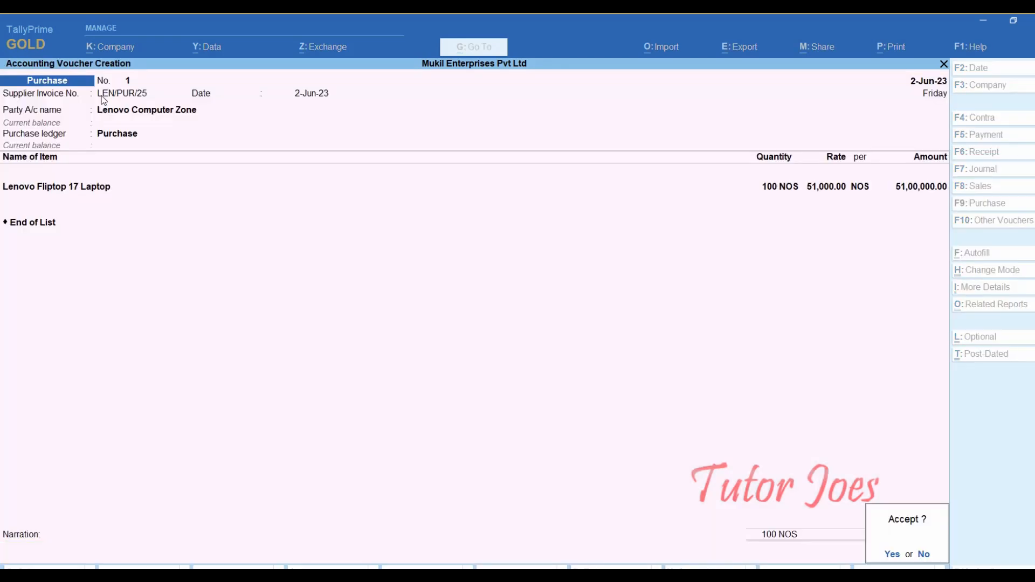
key(Return)
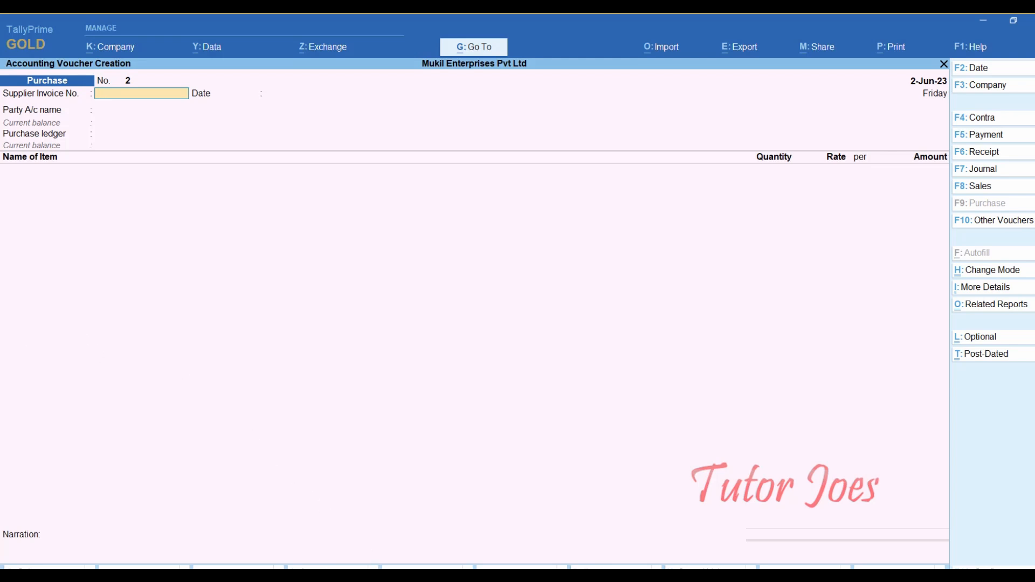
key(alt+Tab)
scroll(324, 298, down, 1)
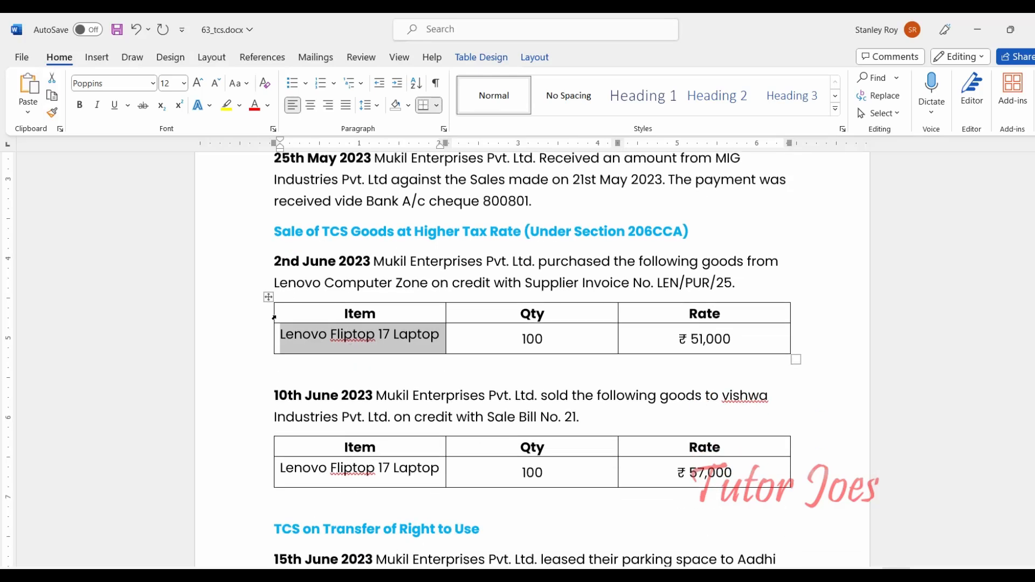
scroll(305, 348, down, 1)
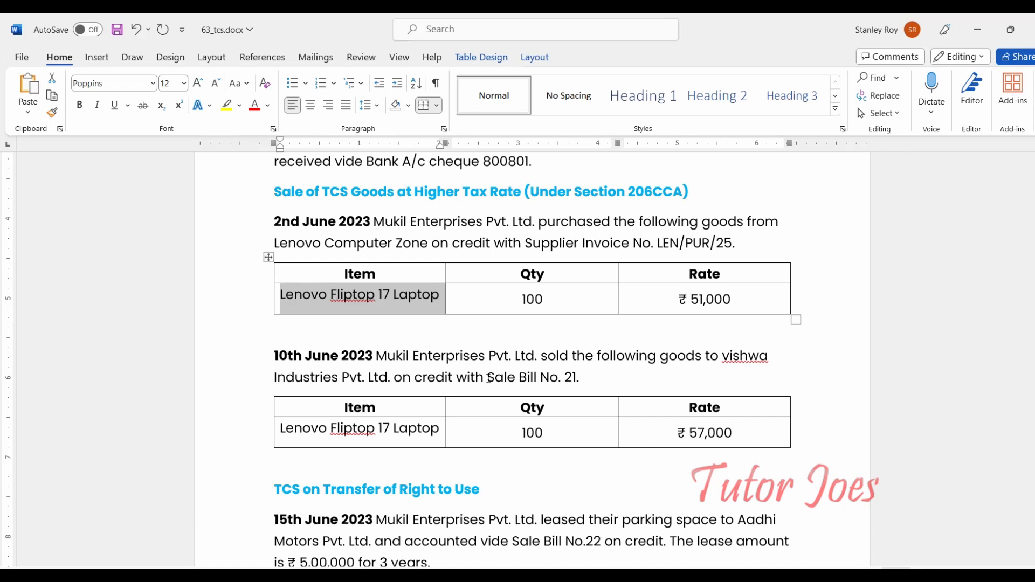
scroll(336, 402, up, 1)
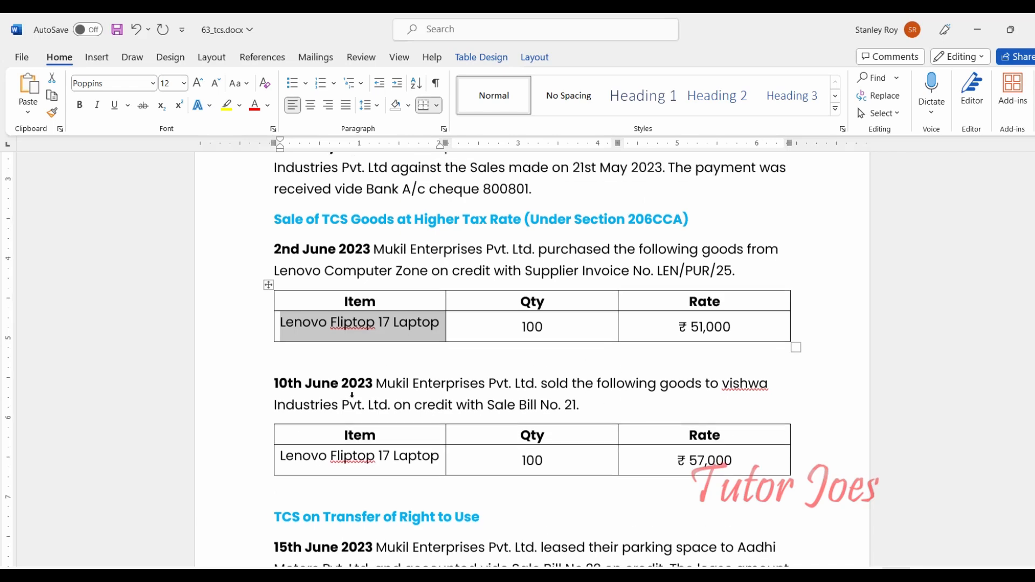
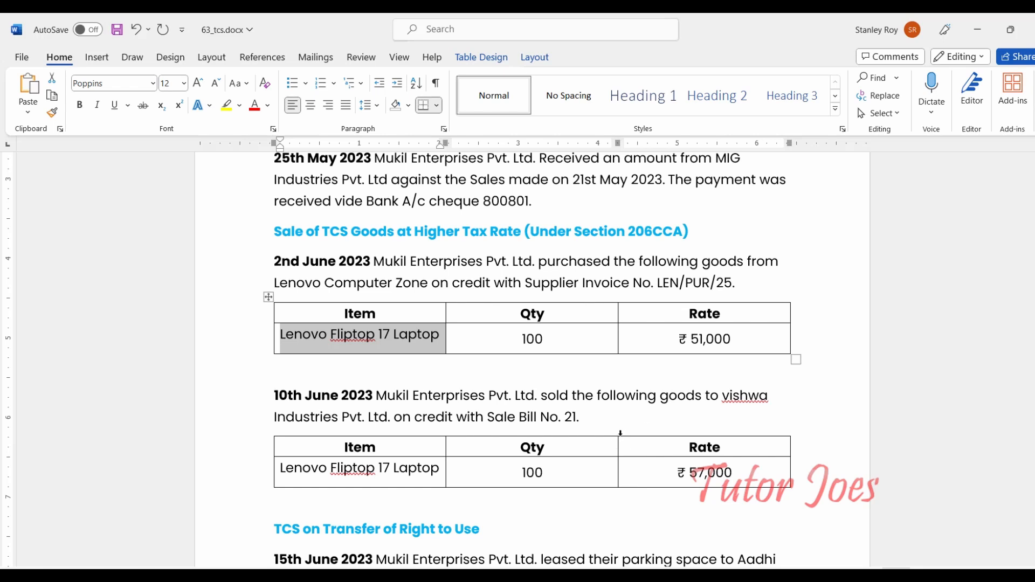
- Switch from the Word exercise notes back to TallyPrime's voucher entry screen
key(alt+Tab)
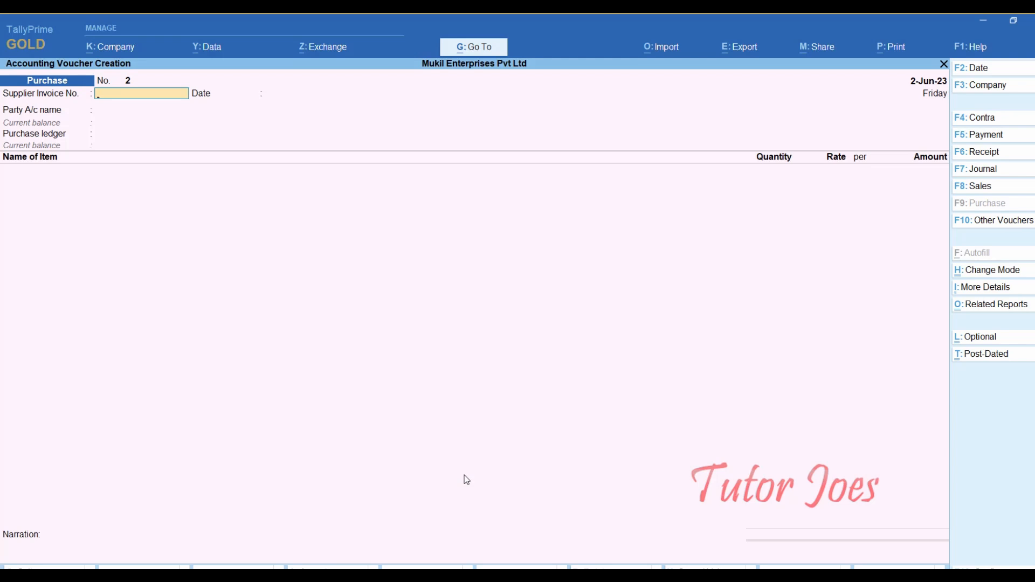
- Begin a sales voucher dated 10-Jun-23 with reference number 21 from the Word notes
key(F8)
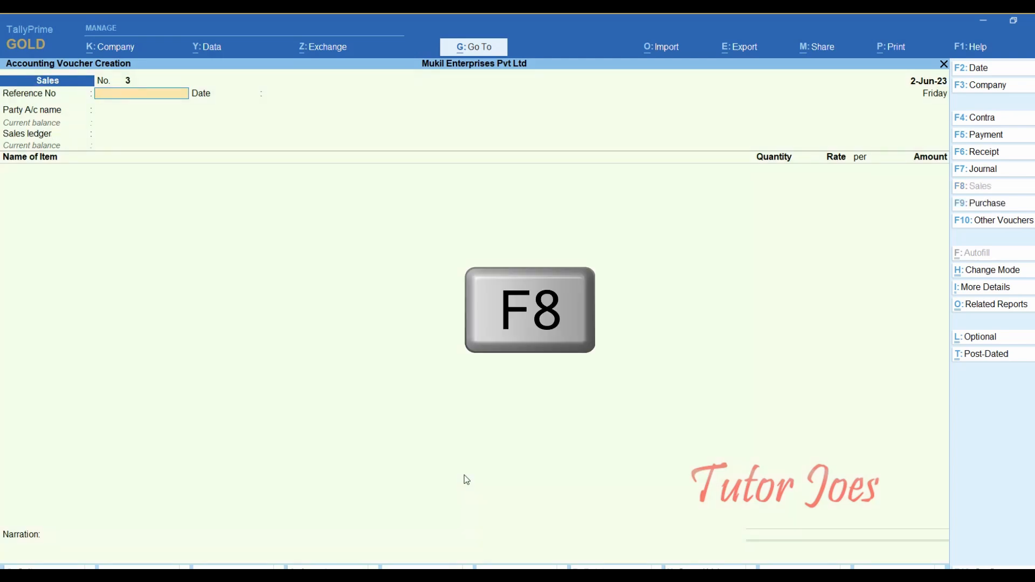
key(F2)
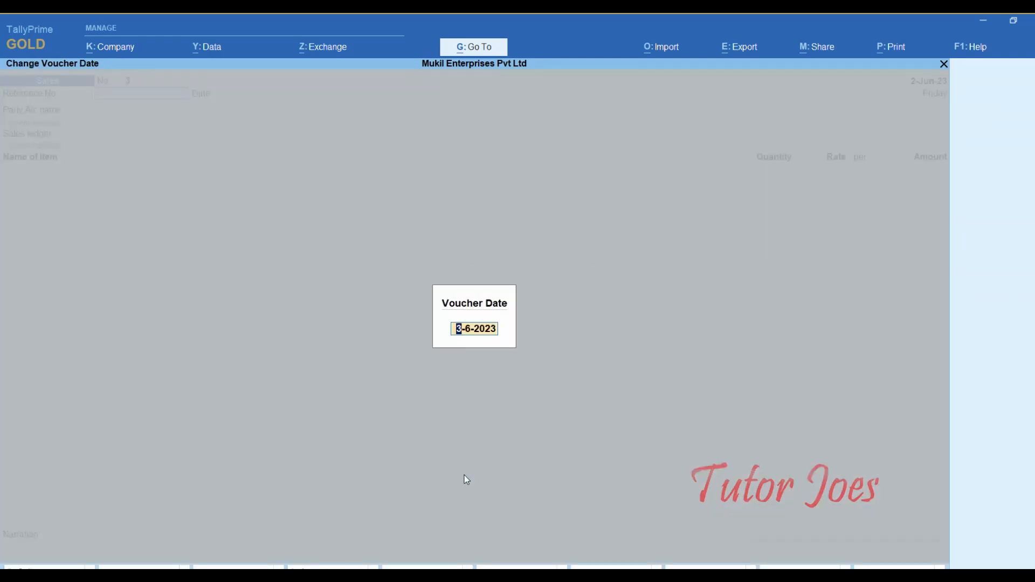
text(10-6)
key(Return)
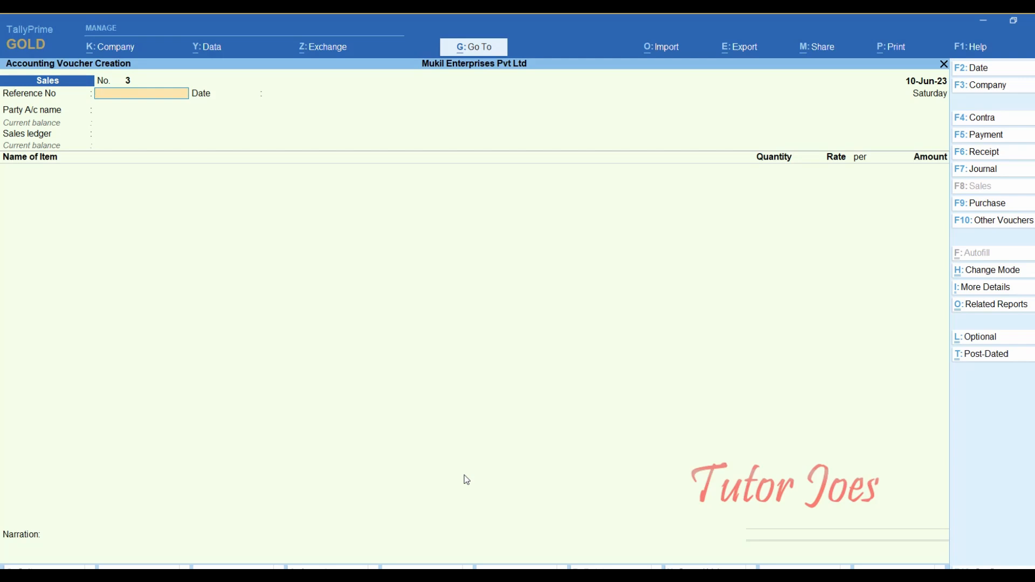
key(alt+Tab)
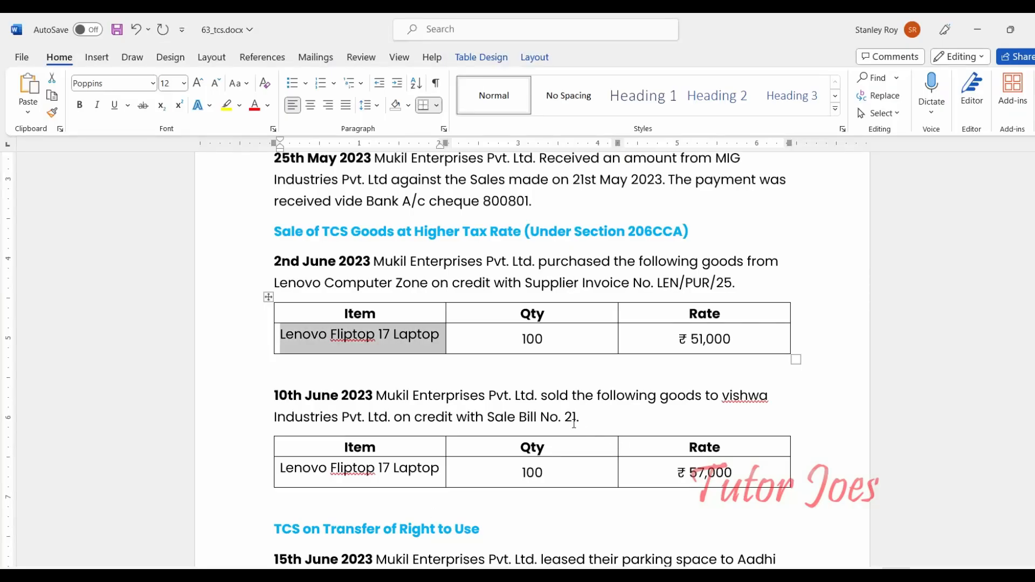
key(alt+Tab)
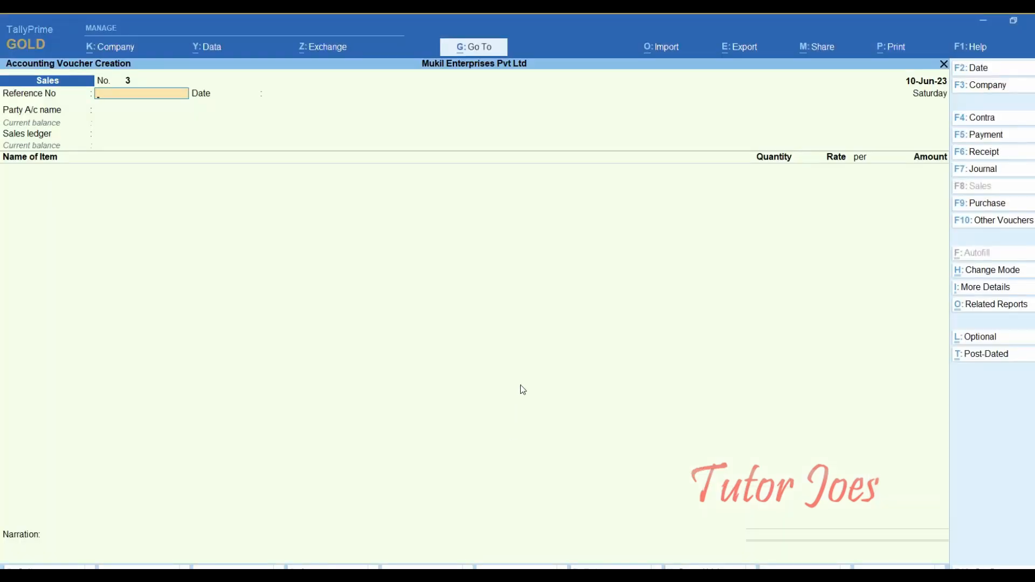
key(Return)
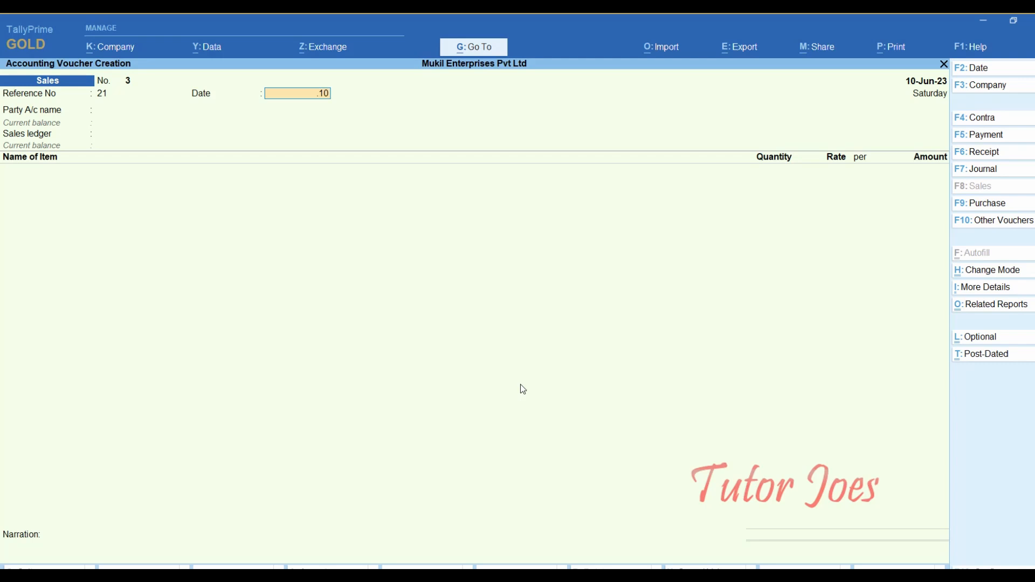
key(Return)
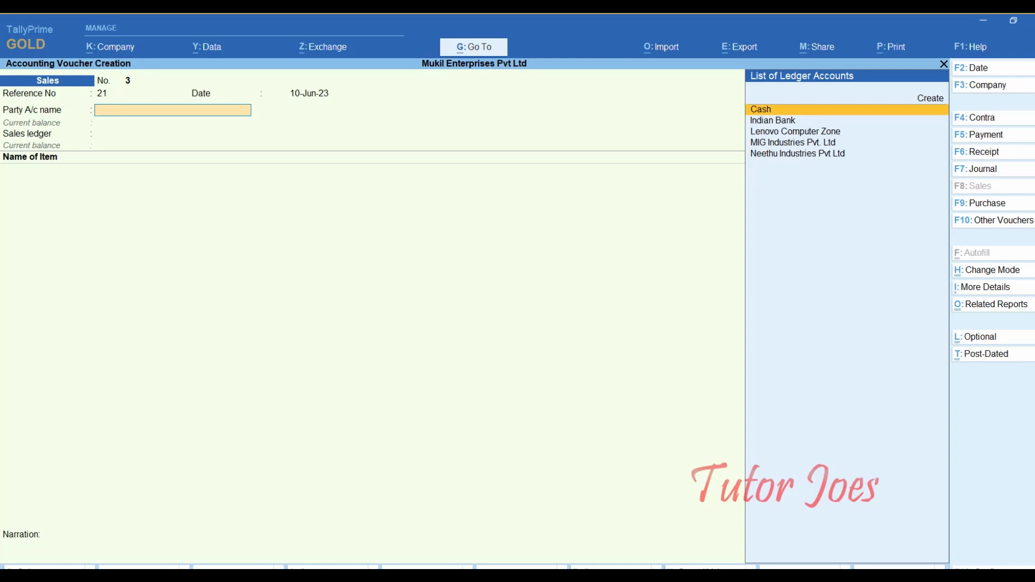
- Create a new ledger named 'Vishwa Industries Pvt Ltd' under Sundry Debtors
key(alt+c)
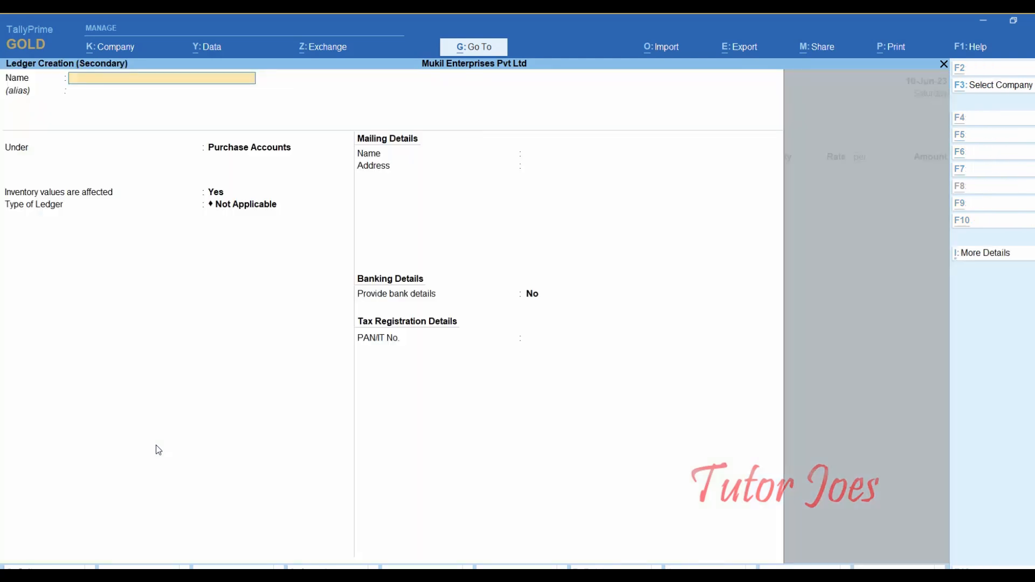
text(Vish)
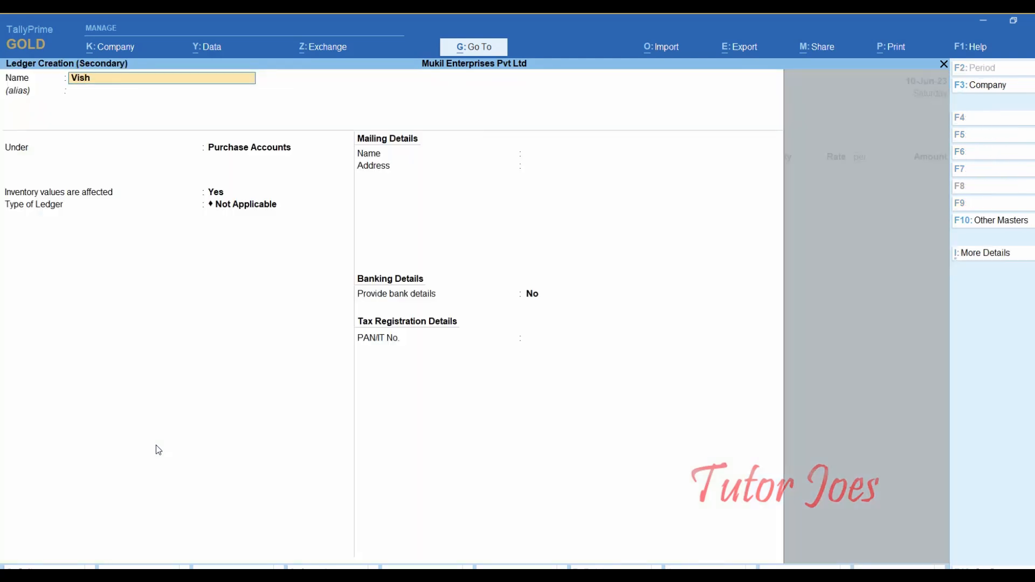
text(wa)
text( i)
text(nd)
text(u)
text(stries)
text( Pvt Led)
key(Return)
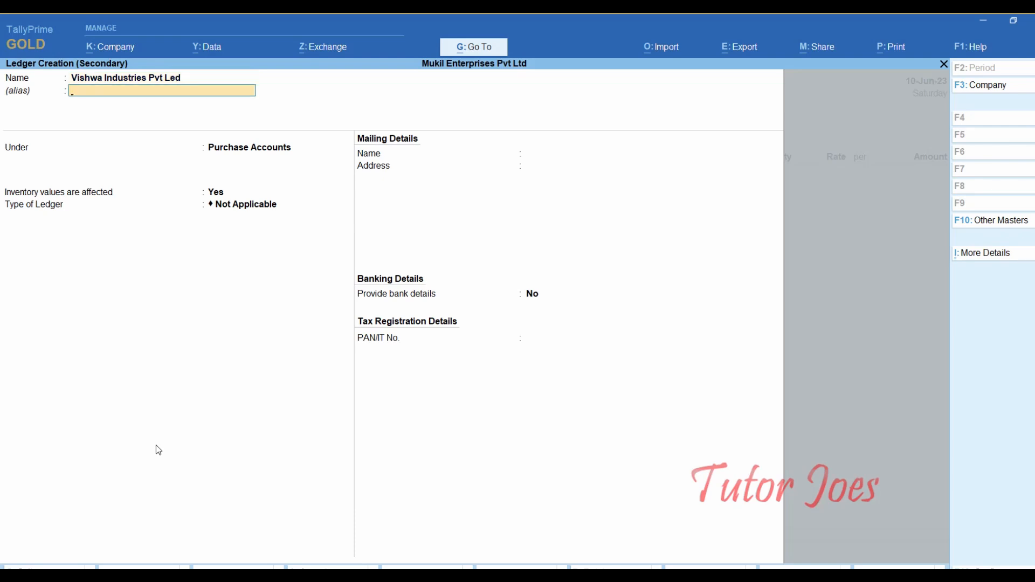
key(BackSpace)
key(End)
key(BackSpace)
key(BackSpace)
text(td)
key(Return)
key(Return)
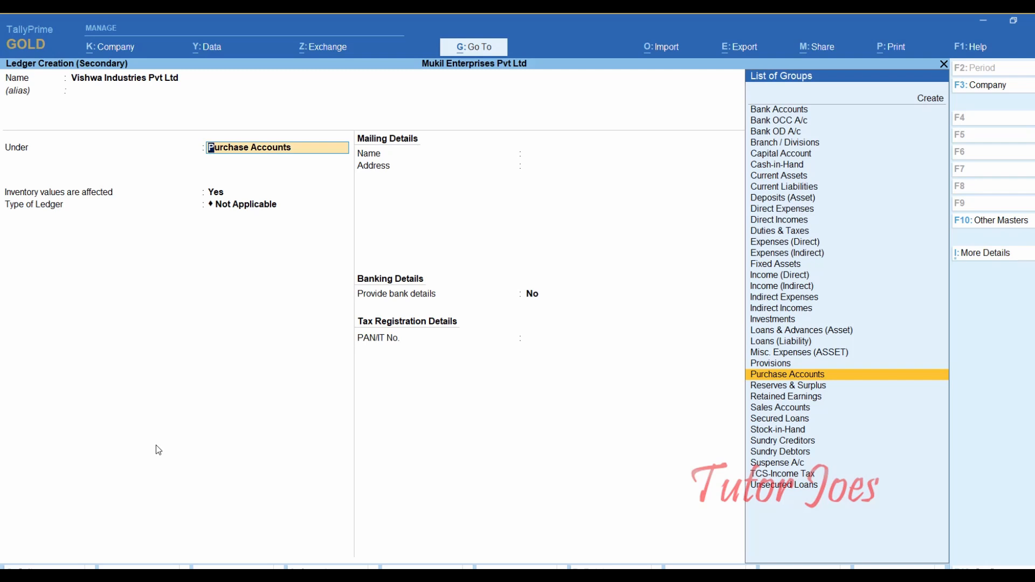
text(Su)
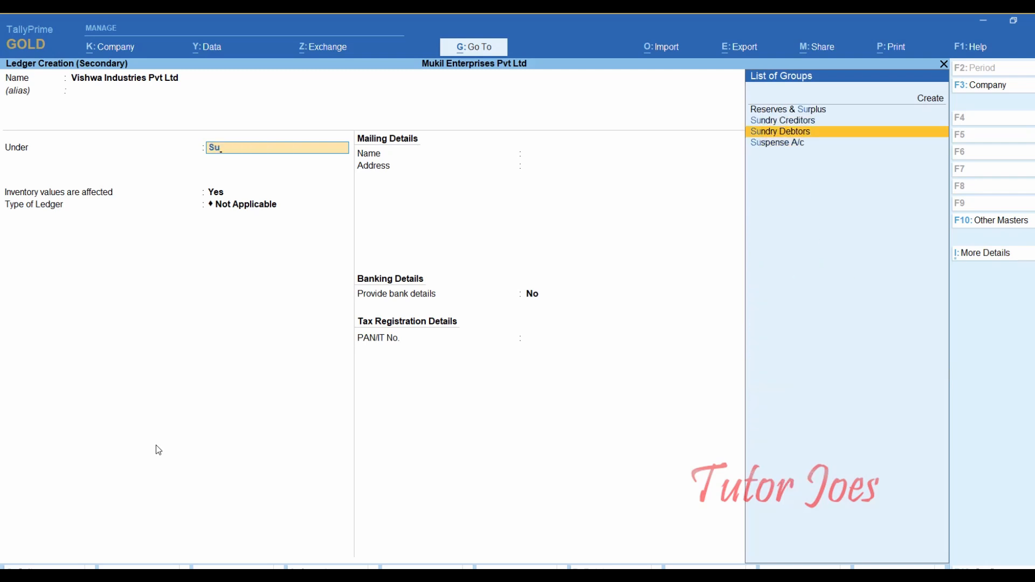
key(Return)
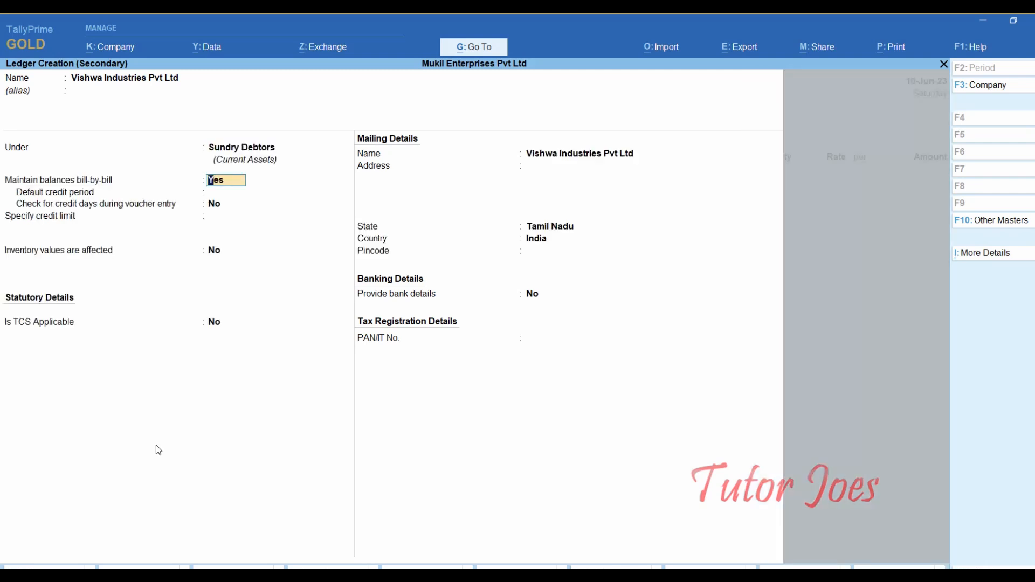
- Make TCS applicable to the buyer, with buyer type Company - Resident
key(Return)
key(Return)
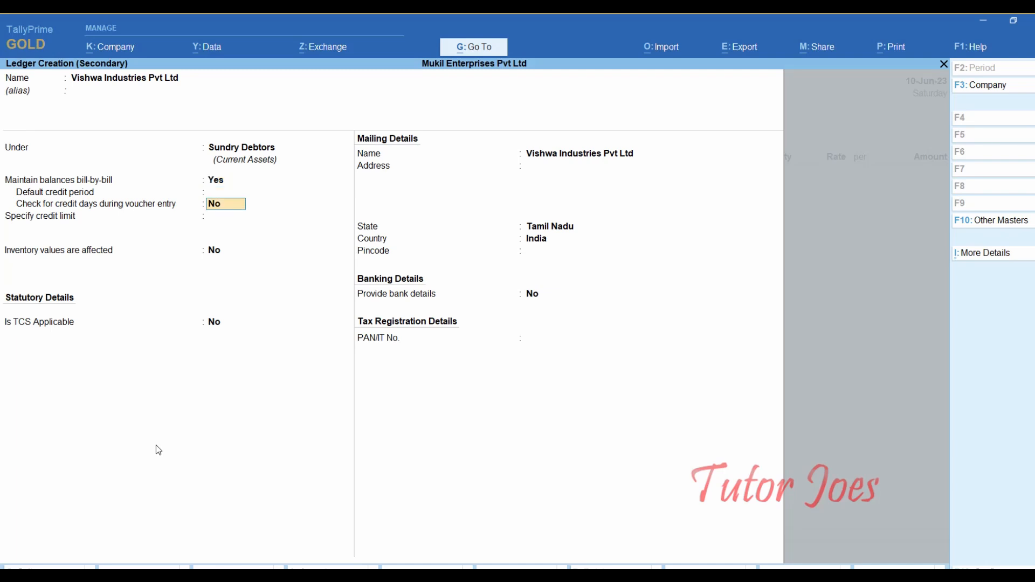
key(Return)
key(Return)
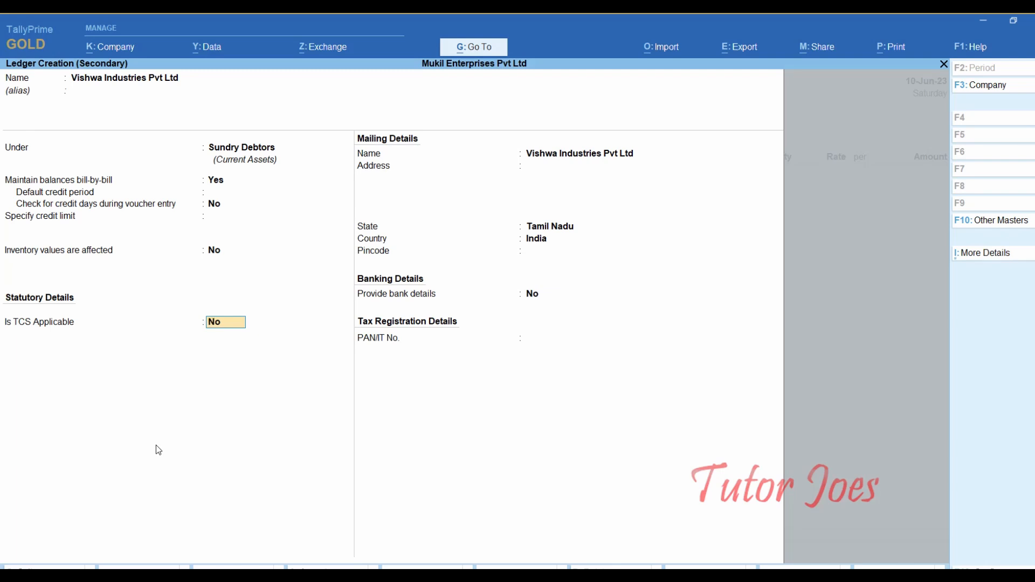
text(y)
key(Return)
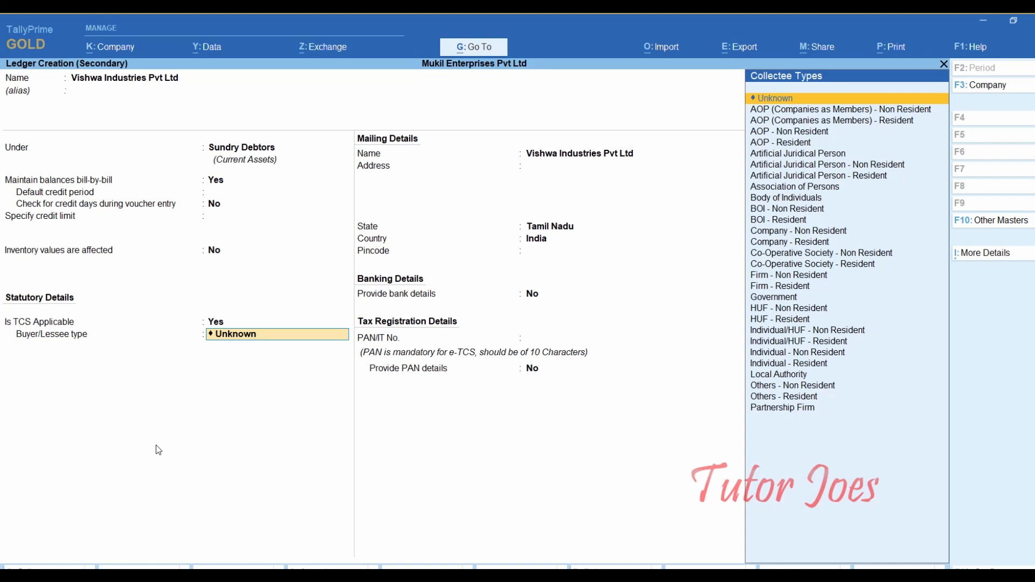
text(Co)
key(Up)
key(Up)
key(Up)
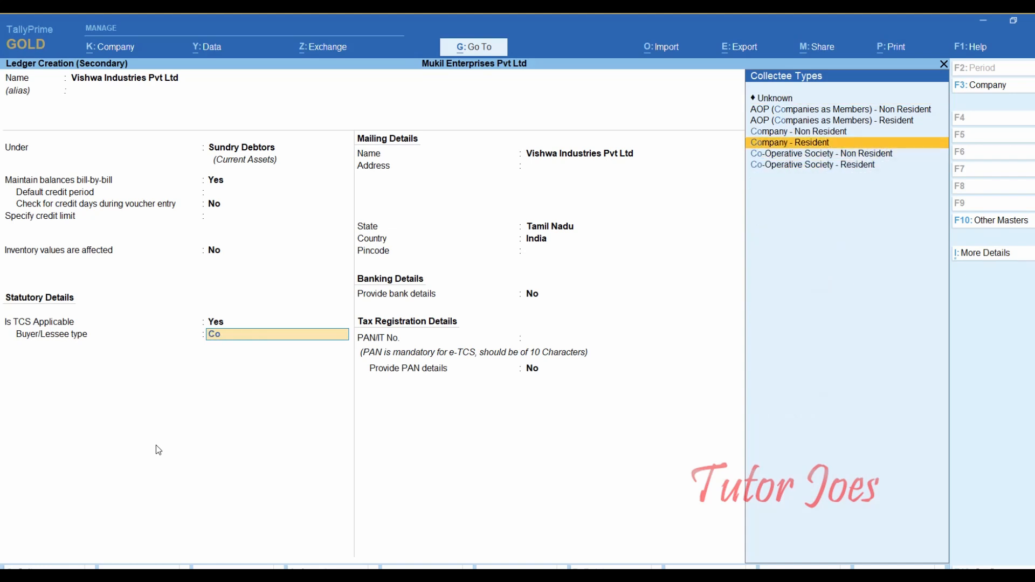
key(Return)
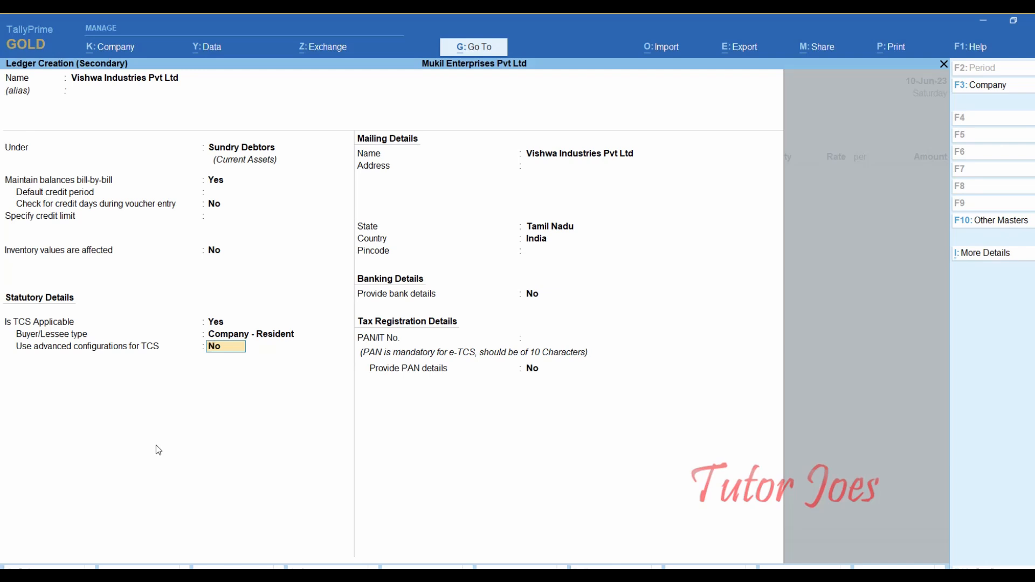
- Keep Tamil Nadu as state, enter the buyer's PAN, and save the ledger
key(Return)
key(Return)
key(Return)
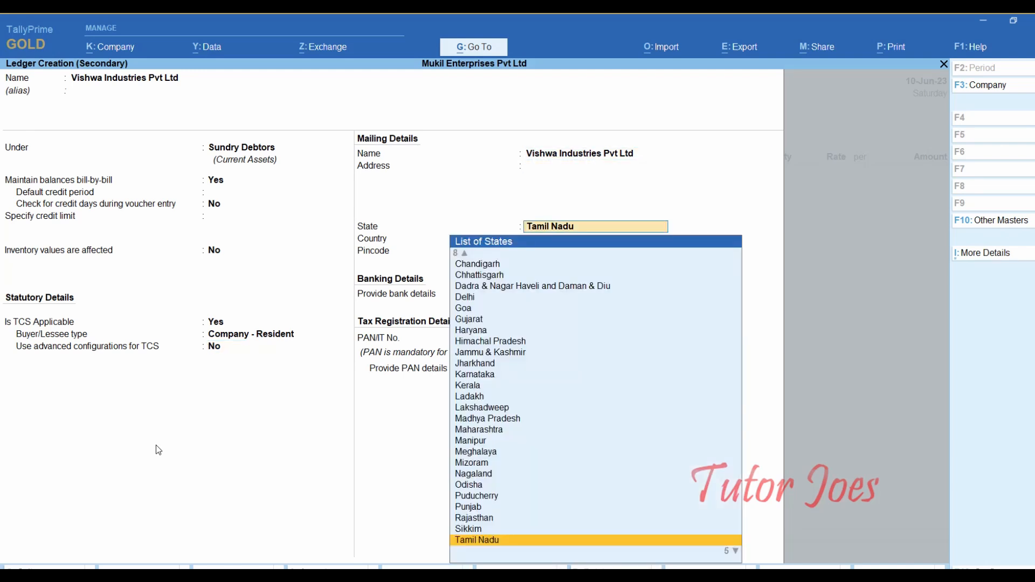
key(Return)
key(Return)
key(Return)
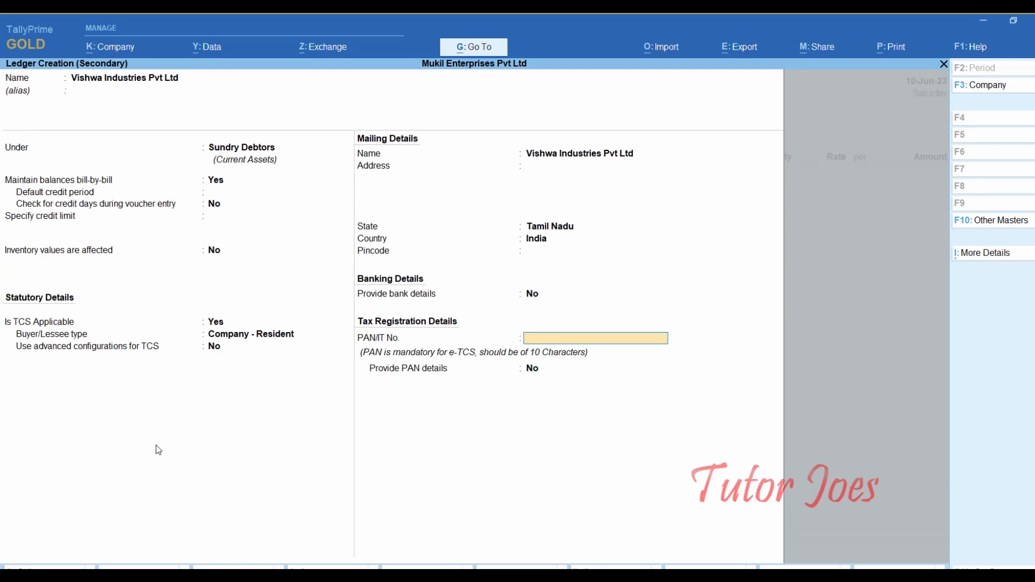
key(Return)
key(Up)
text(ABCDE)
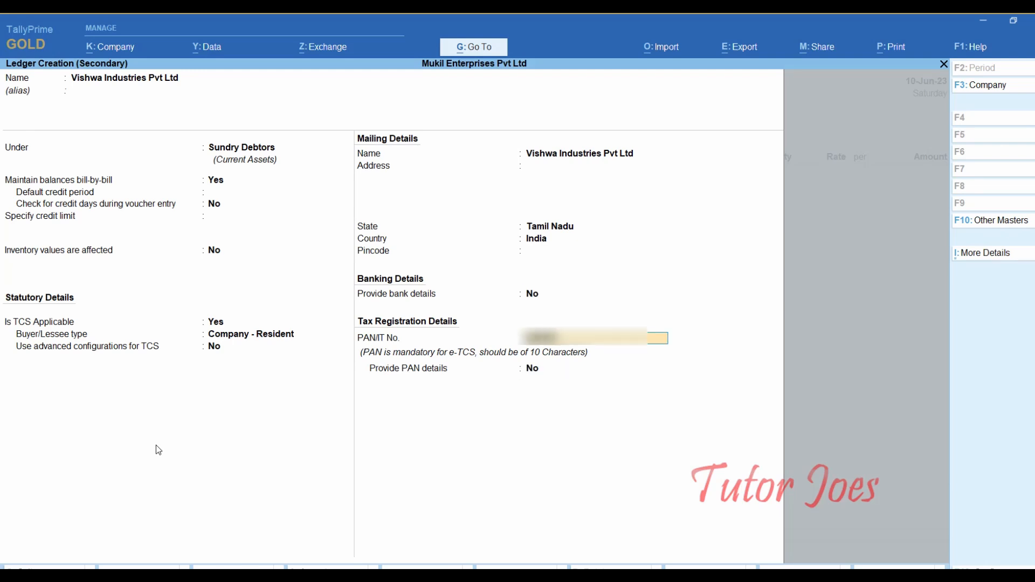
text(1234)
key(Return)
key(Return)
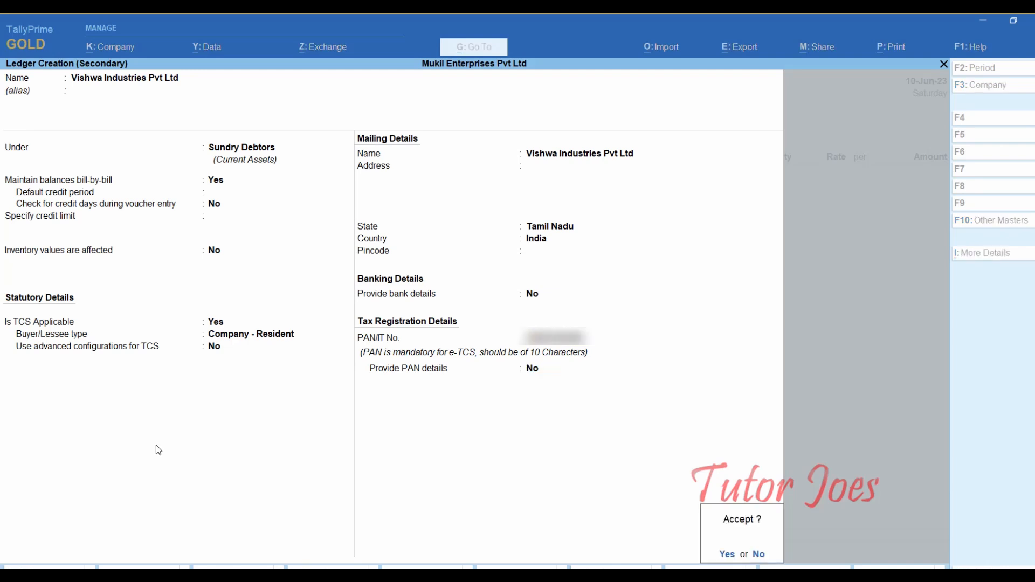
key(Return)
key(Return)
key(Return)
key(Return)
key(Return)
key(Return)
key(Return)
key(Return)
key(Return)
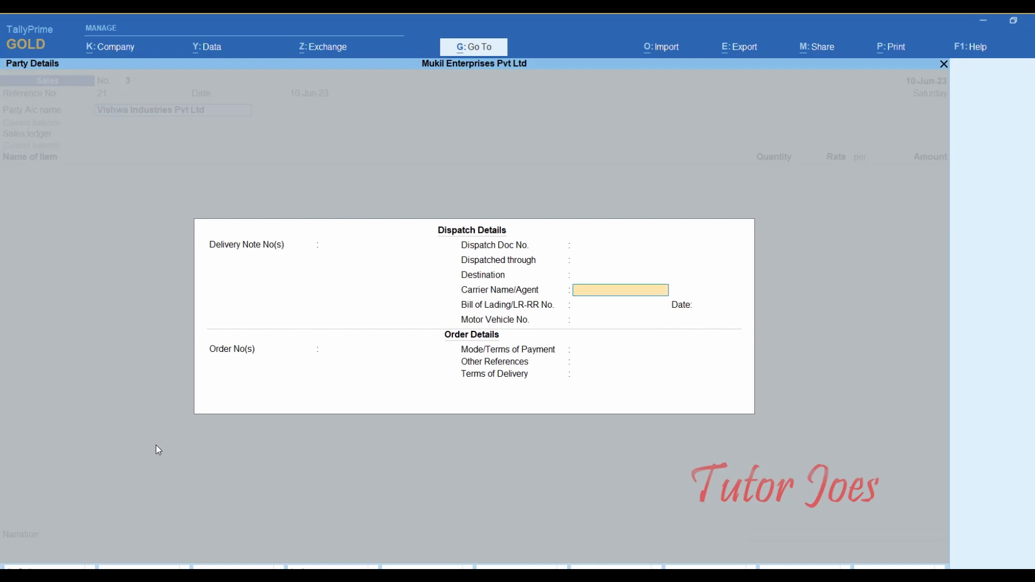
key(Return)
key(Return)
key(Return)
key(Return)
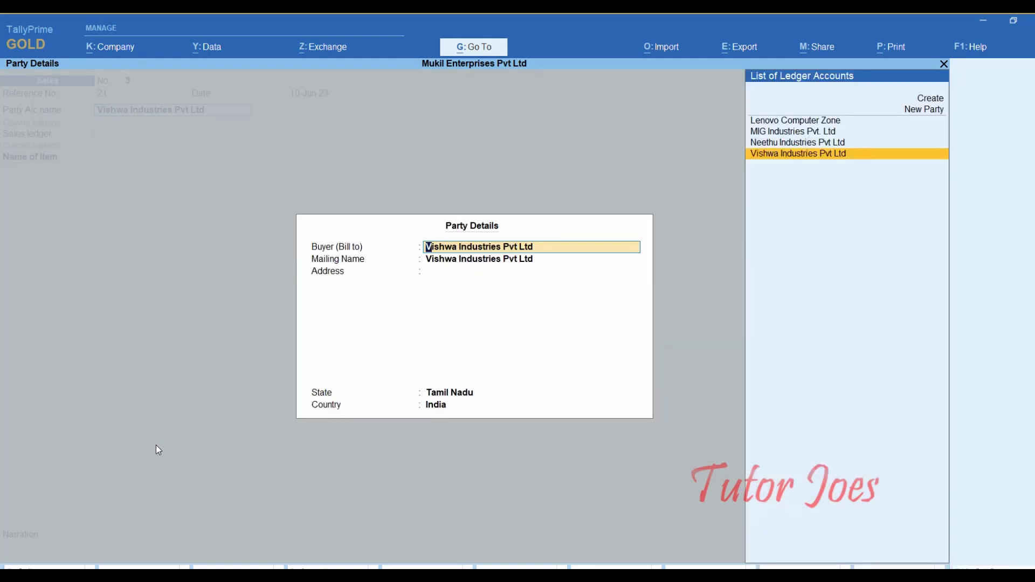
- Accept the buyer's party details and discard the accidentally opened ledger creation form
key(Return)
key(Return)
key(Return)
key(Return)
key(alt+c)
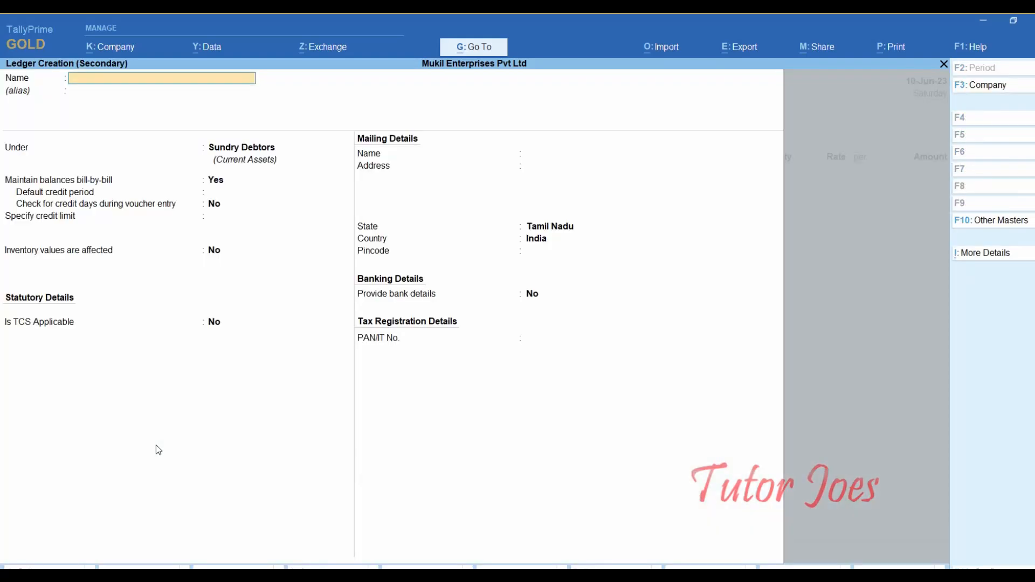
key(Escape)
key(y)
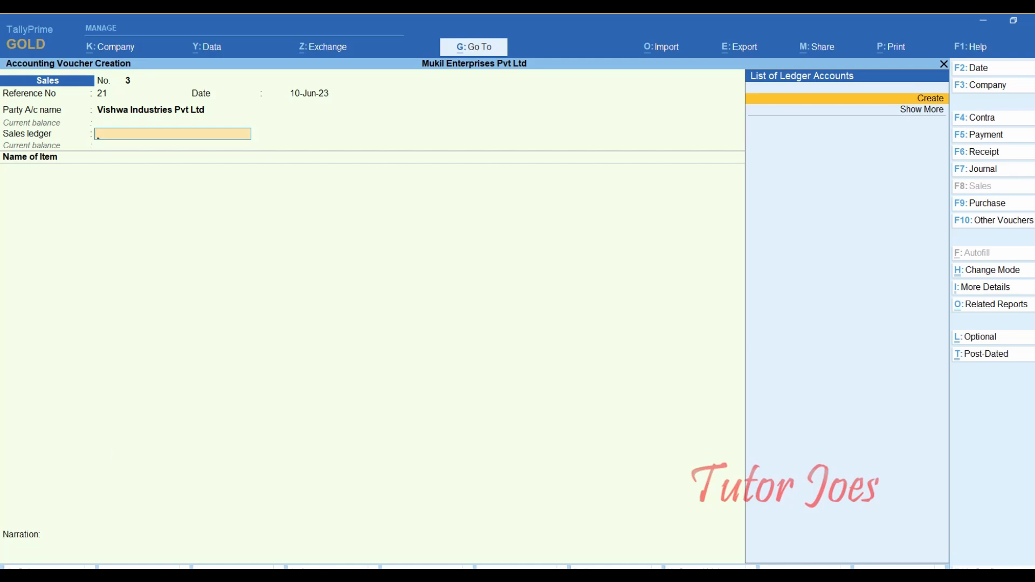
- Name a new ledger 'Sales' and place it under Sales Accounts
key(Return)
text(Sale)
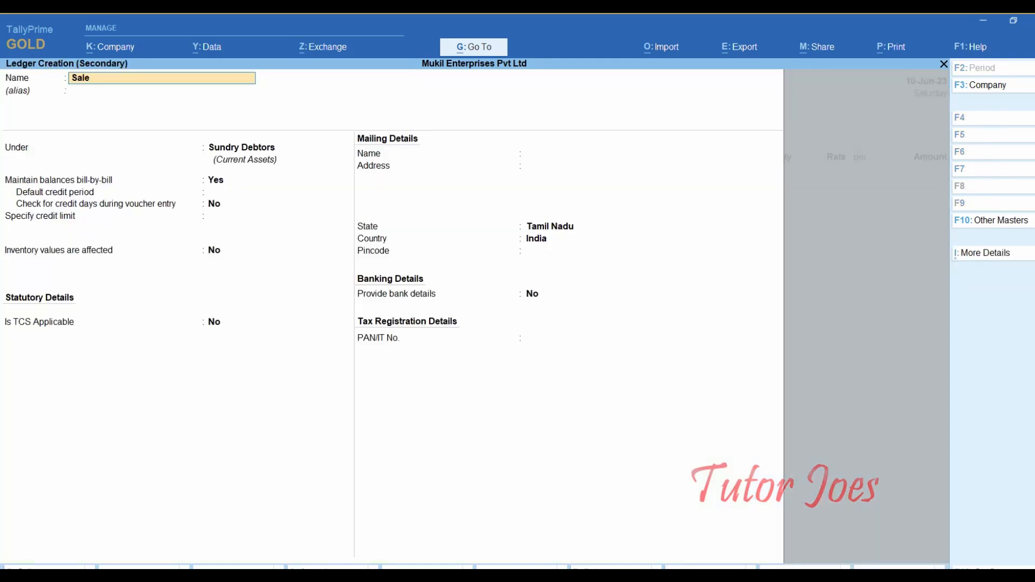
text(s)
key(Return)
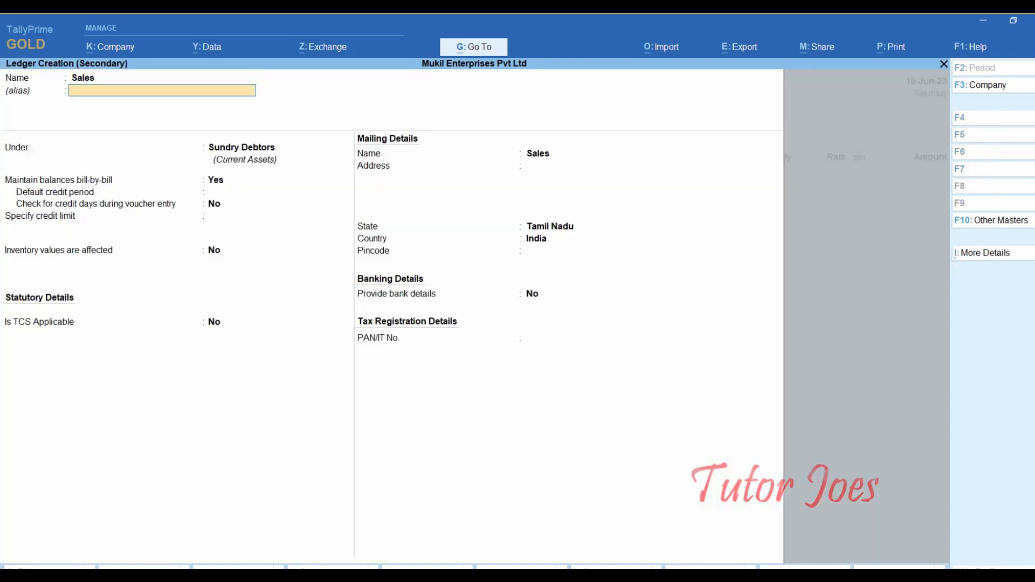
key(Return)
text(sal)
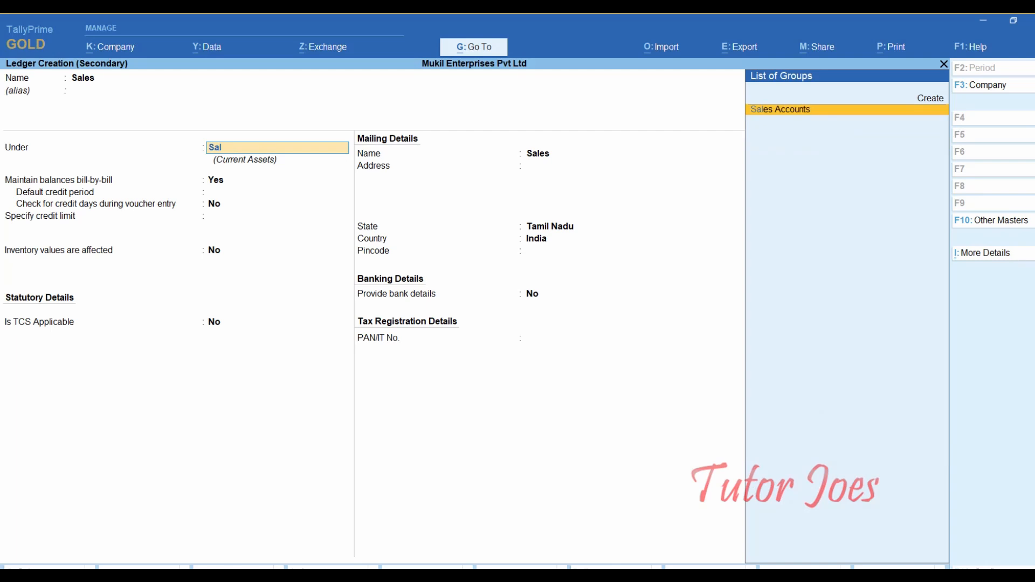
key(Return)
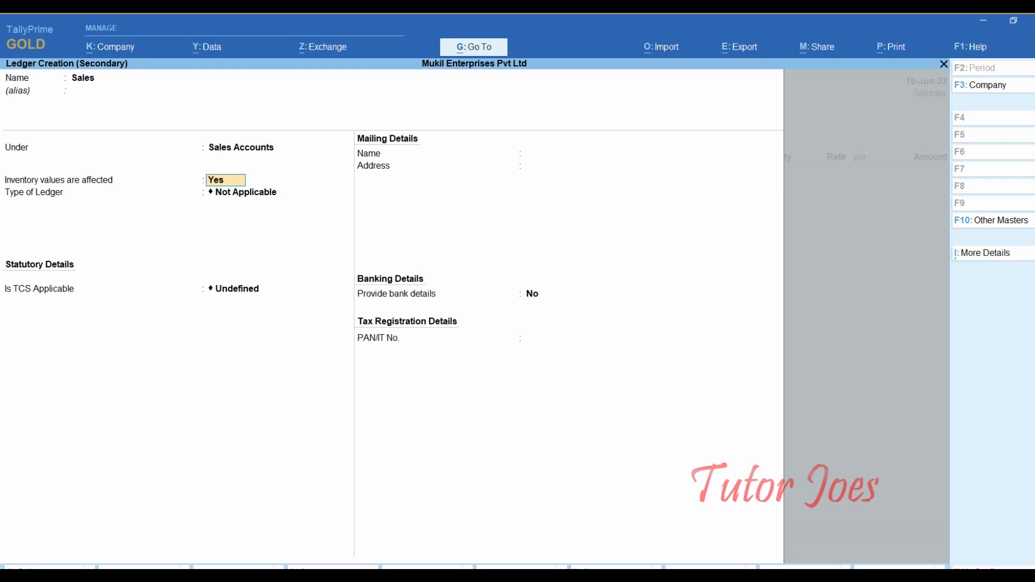
- Mark the Sales ledger TCS Applicable with Any as nature of goods, and save it
key(Return)
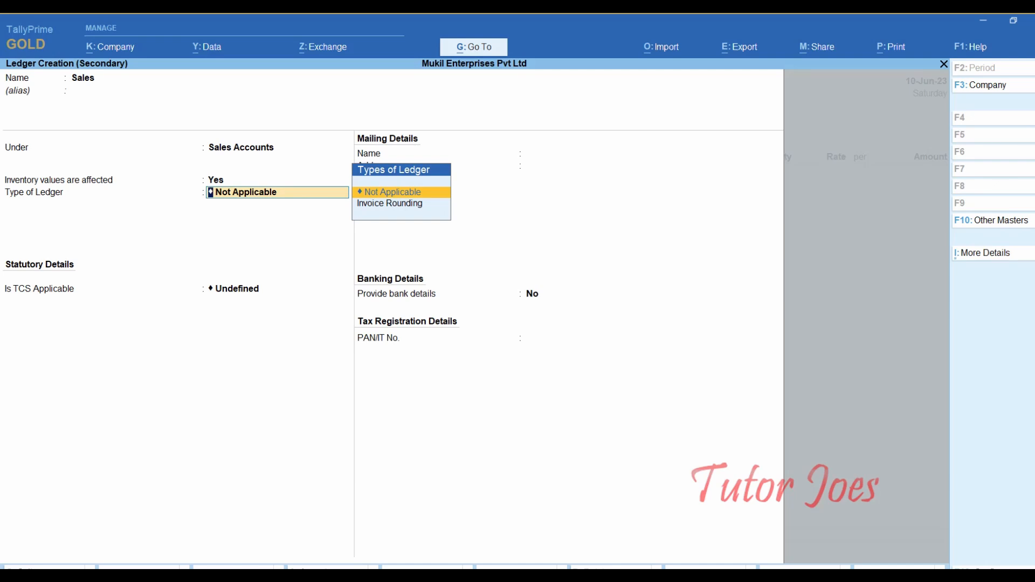
key(Return)
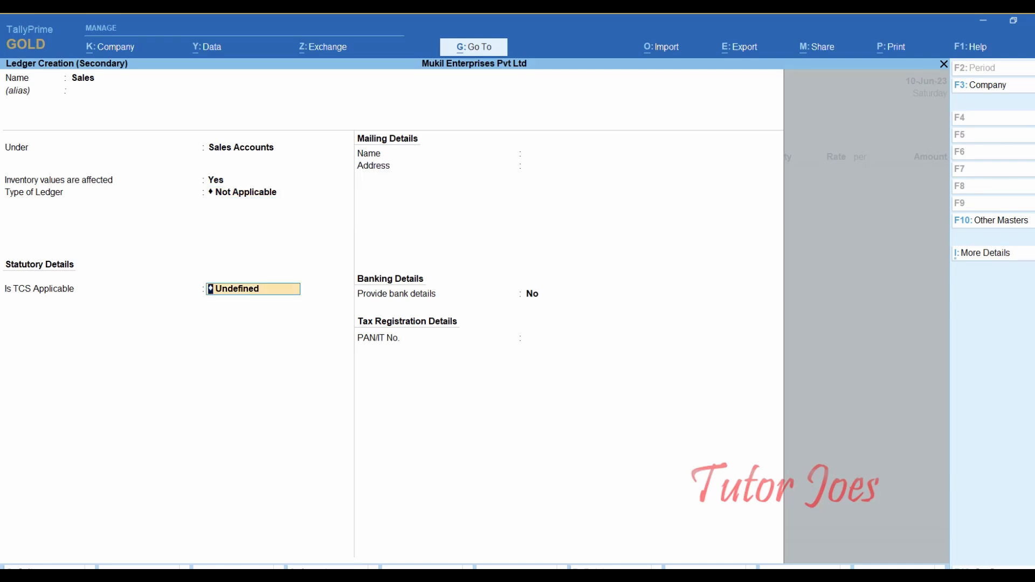
text(Applicable)
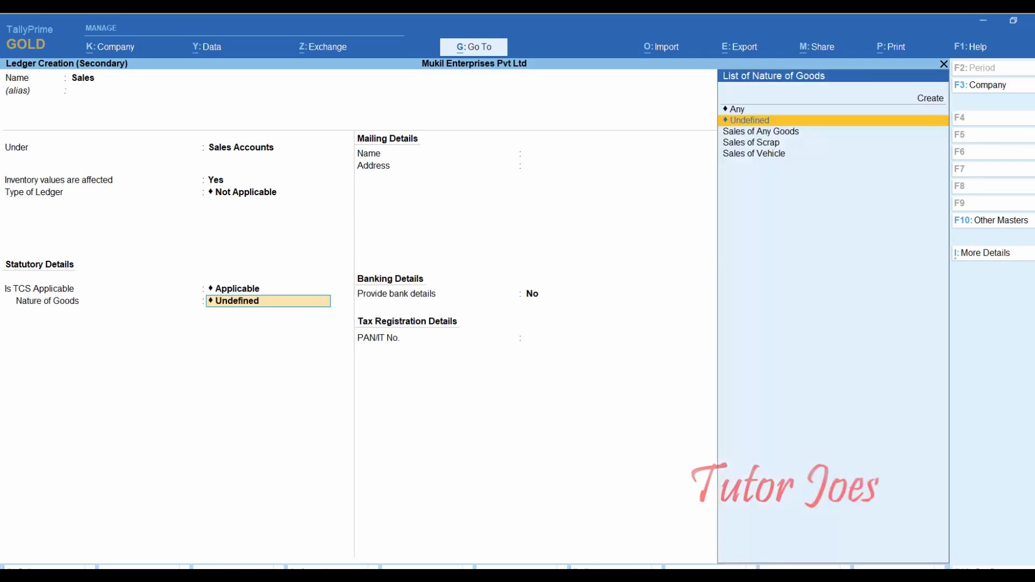
key(Return)
key(Up)
key(Return)
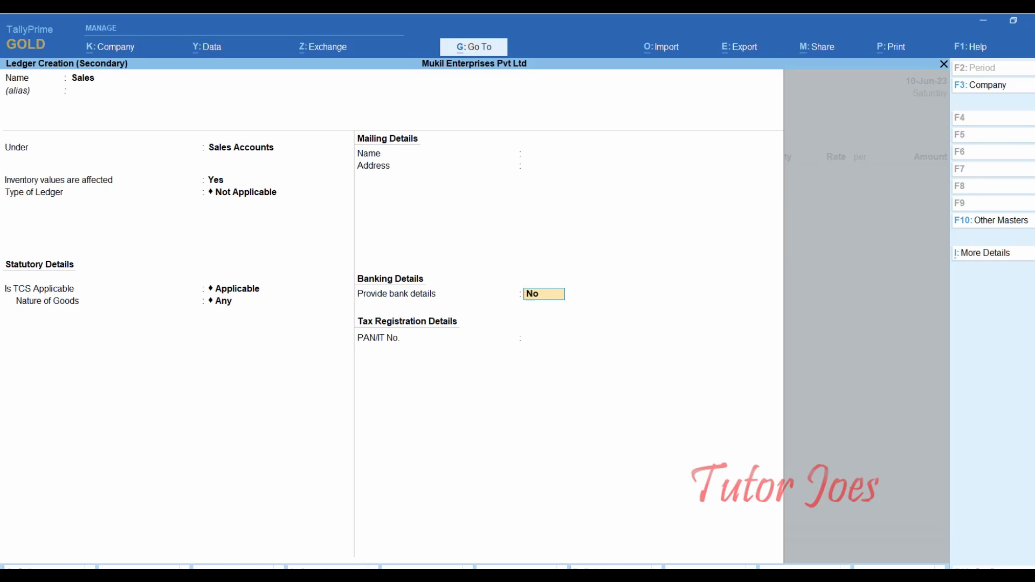
key(ctrl+a)
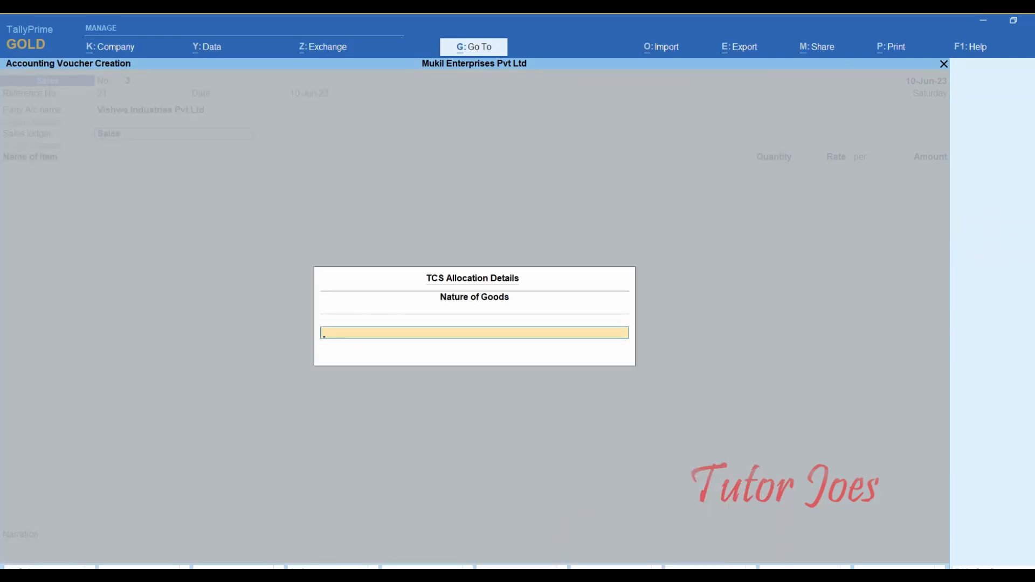
- Pick Sales of Any Goods as TCS nature, then reopen the allocation from the Sales ledger
text(A)
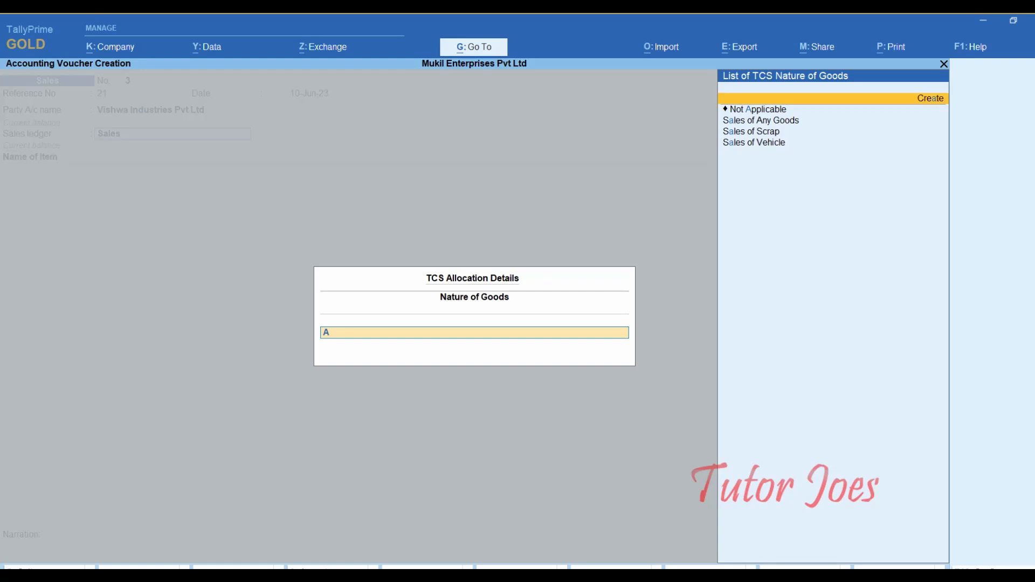
key(Down)
key(Down)
key(Return)
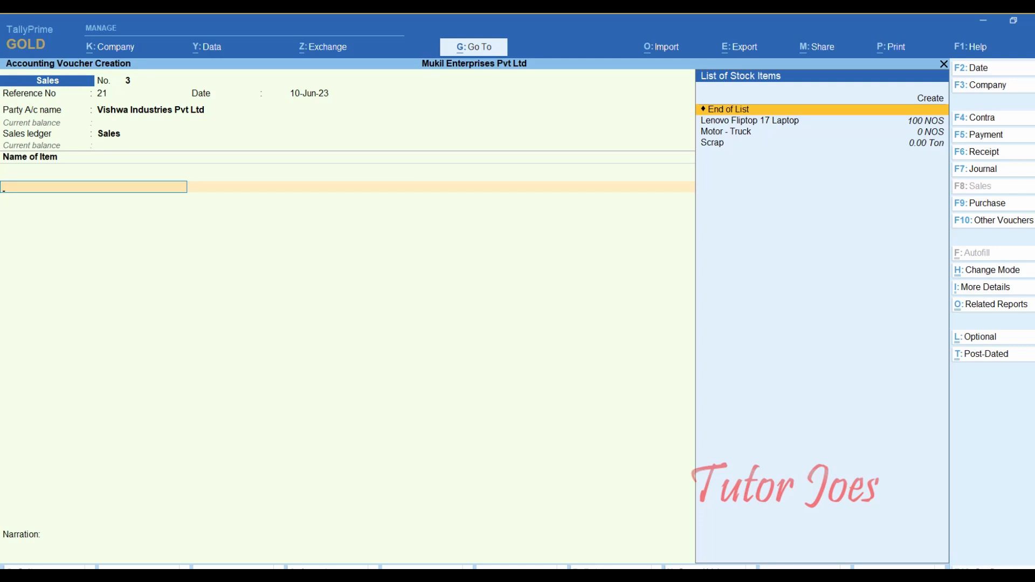
key(BackSpace)
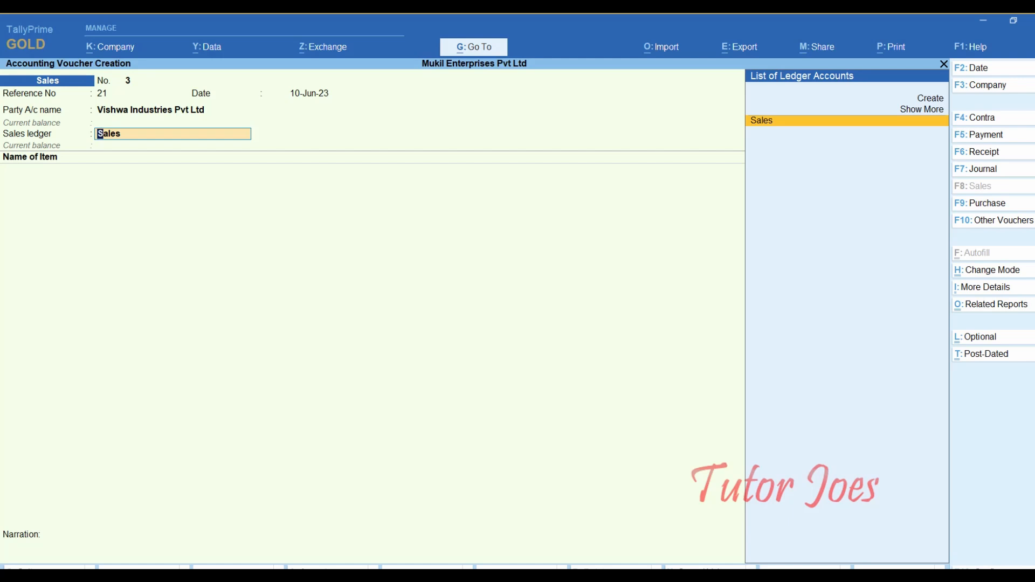
key(Return)
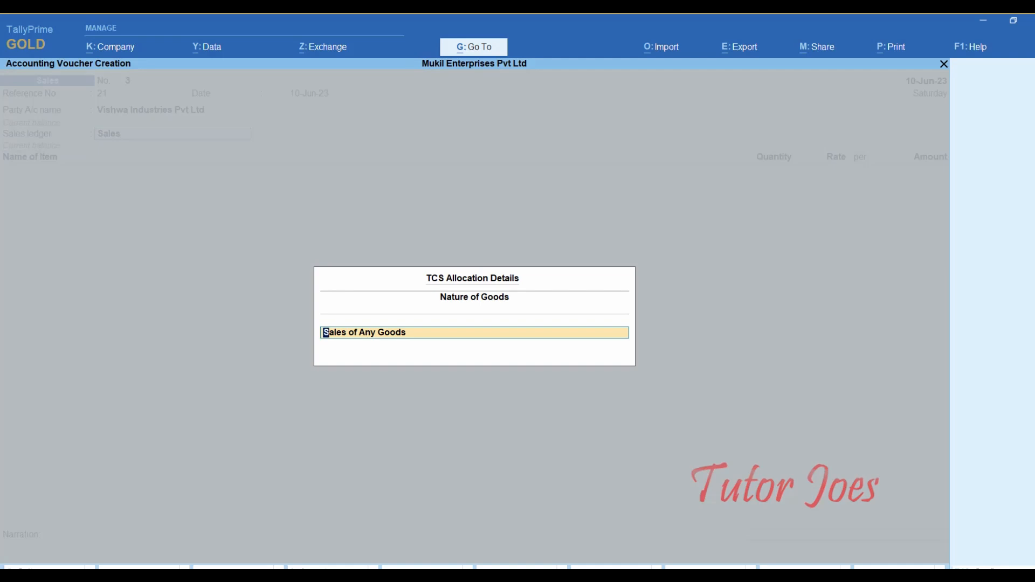
text(Sales o)
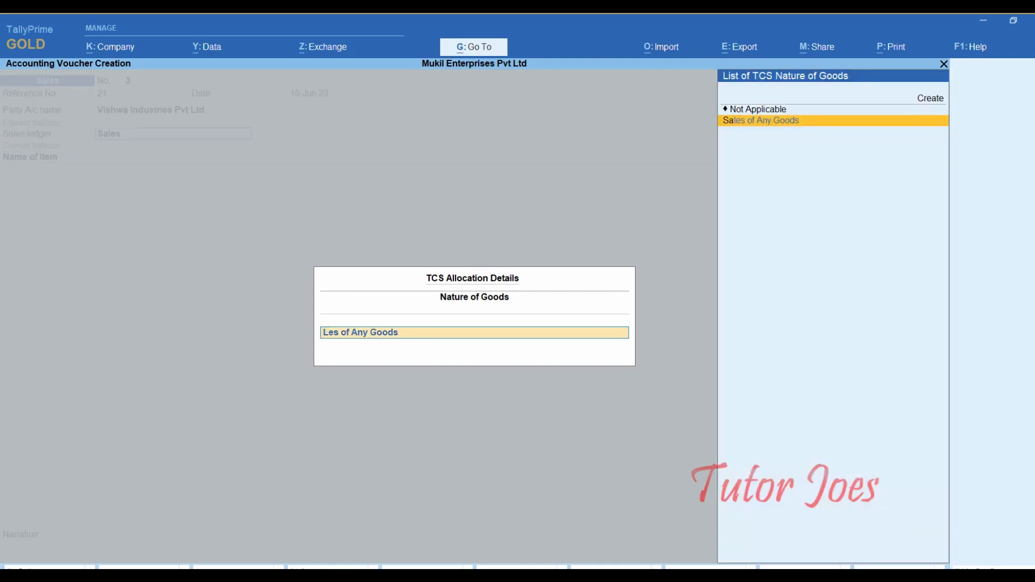
text(f Any G)
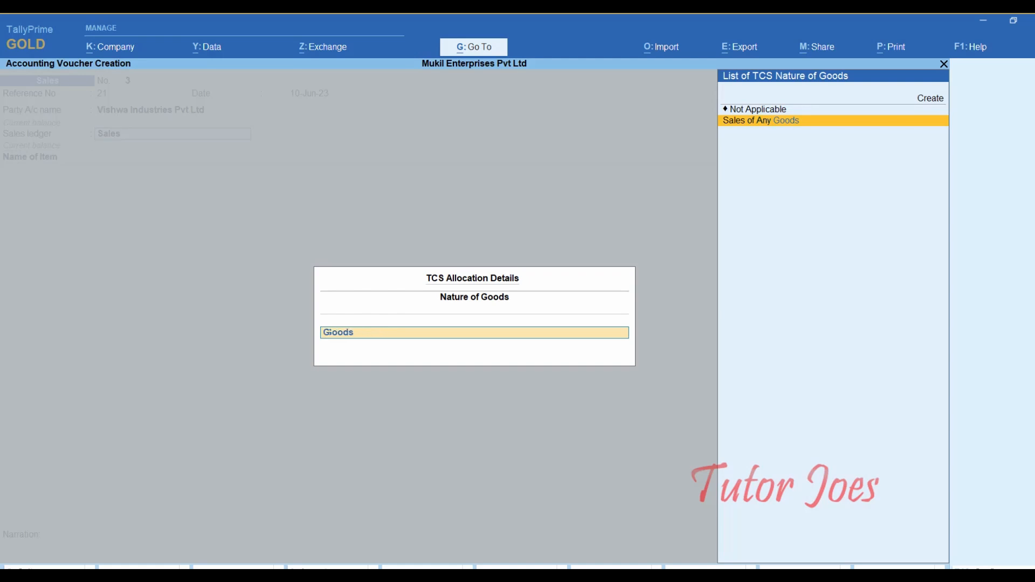
key(BackSpace)
key(BackSpace)
key(BackSpace)
key(BackSpace)
key(BackSpace)
key(BackSpace)
key(BackSpace)
key(BackSpace)
key(BackSpace)
key(BackSpace)
key(BackSpace)
key(BackSpace)
key(BackSpace)
key(BackSpace)
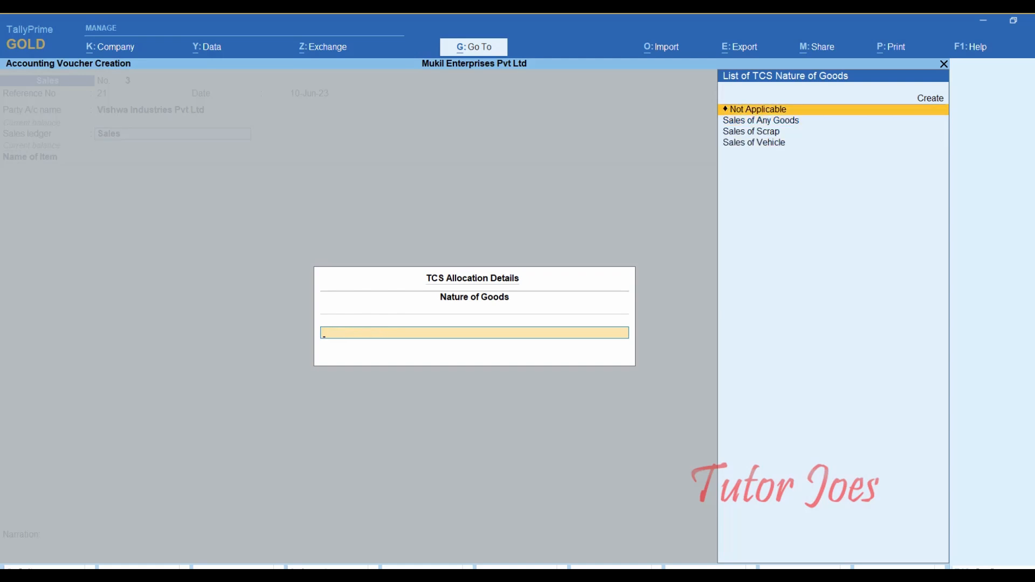
- Enable the buyer-deductible TDS exemption option in TCS allocation configuration
key(F12)
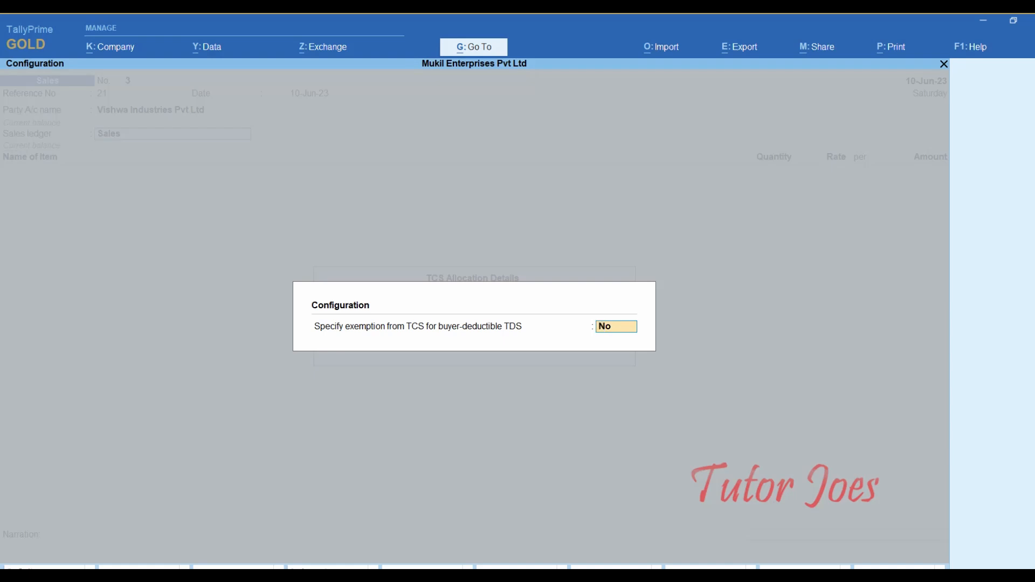
text(y)
key(Return)
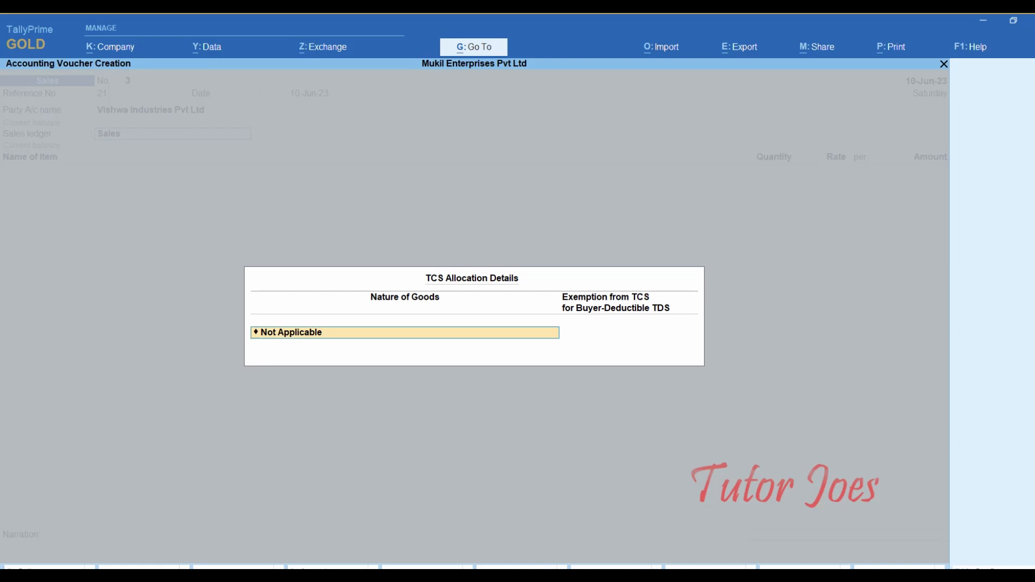
- Set the TCS nature to Sales of Any Goods with exemption set to Yes
text(Sal)
key(Down)
key(Down)
key(Down)
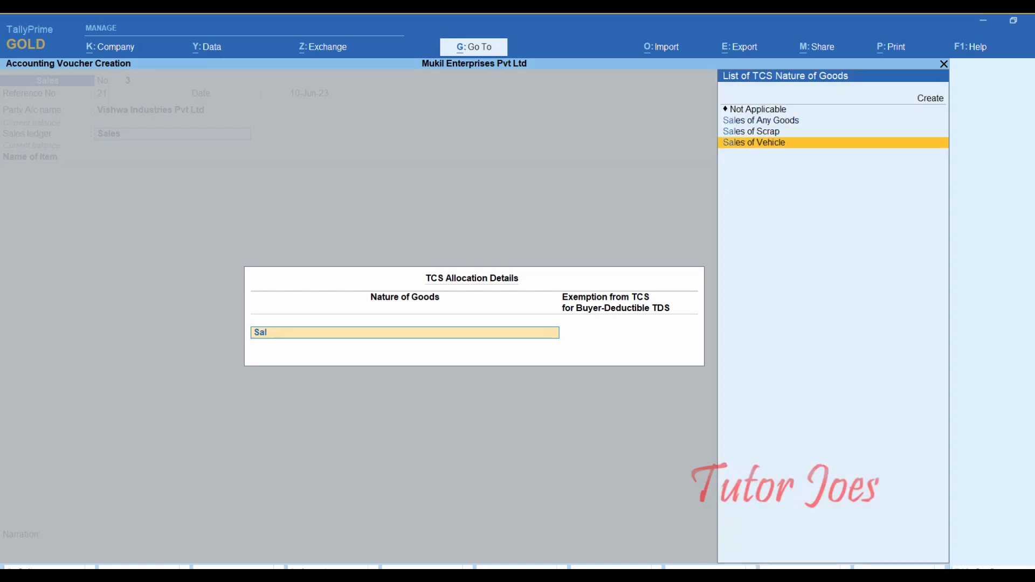
key(Up)
key(Up)
key(Return)
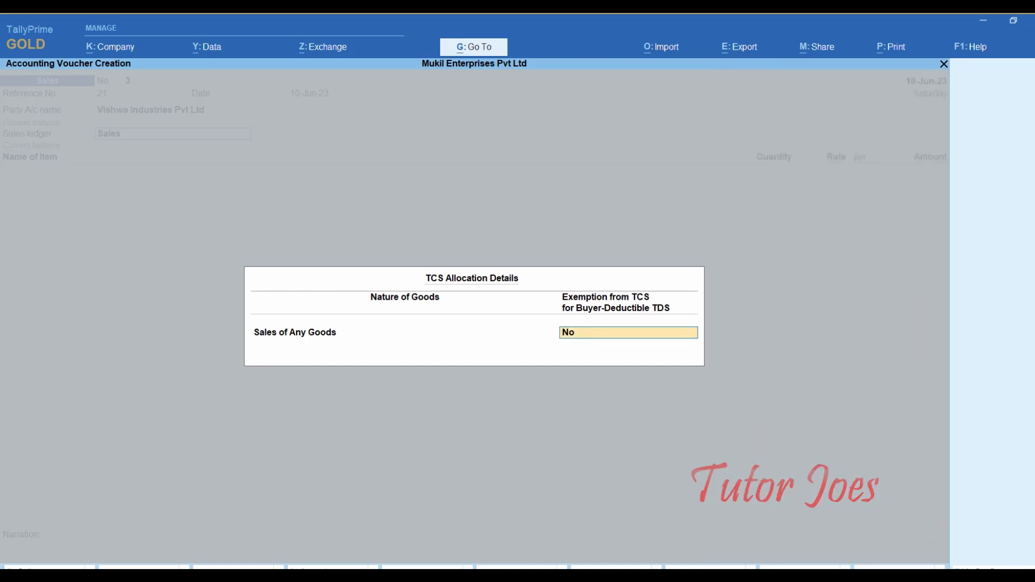
text(y)
key(Return)
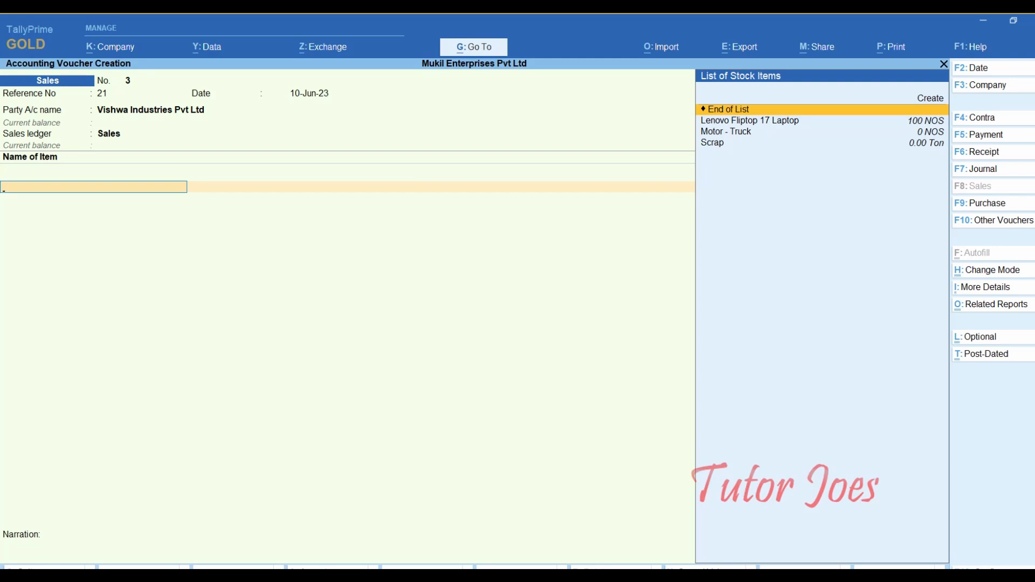
- Enter Lenovo Fliptop 17 Laptop, 100 NOS at 57,000, totalling 57,00,000.00
key(Down)
key(Down)
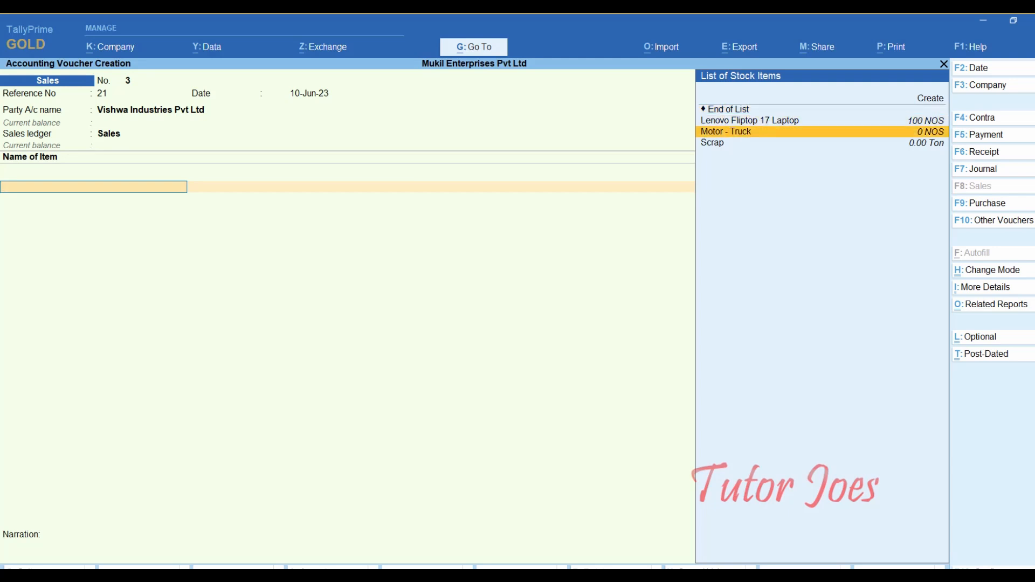
key(Up)
key(Return)
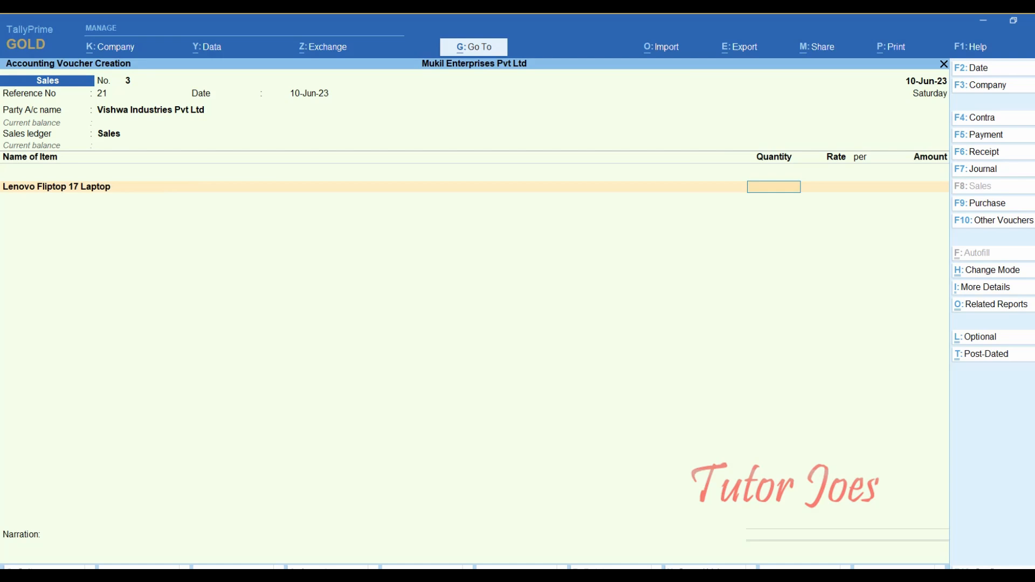
text(100)
key(Return)
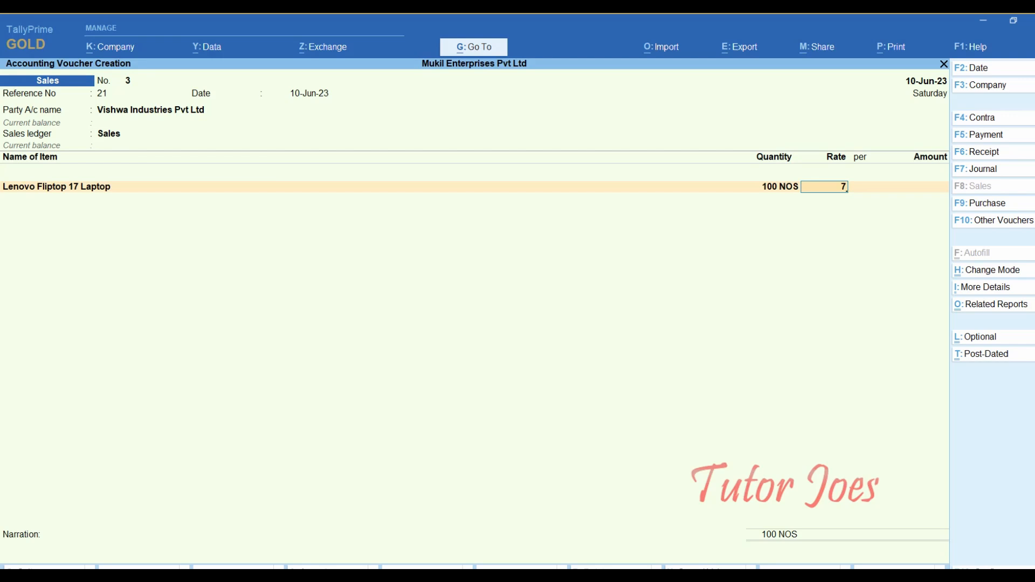
text(57000)
key(Return)
key(Return)
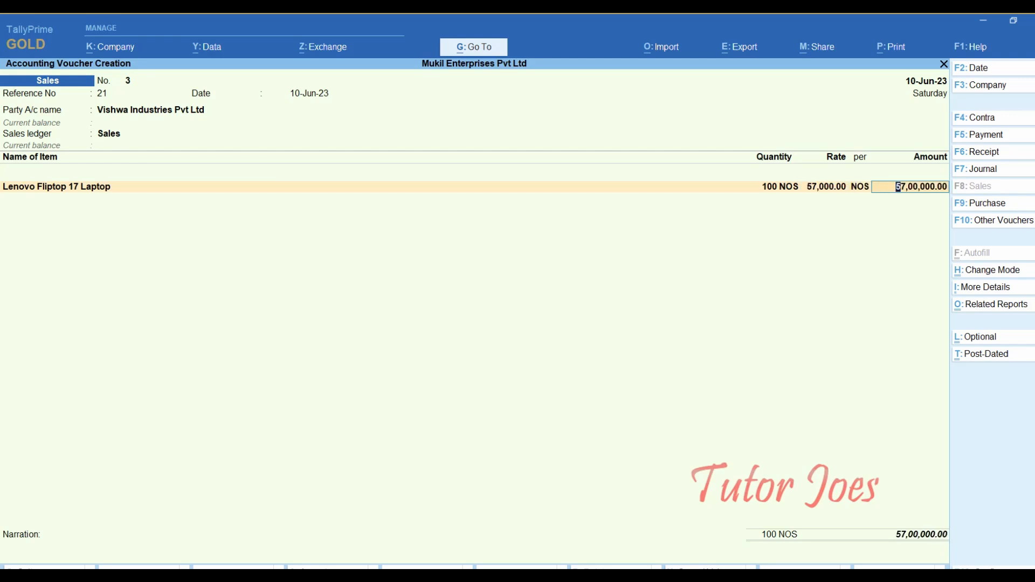
key(Return)
key(Return)
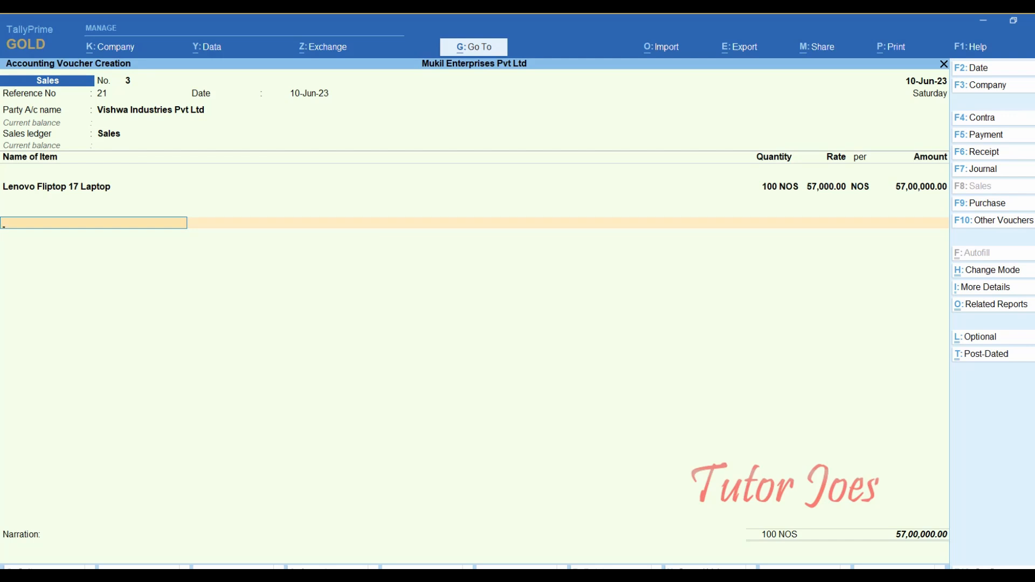
- End the item list and record bill-wise new reference 21
key(Return)
key(Return)
key(Return)
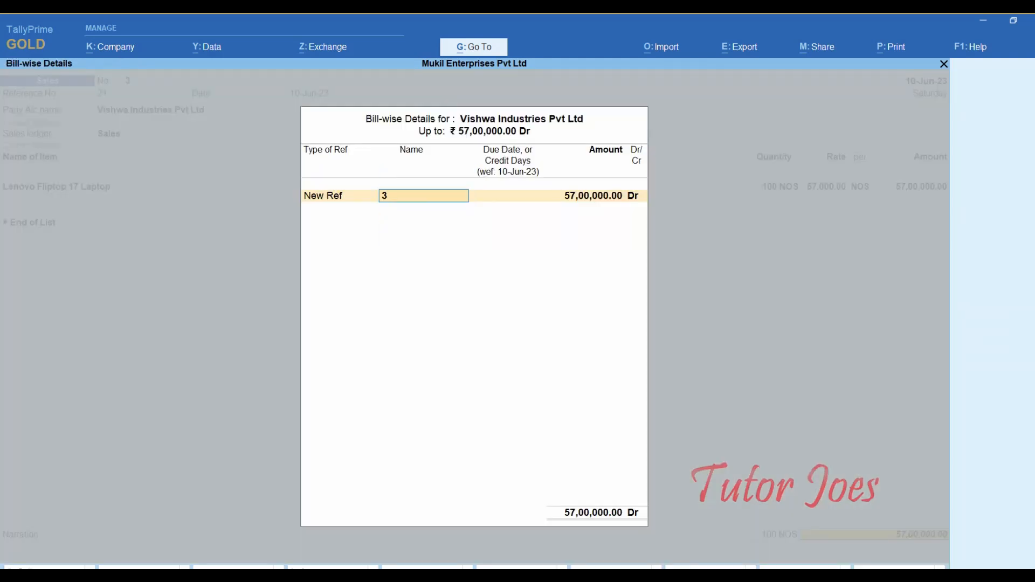
text(21)
key(Return)
key(Return)
key(Return)
key(Return)
key(Return)
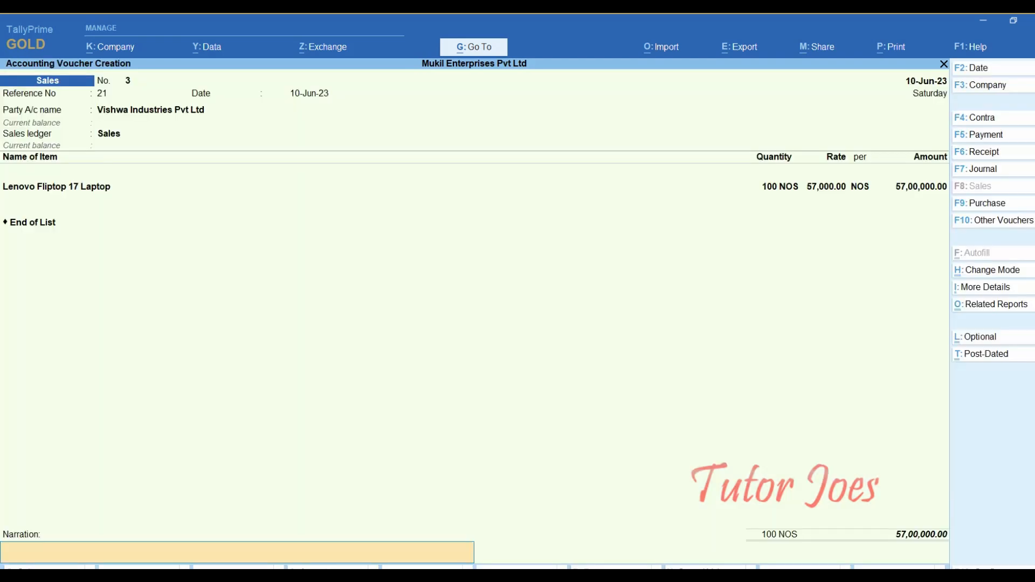
key(Return)
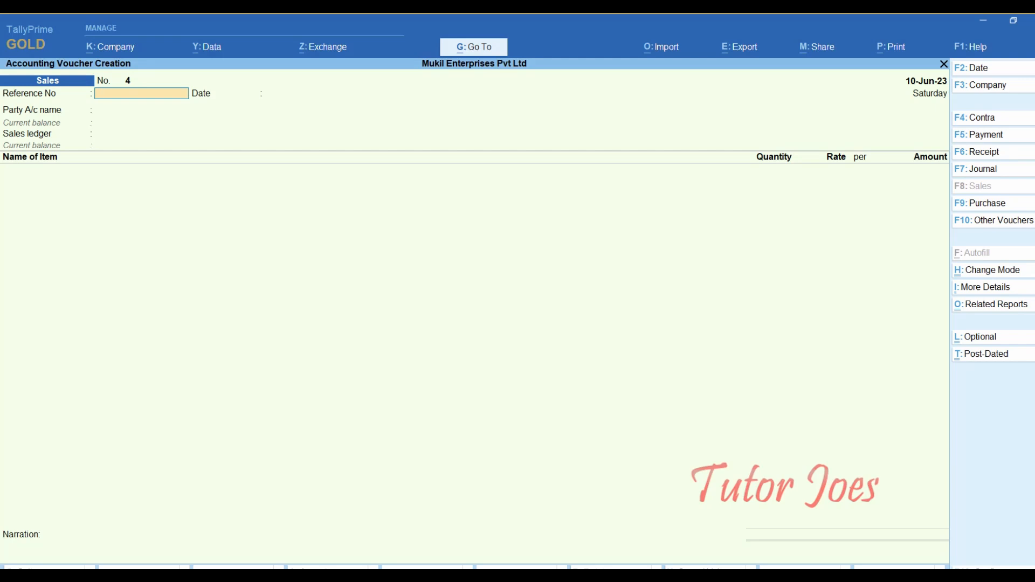
key(alt+g)
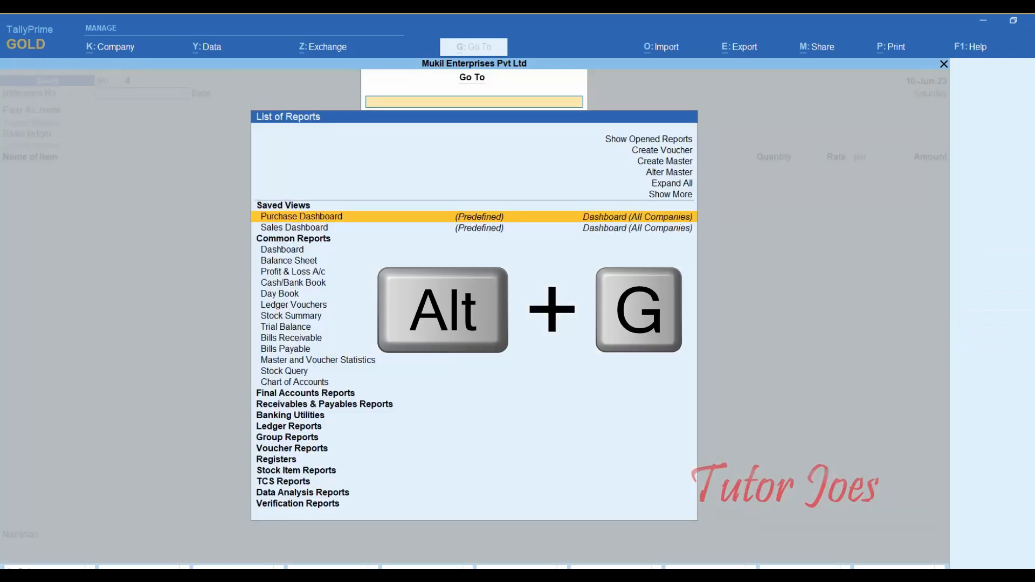
text(Form)
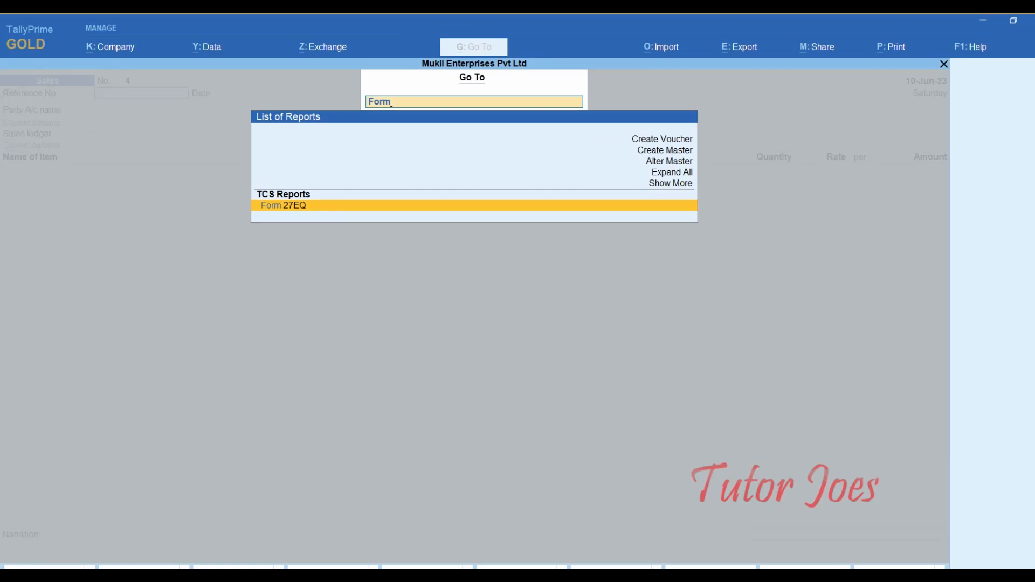
key(Return)
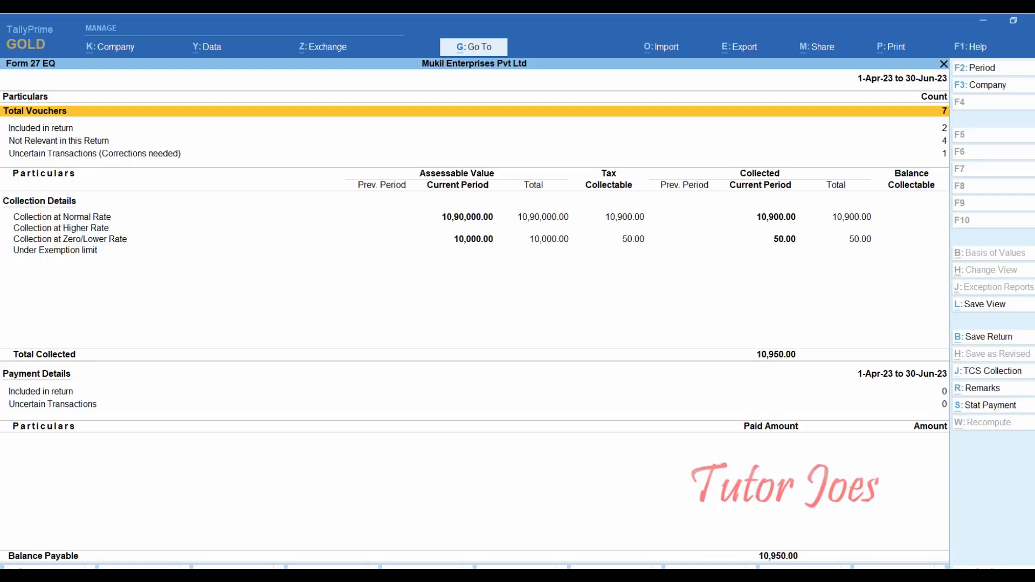
key(Down)
key(Down)
key(Down)
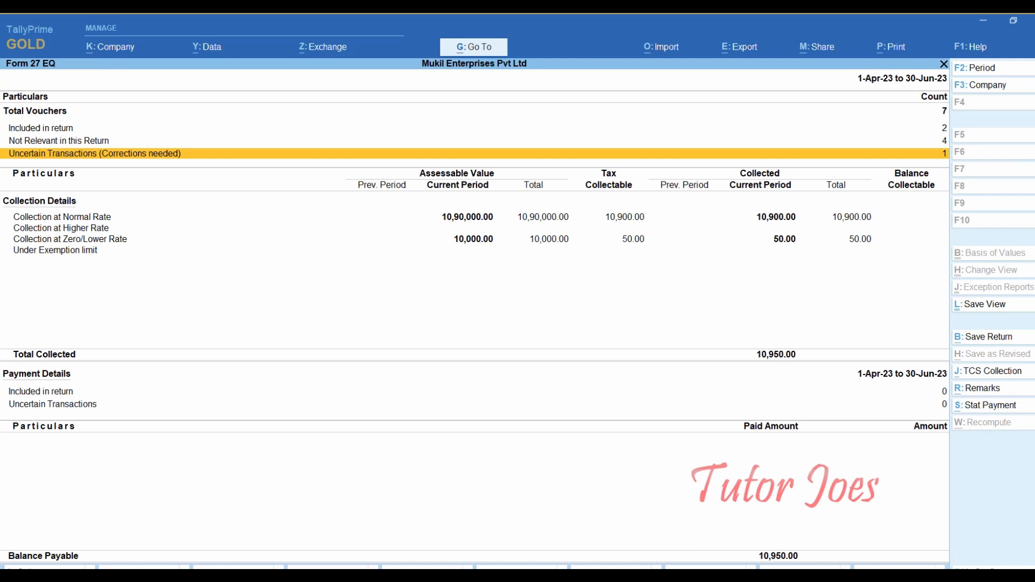
key(Return)
key(Down)
key(Down)
key(Down)
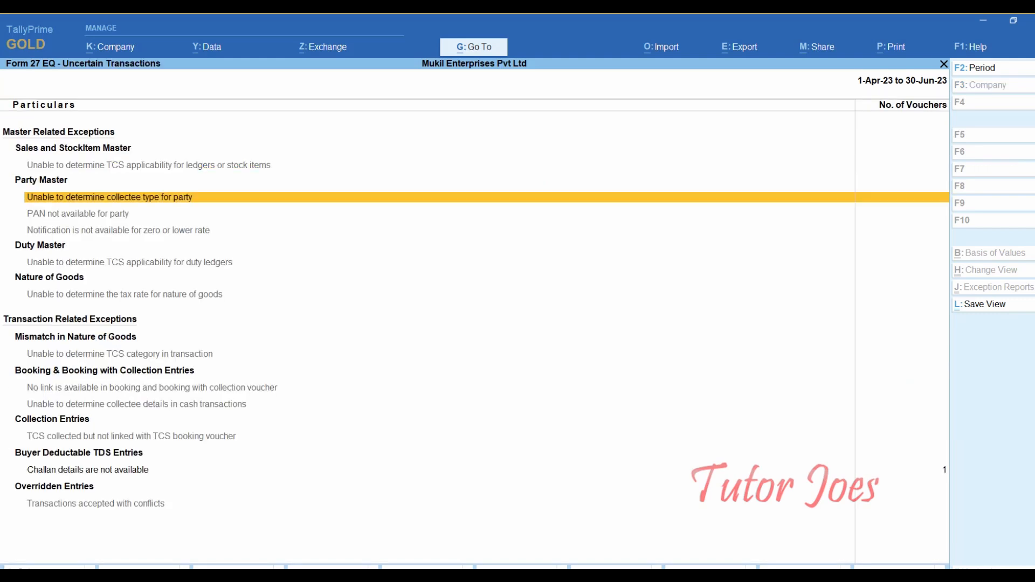
key(Up)
key(Up)
key(Down)
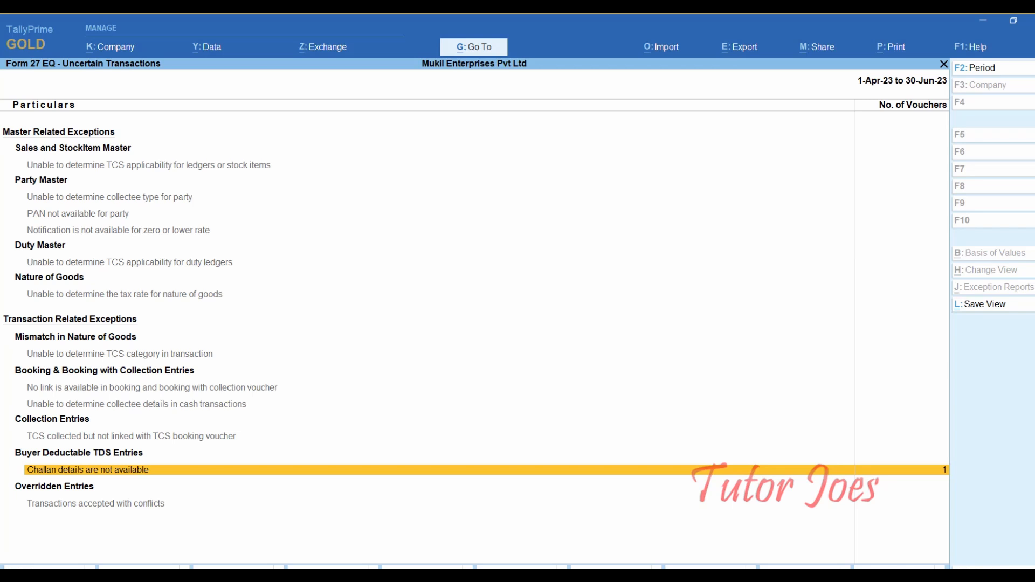
key(Escape)
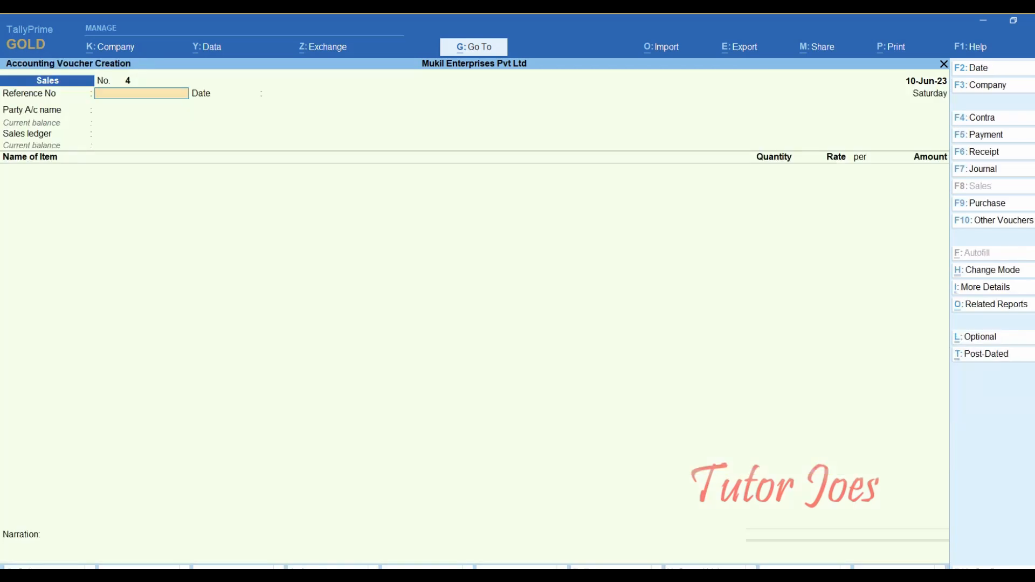
- Leave the voucher and open Display More Reports > TCS Reports > TDS Challan details of Buyer
key(Escape)
key(y)
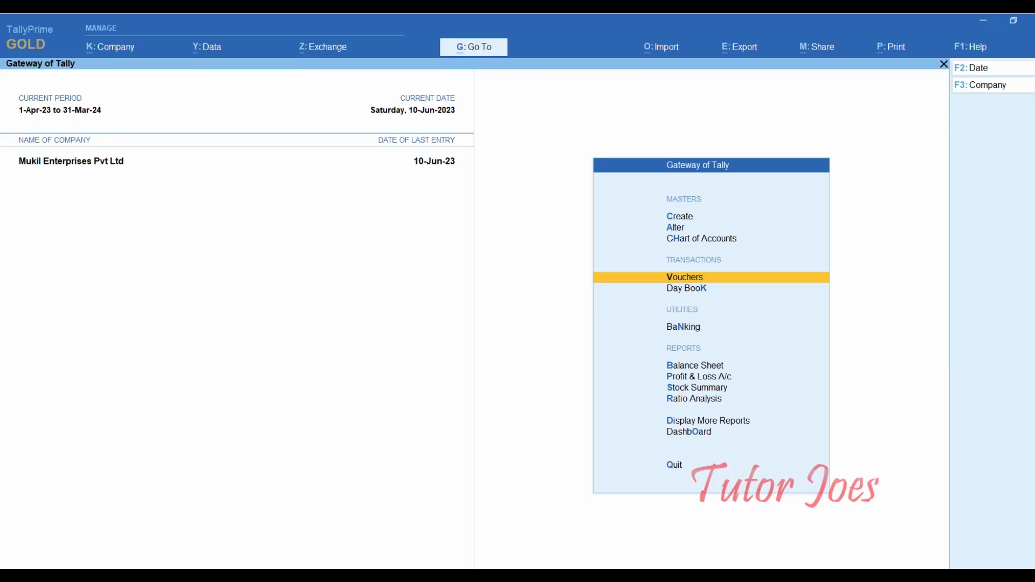
key(d)
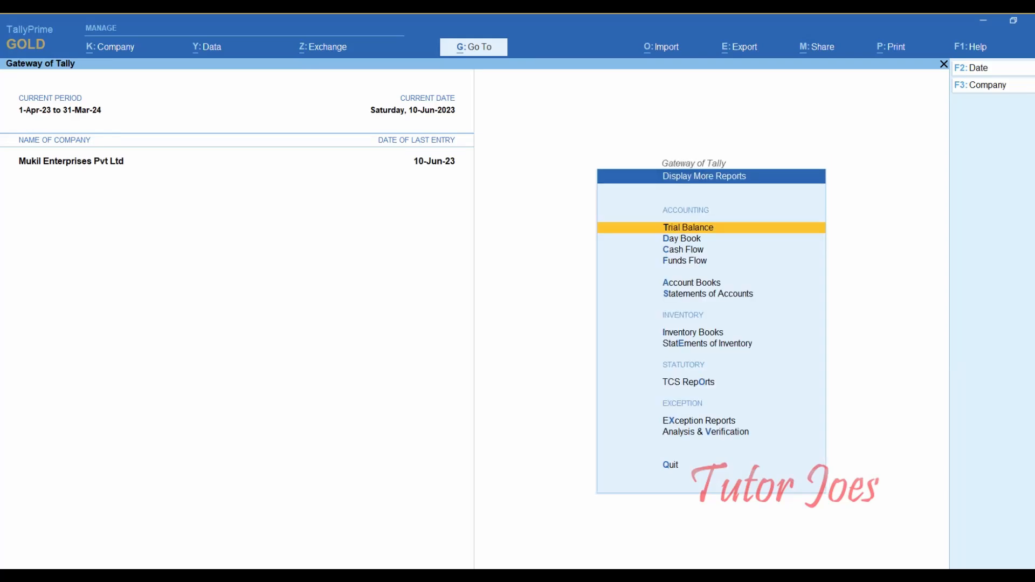
key(o)
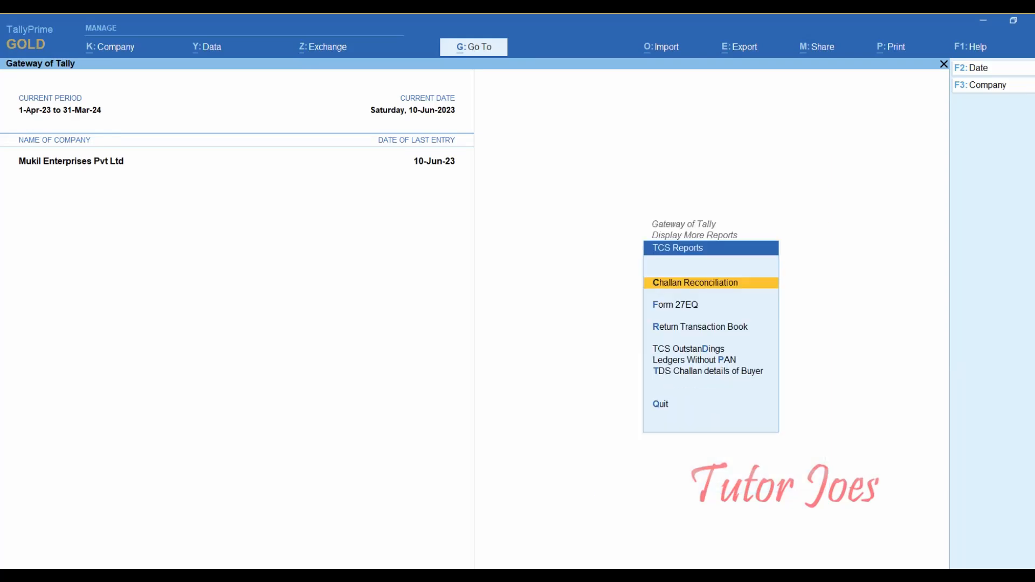
key(t)
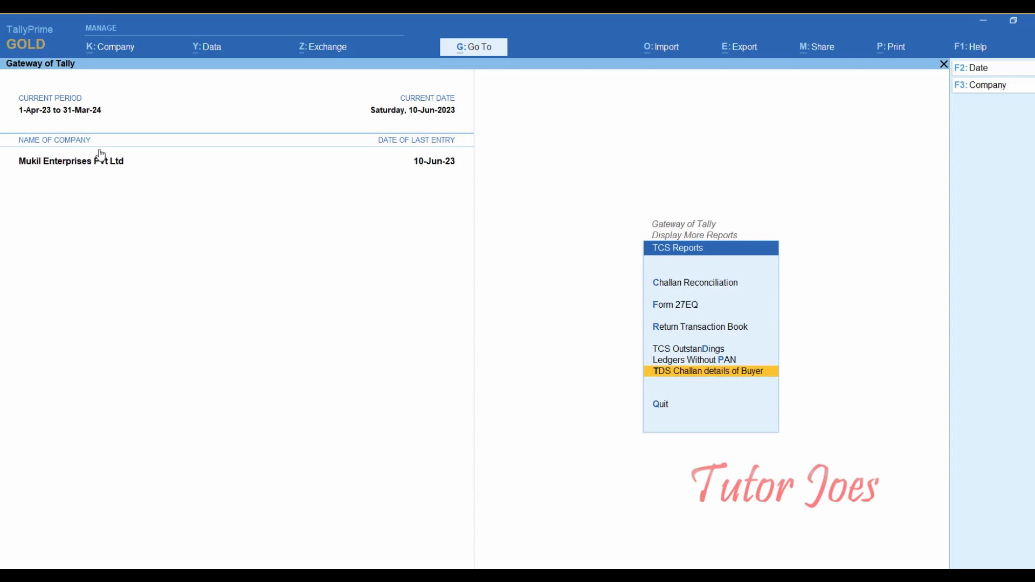
key(Return)
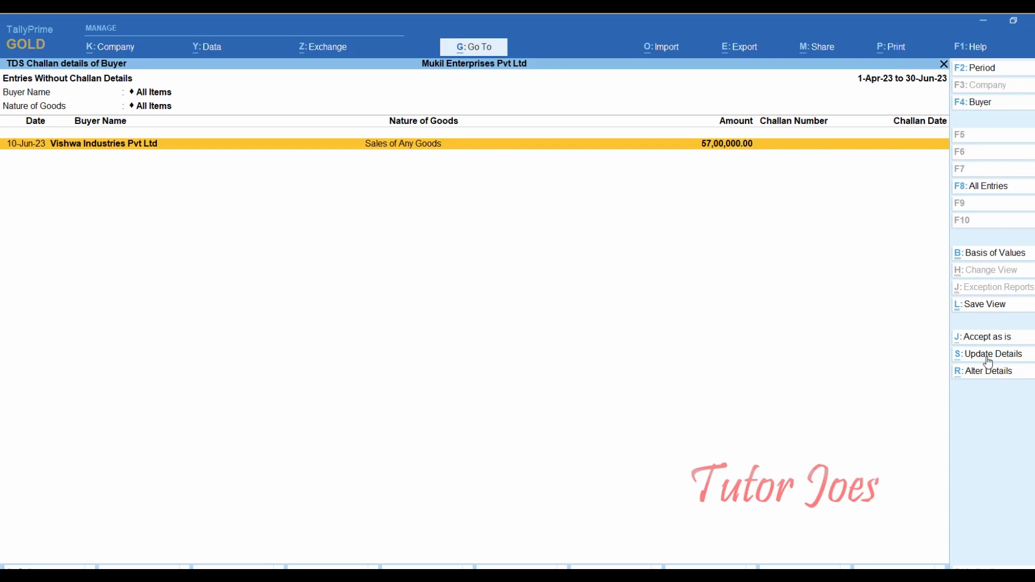
- Record challan 901221 dated 10-6-2023 for the Vishwa Industries sale, then close the report
key(alt+s)
click(972, 356)
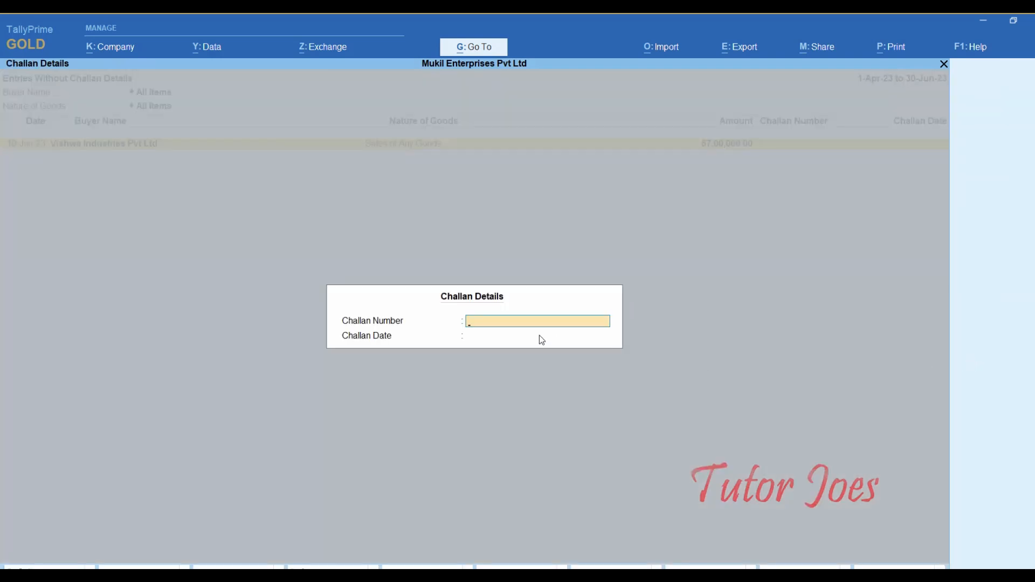
text(901221)
key(Return)
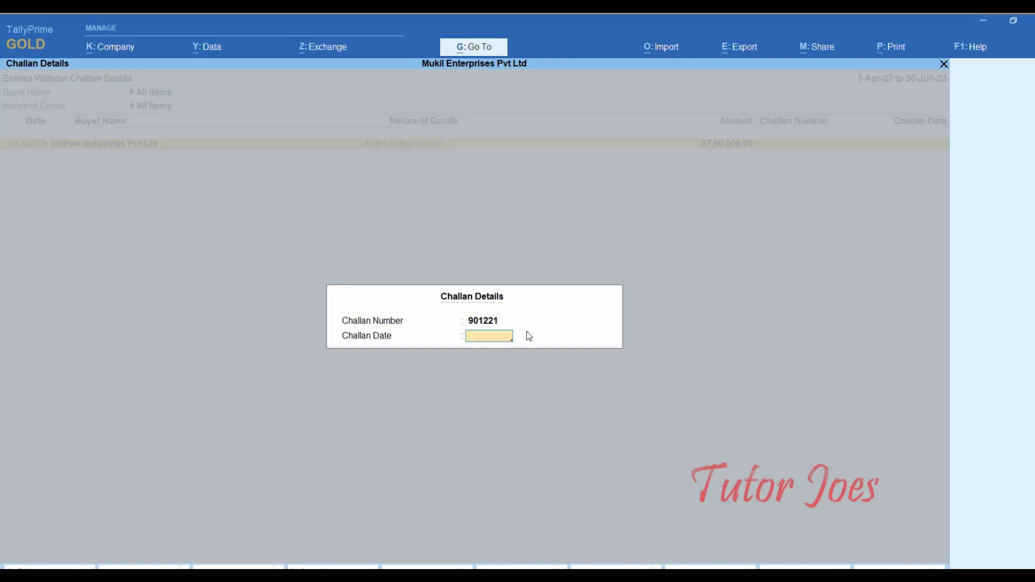
text(10-6)
key(Return)
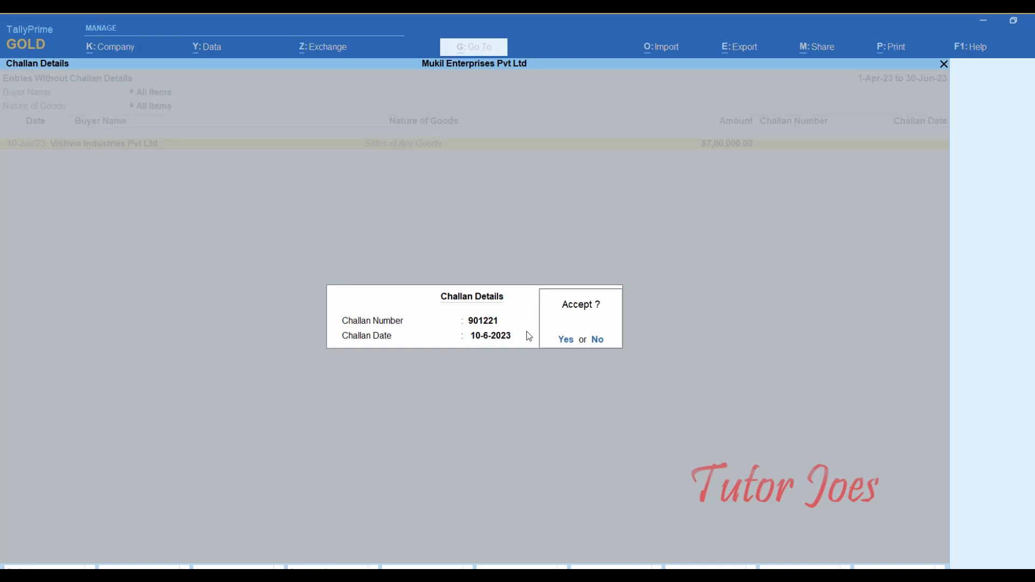
key(Return)
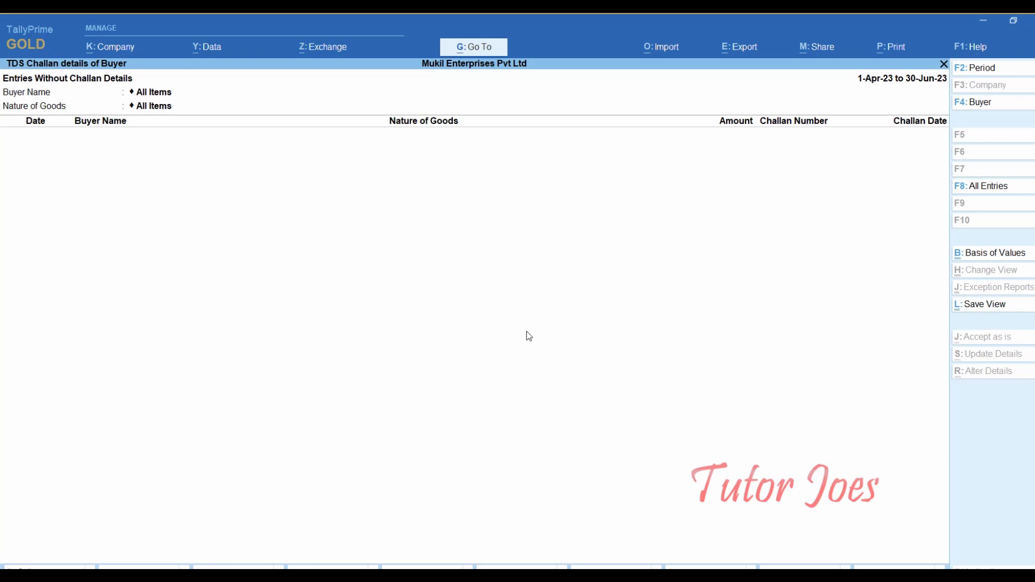
key(Escape)
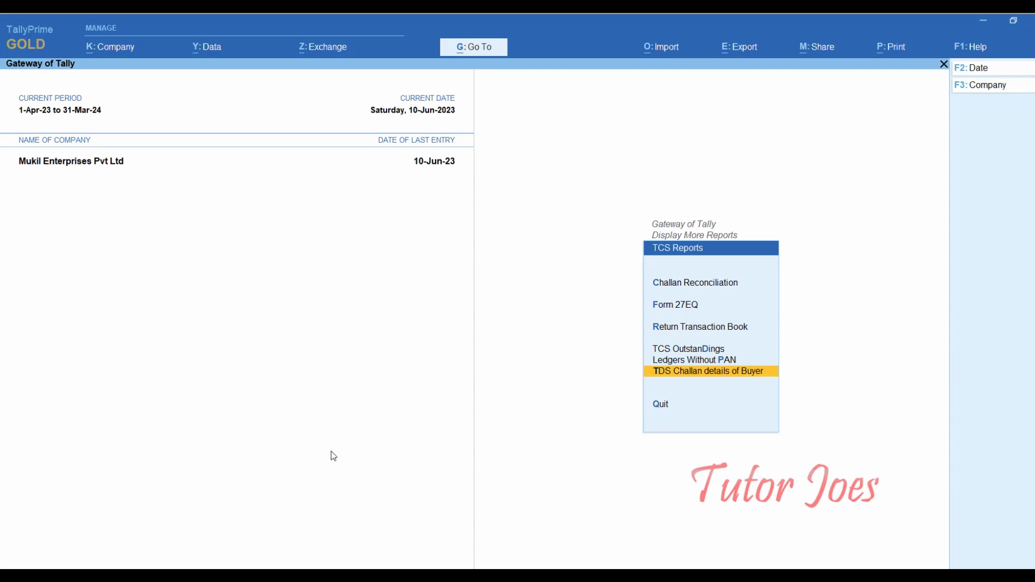
- Review Form 27EQ for 0 uncertain transactions and check the Collection at Normal Rate buyers
key(Up)
key(Up)
key(Up)
key(Up)
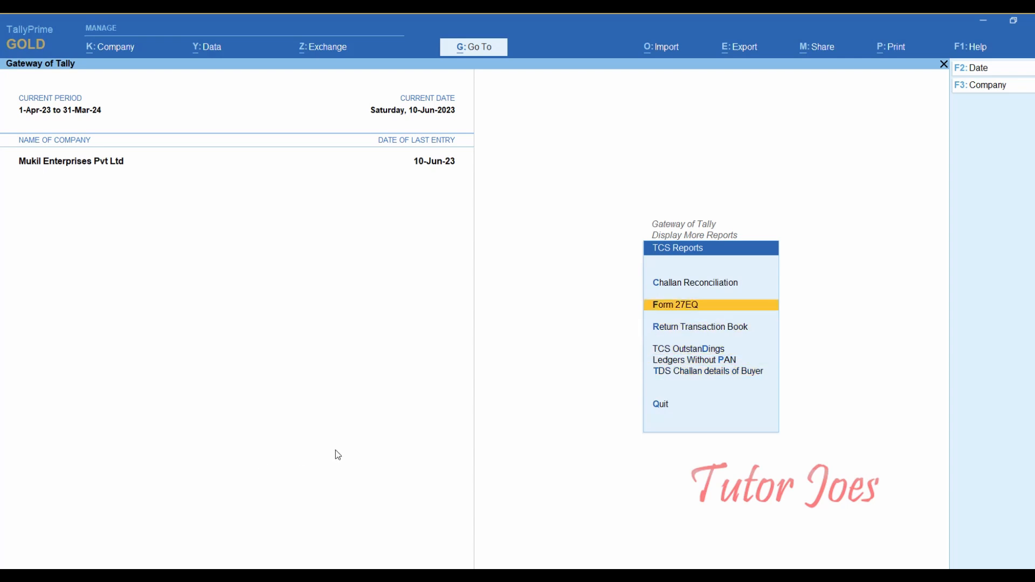
key(Return)
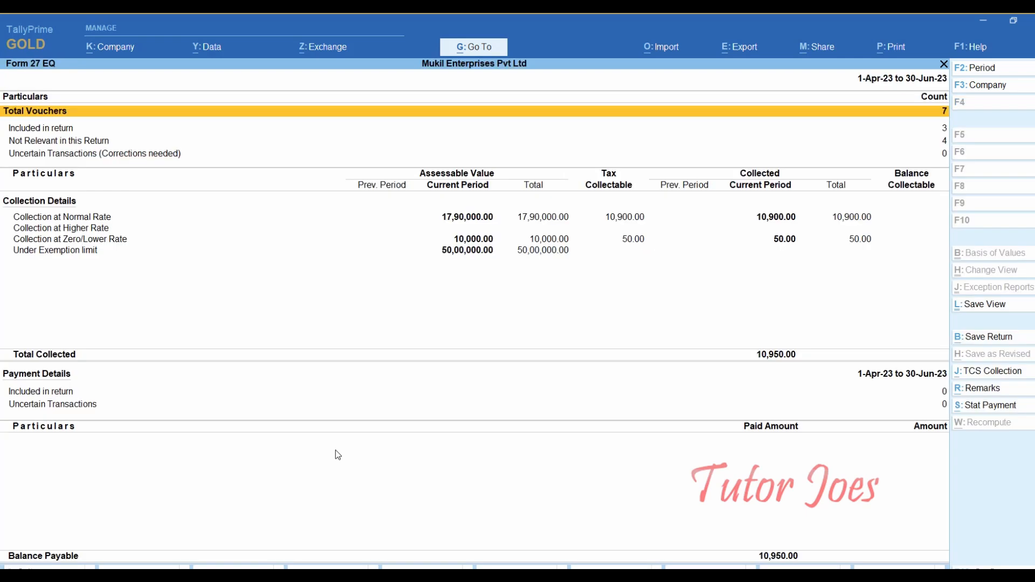
key(Down)
key(Down)
key(Down)
key(Down)
key(Down)
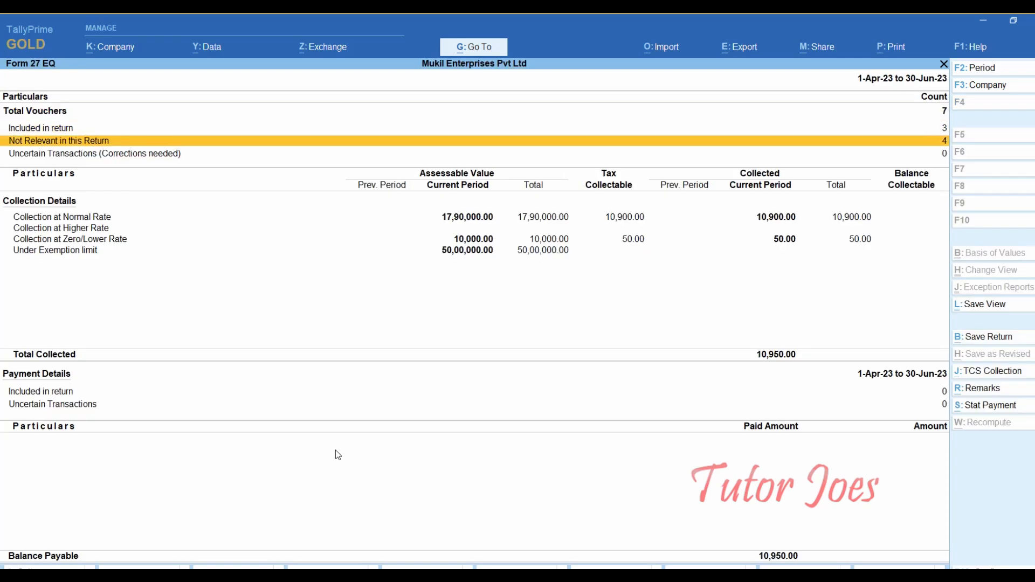
key(Down)
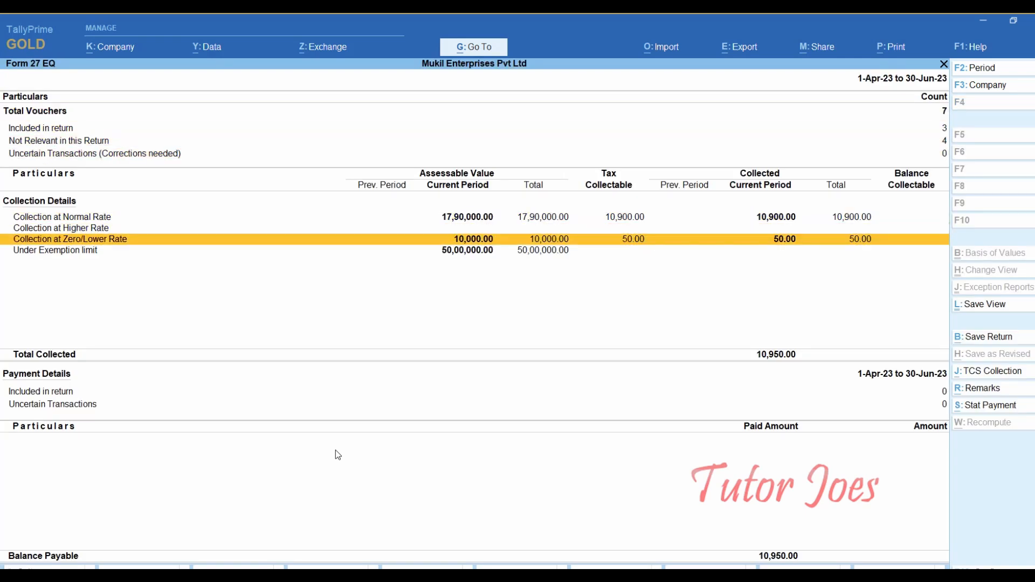
key(Down)
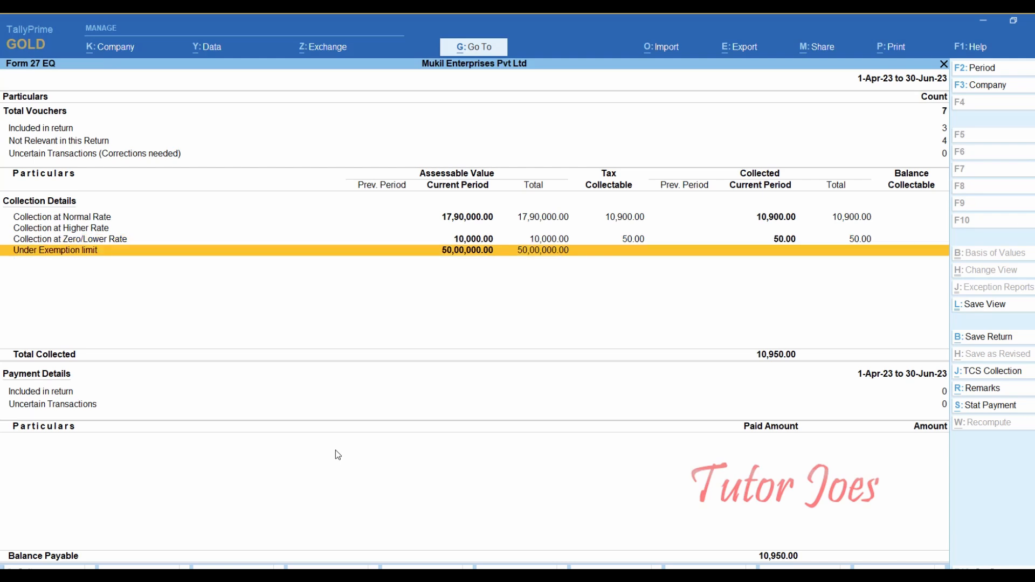
key(Up)
key(Up)
key(Up)
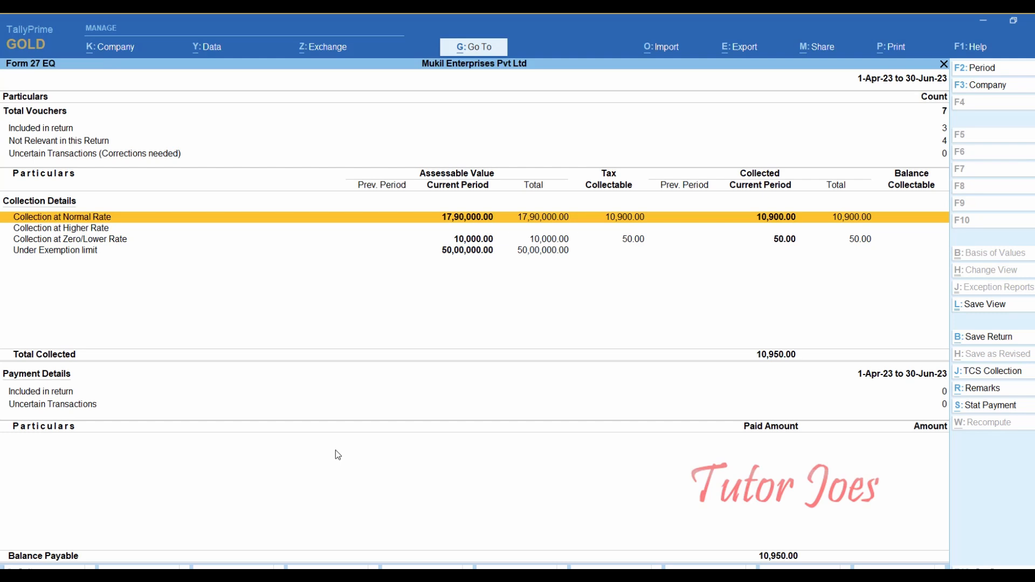
key(Return)
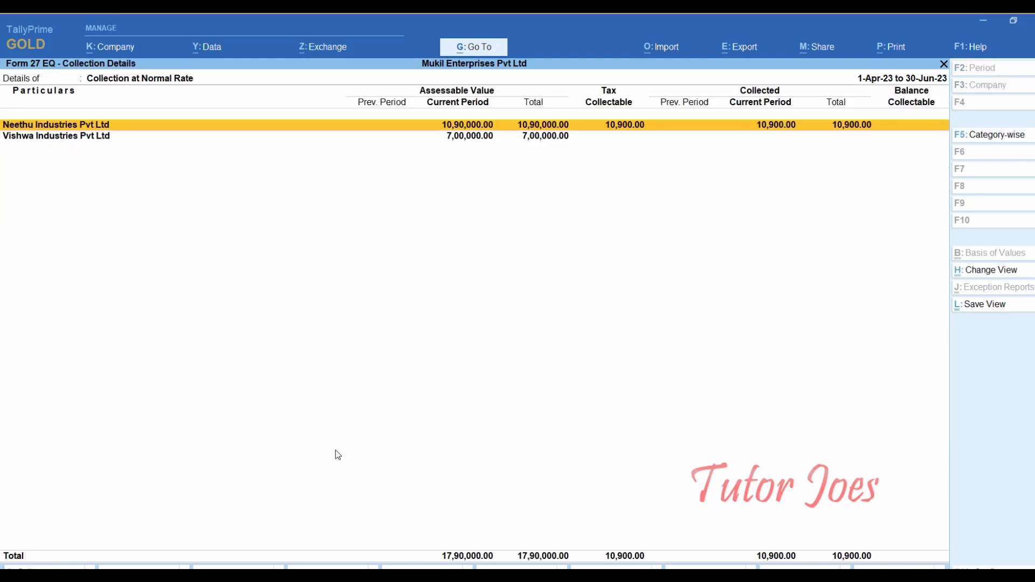
key(Down)
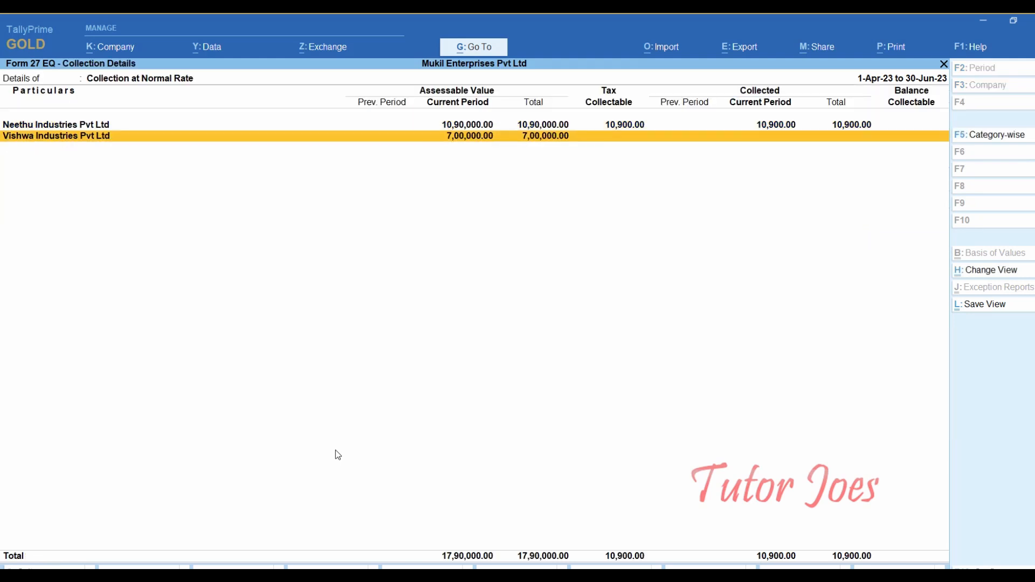
key(Escape)
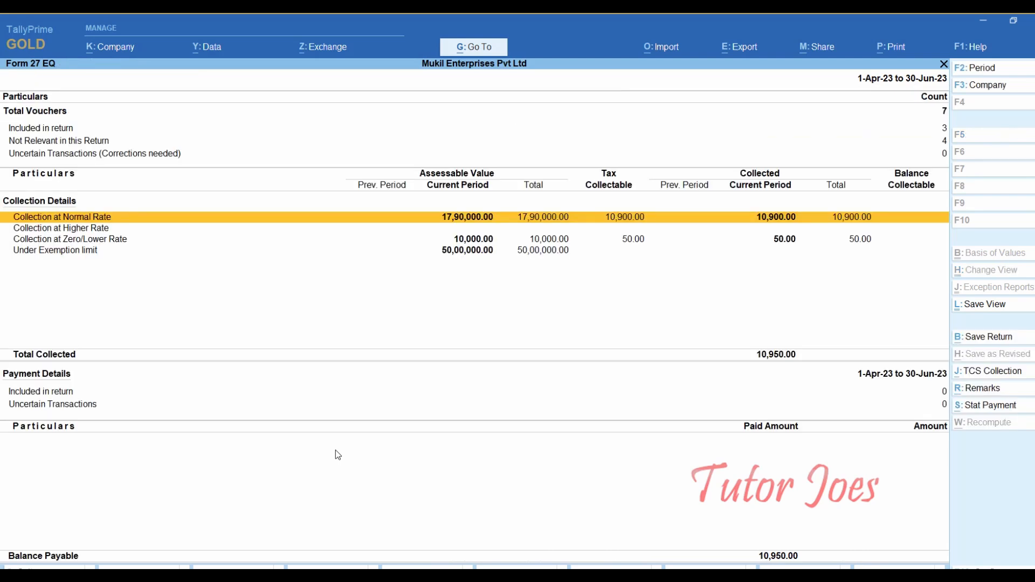
key(Down)
key(Down)
key(Down)
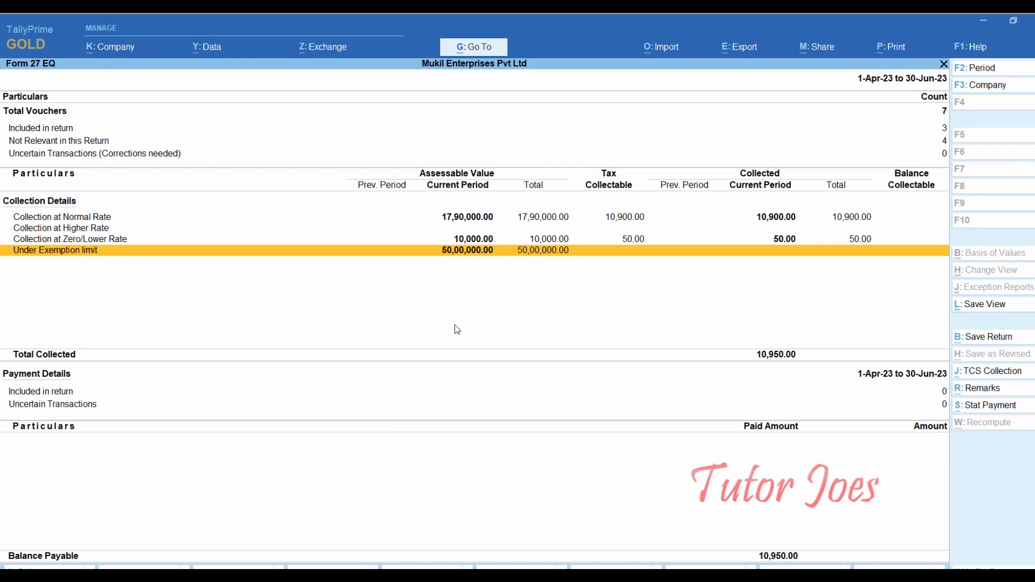
key(Escape)
key(Escape)
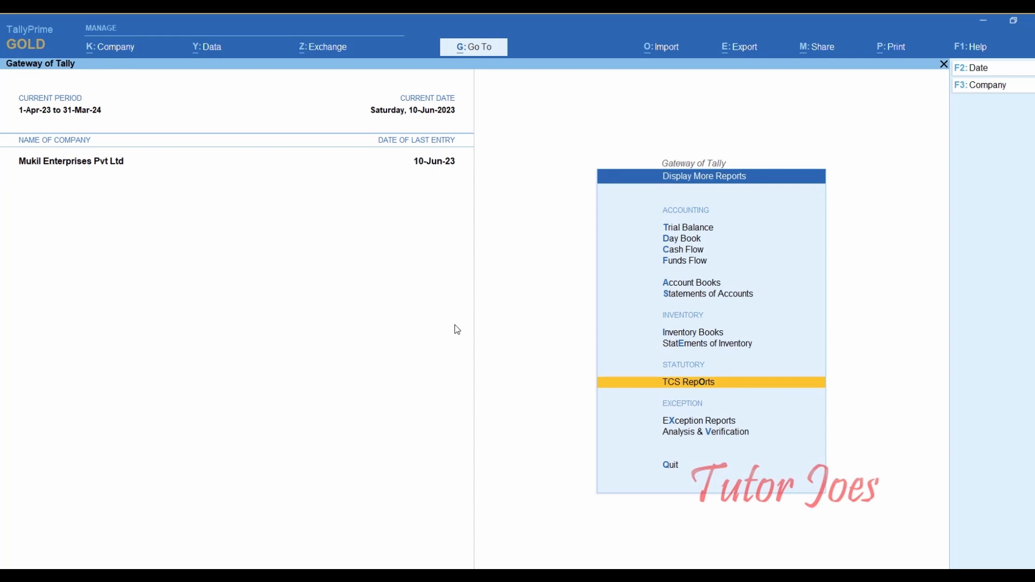
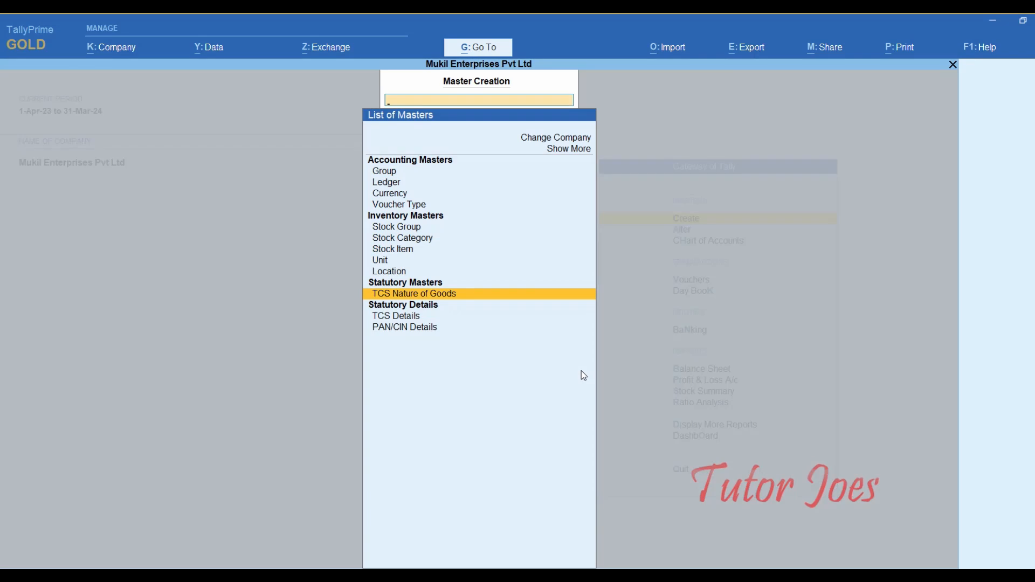
- Name the new TCS nature of goods 'Lease Related of Sales'
key(Return)
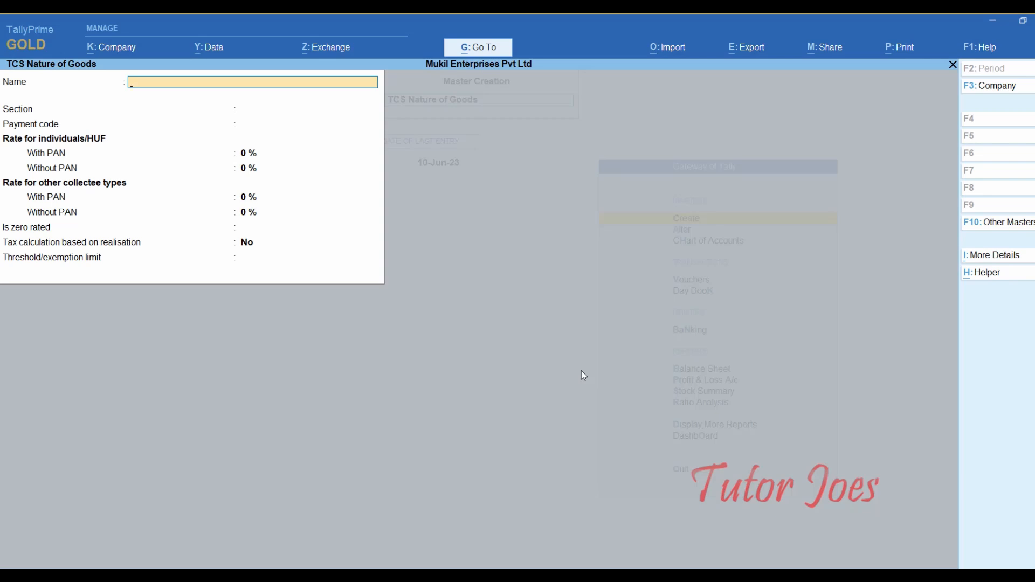
text(Lease Related of Parking)
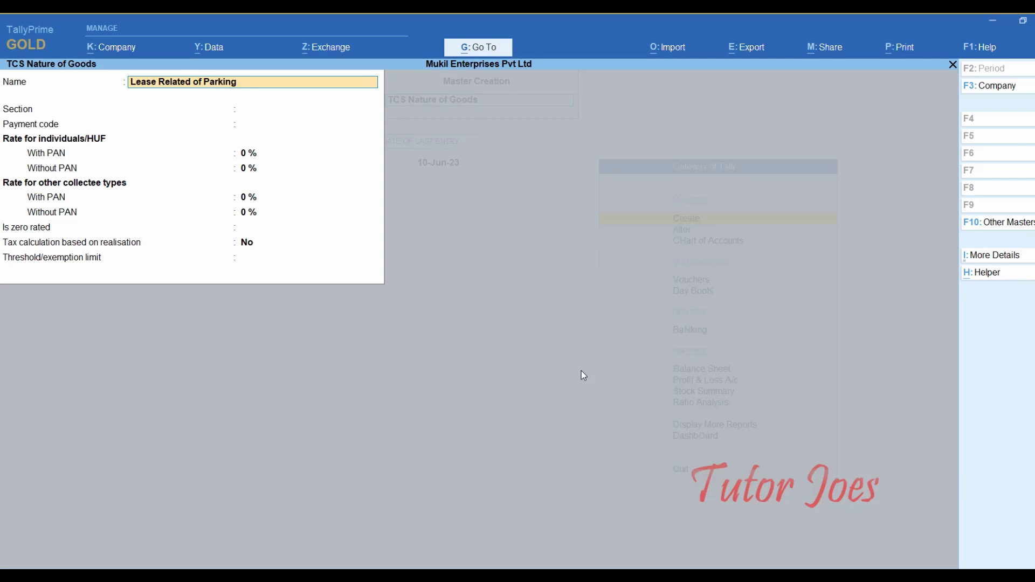
text( Lo)
key(BackSpace)
key(BackSpace)
key(BackSpace)
key(BackSpace)
key(BackSpace)
key(BackSpace)
key(BackSpace)
key(BackSpace)
key(BackSpace)
key(BackSpace)
key(BackSpace)
key(BackSpace)
text(Sales)
key(Return)
- Set section 206C, payment code 6CF, and rates of 2% with PAN and 5% without
text(206C)
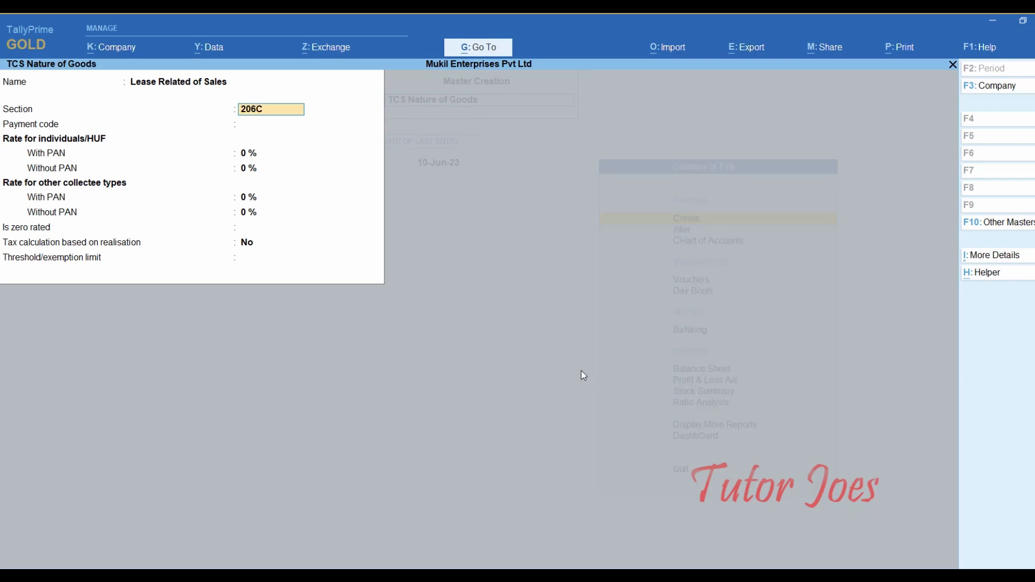
key(Return)
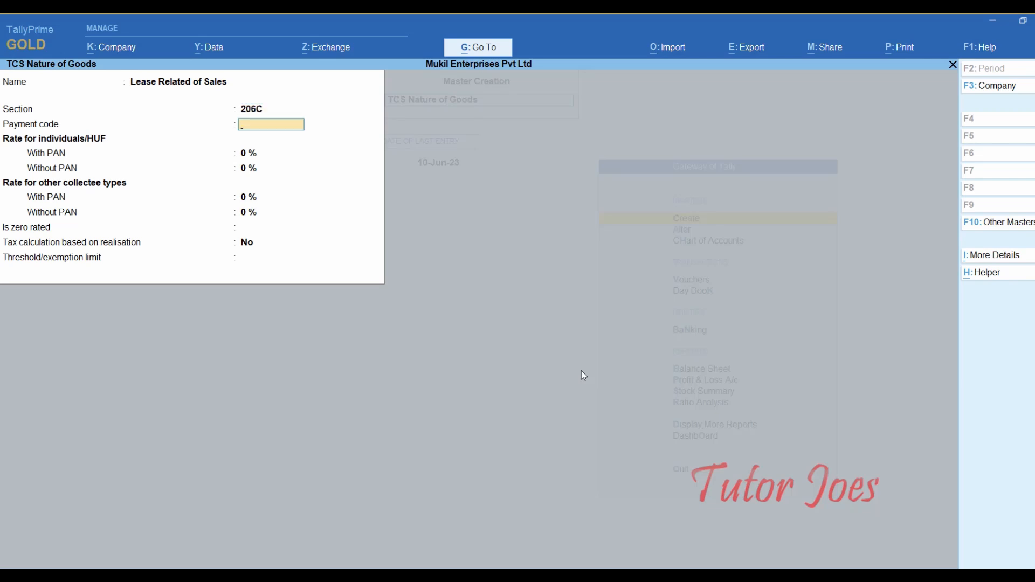
text(6CF)
key(Return)
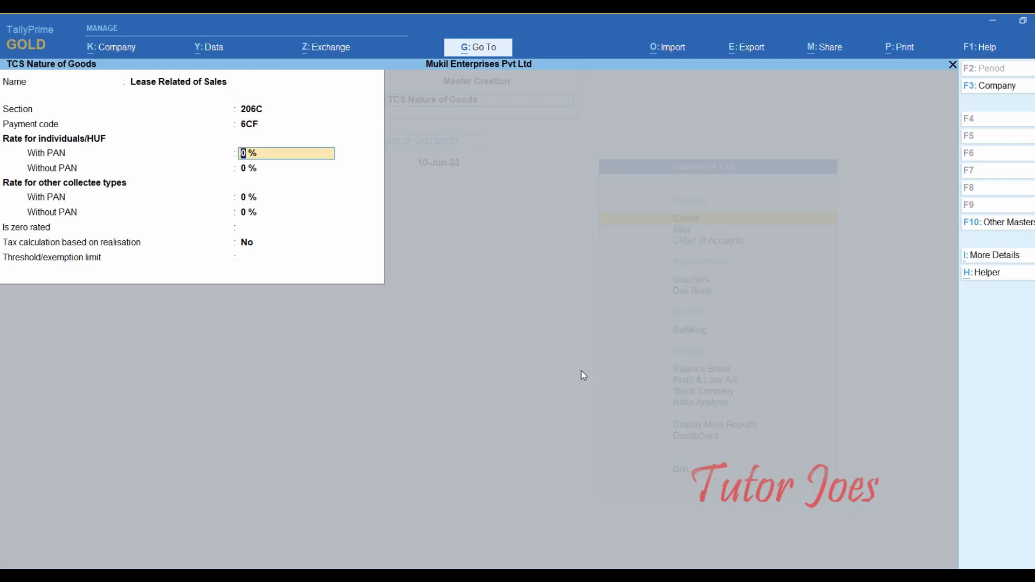
text(2)
key(Return)
text(5)
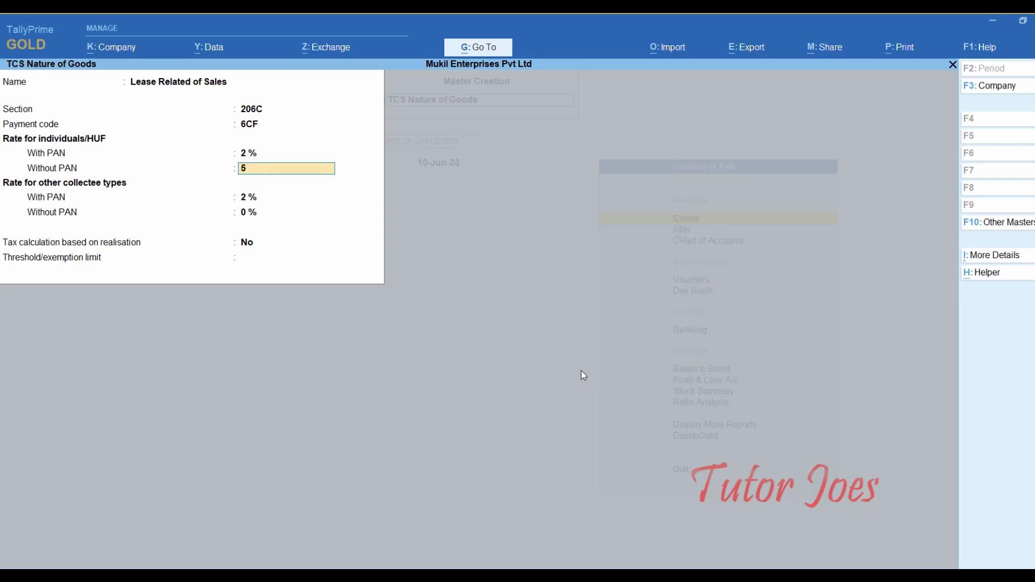
key(Return)
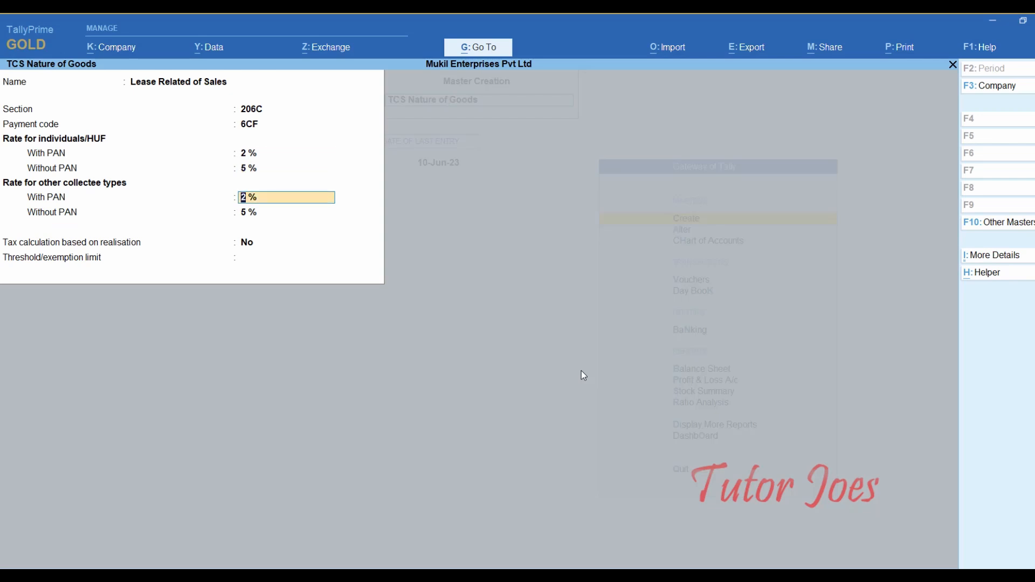
key(Return)
key(Return)
key(Return)
key(Return)
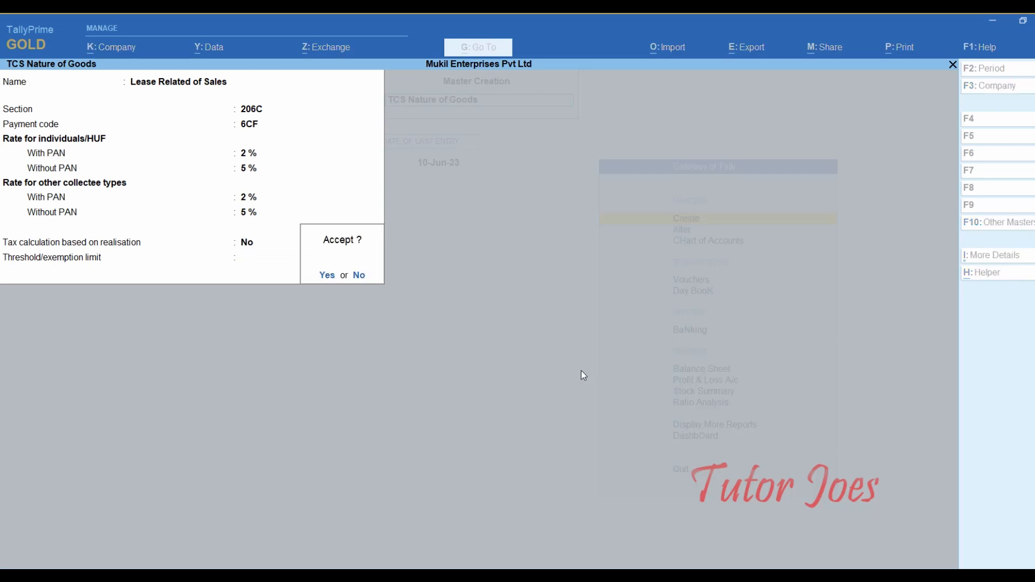
key(Return)
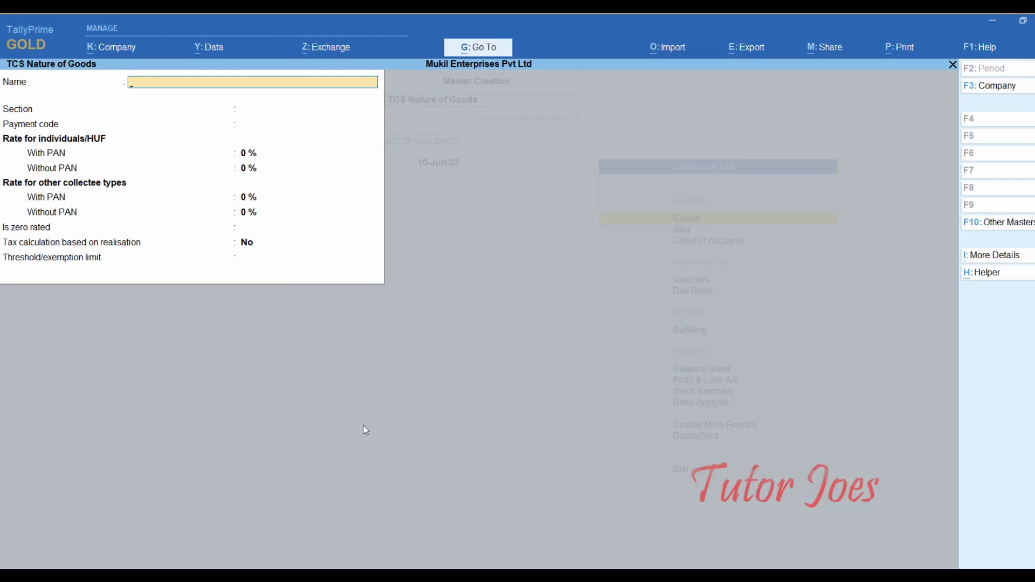
- Create a ledger named Aadhi Motors Pvt Ltd under Sundry Debtors
key(Escape)
key(Return)
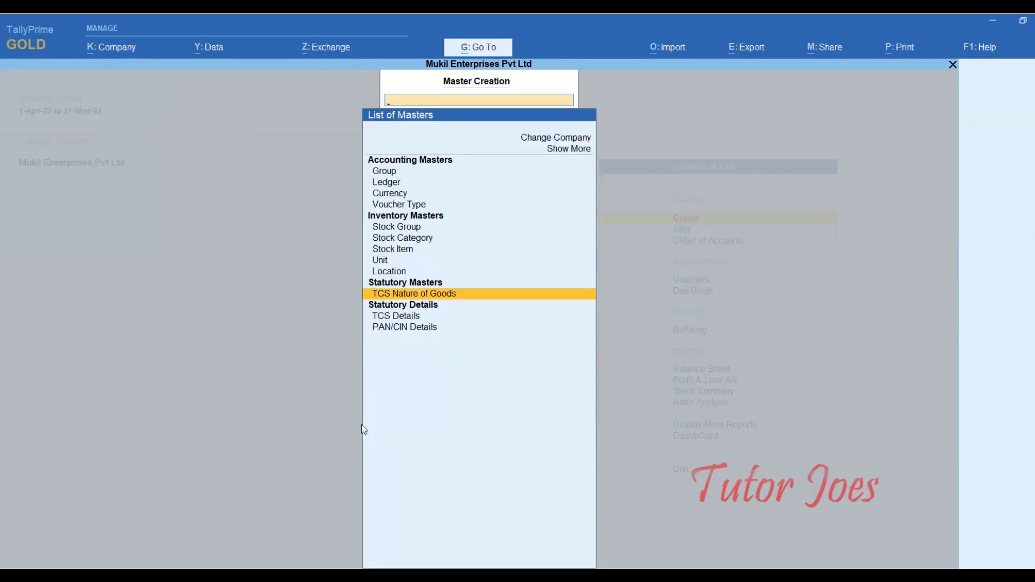
key(Up)
key(Up)
key(Up)
key(Up)
key(Up)
key(Up)
key(Up)
key(Up)
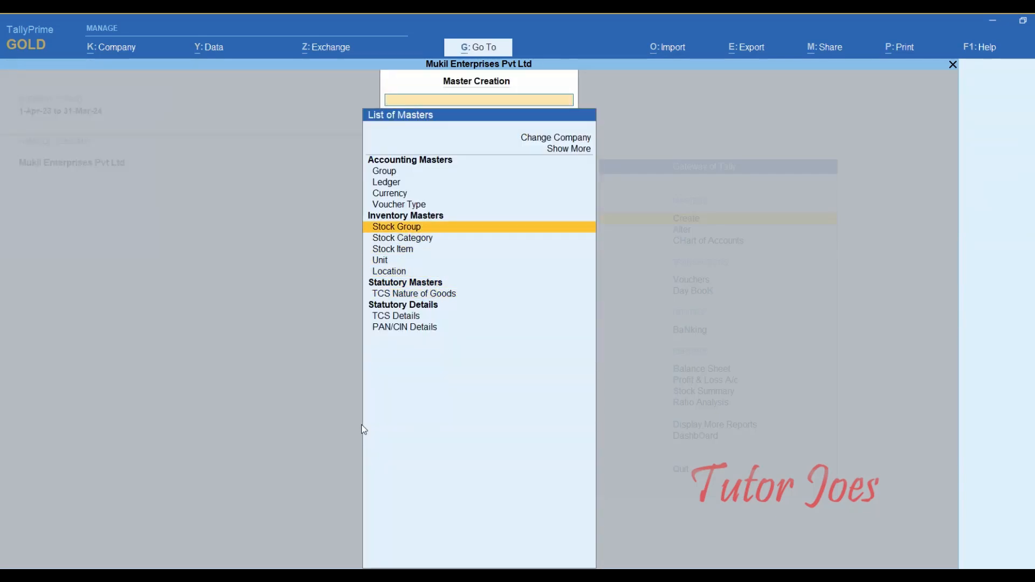
key(Up)
key(Up)
key(Return)
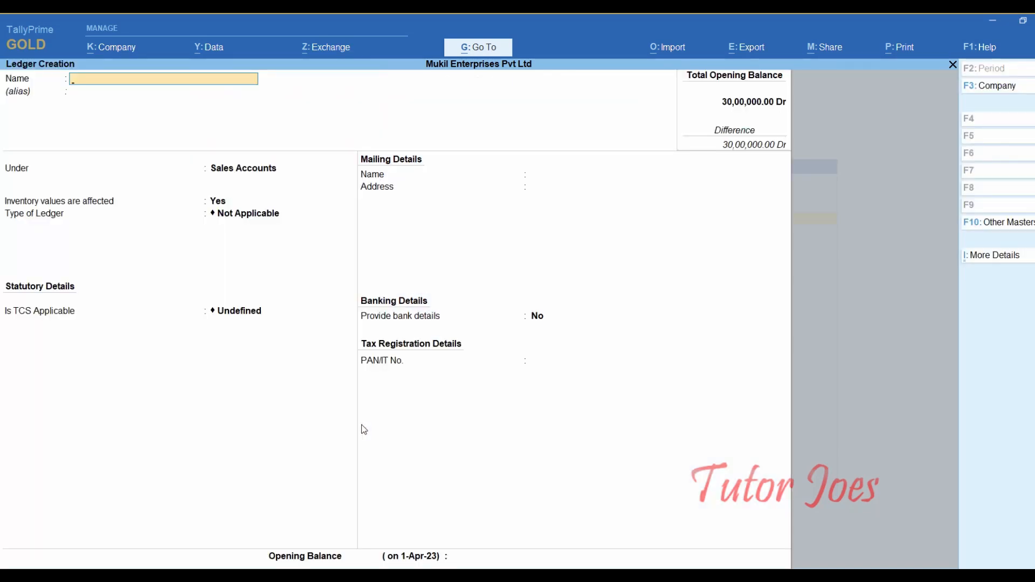
text(Aadhi Motors Pvt Ltd)
key(Return)
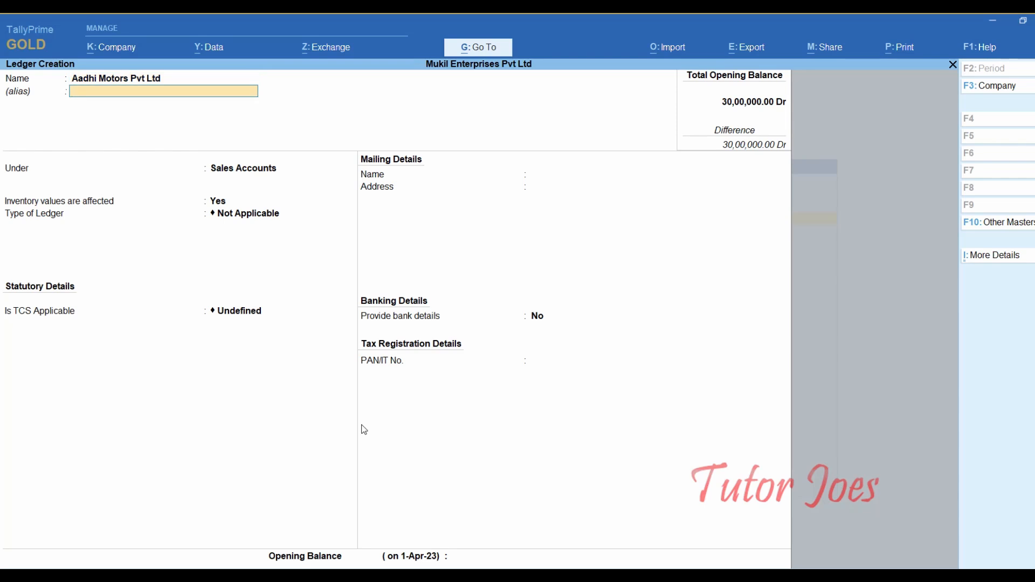
key(Return)
text(Su)
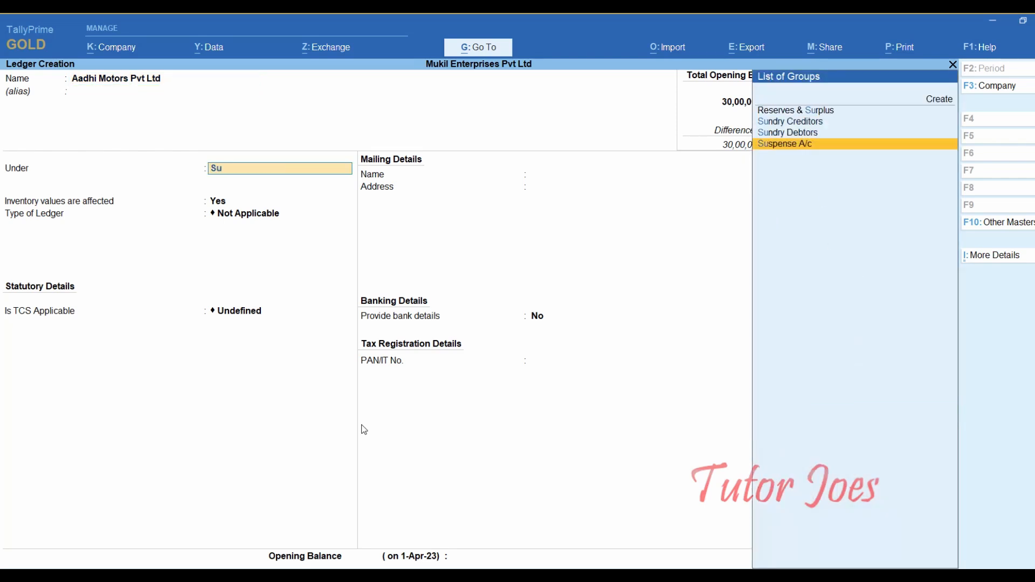
key(Up)
key(Return)
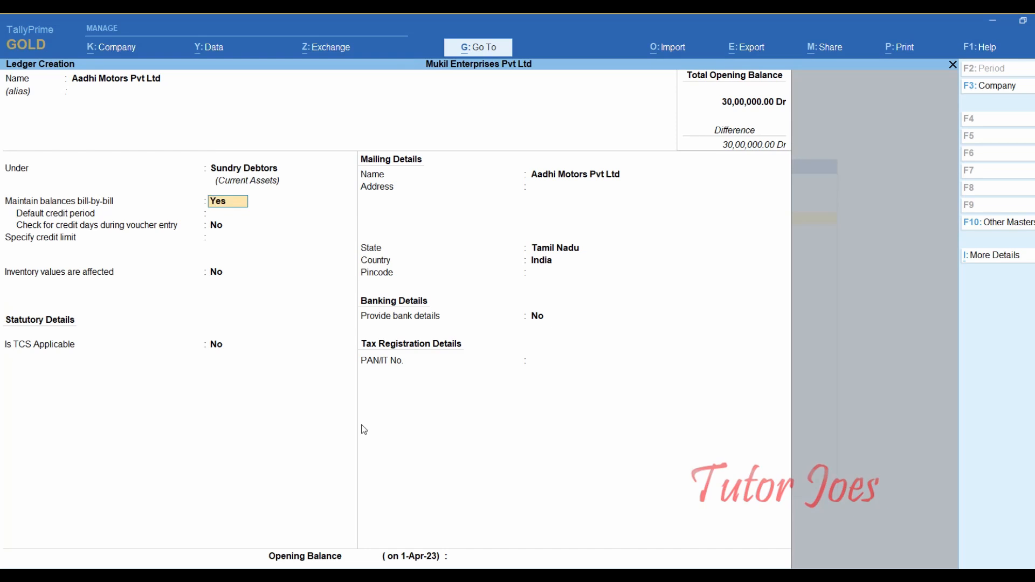
- Make TCS applicable as Company - Resident, keep Tamil Nadu, and enter the party's PAN
key(Return)
key(Return)
key(Return)
key(Return)
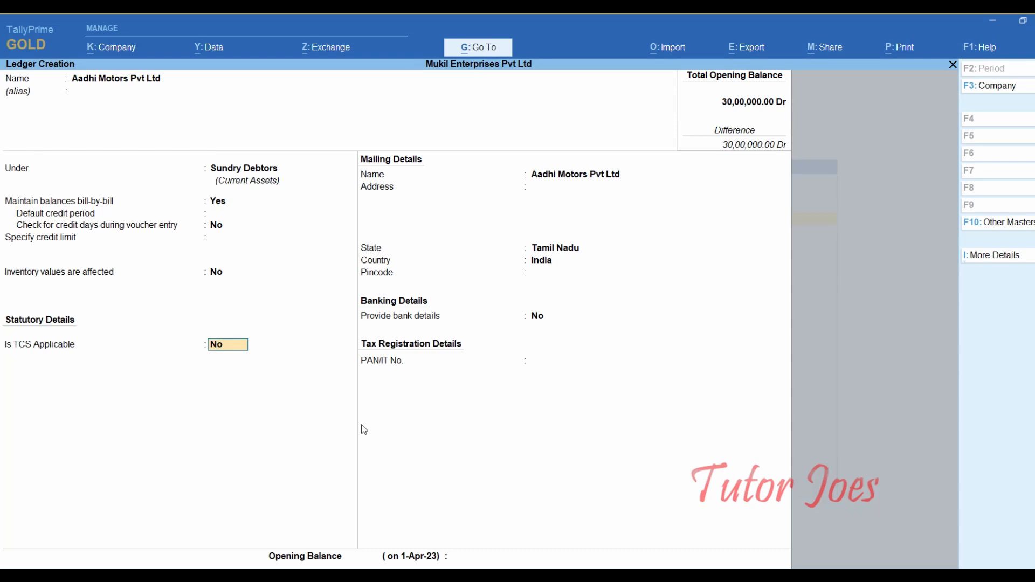
key(y)
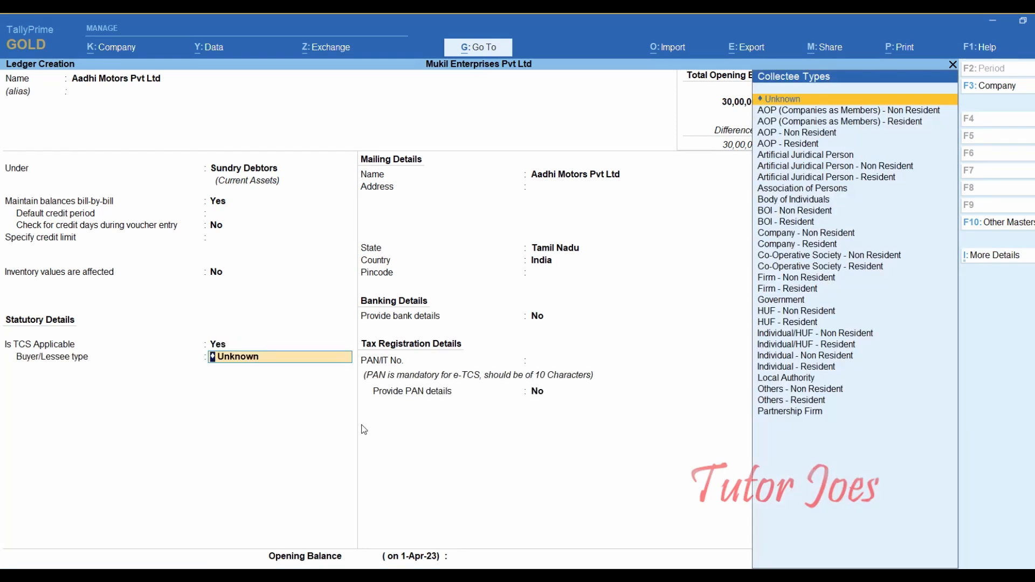
text(Com)
key(Down)
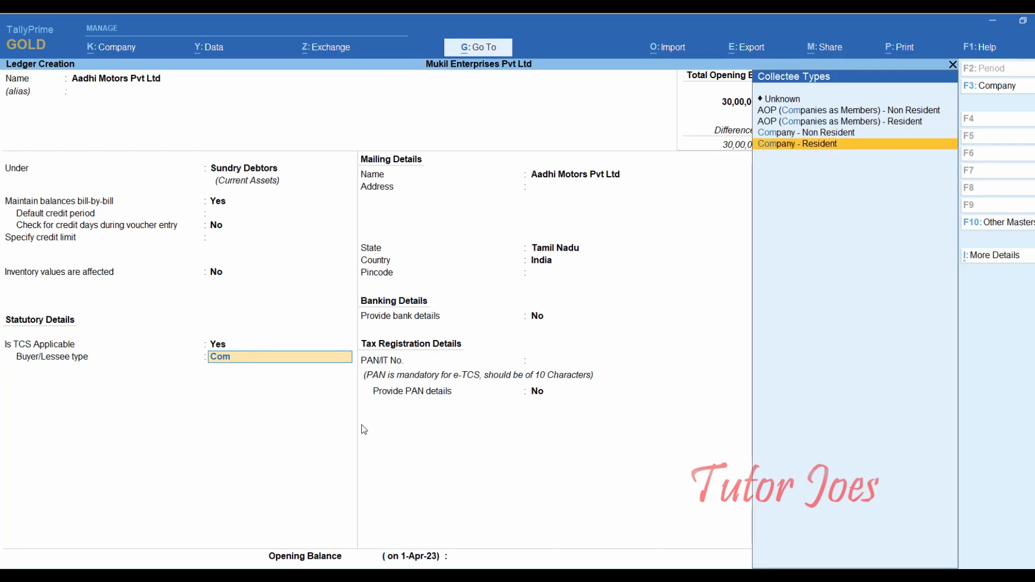
key(Return)
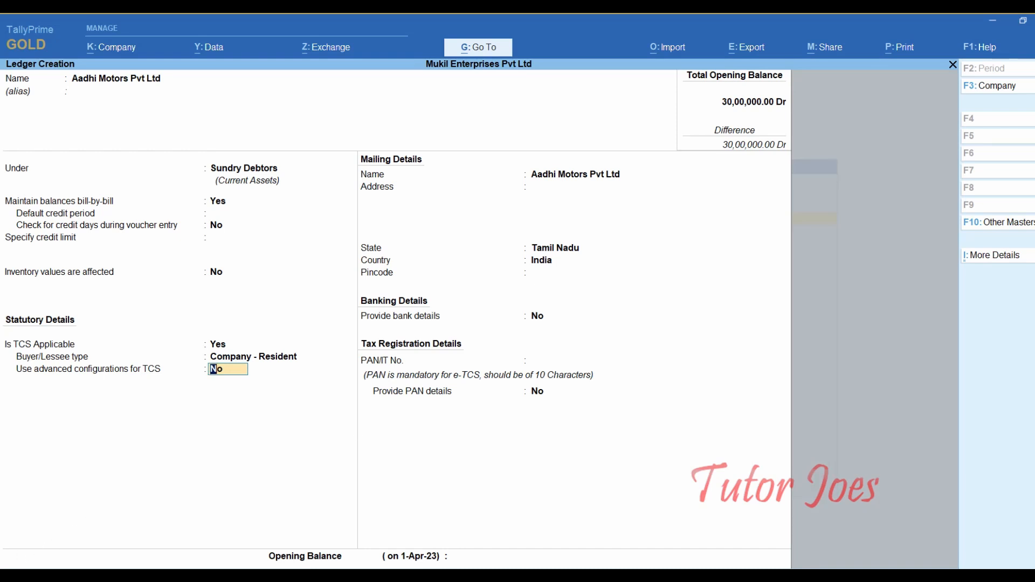
key(Return)
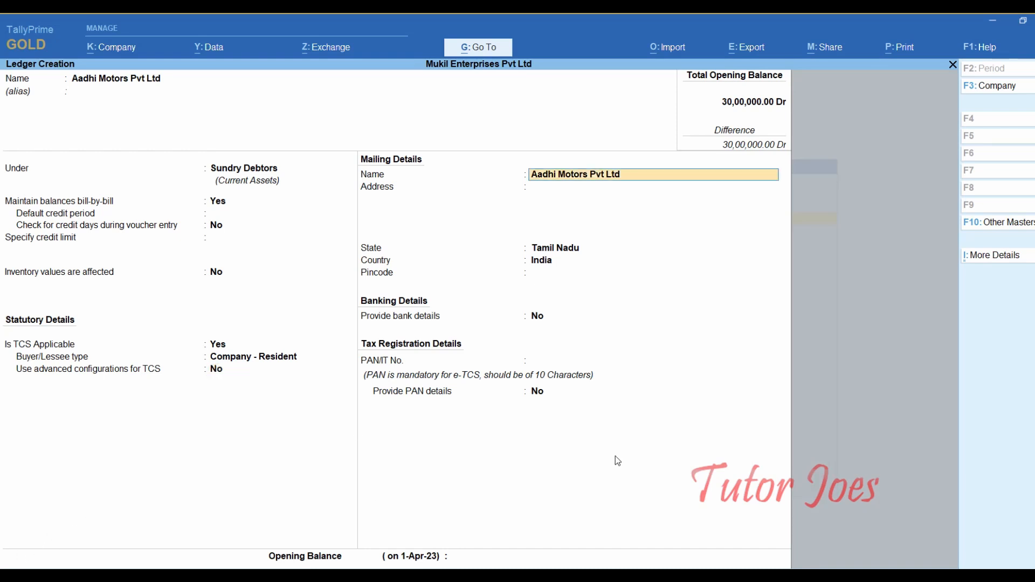
key(Return)
key(Return)
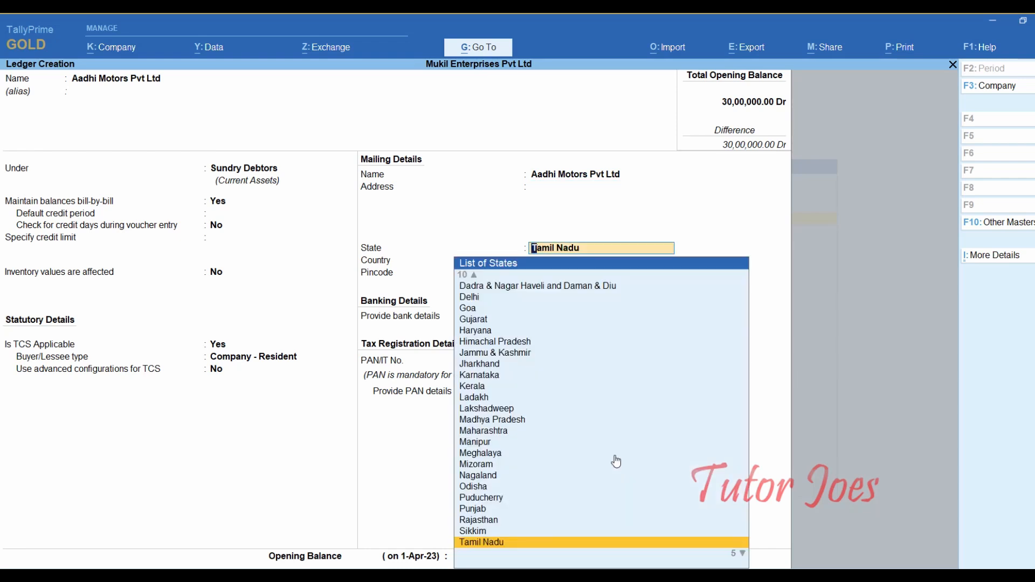
key(Return)
key(Return)
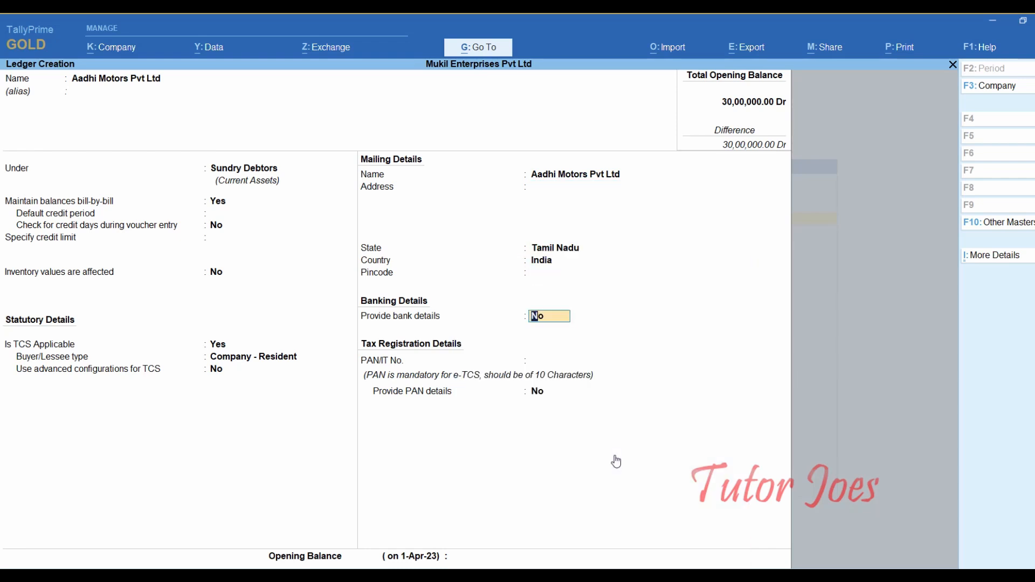
key(Return)
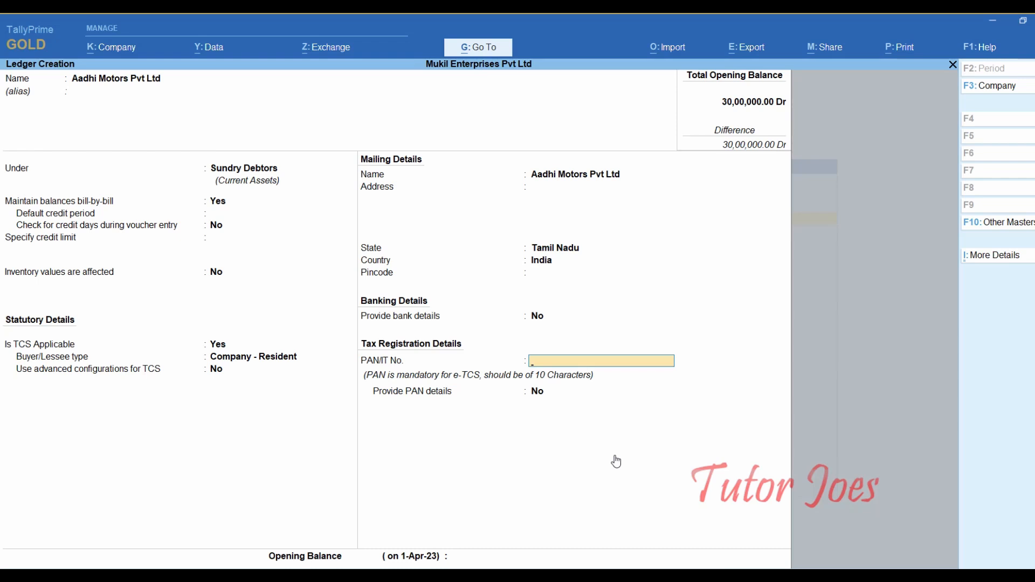
text(ASDFG9635B)
key(Return)
key(Return)
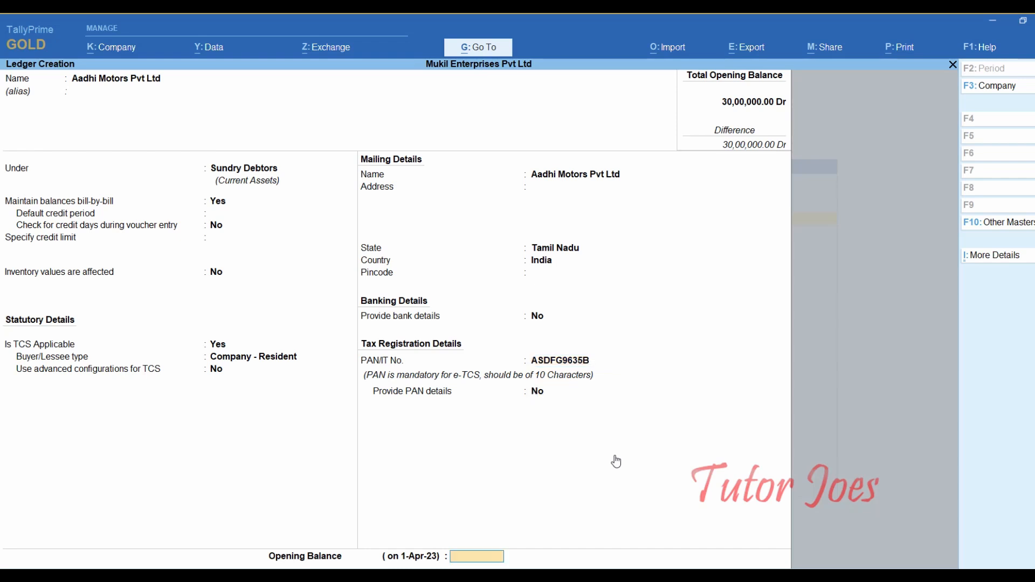
key(Return)
key(Return)
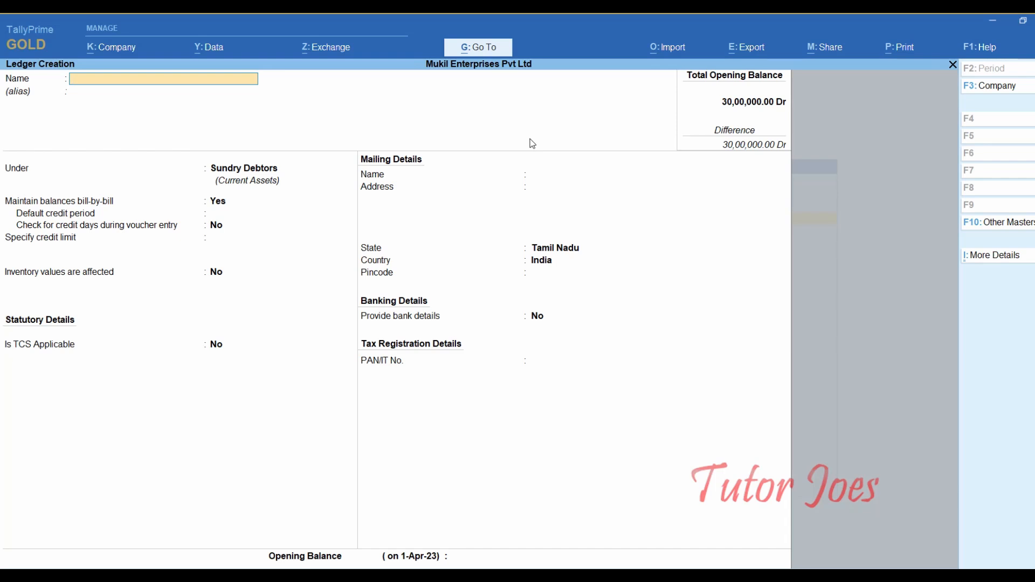
- Create a ledger named Lease of Parking Lot under Direct Incomes
text(Lease of Parking Lot)
key(Return)
key(Return)
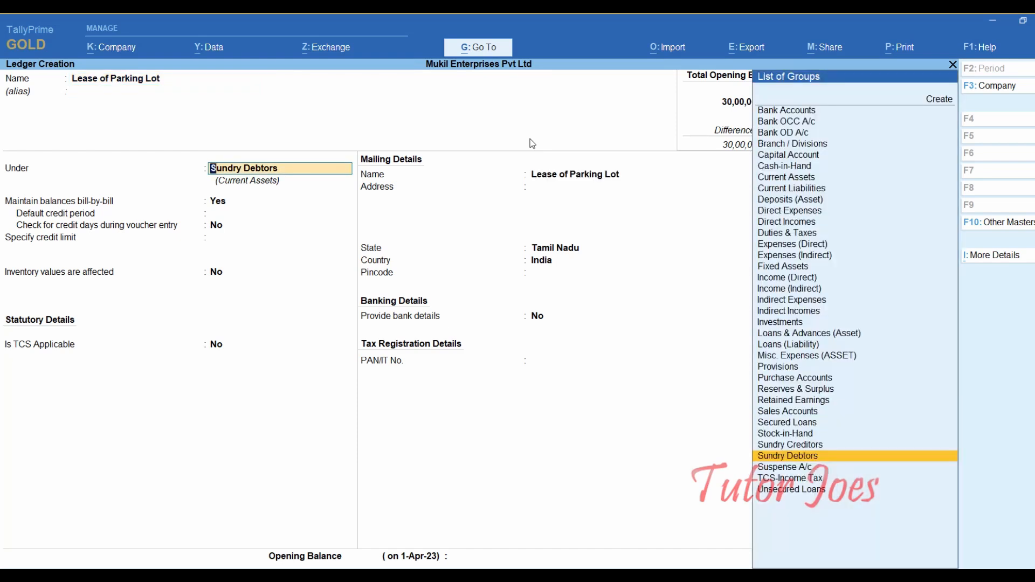
text(Dir)
key(Down)
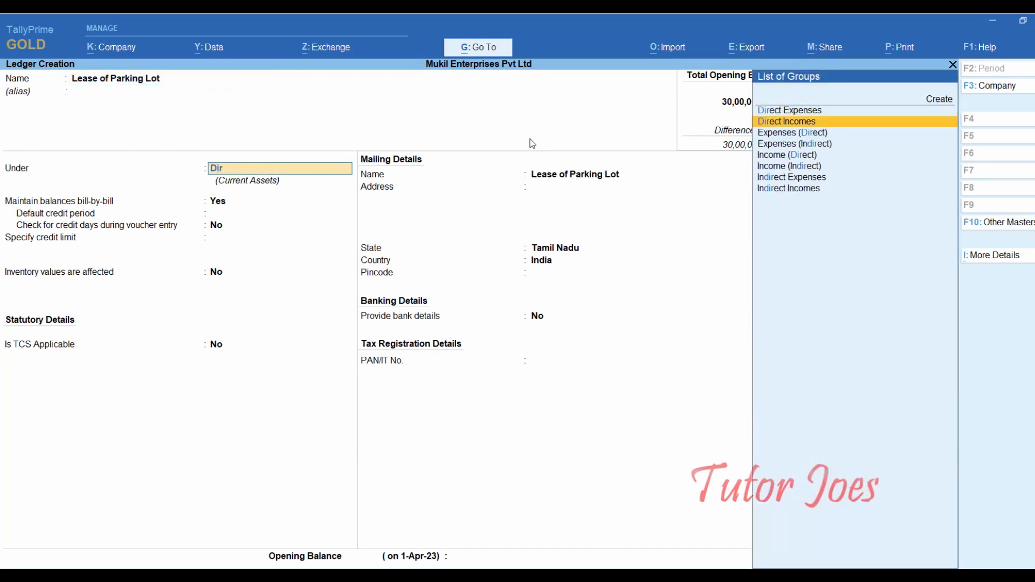
key(Down)
key(Down)
key(Down)
key(Up)
key(Up)
key(Up)
key(Return)
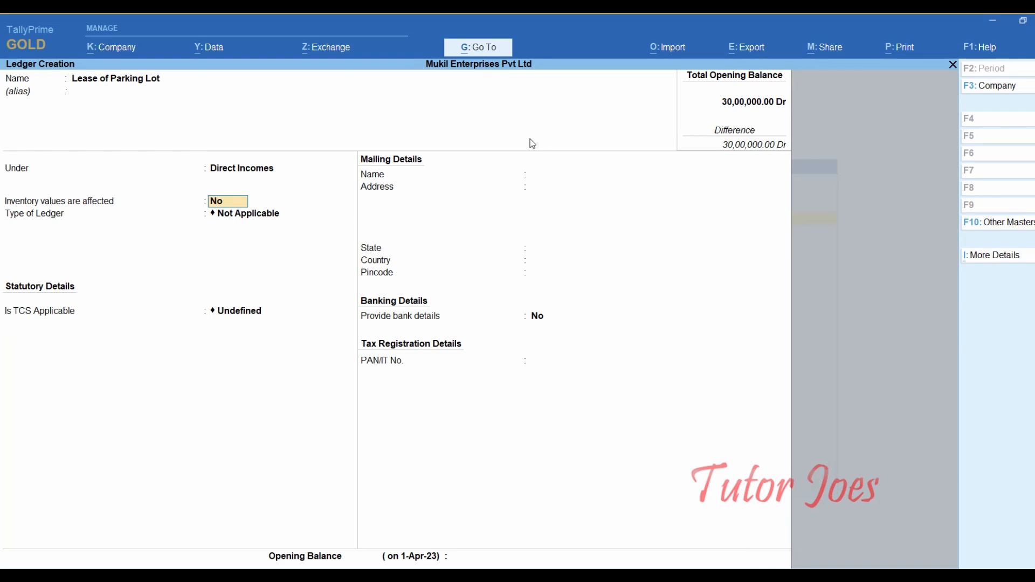
- Make TCS applicable with nature of goods Lease Related of Sales and save the ledger
key(Return)
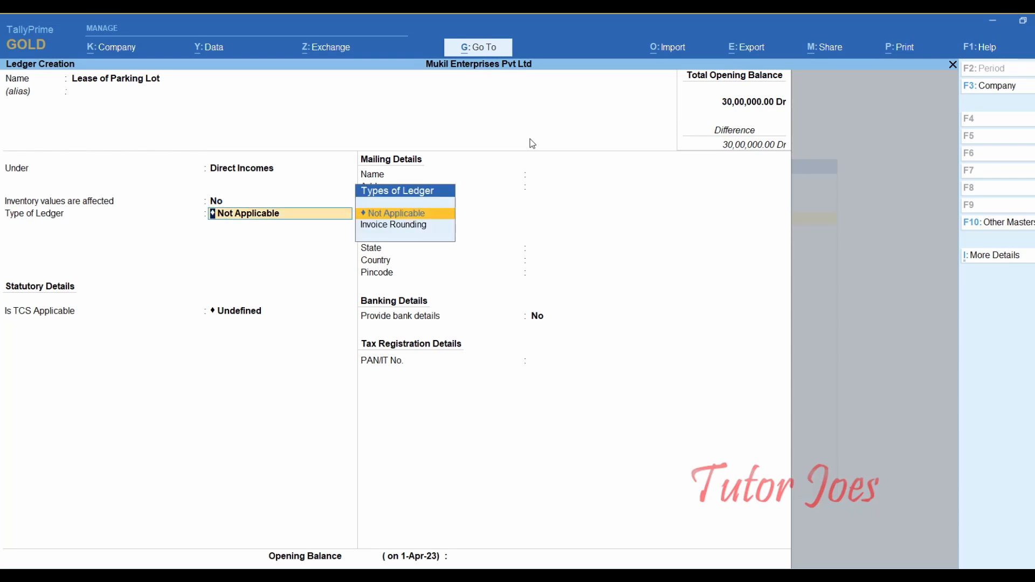
key(Return)
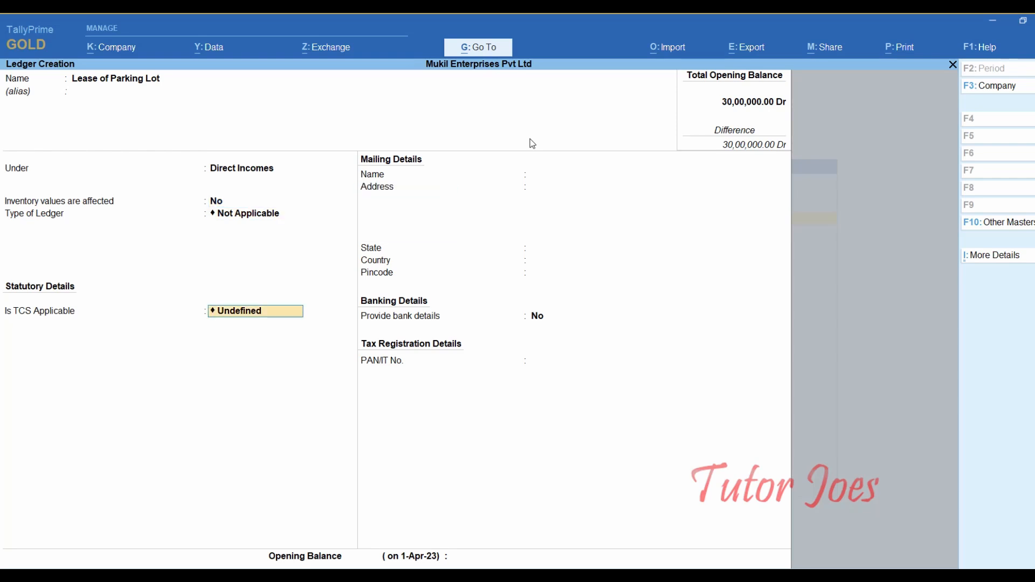
key(Up)
key(Up)
key(Return)
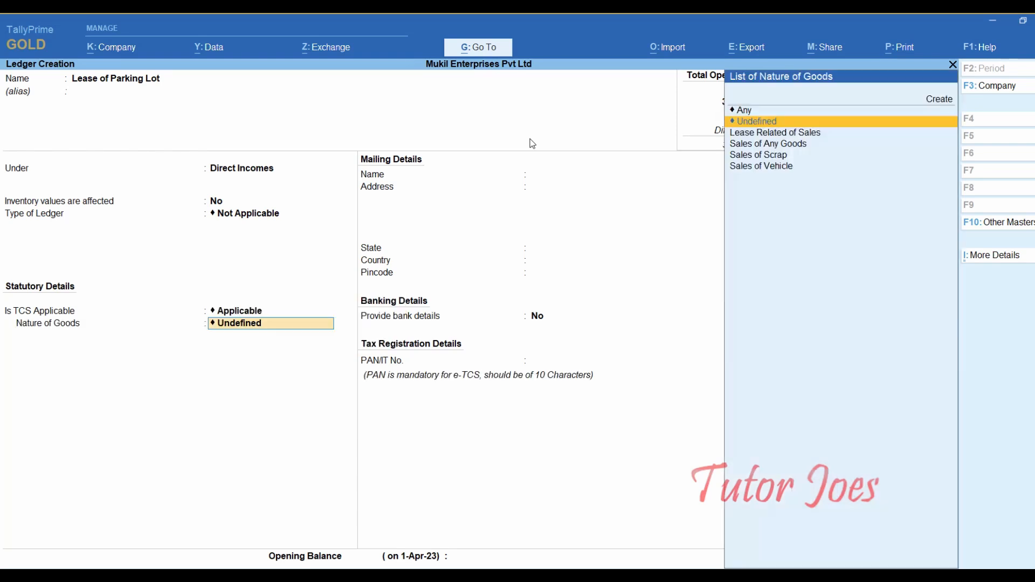
key(Down)
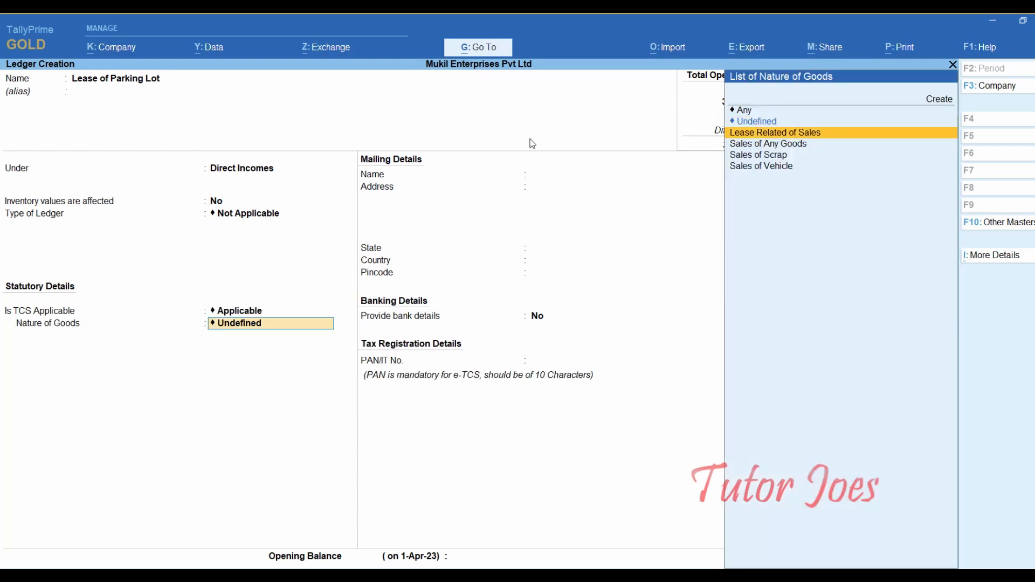
key(Return)
key(Return)
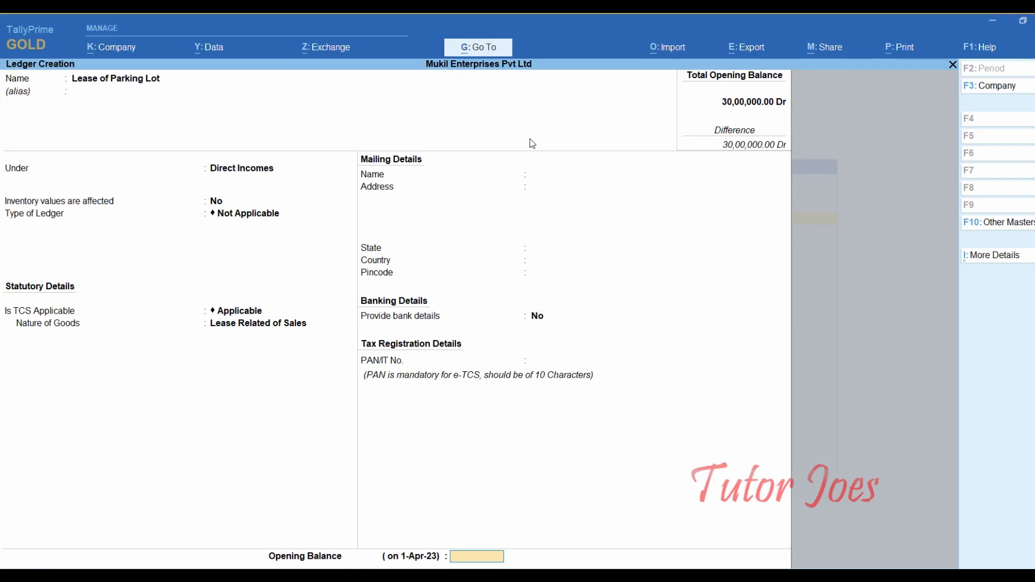
key(Return)
key(Return)
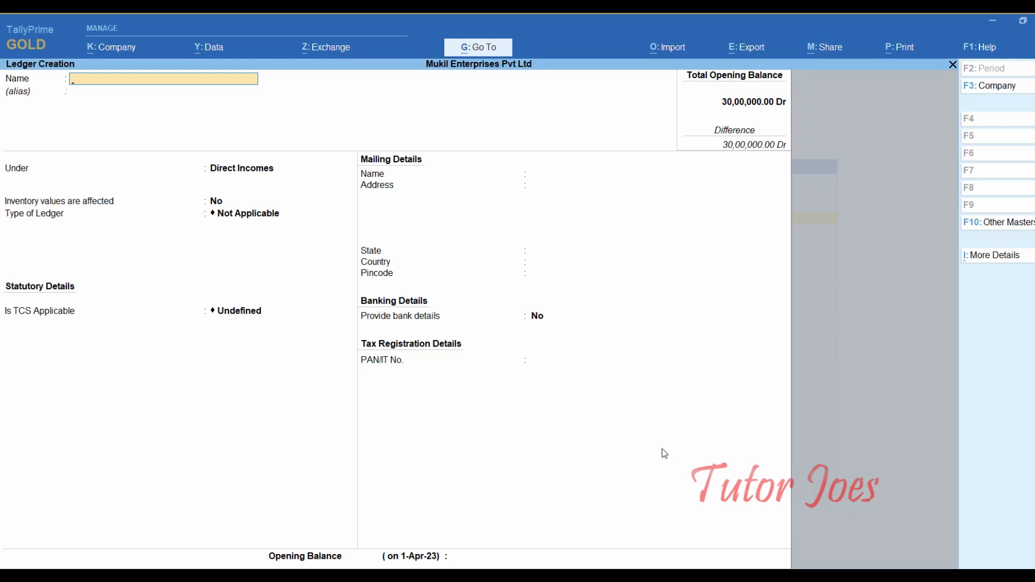
key(Escape)
- Exit ledger creation and open a new Sales voucher, checking the question in Word
key(Return)
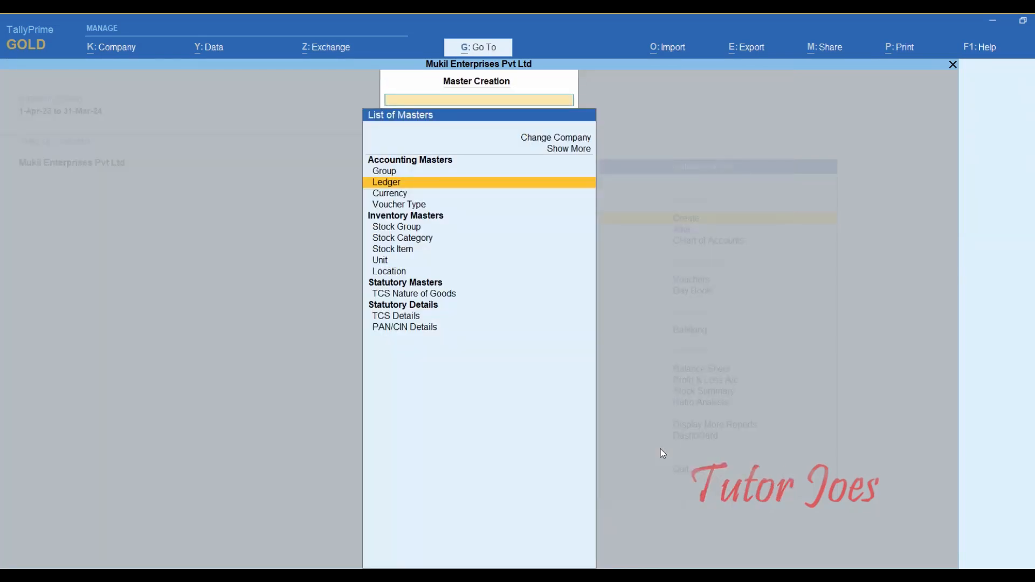
key(Escape)
key(Down)
key(Down)
key(Down)
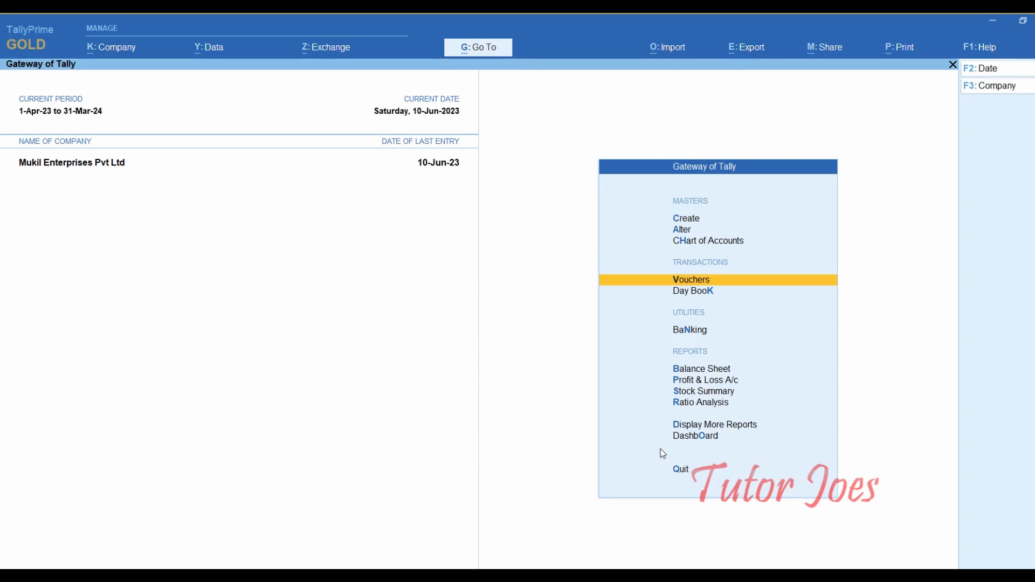
key(Return)
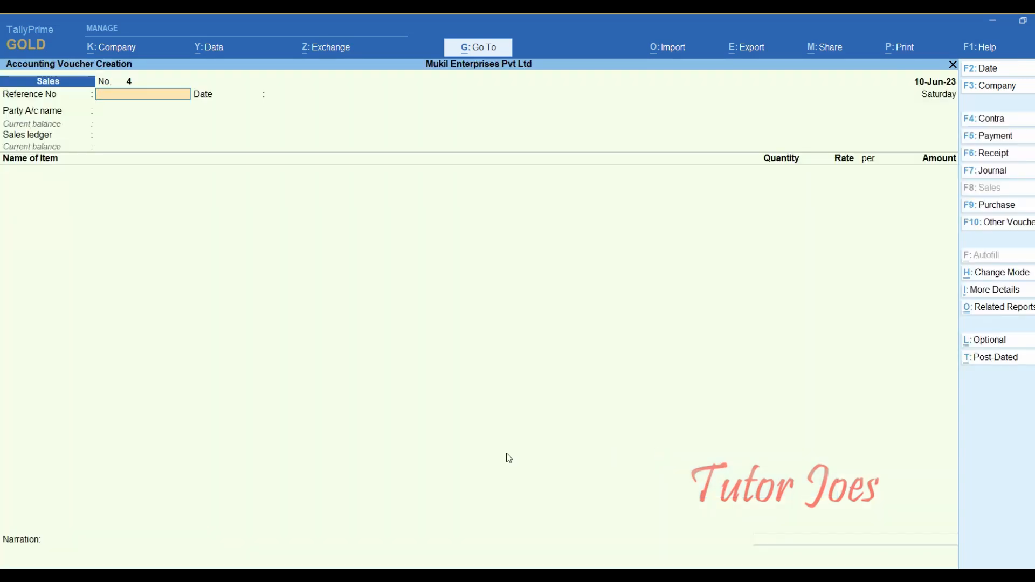
key(alt+Tab)
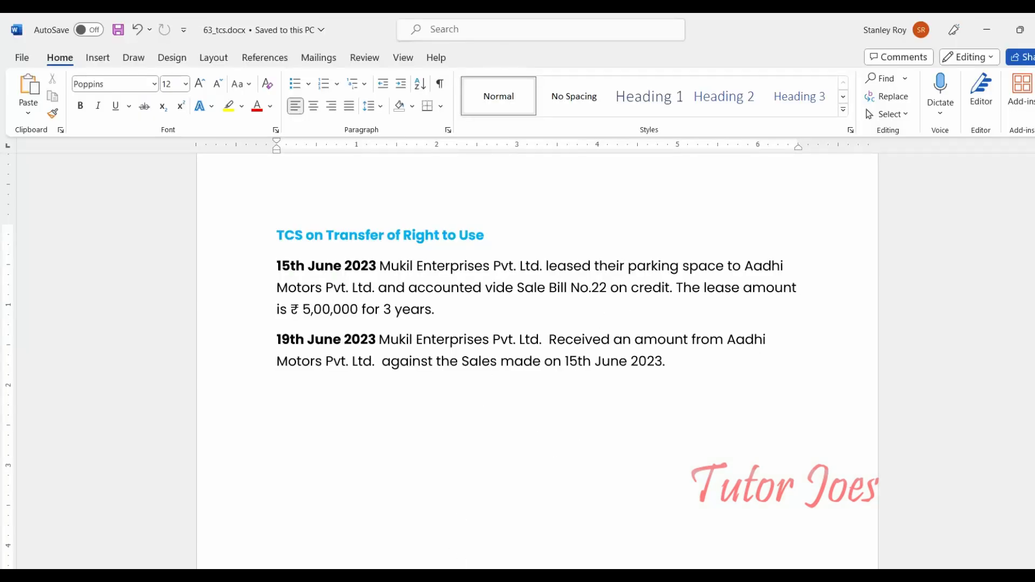
key(alt+Tab)
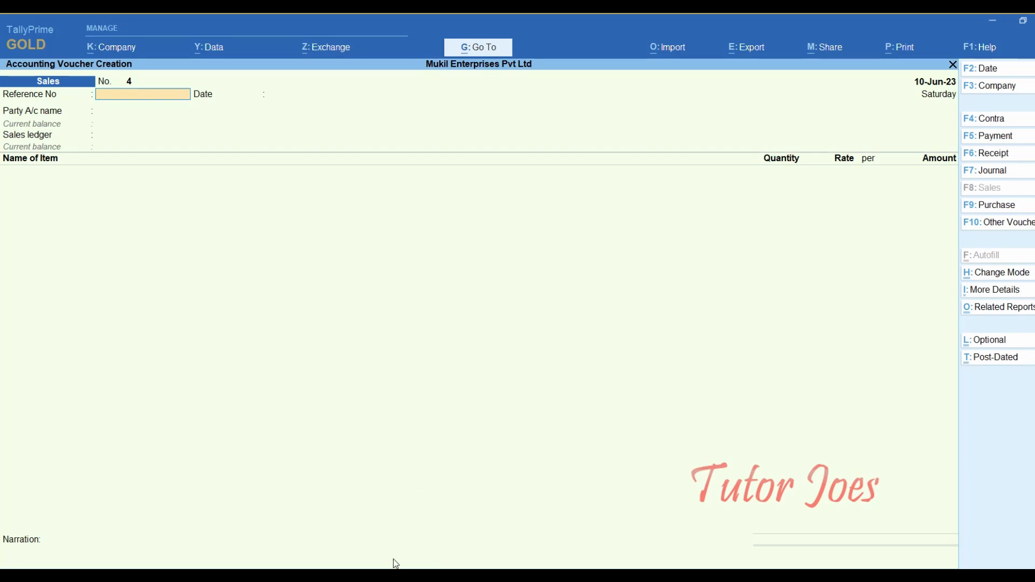
- Date the Sales voucher 15-Jun-23 with reference number 22
key(alt+Tab)
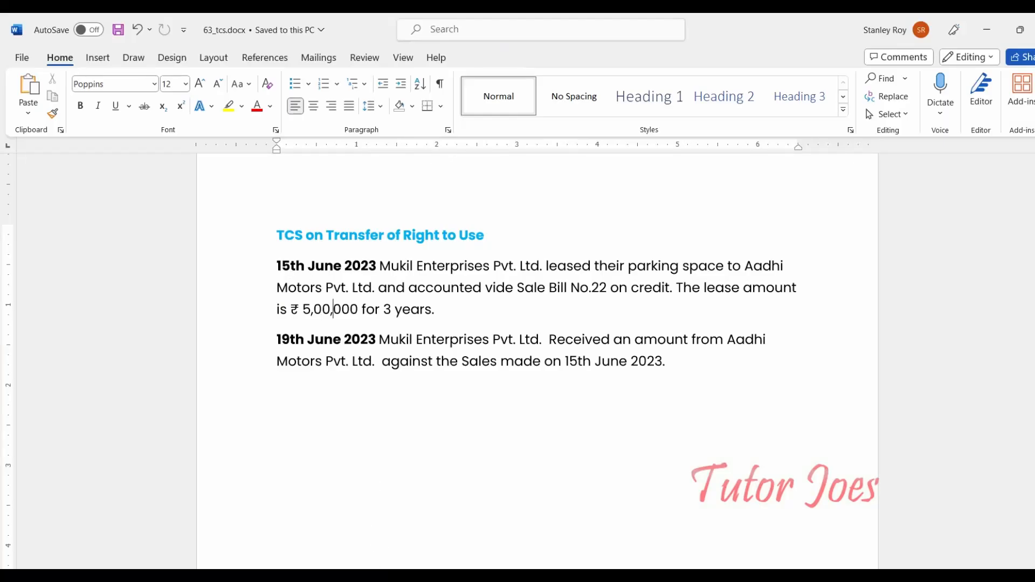
key(alt+Tab)
key(F2)
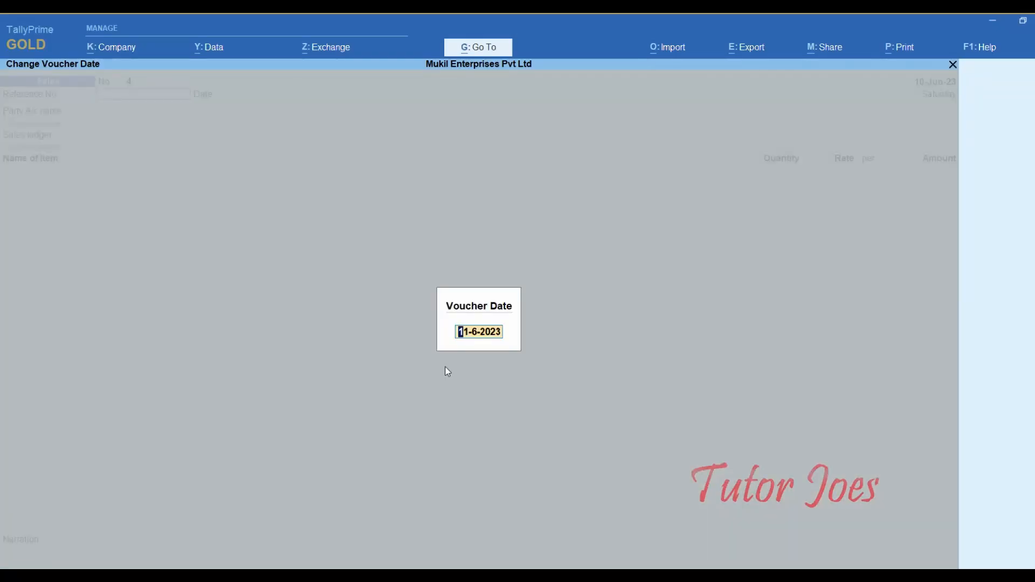
text(15-6)
key(Return)
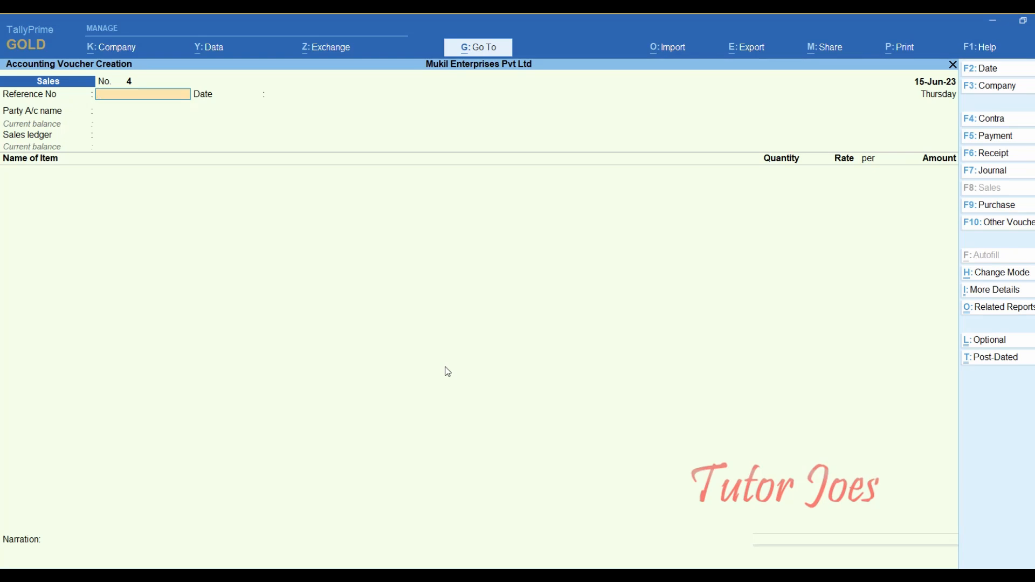
text(22)
key(Return)
key(Return)
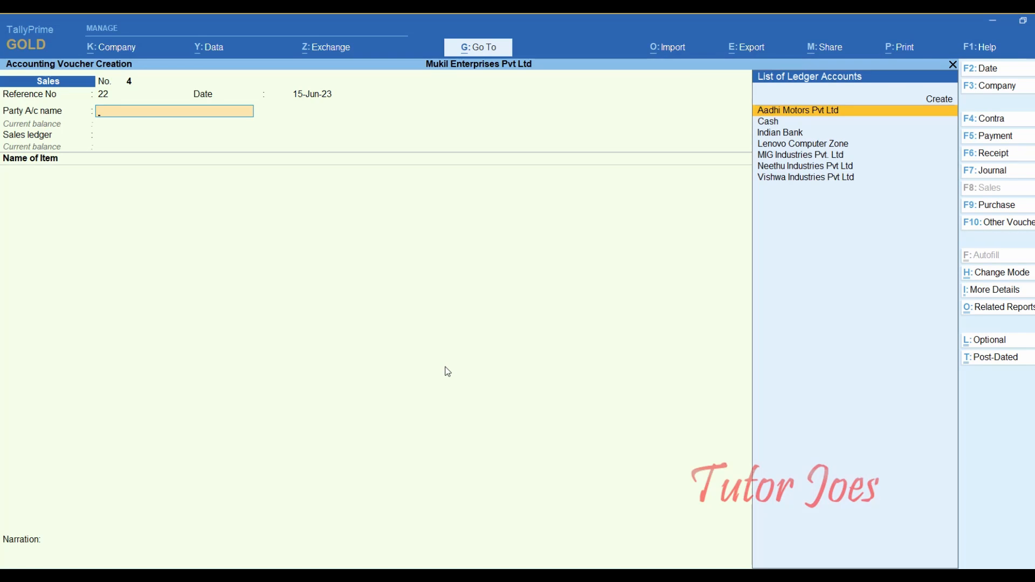
- Select Aadhi Motors Pvt Ltd as party and accept its Tamil Nadu details
key(Down)
key(Up)
key(Return)
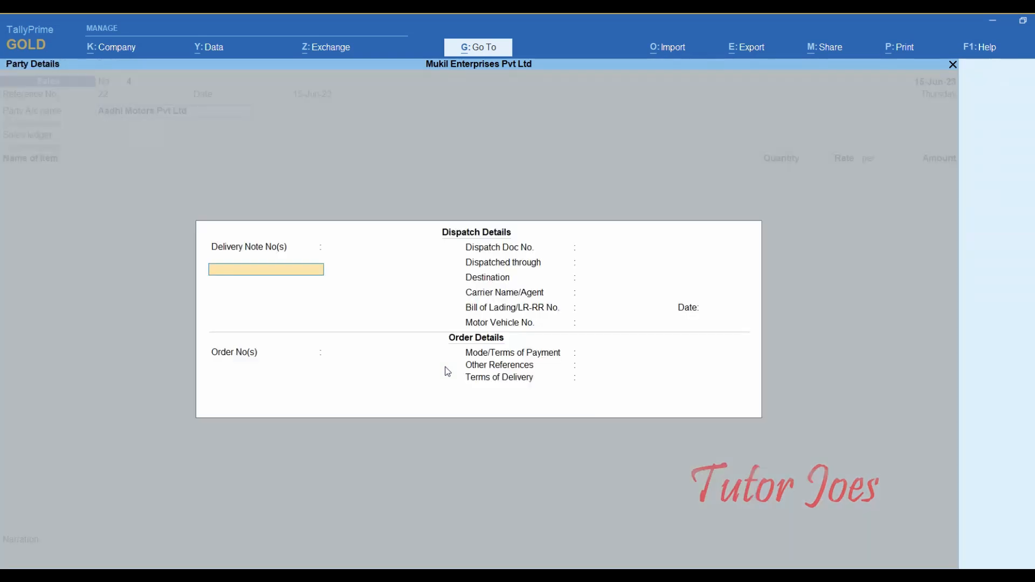
key(Escape)
key(Return)
key(Return)
key(Return)
key(Return)
key(Return)
key(Return)
key(Return)
key(Return)
key(Return)
key(Return)
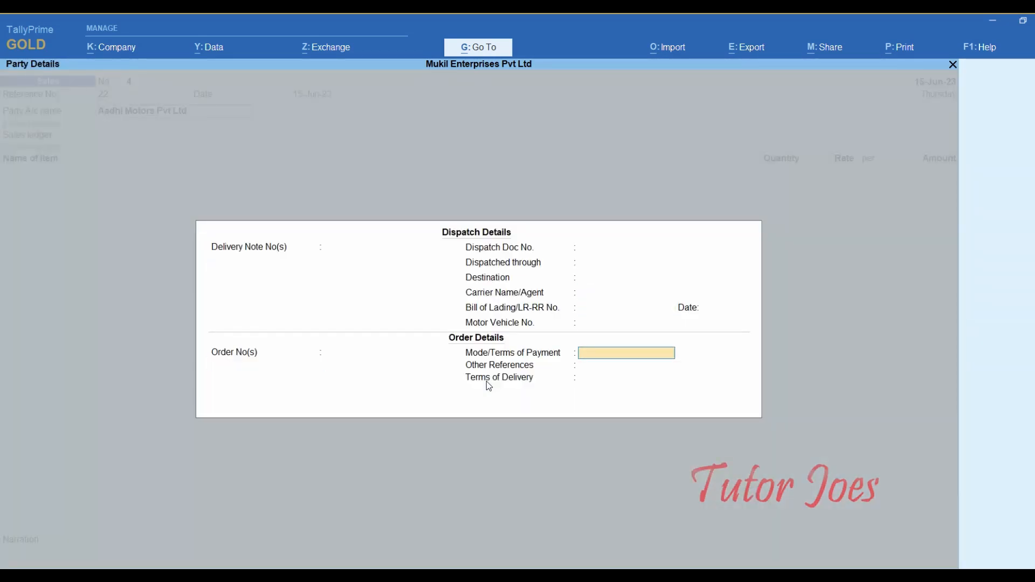
key(Return)
key(Return)
key(Return)
key(Return)
key(Return)
key(Return)
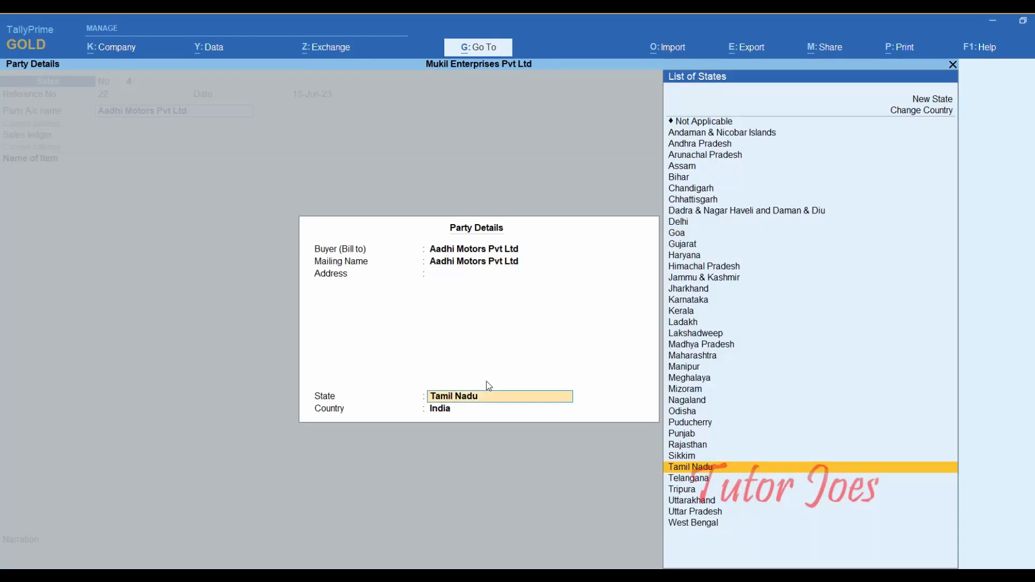
key(Return)
key(Return)
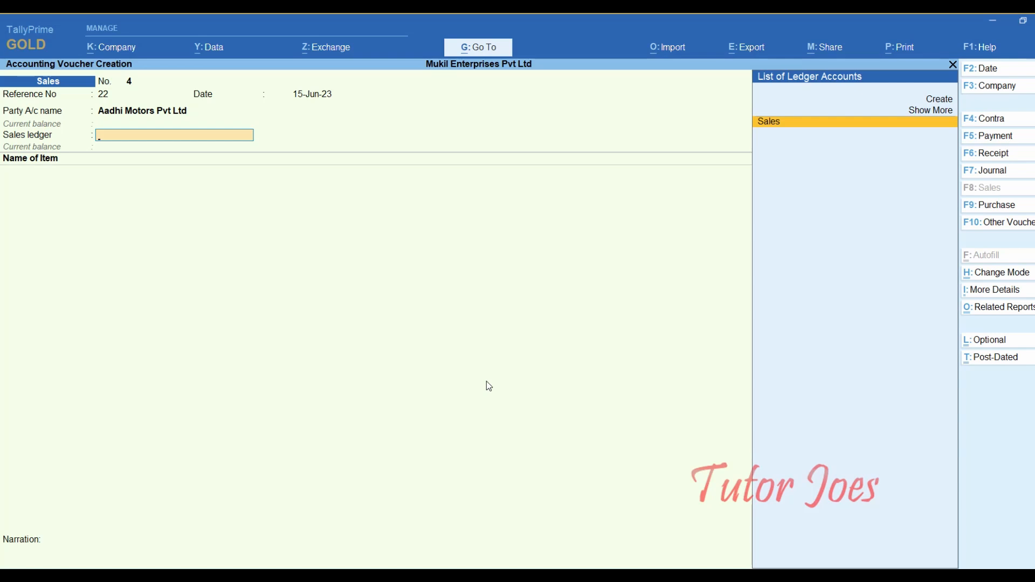
- Switch the voucher to accounting invoice mode and accept the party details again
click(1001, 272)
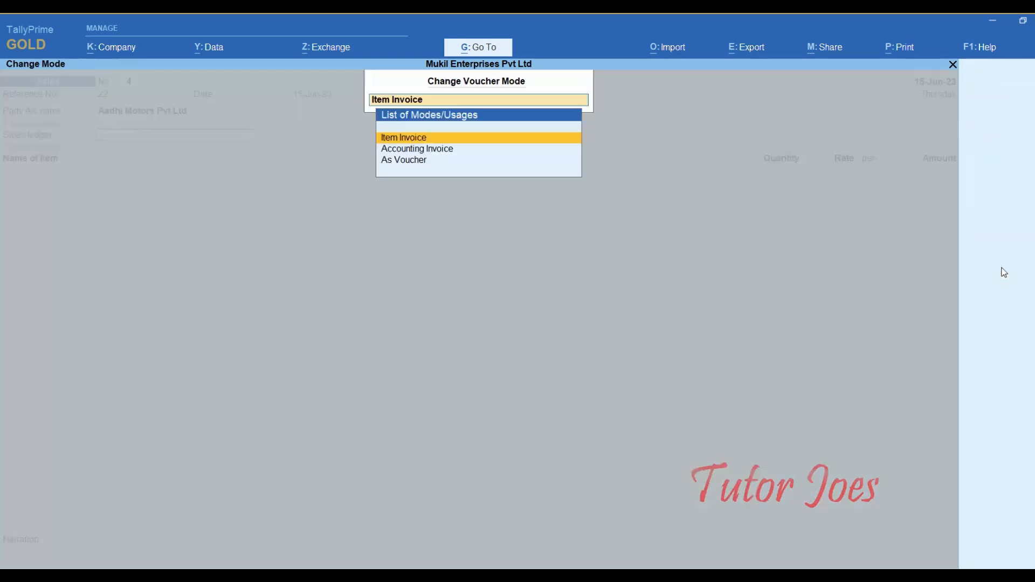
key(Down)
key(Return)
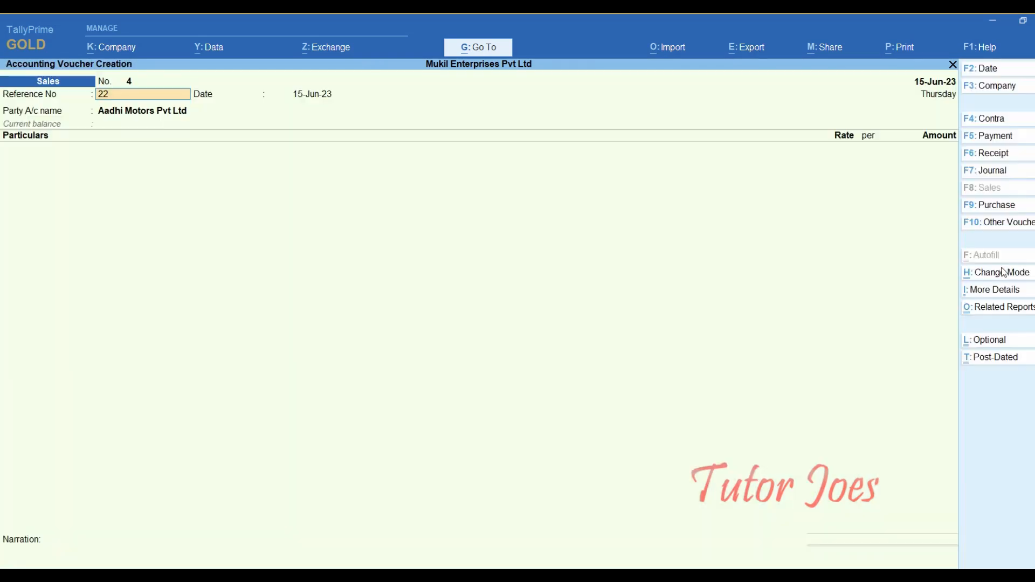
key(Return)
key(Return)
key(Return)
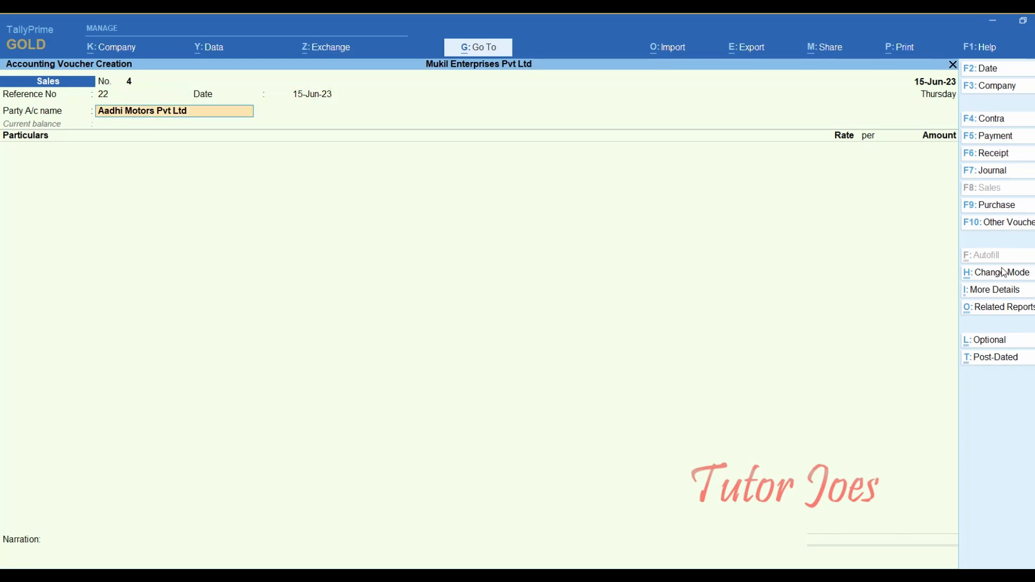
key(Return)
key(Return)
key(Return)
key(Return)
key(Return)
key(Return)
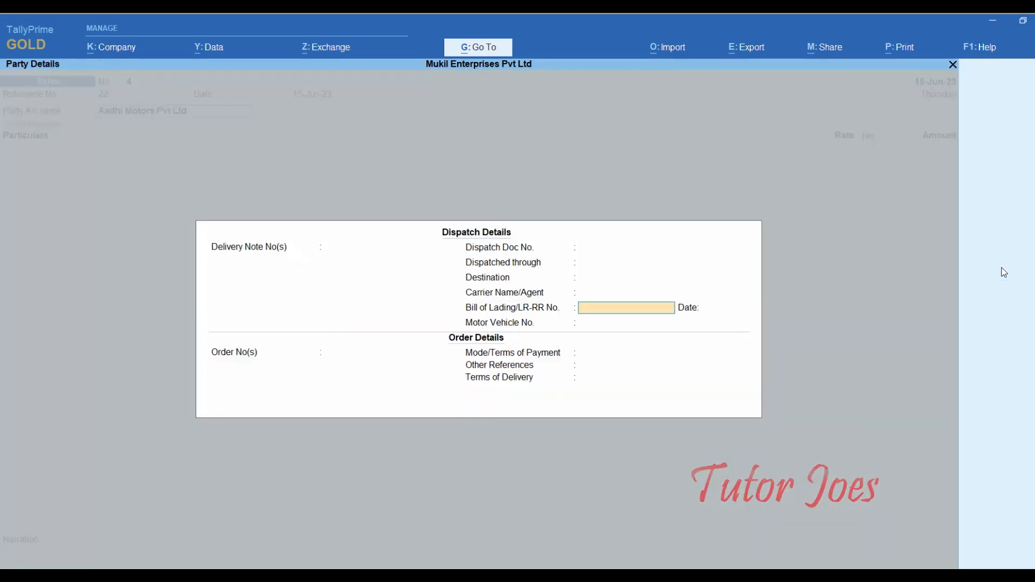
key(Return)
key(Return)
key(Return)
key(Return)
key(Return)
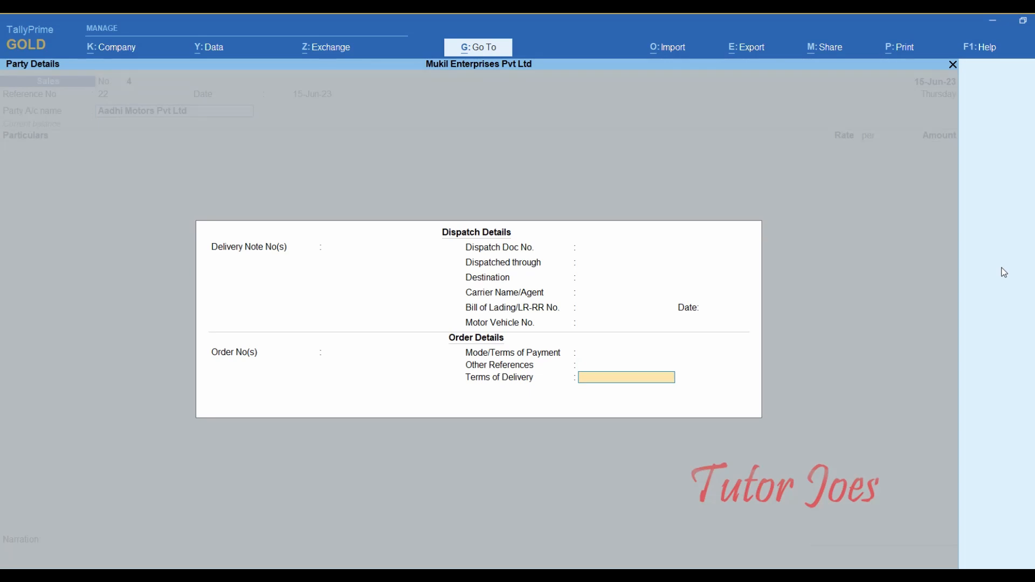
key(Return)
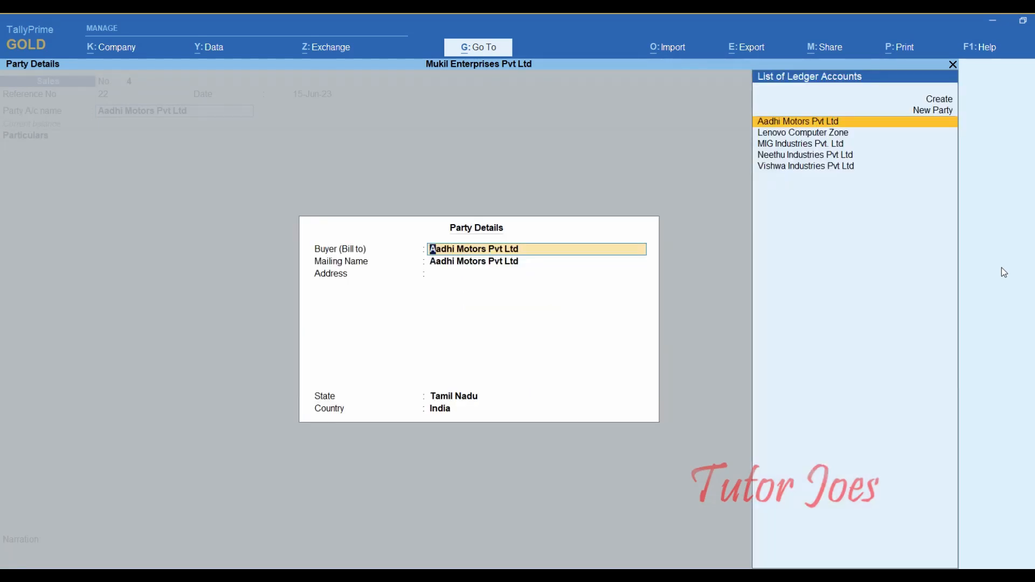
key(Return)
key(Return)
key(Return)
key(Return)
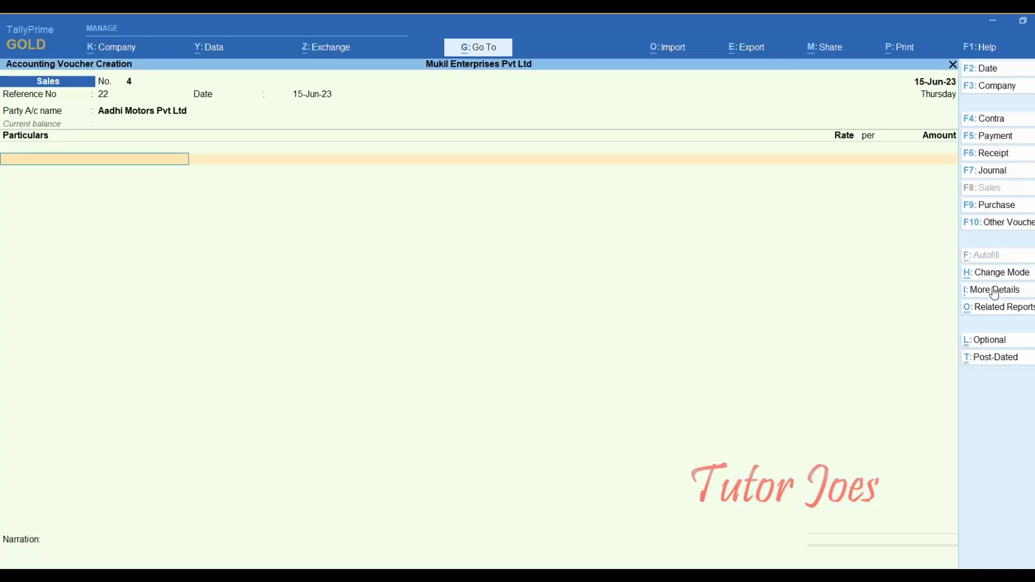
- Enter Lease of Parking Lot at 5,00,000 followed by a TCS ledger line
text(Le)
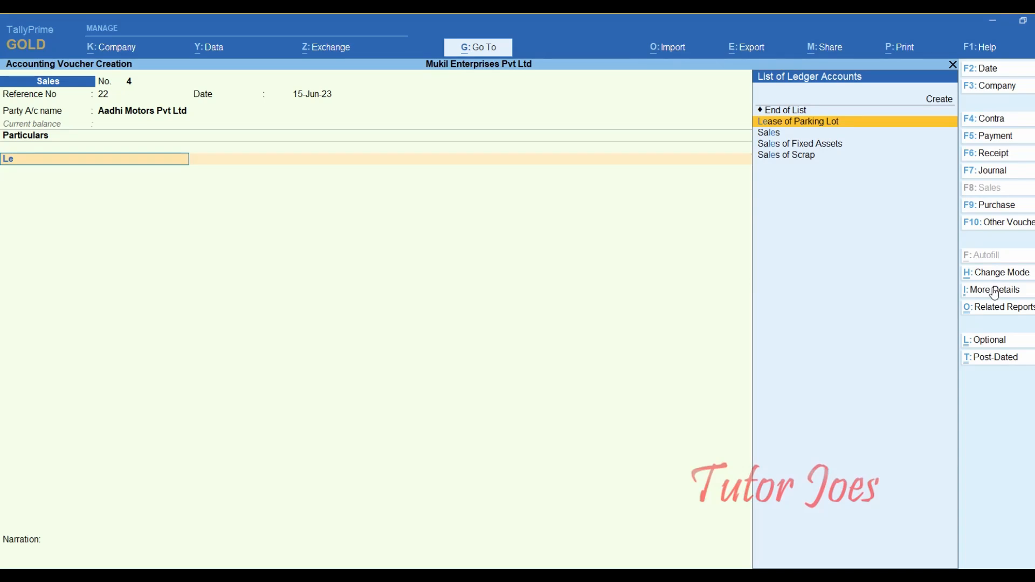
key(Return)
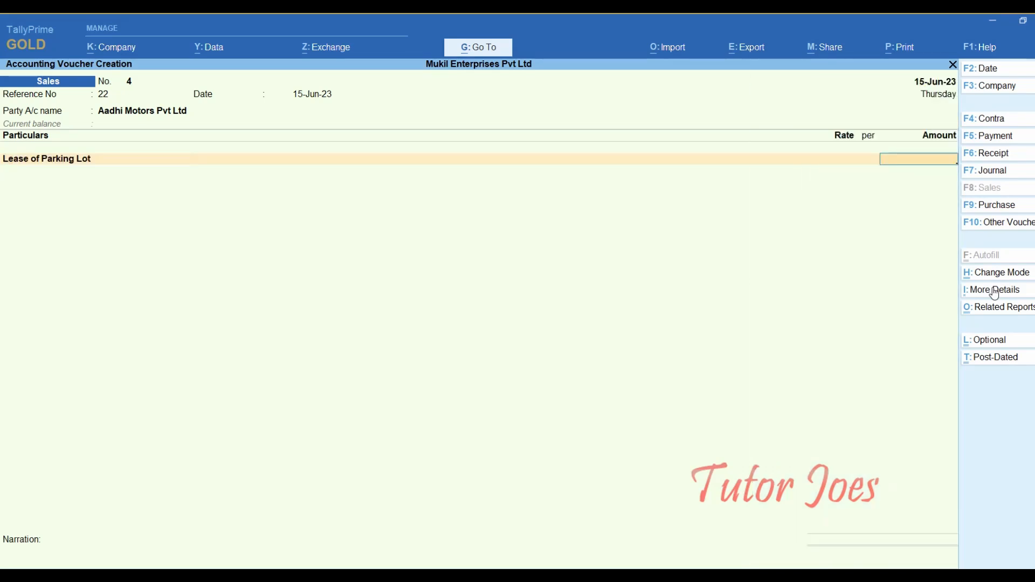
text(5,00,00)
text(0)
key(Return)
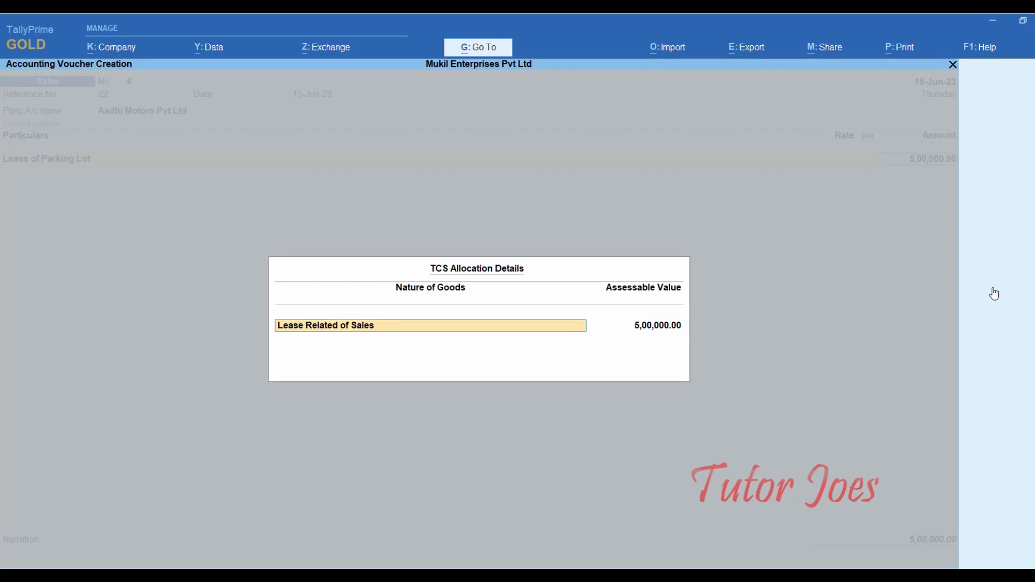
key(Return)
key(Return)
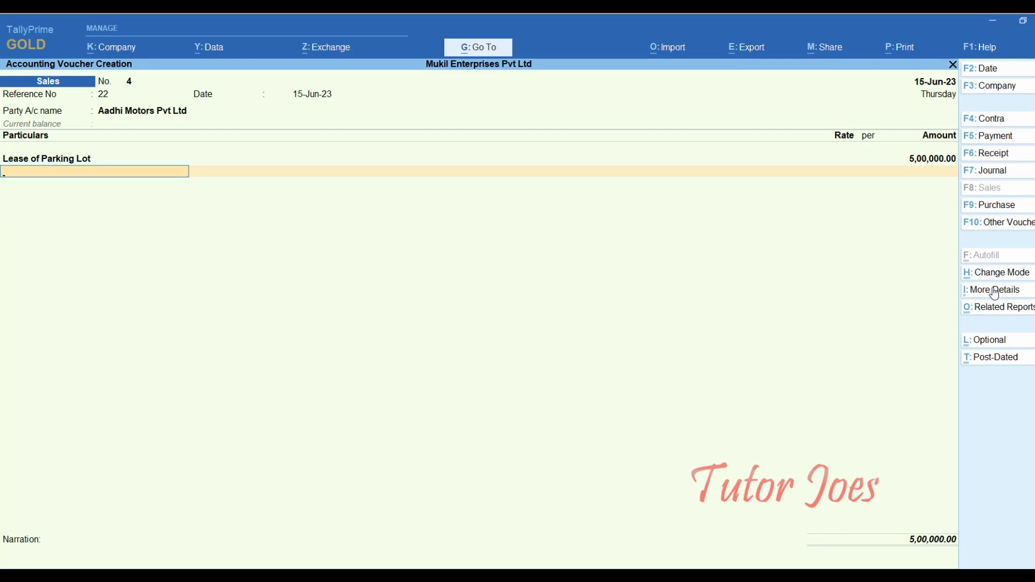
text(Tc)
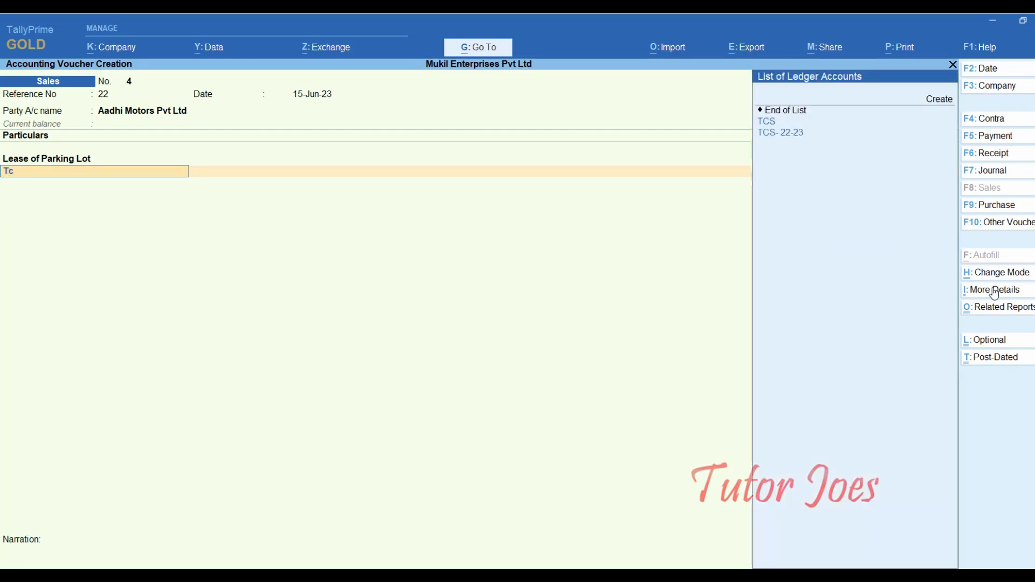
key(Up)
key(Up)
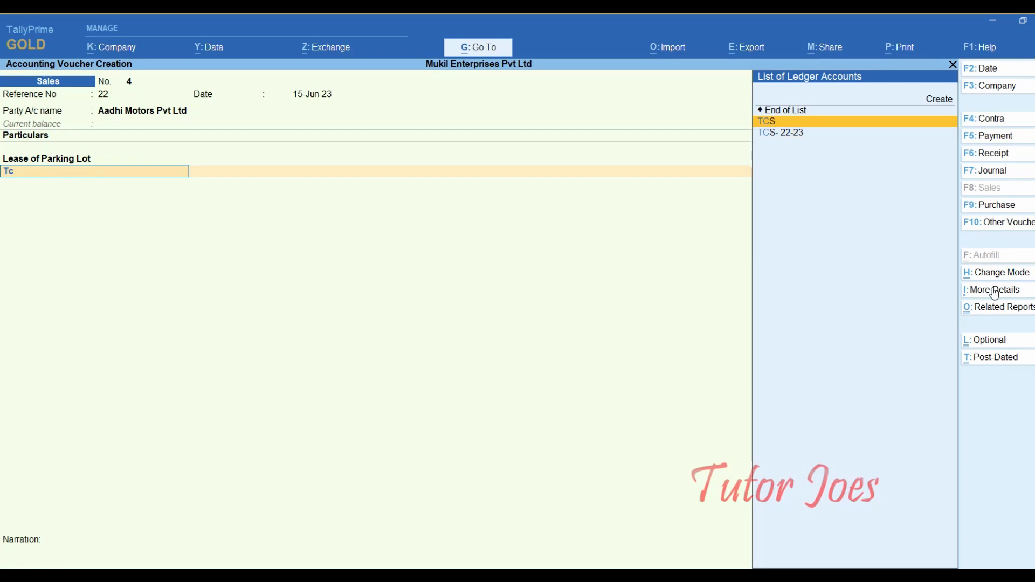
key(Return)
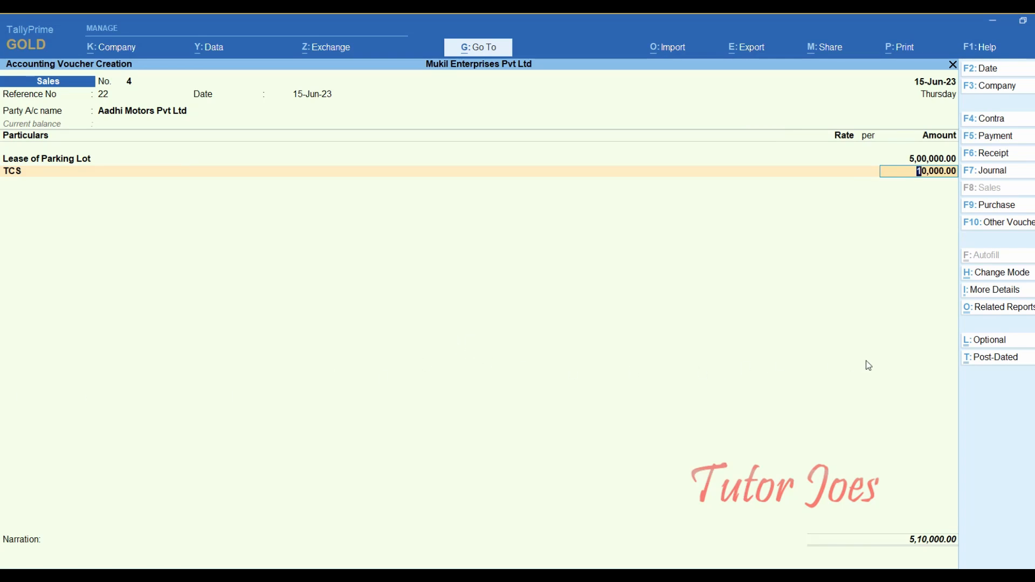
- Check the detailed TCS - Tax Analysis showing 2% of 5,00,000.00 as 10,000.00, then close it
click(985, 314)
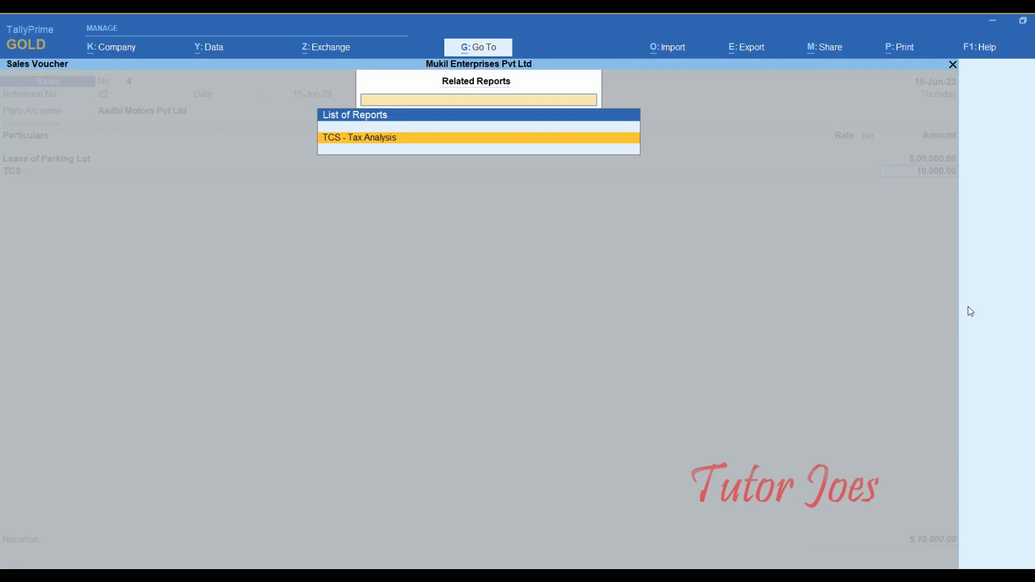
key(Return)
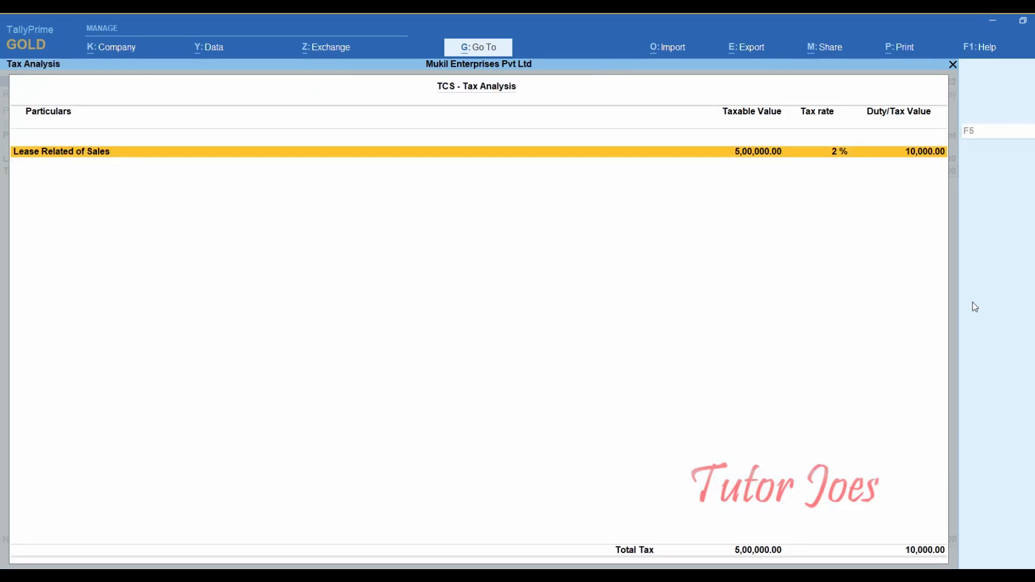
key(F5)
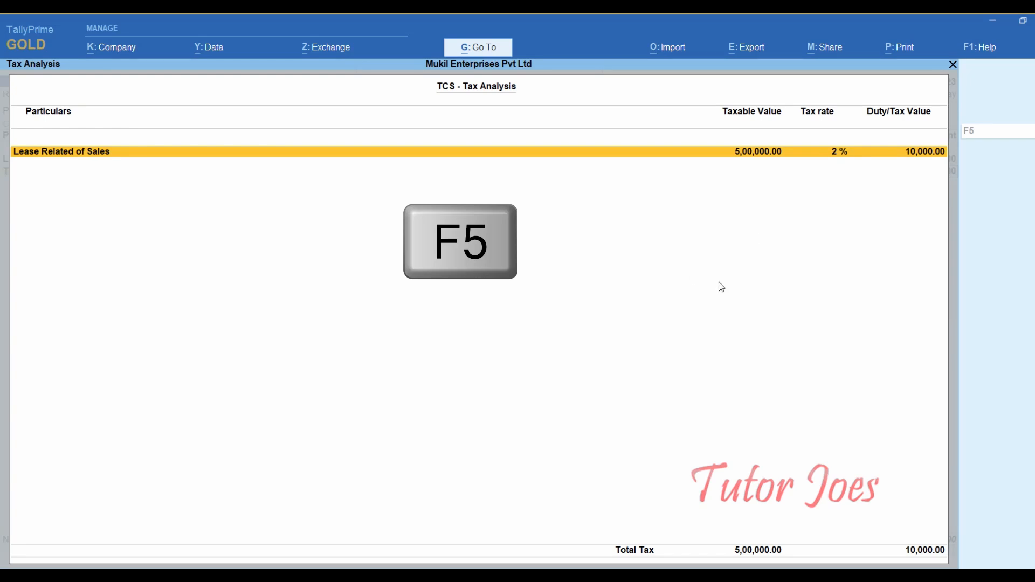
key(alt+F1)
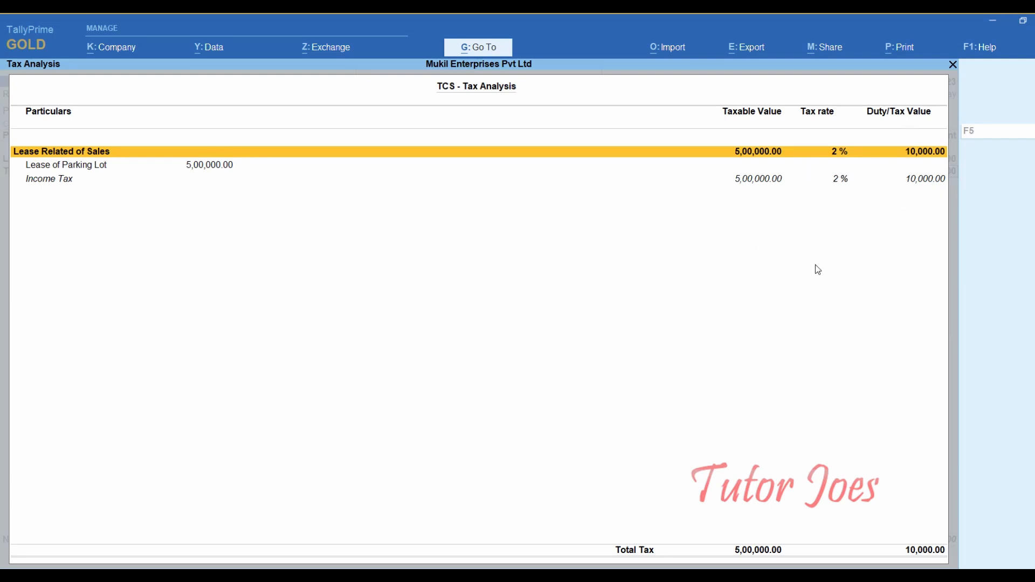
key(Escape)
- Accept the 10,000.00 TCS, add new bill reference 22 on the Dr side, and save the voucher
key(Return)
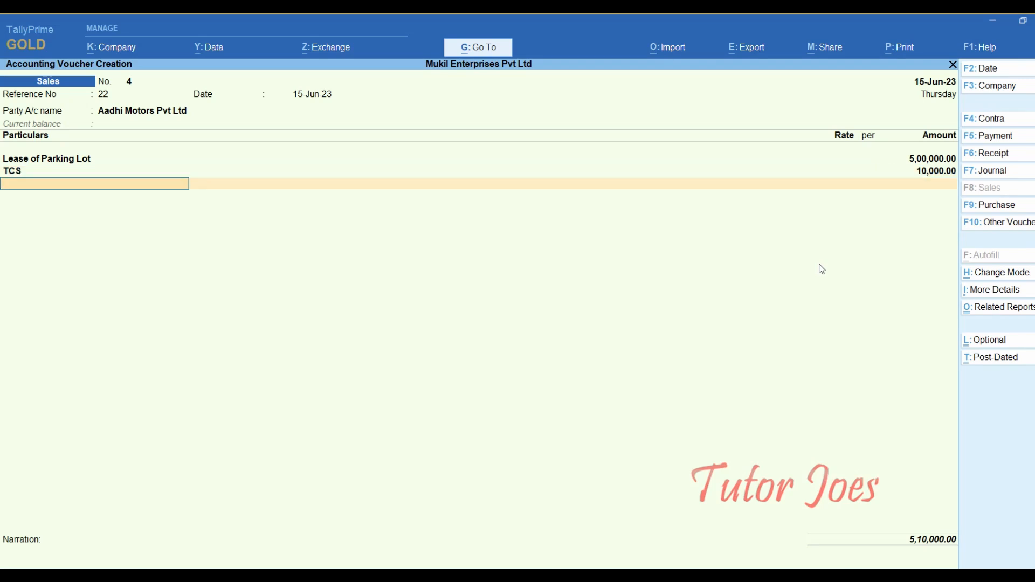
key(Return)
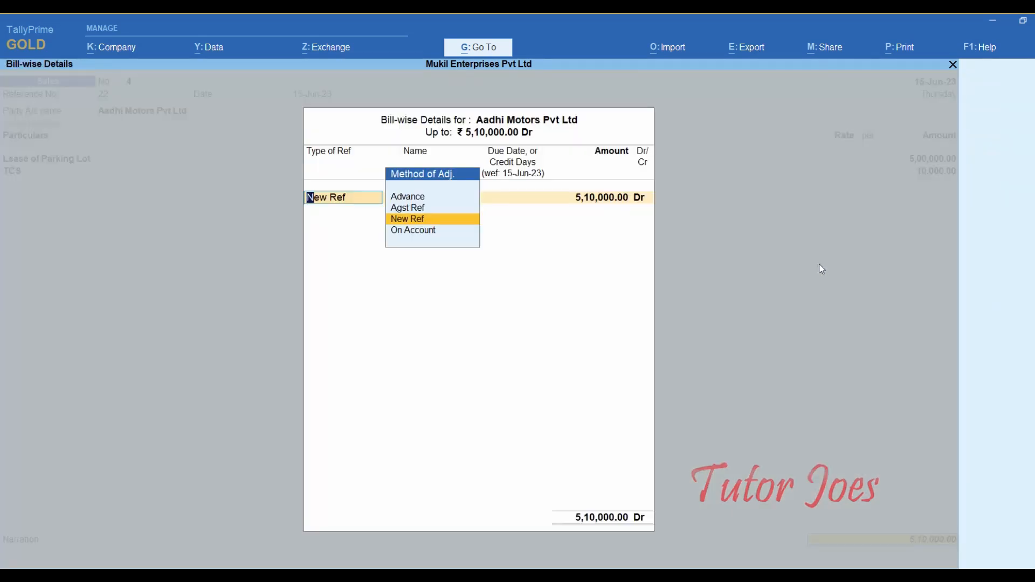
key(Return)
text(2)
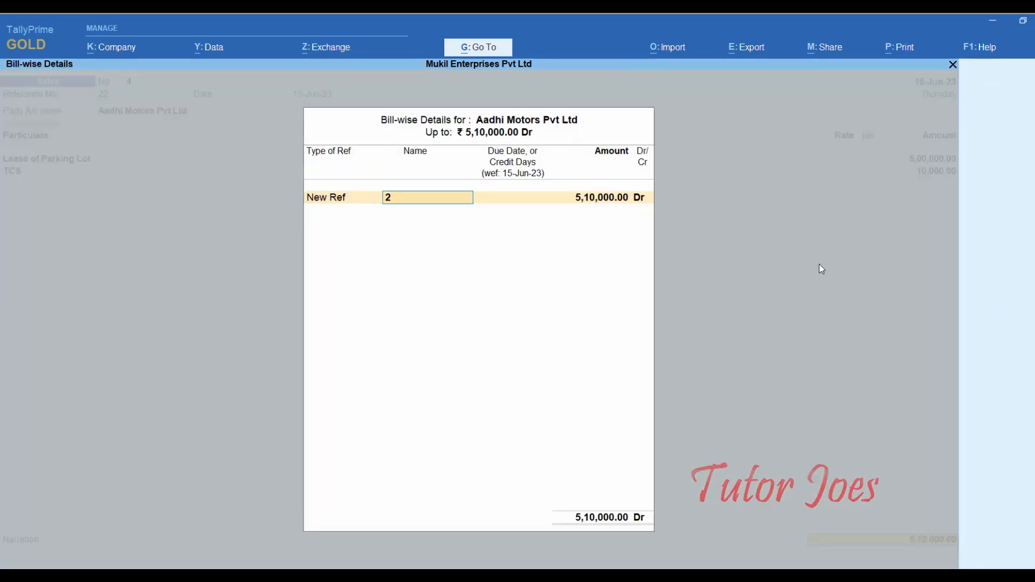
text(2)
key(Return)
key(Return)
key(Return)
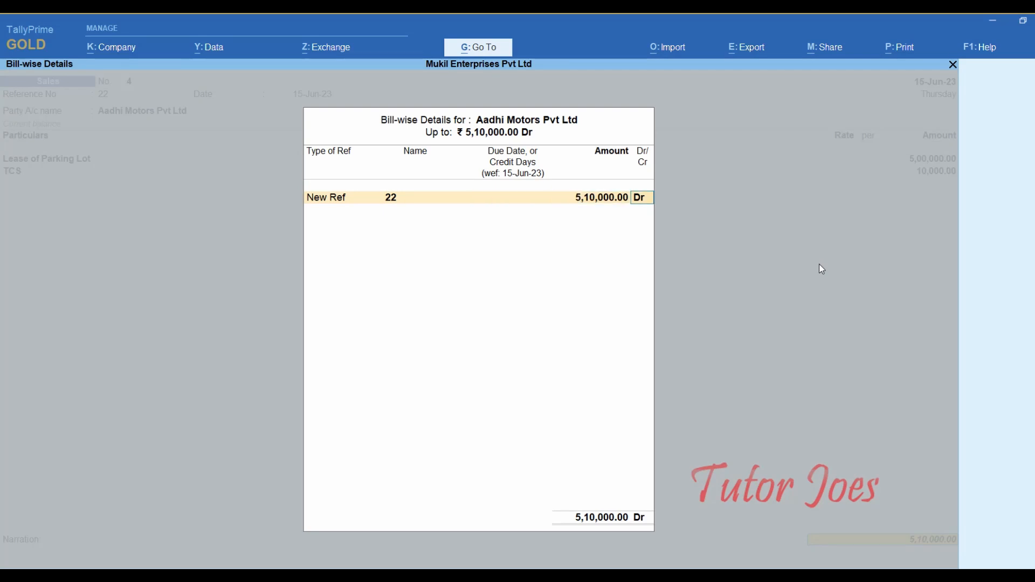
key(Return)
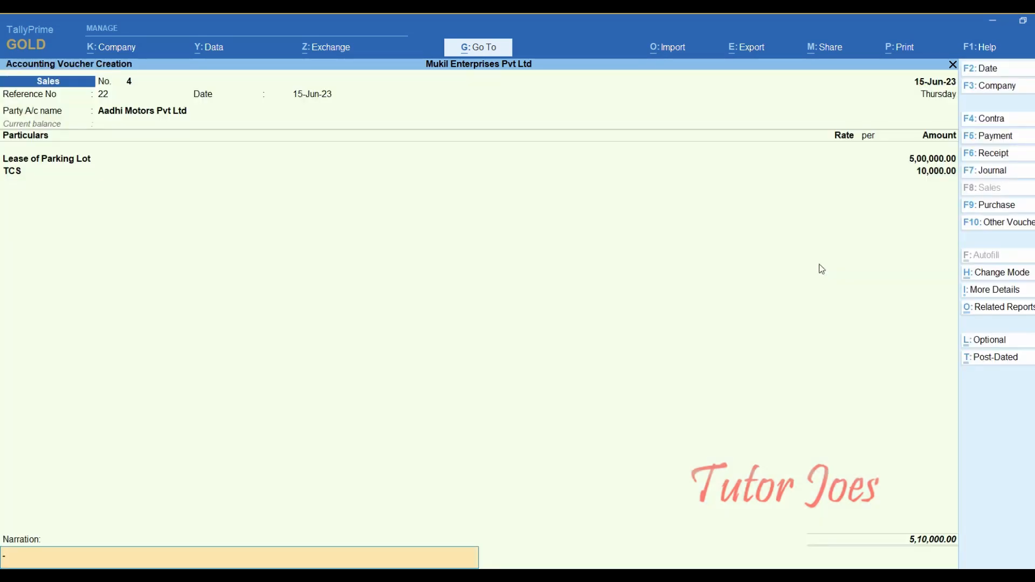
key(Return)
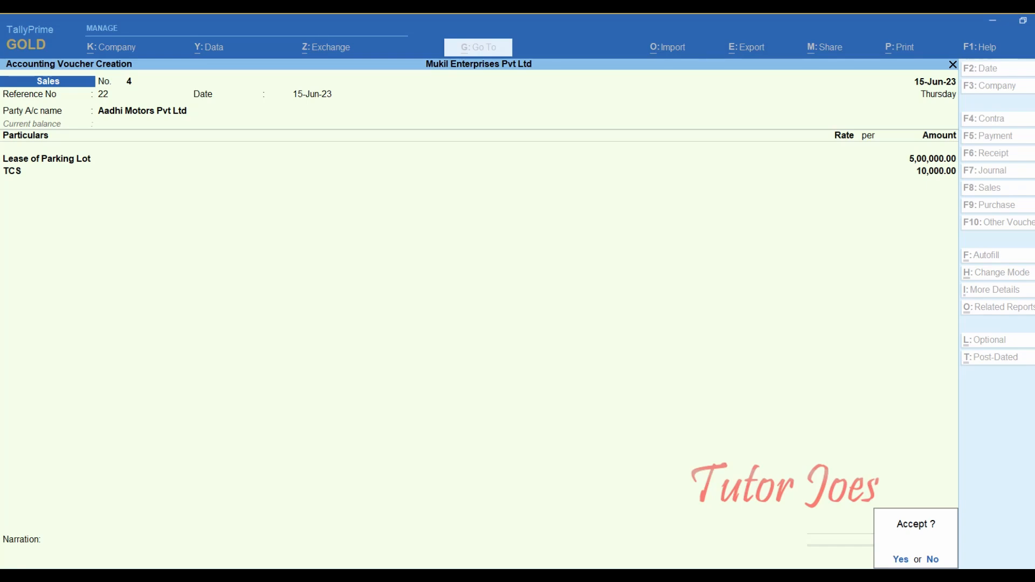
key(y)
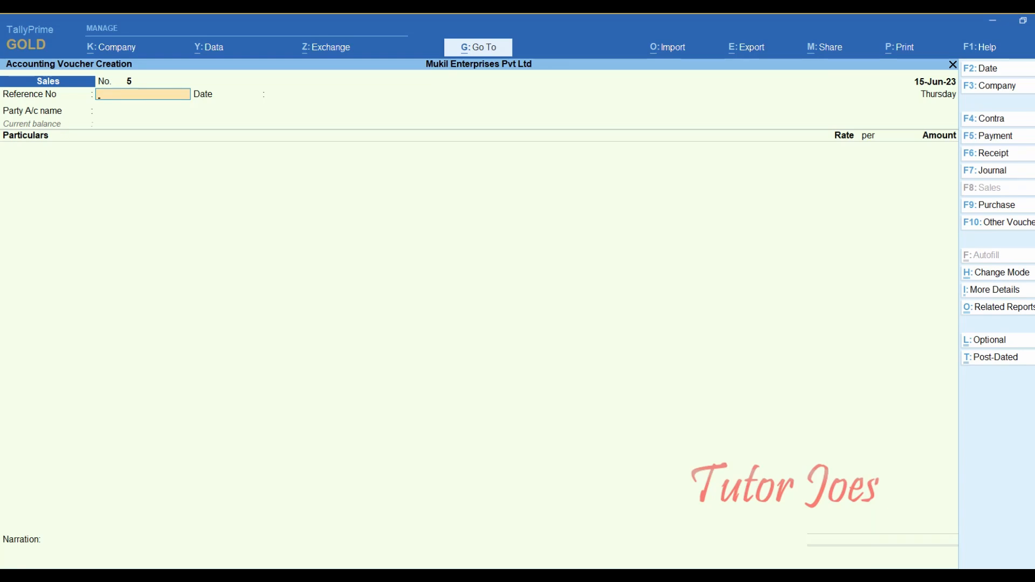
- Open Form 27EQ's Collection at Normal Rate to see Aadhi Motors' 10,000.00 TCS, then switch to Word
key(alt+g)
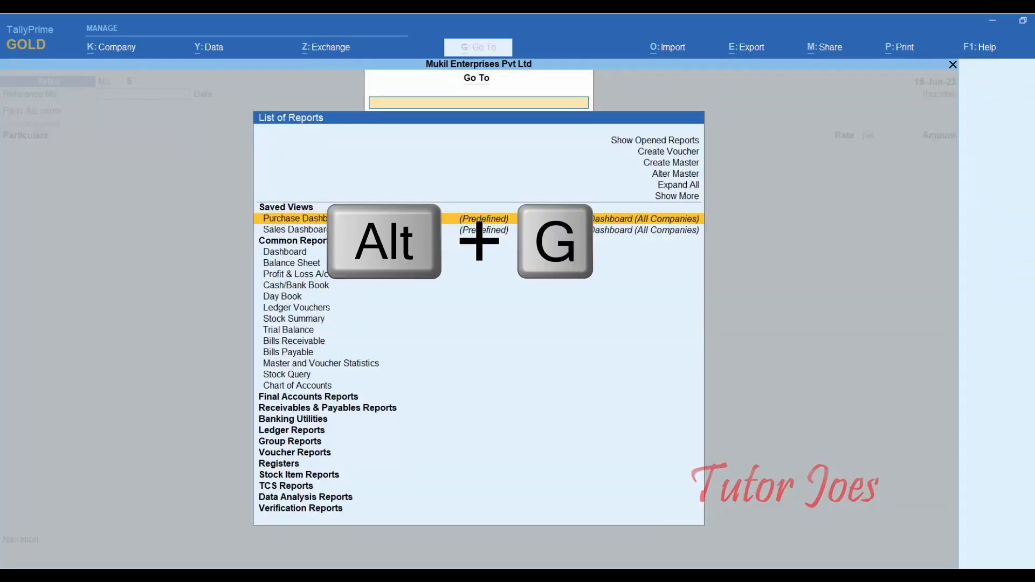
text(For)
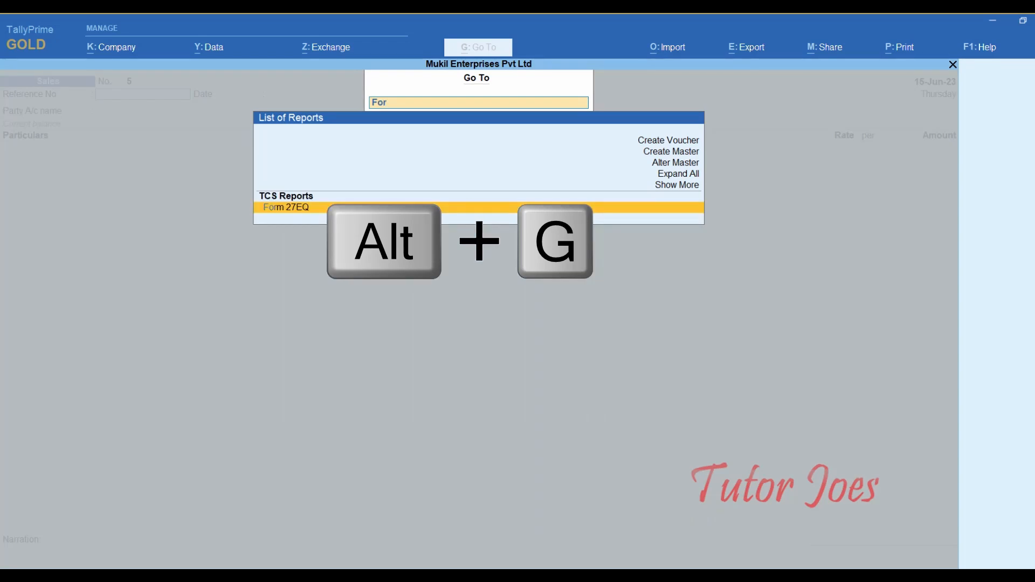
key(Return)
key(Down)
key(Down)
key(Down)
key(Down)
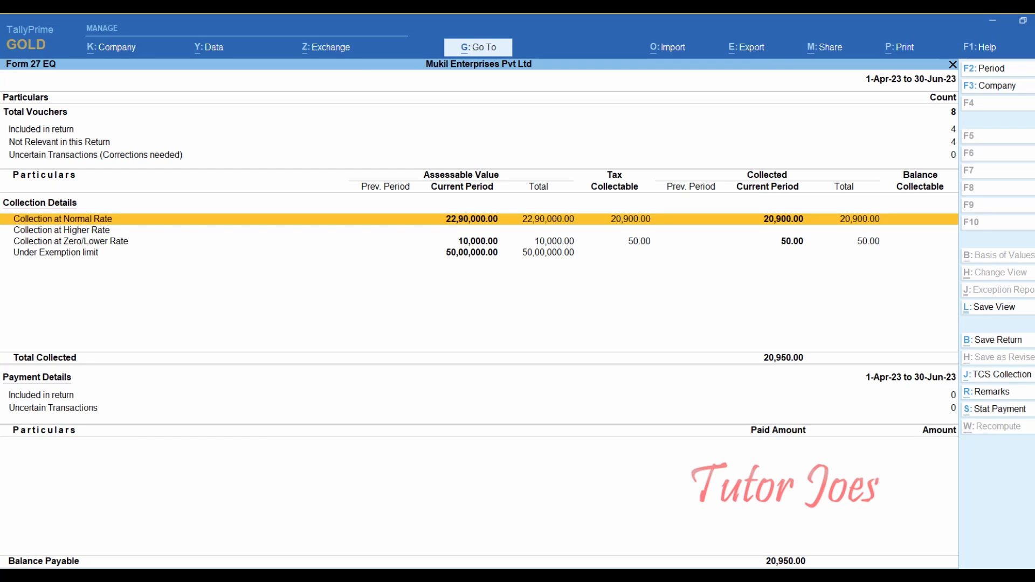
key(Return)
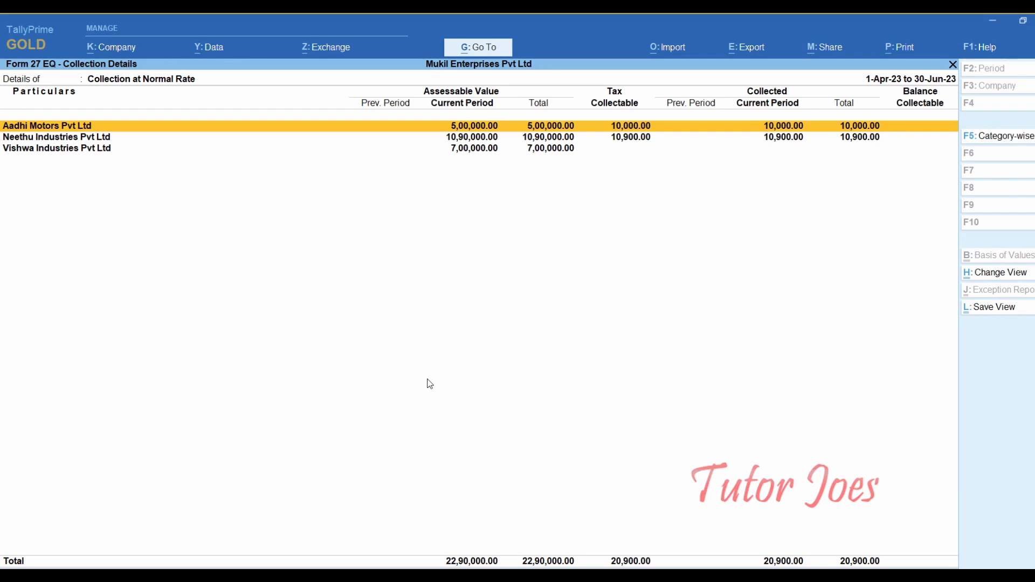
key(Escape)
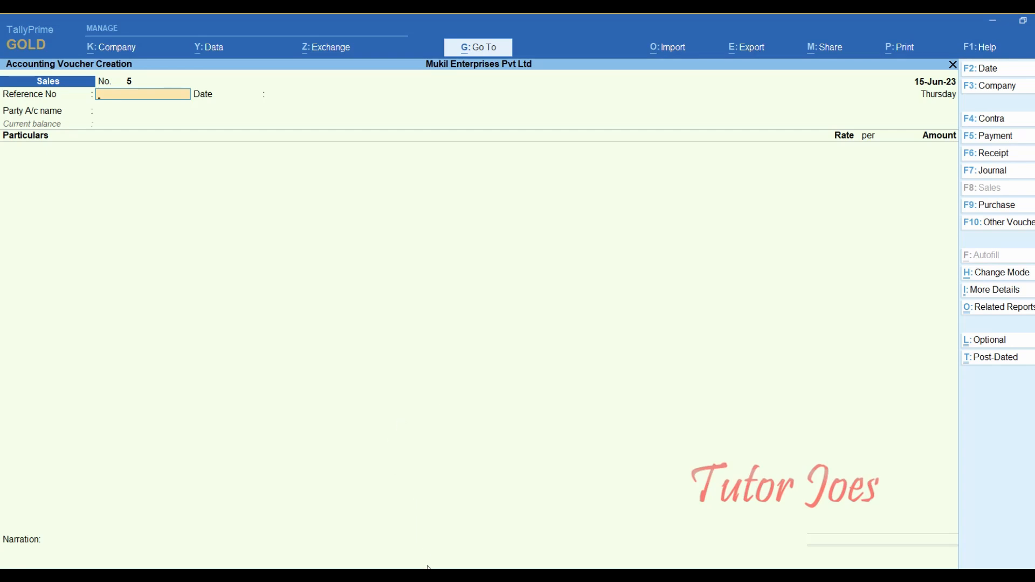
key(alt+Tab)
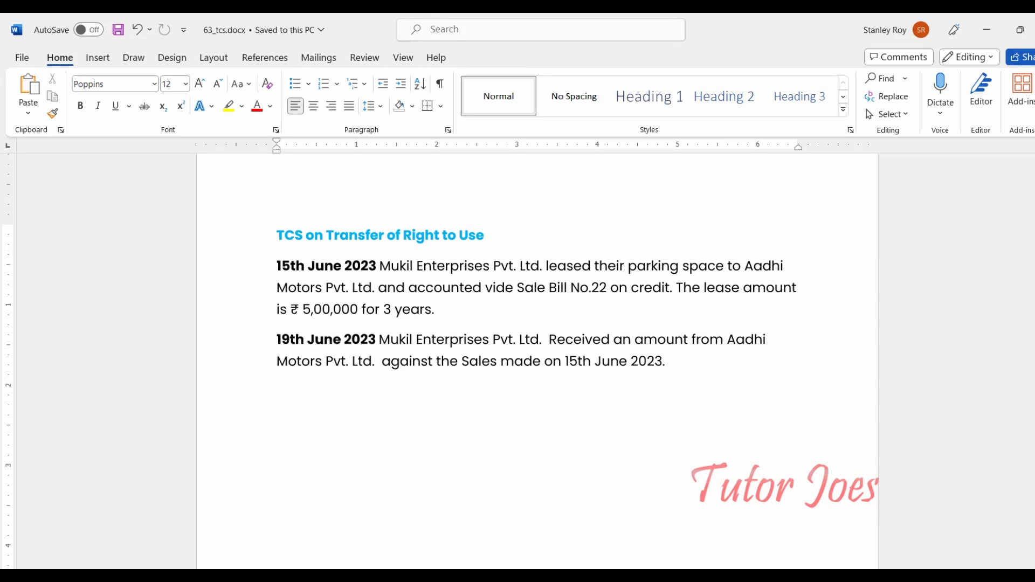
- Back in TallyPrime, switch to a Receipt voucher and change its date to 19
key(alt+Tab)
key(F6)
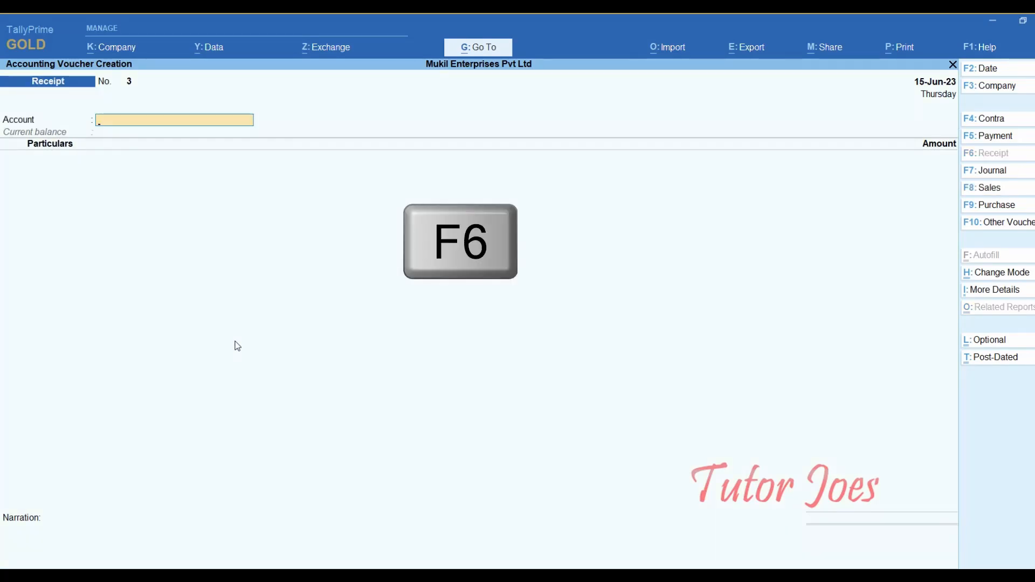
key(F2)
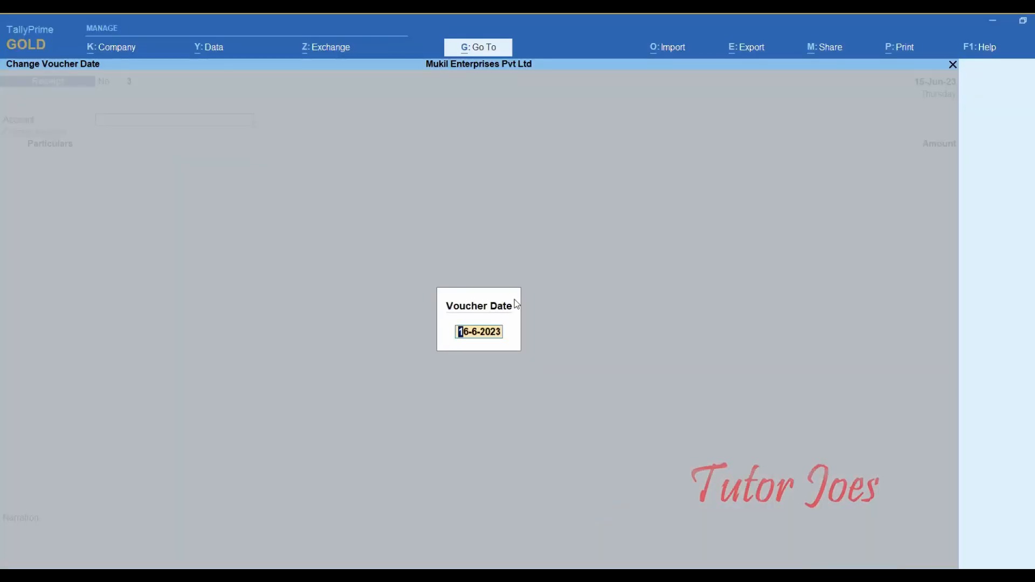
- Date the receipt voucher 19-Jun-23 with Indian Bank as the receiving account
text(19-6)
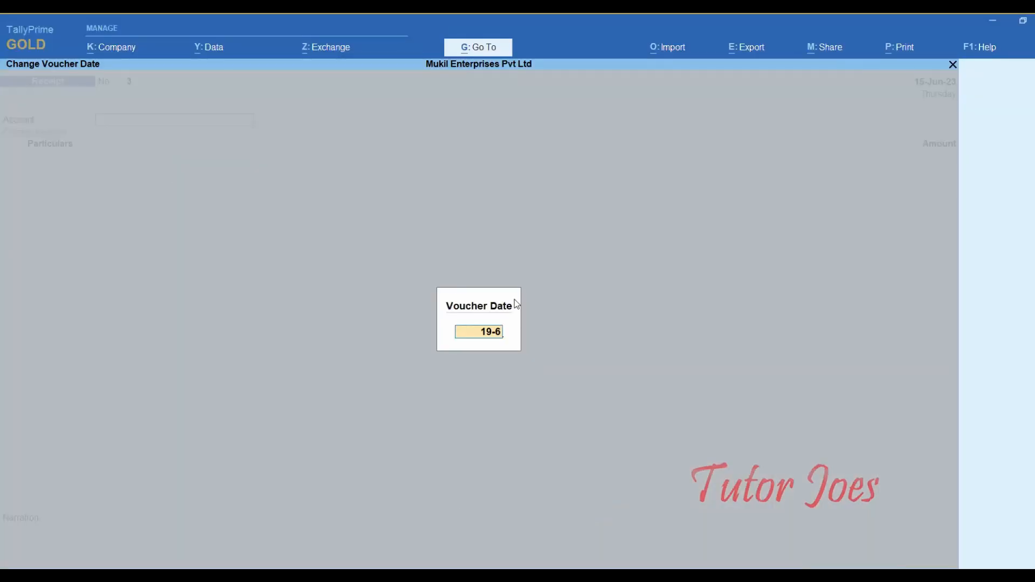
key(Return)
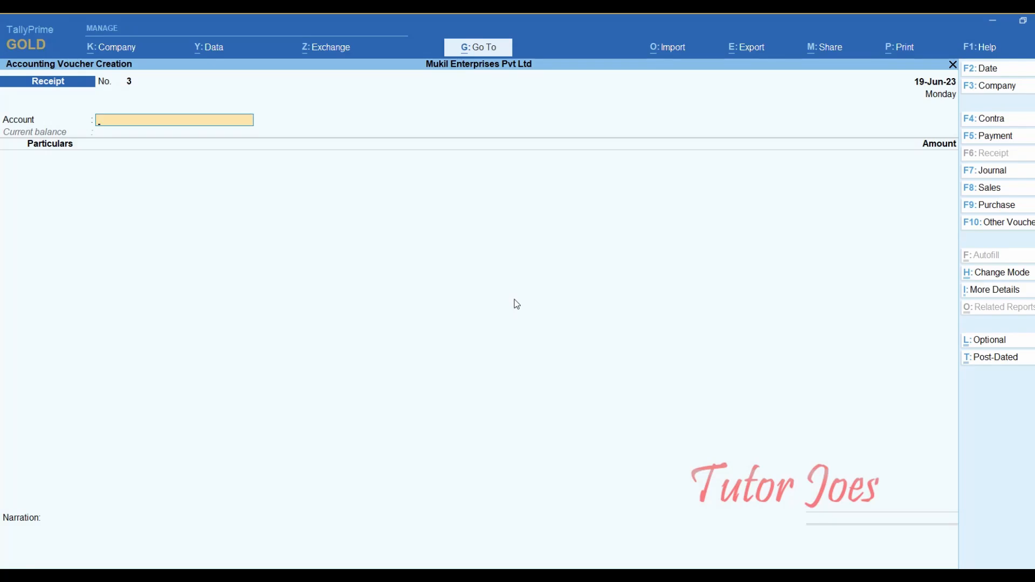
text(I)
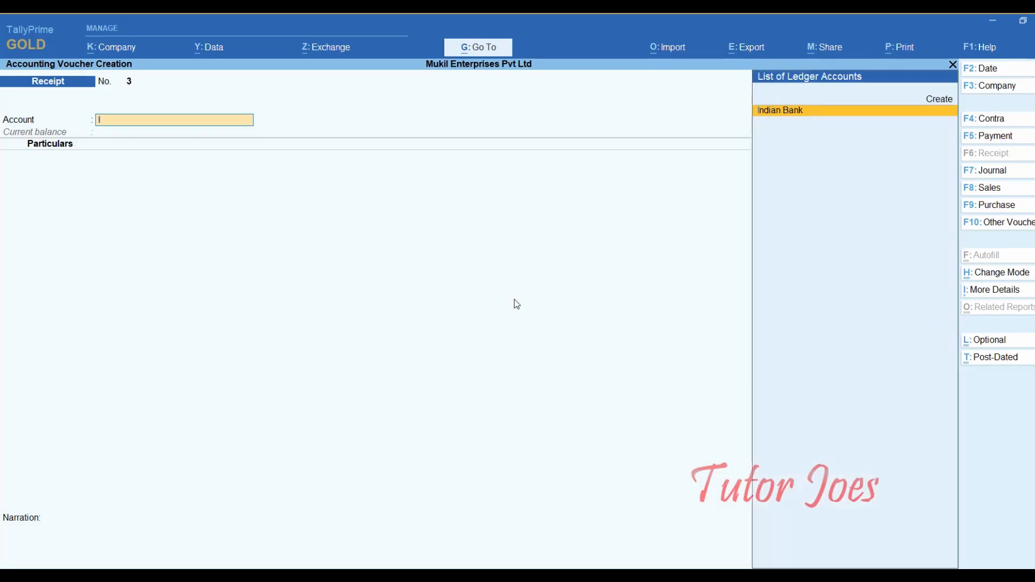
key(Return)
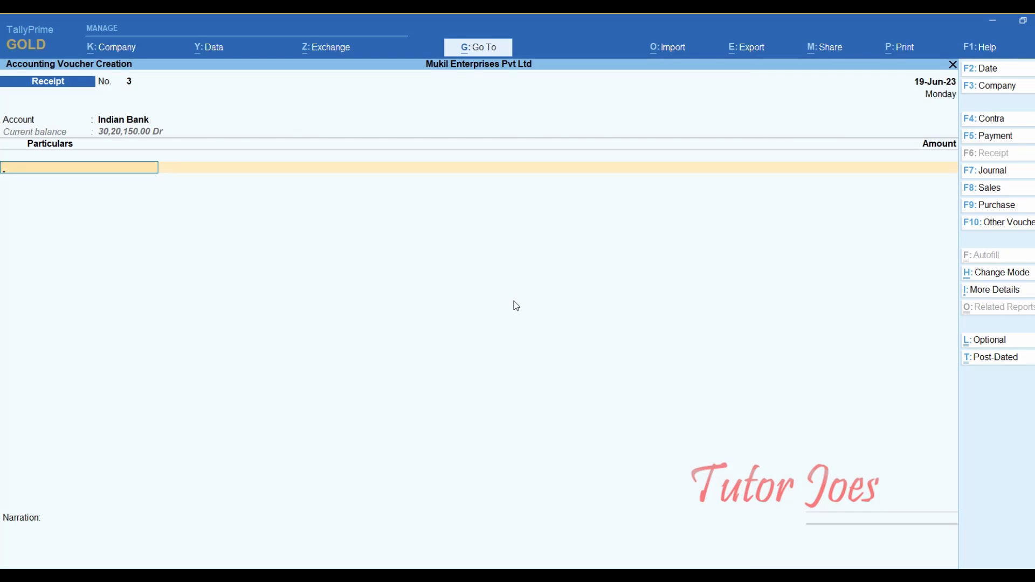
- Credit Aadhi Motors Pvt Ltd 5,10,000.00 against existing bill reference 22
text(A)
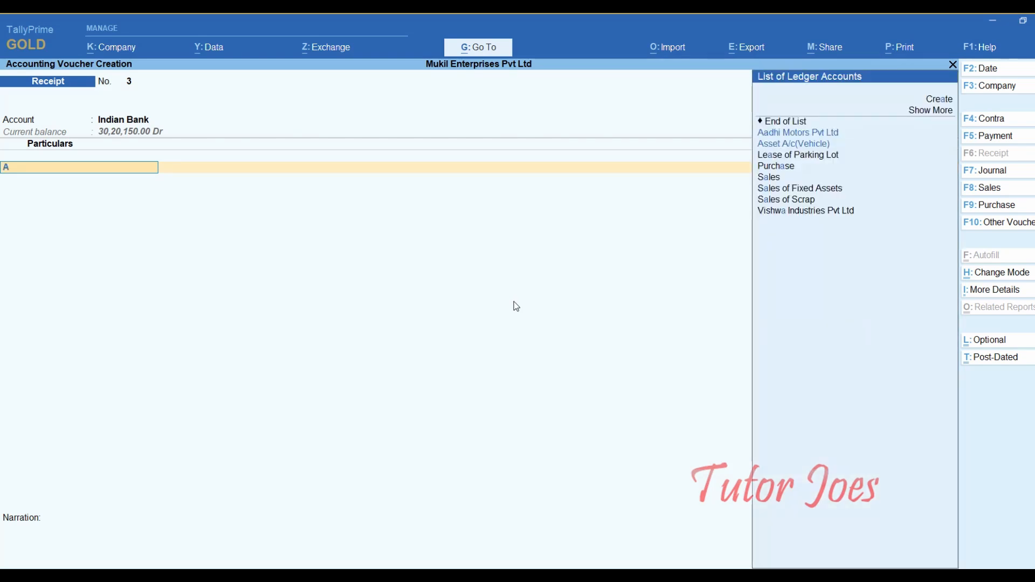
key(Down)
key(Up)
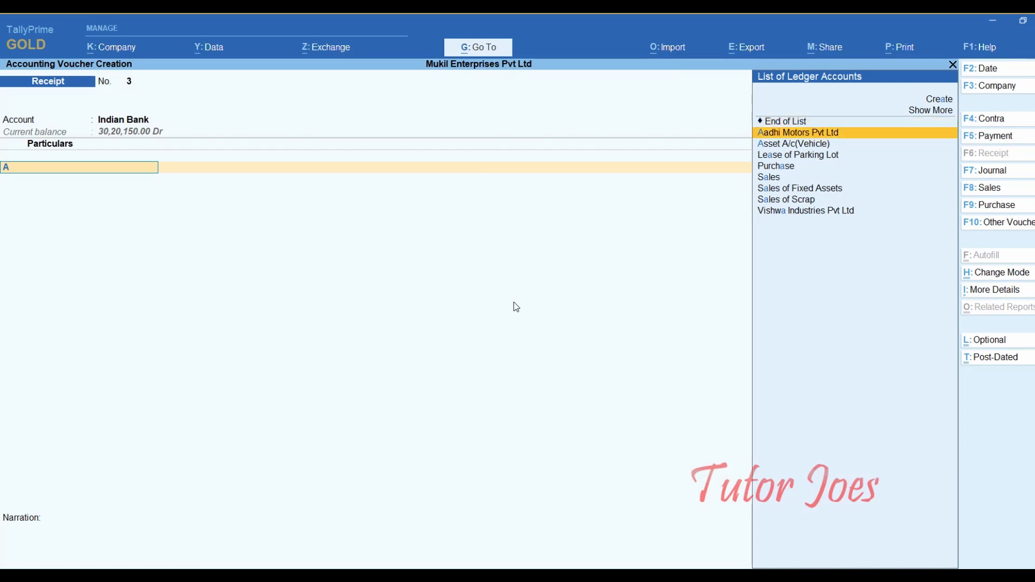
key(Return)
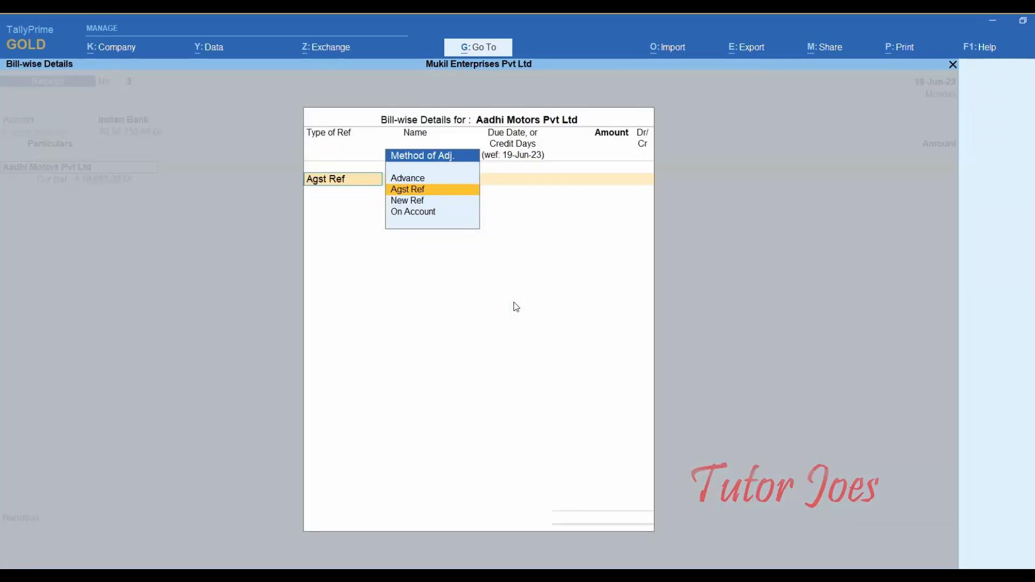
key(Return)
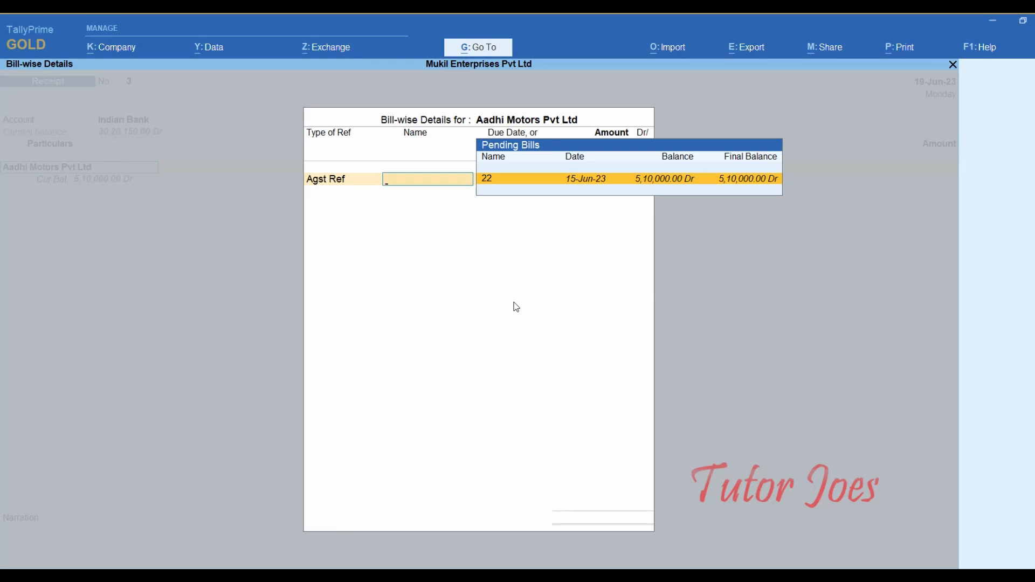
key(Return)
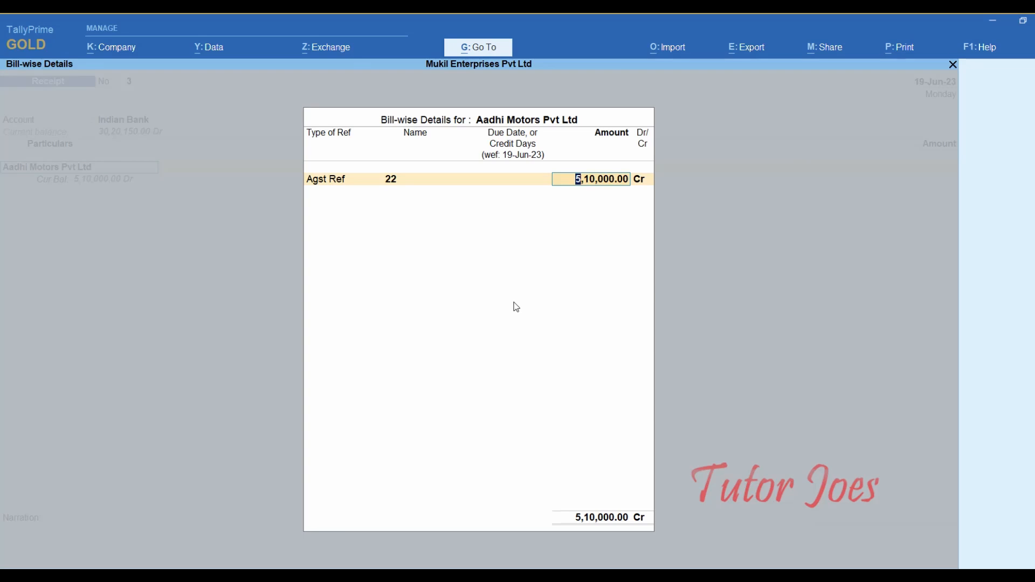
key(Return)
key(Return)
key(Return)
key(Return)
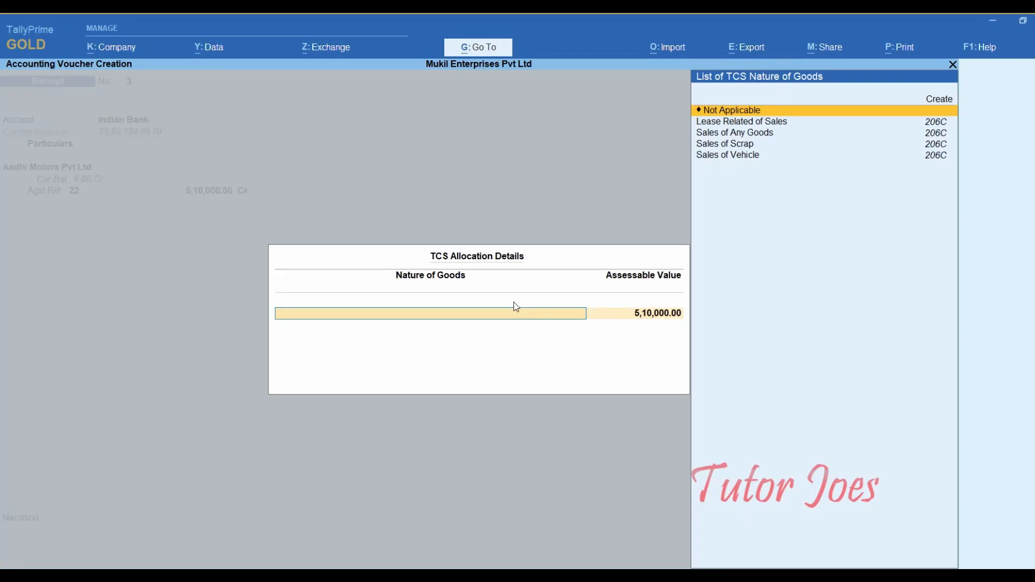
- Keep TCS Not Applicable and Cheque/DD for 5,10,000.00, entering instrument number 100010
key(Return)
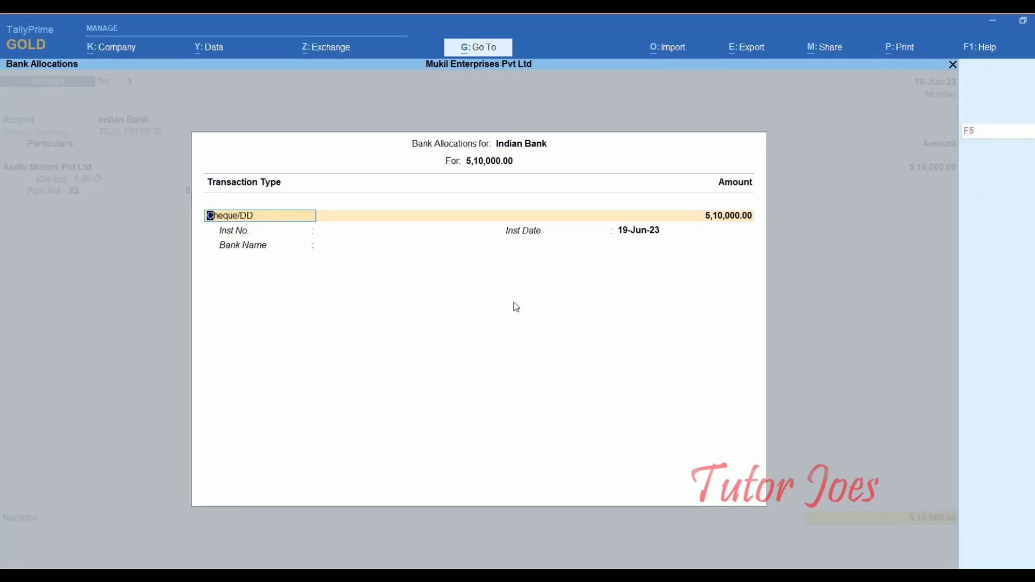
key(Return)
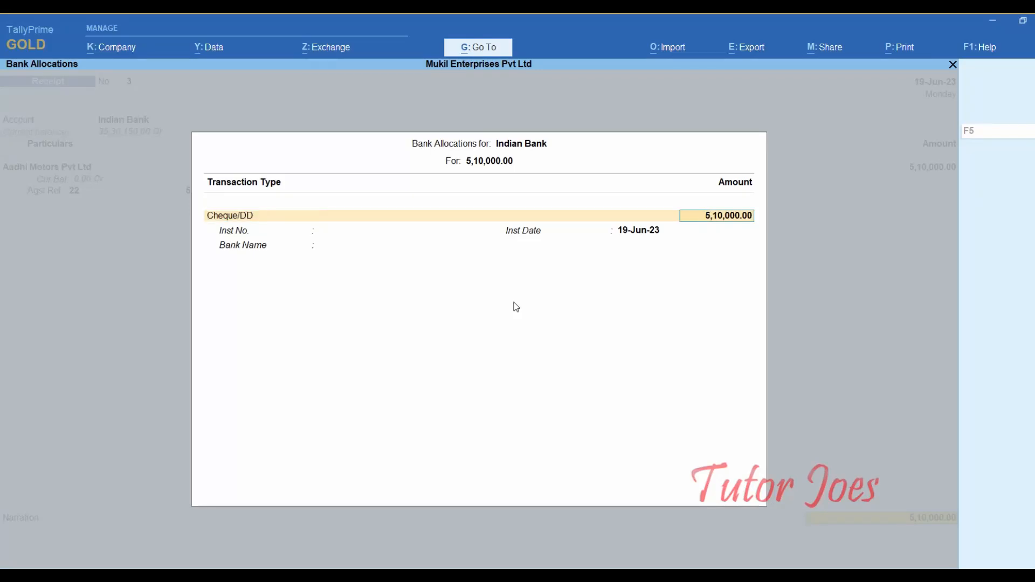
key(Return)
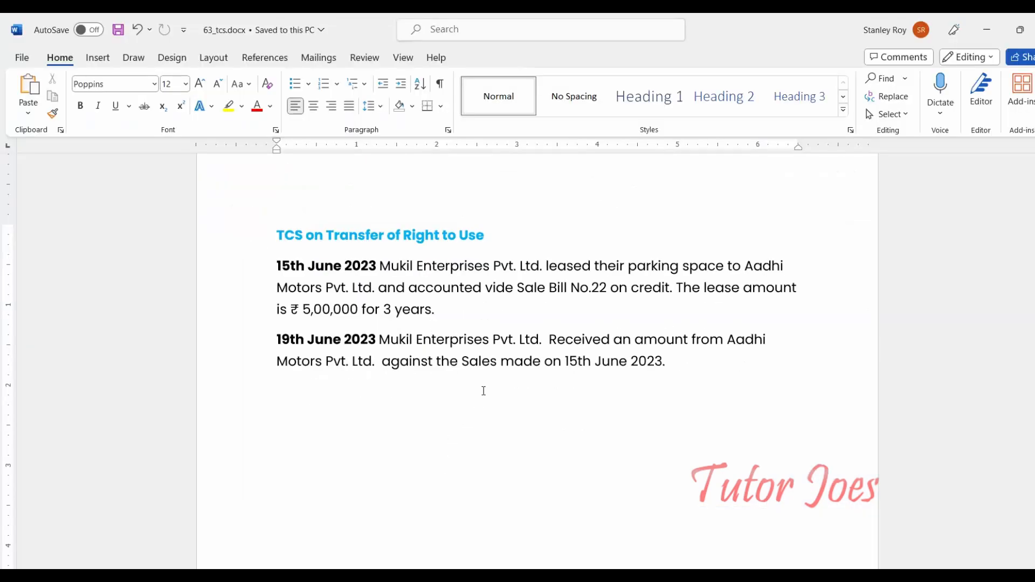
scroll(483, 392, down, 2)
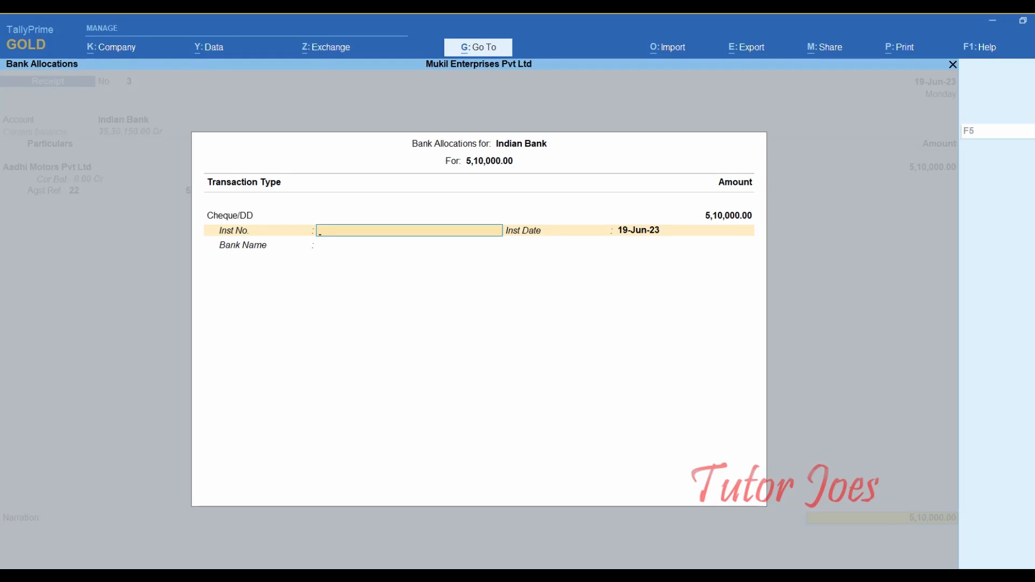
key(Return)
key(Return)
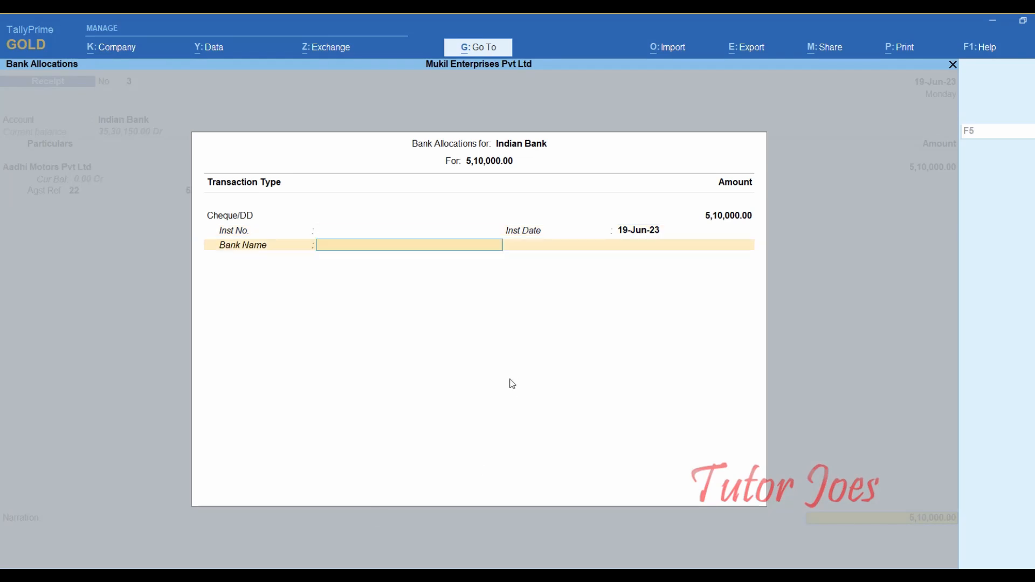
key(BackSpace)
key(BackSpace)
text(100010)
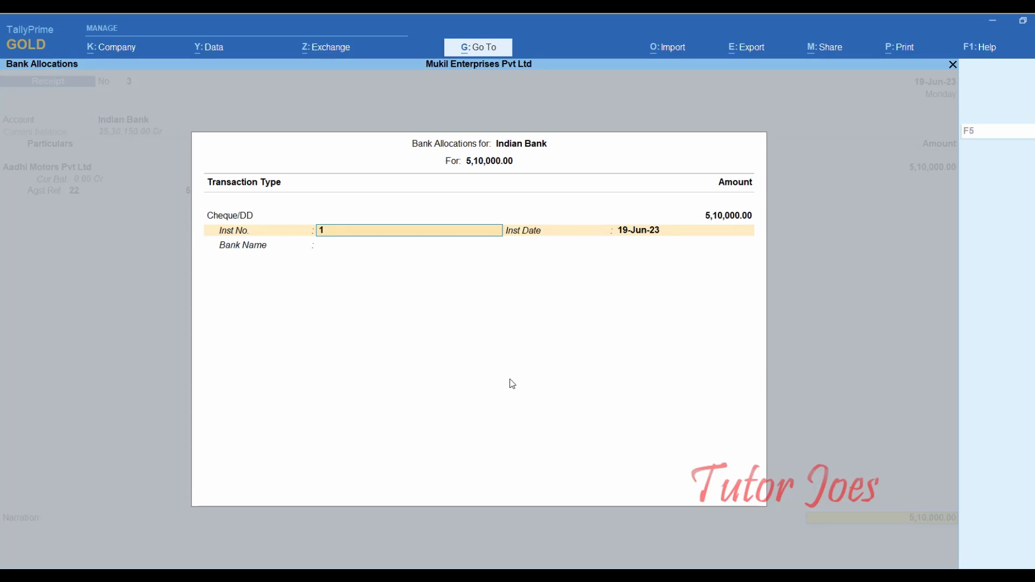
key(Return)
key(Return)
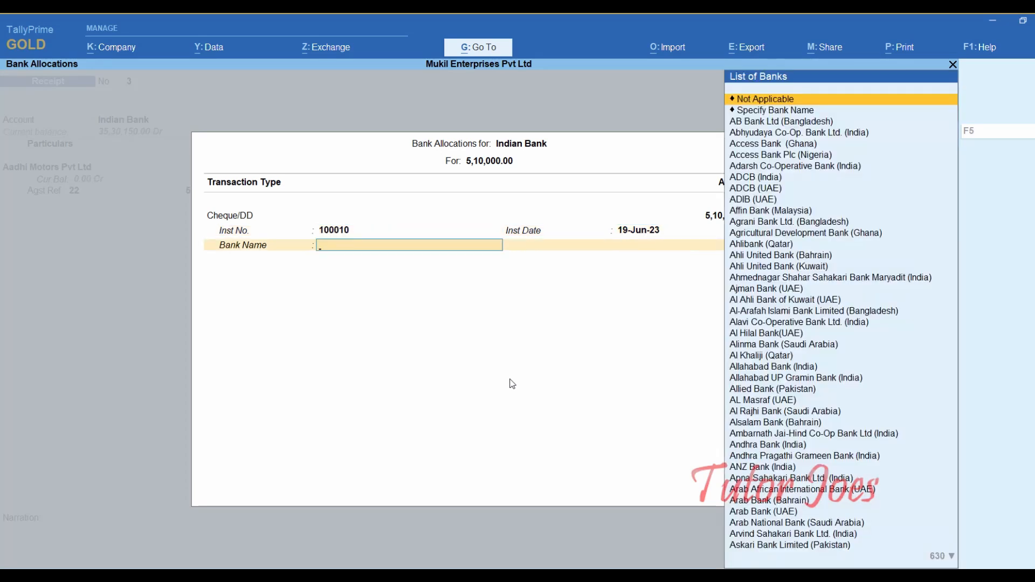
- Pick HDFC as the cheque's bank and save receipt voucher 3 without narration
text(hdf)
key(Down)
key(Return)
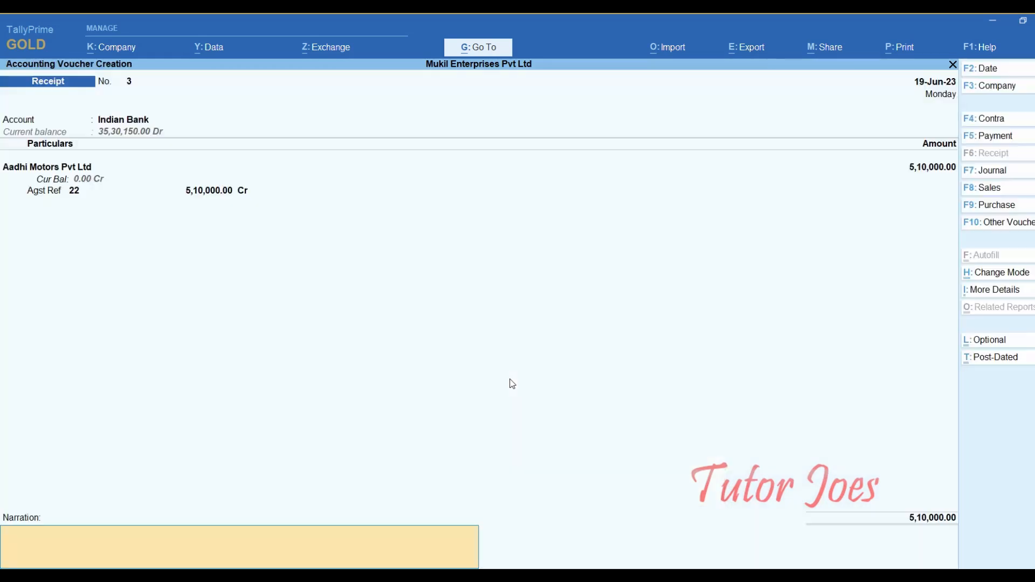
key(Return)
key(y)
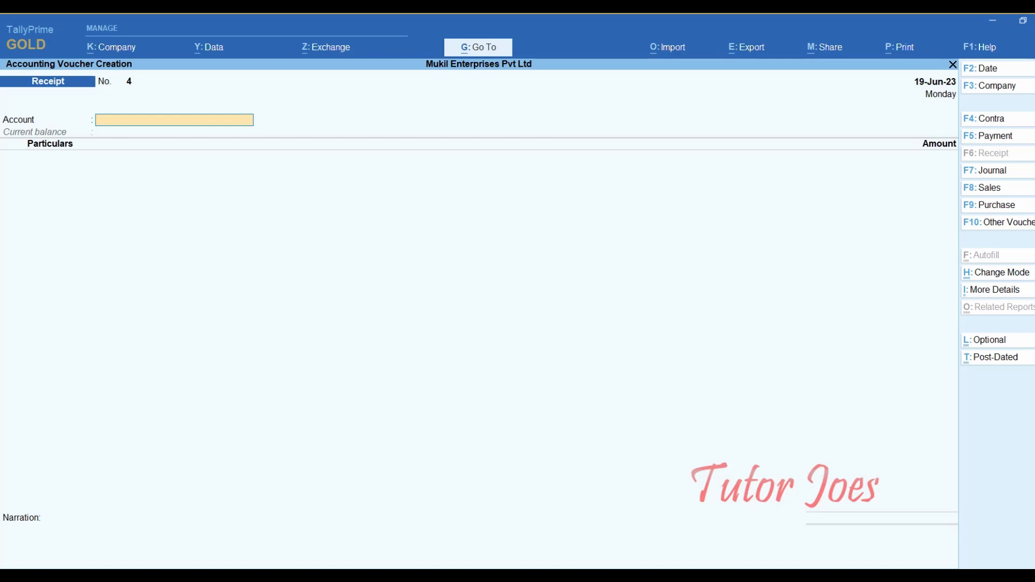
- Leave voucher entry and view the detailed Balance Sheet, drilling into Sundry Debtors
key(Escape)
key(Return)
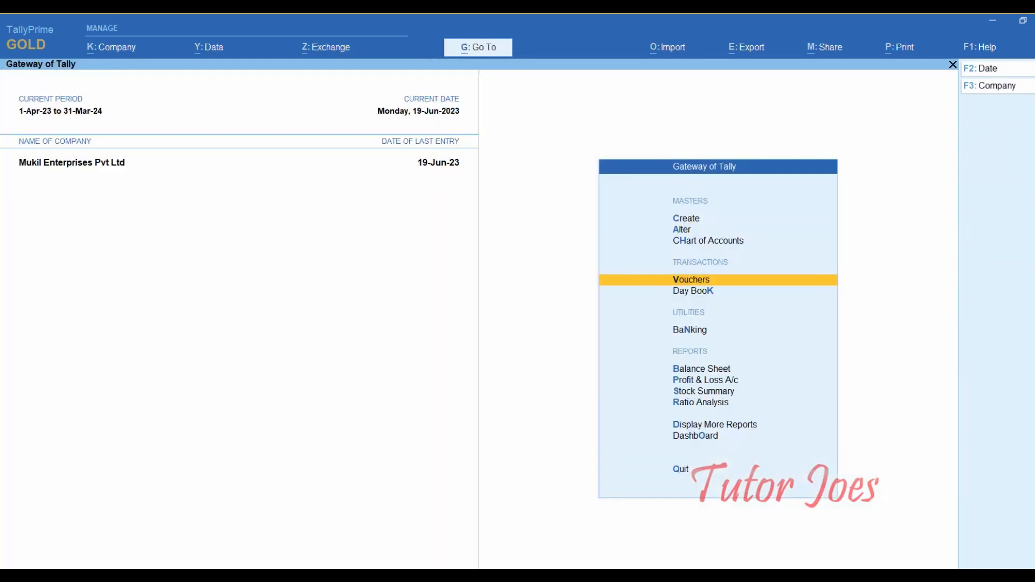
key(Down)
key(Down)
key(Down)
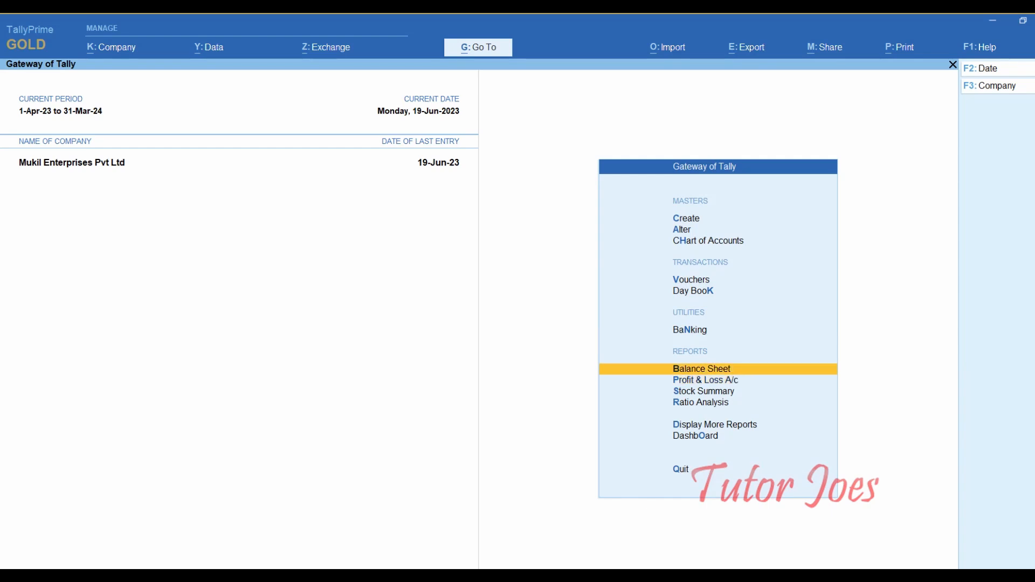
key(Return)
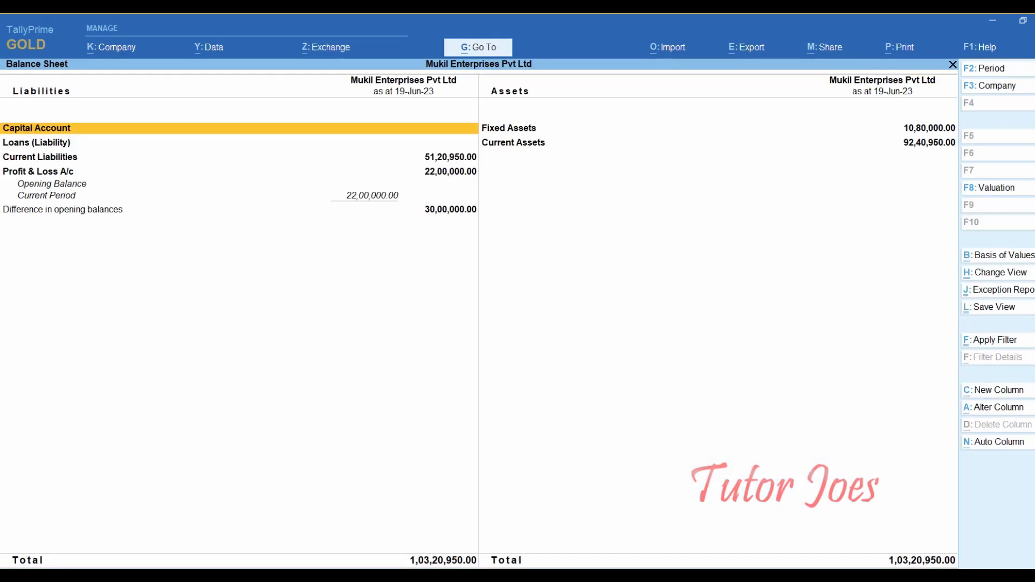
key(alt+F1)
key(Right)
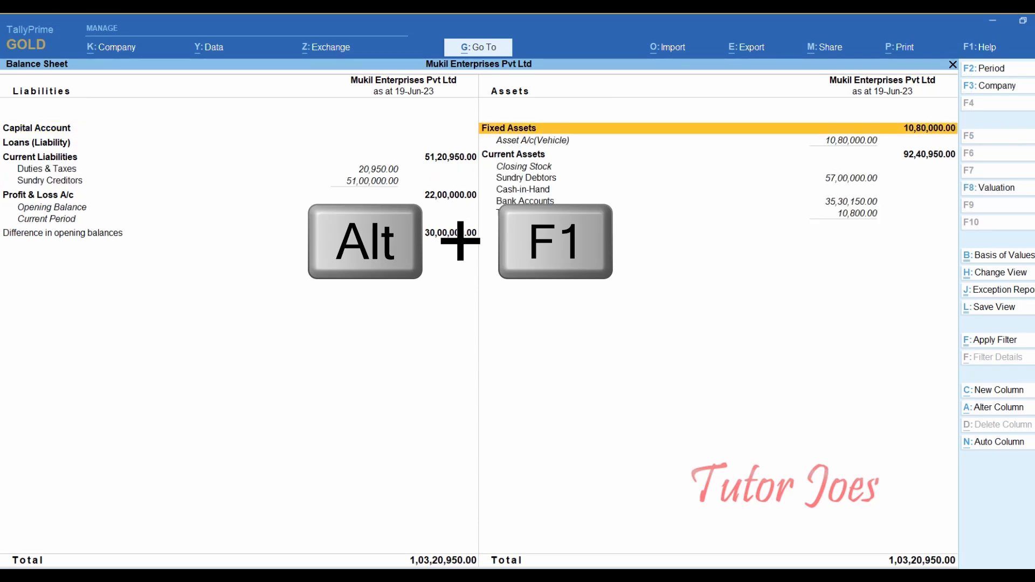
key(Down)
key(Down)
key(Down)
key(Down)
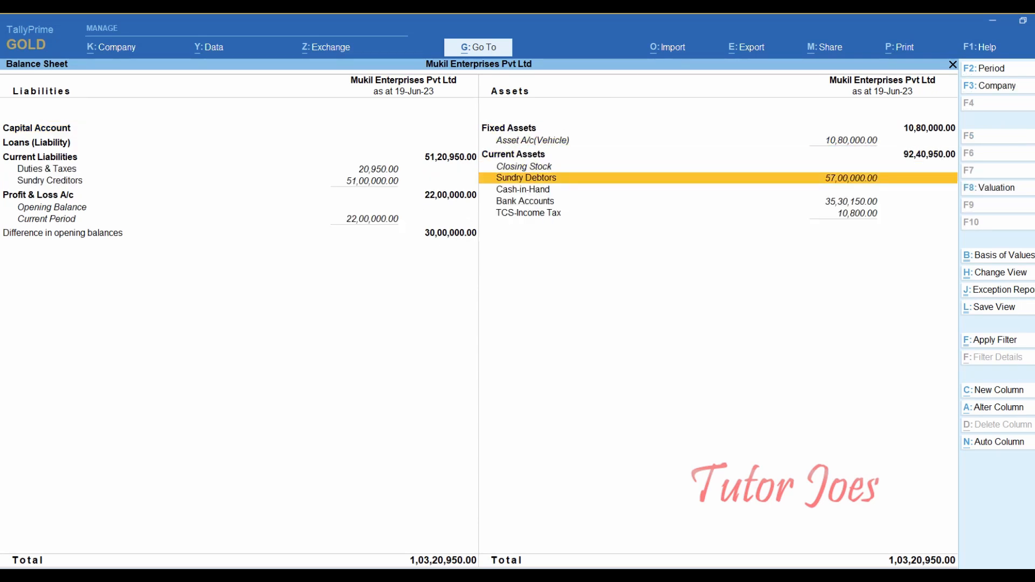
key(Return)
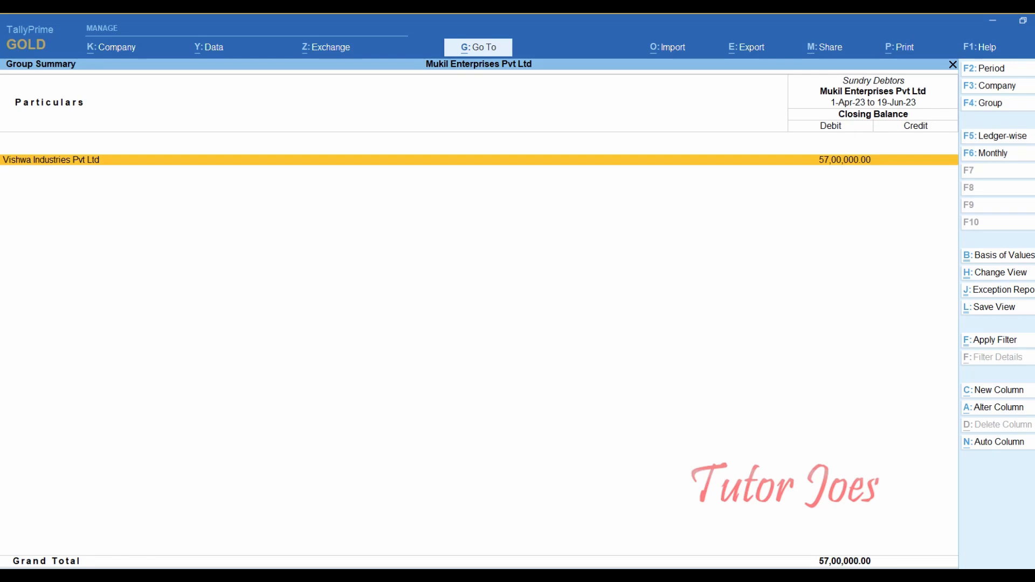
key(Escape)
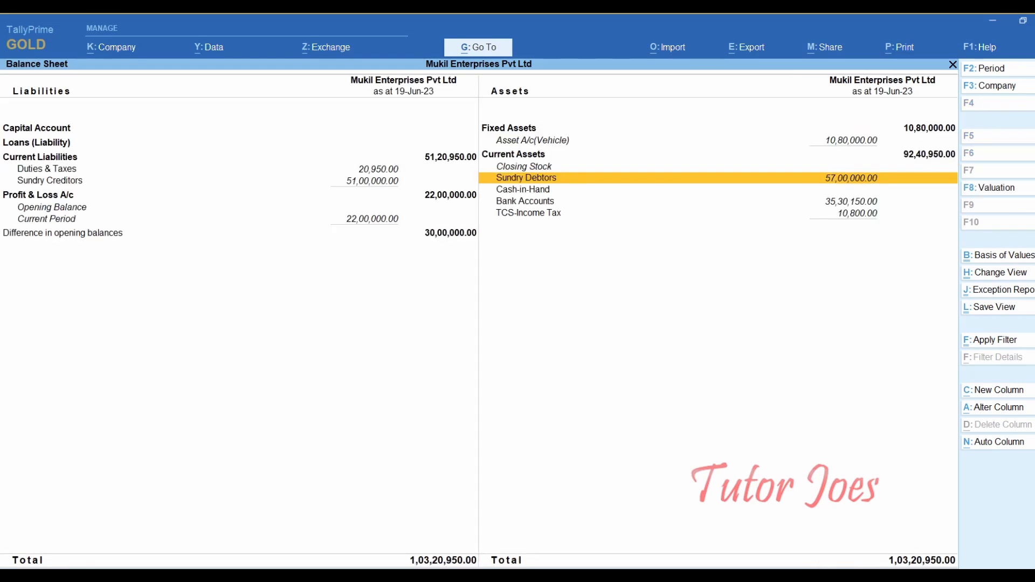
- Set the Balance Sheet period to 1-Apr-2023 through 31-Mar-24 and check Bank Accounts
key(alt+F2)
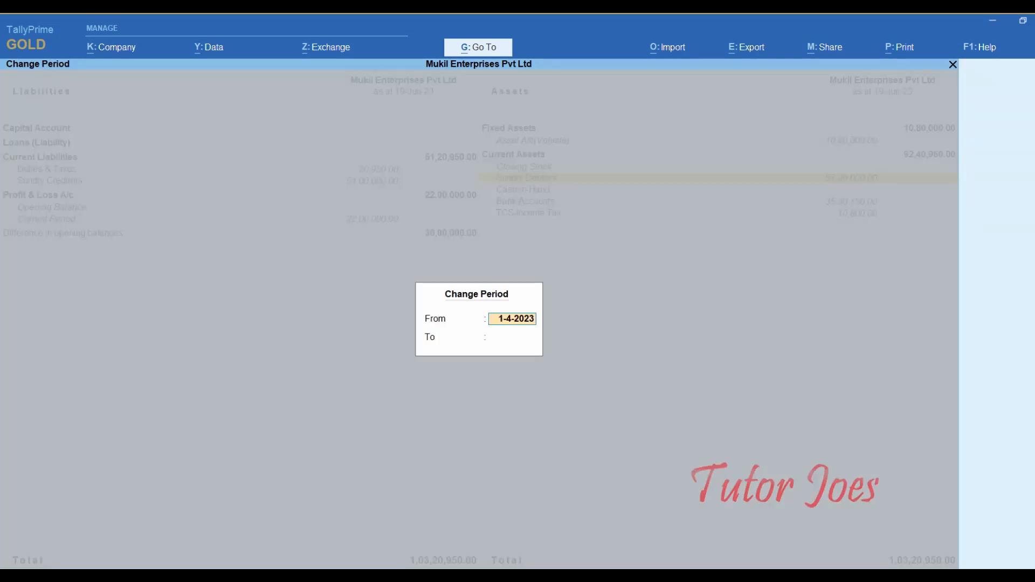
key(Return)
text(31-3)
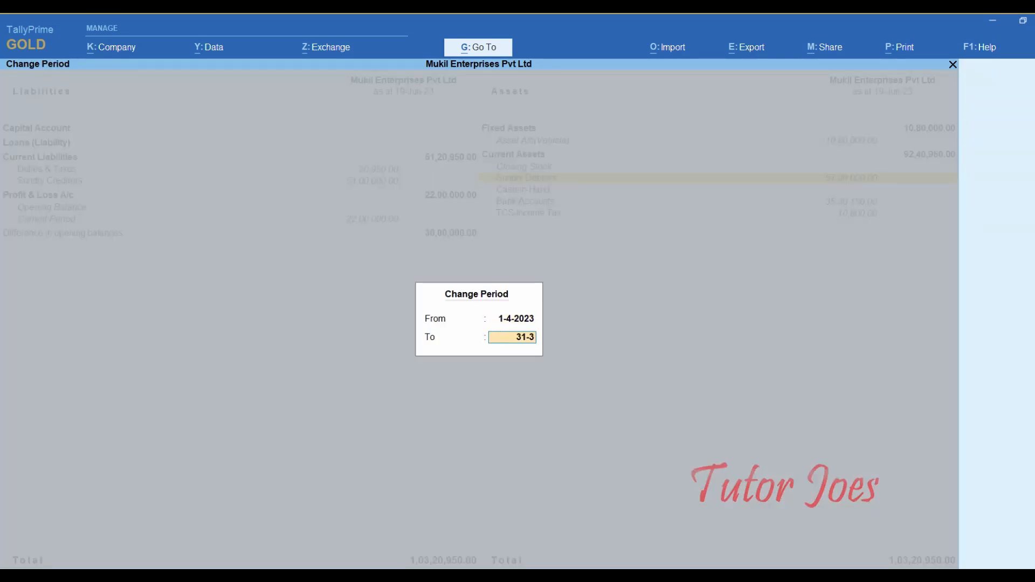
key(Return)
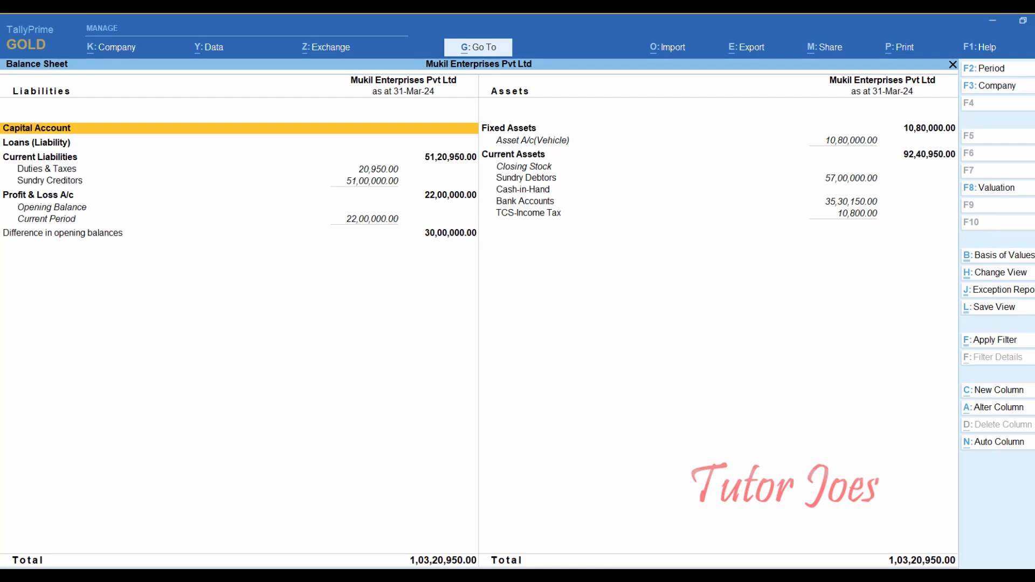
click(508, 128)
key(Down)
key(Down)
key(Down)
key(Down)
key(Down)
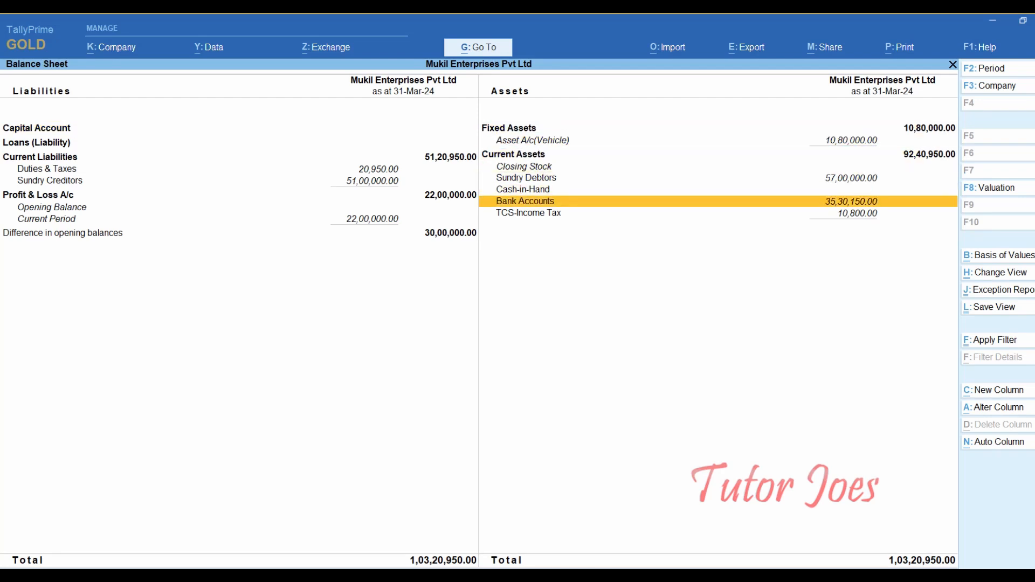
key(Escape)
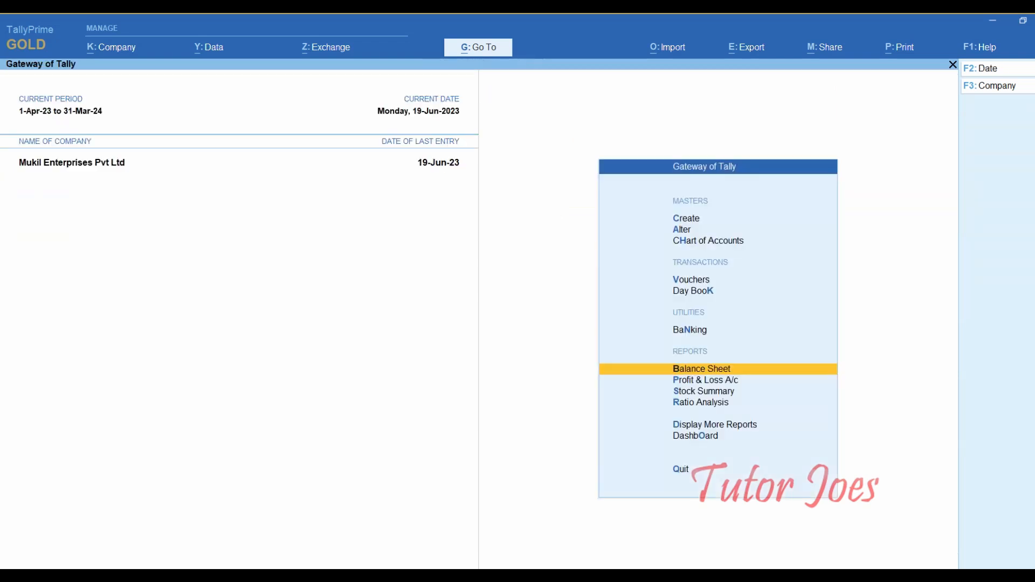
key(Up)
key(Down)
key(Down)
key(Return)
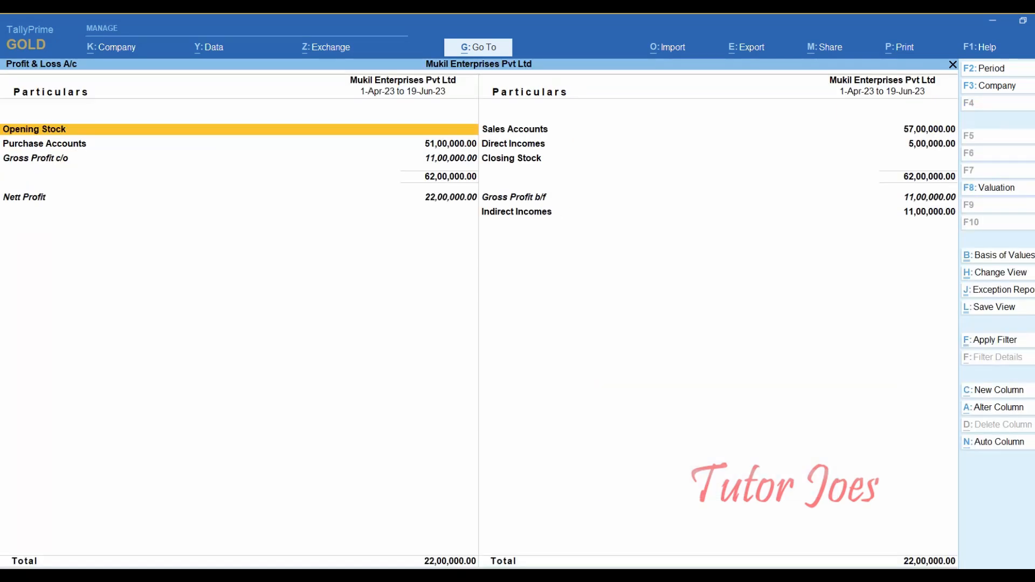
click(515, 129)
key(Down)
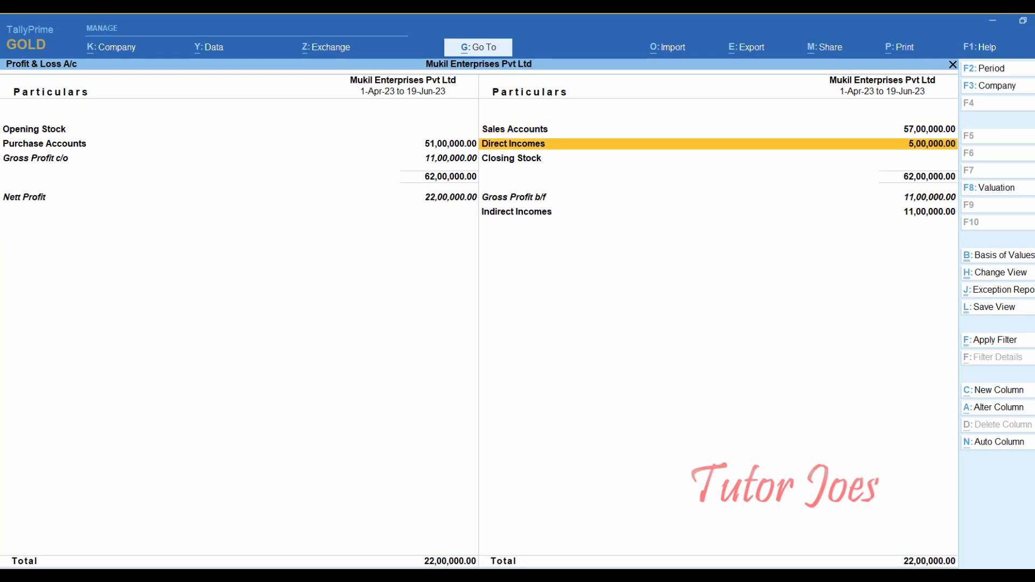
key(alt+F5)
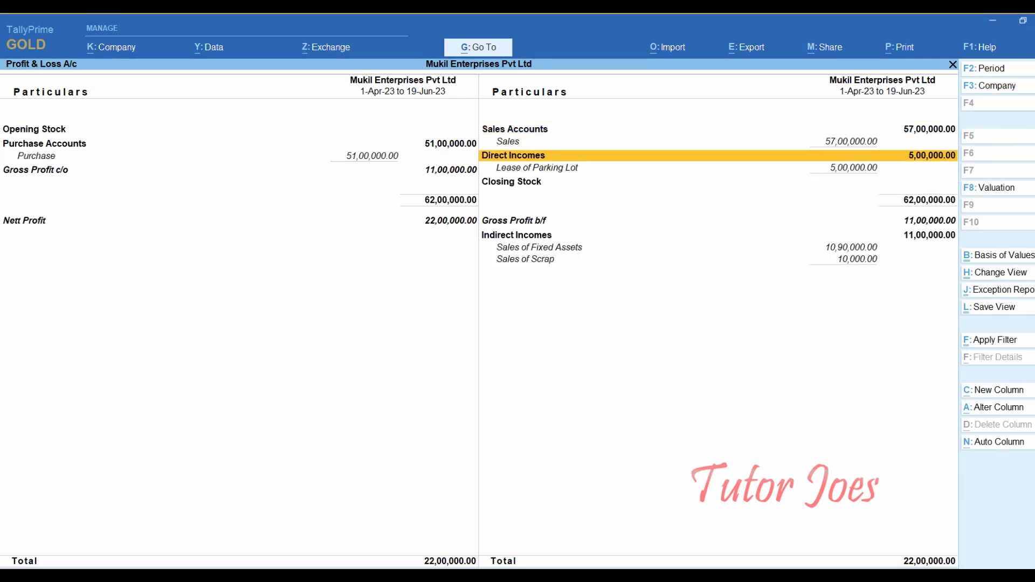
key(Down)
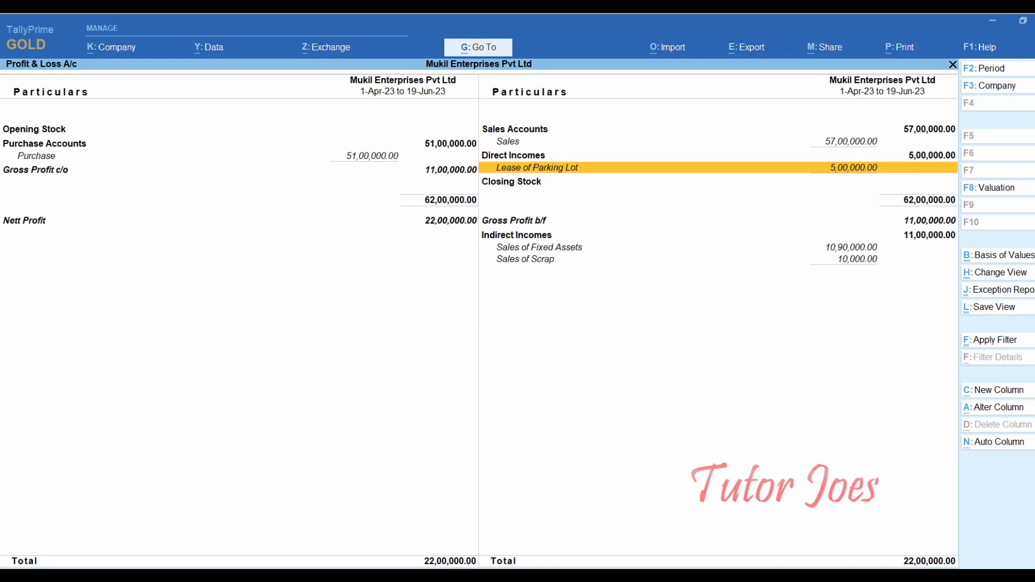
key(Escape)
key(Up)
key(Up)
key(Up)
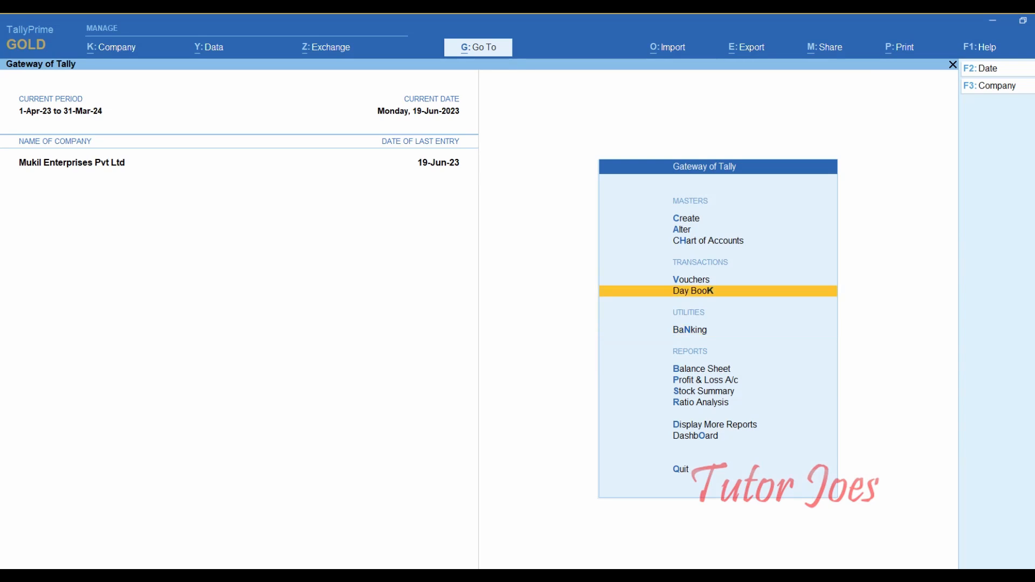
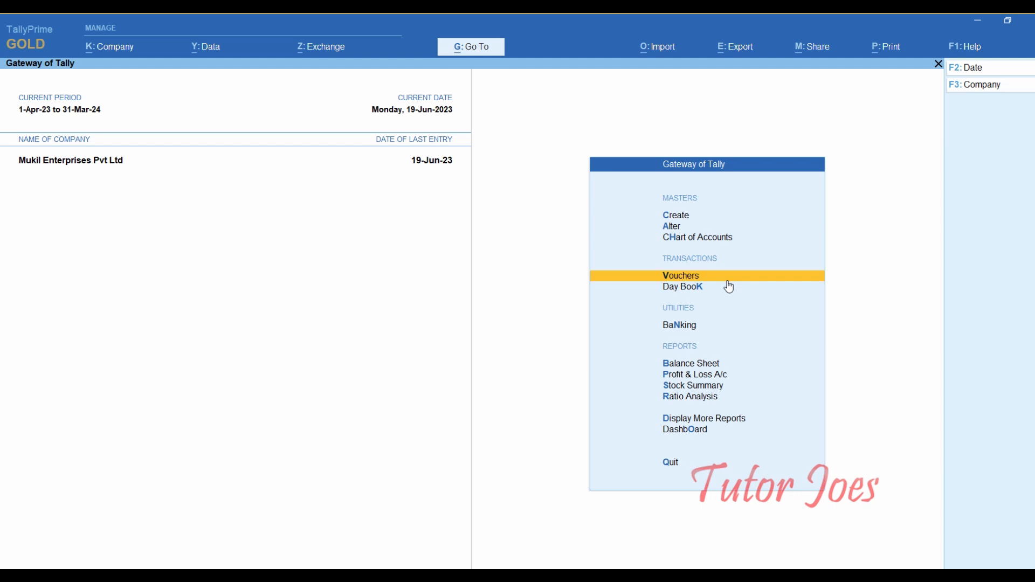
- Start a new ledger named Malar Industries under the Sundry Debtors group
key(Up)
key(Up)
key(Up)
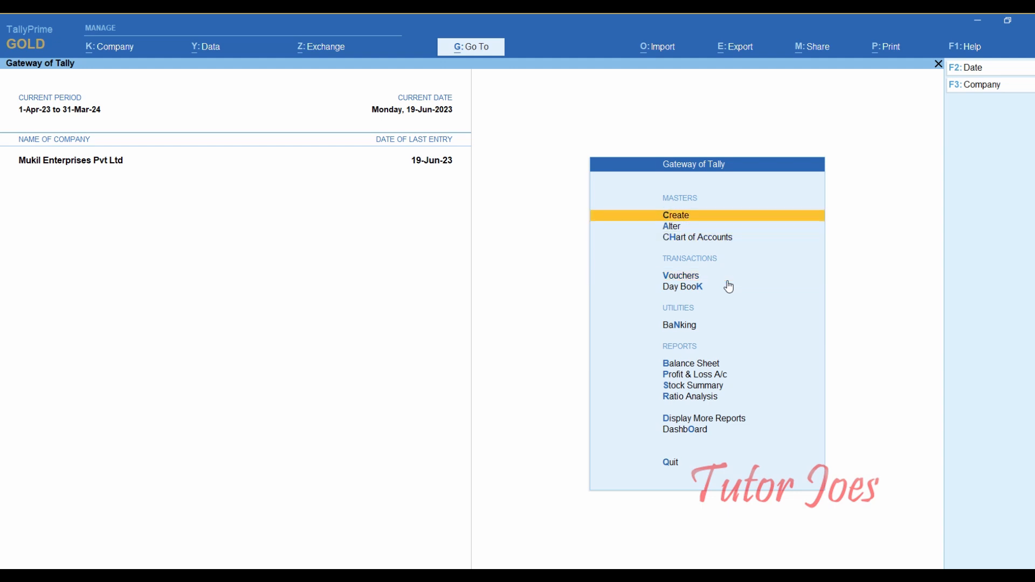
key(Return)
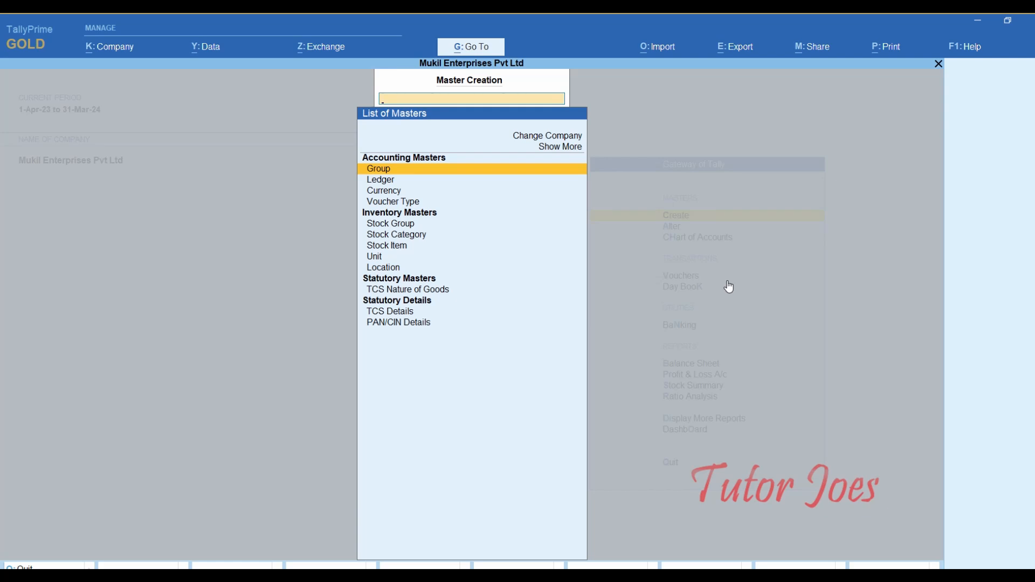
key(Down)
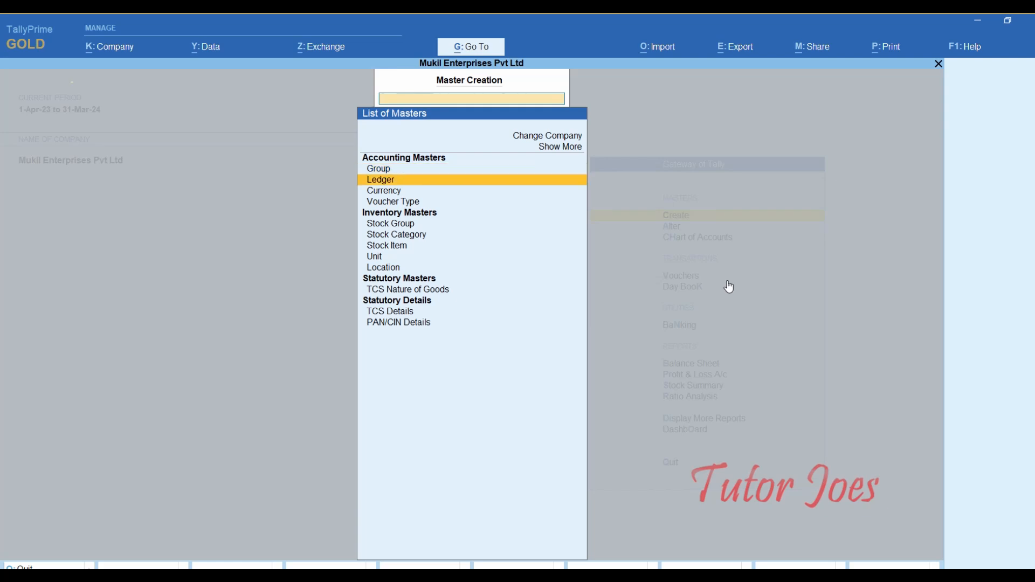
key(Return)
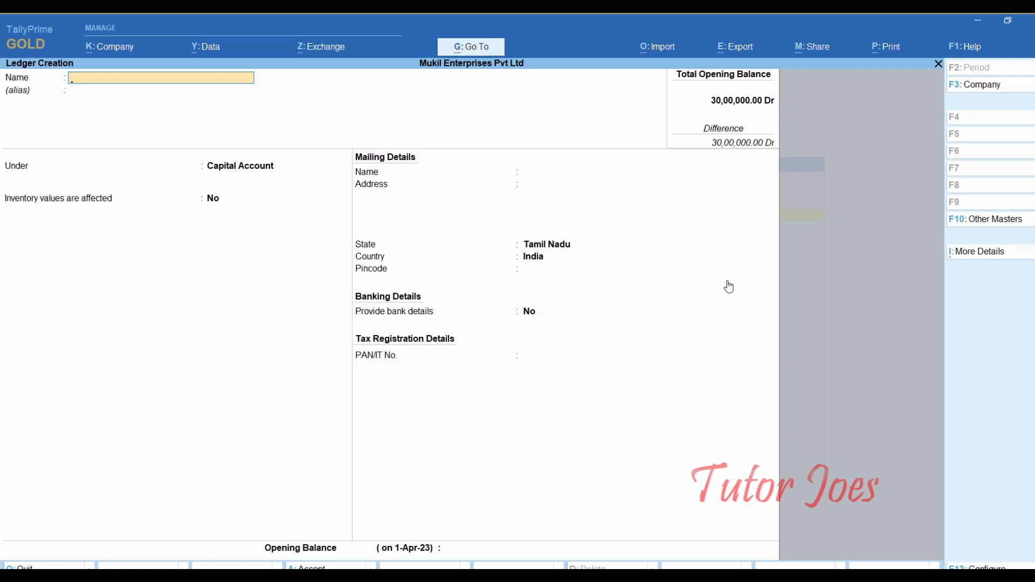
text(Malar Industries)
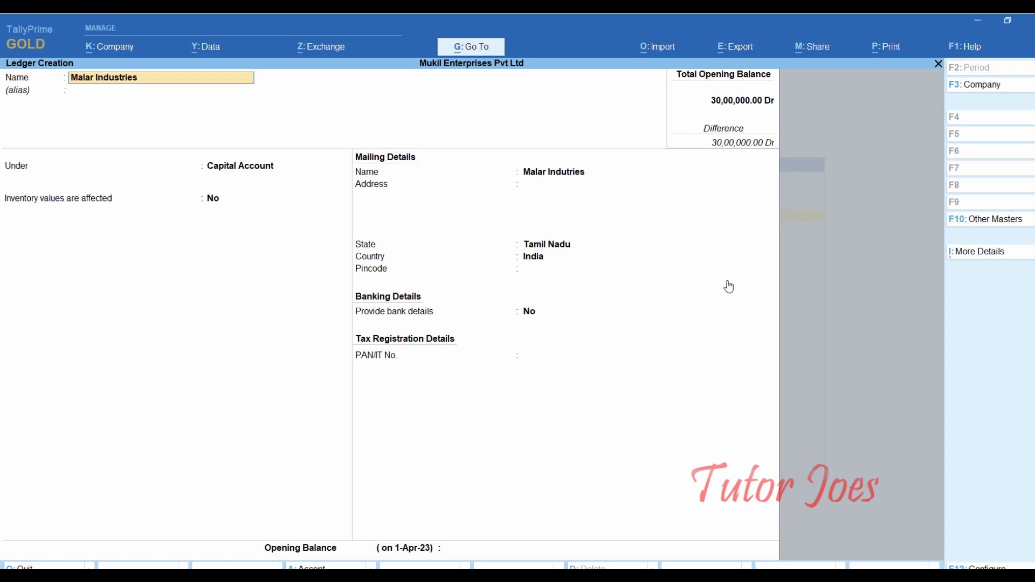
key(Return)
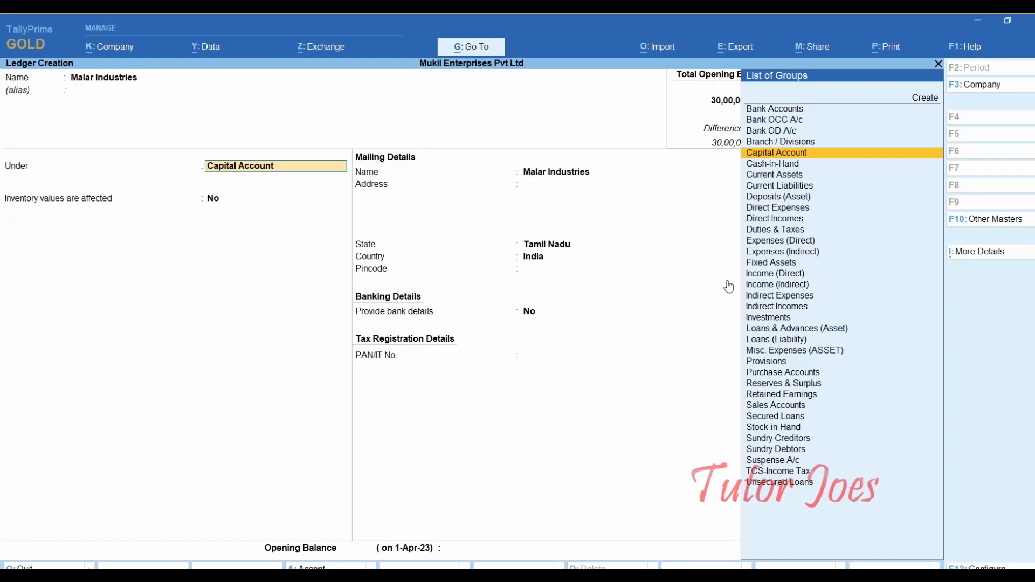
text(Su)
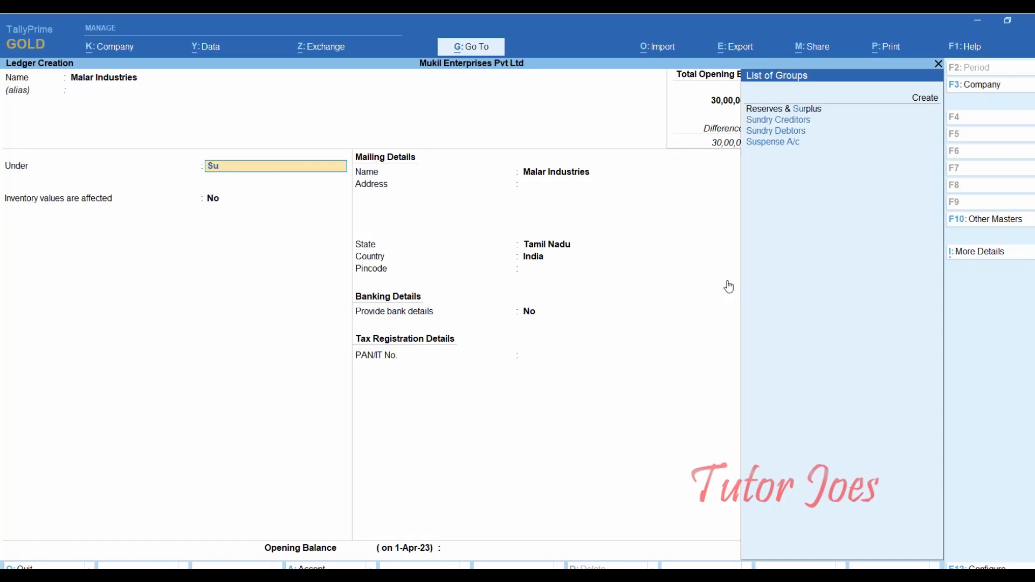
key(Down)
key(Down)
key(Down)
key(Up)
key(Return)
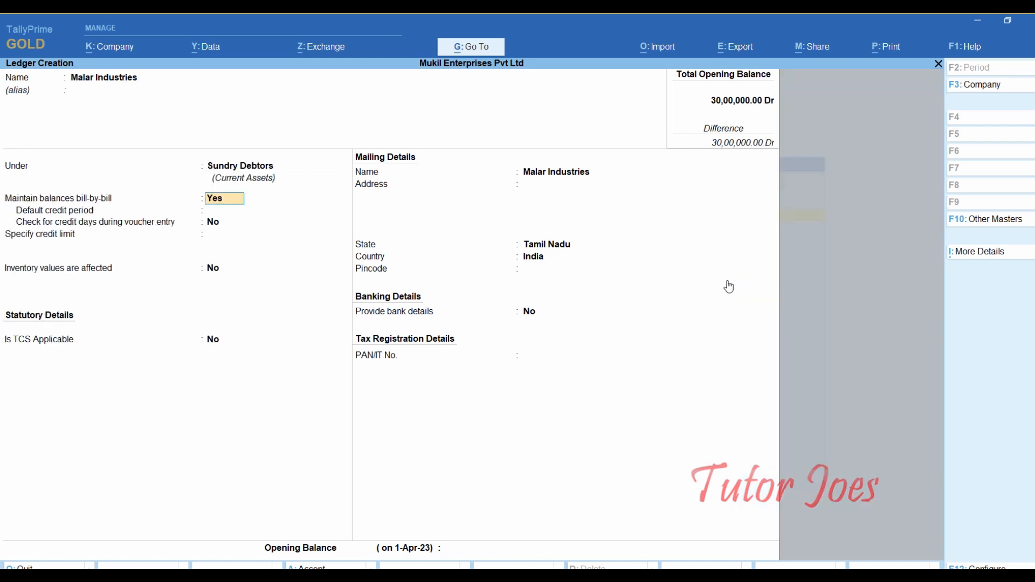
- Keep bill-by-bill on, leave credit period blank, and make TCS applicable as Company - Resident
key(Return)
text(0)
key(Return)
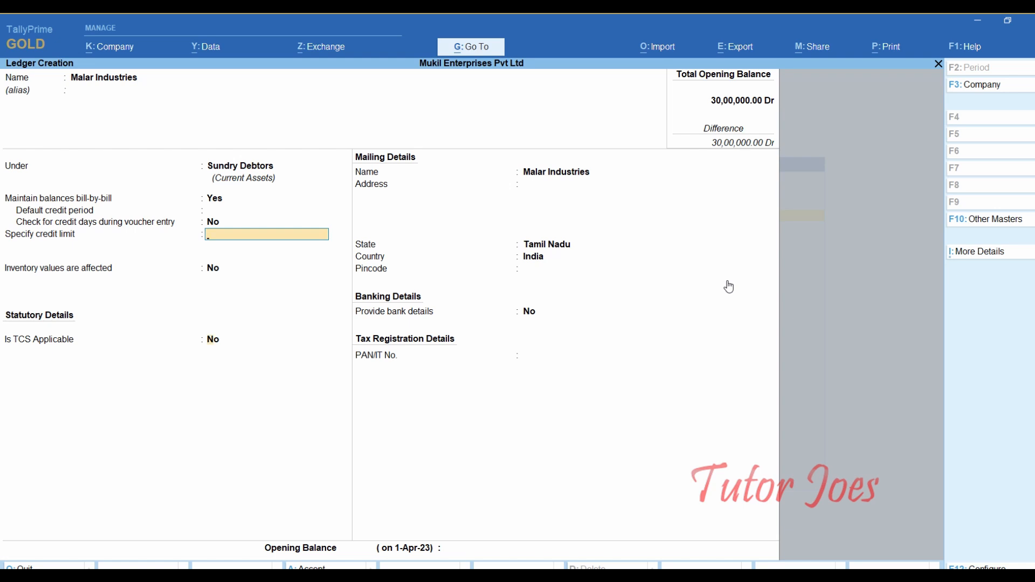
key(Return)
key(Return)
key(BackSpace)
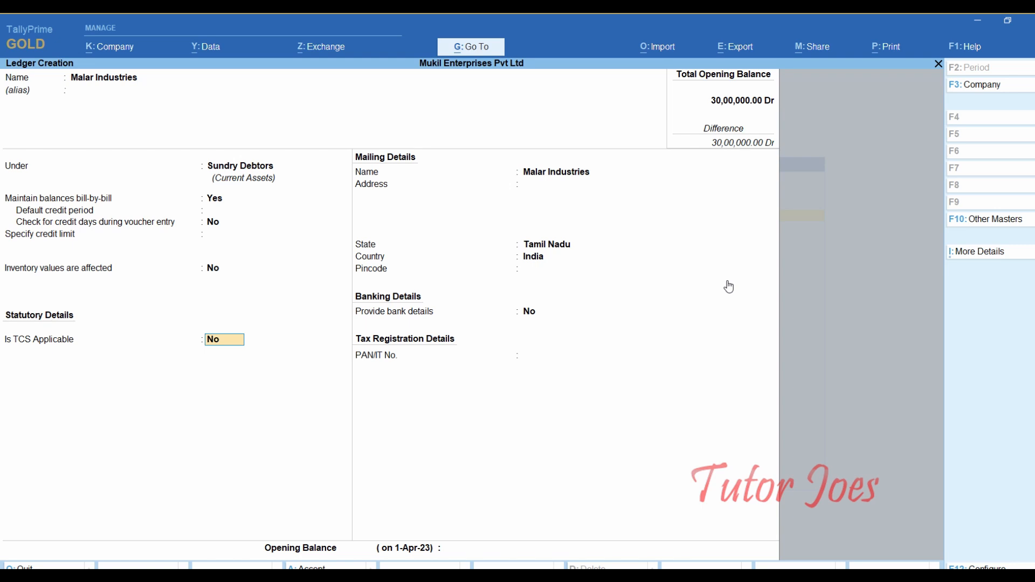
text(y)
key(Return)
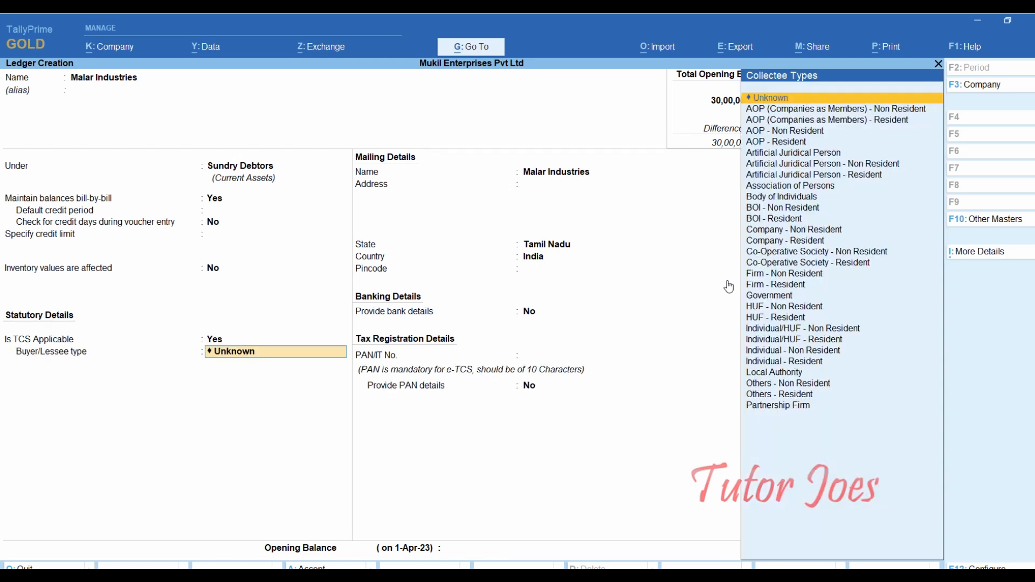
text(c)
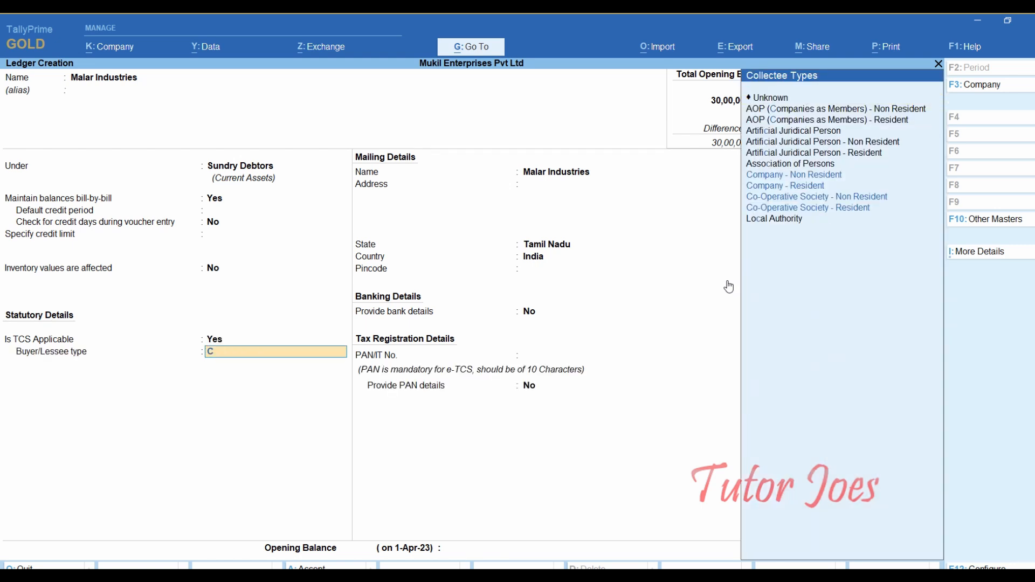
text(o)
key(Up)
key(Up)
key(Up)
key(Return)
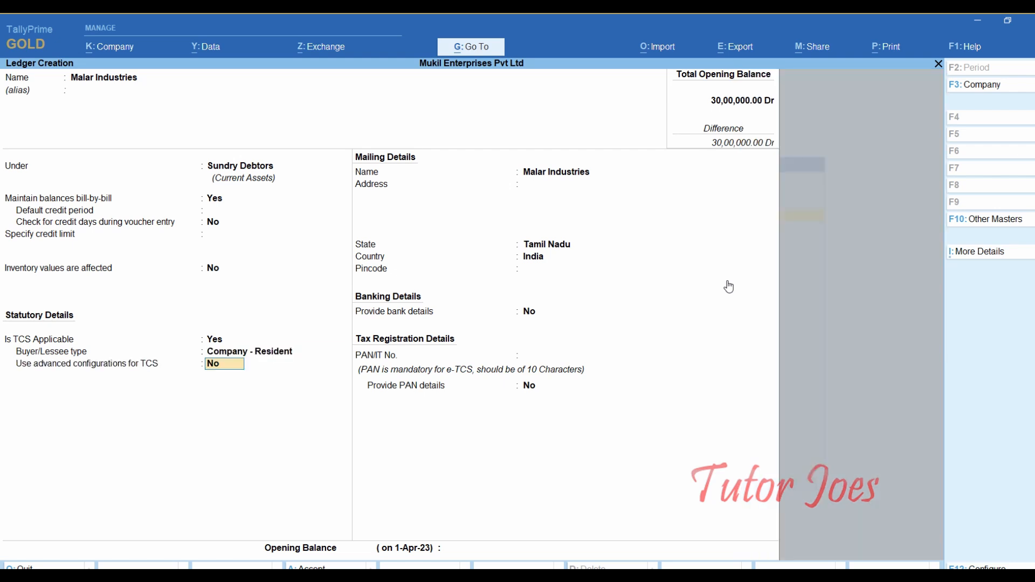
key(Return)
key(Return)
key(Return)
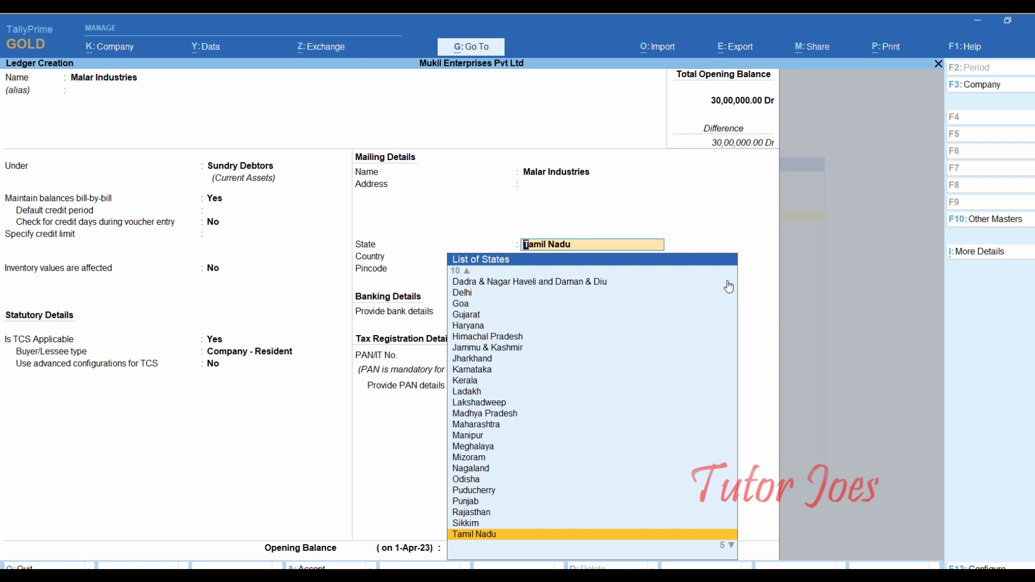
- Keep Tamil Nadu as the state, confirm the PAN, save the ledger and exit to the Gateway
key(Return)
key(Return)
key(Return)
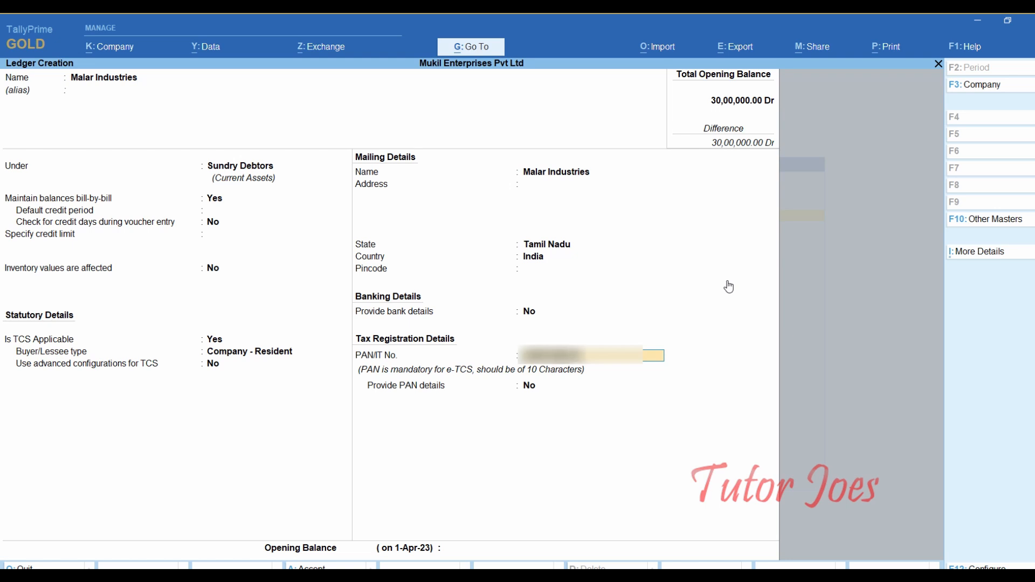
key(Return)
key(Return)
key(Return)
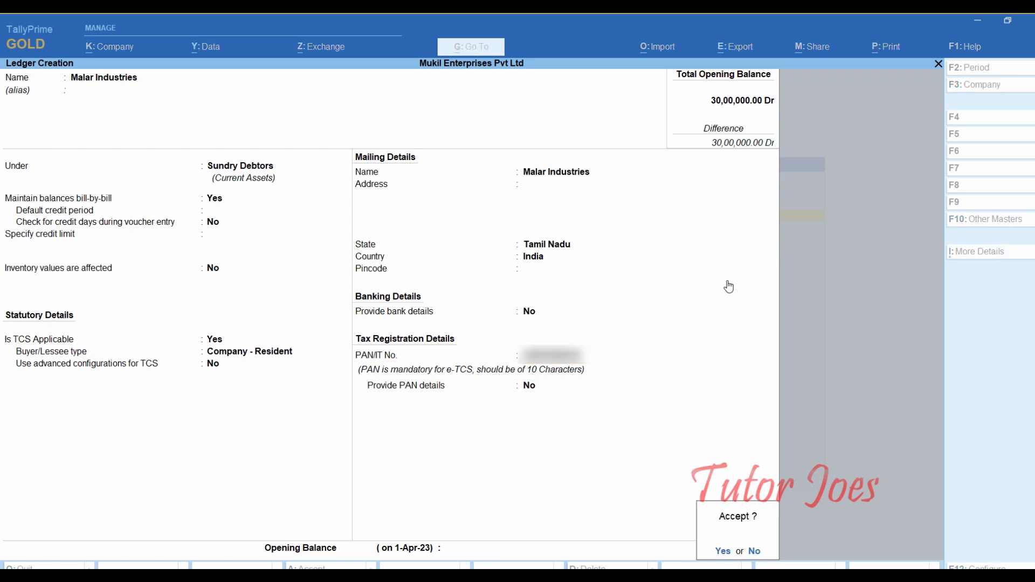
key(Return)
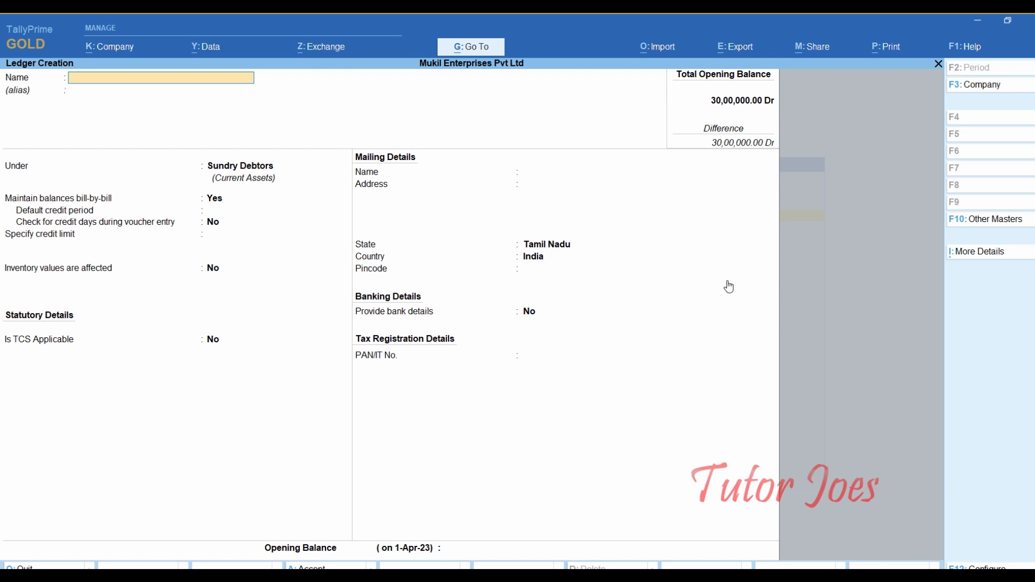
key(Escape)
key(Return)
- Open a Receipt voucher's date change and check the 20 June advance entry in the Word question
key(Escape)
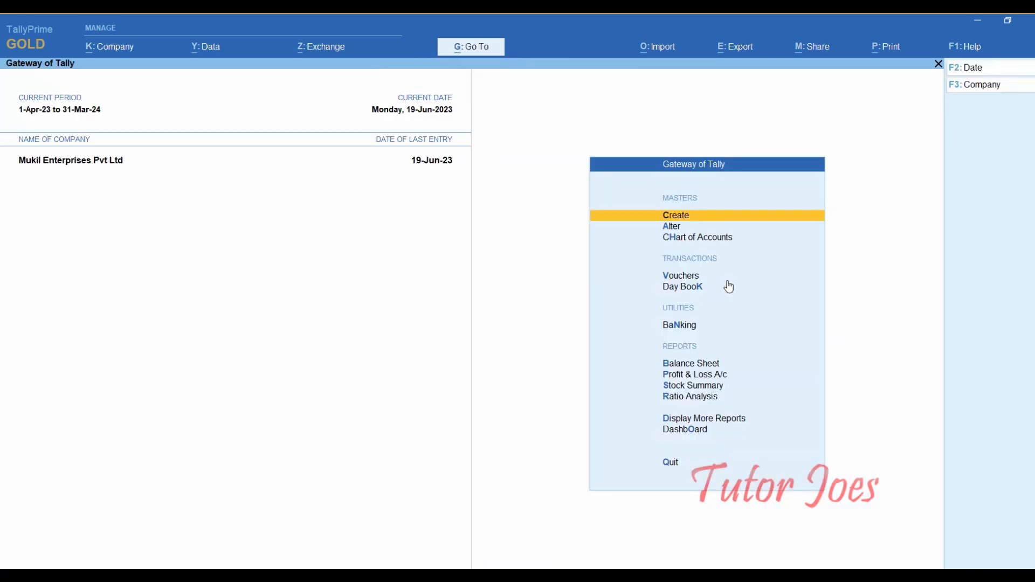
key(Down)
key(Down)
key(Down)
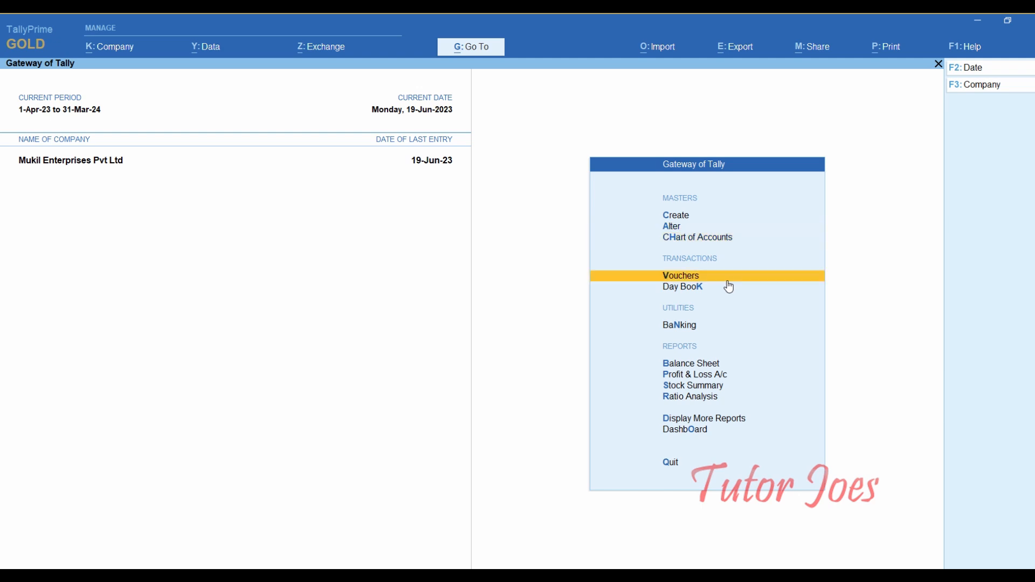
key(Return)
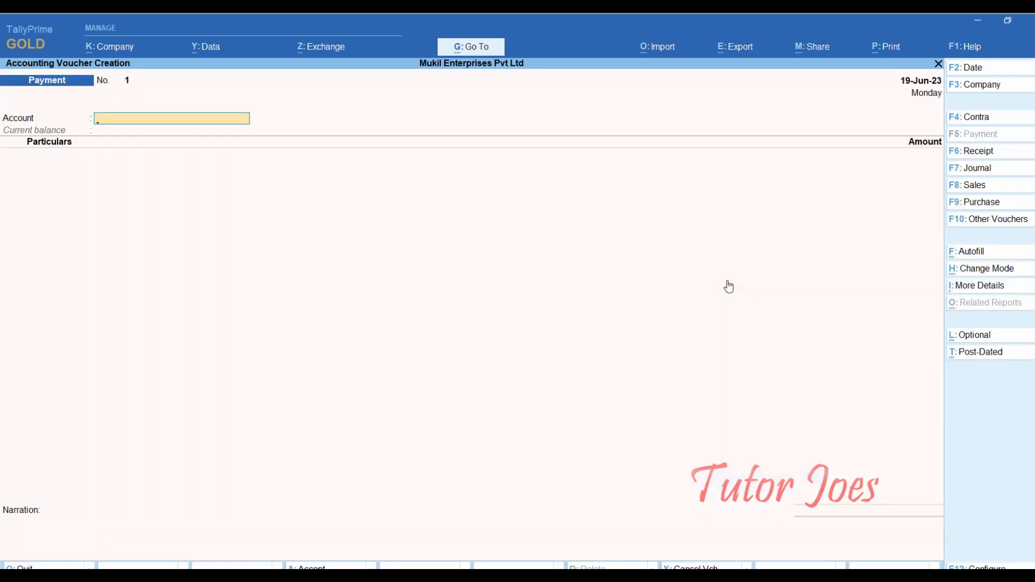
key(F6)
key(F2)
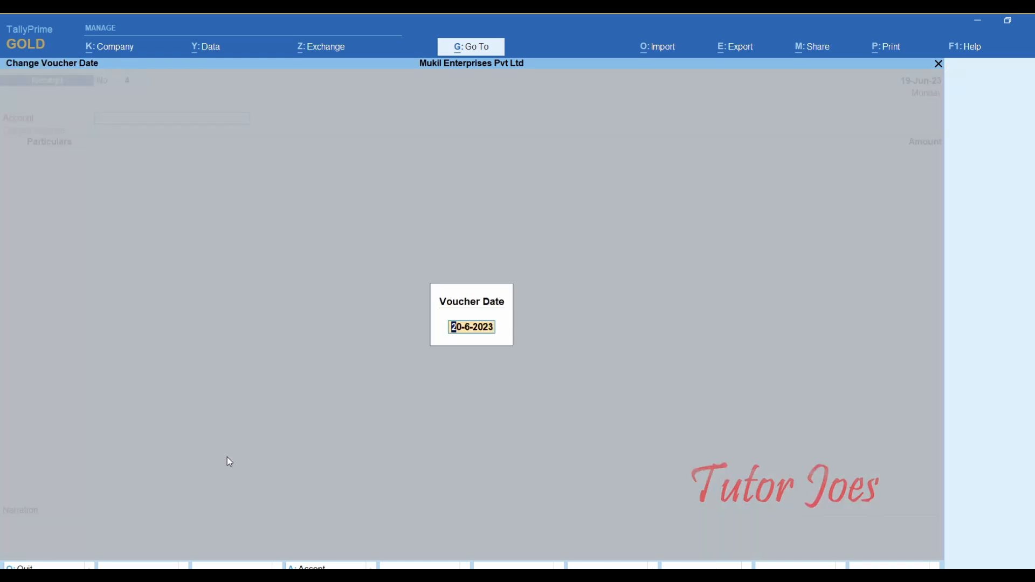
key(alt+Tab)
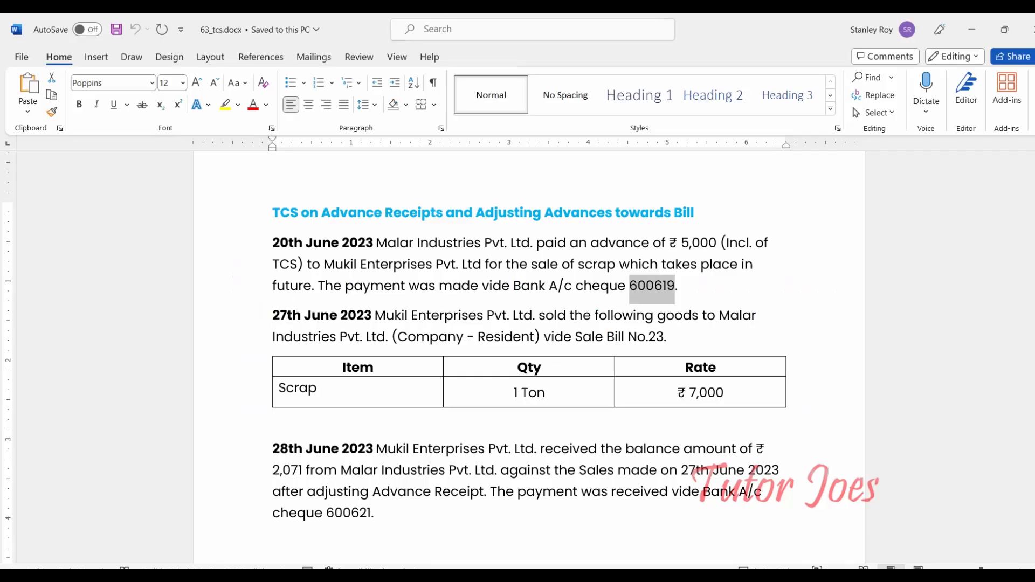
- Enter 20-6-2023 as the receipt date and select Indian Bank as the receiving account
key(alt+Tab)
text(20-)
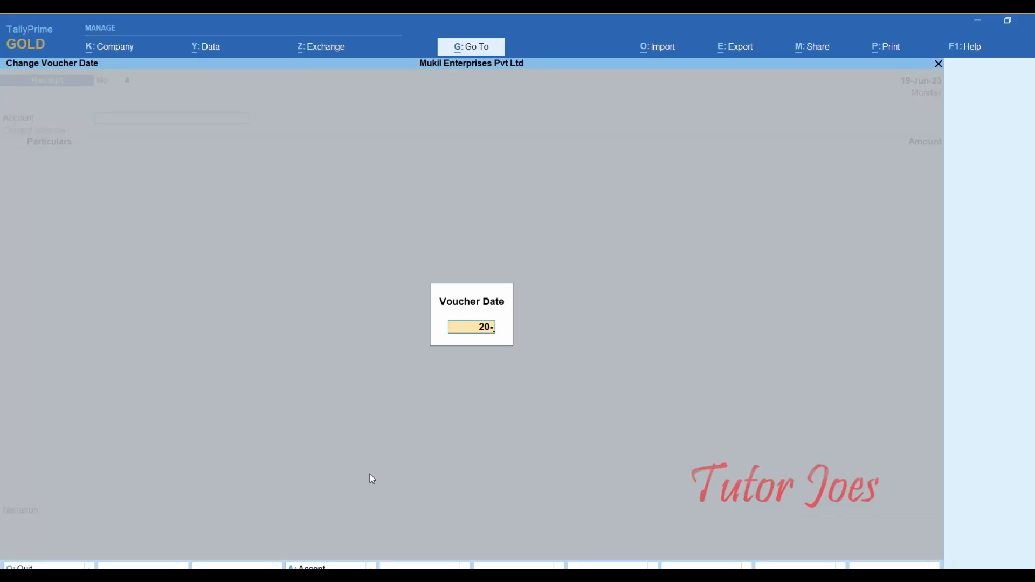
key(Return)
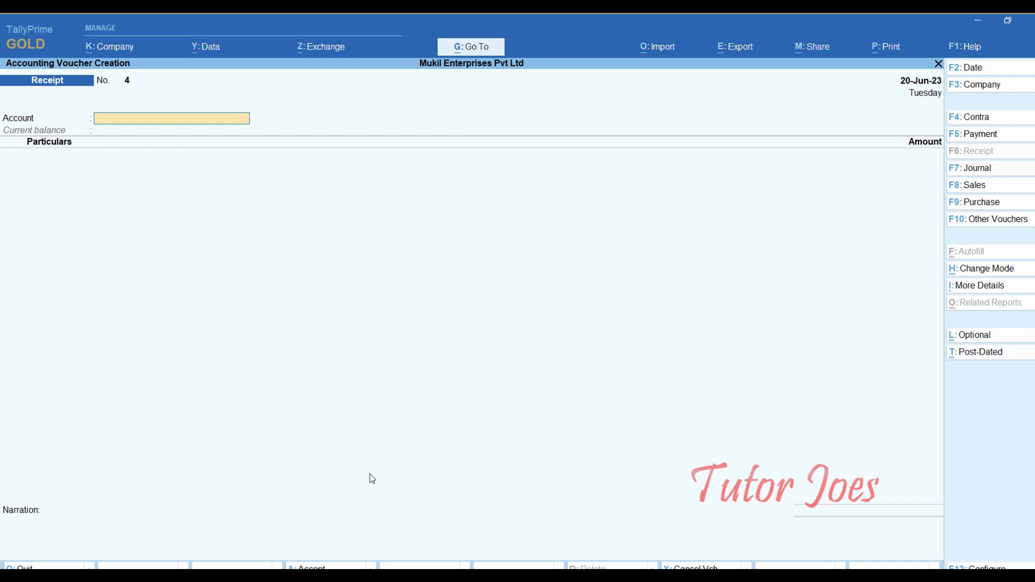
text(In)
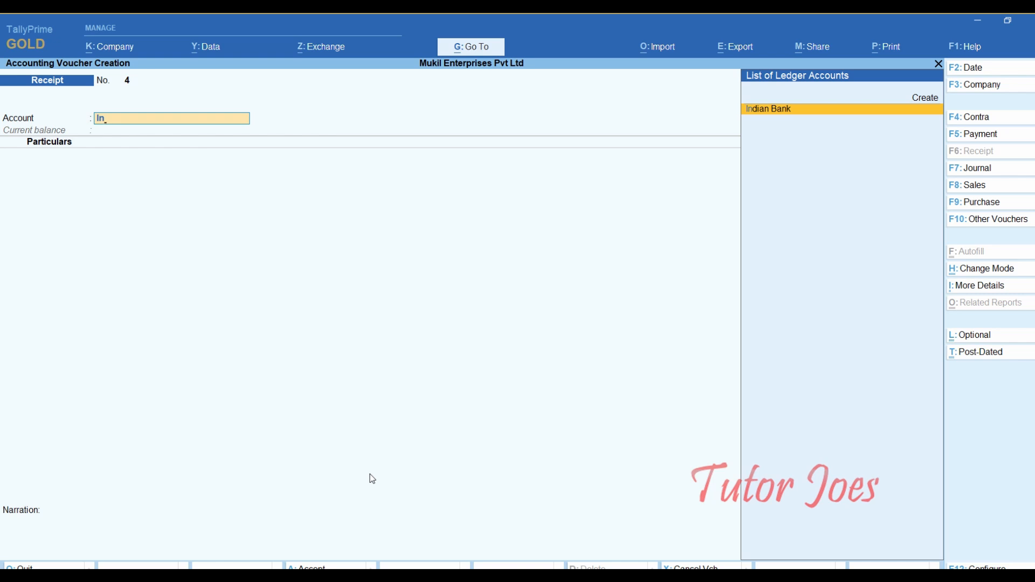
key(Return)
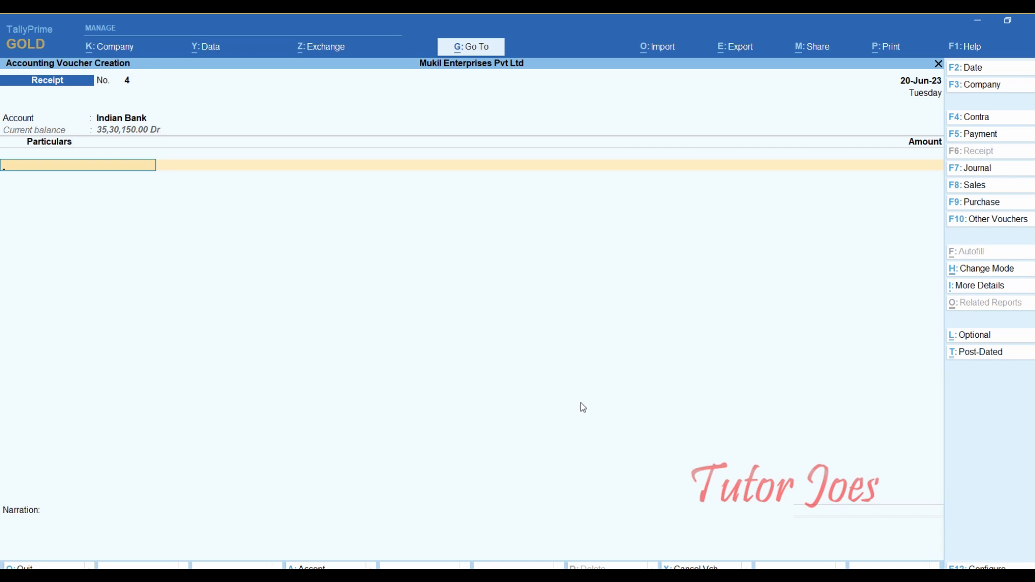
- Credit Malar Industries with a new Advance reference Ad01 of 4,950.00 Cr
text(Ma)
key(Return)
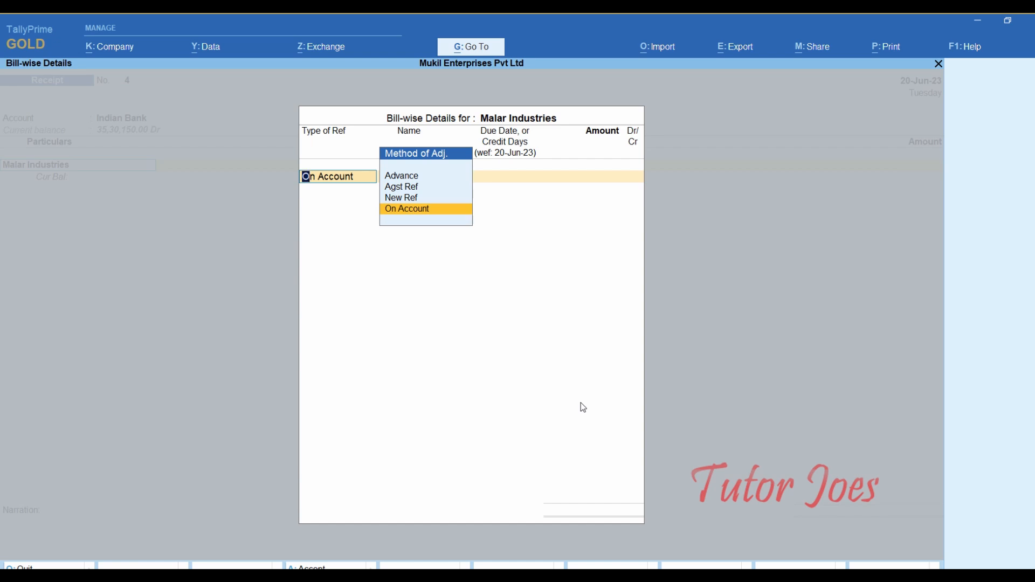
key(Up)
key(Up)
key(Up)
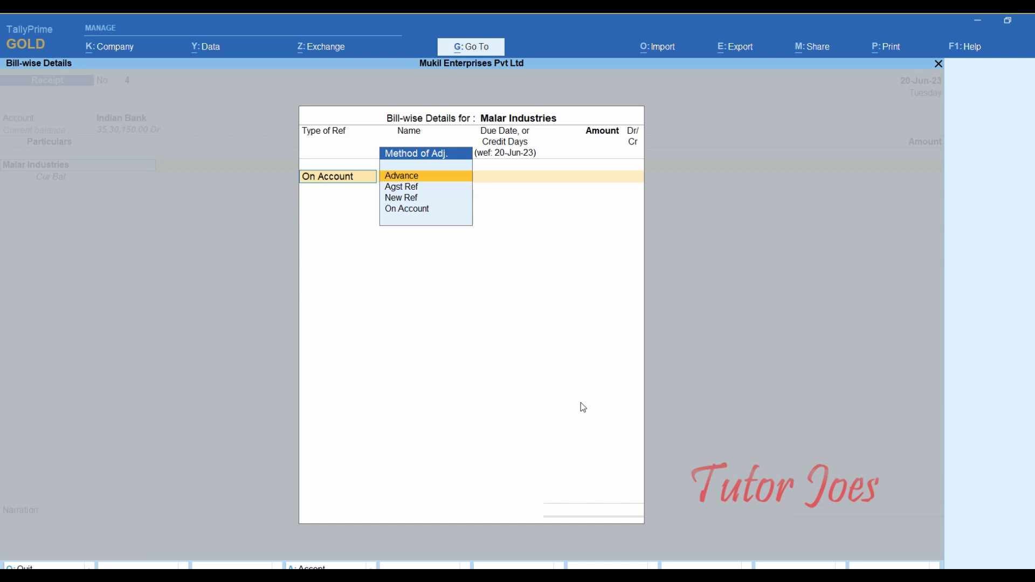
key(Return)
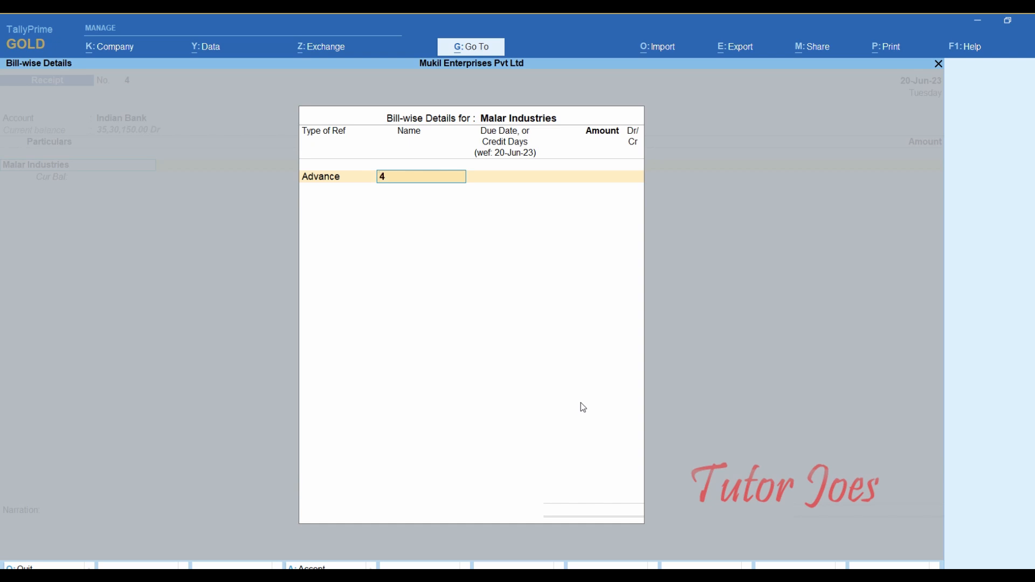
text(Ad01)
key(Return)
key(Return)
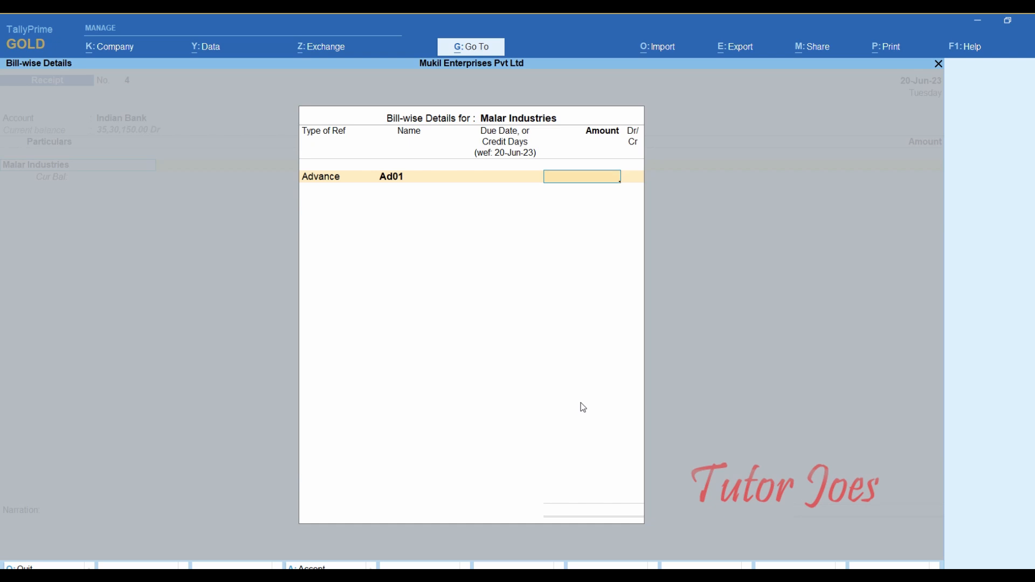
text(4950)
key(Return)
key(Return)
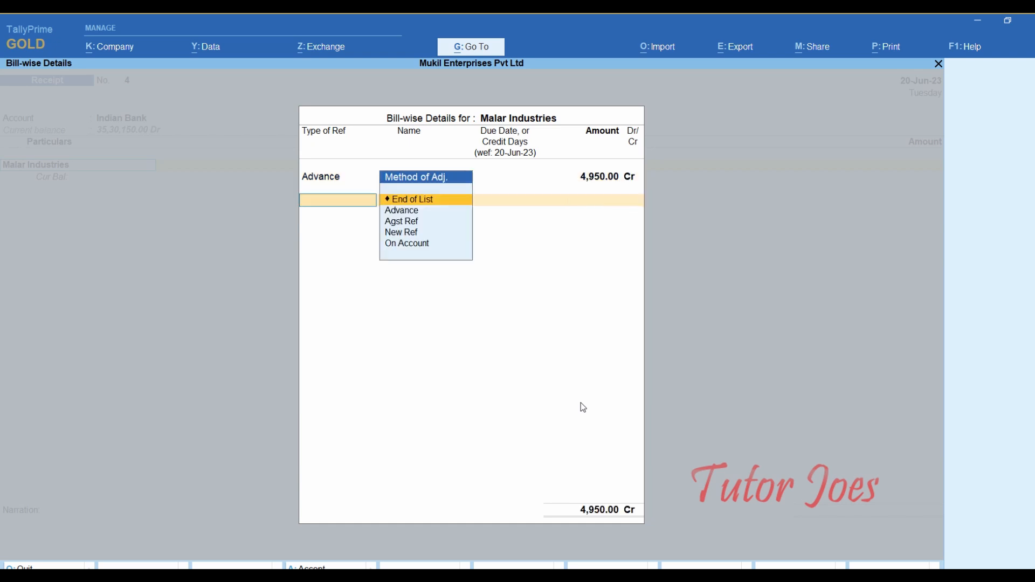
key(Return)
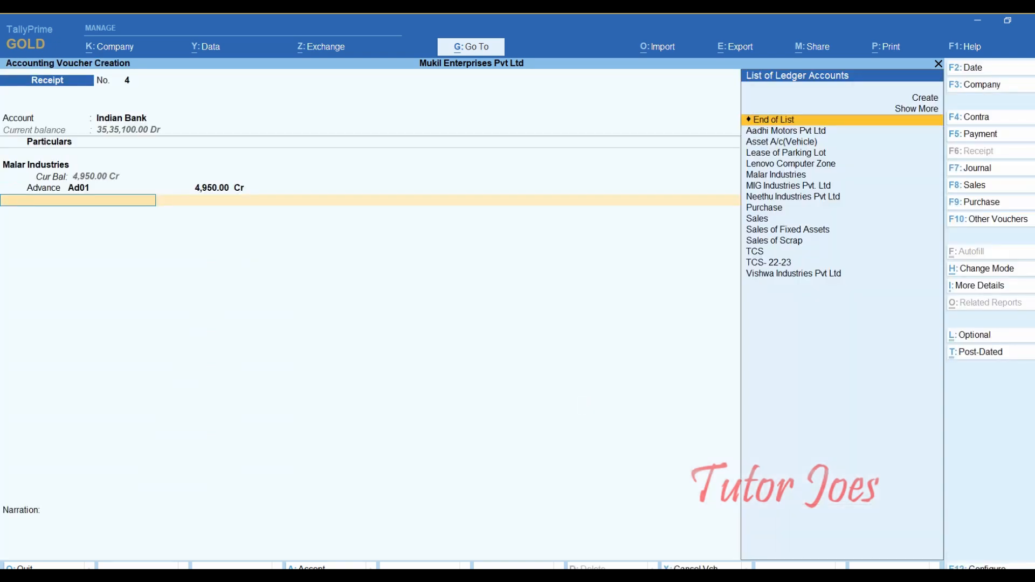
- Add the TCS ledger with nature Sales of Scrap, 4,950.00 assessable value and 50.00 tax
text(T)
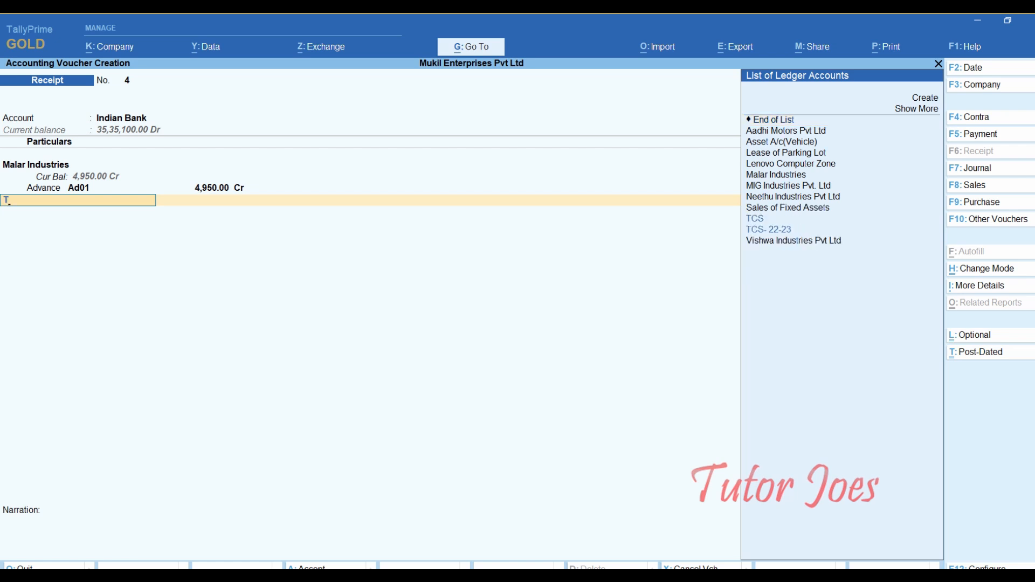
text(cs)
key(Down)
key(Up)
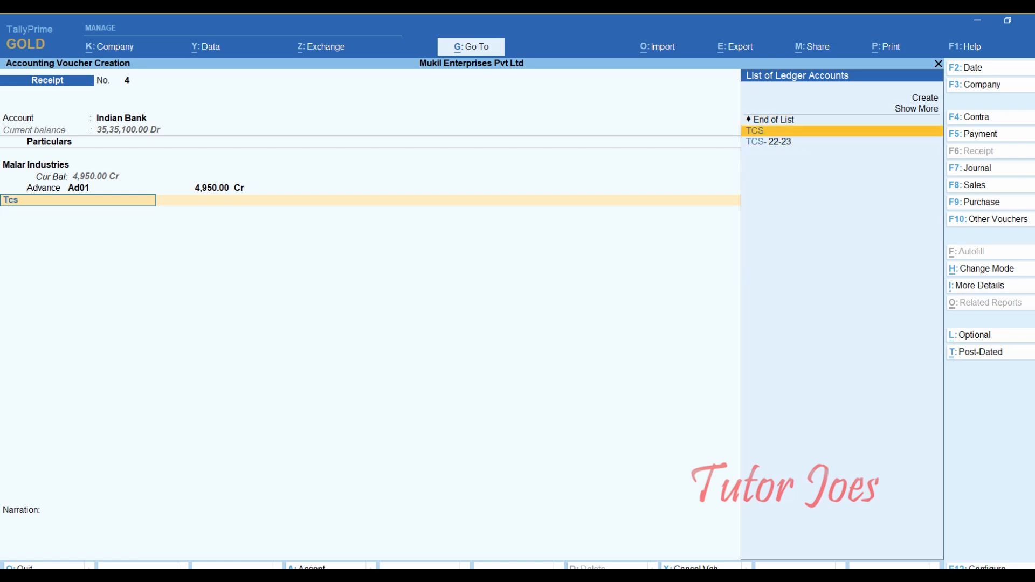
key(Return)
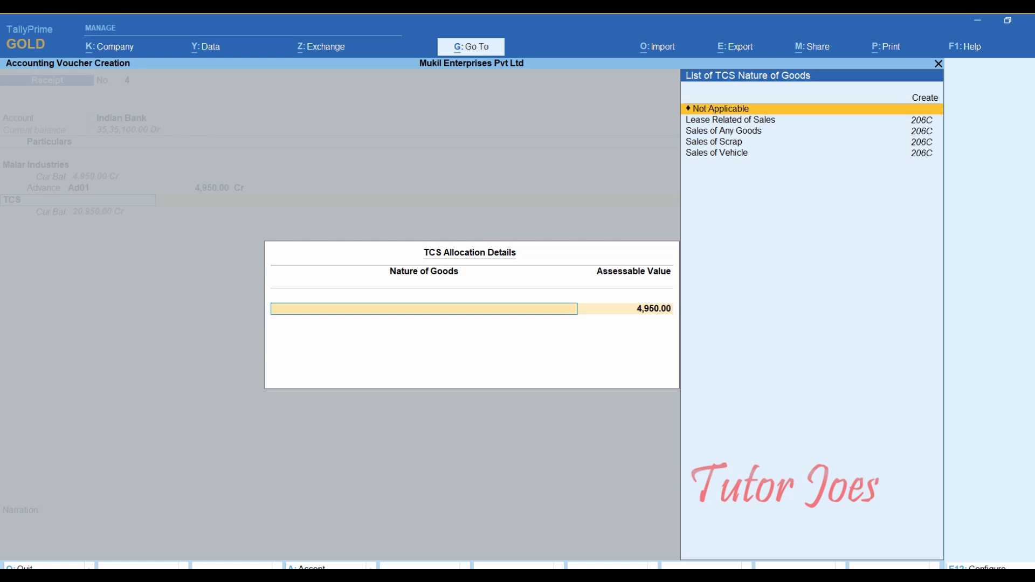
click(686, 144)
key(Return)
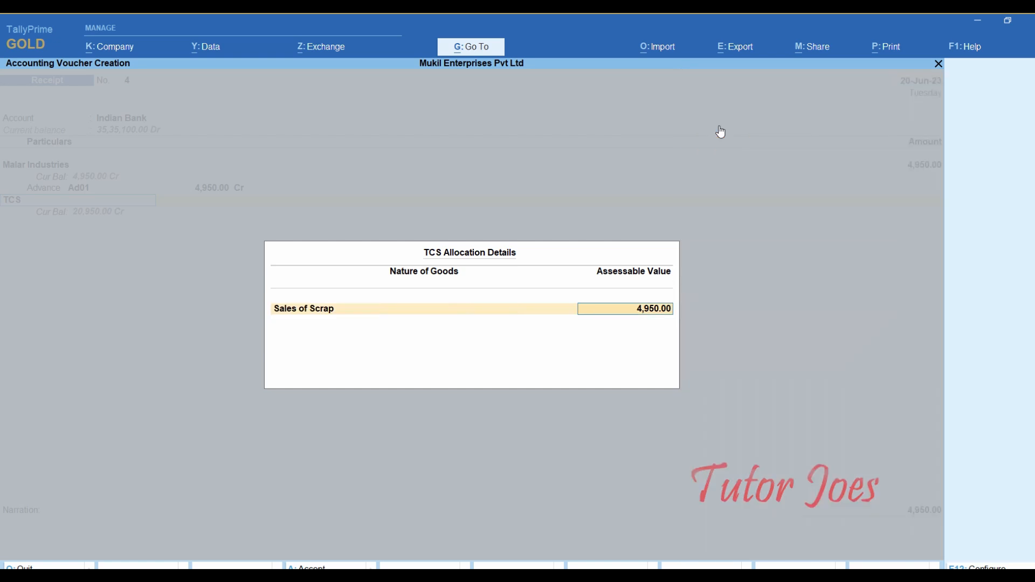
key(Return)
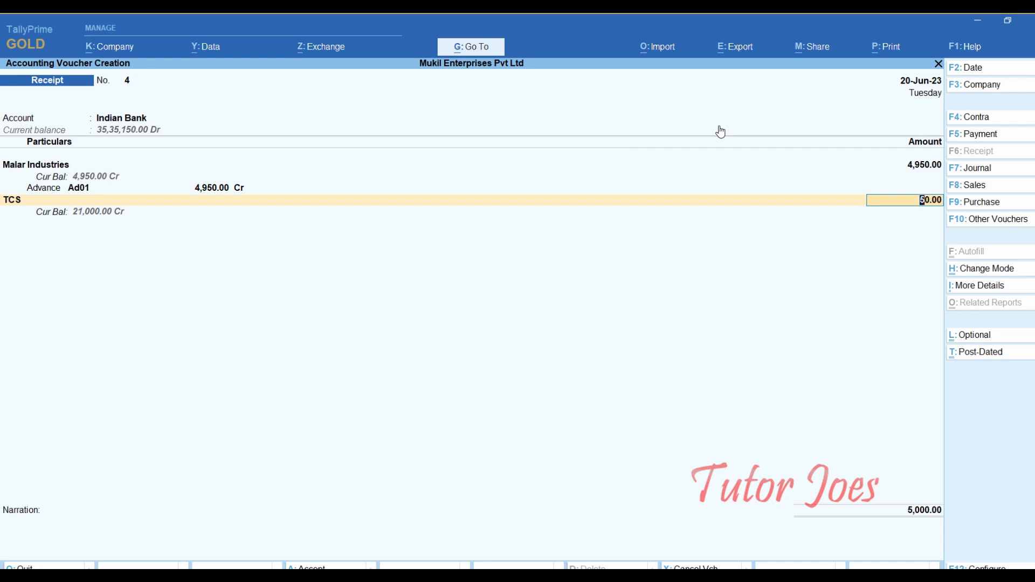
key(Return)
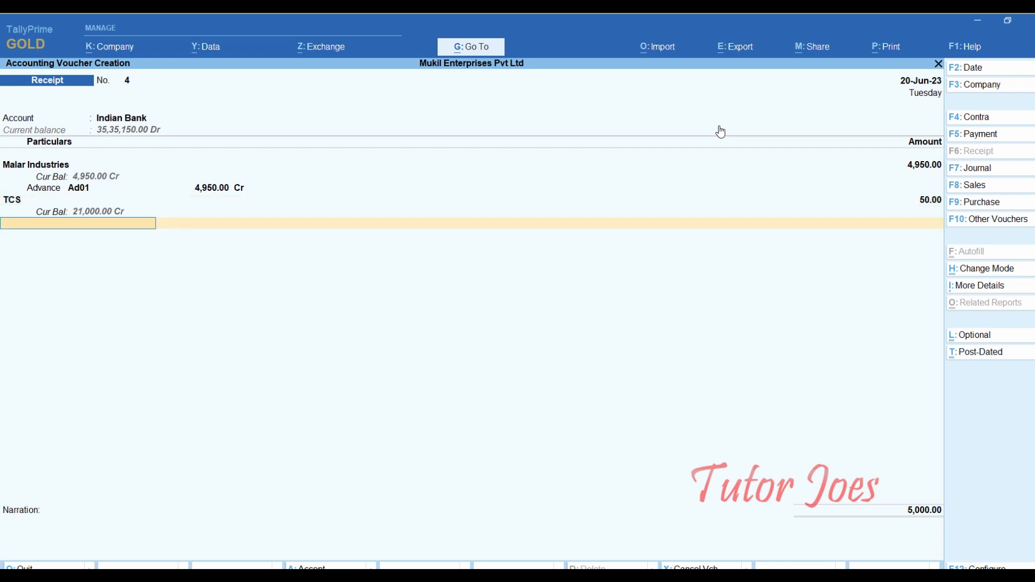
key(Return)
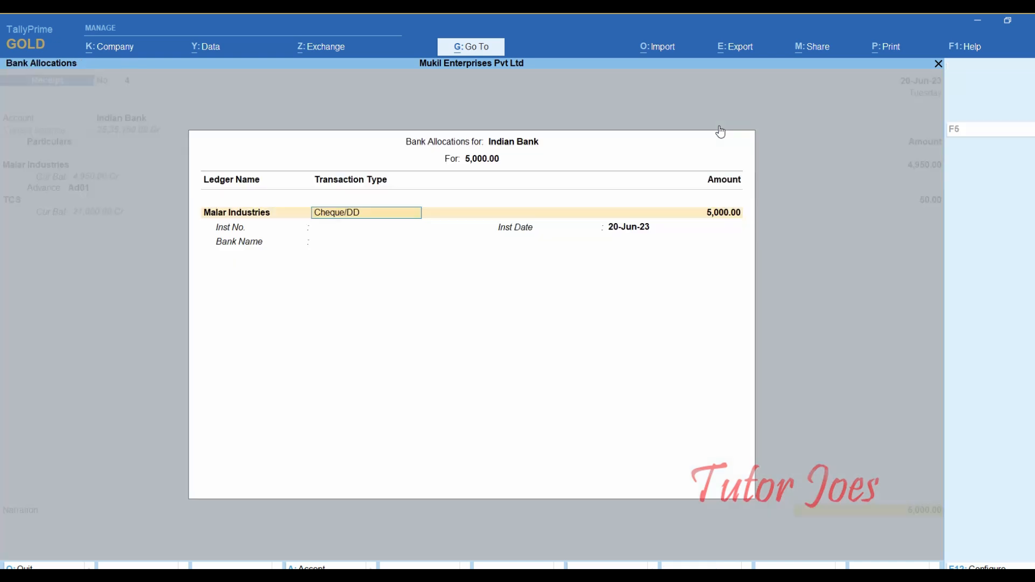
- Record cheque 600619 dated 20-Jun-23 from Canara Bank, leaving the narration blank
key(Return)
key(Return)
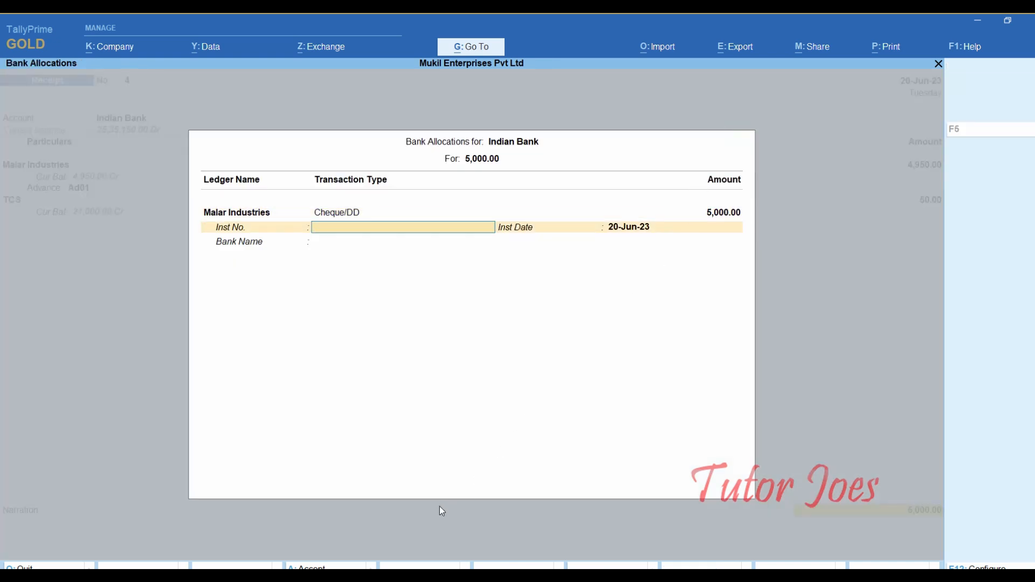
key(alt+Tab)
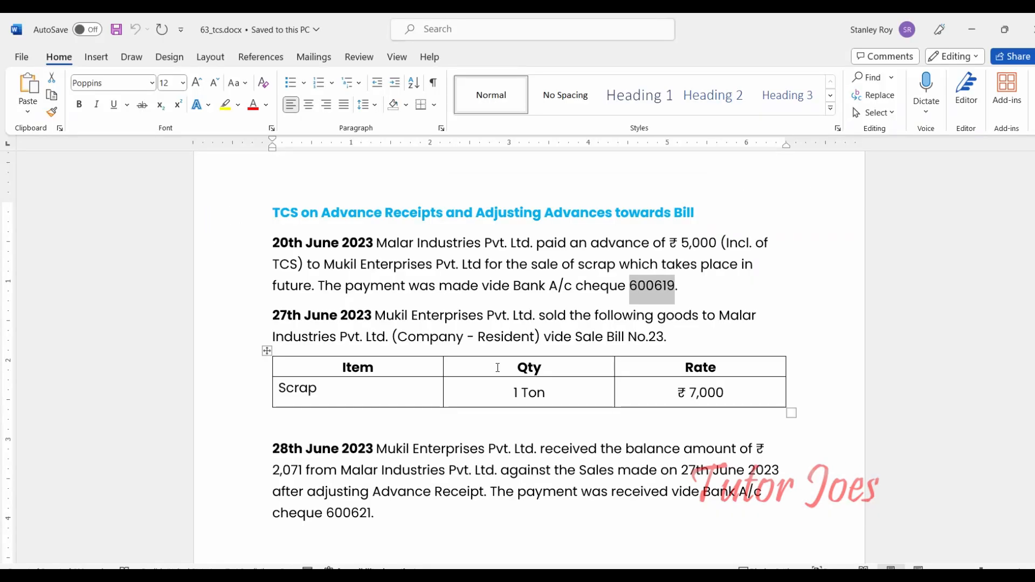
key(ctrl+c)
key(alt+Tab)
key(ctrl+v)
key(Return)
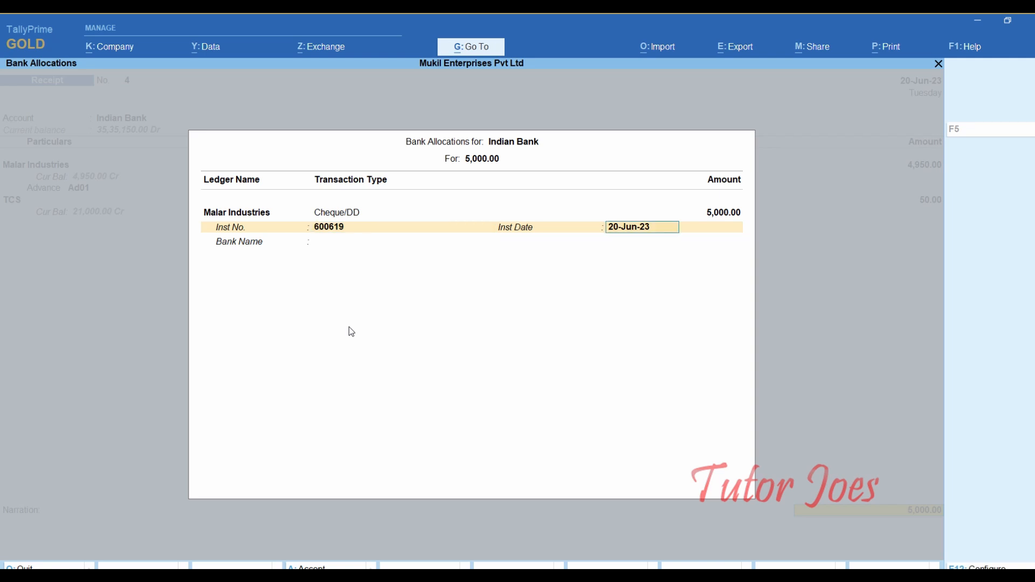
key(Return)
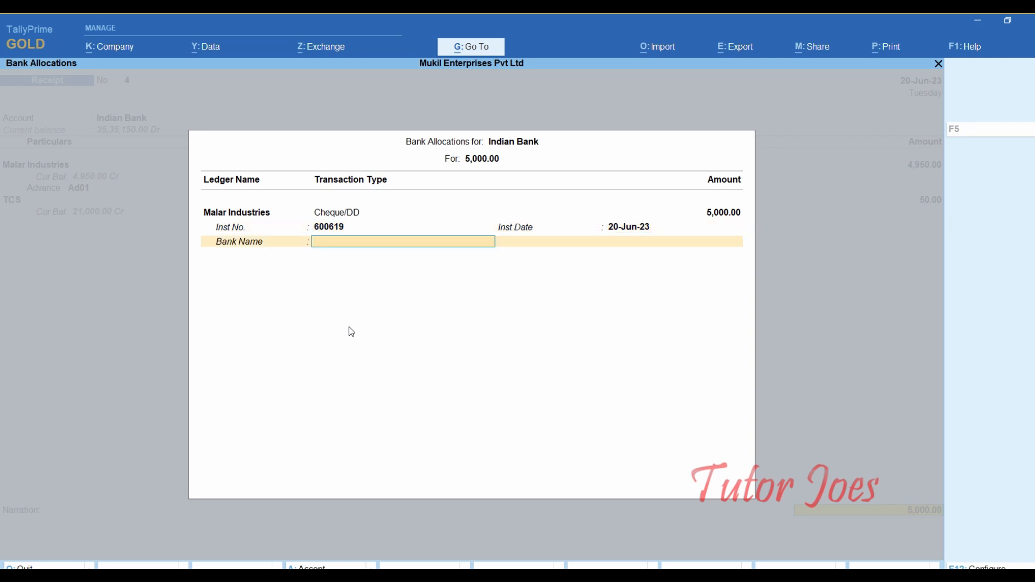
text(Can)
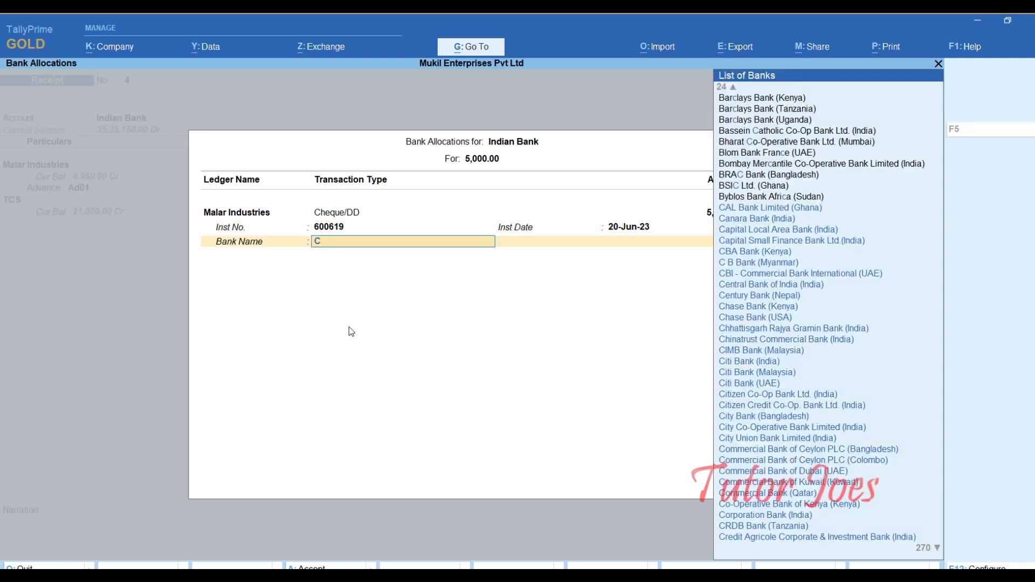
key(Return)
key(Return)
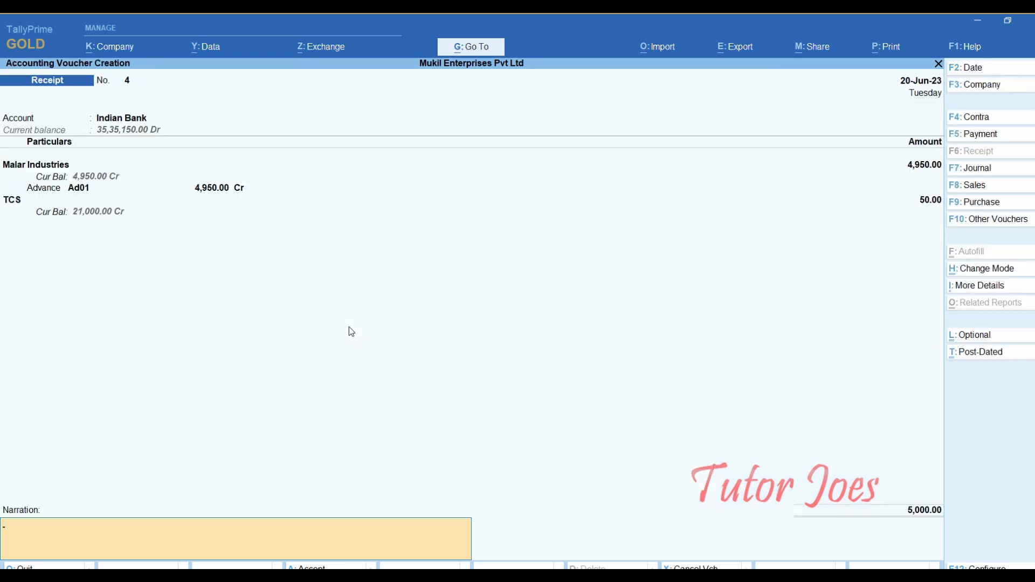
key(Return)
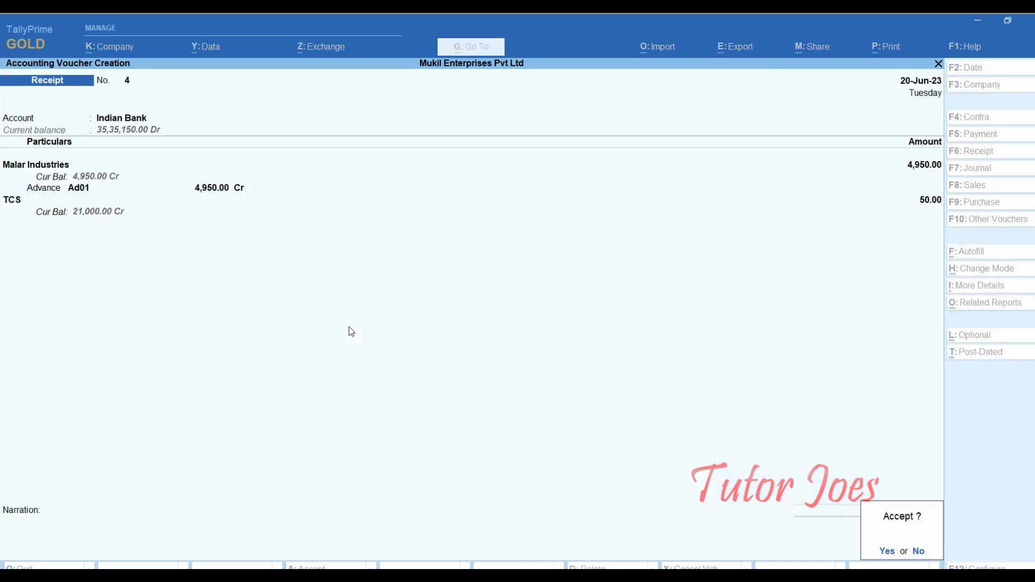
- Save the Malar Industries receipt, review the next transaction in Word, and switch to a Sales voucher
key(Return)
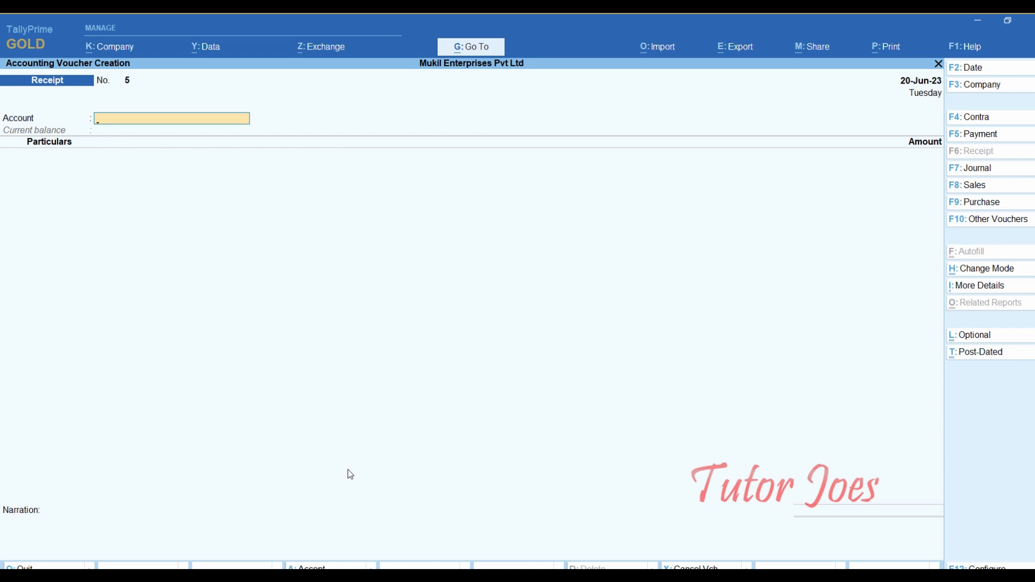
key(alt+Tab)
scroll(393, 361, down, 1)
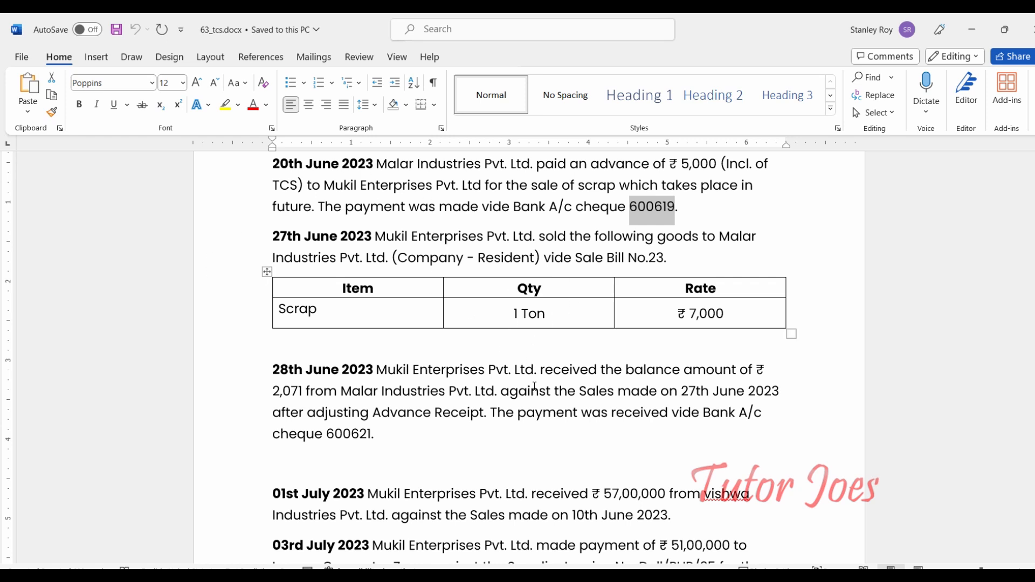
key(alt+Tab)
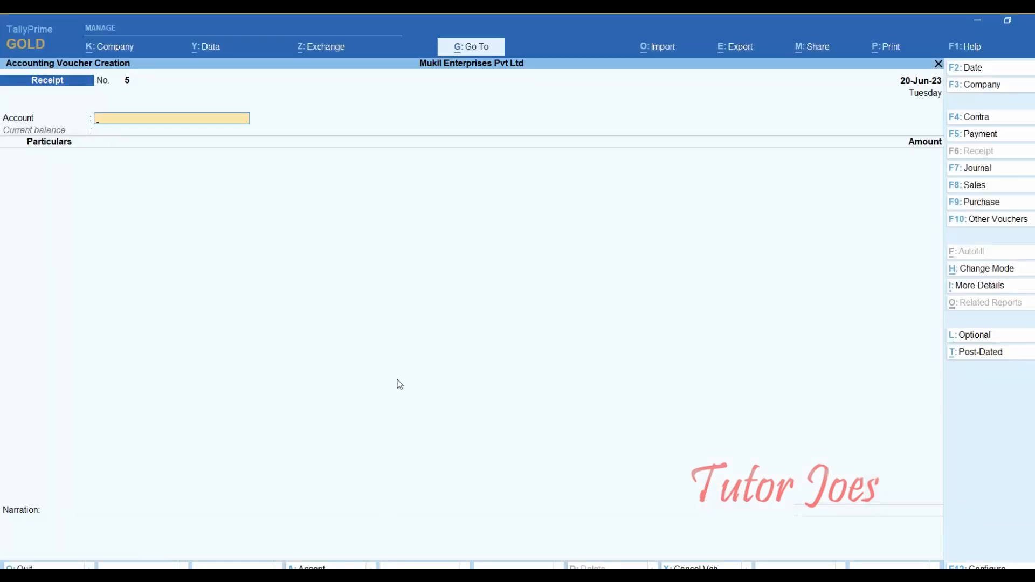
key(F8)
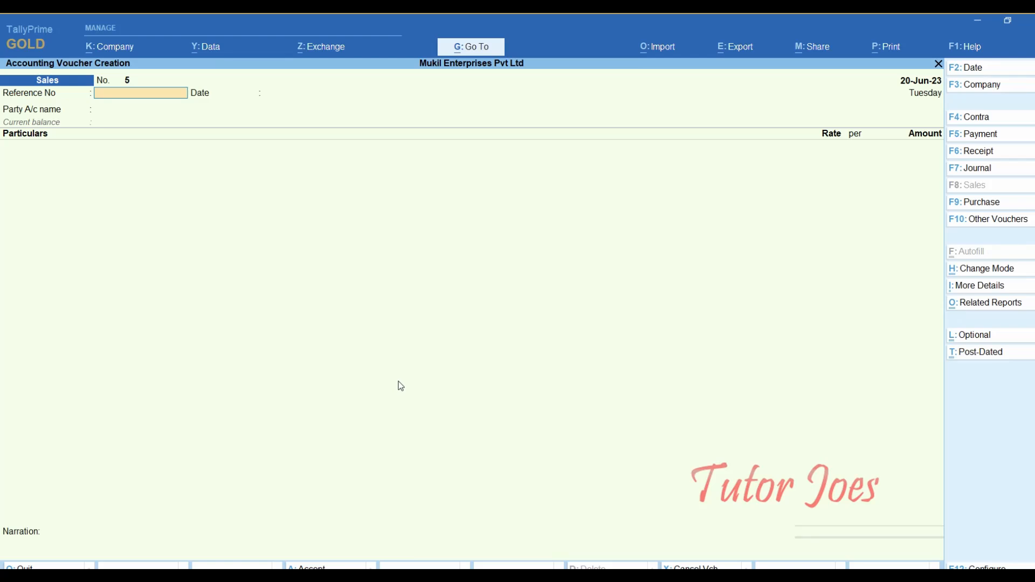
- Date the sales voucher 27-Jun-23 after checking the sale date in Word
key(F2)
key(alt+Tab)
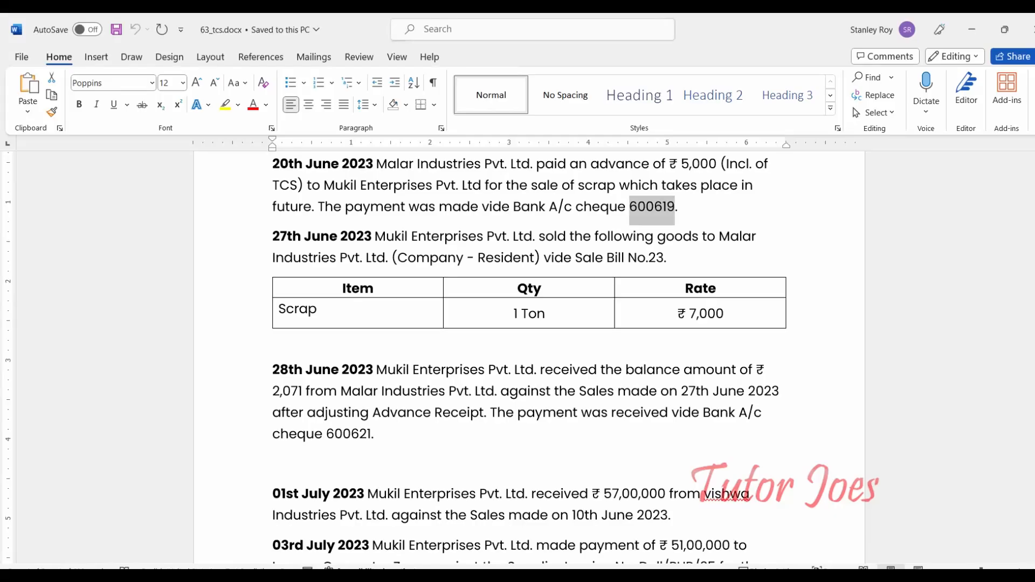
key(alt+Tab)
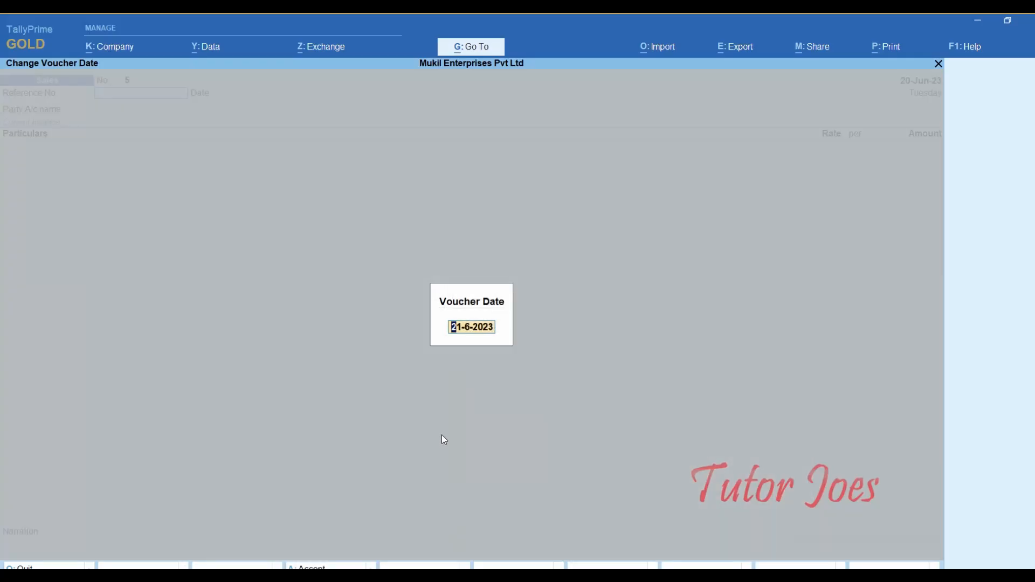
text(27-6)
key(Return)
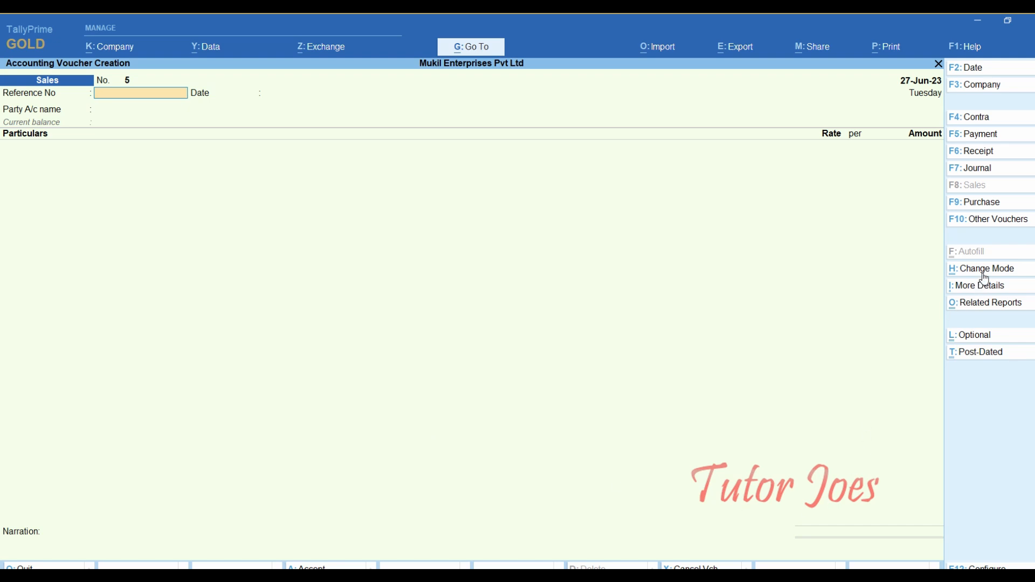
- Switch the voucher to Item Invoice mode and enter reference number 23
click(966, 275)
key(Up)
key(Return)
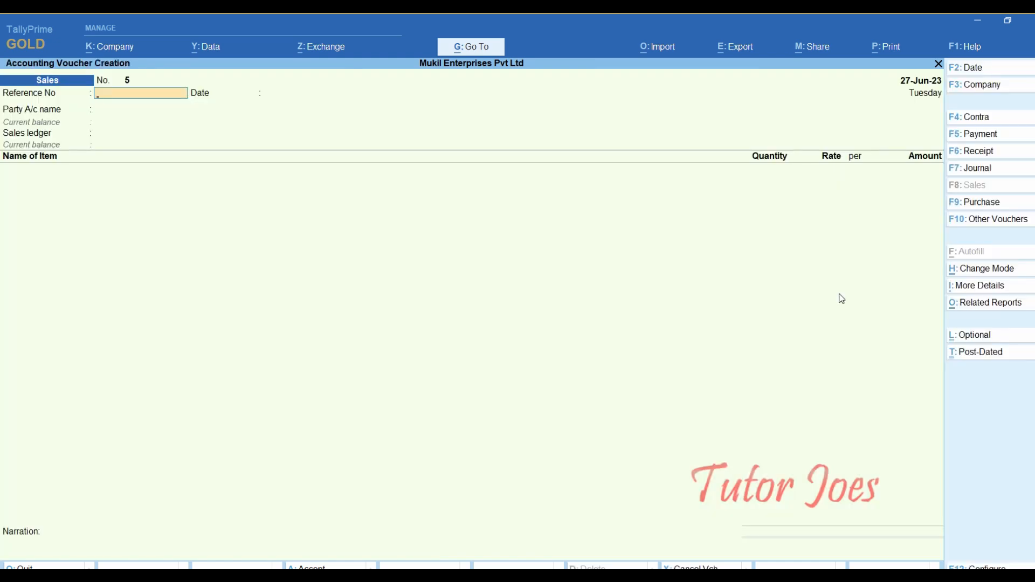
click(451, 565)
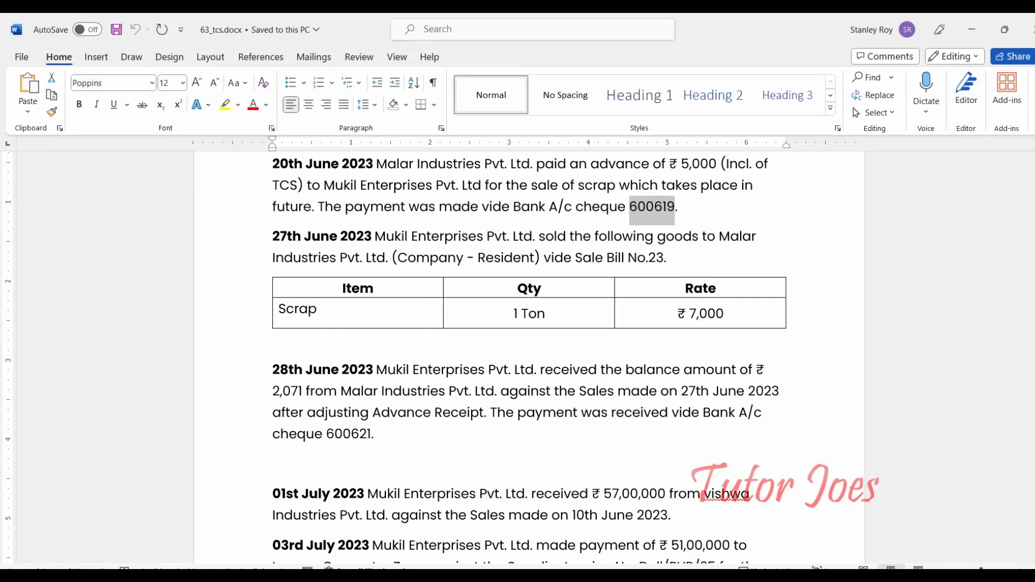
key(alt+Tab)
text(23)
key(Return)
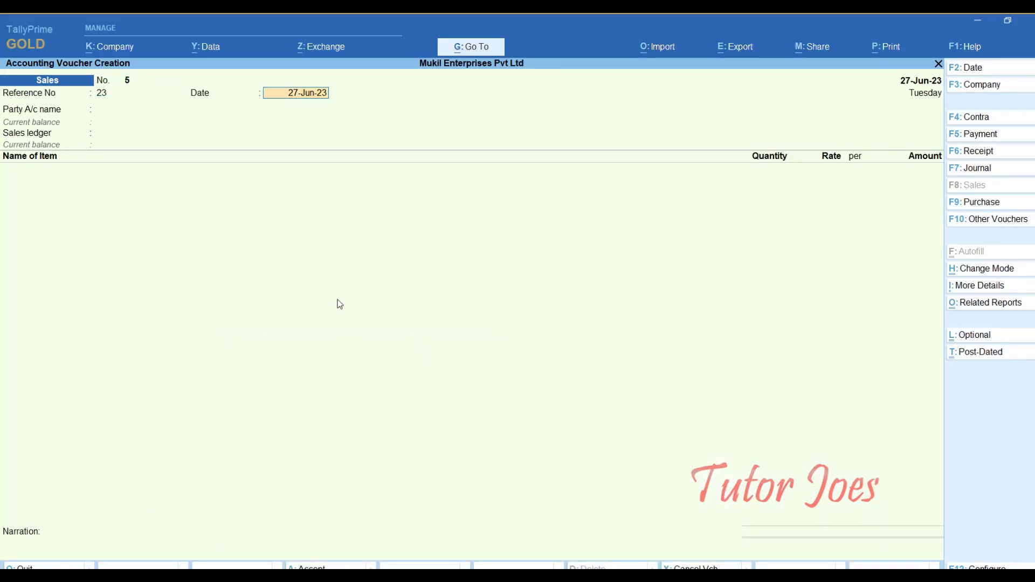
key(Return)
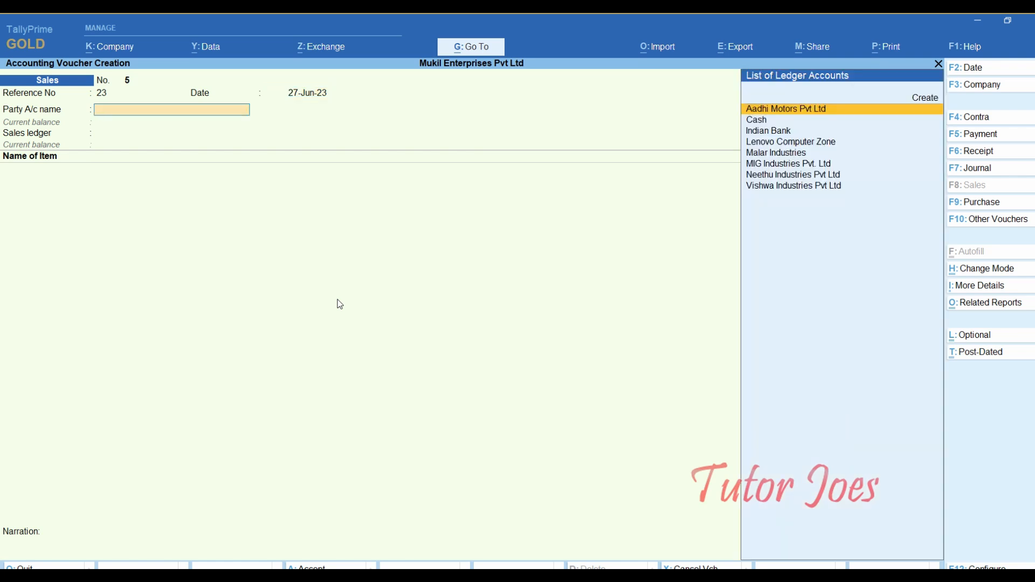
- Choose Malar Industries as party, skip dispatch, order and buyer details, and select the Sales ledger
key(Down)
key(Down)
key(Down)
key(Down)
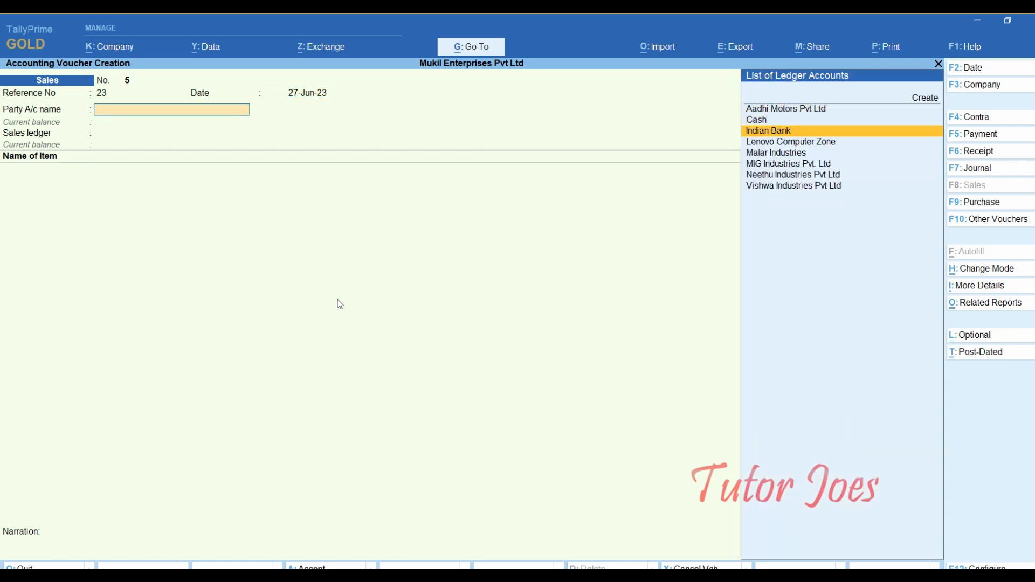
key(Return)
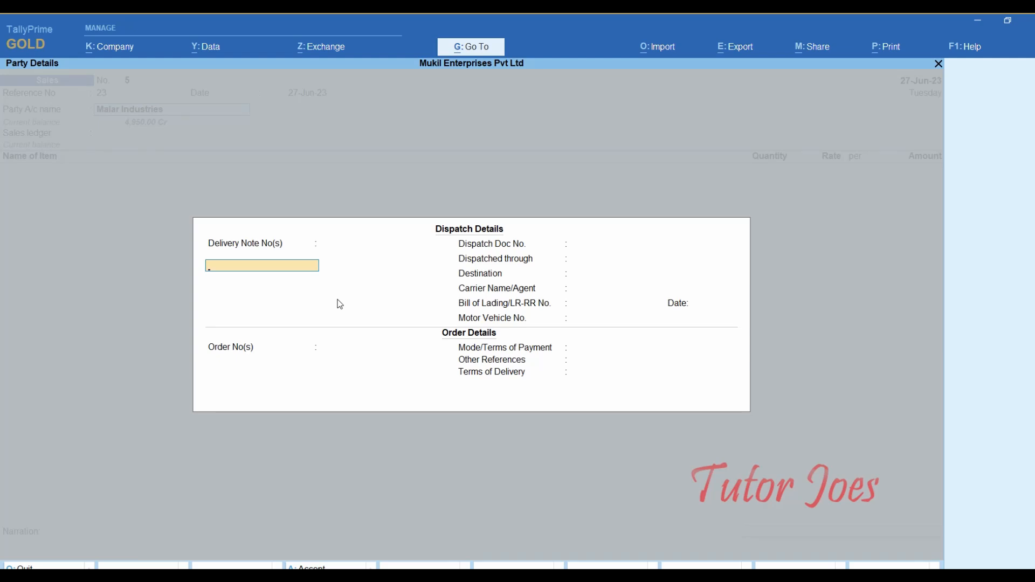
key(Return)
key(Return)
key(Return)
key(Return)
key(Return)
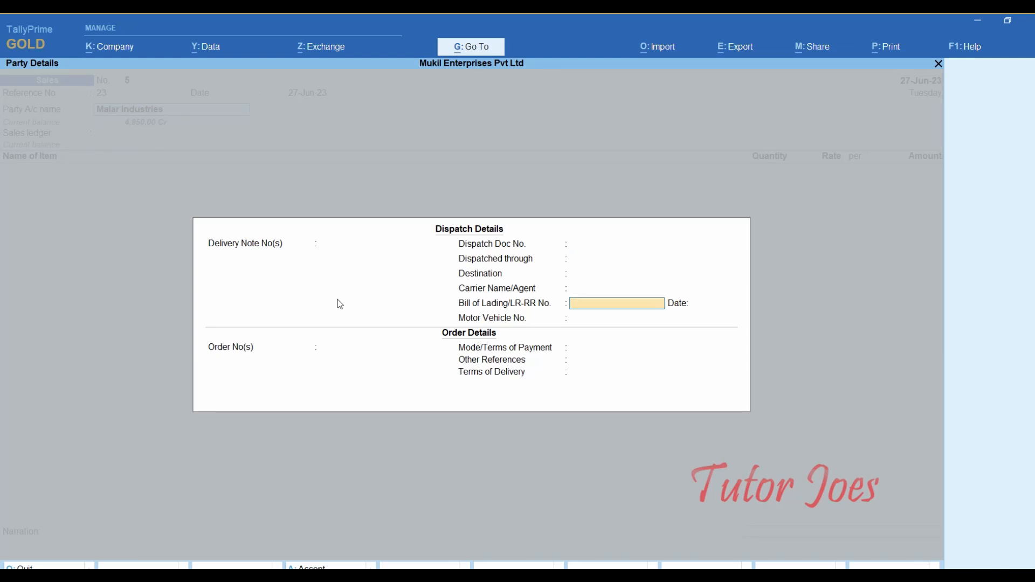
key(Return)
key(Return)
key(Return)
key(Return)
key(Return)
key(Return)
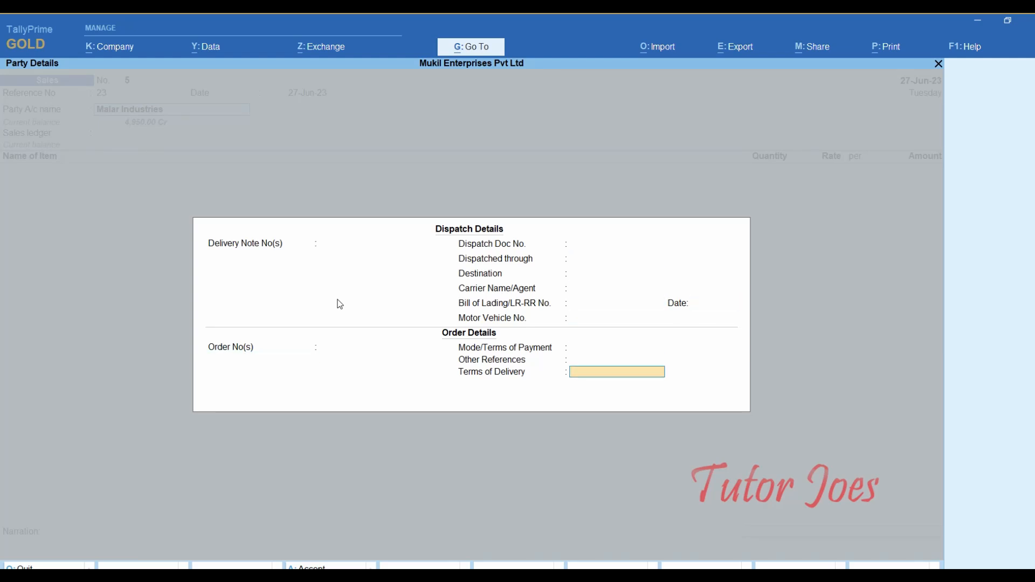
key(Return)
key(Return)
key(Return)
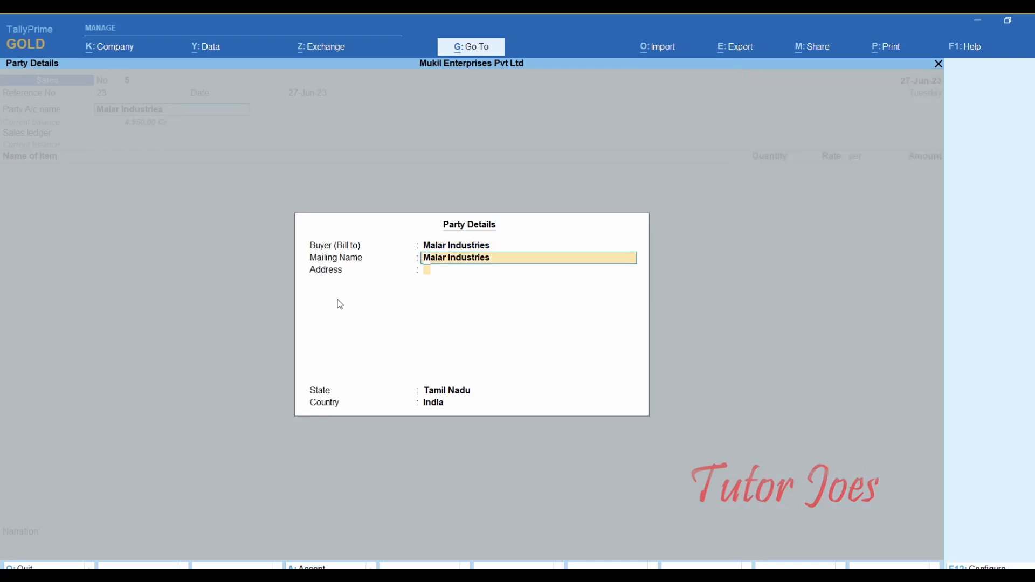
key(Return)
key(Return)
key(Return)
key(Return)
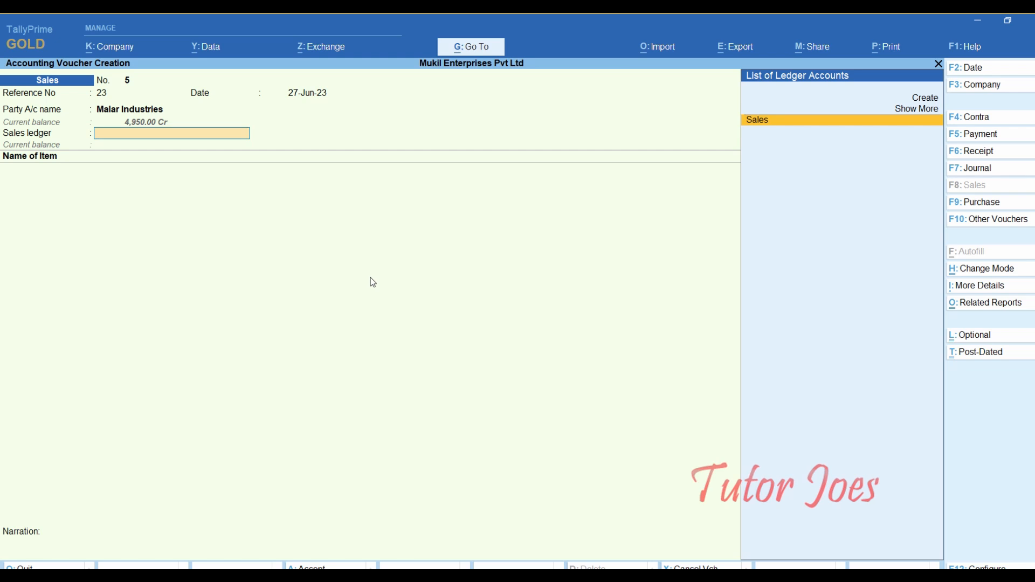
key(Return)
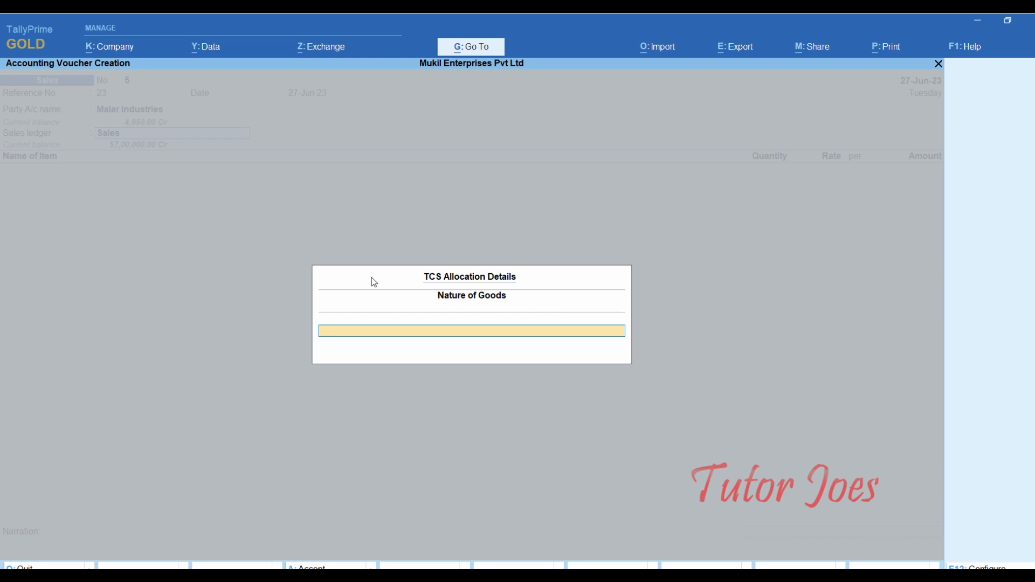
- Set the TCS nature of goods to Sales of Scrap
text(S)
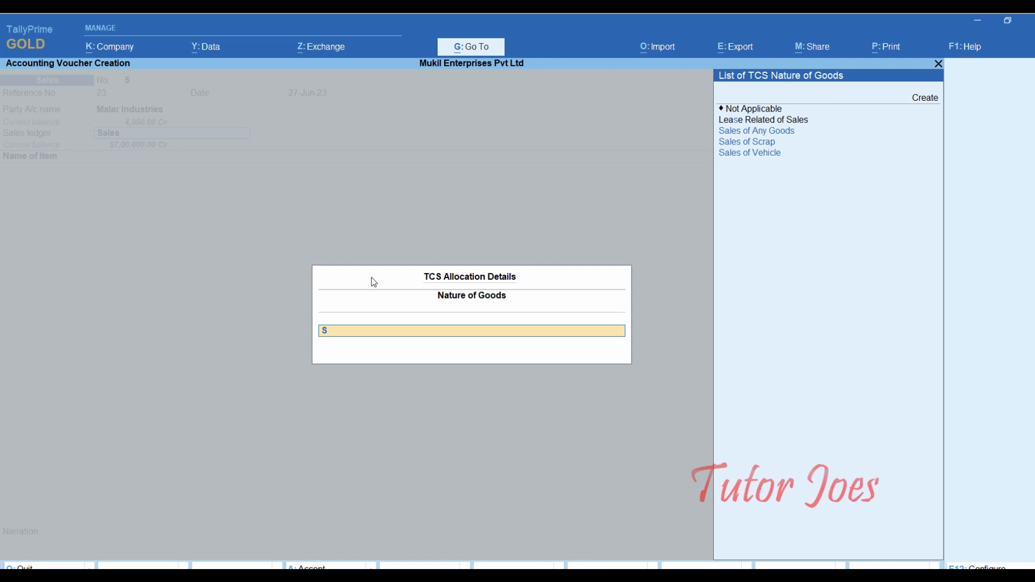
key(Down)
key(Return)
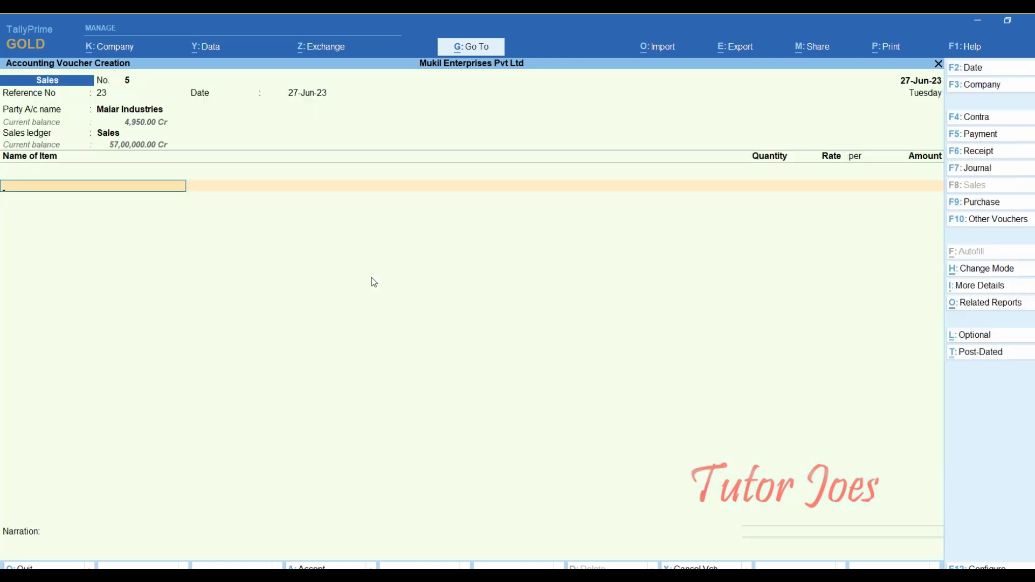
- Add stock item Scrap, 1 Ton at a rate of 7,000
text(Sc)
key(Return)
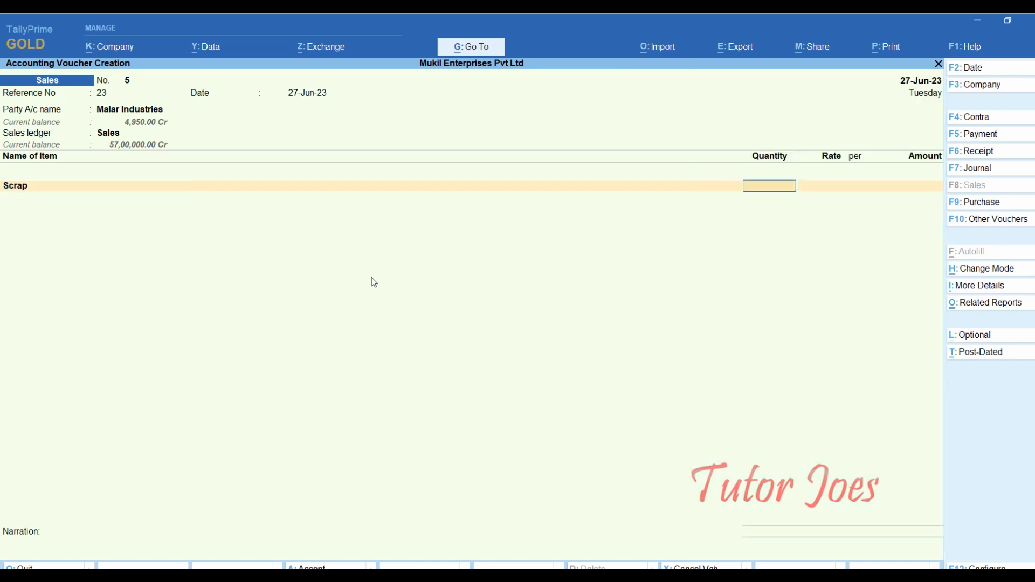
key(Return)
text(7000)
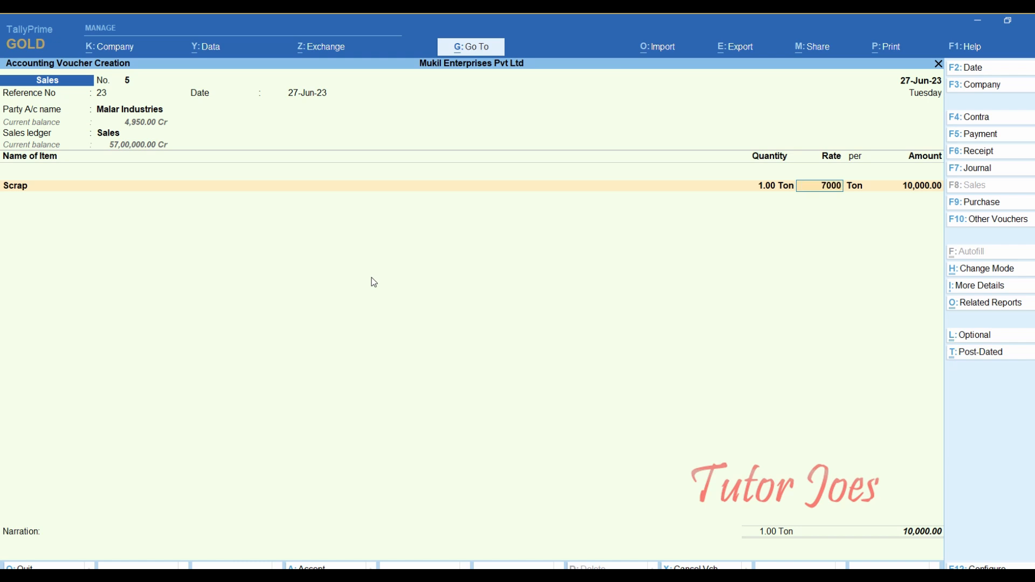
key(Return)
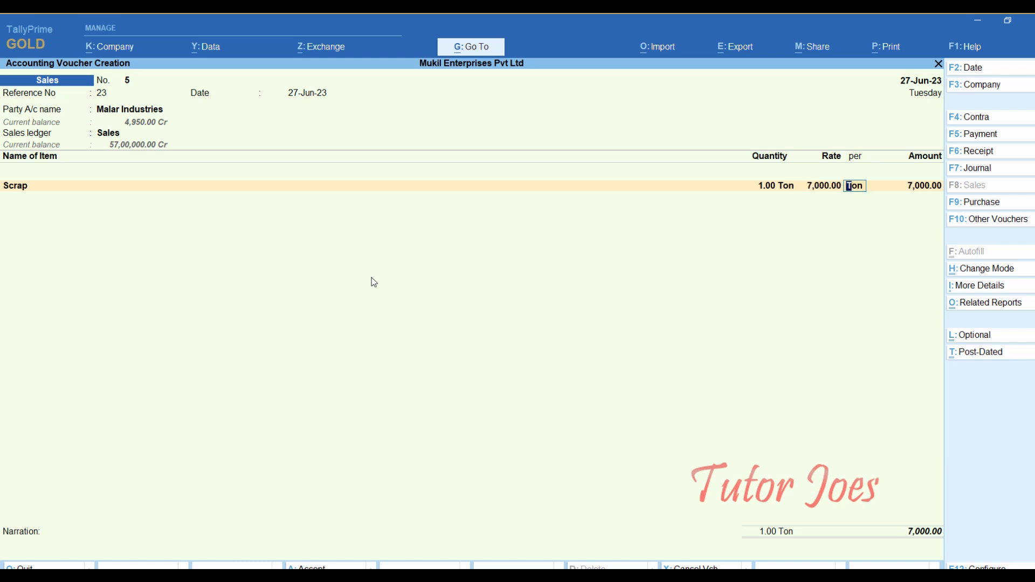
key(Return)
key(Return)
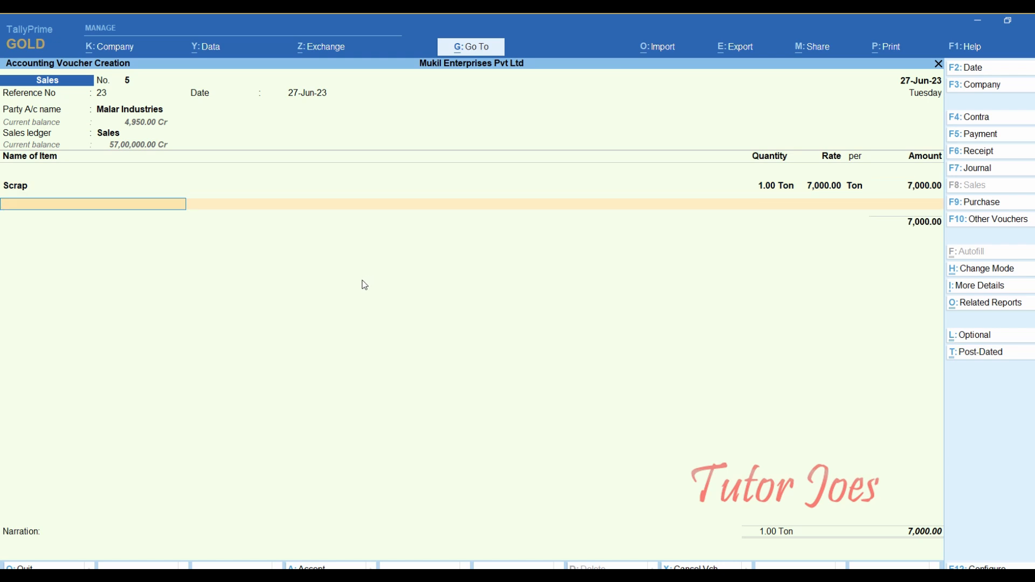
- Add the TCS ledger line with its 21.00 amount
key(Return)
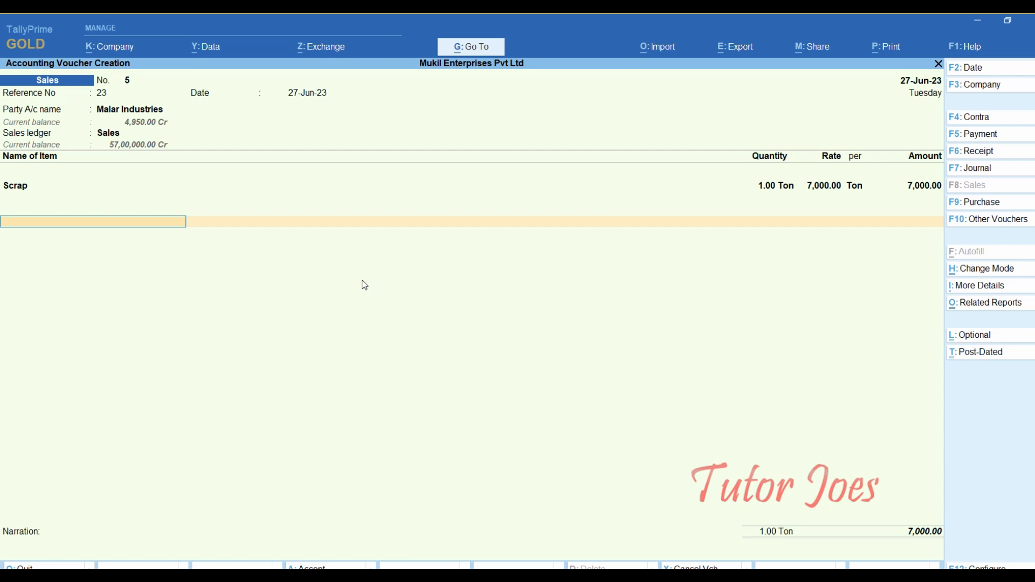
text(T)
key(Down)
key(Up)
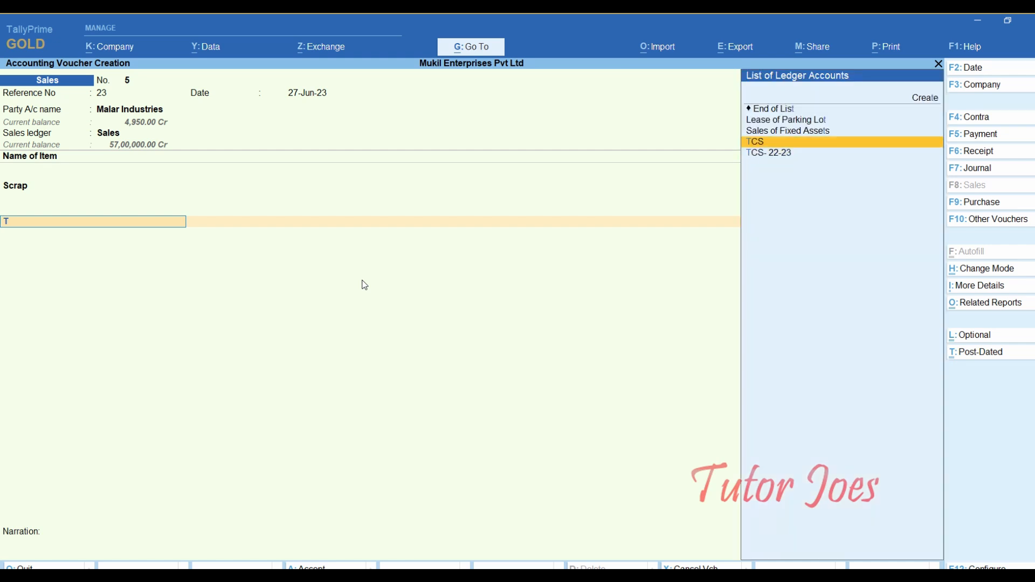
key(Return)
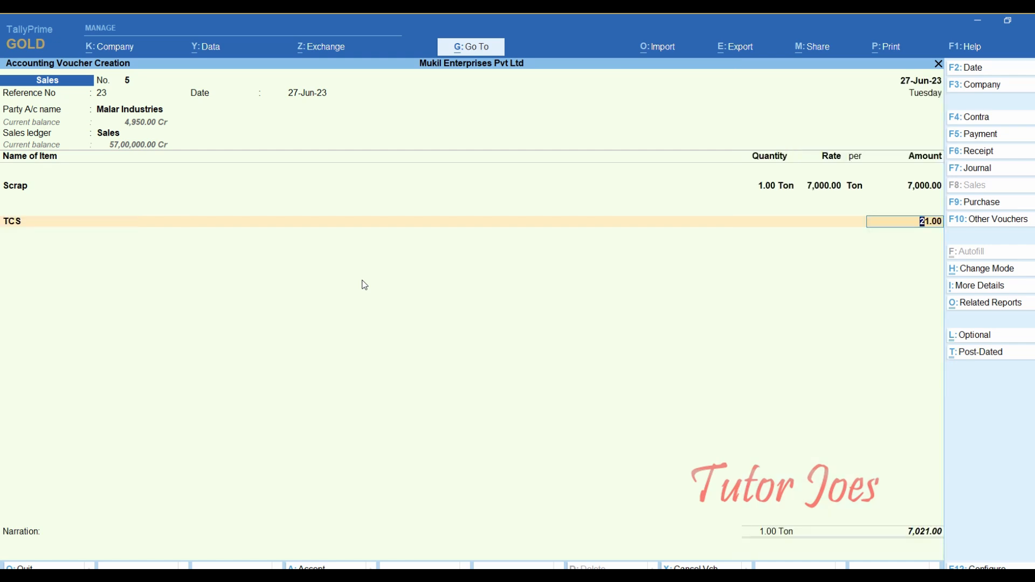
key(Return)
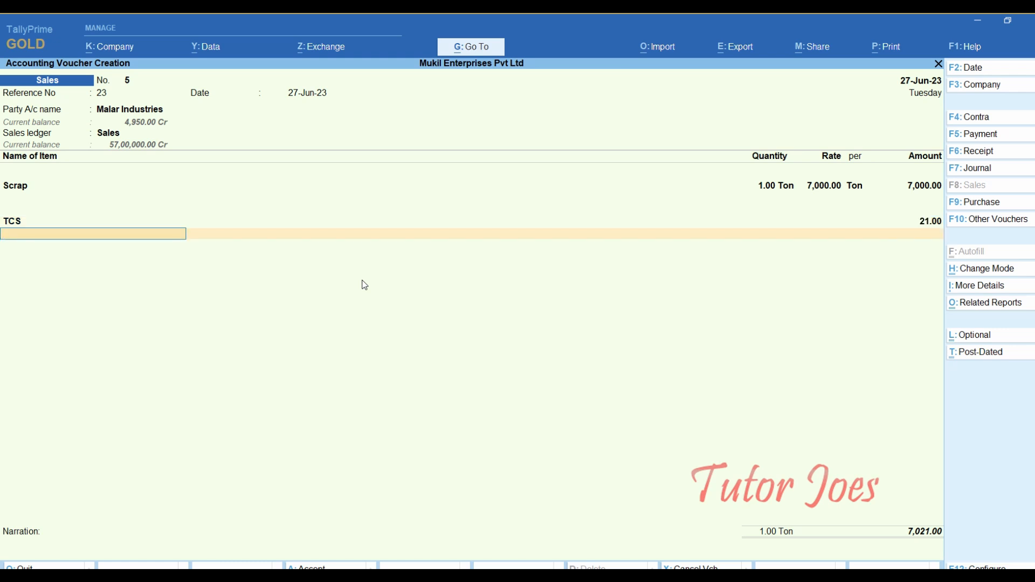
- Adjust 4,950 of Malar Industries' bill against advance reference Ad01
key(Return)
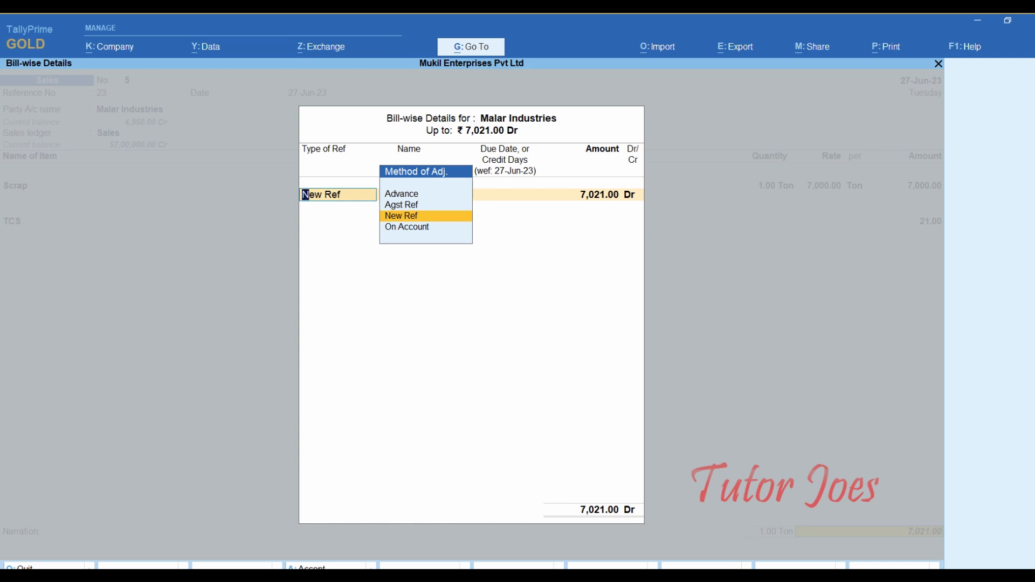
key(Up)
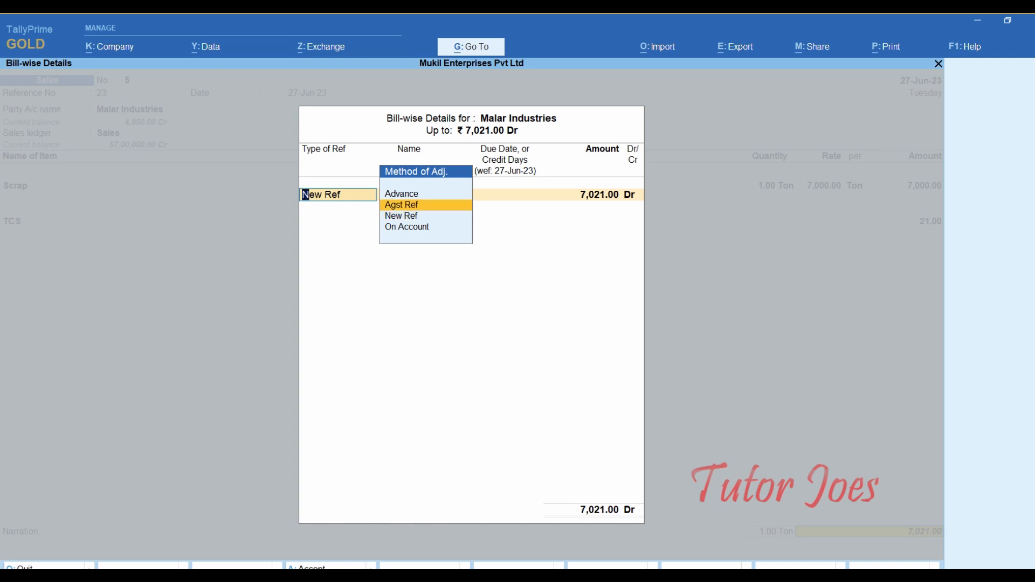
key(Return)
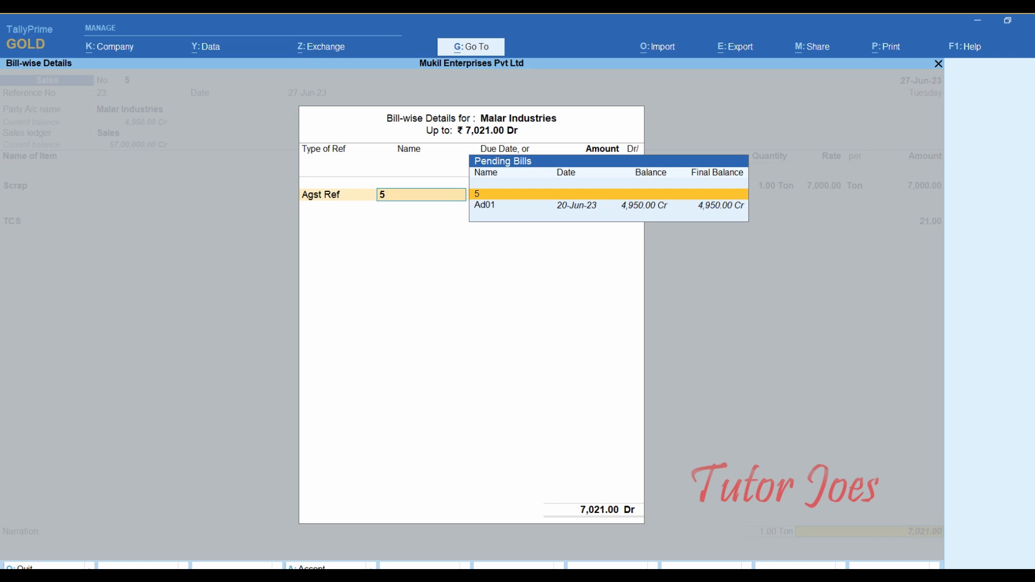
key(Down)
key(Return)
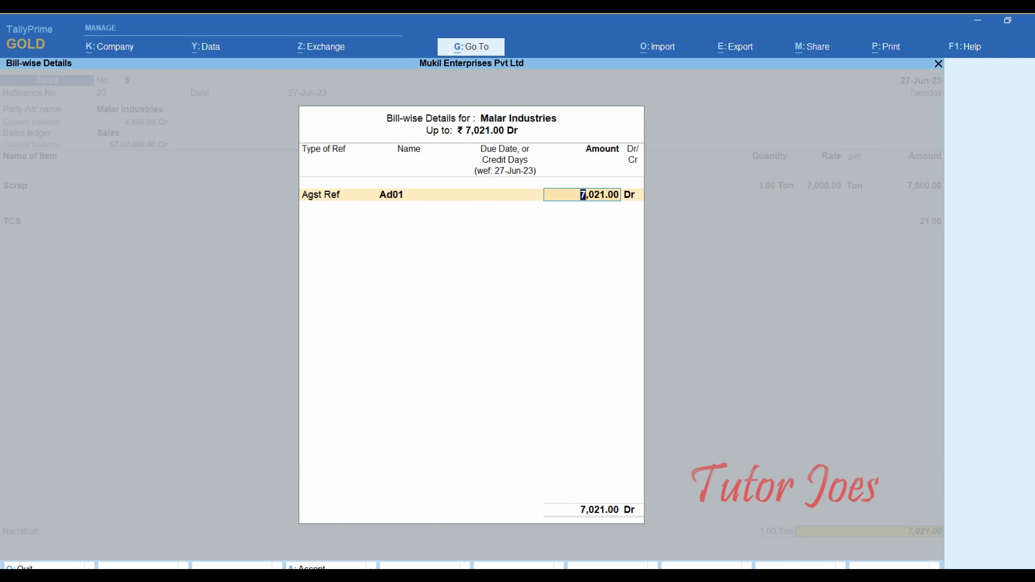
text(4950)
key(Return)
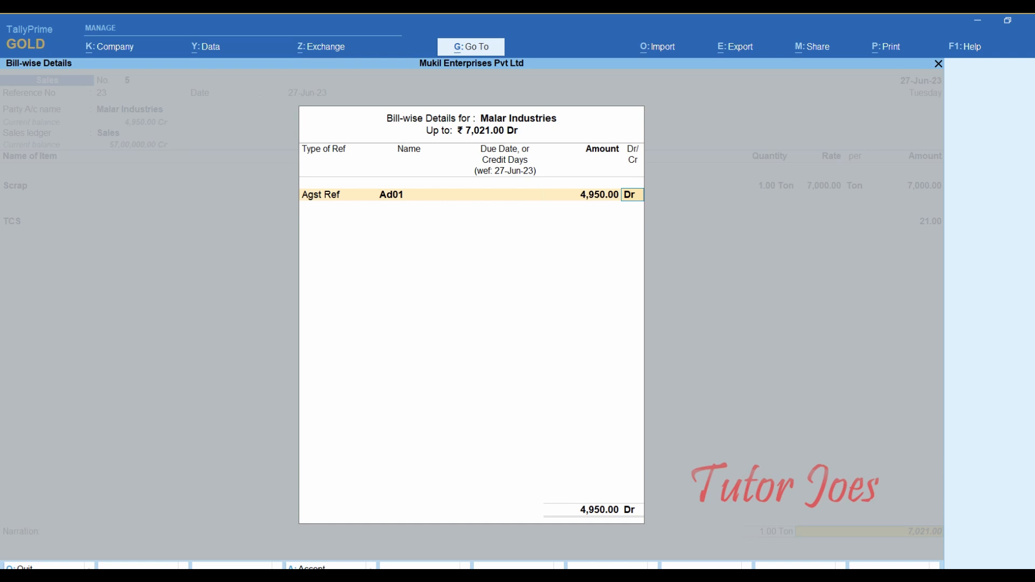
key(Return)
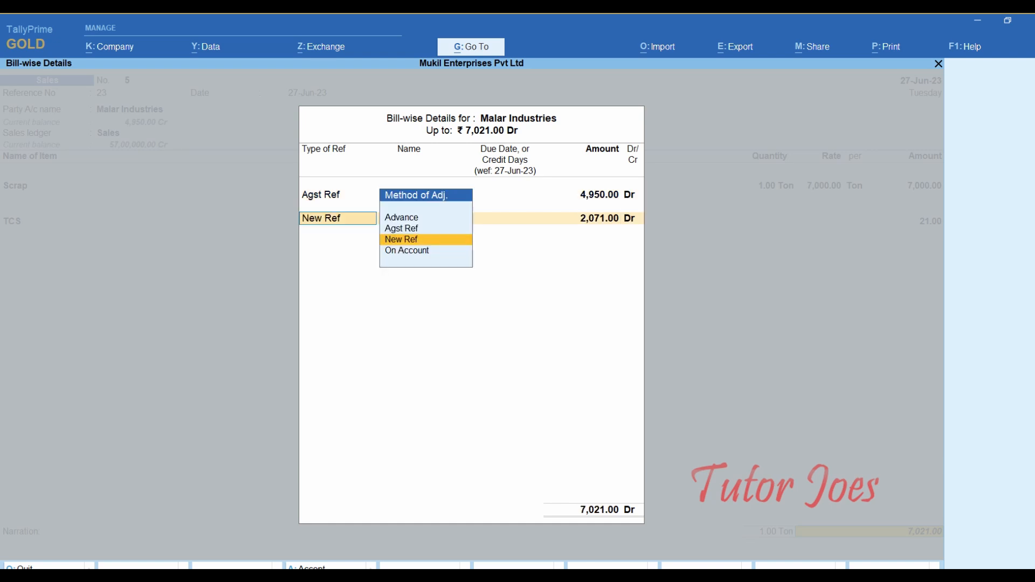
- Put the remaining 2,071 under new reference 23 and save sales voucher 5
key(Return)
text(23)
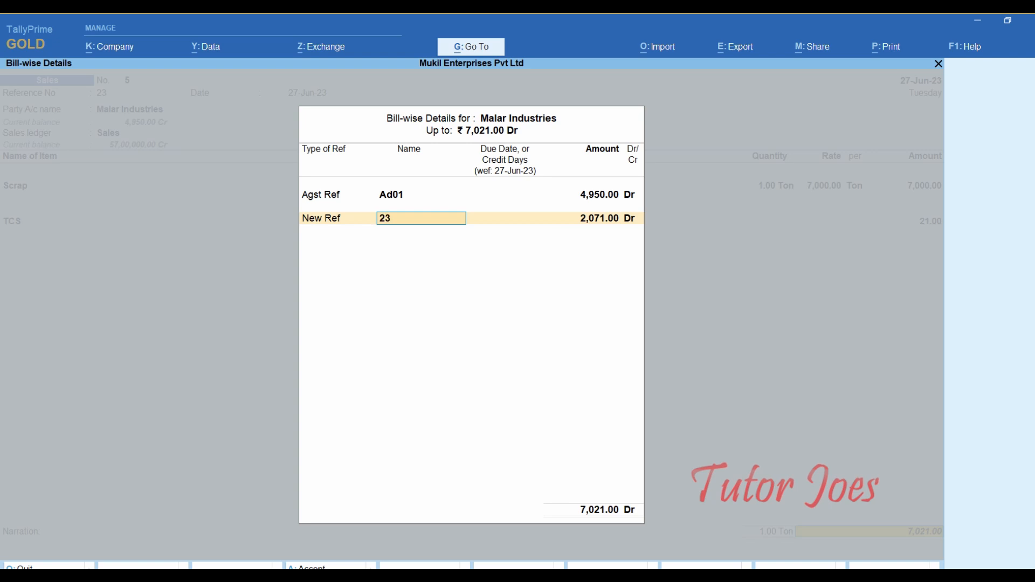
key(Return)
key(Return)
key(Return)
key(Return)
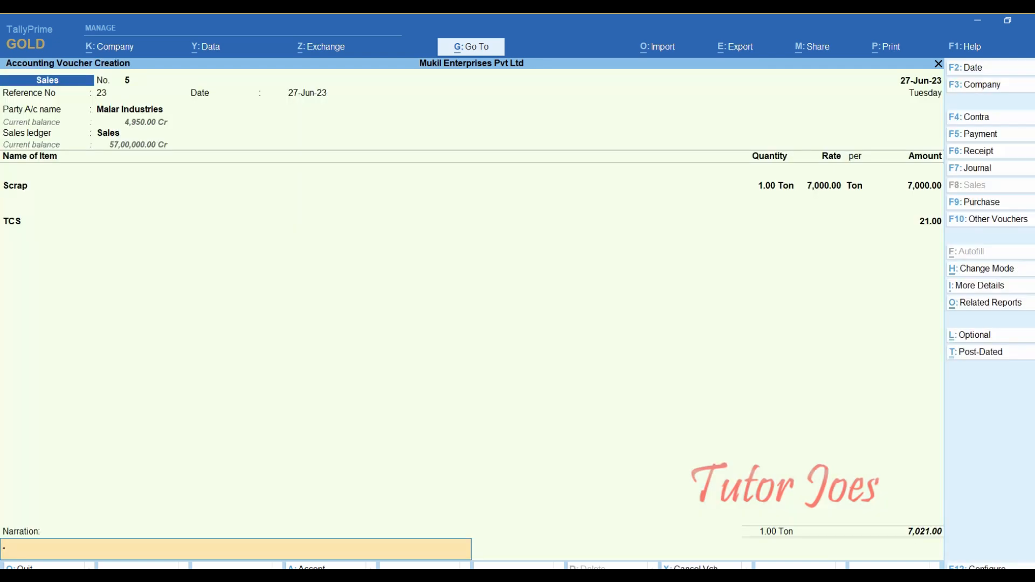
key(Return)
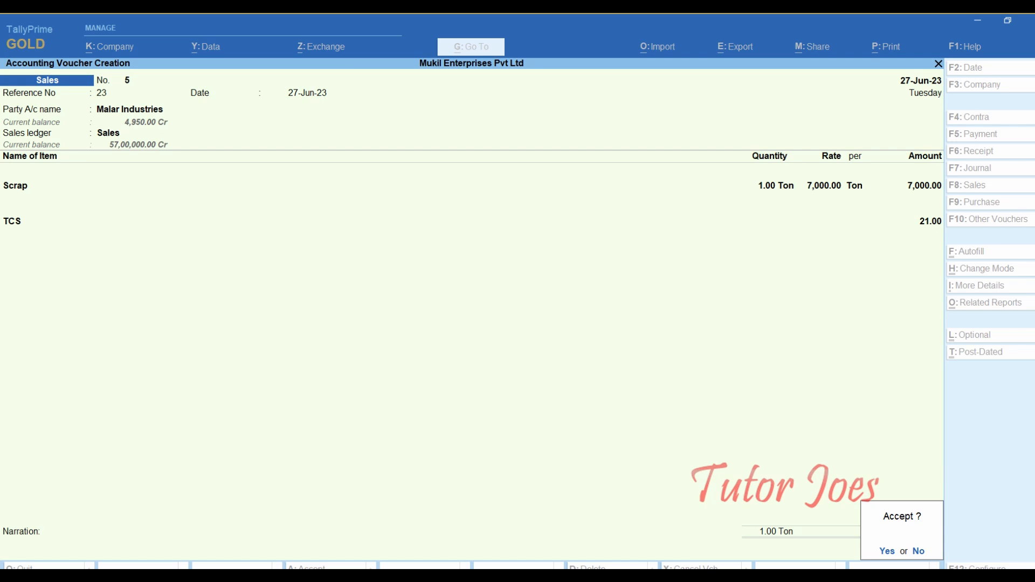
key(Return)
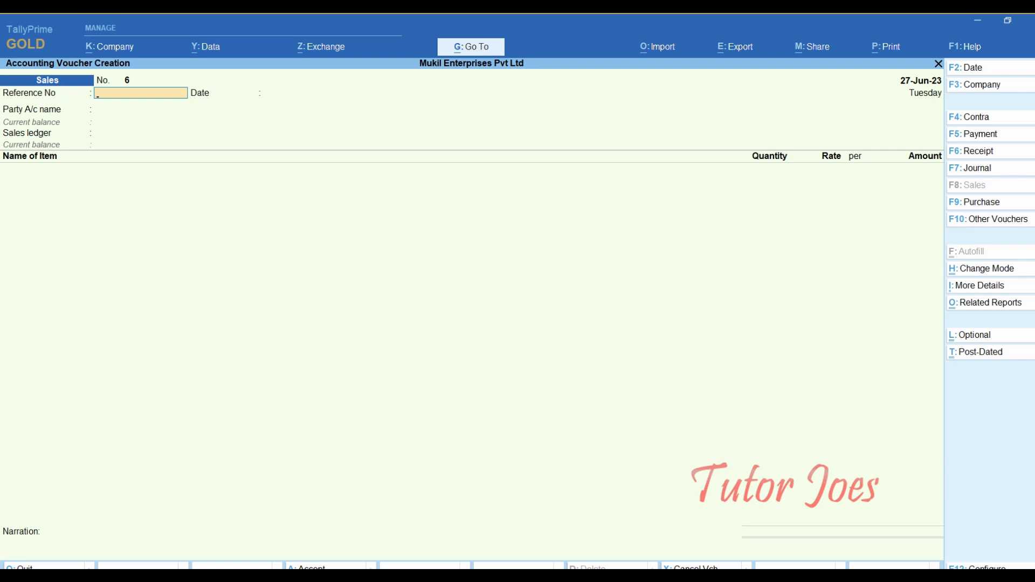
- Leave voucher entry and open the Form 27EQ report from TCS Reports
key(Return)
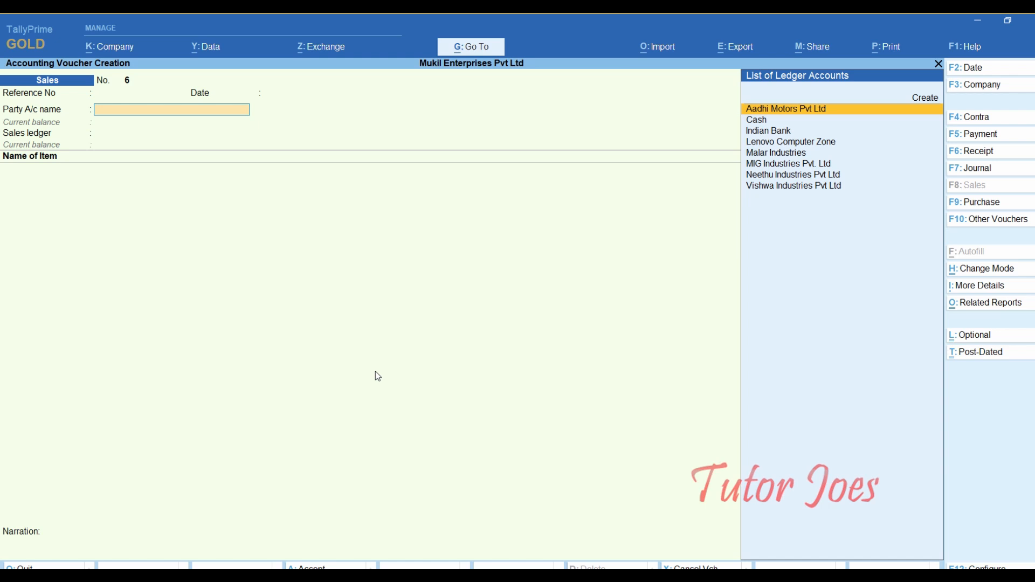
key(Return)
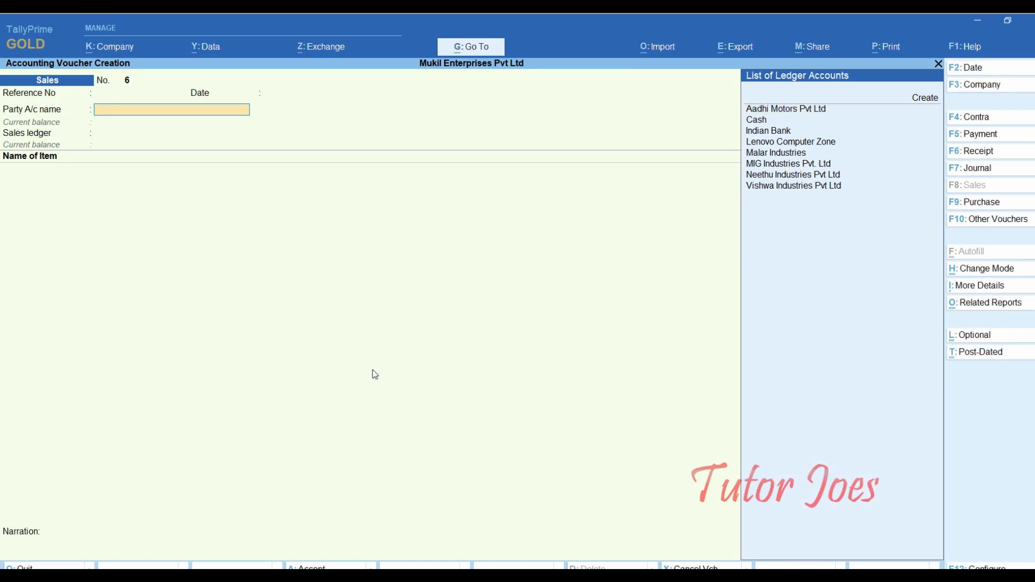
key(Escape)
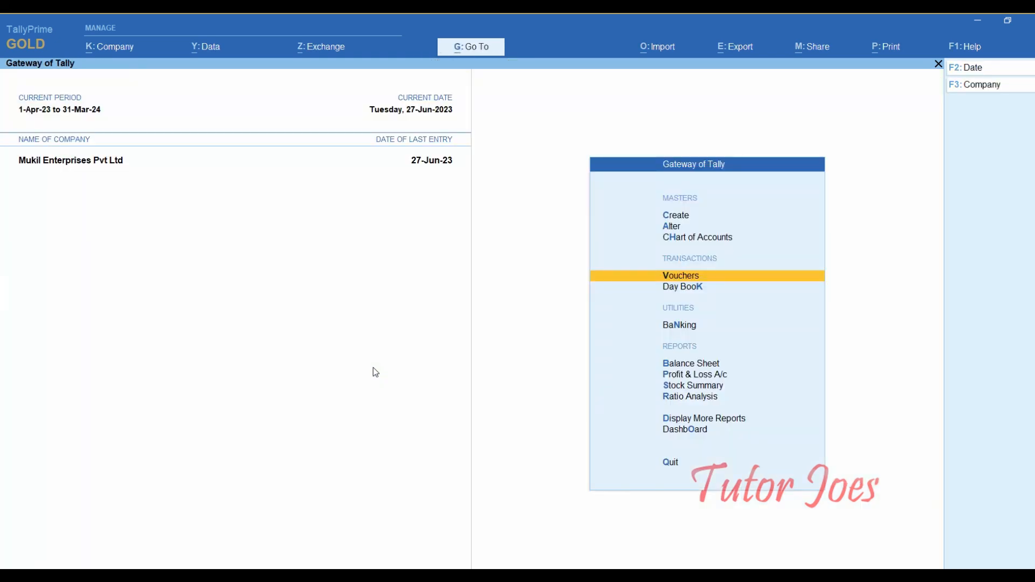
key(d)
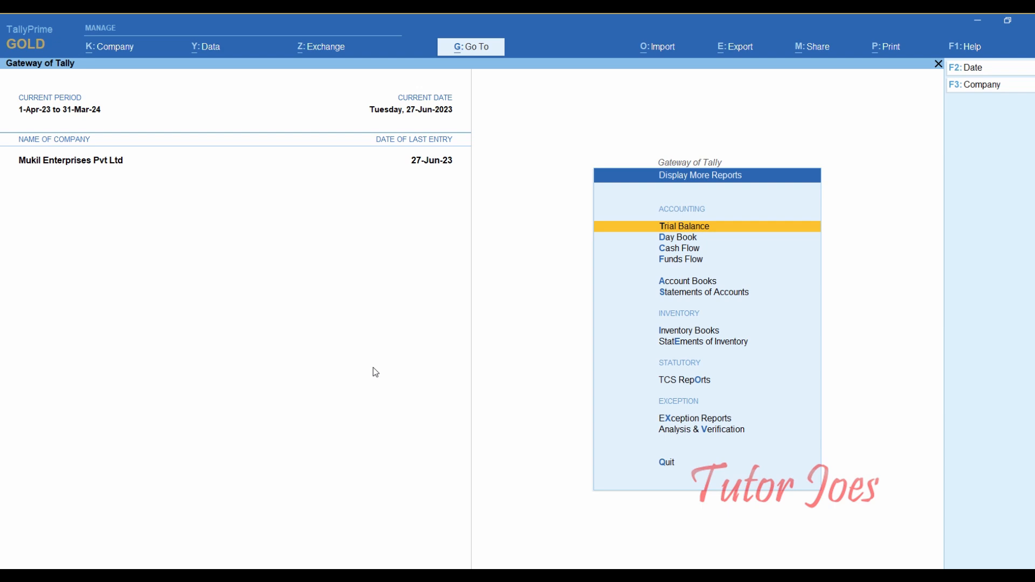
key(Down)
key(Down)
key(Down)
key(Down)
key(Down)
key(Down)
key(Down)
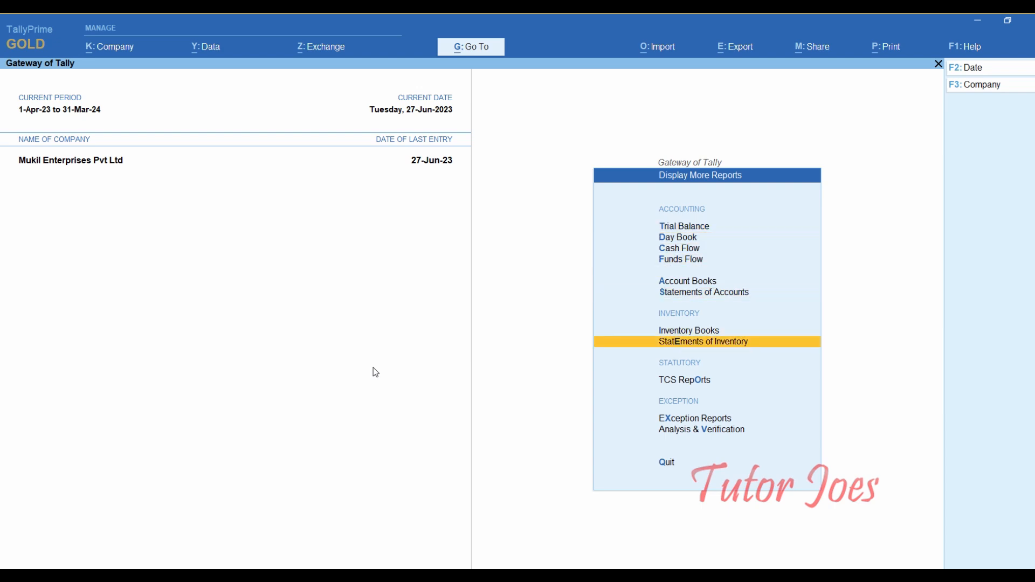
key(Down)
key(Down)
key(Up)
key(Return)
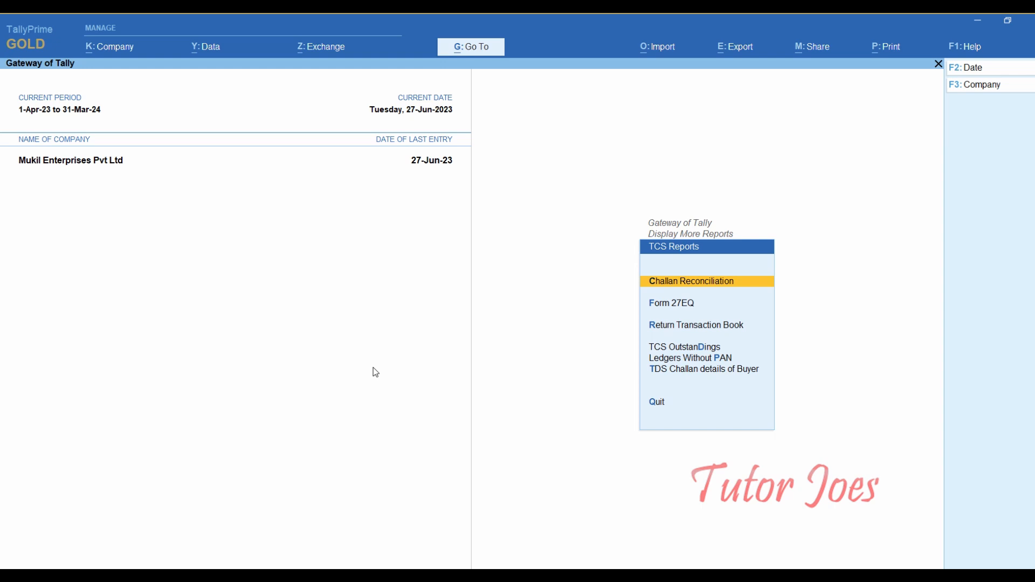
key(Down)
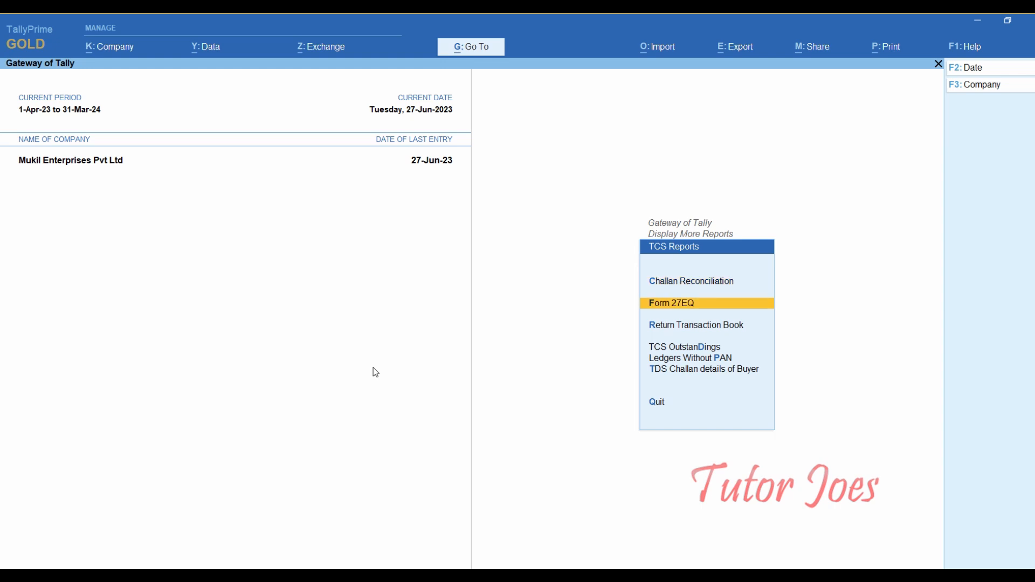
key(Return)
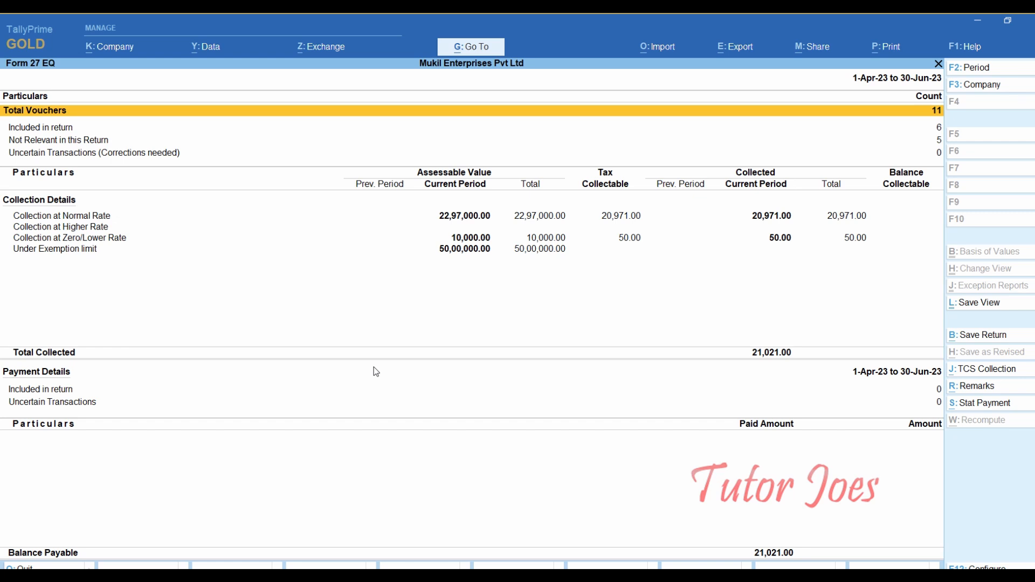
- Drill into Collection at Normal Rate to see Malar Industries' 7,000 assessable and 71.00 TCS
key(alt+g)
key(Down)
key(Down)
key(Down)
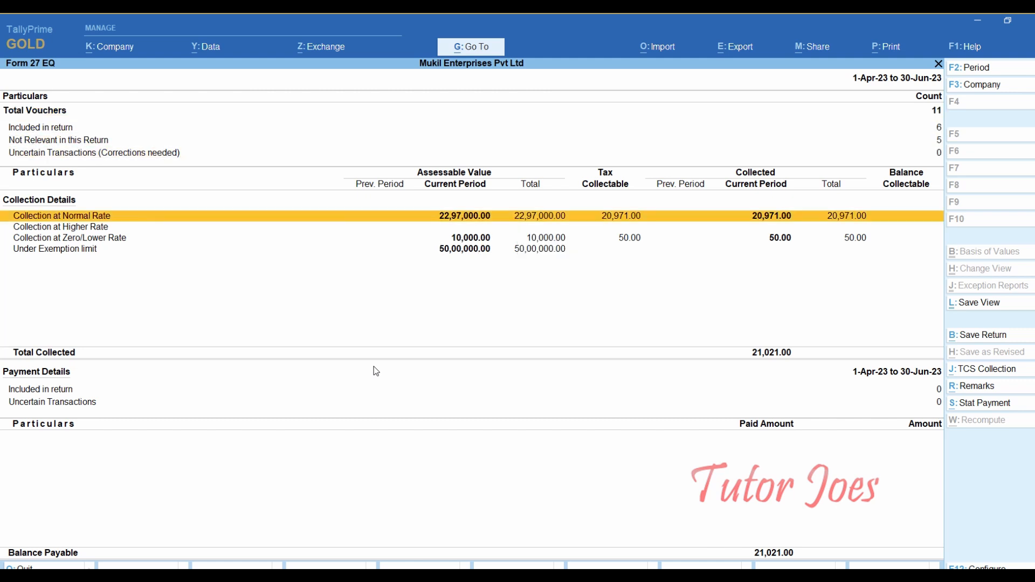
key(Return)
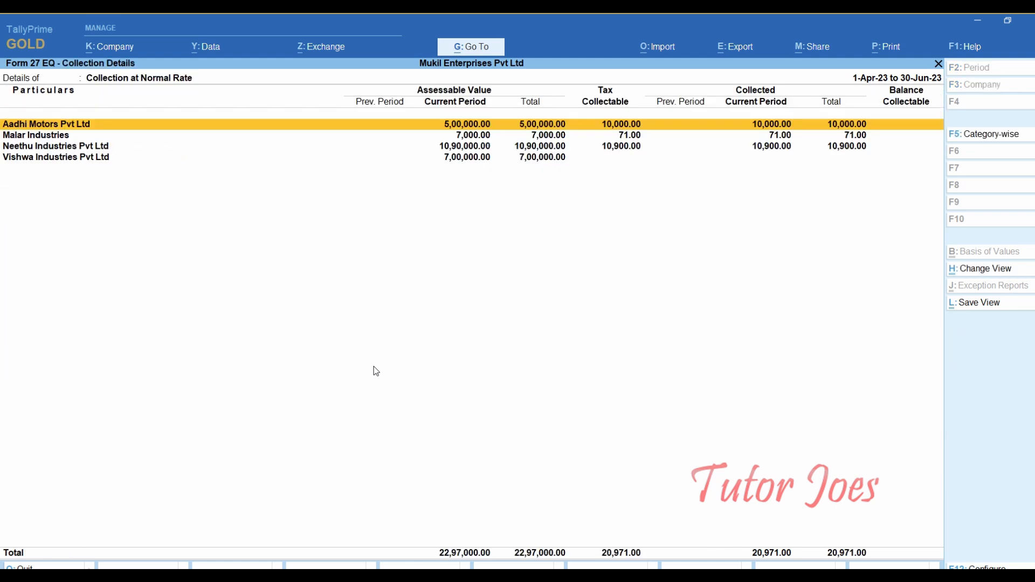
key(Down)
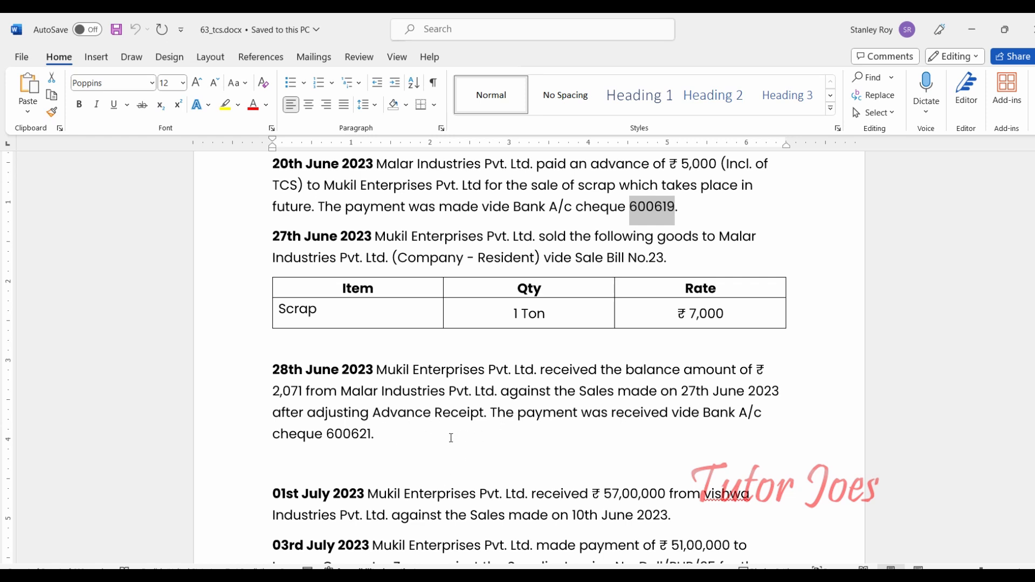
- Note cheque number 600621 for the 28th June ₹2,071 receipt, then switch back to TallyPrime
double_click(342, 433)
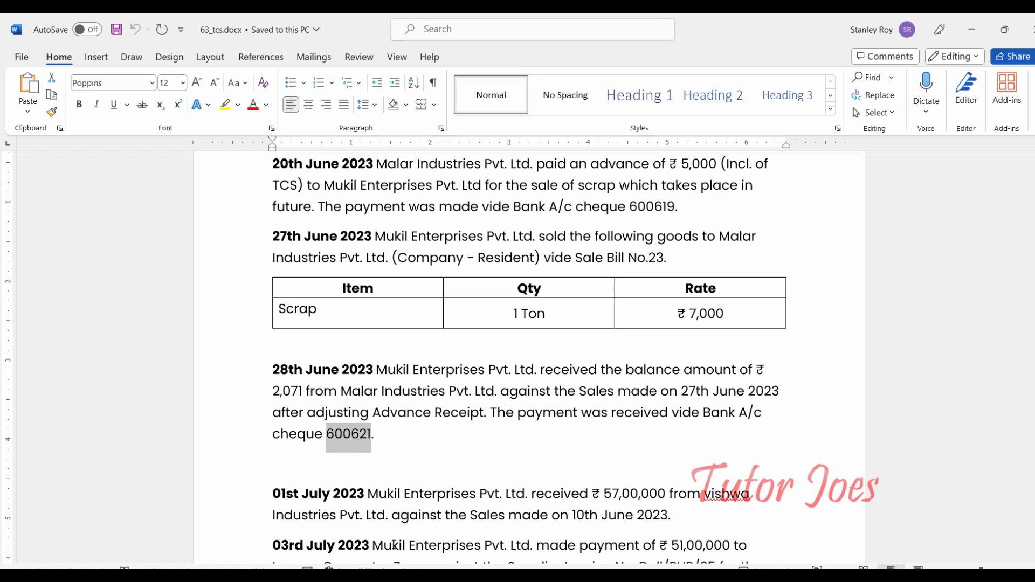
click(393, 575)
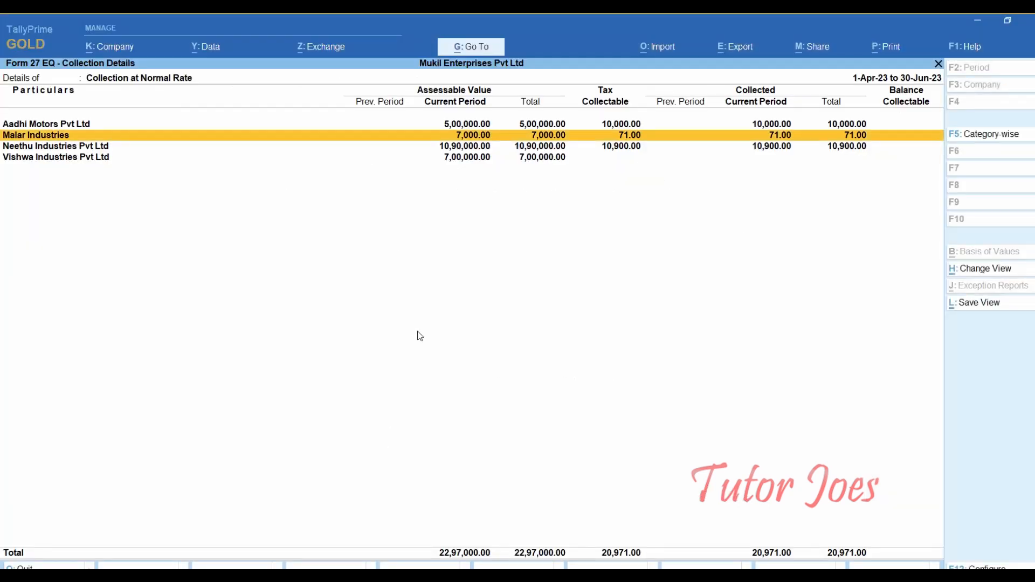
- Return to the Gateway and start a Receipt voucher dated 28-6-2023
key(Escape)
key(Escape)
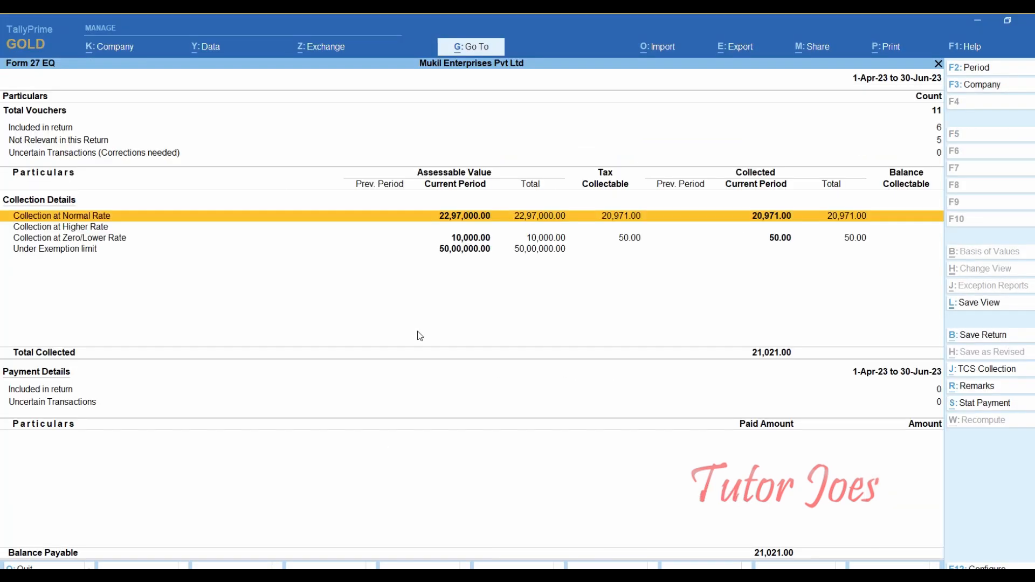
key(Escape)
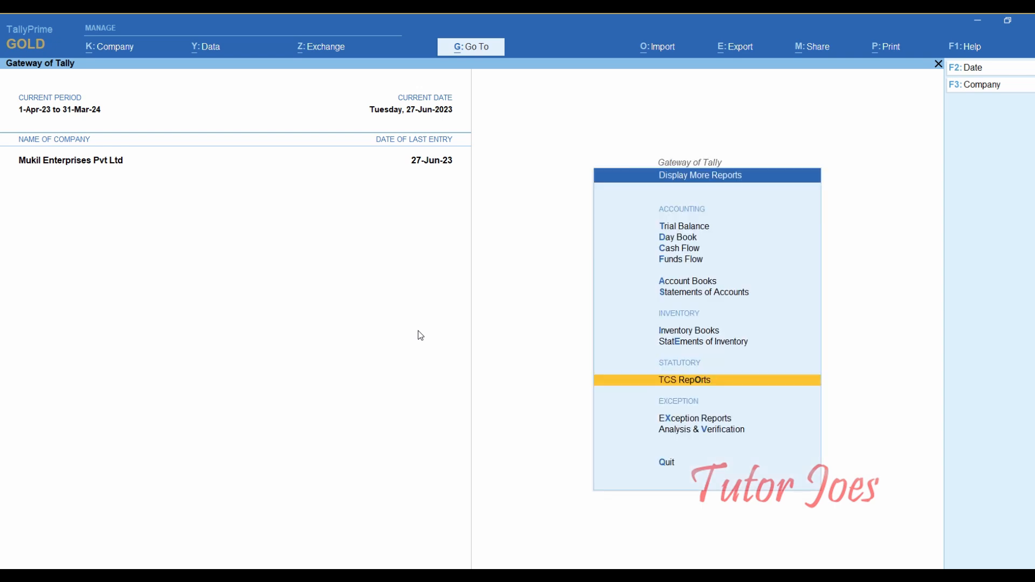
key(Escape)
key(Up)
key(Up)
key(Up)
key(Up)
key(Up)
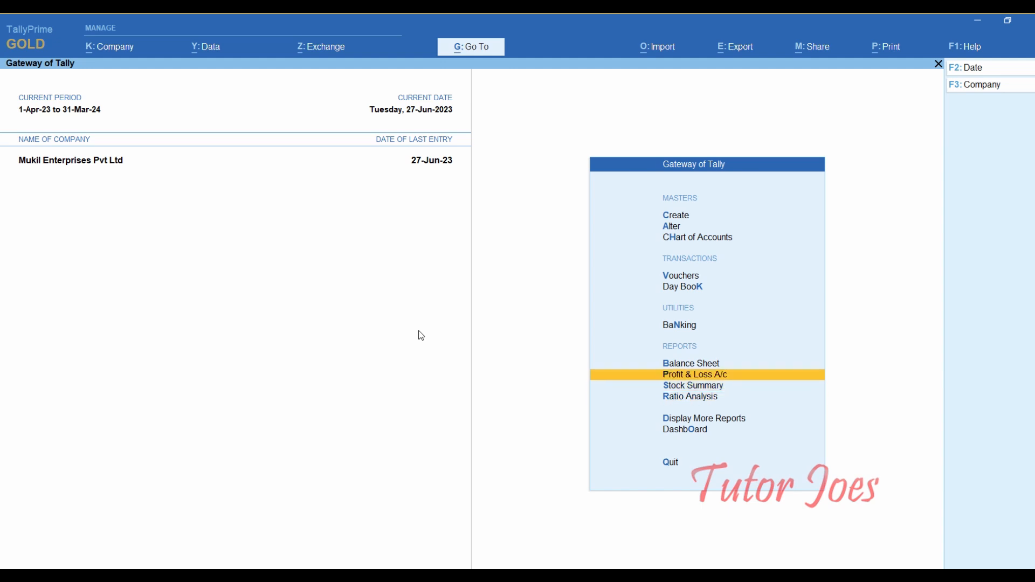
key(Up)
key(Up)
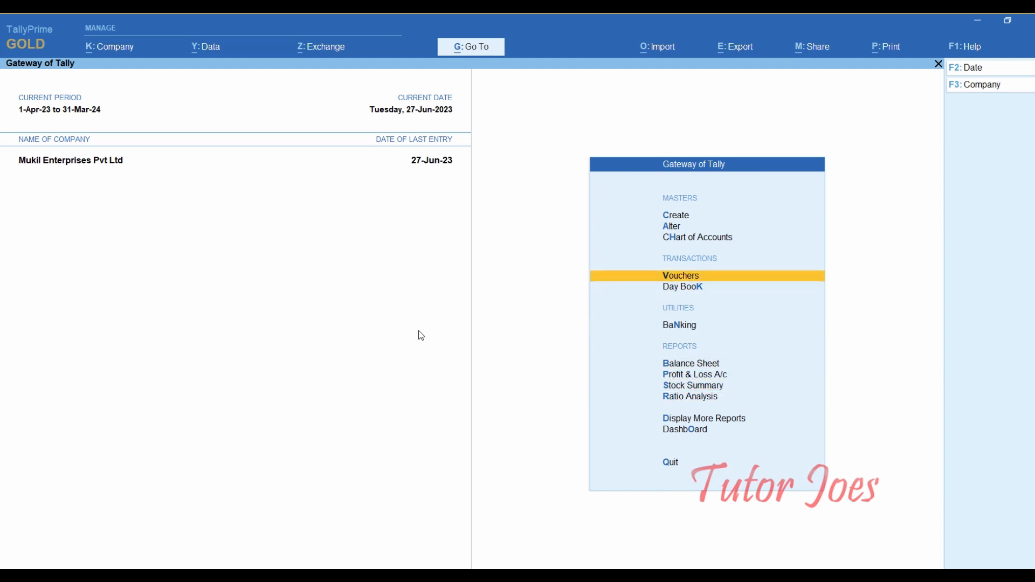
key(Return)
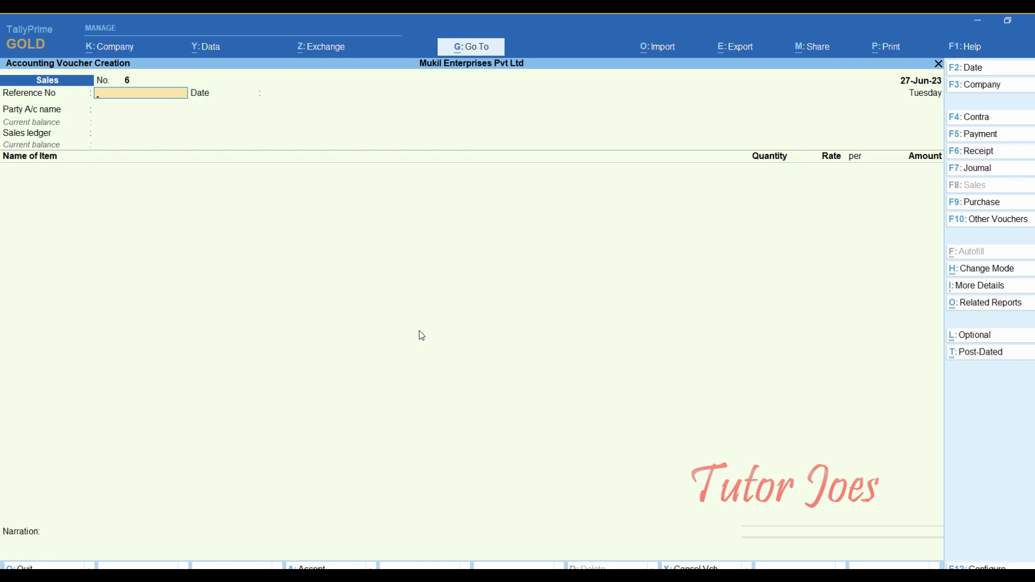
key(F6)
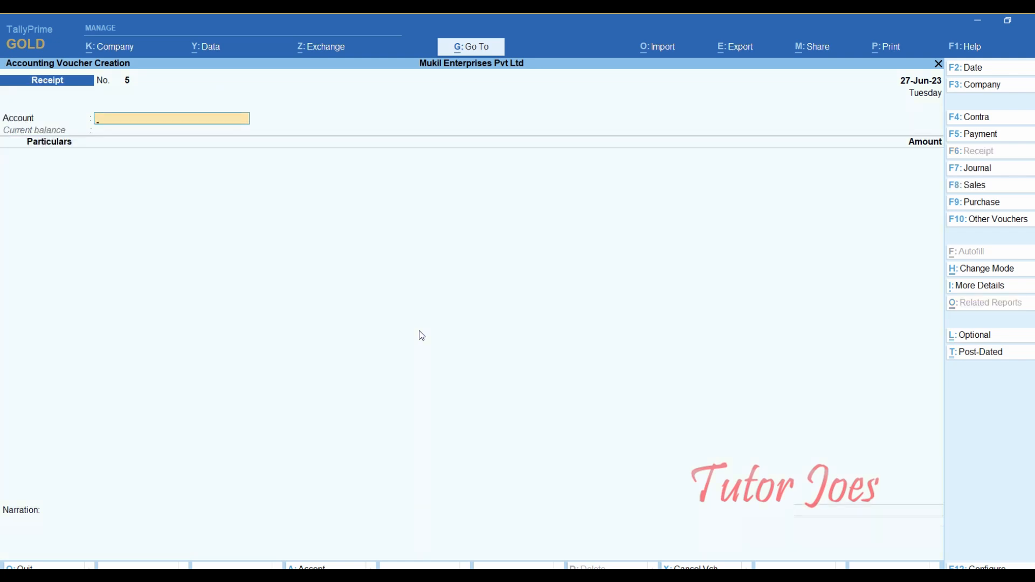
key(F2)
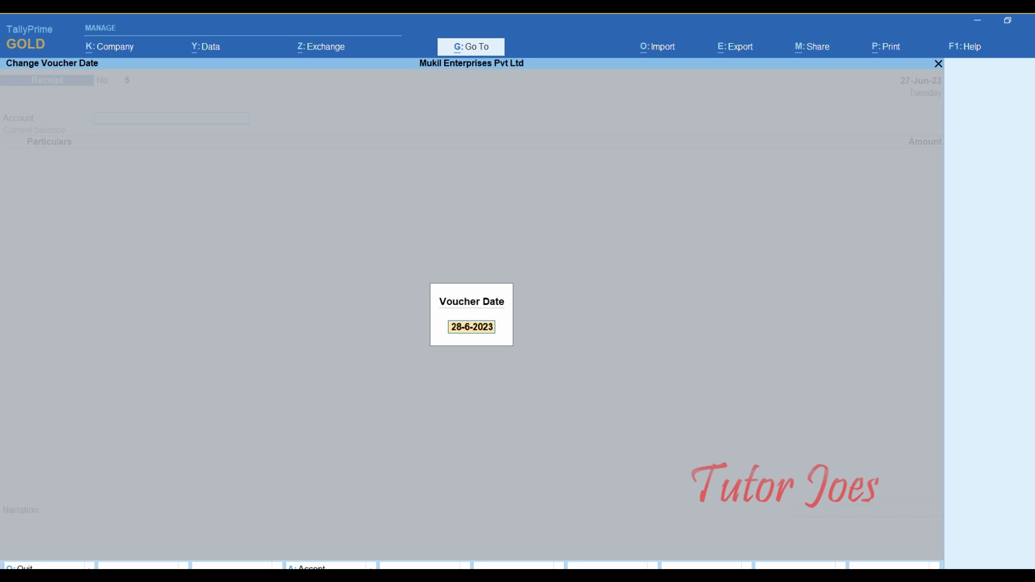
key(alt+Tab)
key(alt+Tab)
key(Return)
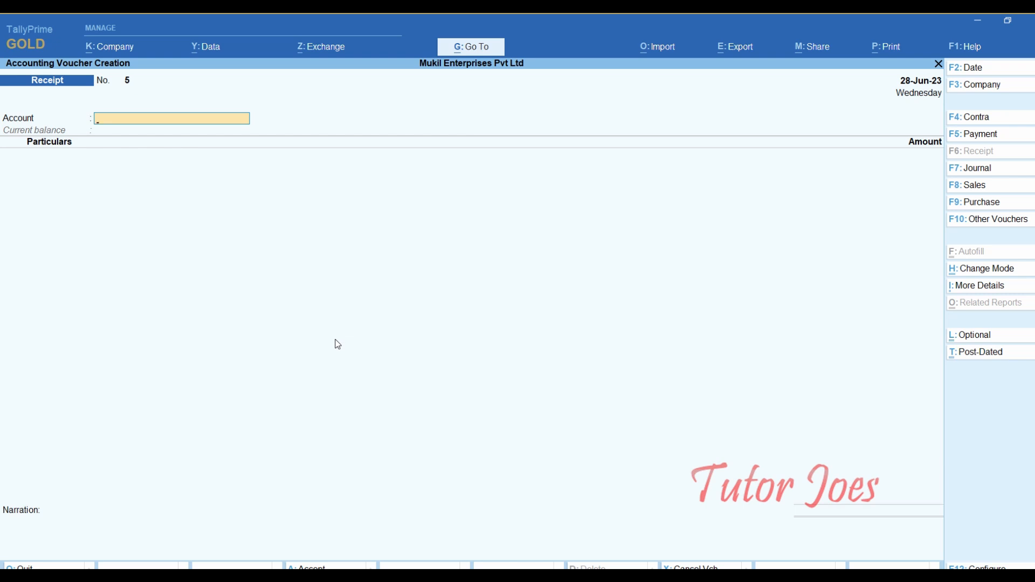
- Select Indian Bank as the account and Malar Industries as the paying party
text(I)
key(Return)
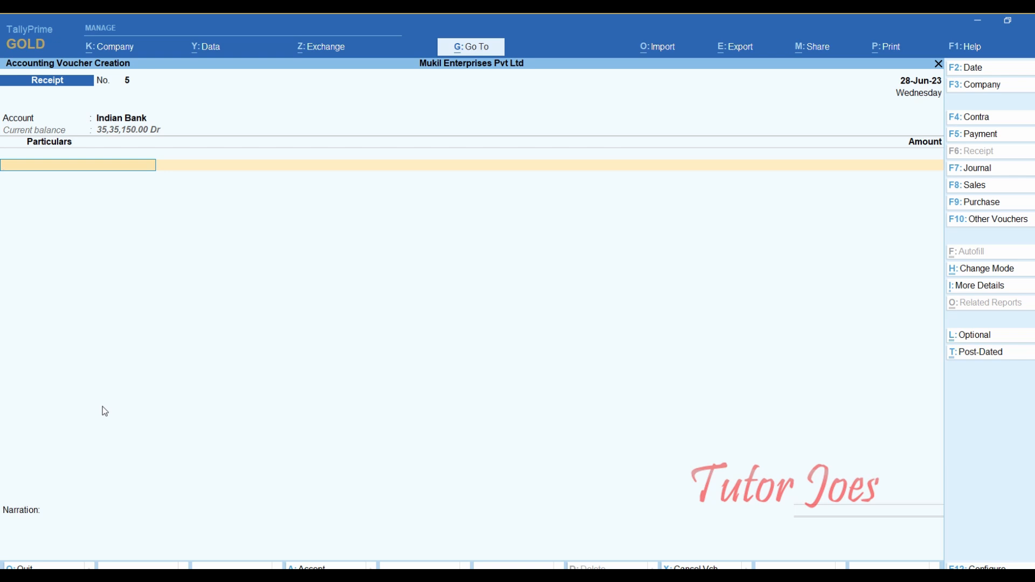
text(M)
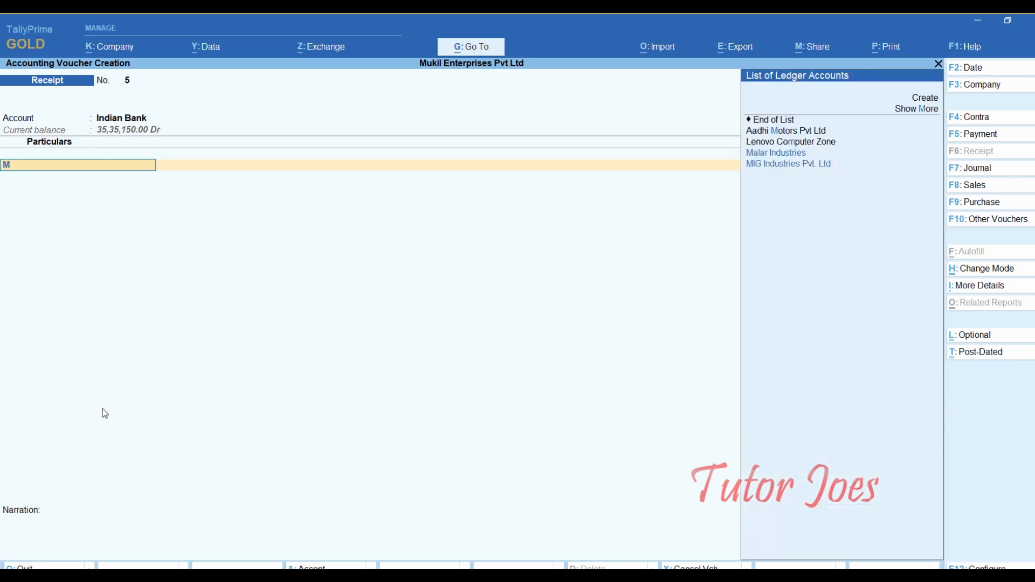
key(Return)
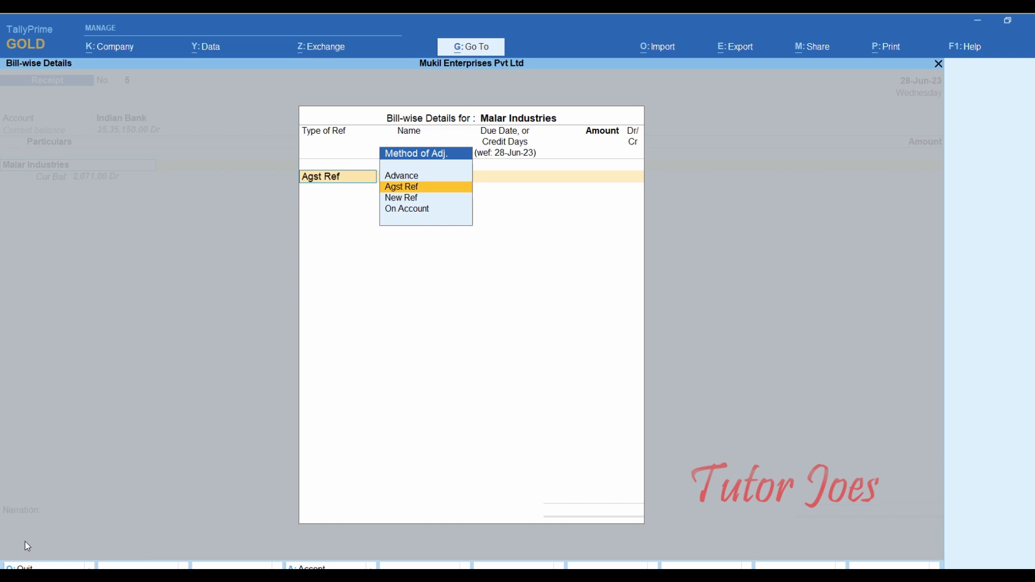
- Adjust Agst Ref against pending bill 23 for 2,071.00 Cr and end the bill list
key(Return)
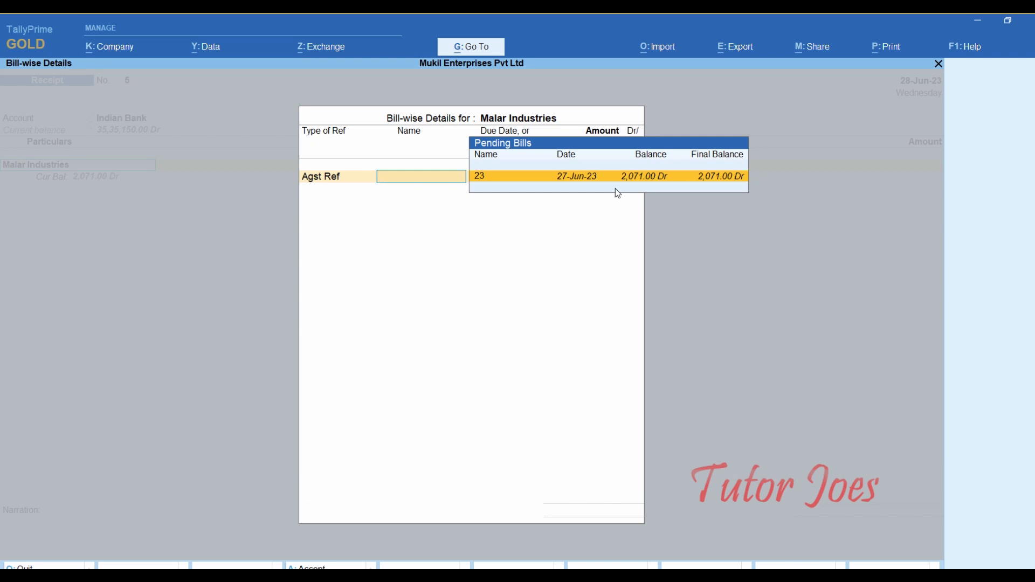
key(Return)
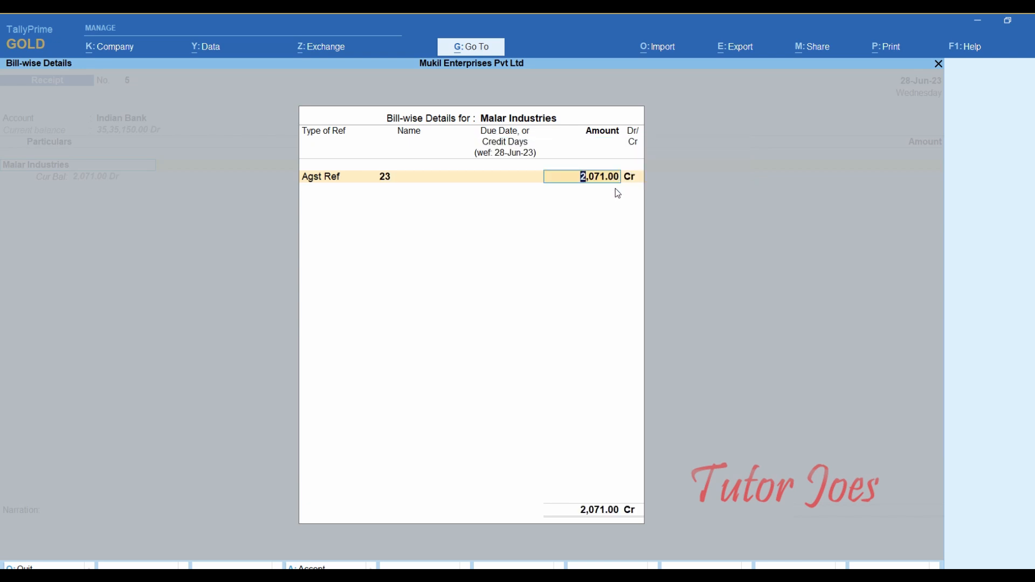
key(Return)
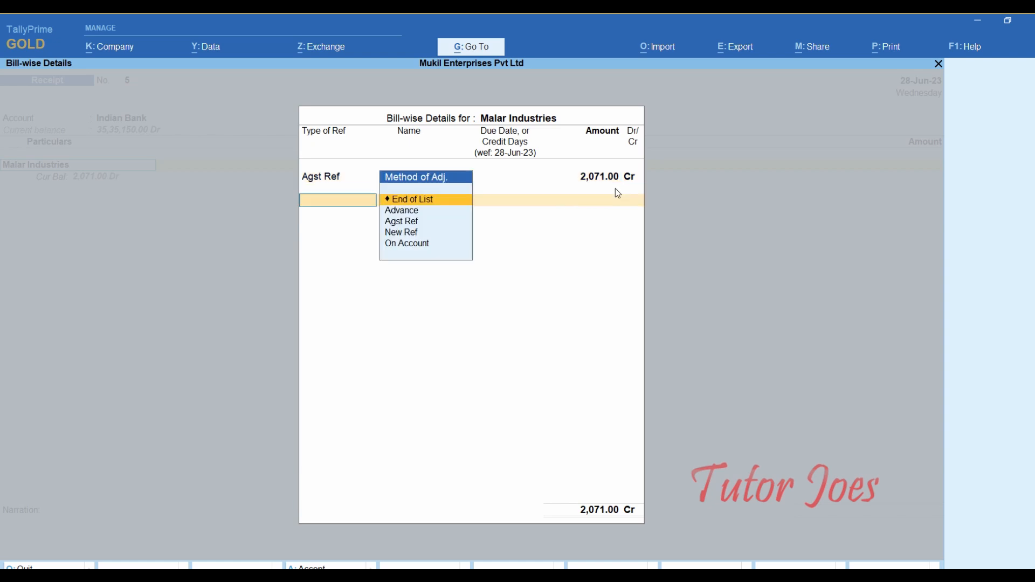
key(Return)
key(Return)
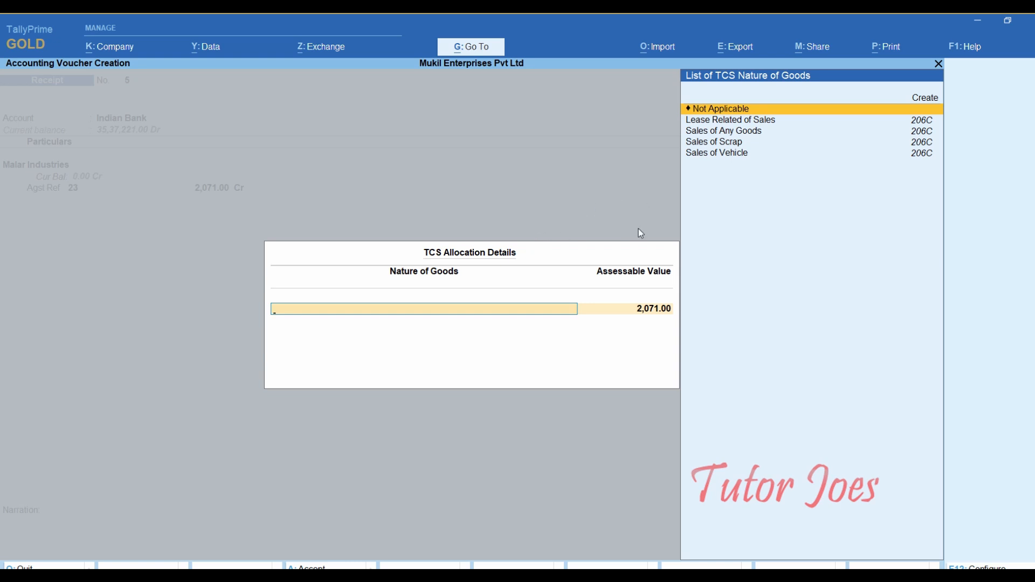
- Set TCS Not Applicable, record 2,071.00 cheque 600621 on Canara Bank, and save receipt No. 5
key(Return)
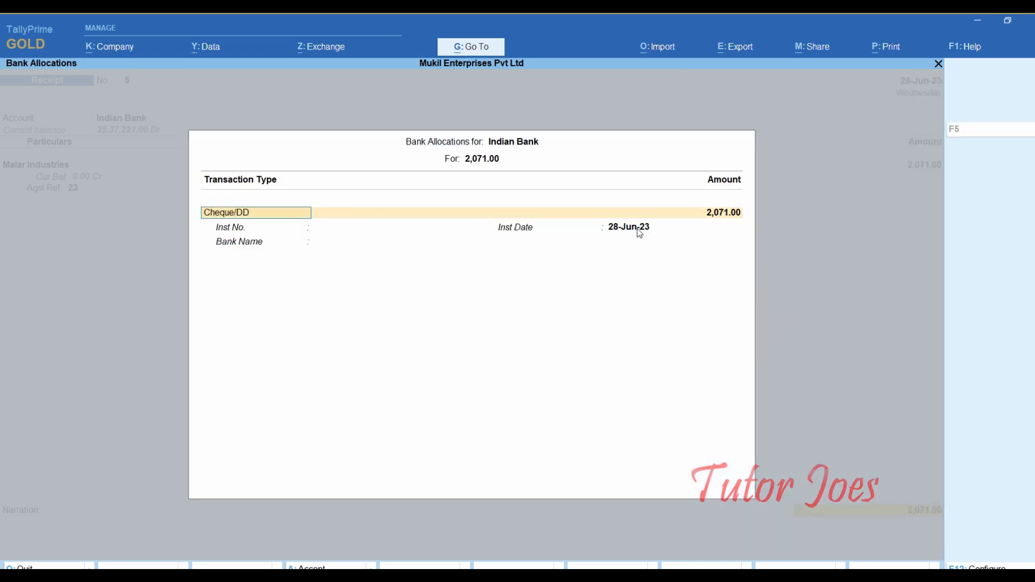
key(Return)
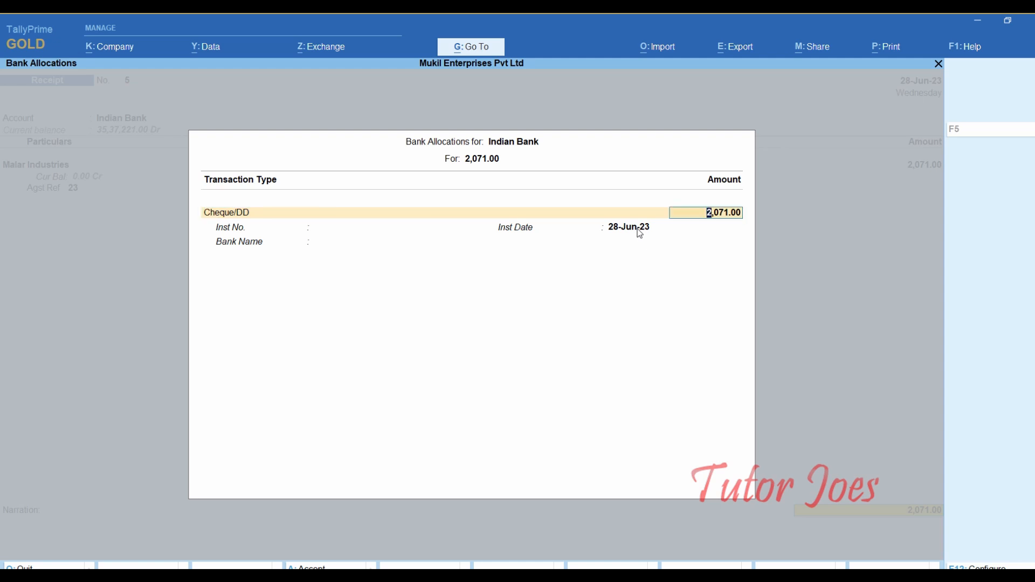
key(Return)
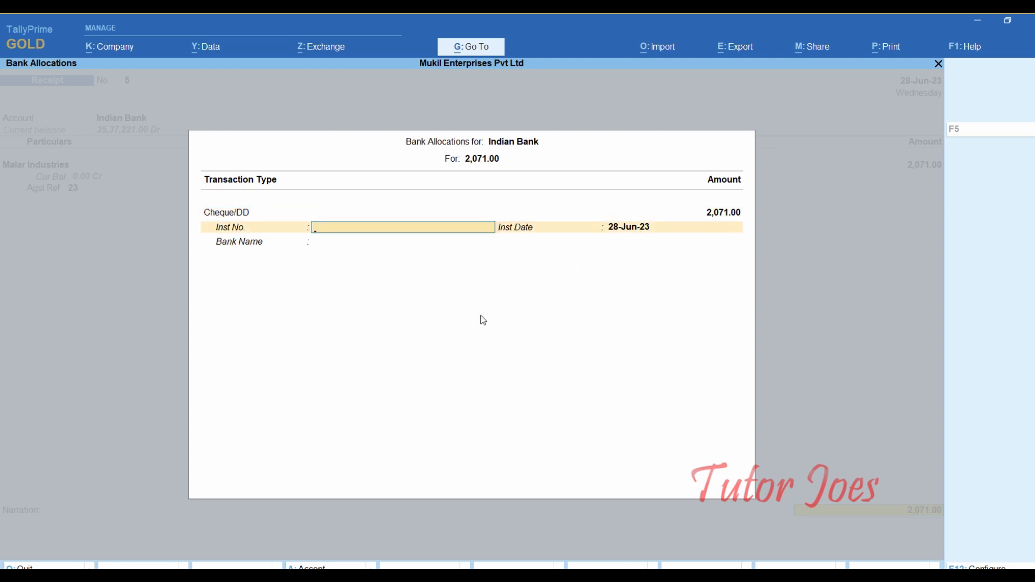
key(ctrl)
text(600621)
key(Return)
key(Return)
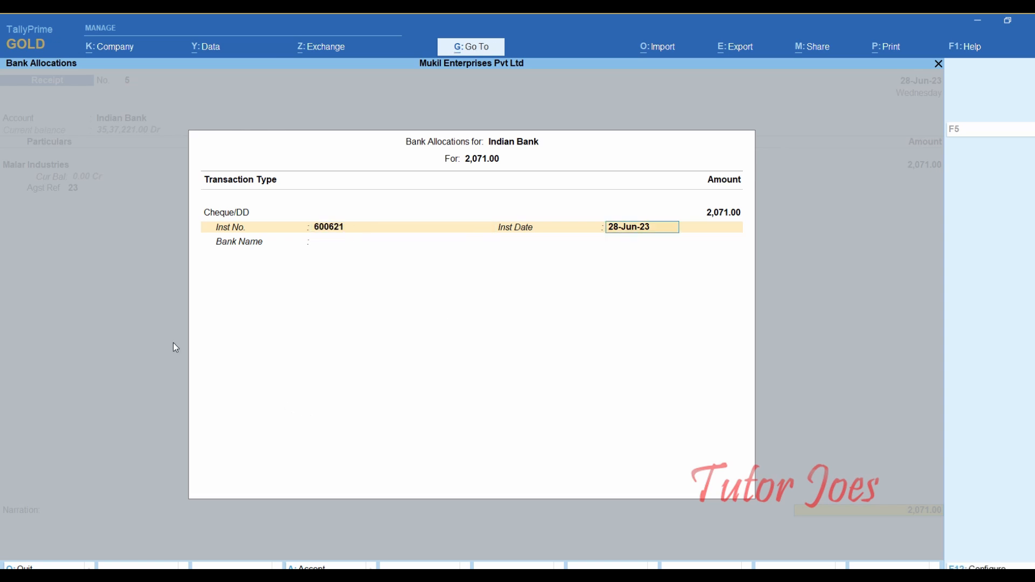
text(Ca)
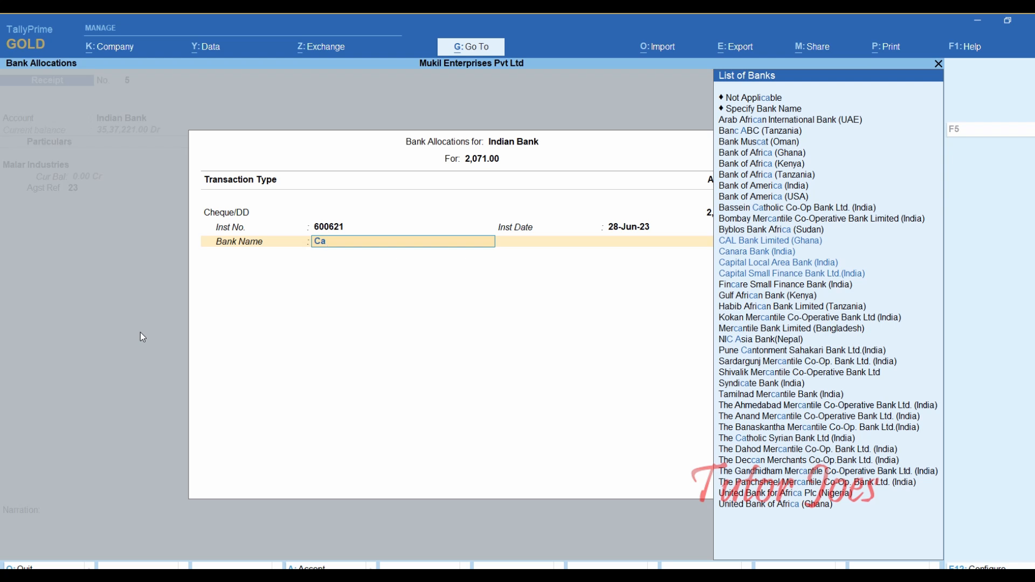
text(n)
key(Return)
key(Return)
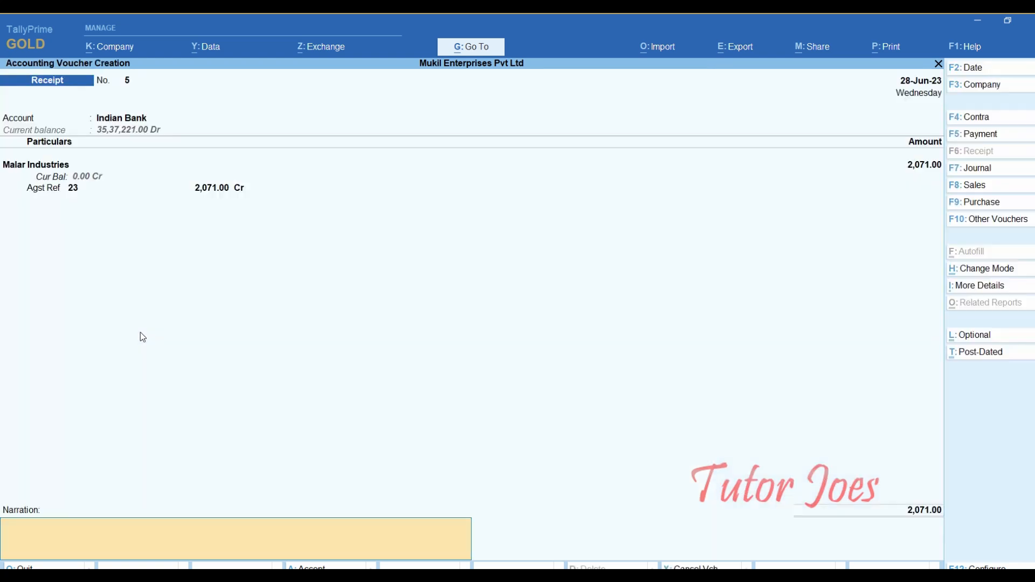
key(Return)
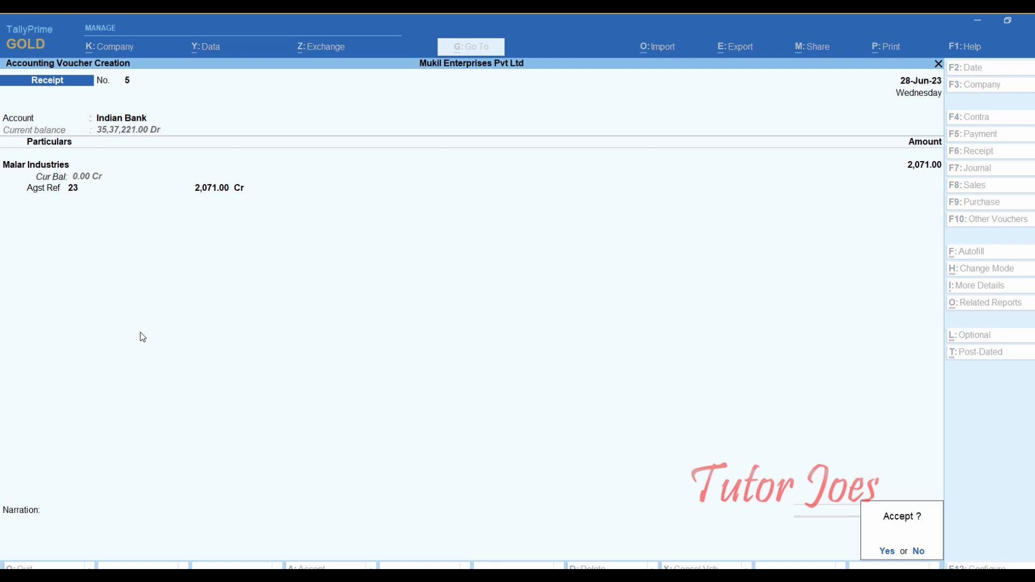
key(Return)
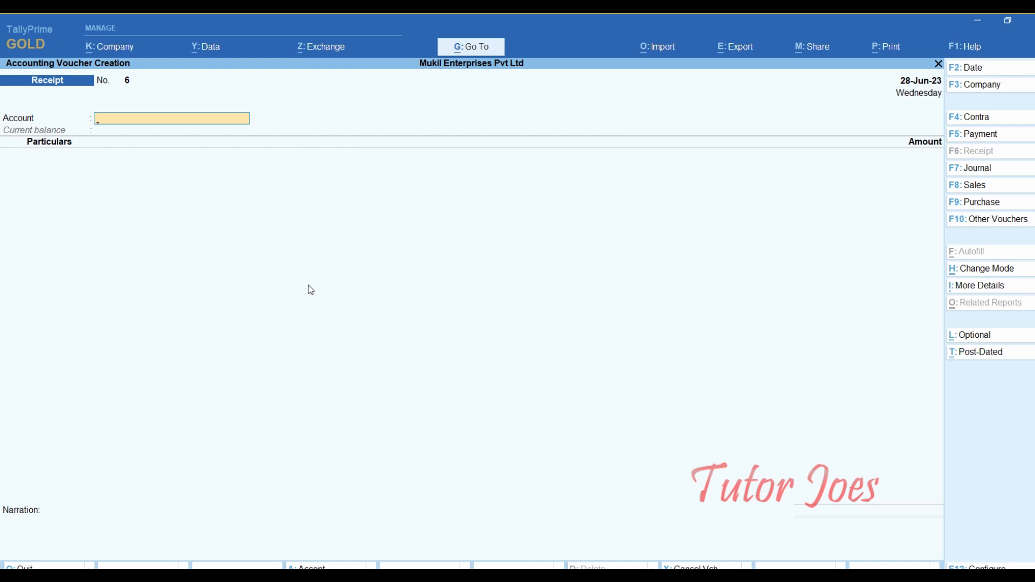
- Read the 01st July ₹57,00,000 Vishwa Industries entry in Word, then return to TallyPrime
key(alt+Tab)
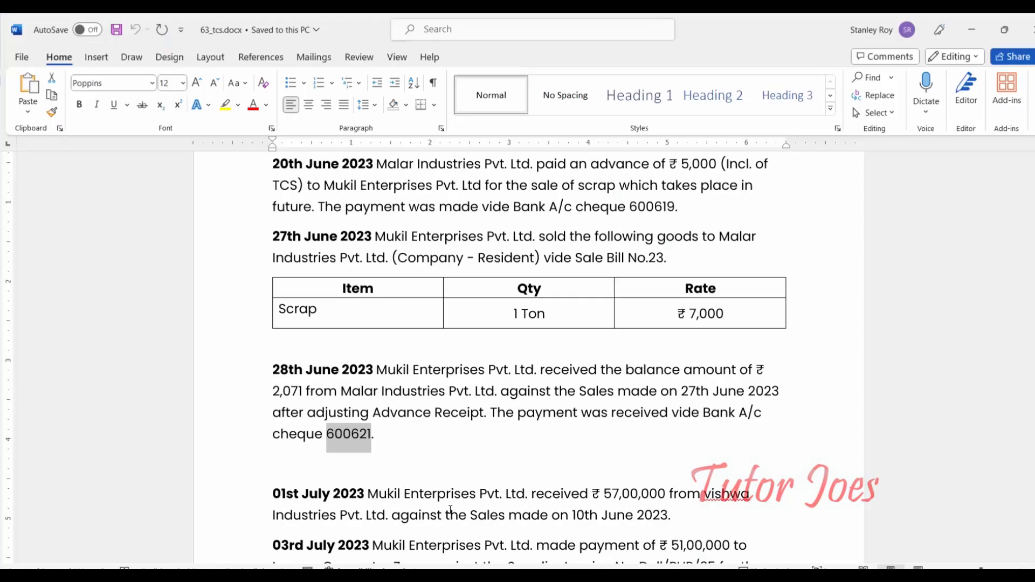
scroll(400, 434, up, 6)
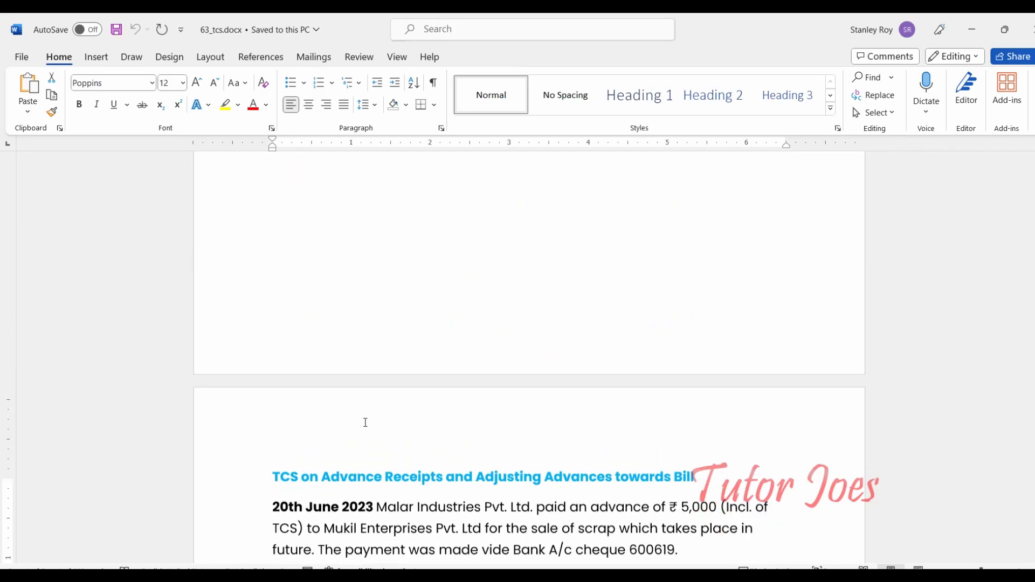
scroll(365, 422, down, 8)
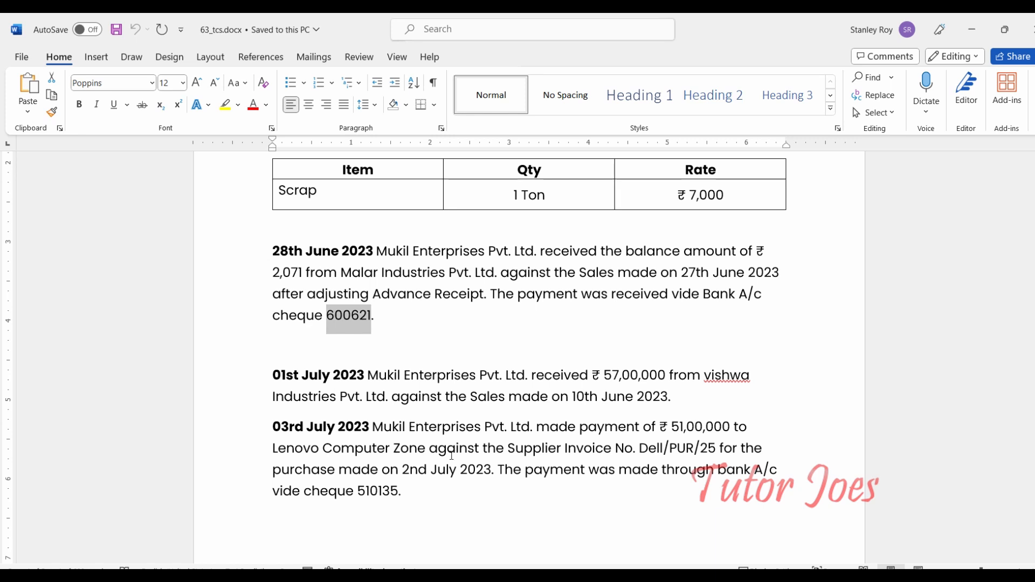
key(alt+Tab)
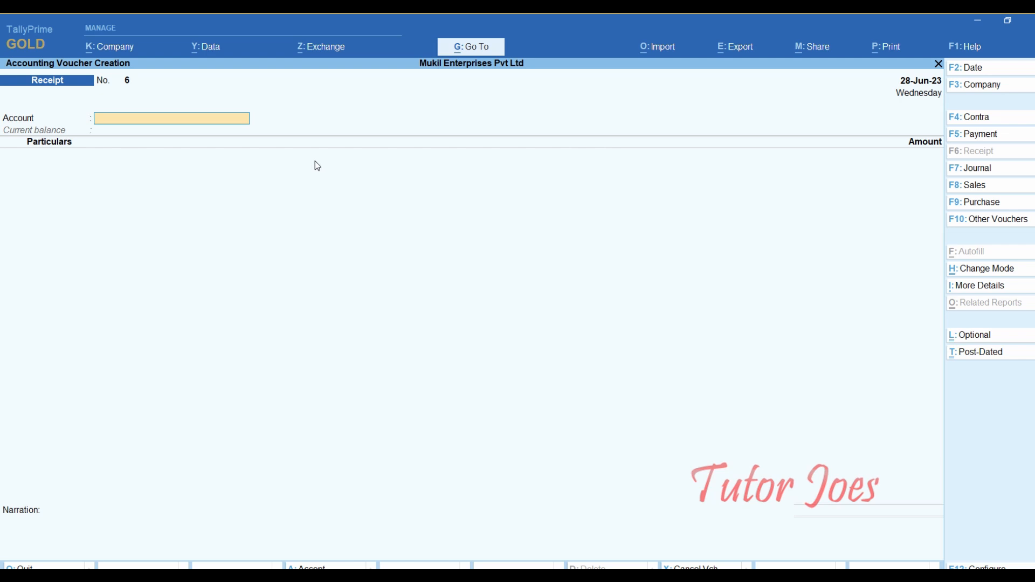
- Date the receipt 1-Jul-23 with Indian Bank as account and Vishwa Industries Pvt Ltd as payer
key(F2)
text(1-)
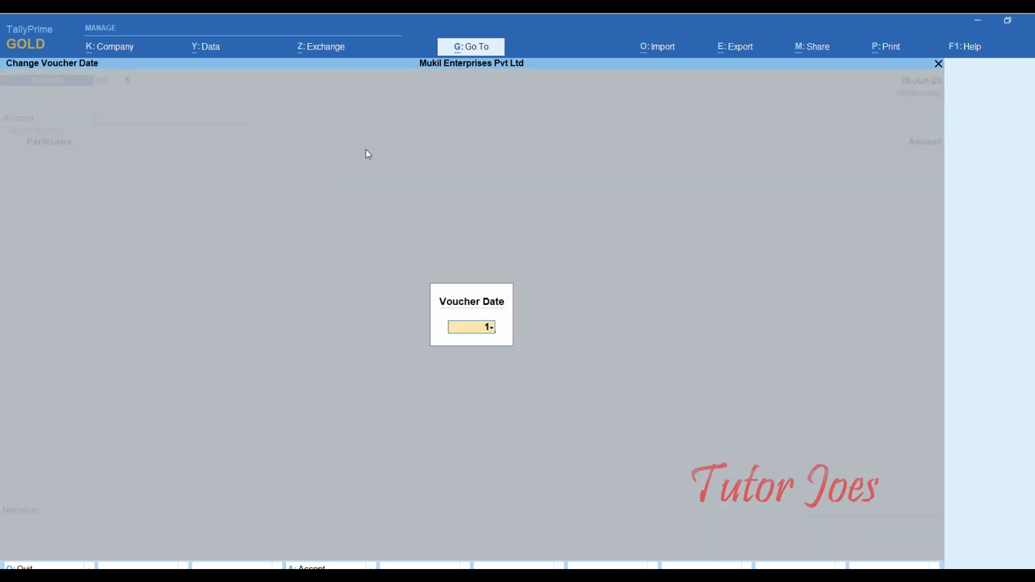
text(7)
key(Return)
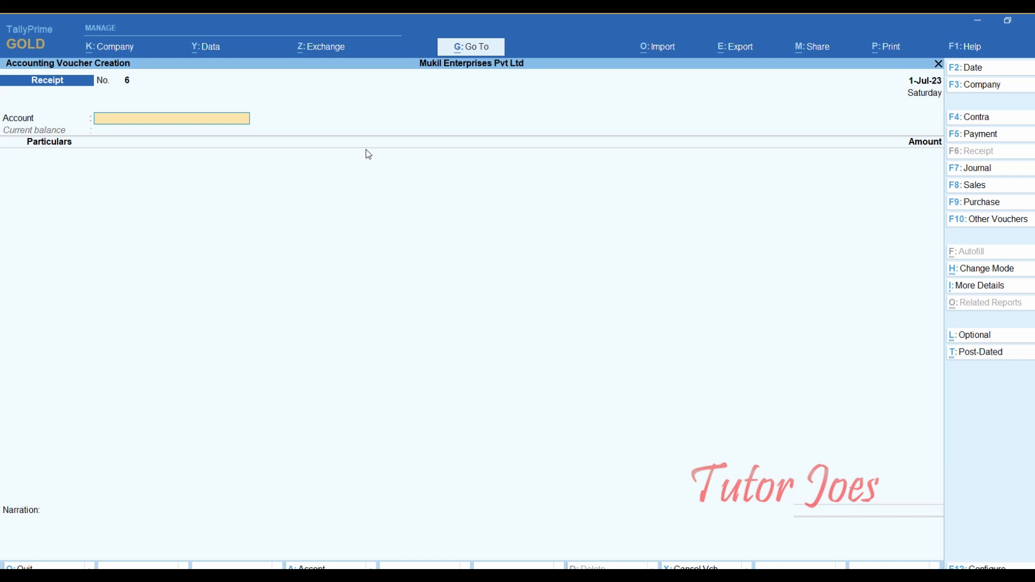
text(I)
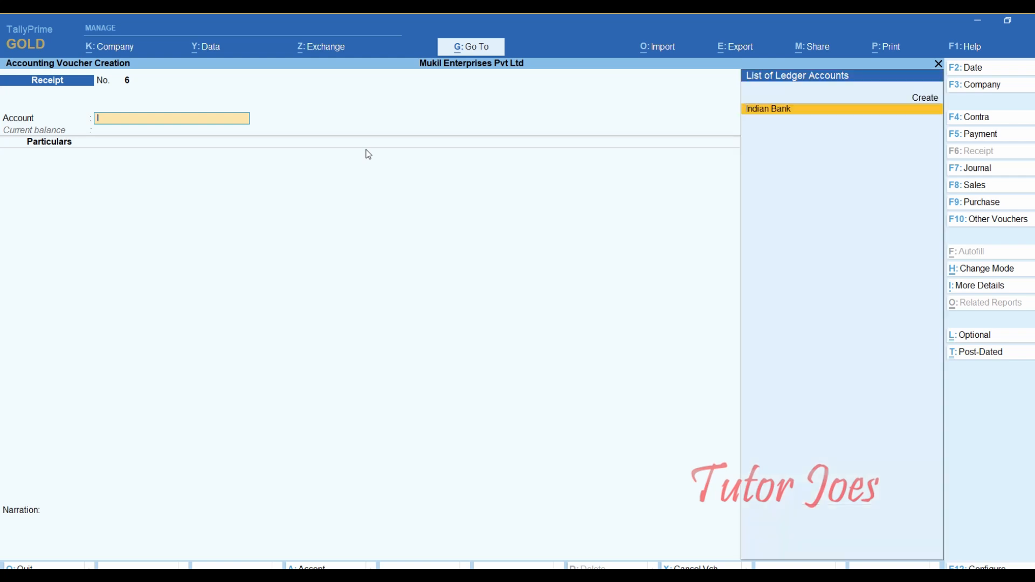
key(Return)
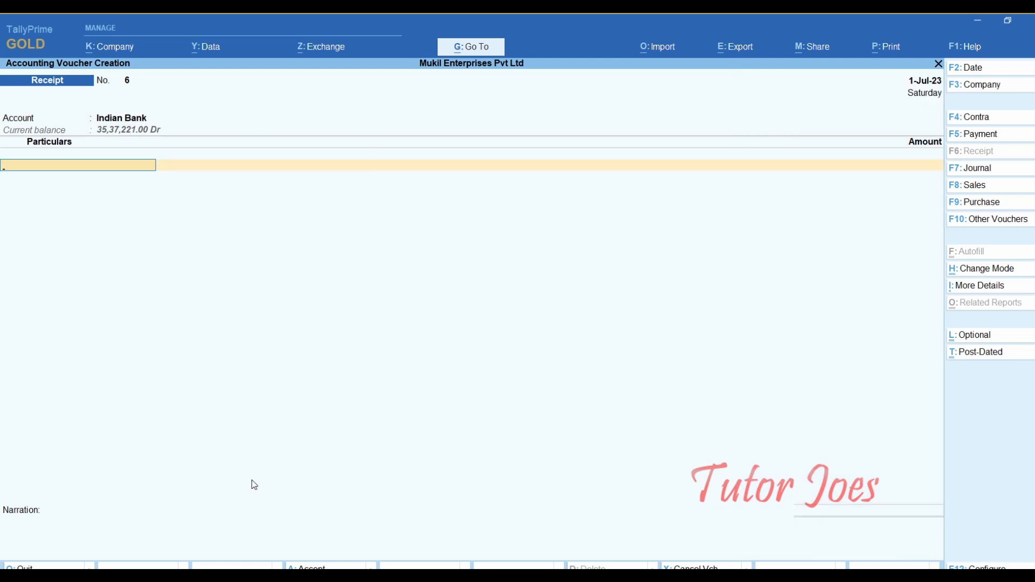
key(alt+Tab)
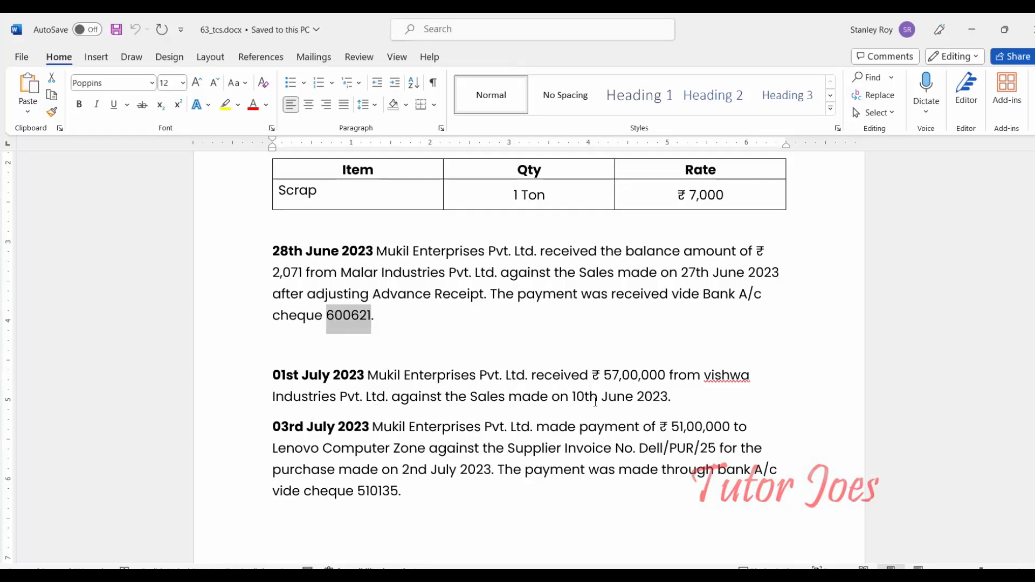
key(alt+Tab)
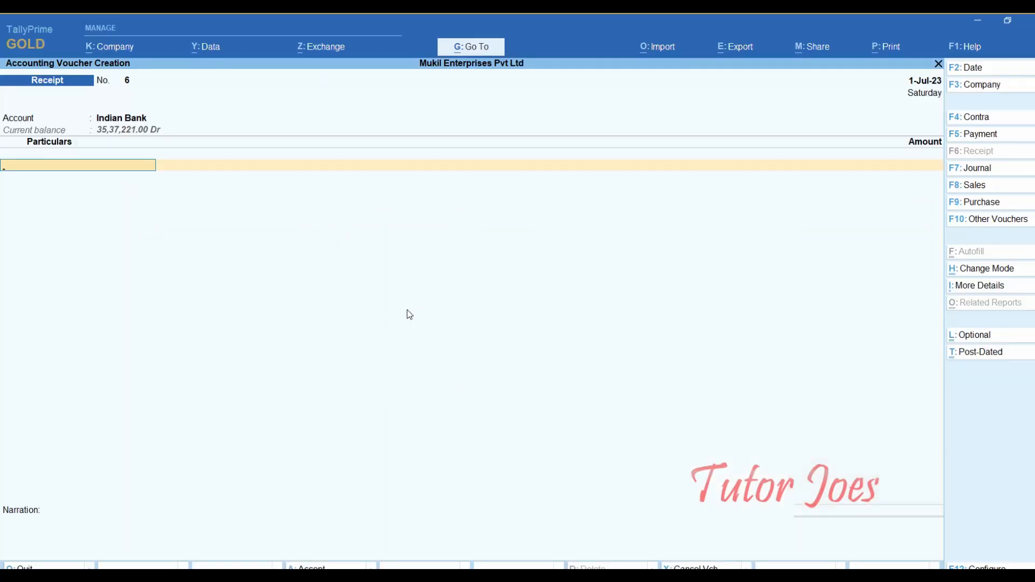
text(Vi)
key(Return)
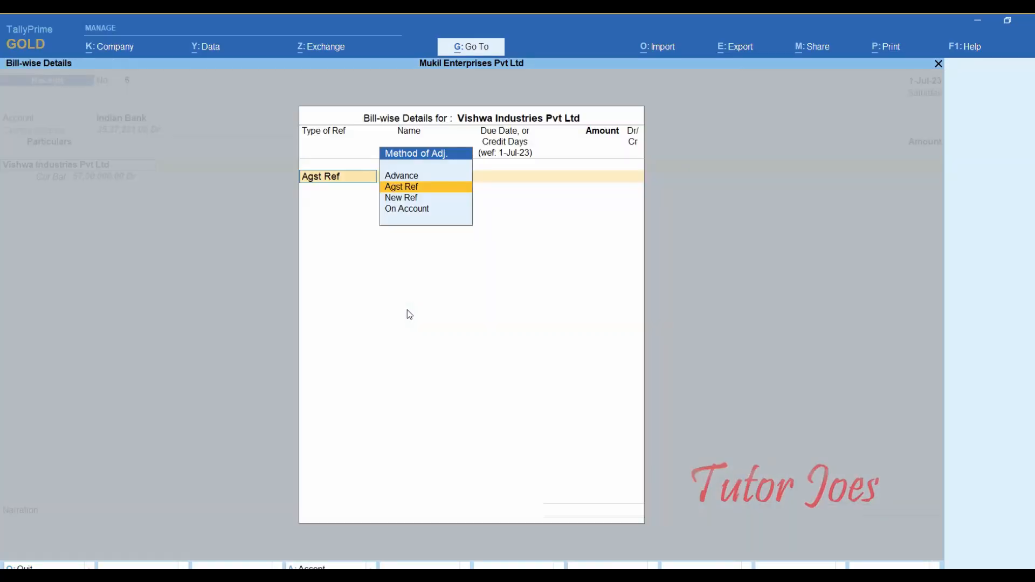
- Settle 57,00,000 against bill 21, TCS Not Applicable, cheque 105521, and save receipt No. 6
key(Return)
key(Return)
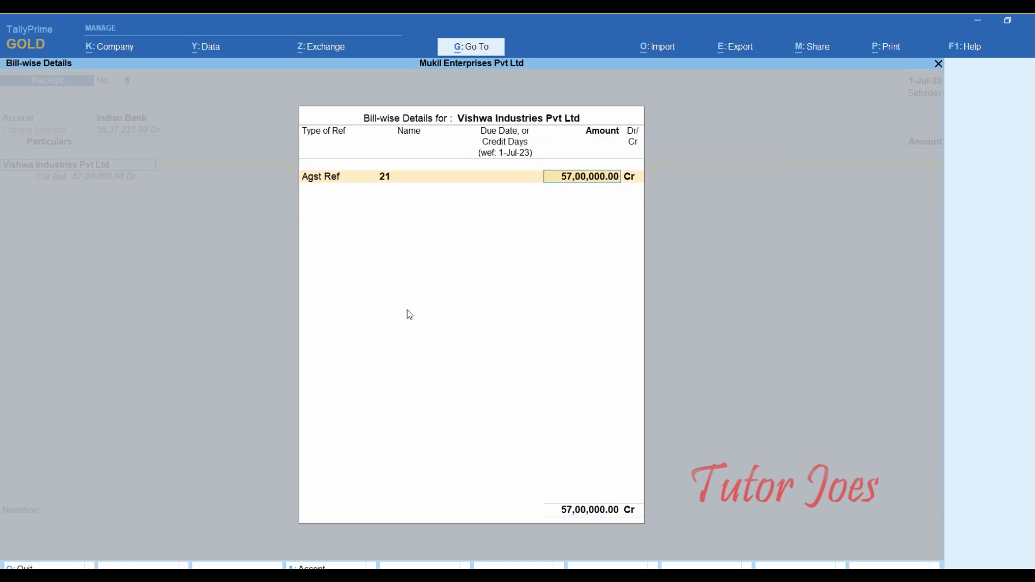
key(Return)
key(Return)
key(Return)
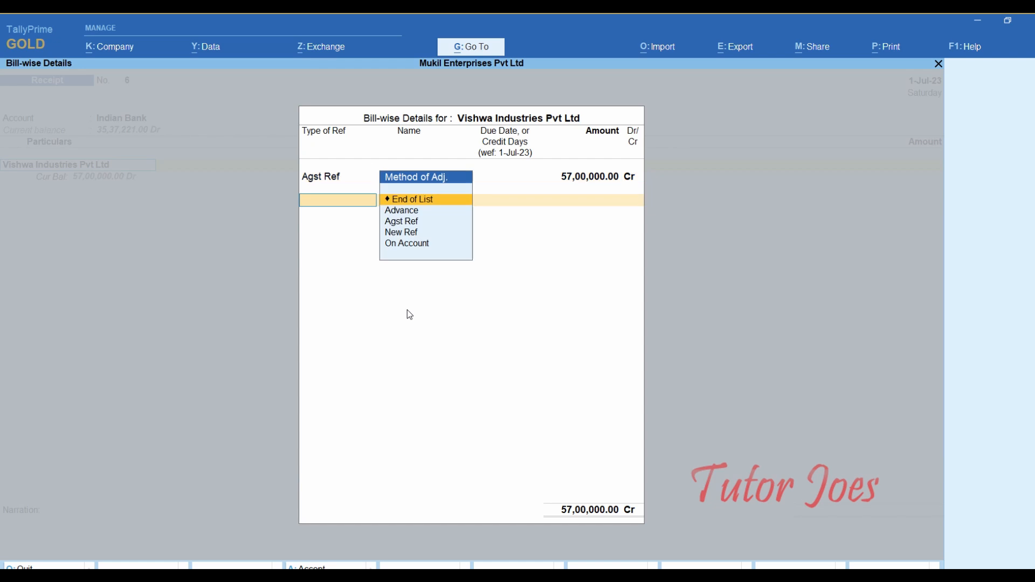
key(Return)
key(Return)
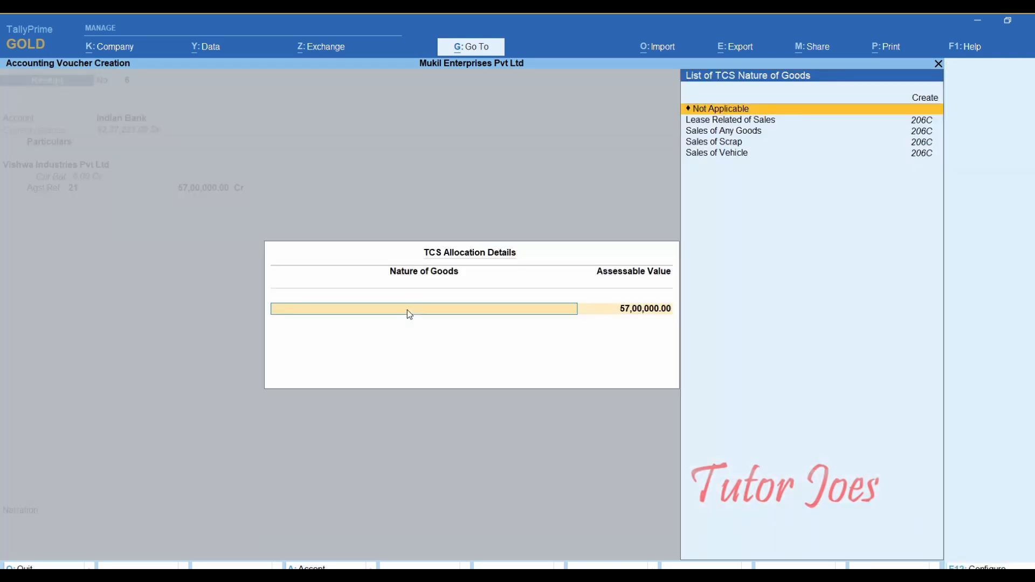
key(Return)
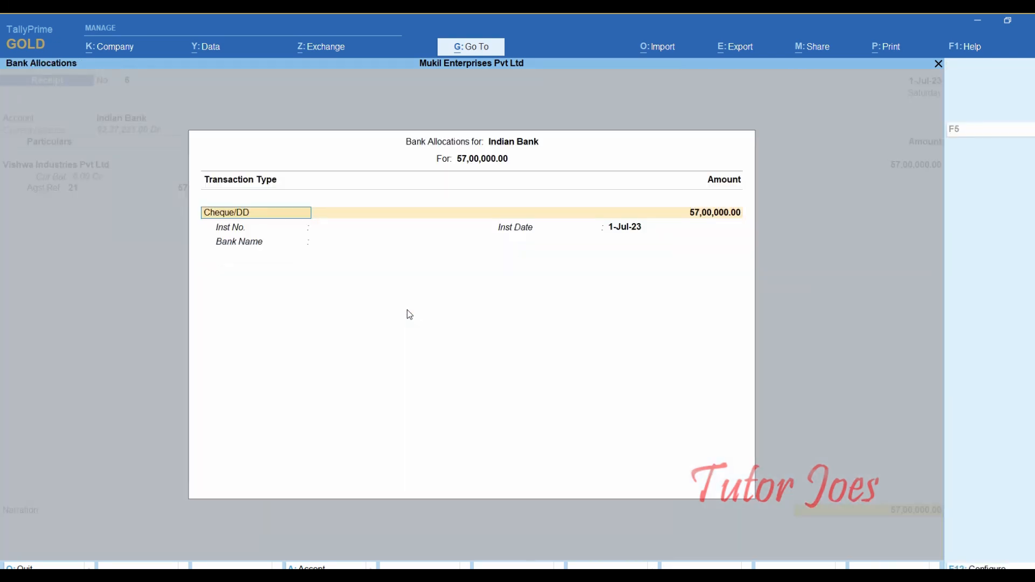
key(Return)
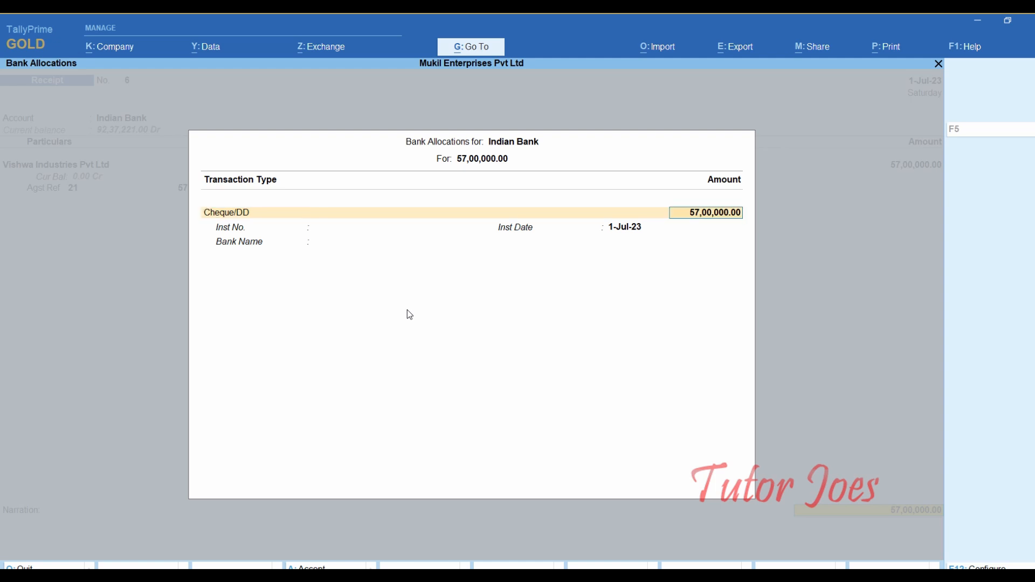
key(Return)
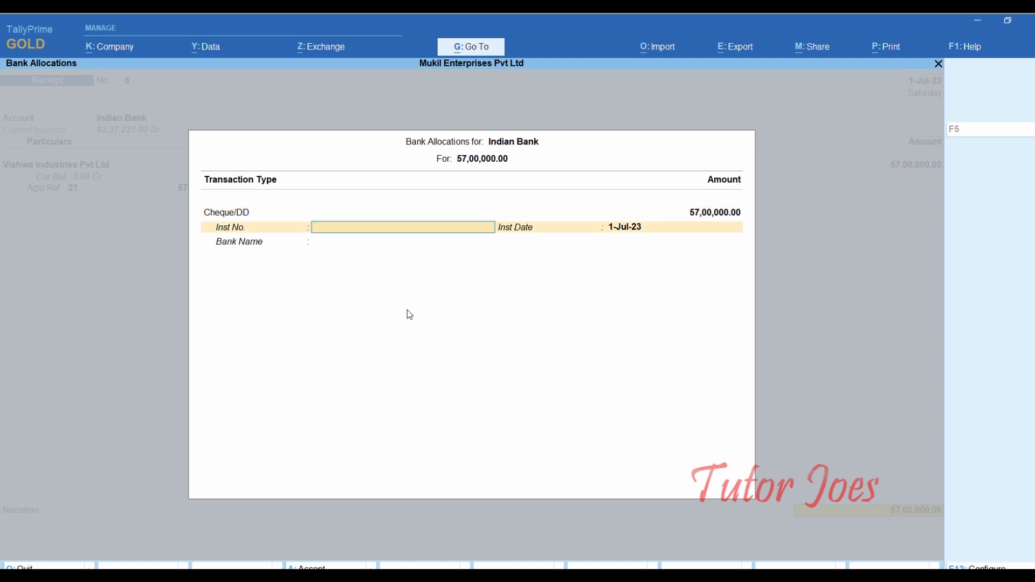
text(105521)
key(Return)
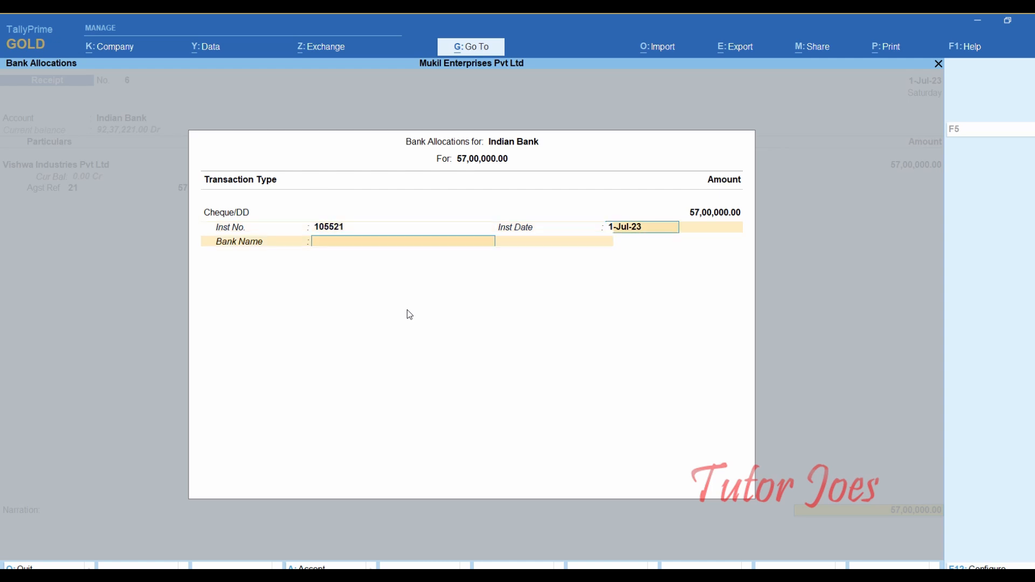
key(Return)
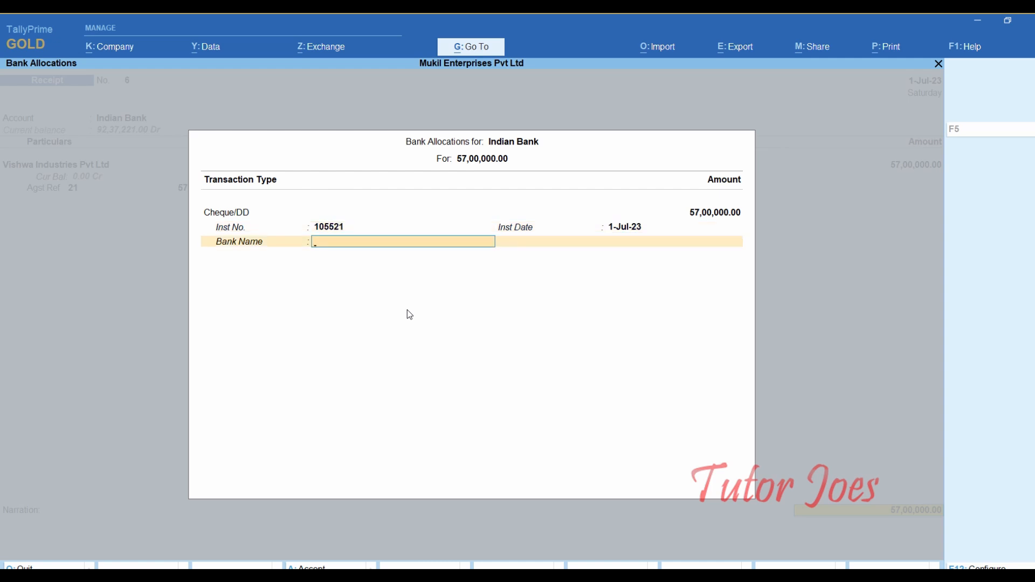
key(Return)
key(Return)
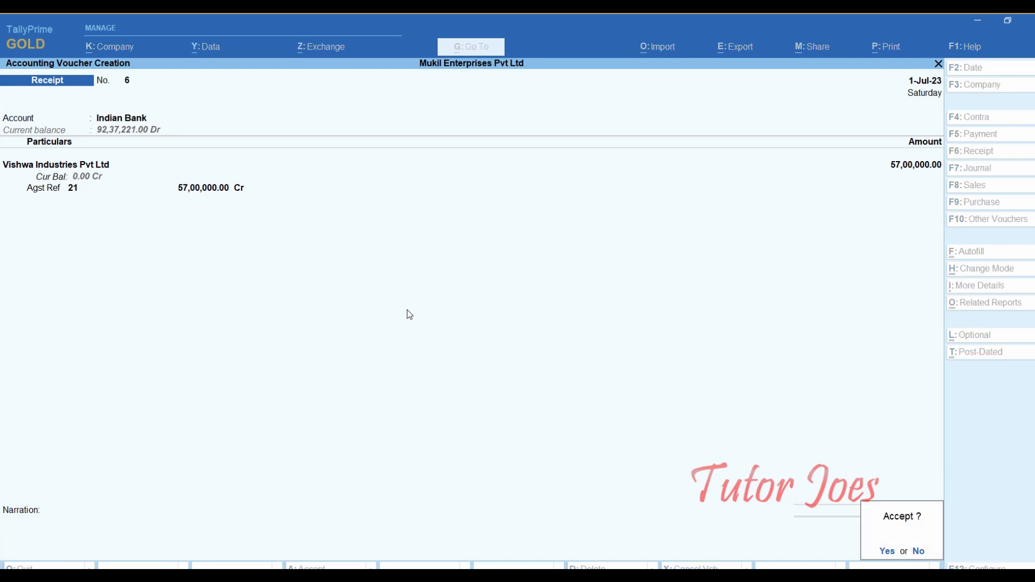
key(y)
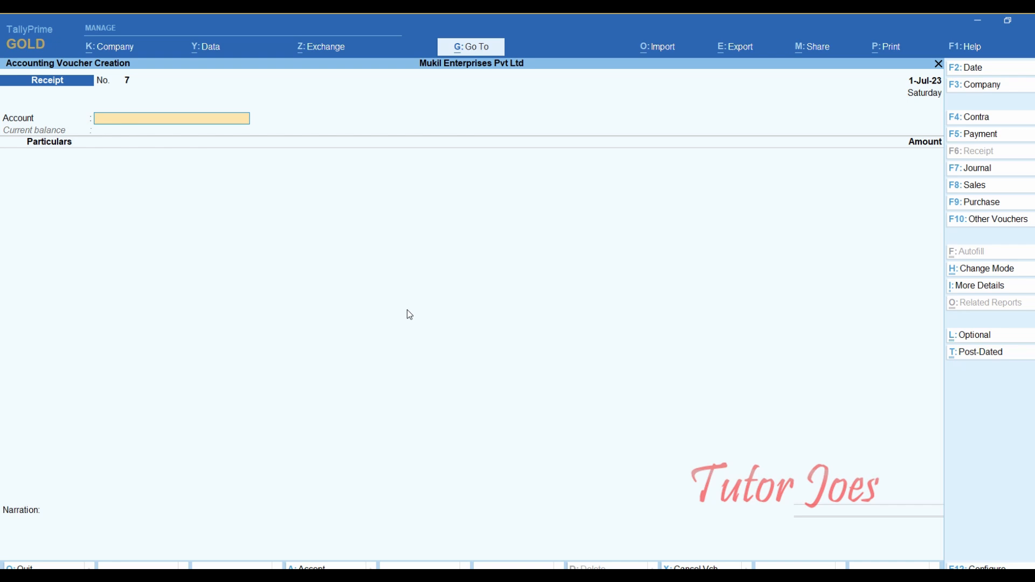
- Start a Payment voucher dated 3-Jul-23 from Indian Bank to Lenovo Computer Zone
key(F5)
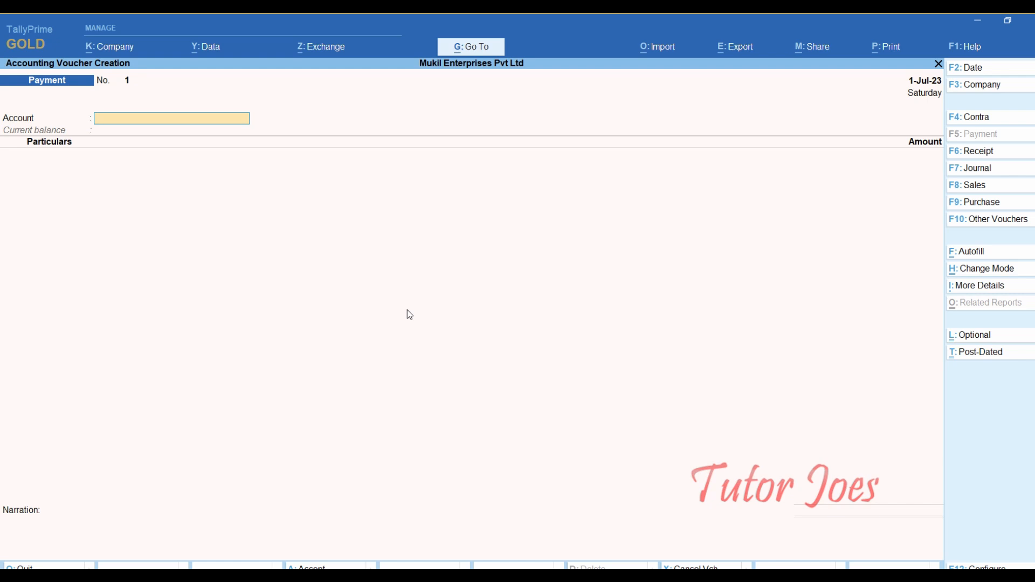
key(F2)
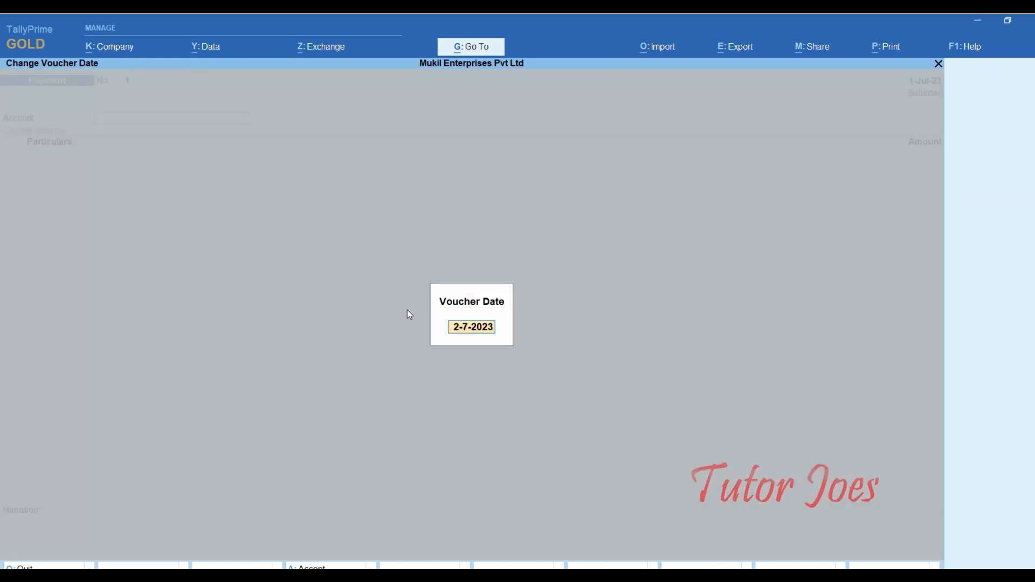
text(3-7)
key(Return)
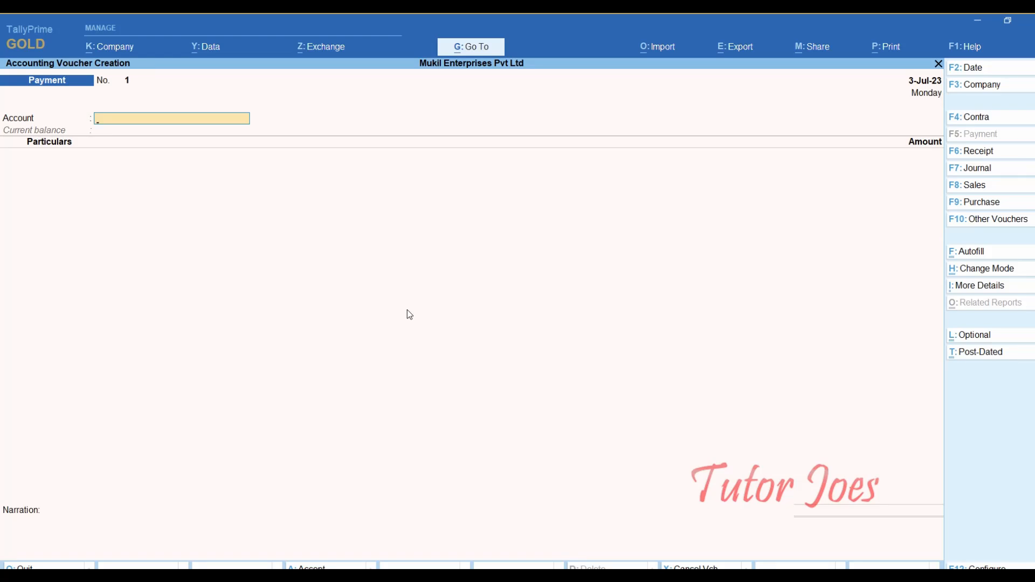
text(in)
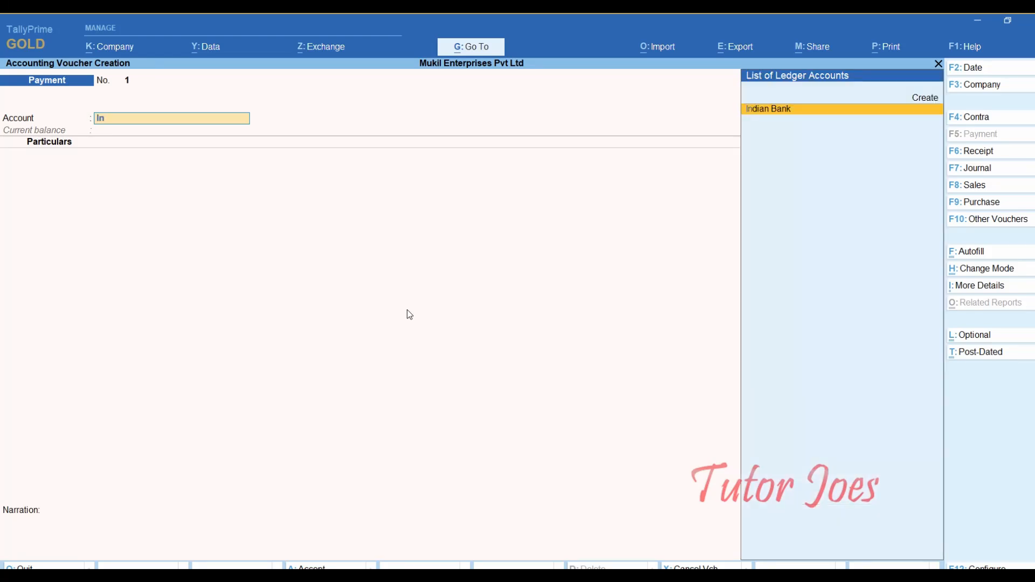
key(Return)
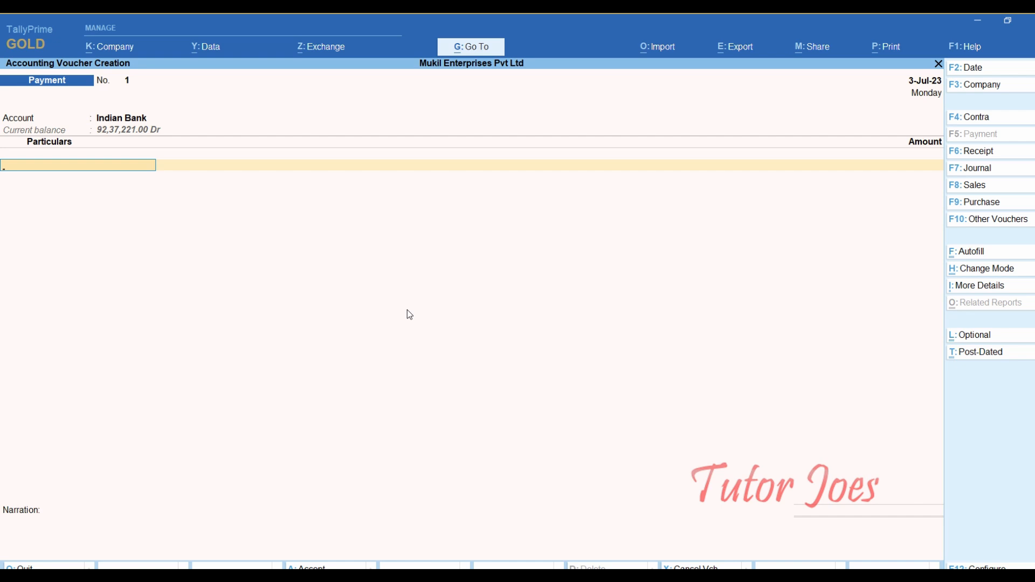
text(L)
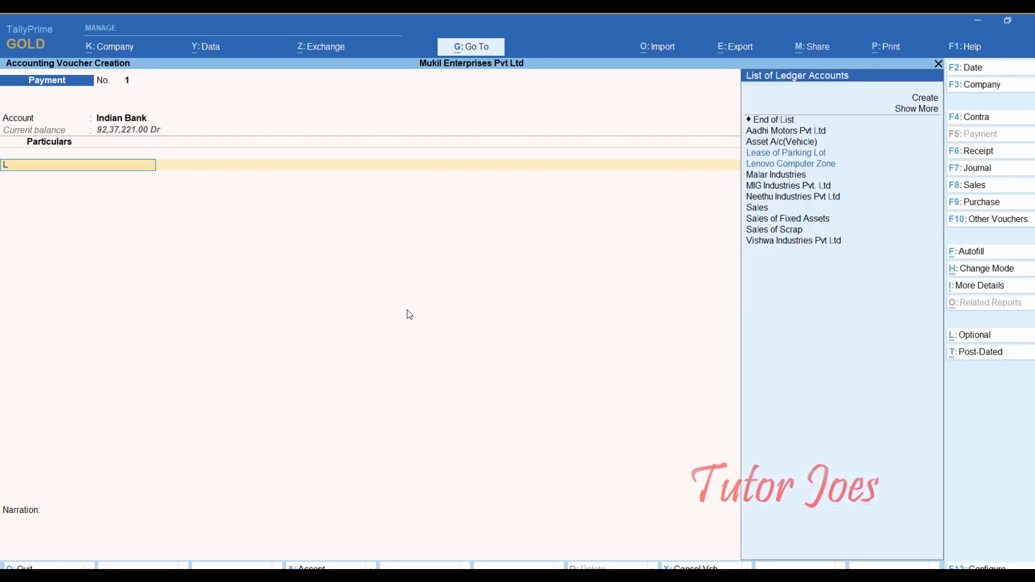
key(Return)
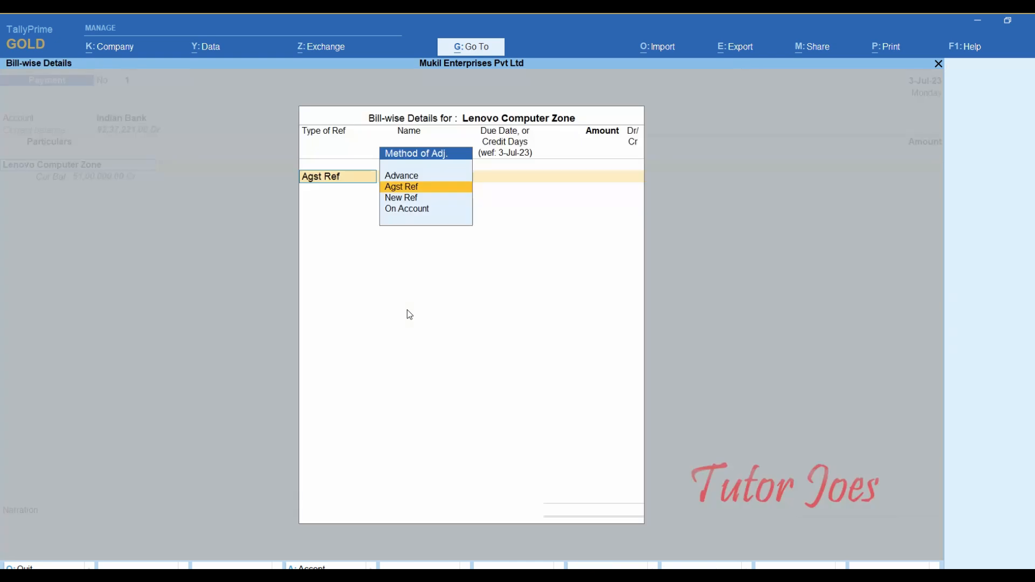
- Settle 51,00,000 against bill LEN/PUR/25 with cheque 510135 and save the payment
key(Return)
key(Return)
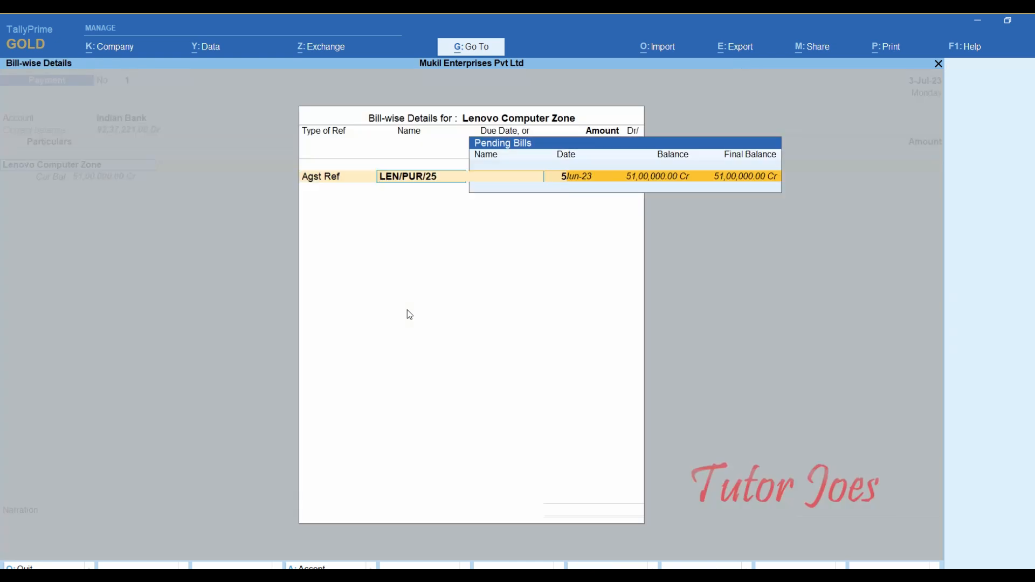
key(Return)
key(Return)
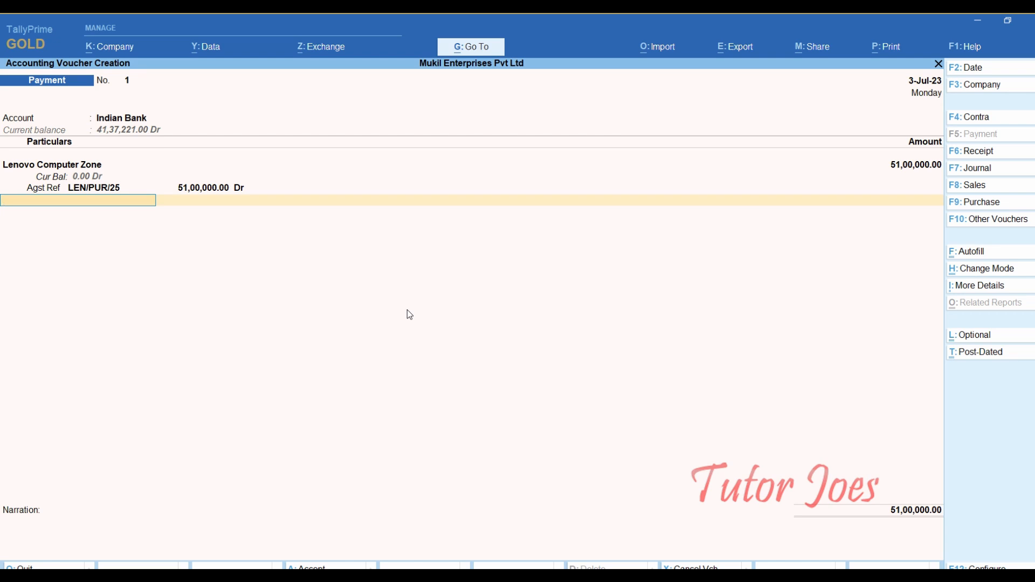
key(Return)
key(Return)
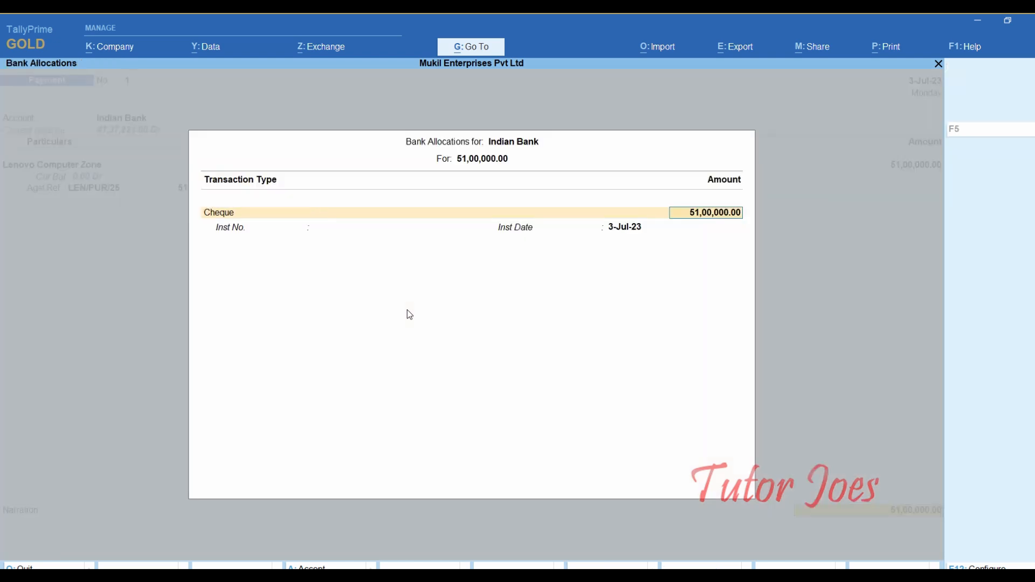
key(Return)
text(5)
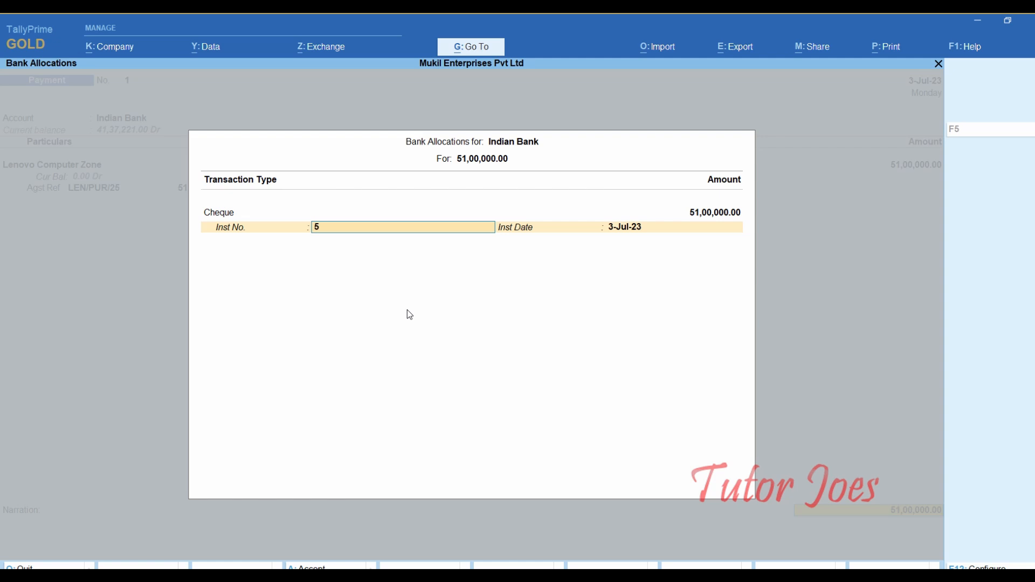
text(10135)
key(Return)
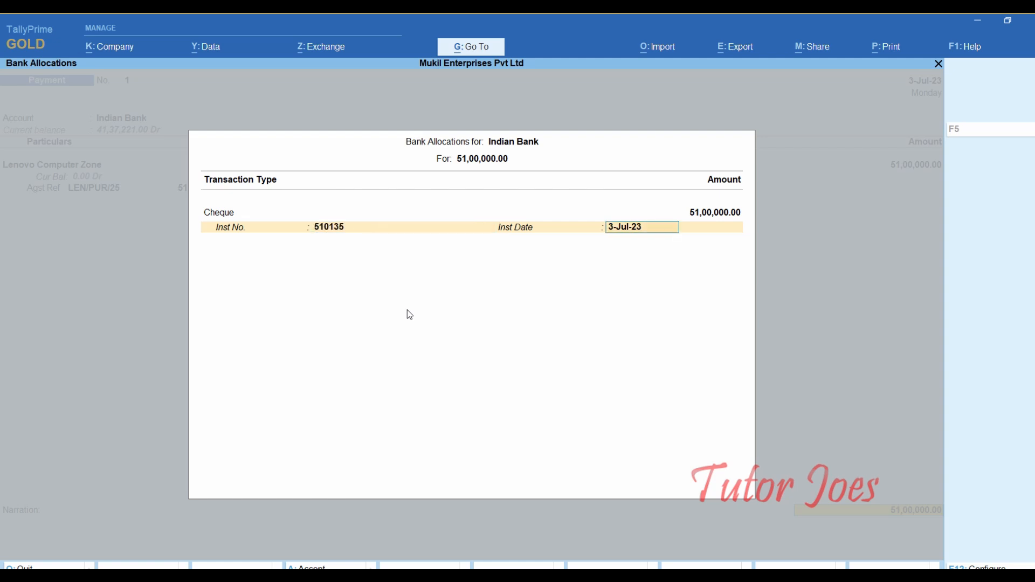
key(Return)
key(Return)
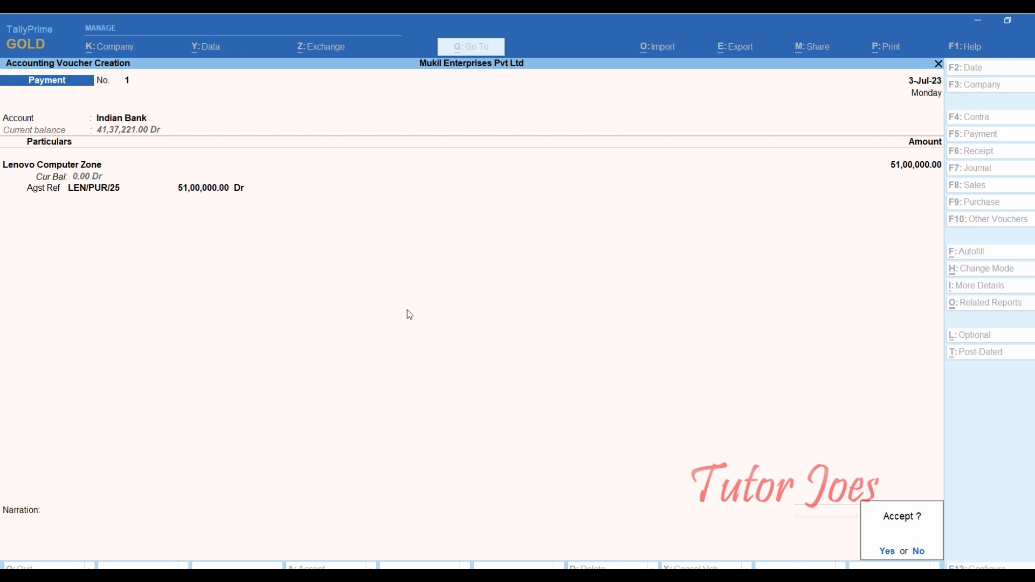
key(Return)
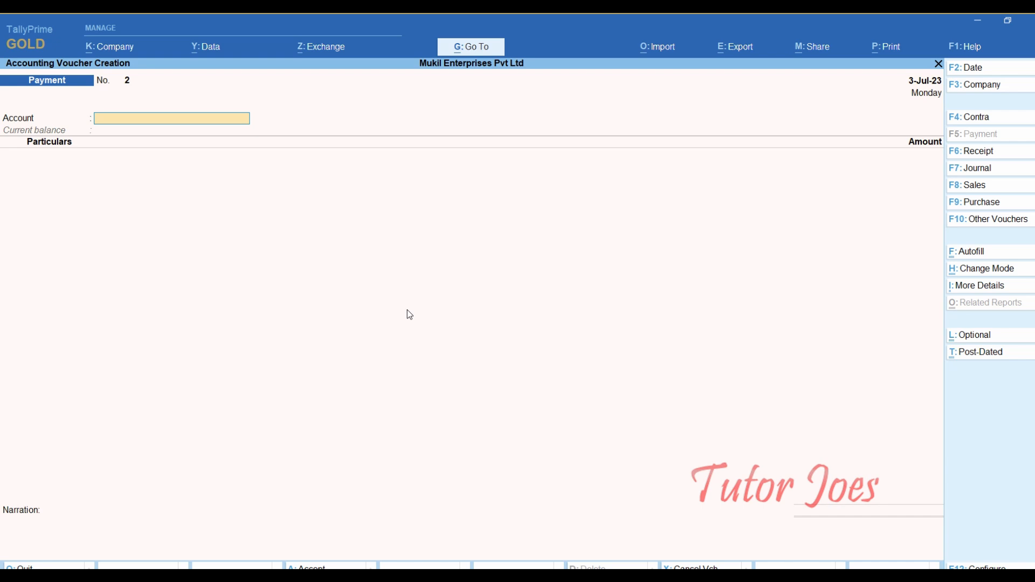
- Quit voucher entry to the Gateway of Tally and view the 05th July TCS Payment task in Word
key(Escape)
key(y)
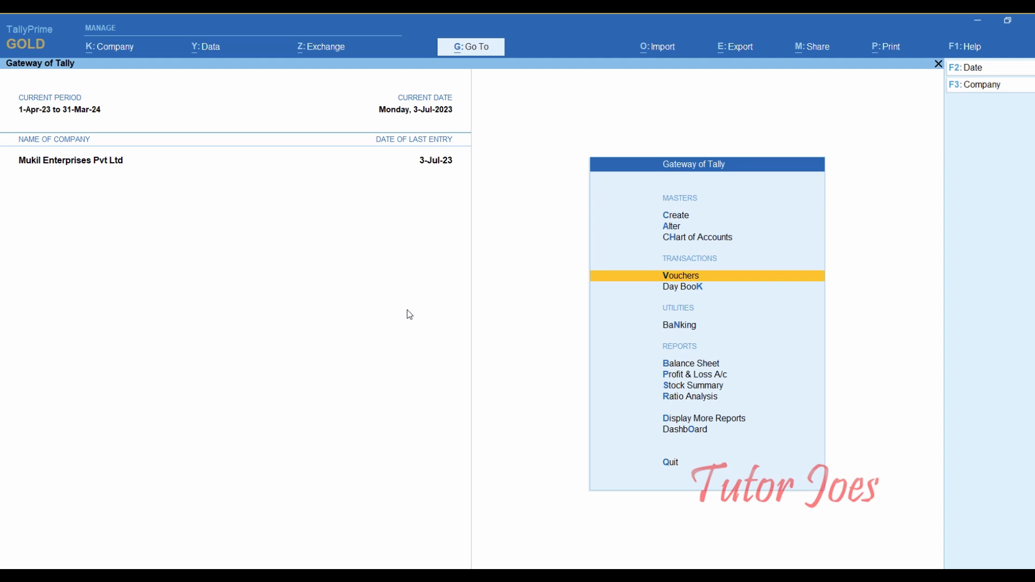
key(alt+Tab)
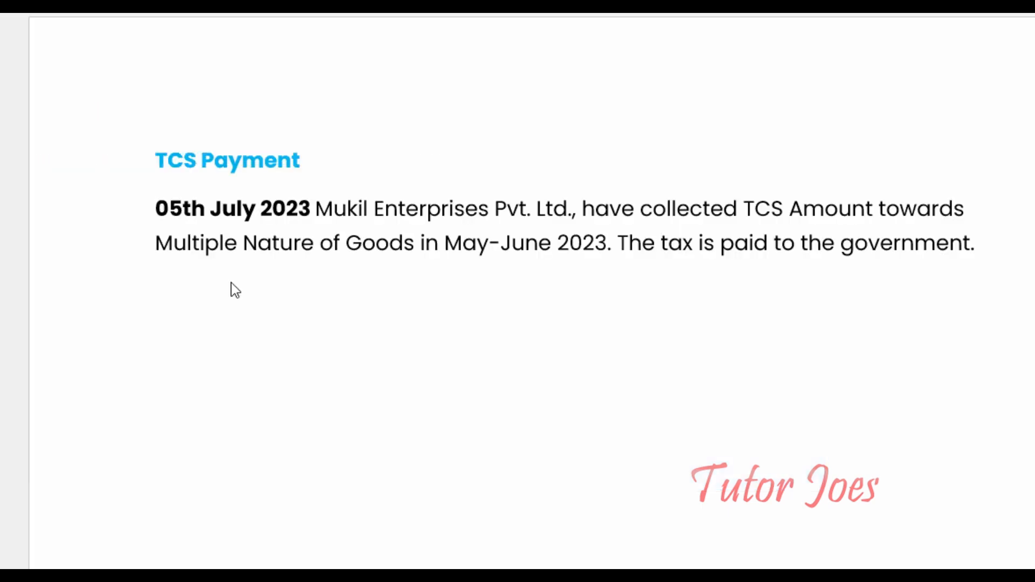
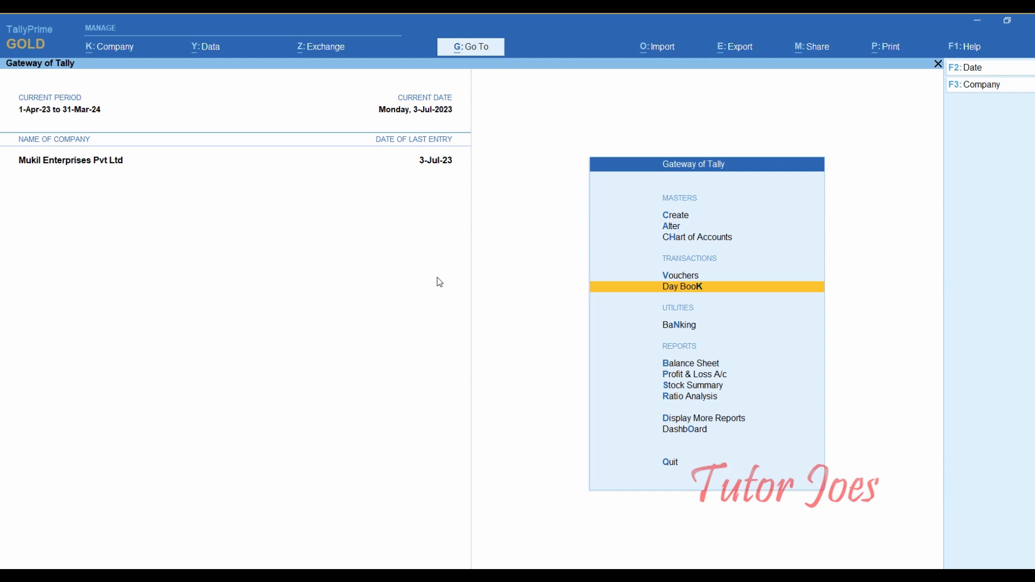
- Move the Gateway of Tally selection down to Display More Reports
key(Down)
key(Down)
key(Down)
key(Down)
key(Down)
key(Down)
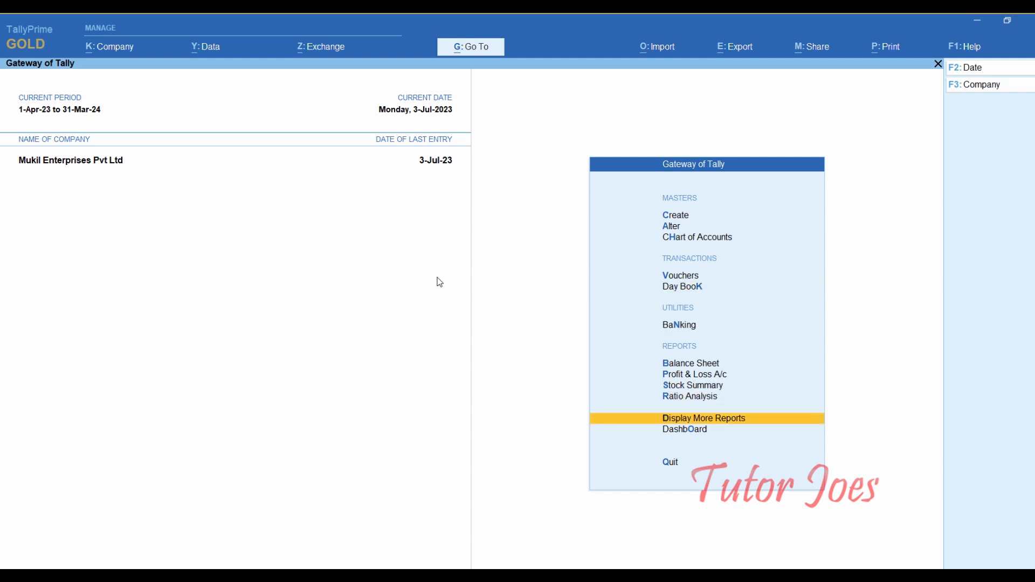
- Open the Form 27EQ report via Display More Reports and TCS Reports
key(Return)
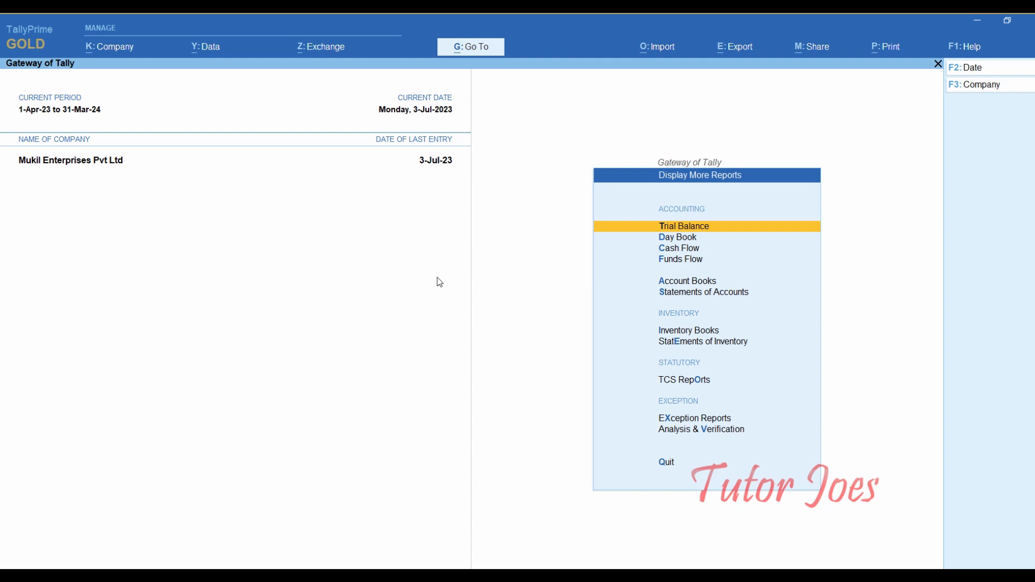
key(Down)
key(Down)
key(Down)
key(Down)
key(Down)
key(Down)
key(Down)
key(Down)
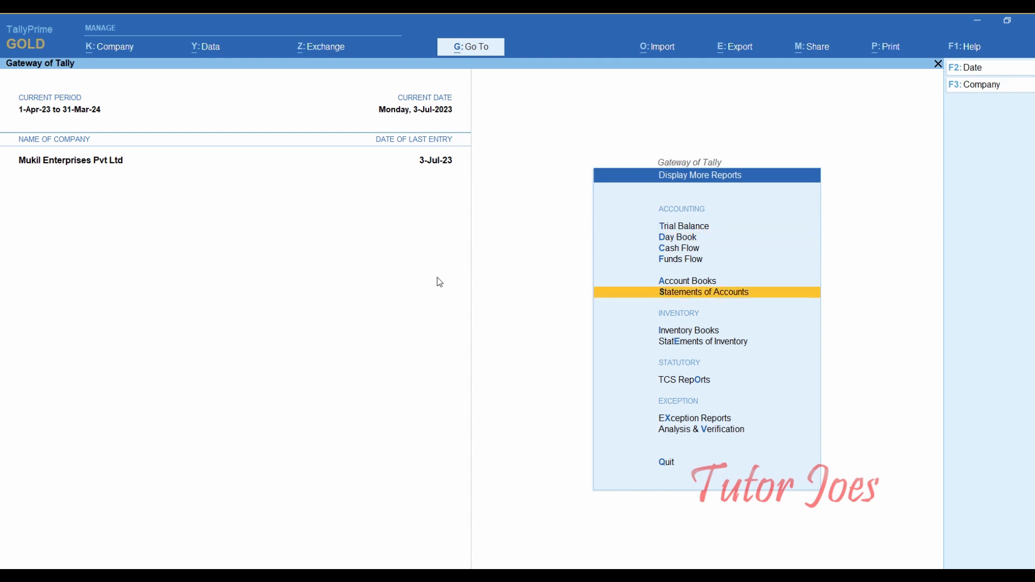
key(Return)
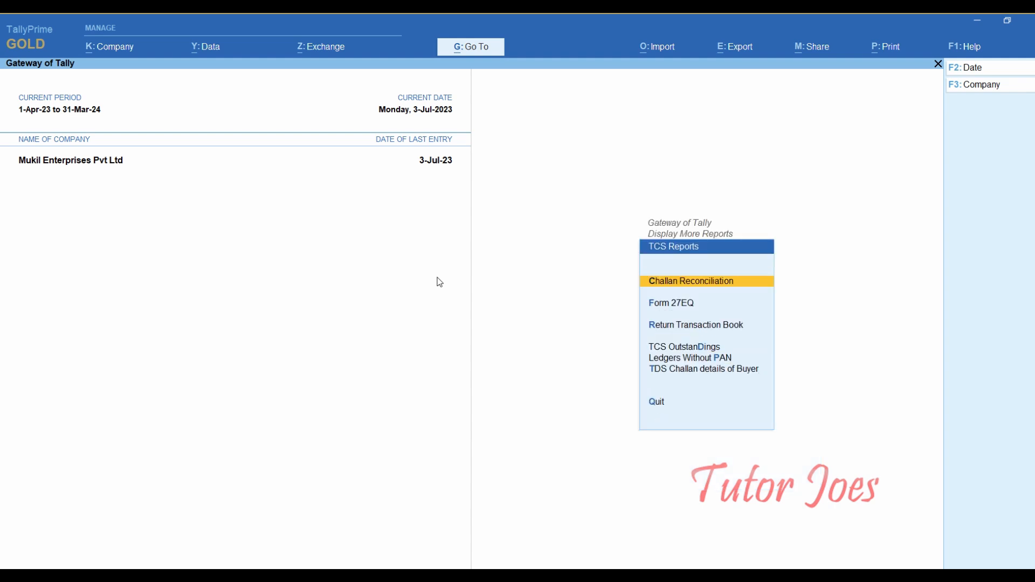
key(Down)
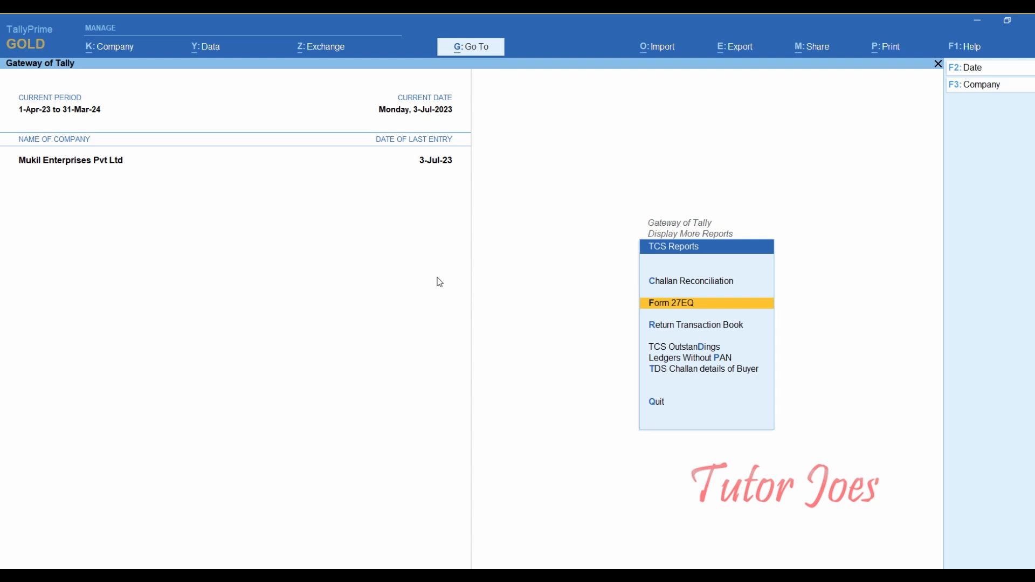
key(Return)
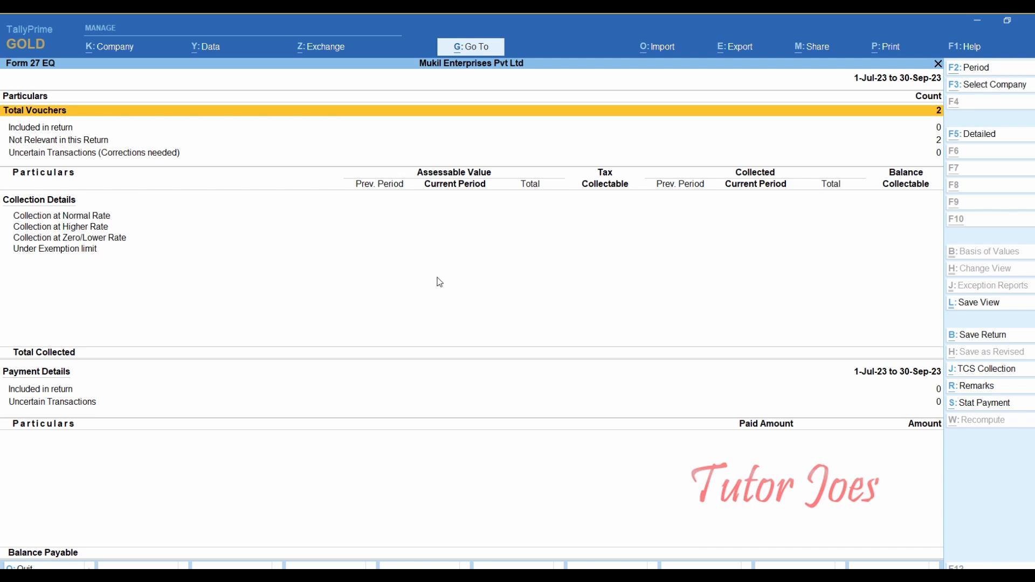
- Set the Form 27EQ period to the full year 1-4-2023 to 31-3-2024
key(alt+F2)
text(1-4)
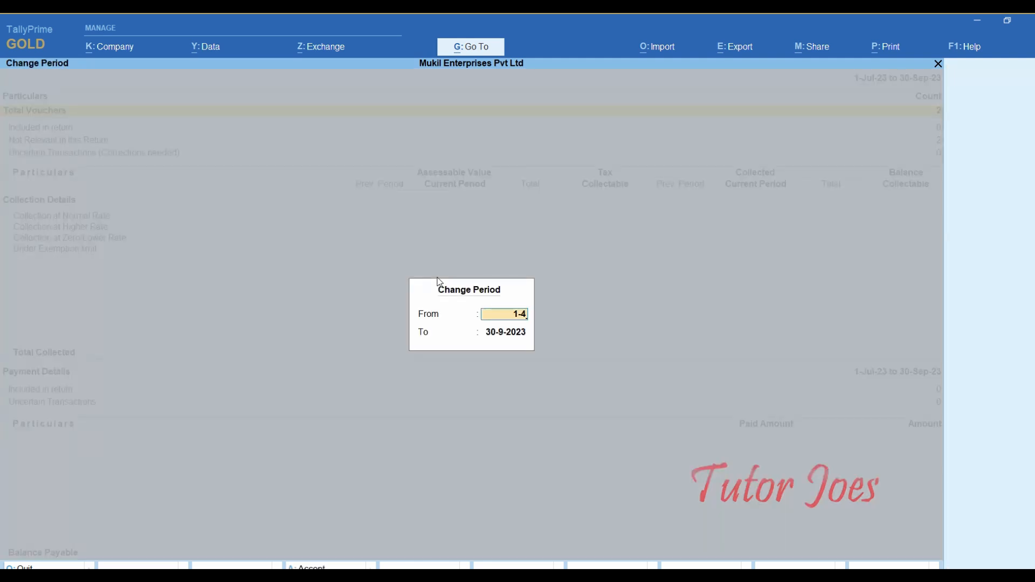
key(Return)
text(31)
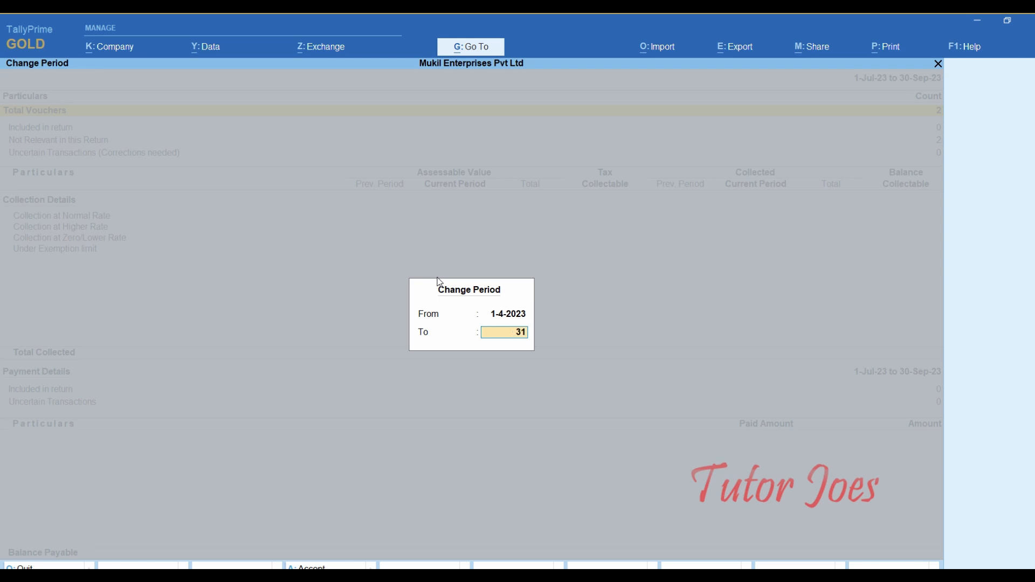
text(-3)
key(Return)
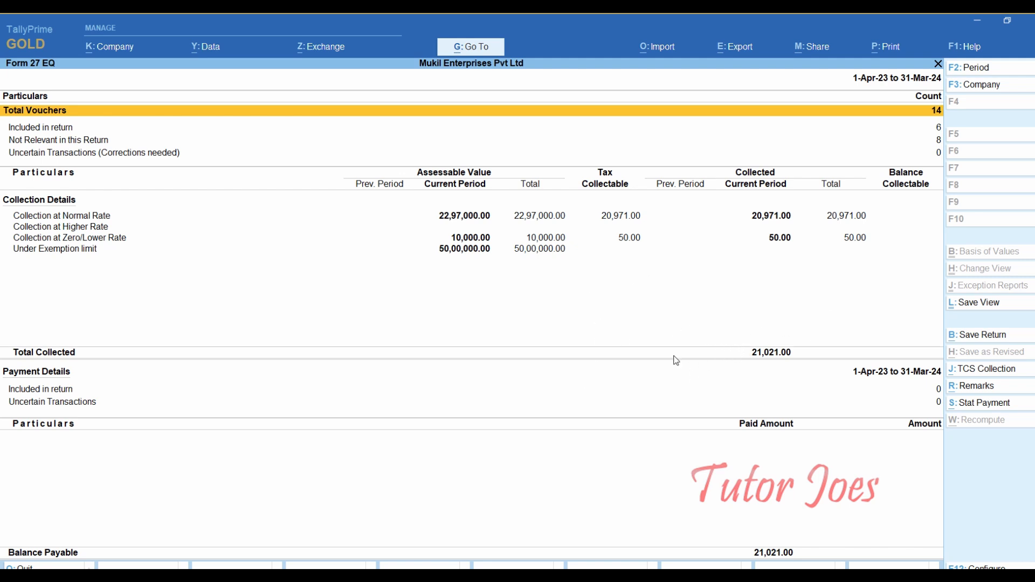
key(F2)
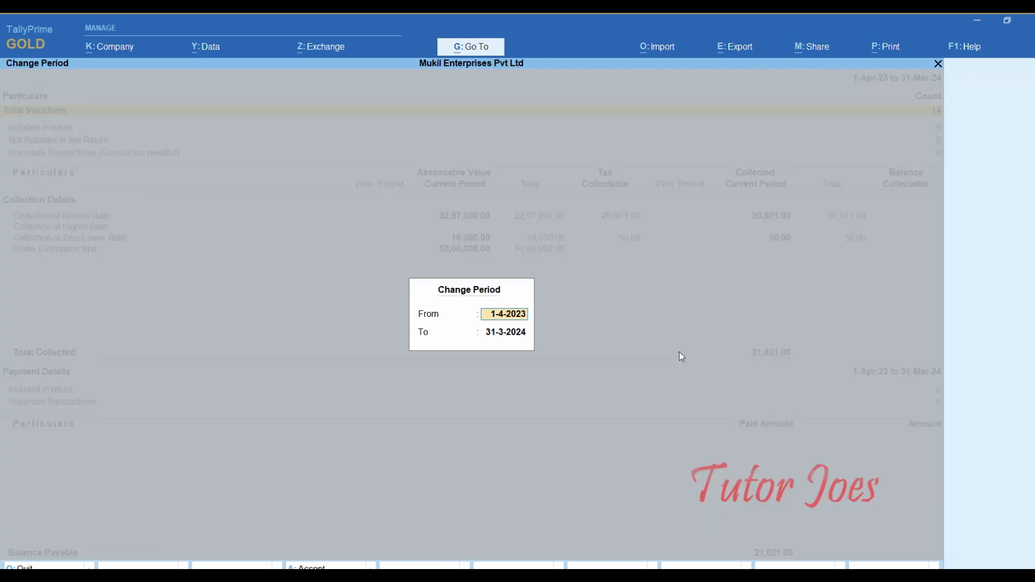
text(1-5)
key(Return)
text(3)
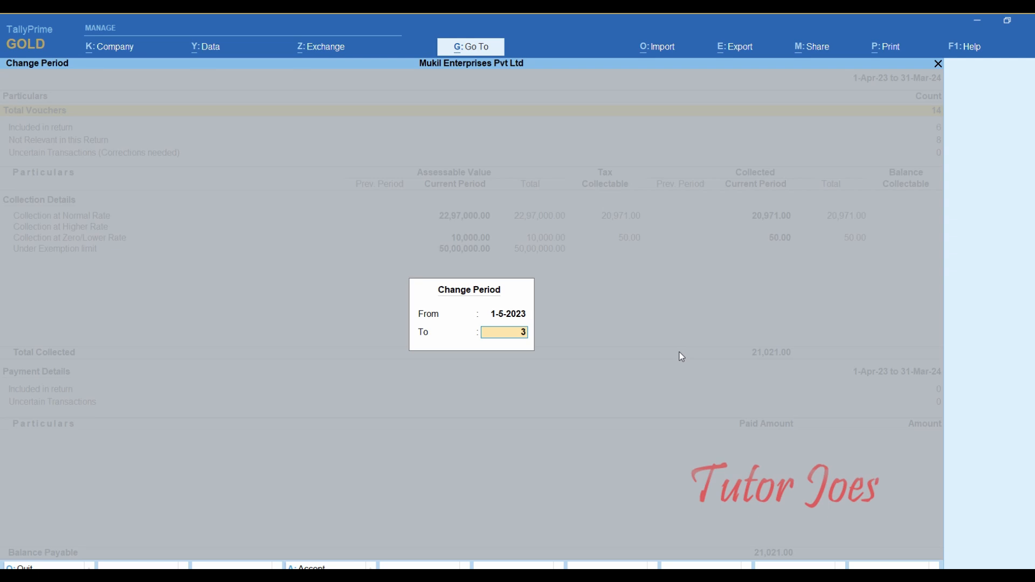
text(1-5)
key(Return)
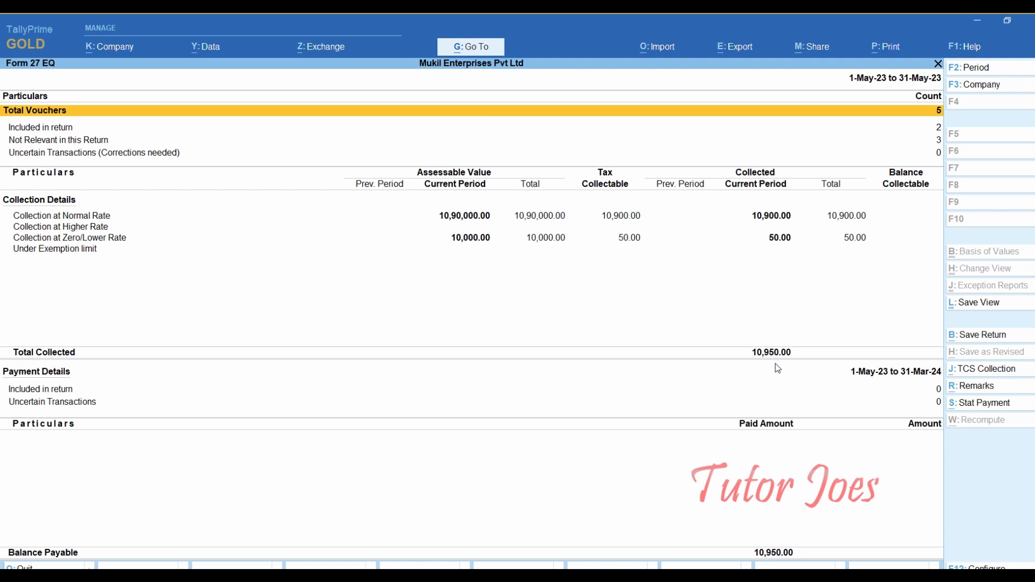
key(F2)
text(1-6)
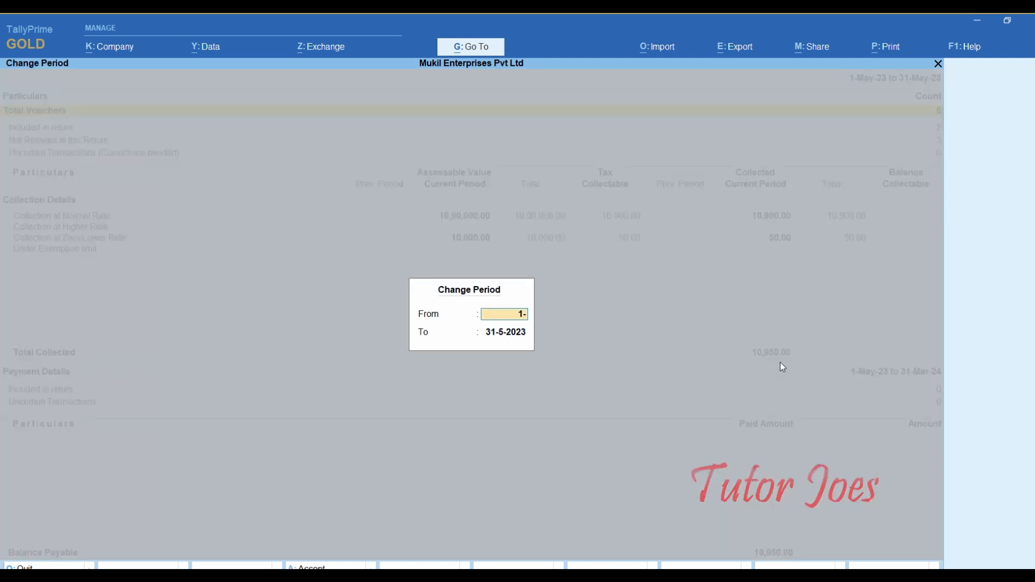
key(Return)
text(30-6)
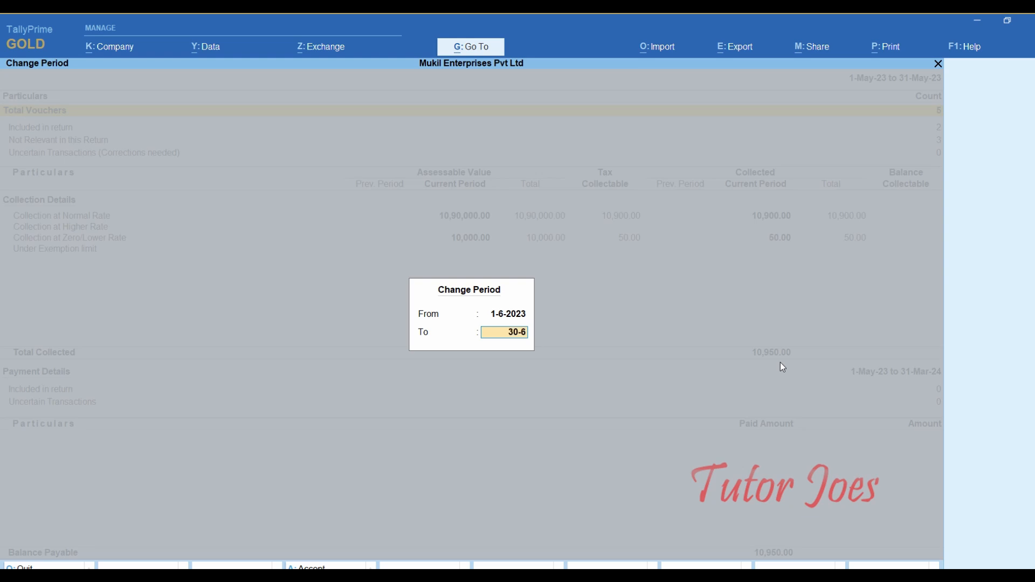
key(Return)
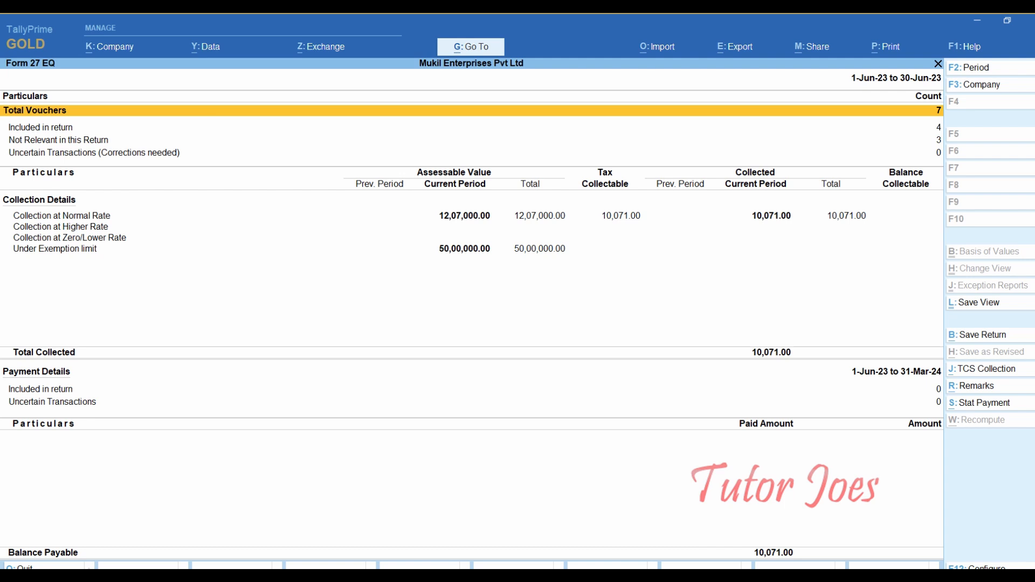
key(Escape)
- Open a Payment voucher from Vouchers at the Gateway and date it 5-Jul-23
key(Escape)
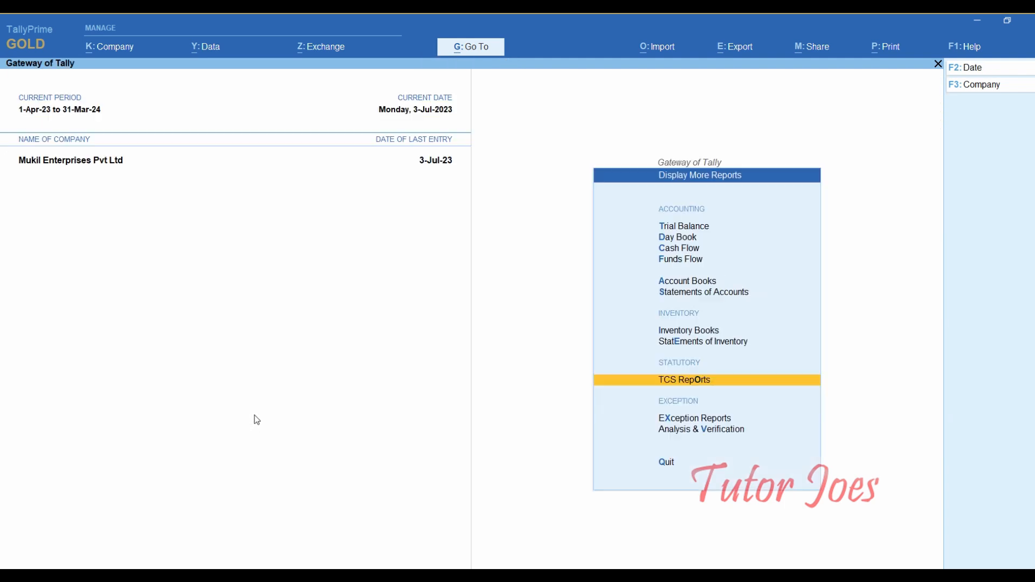
key(Escape)
key(Up)
key(Up)
key(Up)
key(Up)
key(Up)
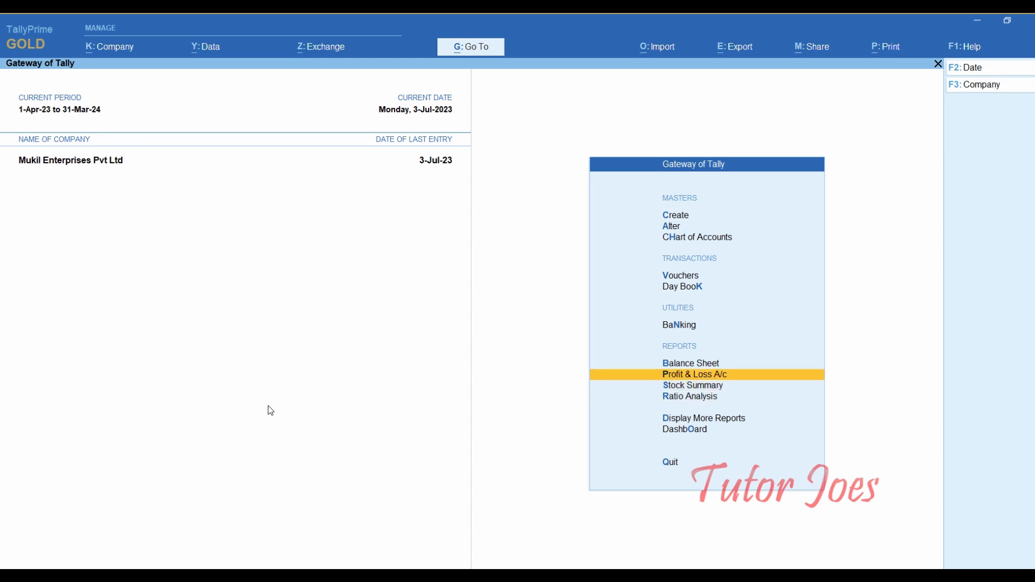
key(Up)
key(Up)
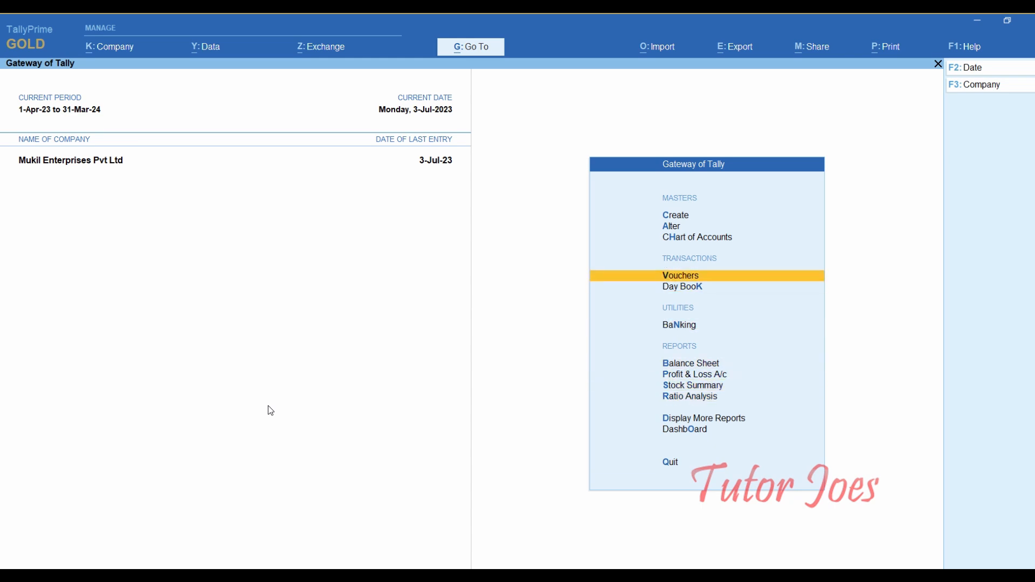
key(Return)
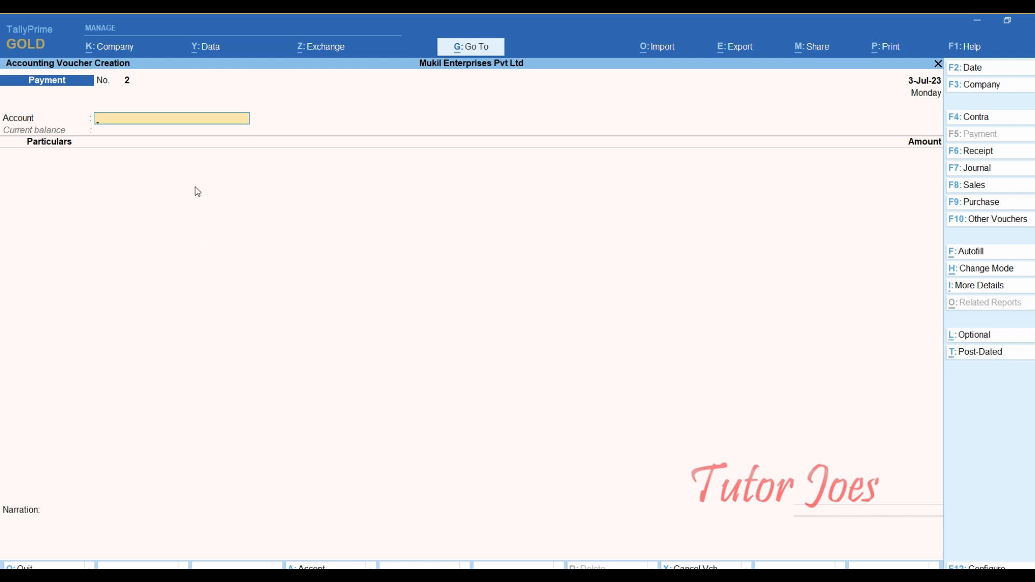
key(F2)
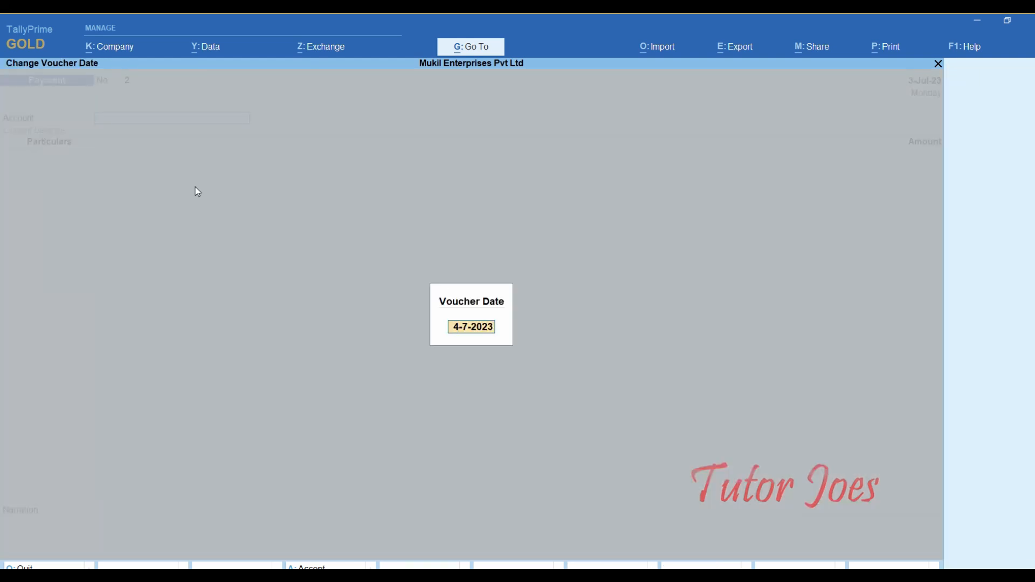
text(5-7)
key(Return)
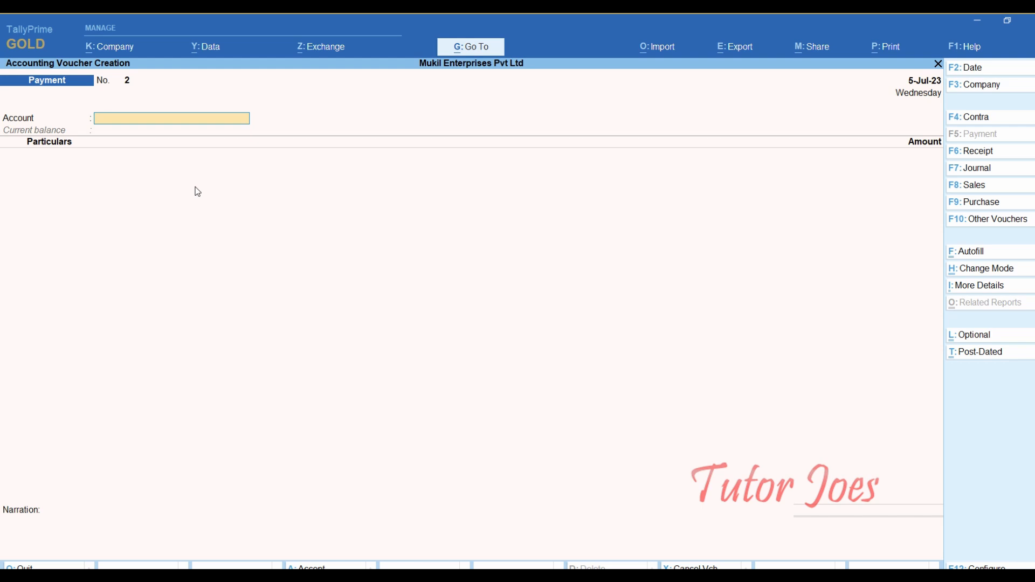
- Autofill a TCS Stat Payment for 1-May-23 to 31-May-23, collected till 31-5-2023
click(986, 254)
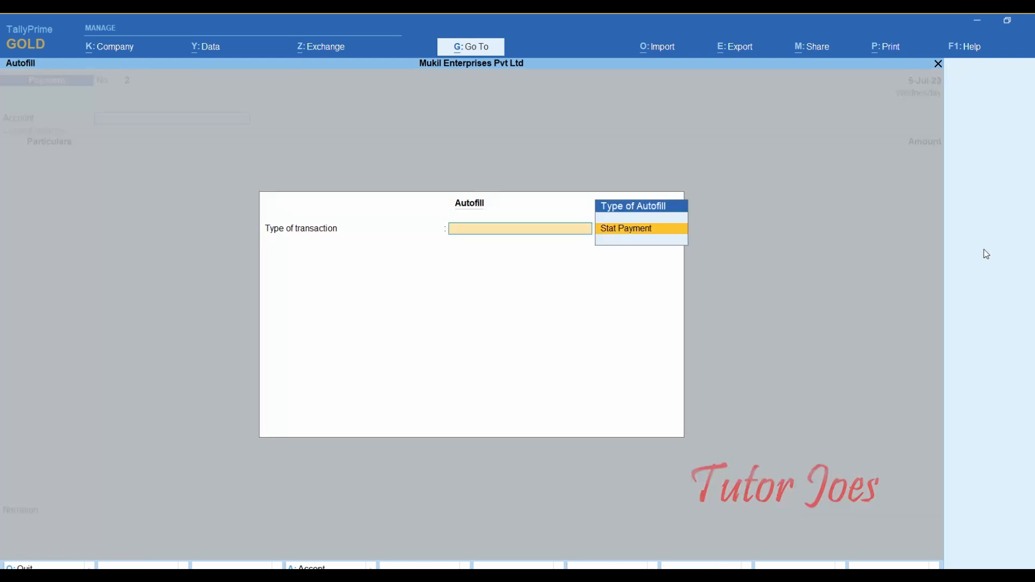
key(Escape)
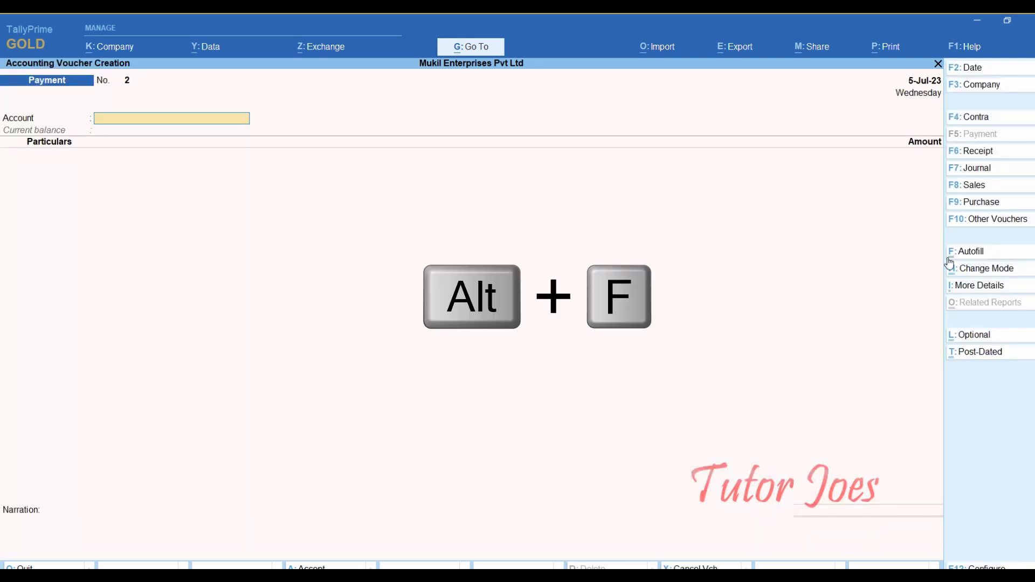
click(982, 254)
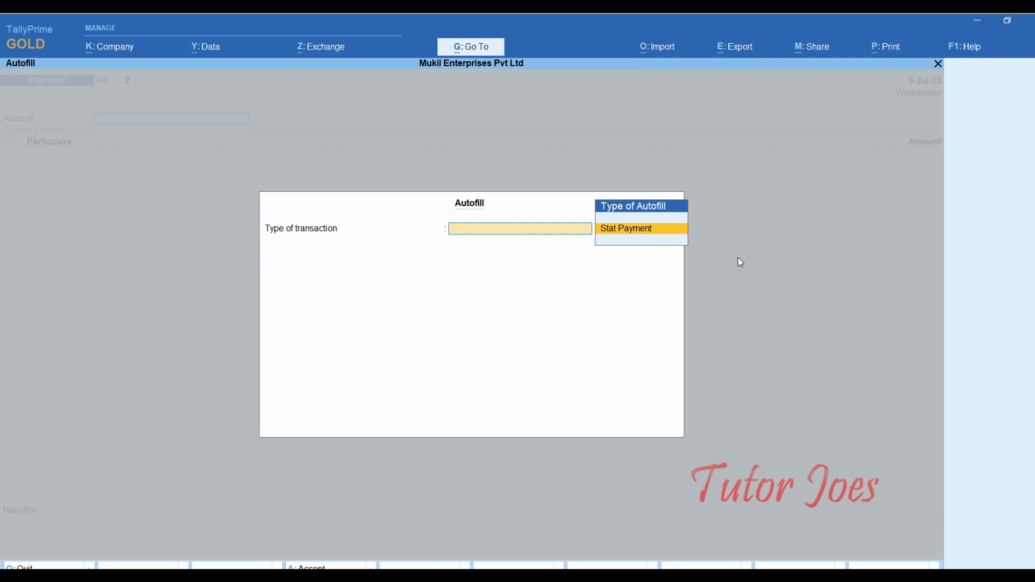
key(Return)
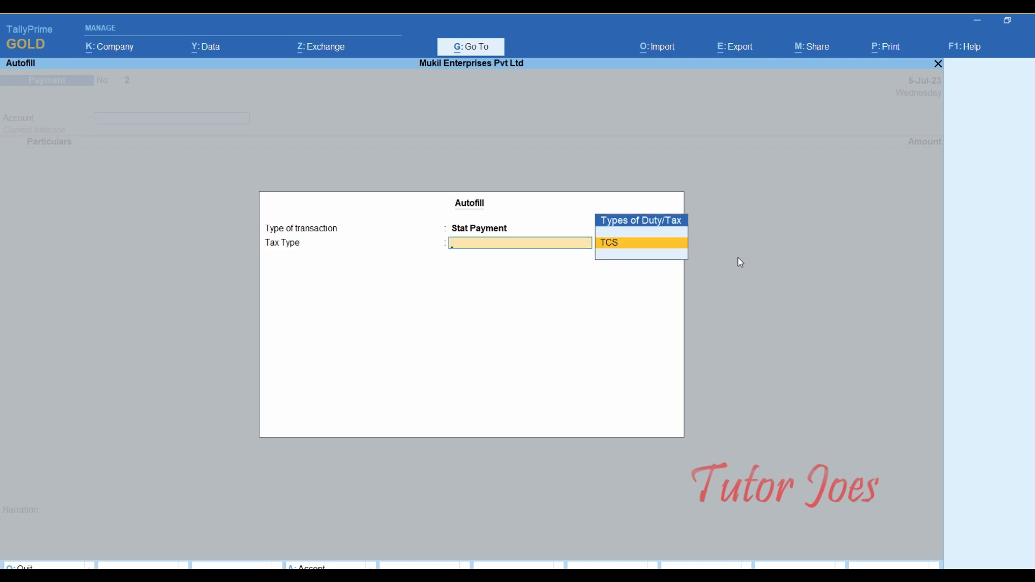
key(Return)
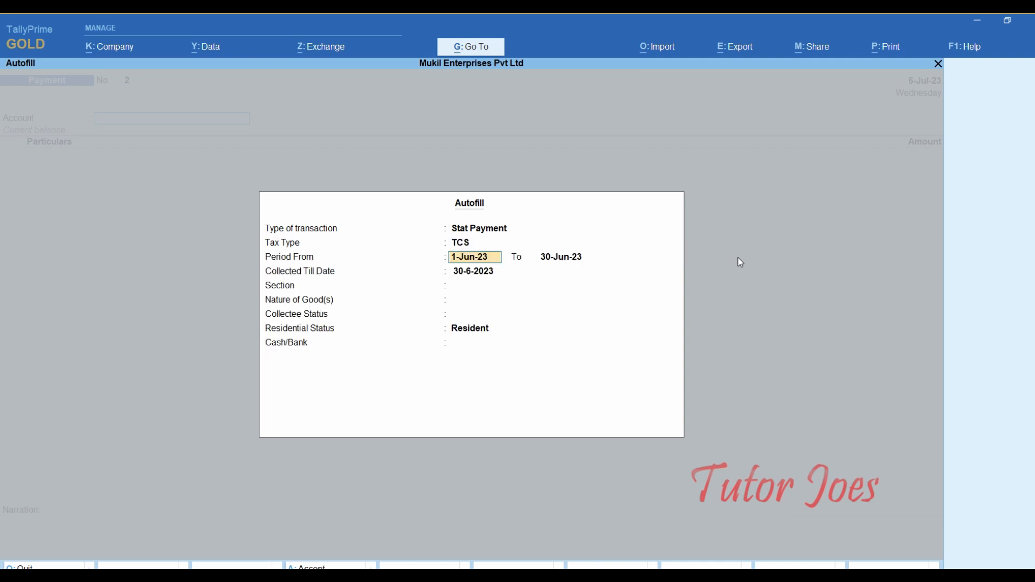
text(1-5)
key(Return)
text(31-)
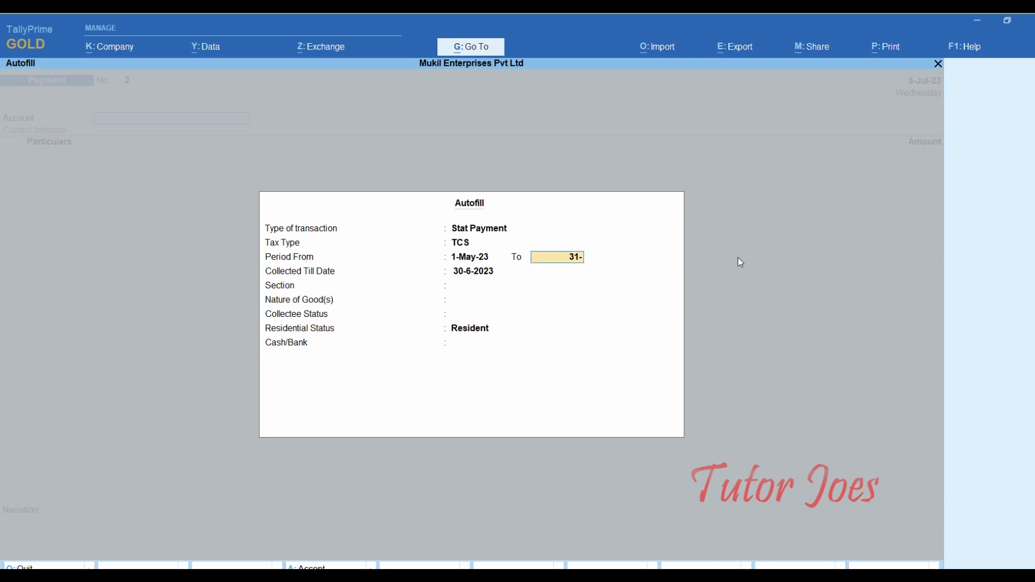
key(Return)
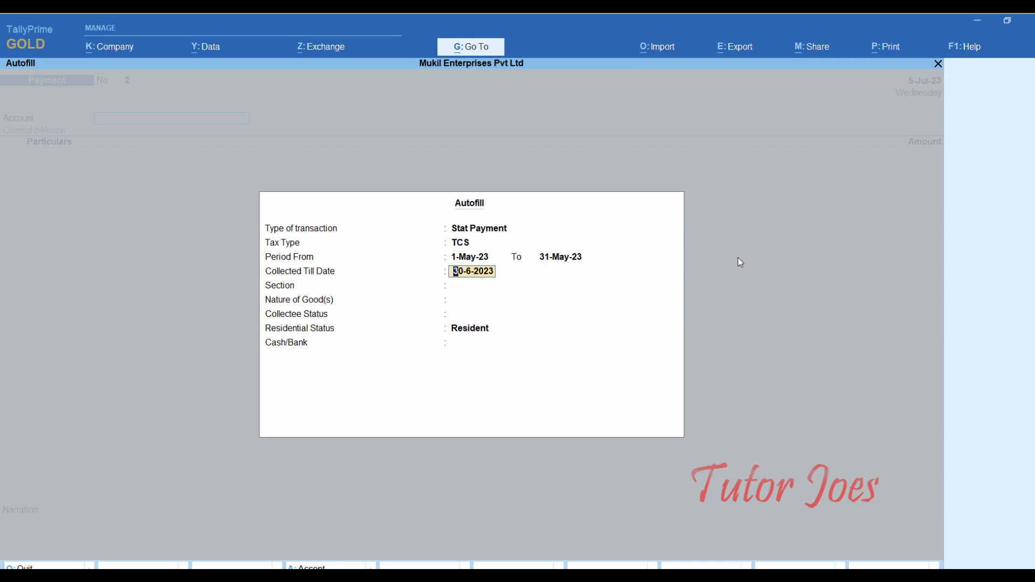
text(31-5-202431-5-2023)
key(Return)
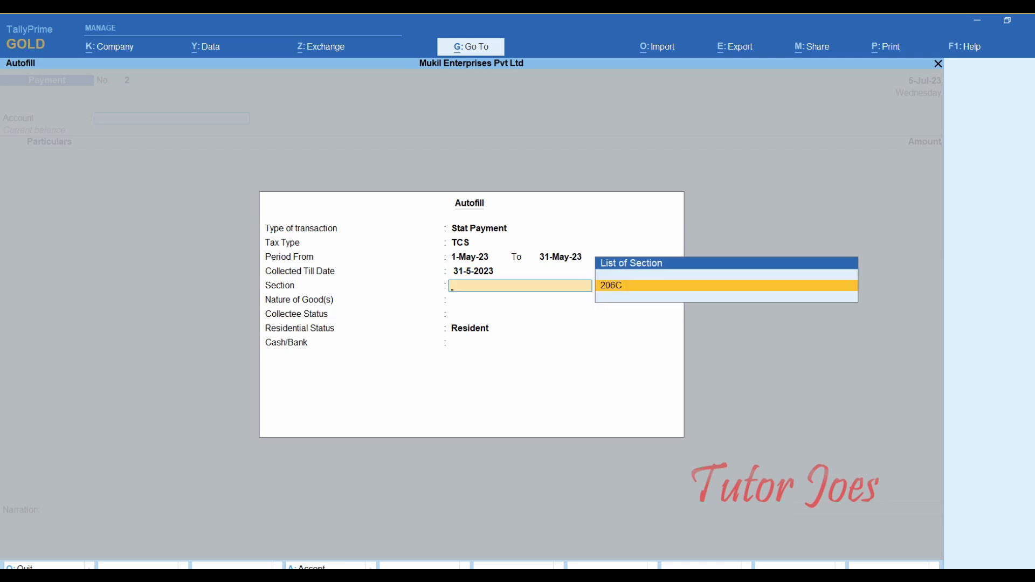
- Choose section 206C, All Items, Resident and Indian Bank to fill the voucher
key(Return)
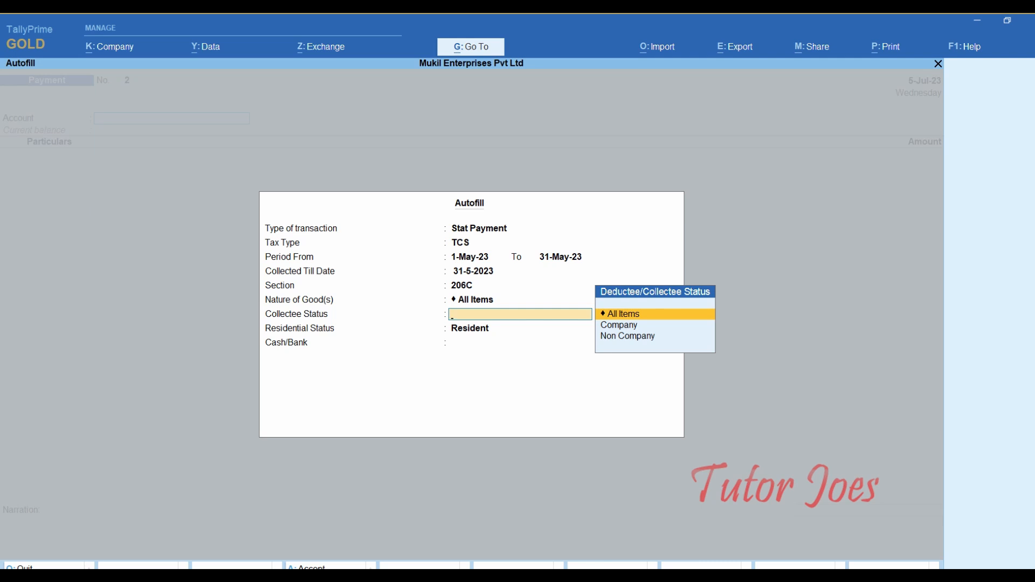
key(Return)
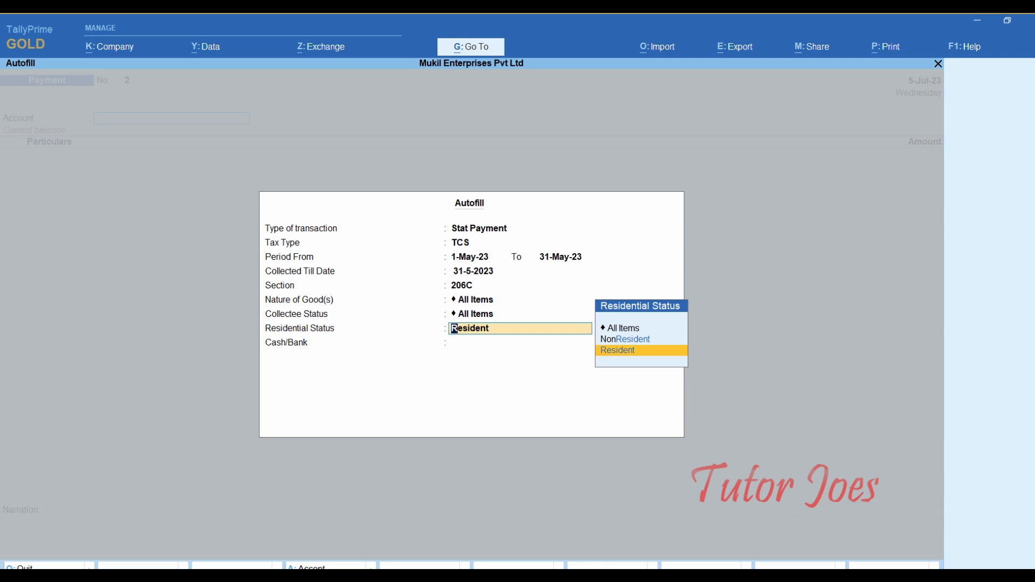
key(Return)
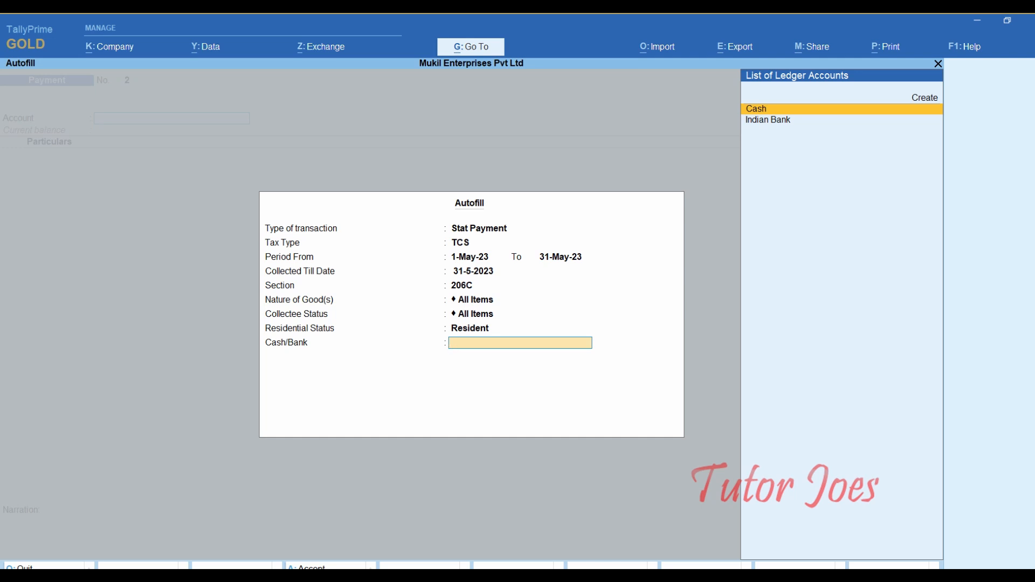
key(Down)
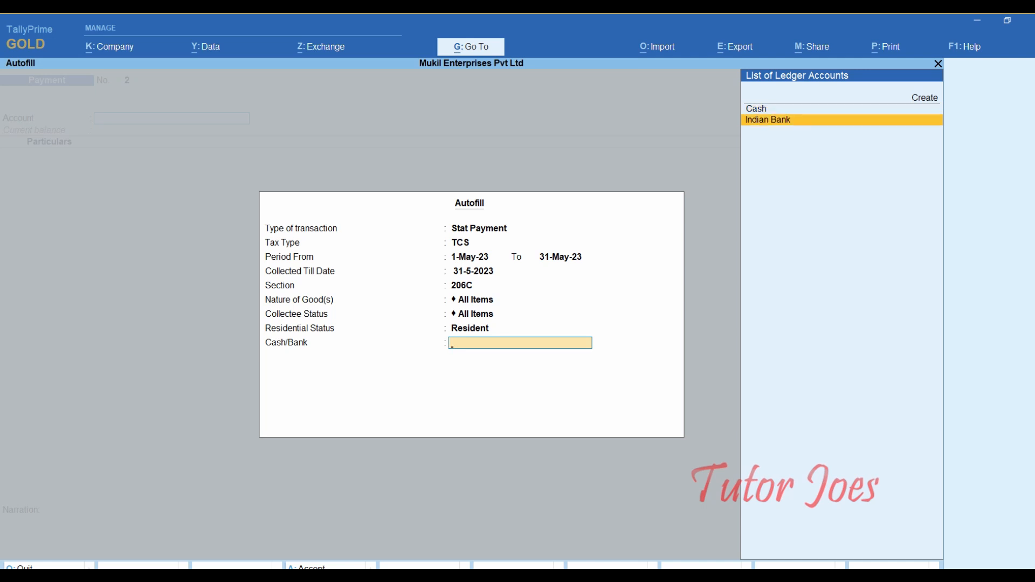
key(Return)
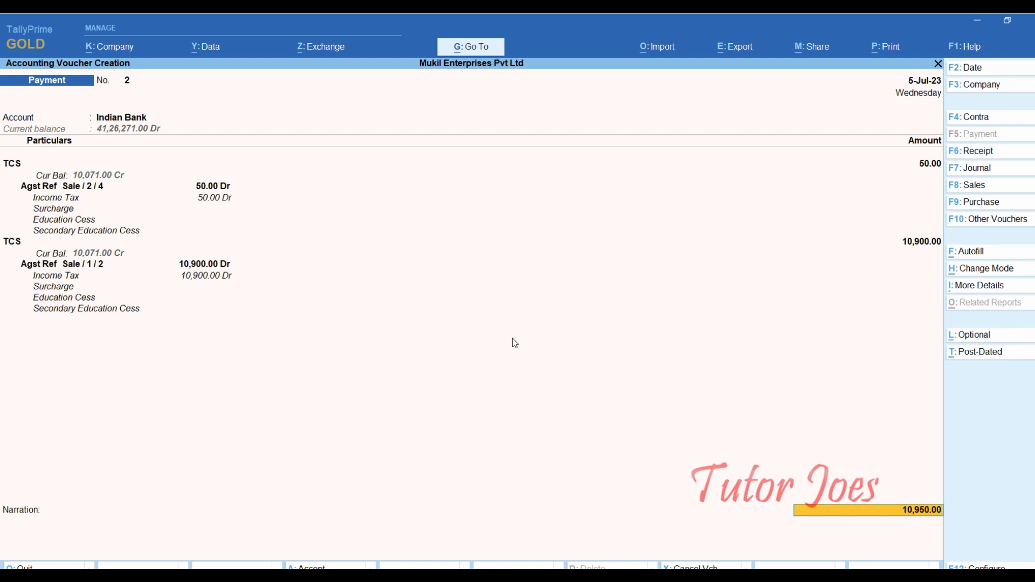
- Allocate the 10,950.00 payment as cheque 510136 and save voucher No. 2
key(Return)
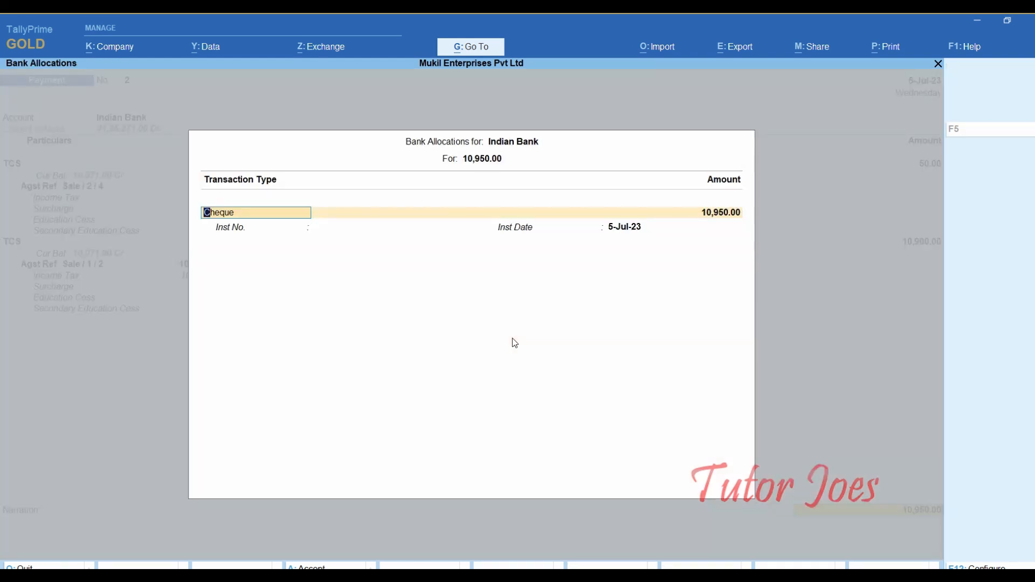
key(Return)
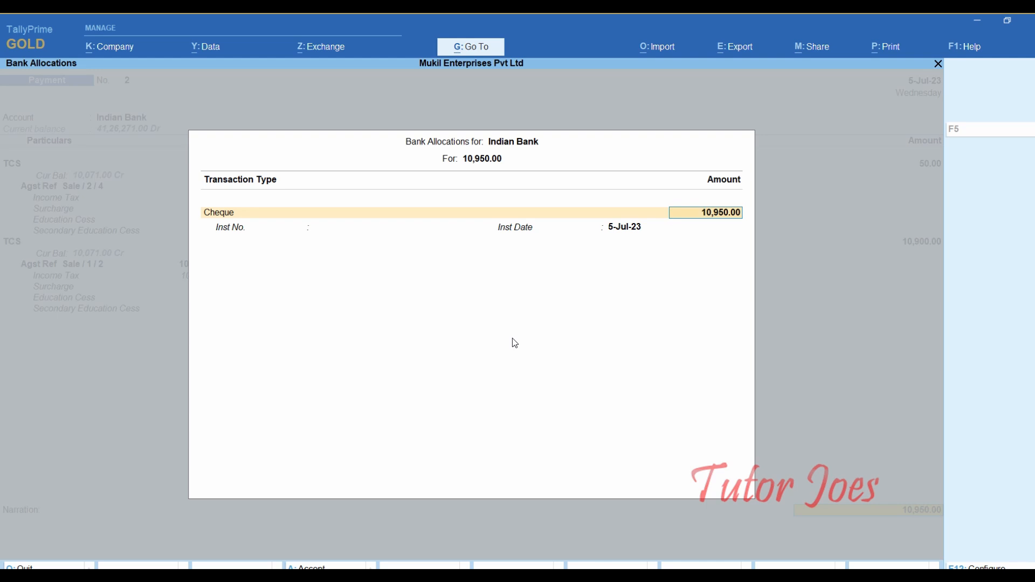
key(Return)
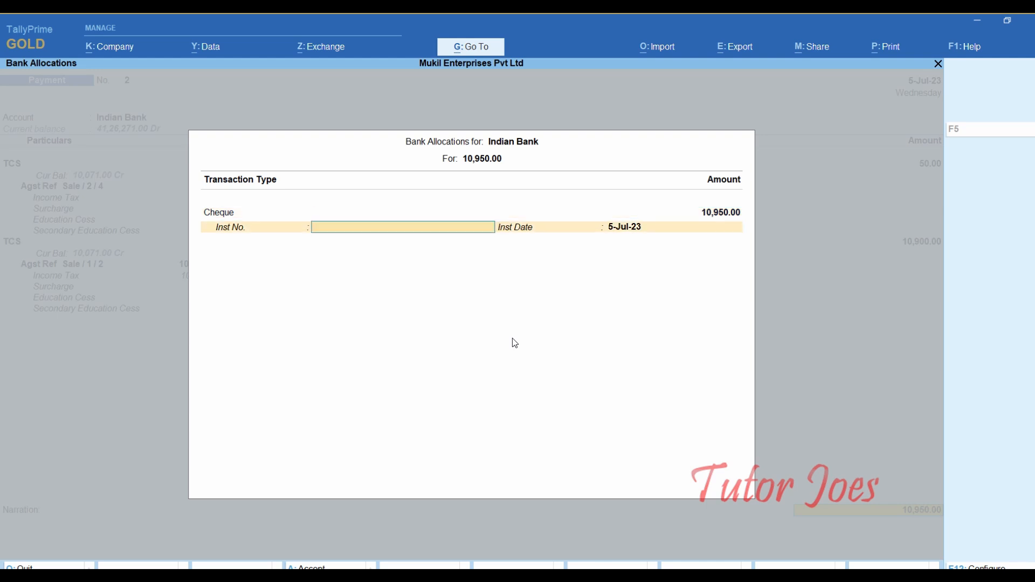
text(510136)
key(Return)
key(Return)
key(Return)
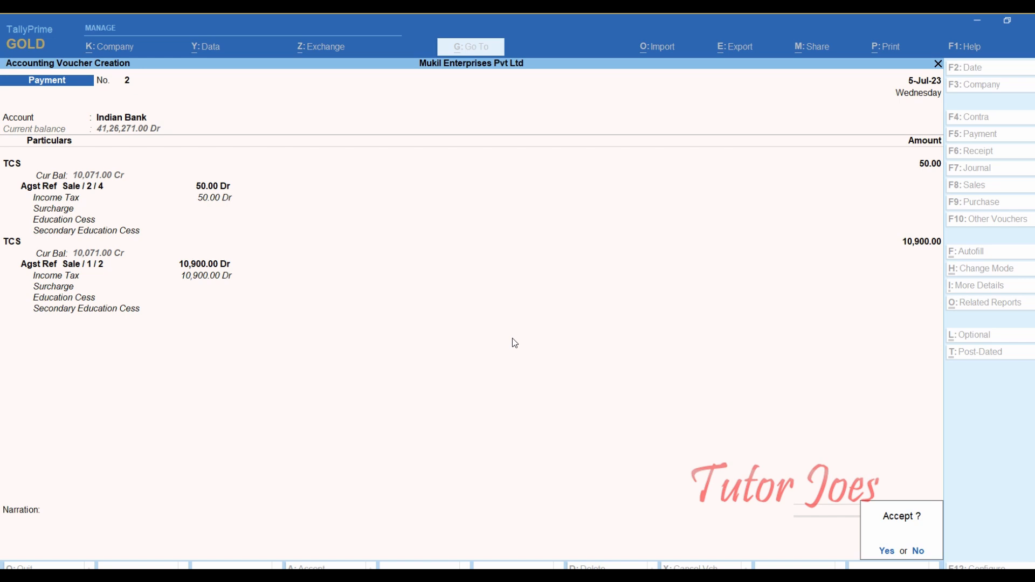
key(Return)
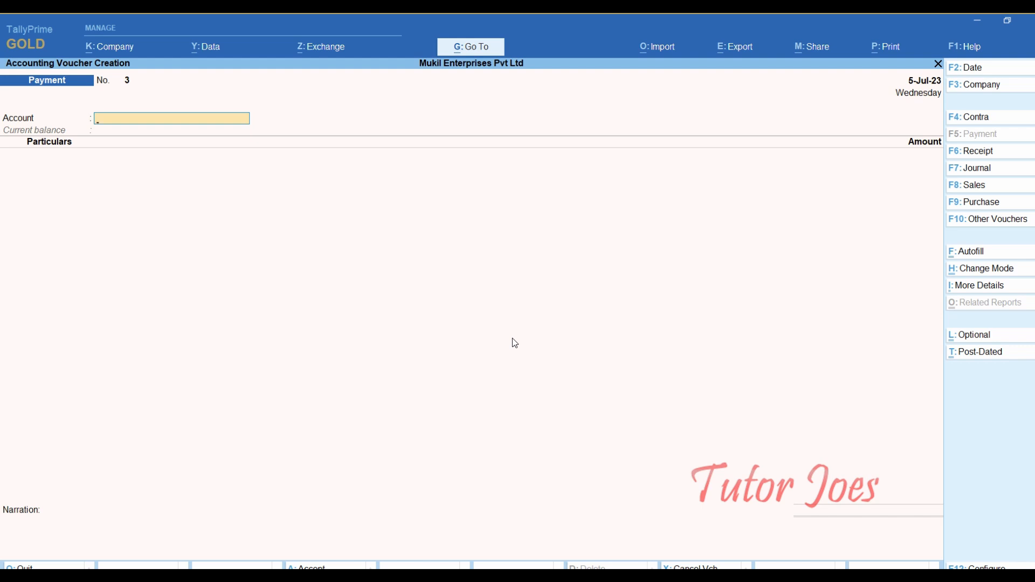
- Date the voucher 5-Jul-23 and autofill June 2023 TCS under 206C from Indian Bank
key(F2)
text(5-7)
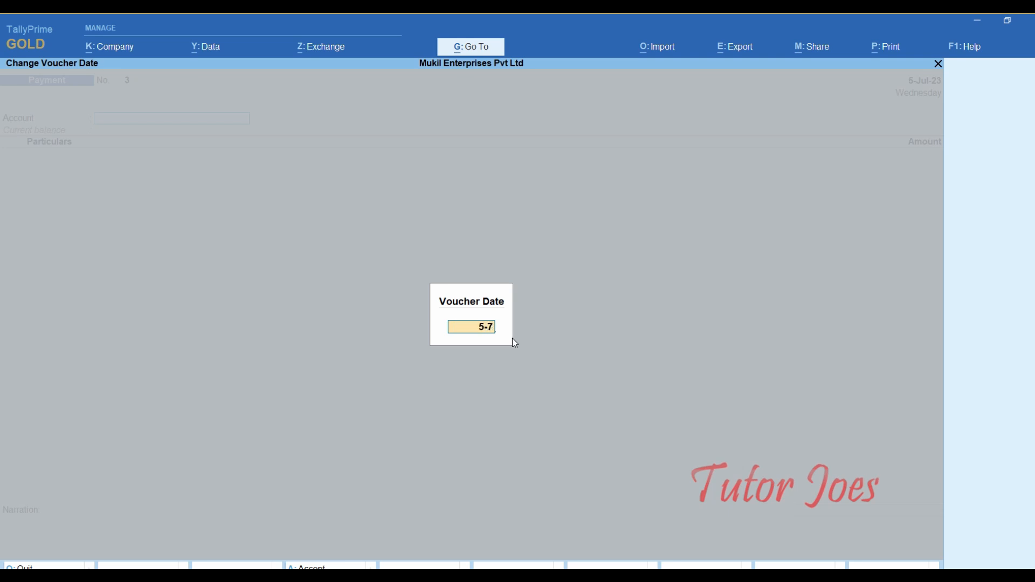
key(Return)
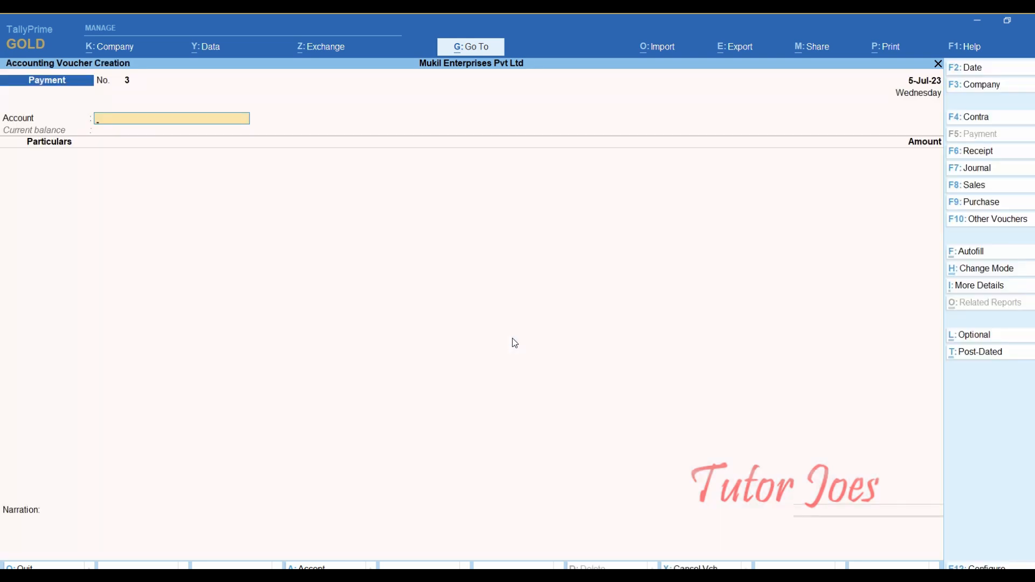
click(989, 257)
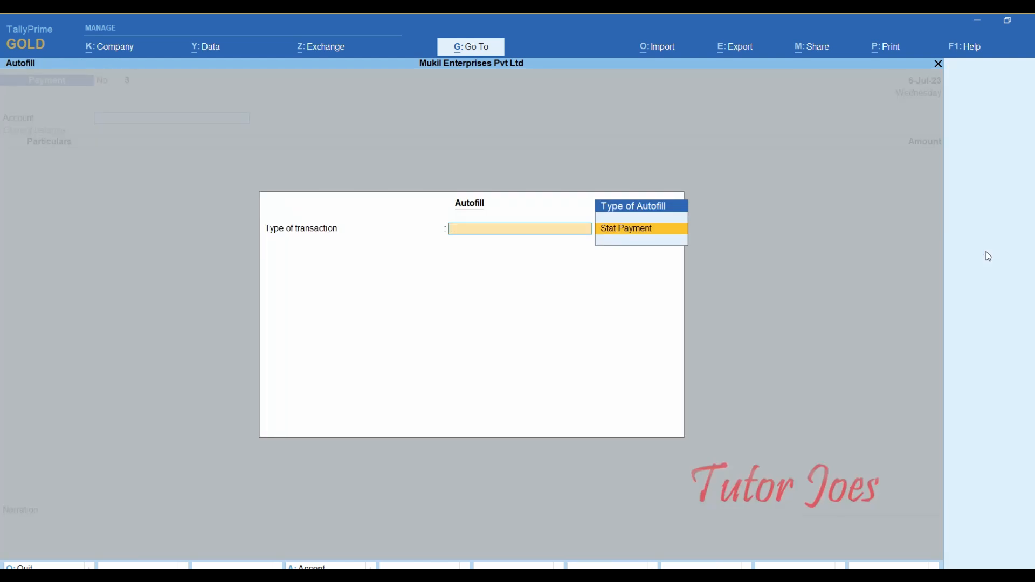
key(Return)
key(Return)
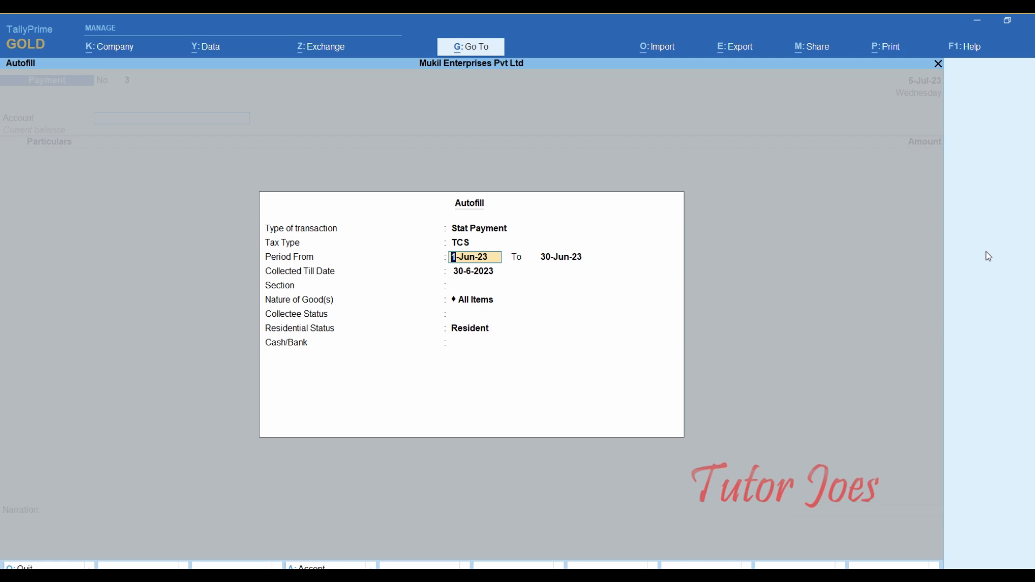
key(Return)
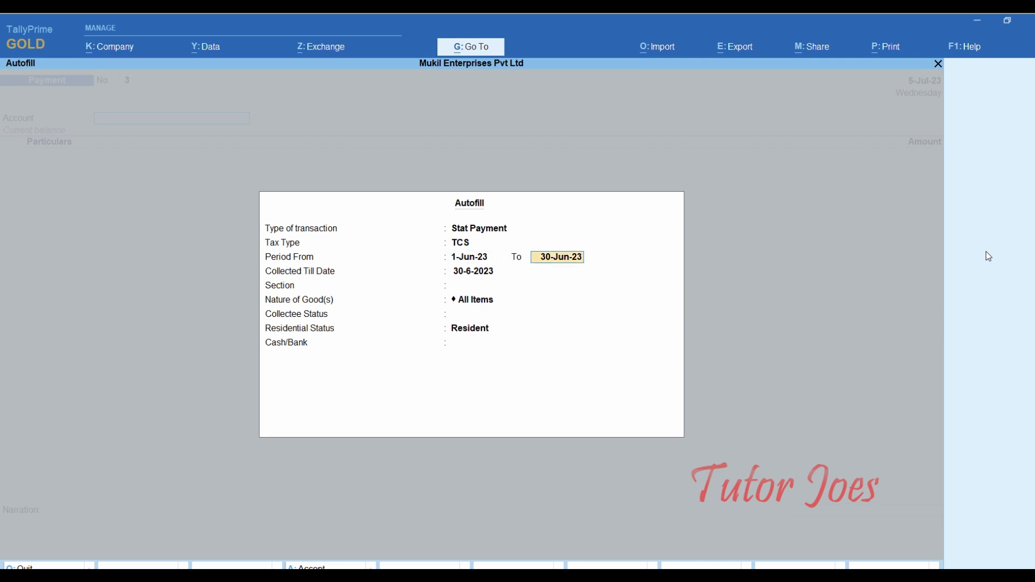
key(Return)
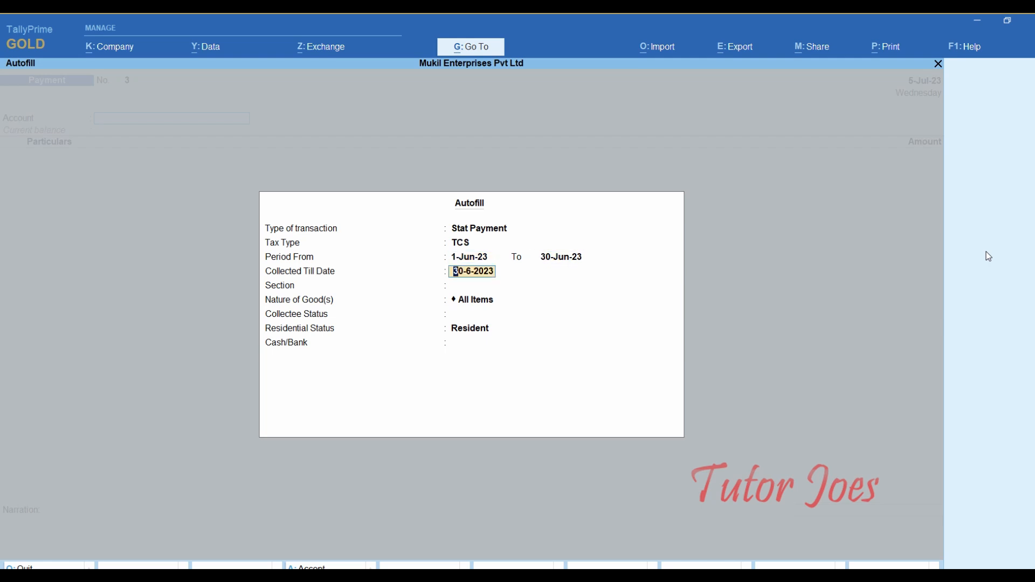
key(Return)
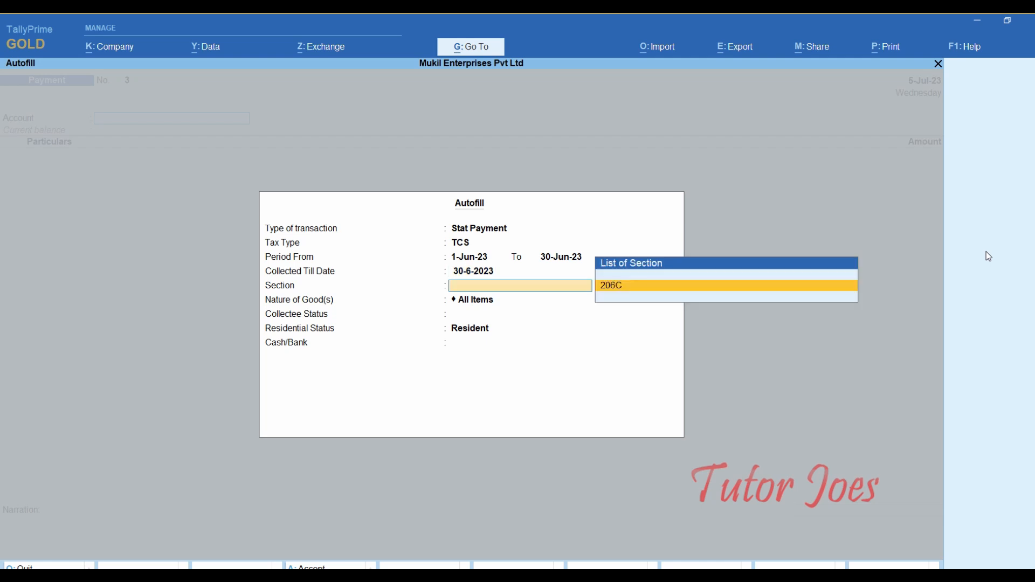
key(Return)
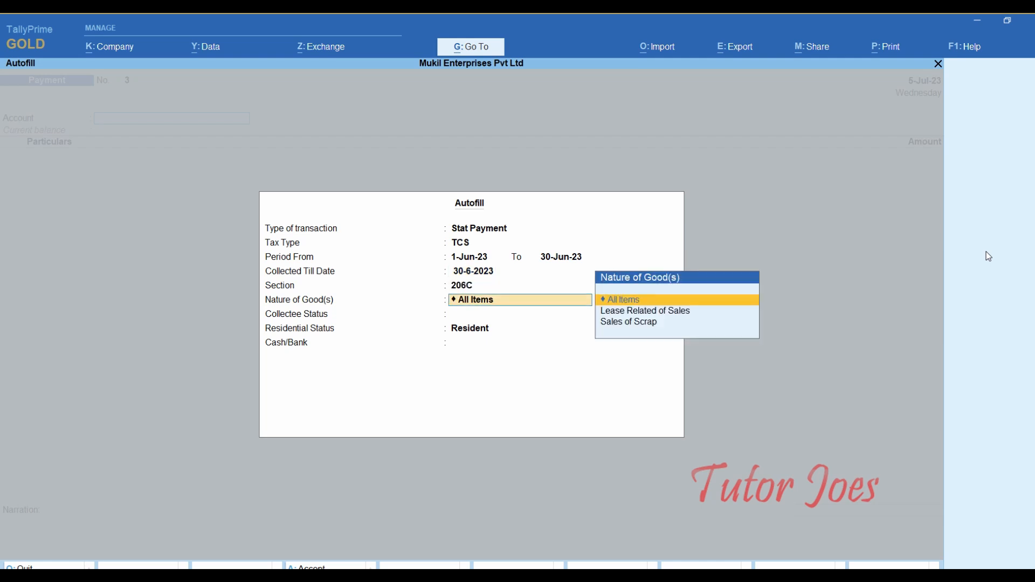
key(Return)
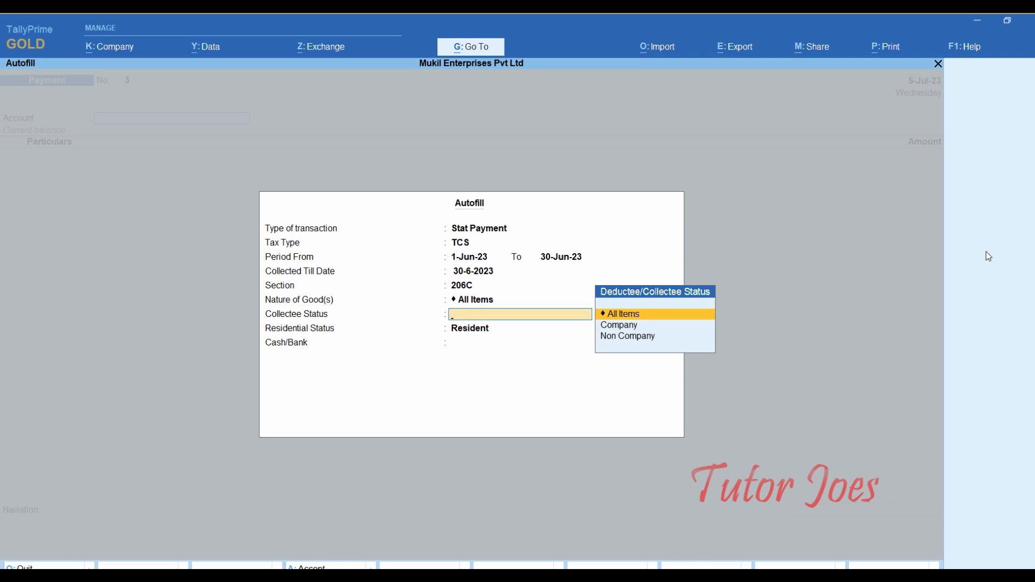
key(Return)
key(Return)
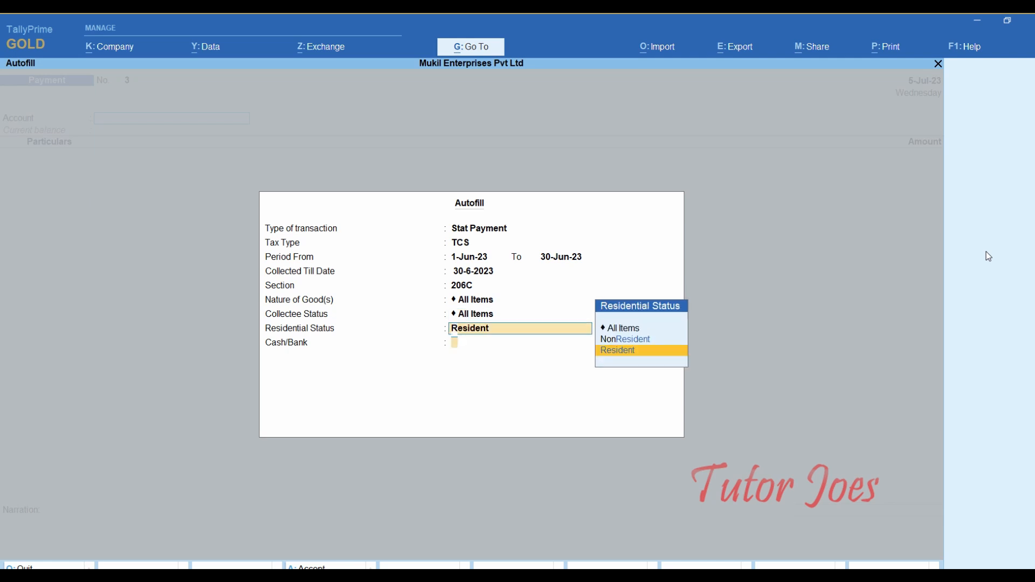
key(Down)
key(Return)
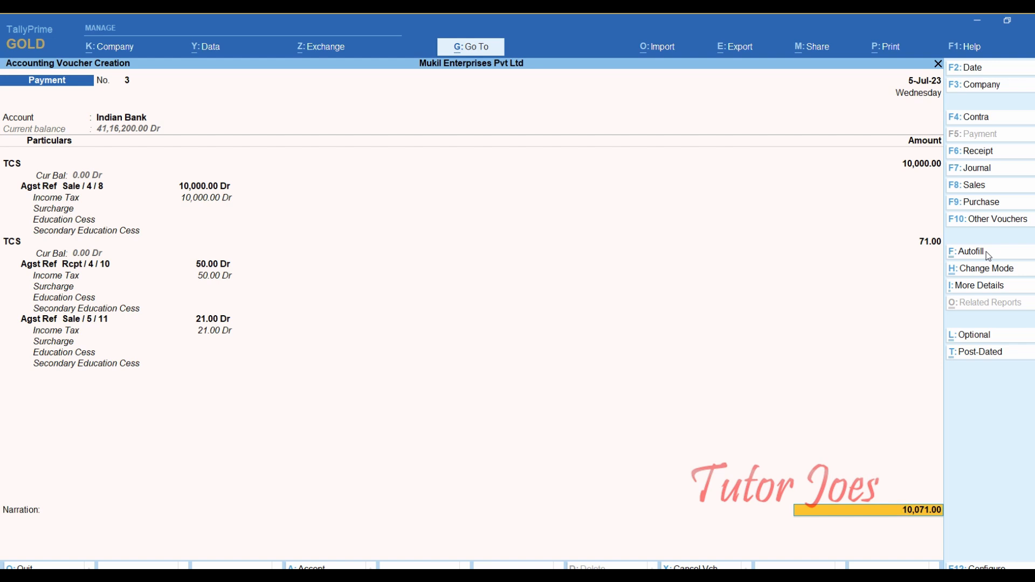
- Enter cheque number 51013 in the bank allocation and save voucher No. 3
key(Return)
key(Return)
key(Return)
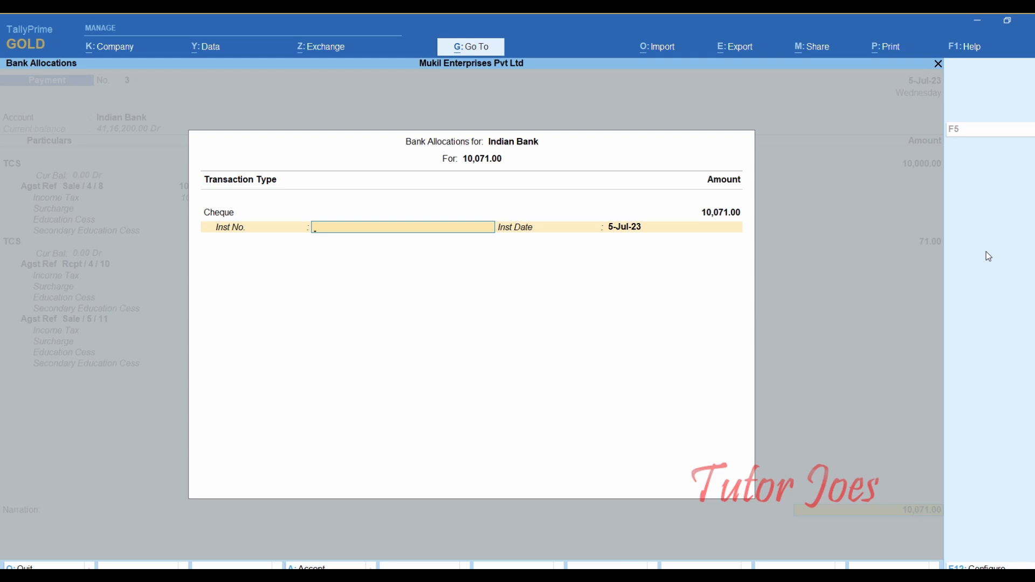
text(51013)
key(Return)
key(Return)
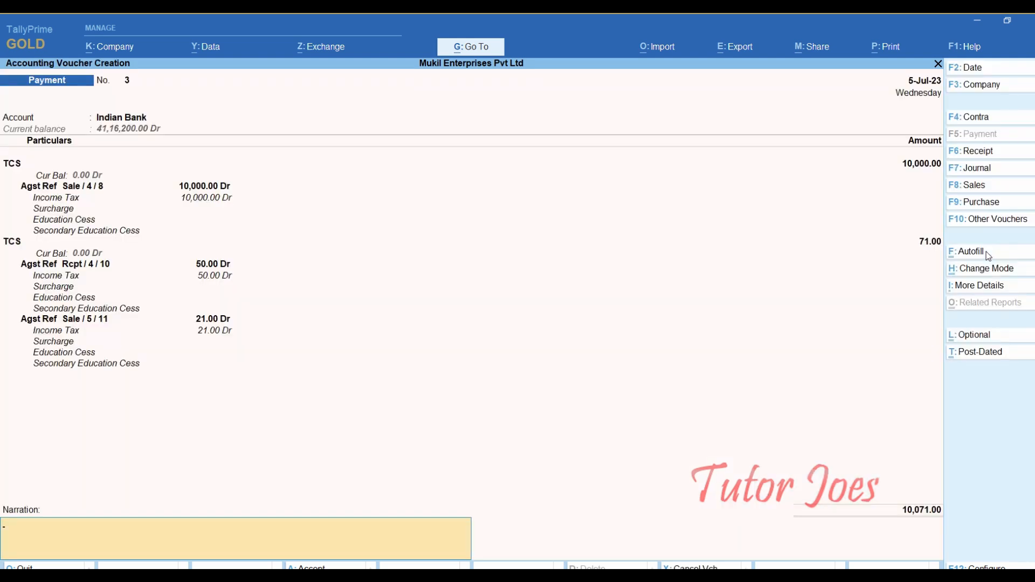
key(Return)
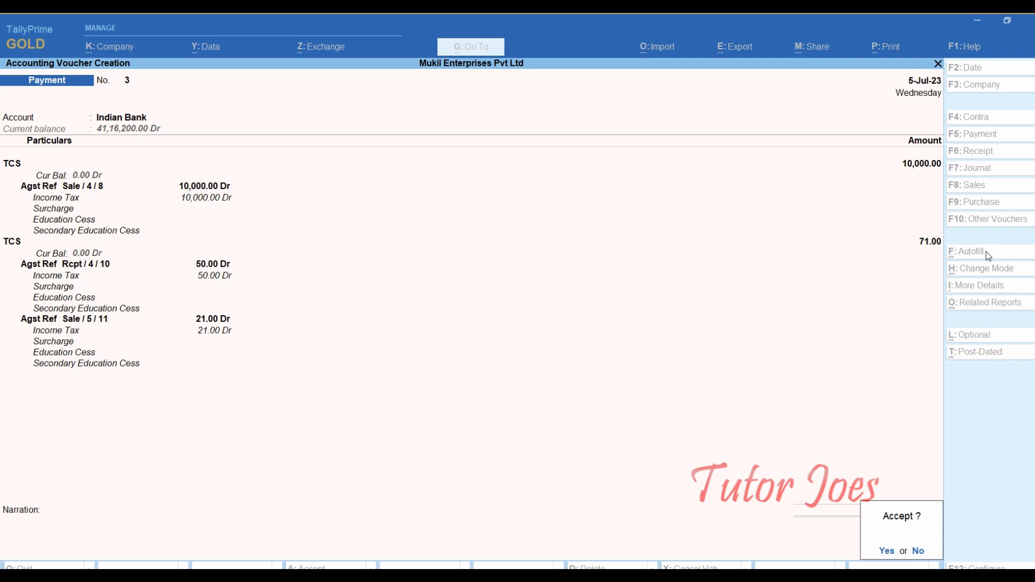
key(Return)
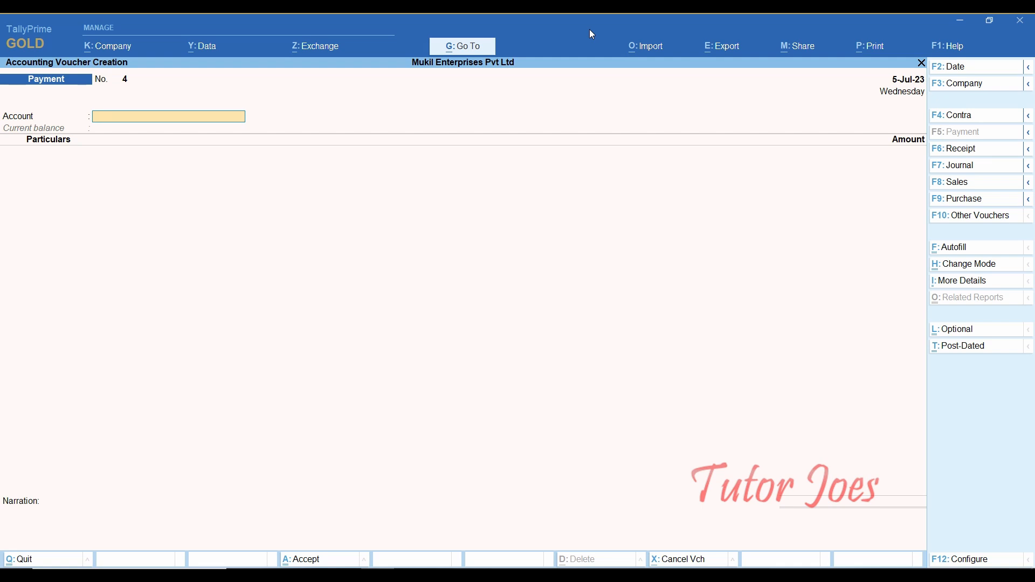
- Quit voucher entry, open Payment voucher No. 3 from the Day Book, and bring up its print settings
key(Escape)
key(y)
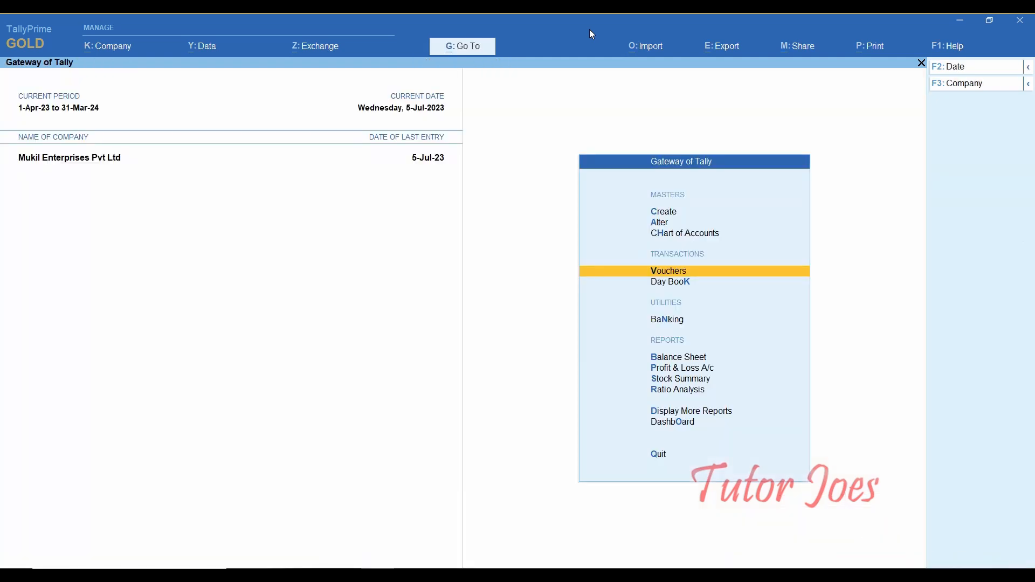
key(Down)
key(Down)
key(Down)
key(Down)
key(Down)
key(Down)
key(Down)
key(Down)
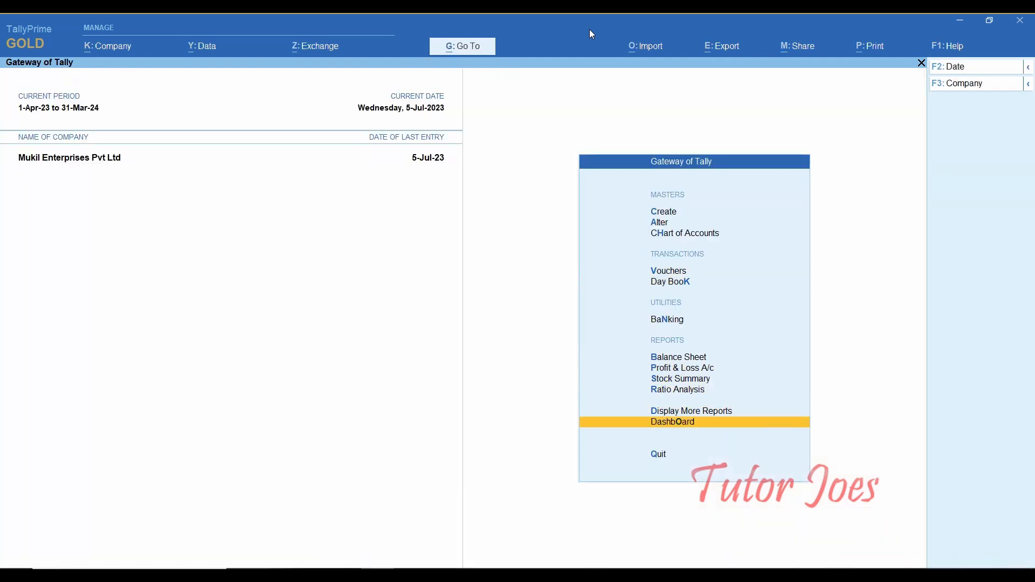
key(Up)
key(Return)
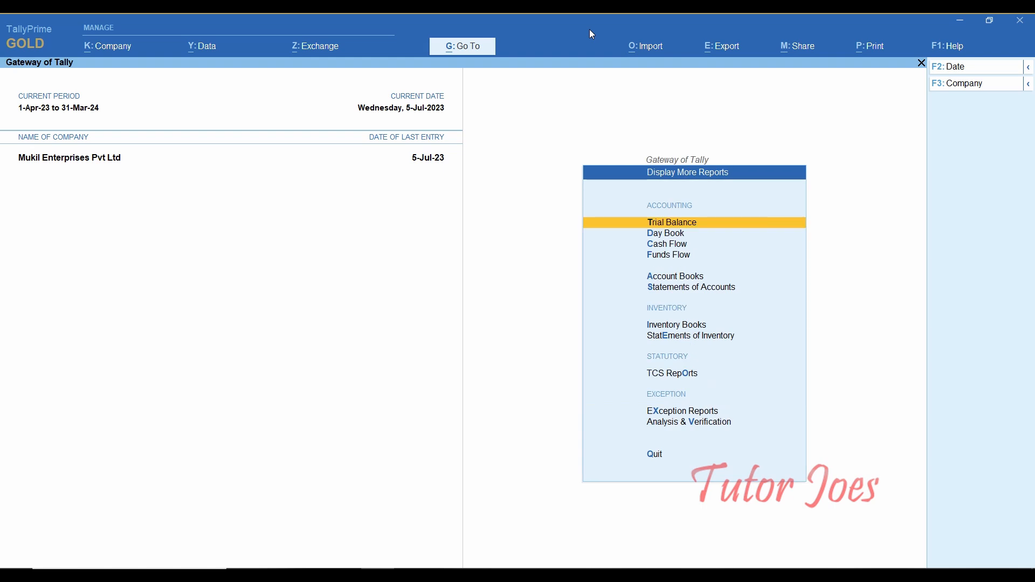
key(Down)
key(Return)
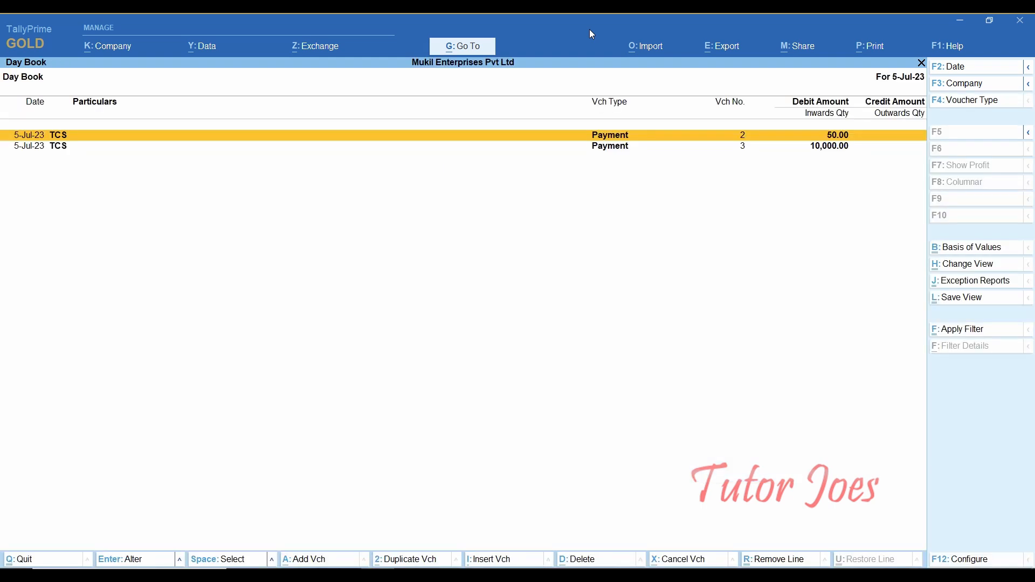
key(Down)
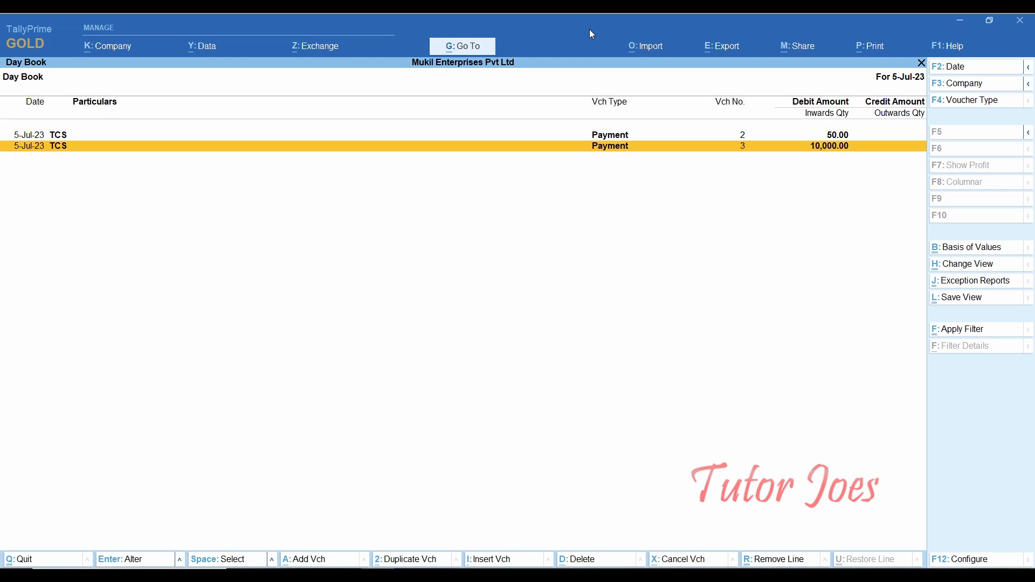
key(Return)
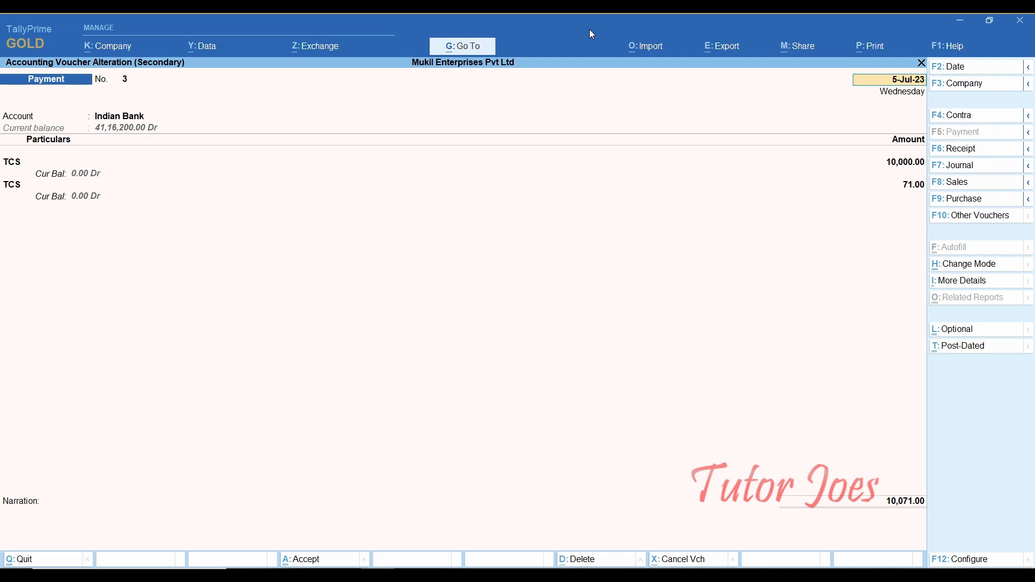
key(alt+p)
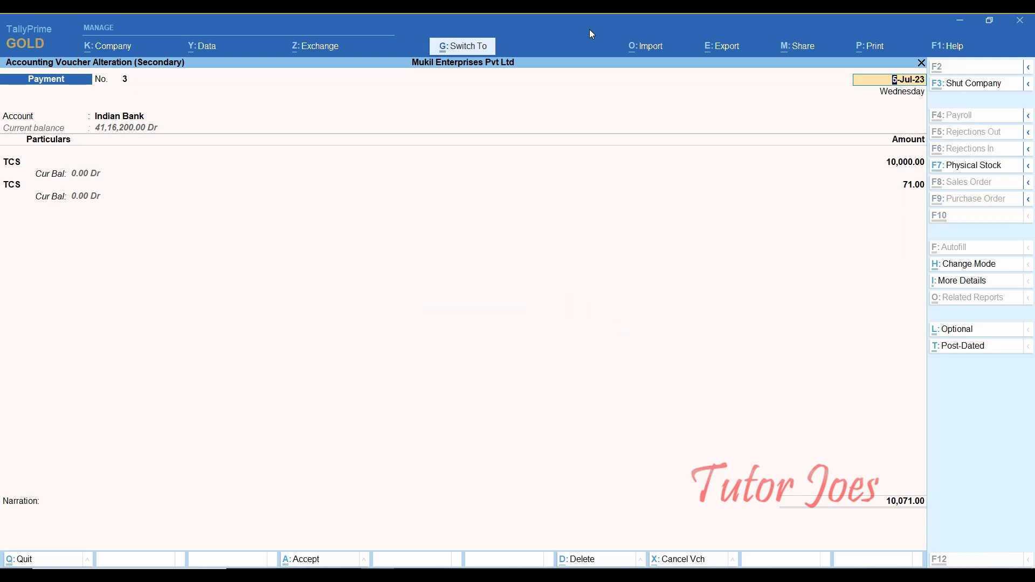
key(alt+p)
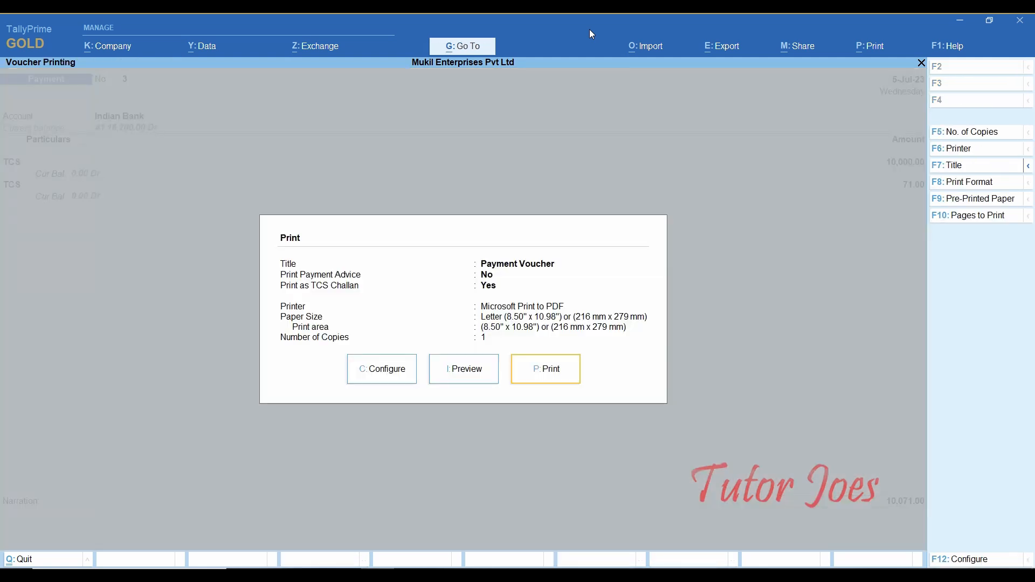
- Preview voucher No. 3's TCS Challan zoomed in, then back out to the more-reports list
key(Left)
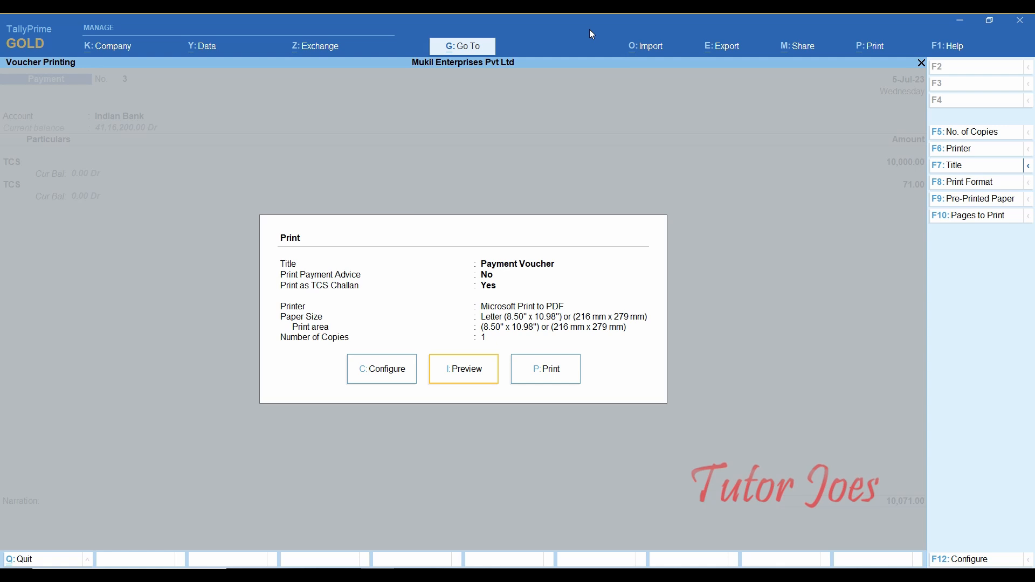
key(Return)
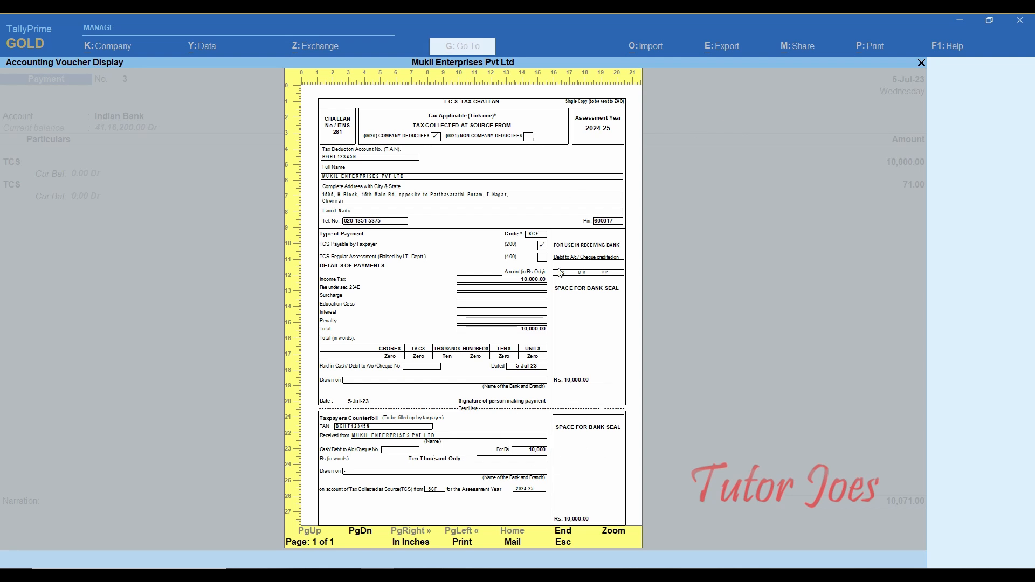
click(613, 531)
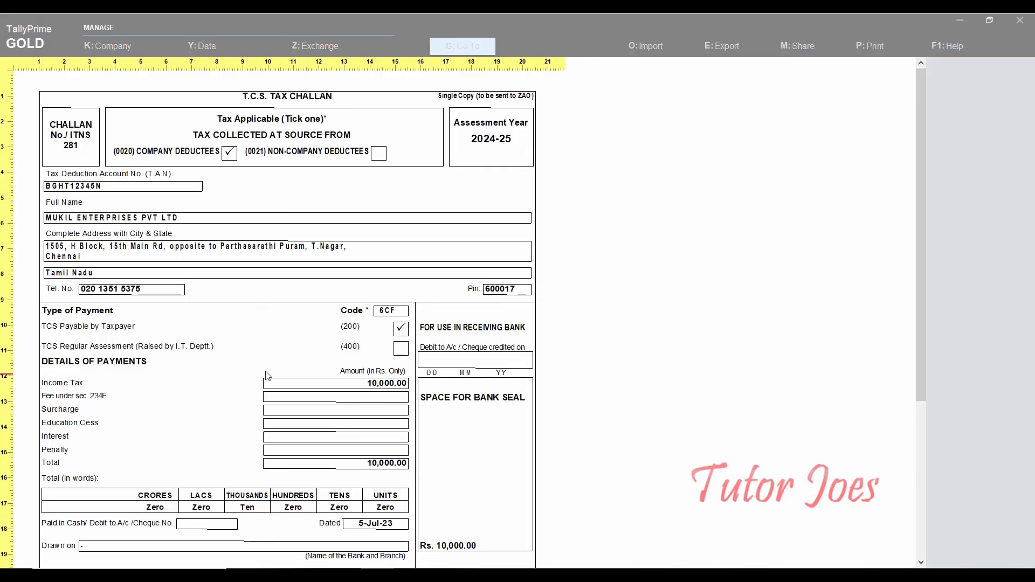
scroll(148, 318, down, 1)
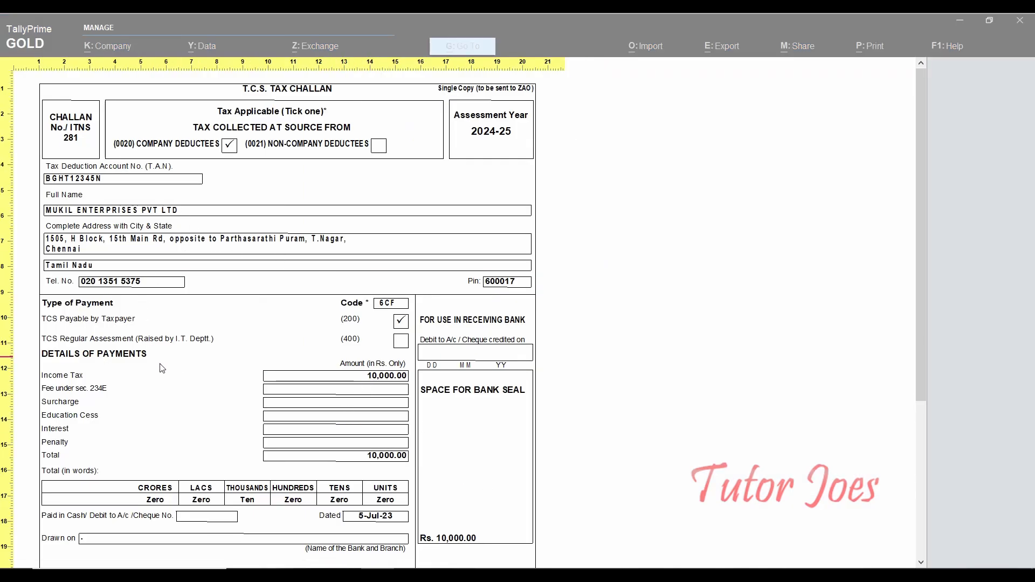
scroll(156, 326, down, 4)
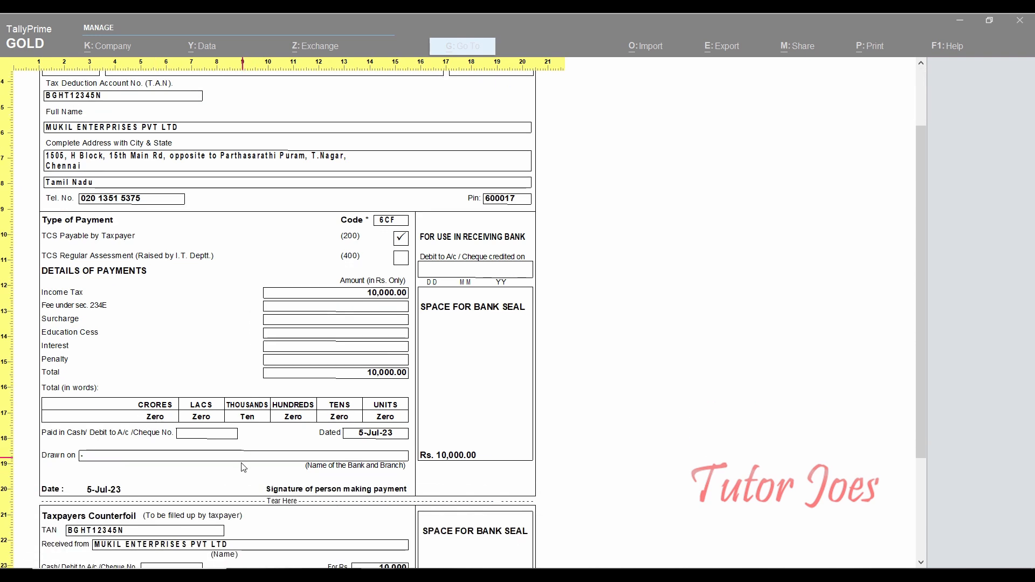
scroll(242, 467, up, 3)
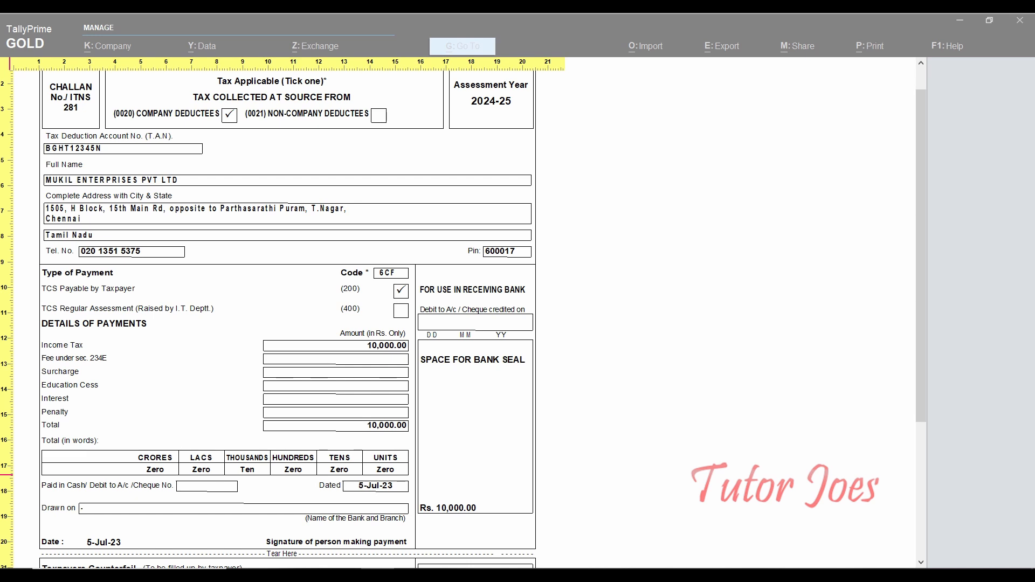
key(alt+z)
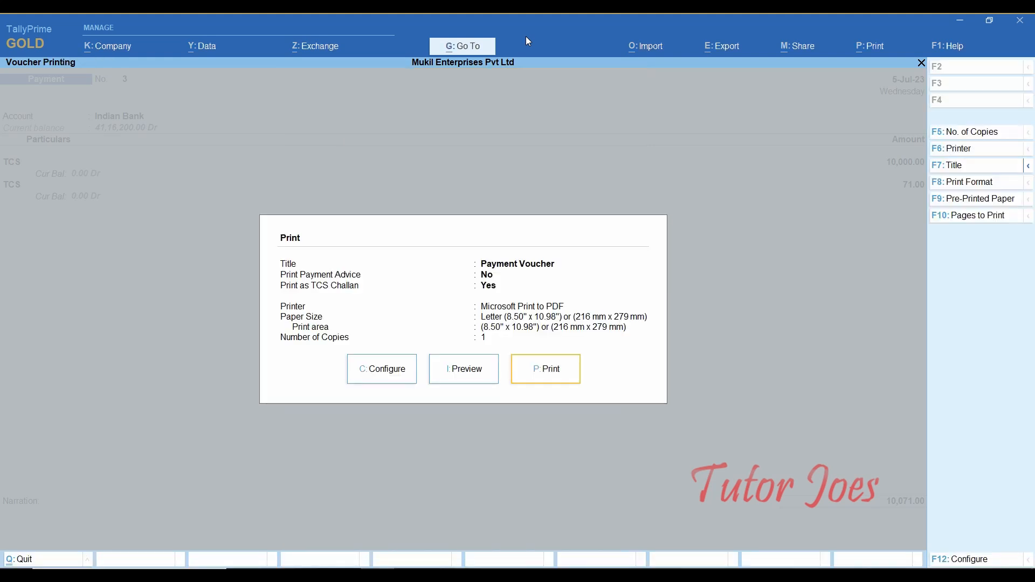
key(Escape)
key(Escape)
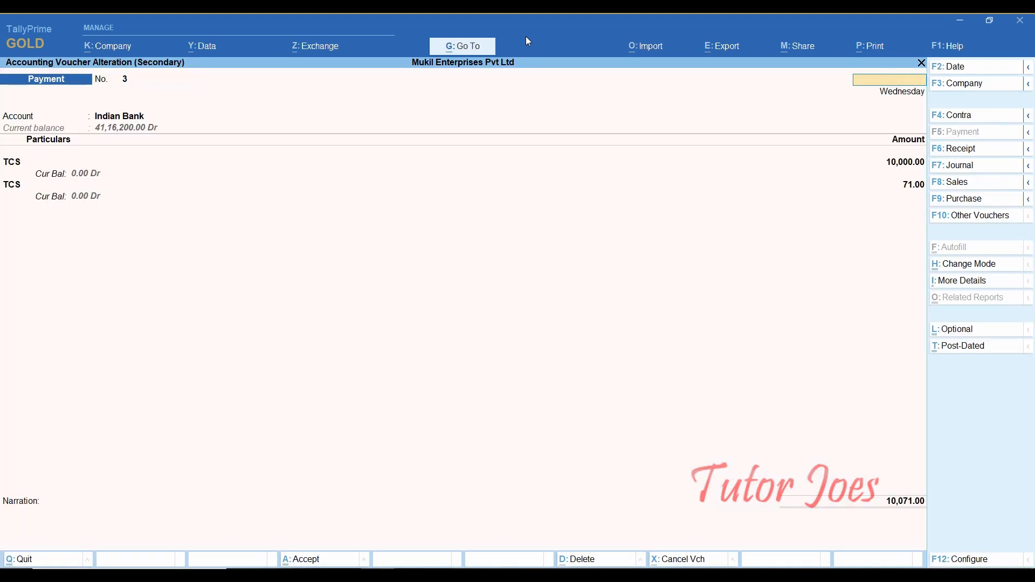
key(Escape)
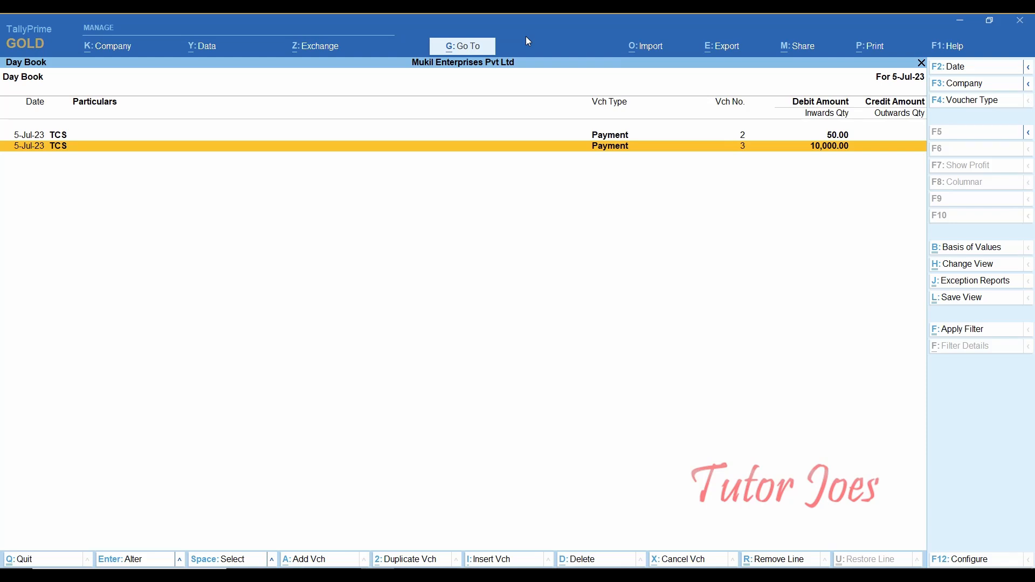
key(Escape)
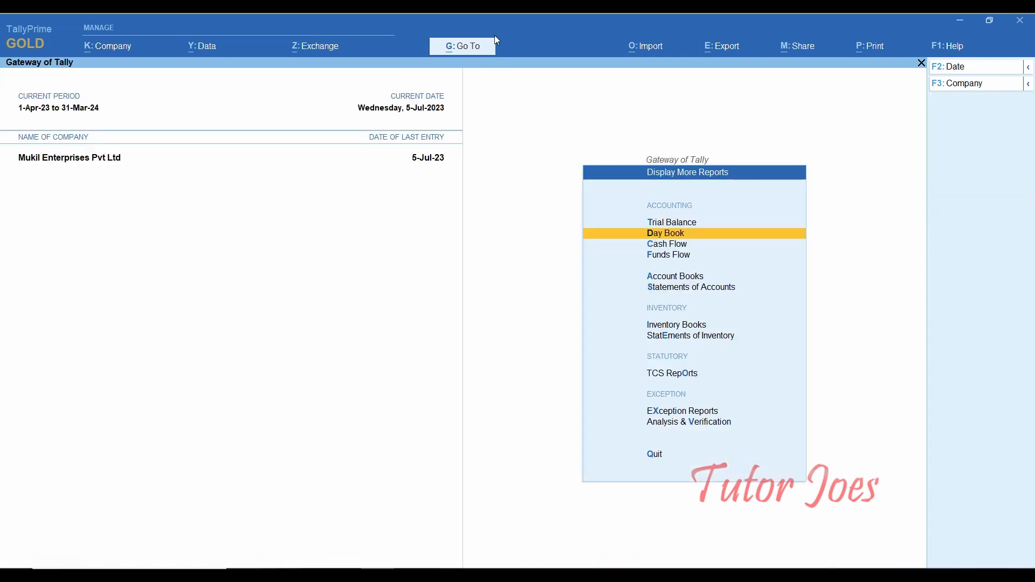
- Switch to 63_tcs.docx in Word and scroll to the TCS Payment table
click(411, 575)
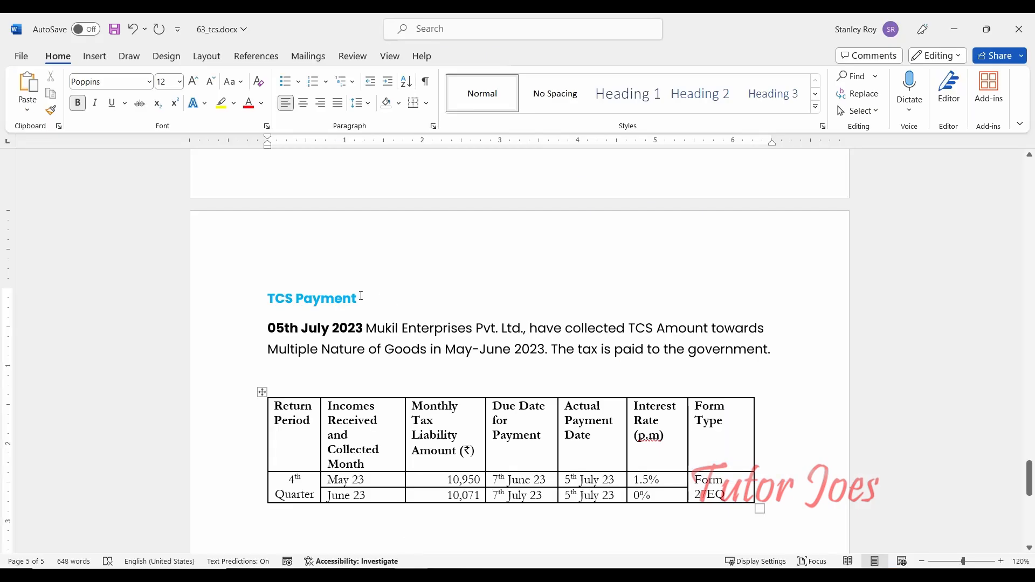
scroll(337, 364, down, 3)
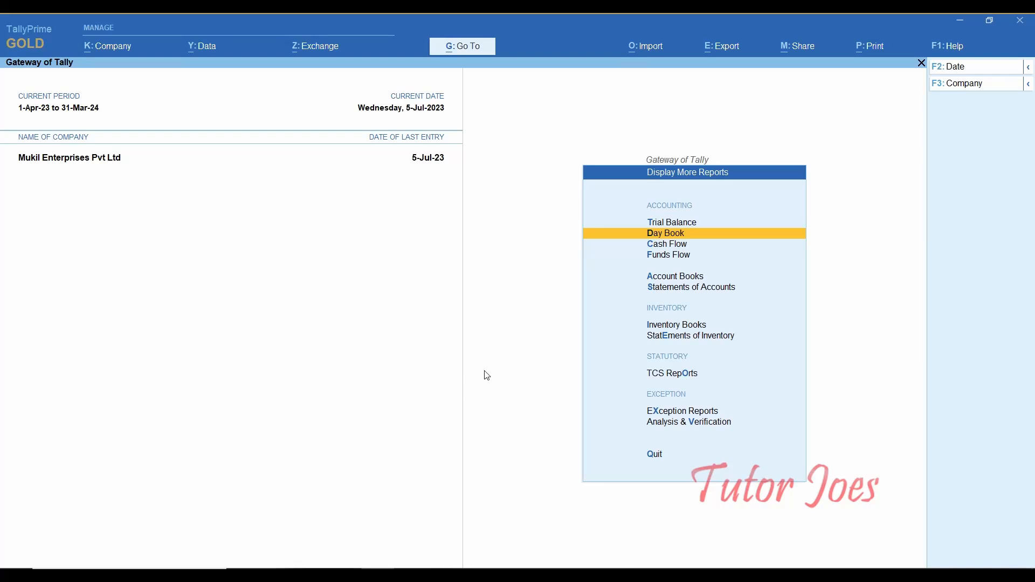
- Show the Day Book for the period 1-4-2023 to 31-3-2024
key(Escape)
key(Up)
key(Up)
key(Up)
key(Up)
key(Up)
key(Up)
key(Up)
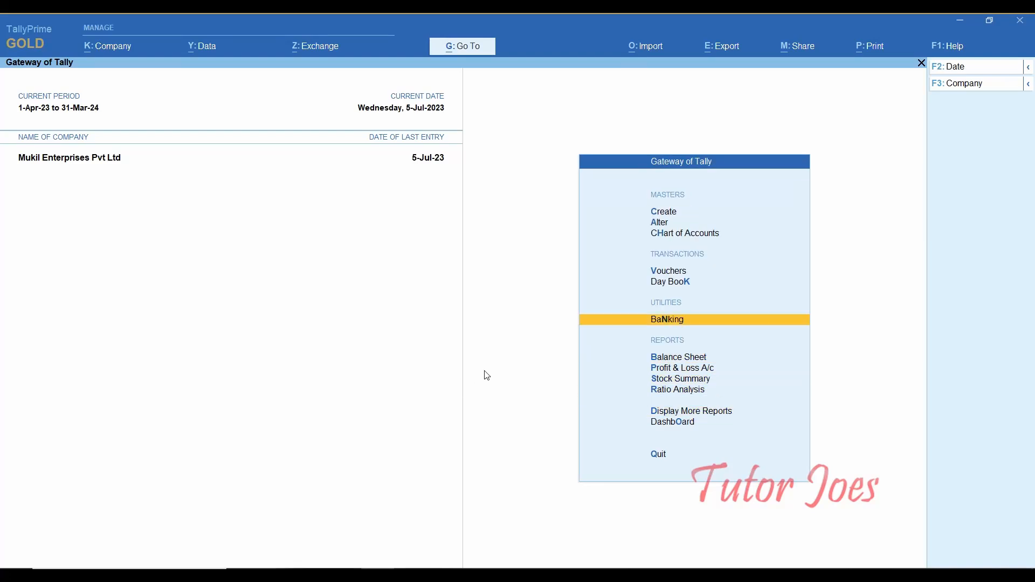
key(Down)
key(Return)
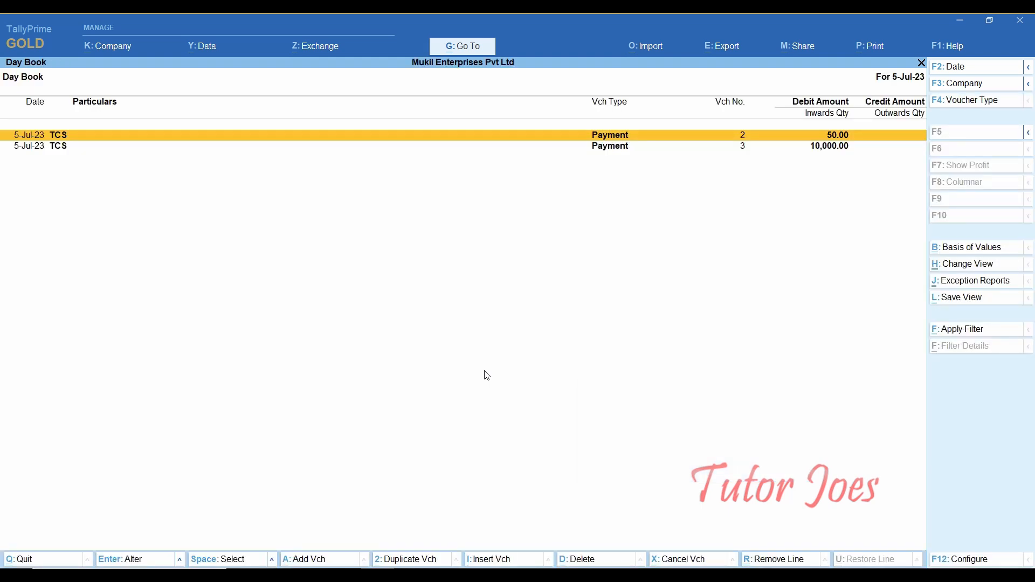
key(alt+F2)
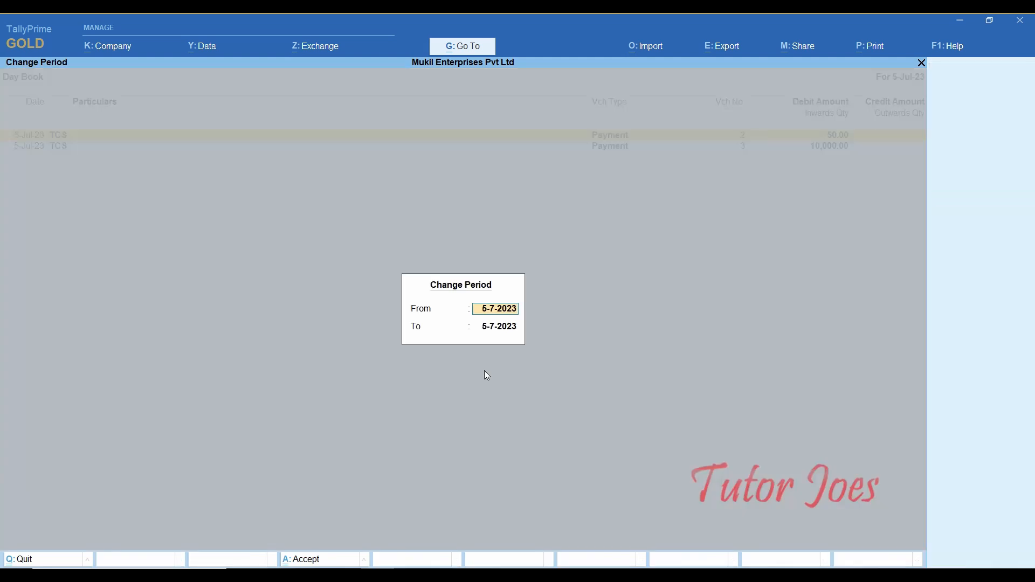
text(1-4)
key(Return)
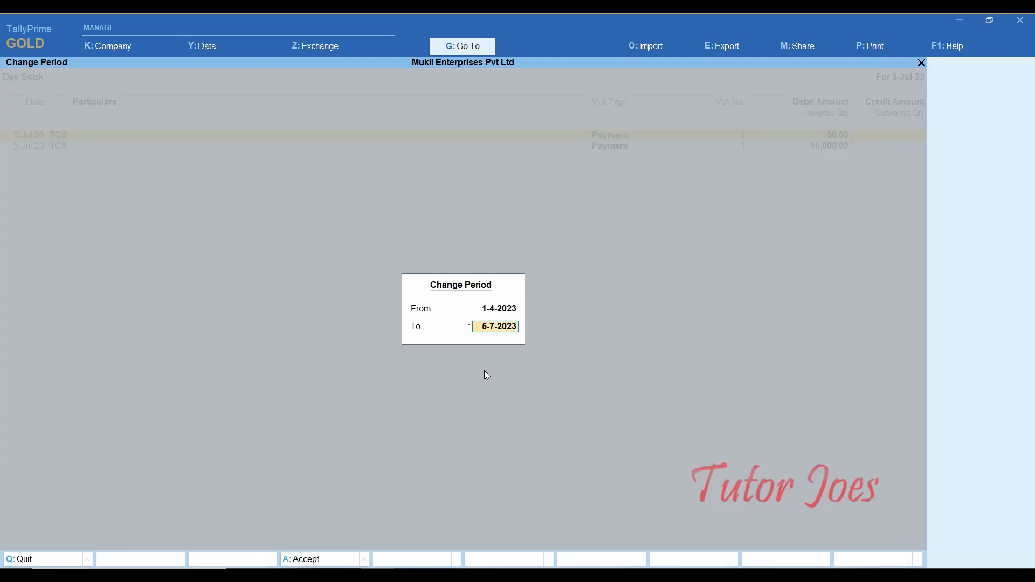
text(31-3)
key(Return)
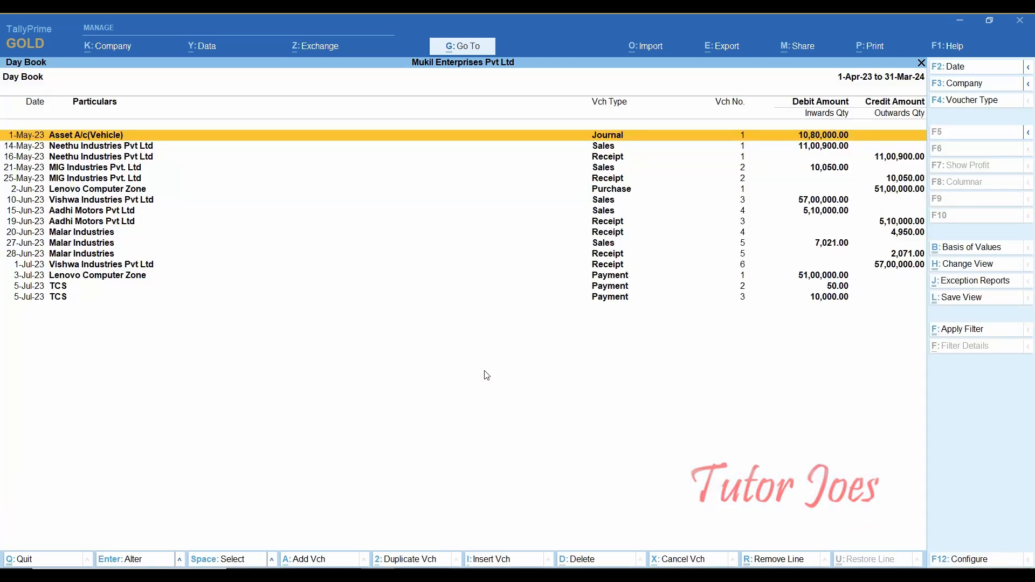
- Open TCS payment voucher 2 from the Day Book for alteration
key(Down)
key(Down)
key(Down)
key(Down)
key(Down)
key(Down)
key(Down)
key(Down)
key(Down)
key(Down)
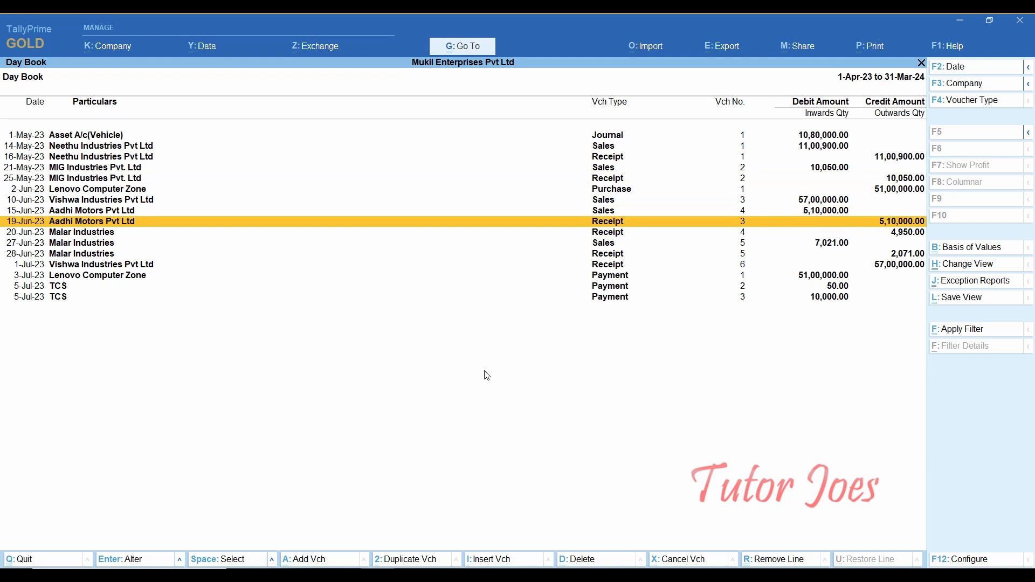
key(Down)
key(Down)
key(Down)
key(Down)
key(Return)
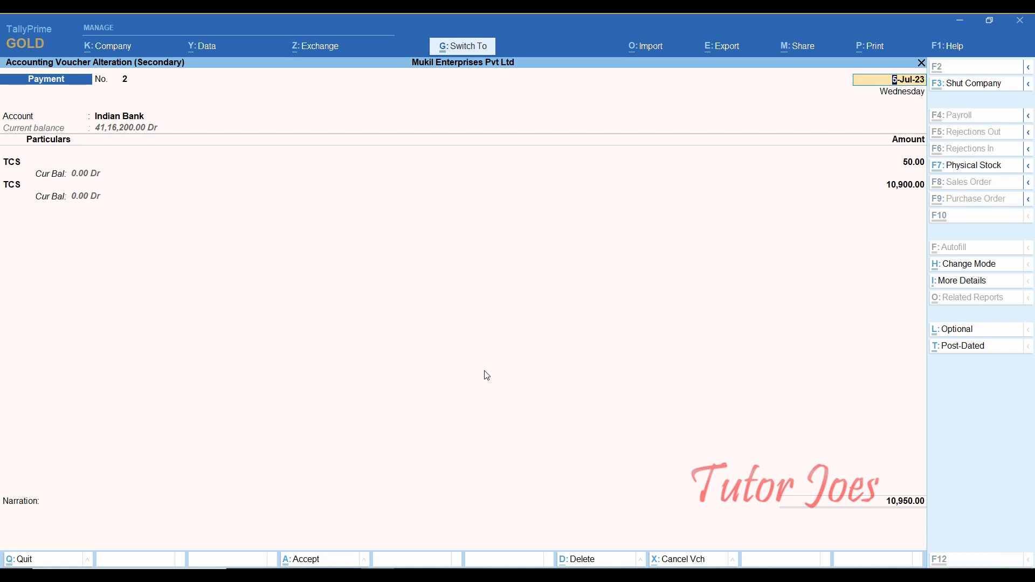
- Use the calculator to work out 1.5×2 and 10950×0.03 = 328.50
key(ctrl+n)
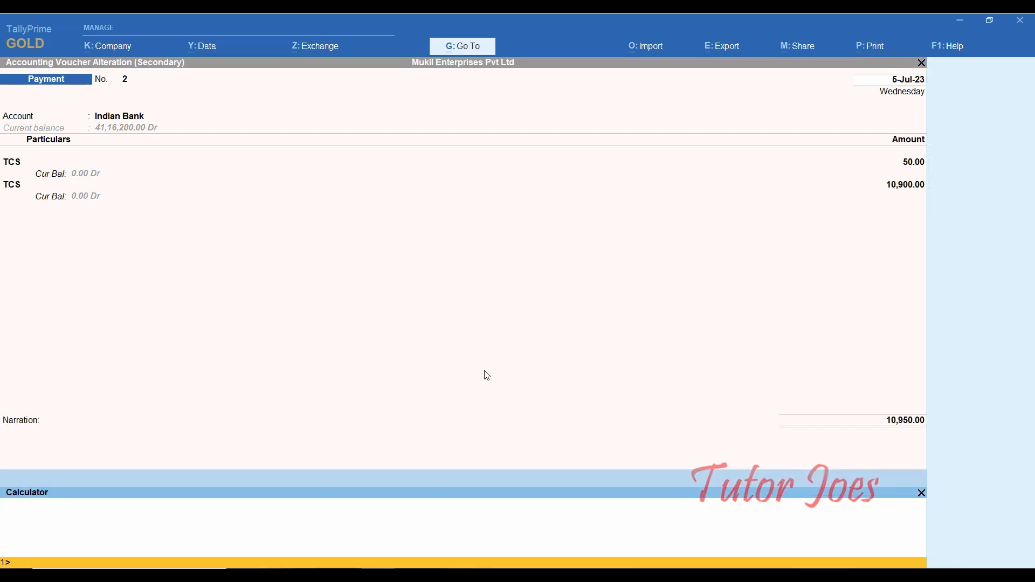
text(1.5*)
text(2)
key(Return)
text(10950*0.03)
key(Return)
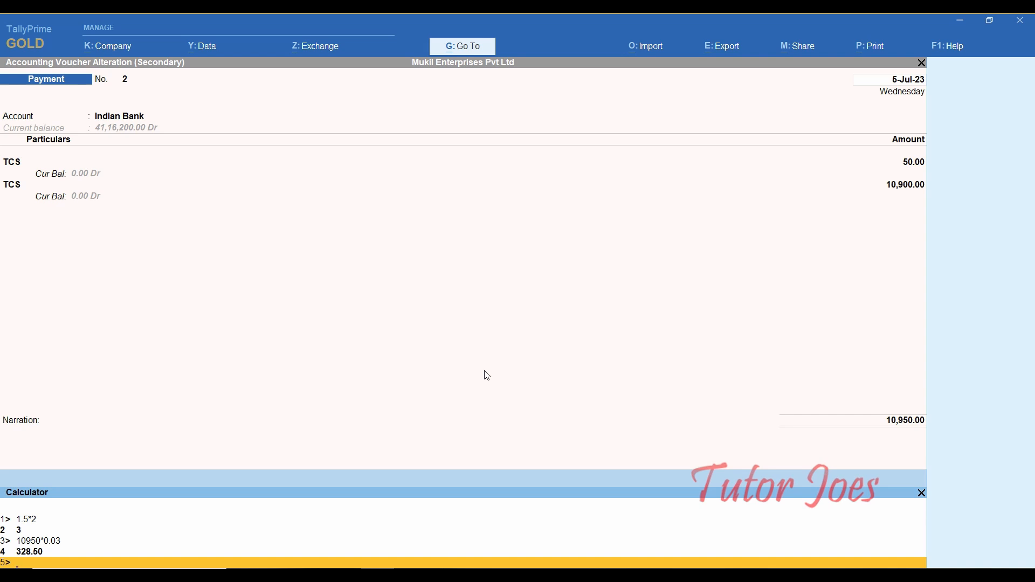
text(329)
- Keep the 10,900.00 TCS amount and start a new ledger line in voucher 2
click(892, 186)
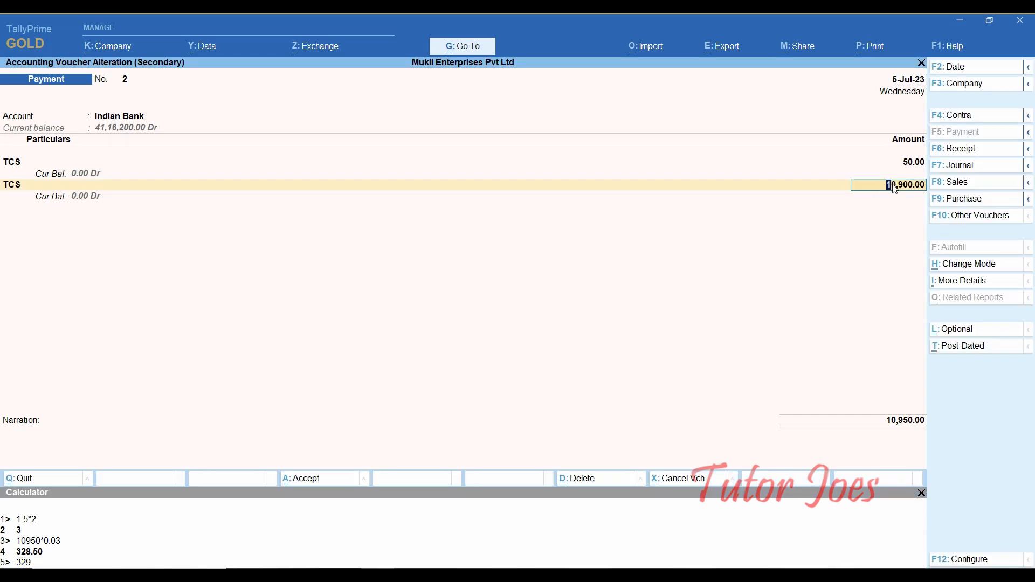
key(Return)
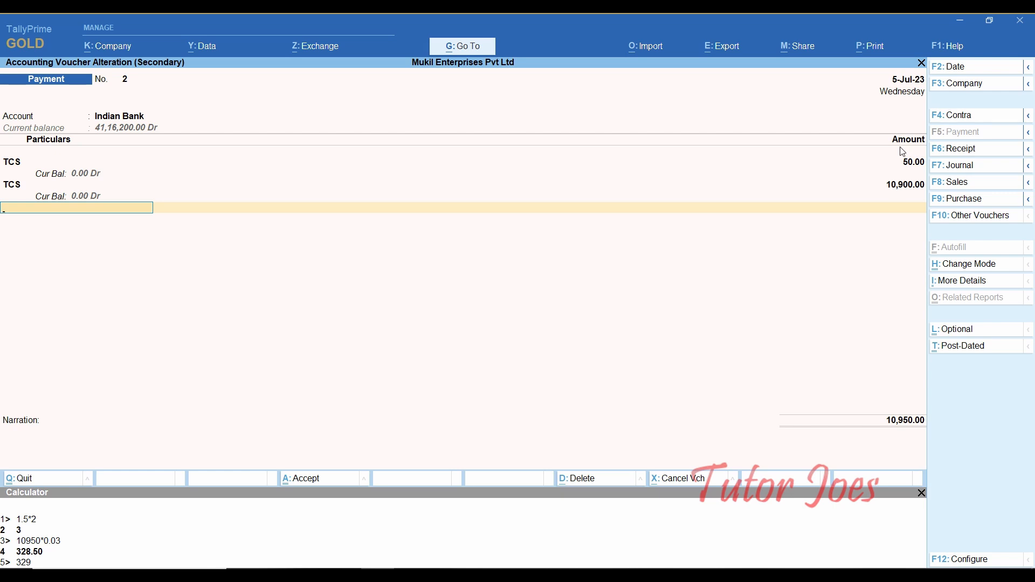
key(F2)
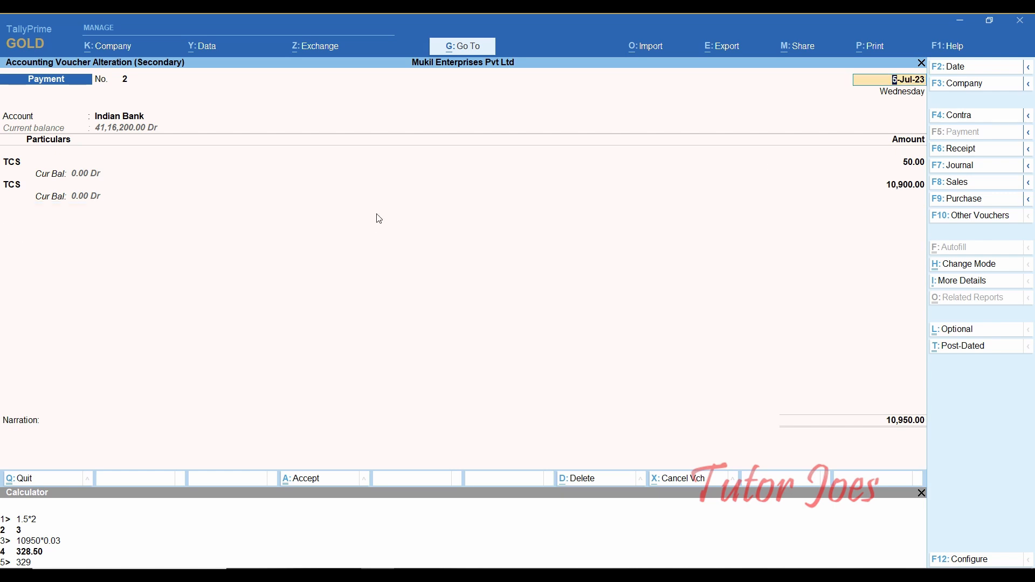
click(892, 188)
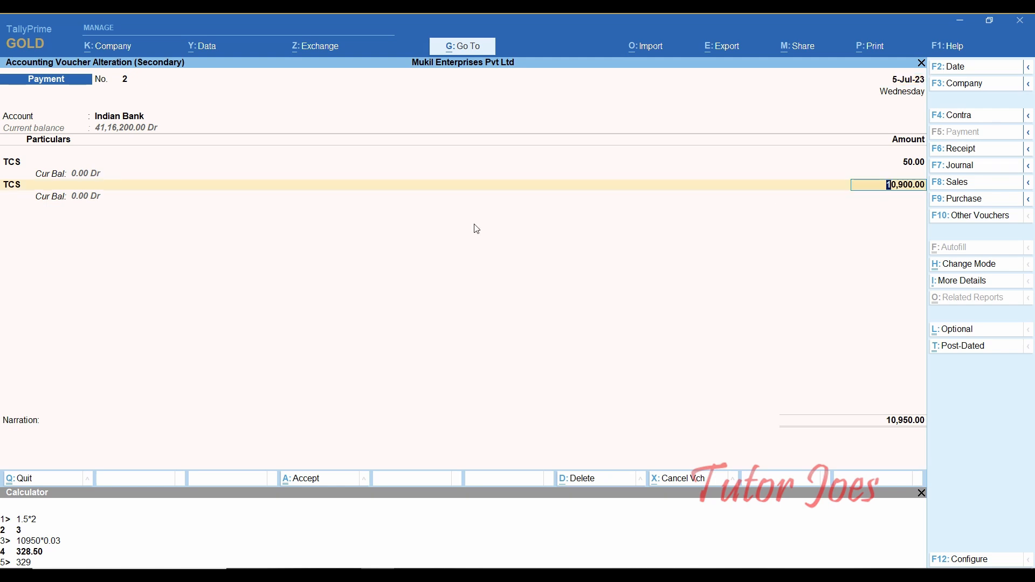
key(Return)
key(ctrl+n)
key(Escape)
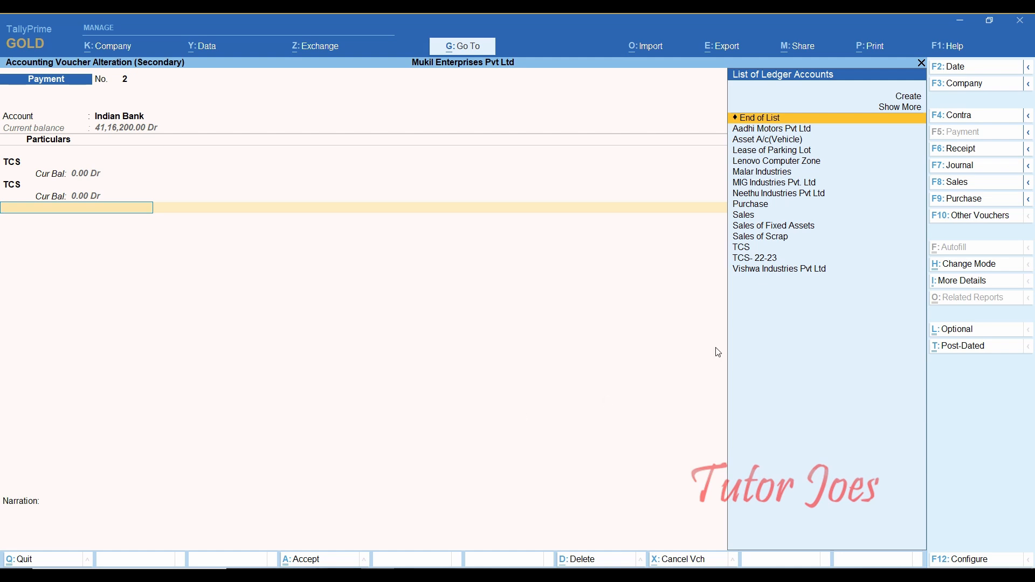
- Create ledger 'Interest on TCS Late Payment' under Indirect Expenses, type Not Applicable
key(alt+c)
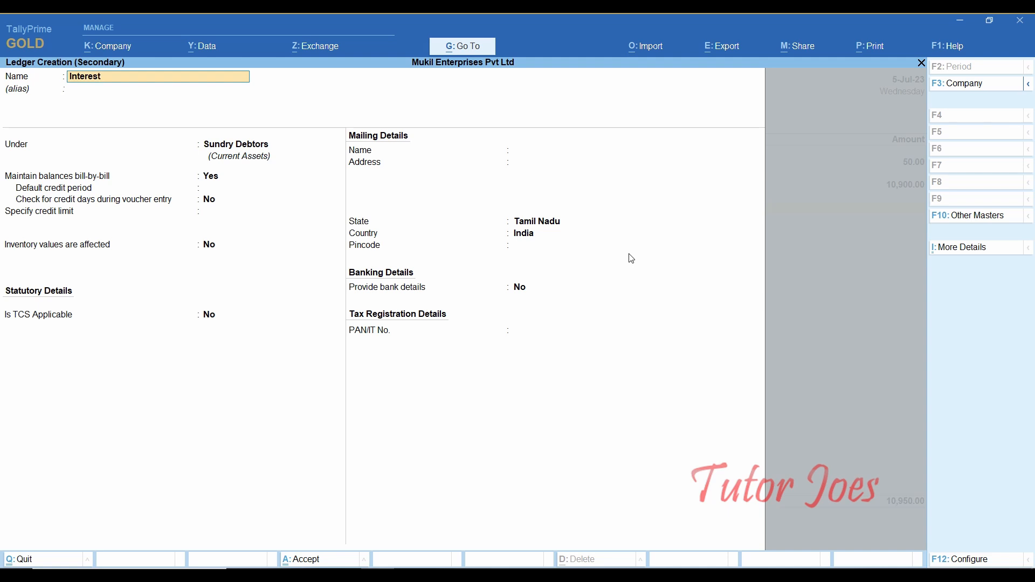
text(Interest on TCS Late Payment)
key(Return)
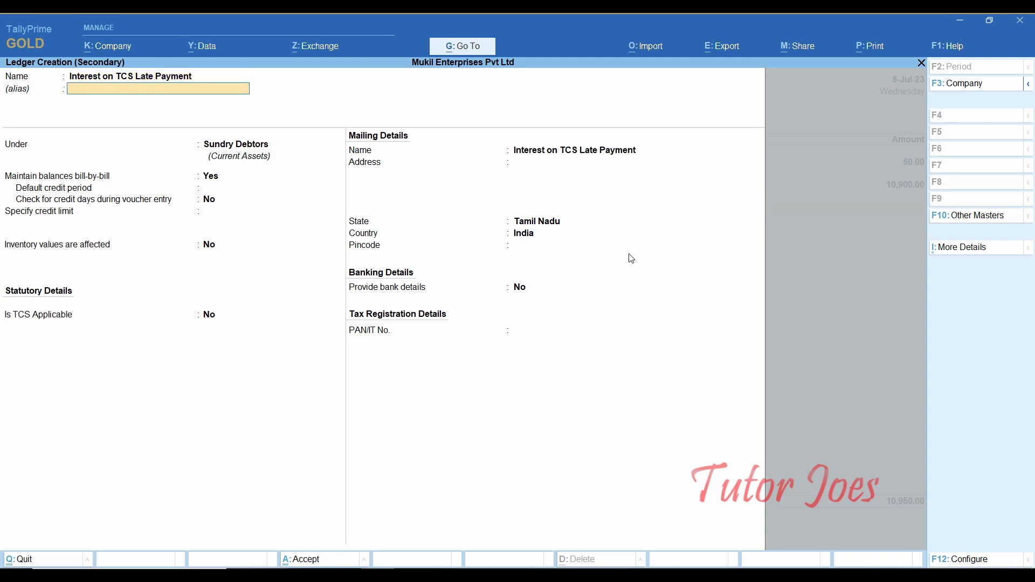
key(Return)
text(In)
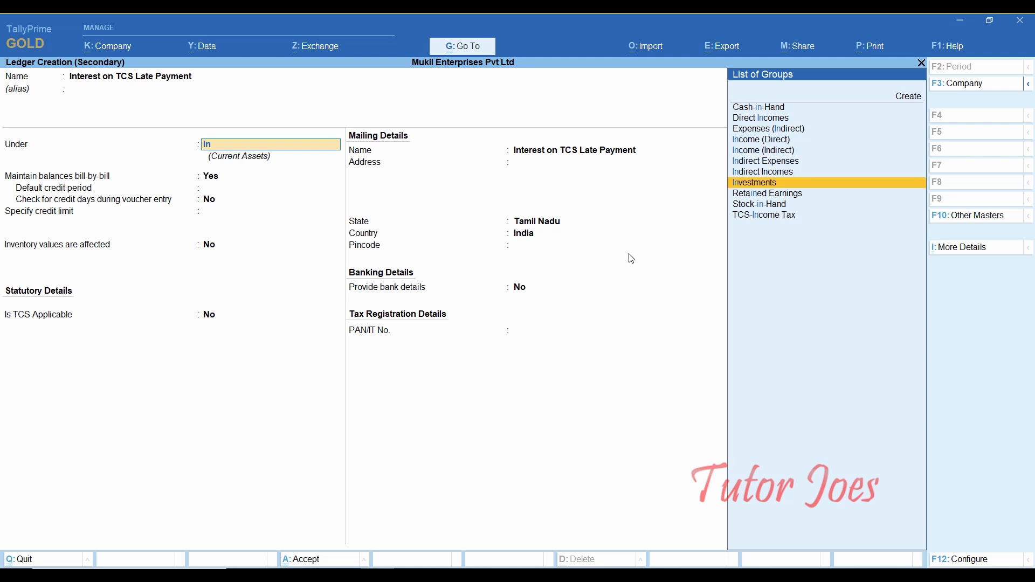
key(Up)
key(Up)
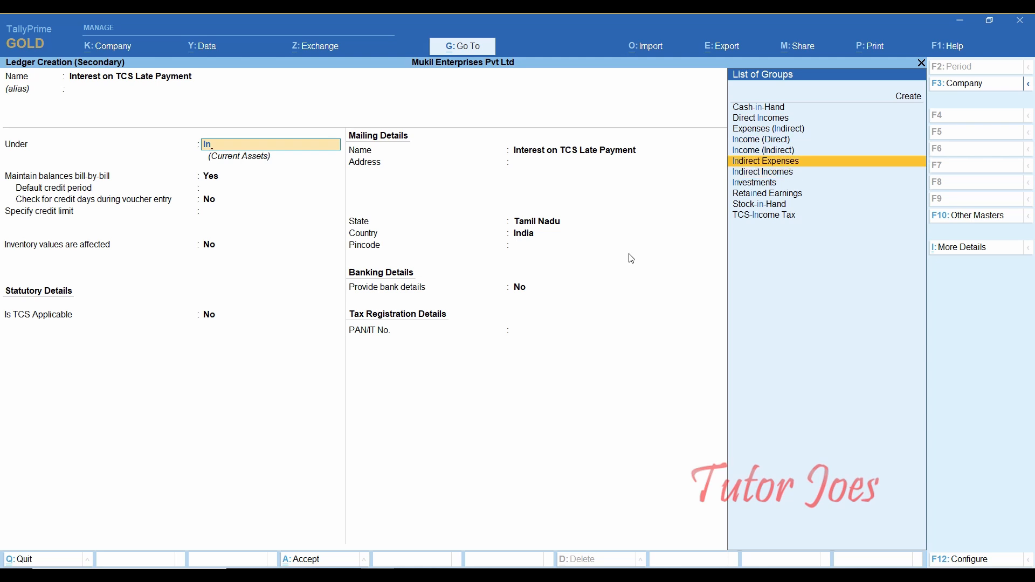
key(Return)
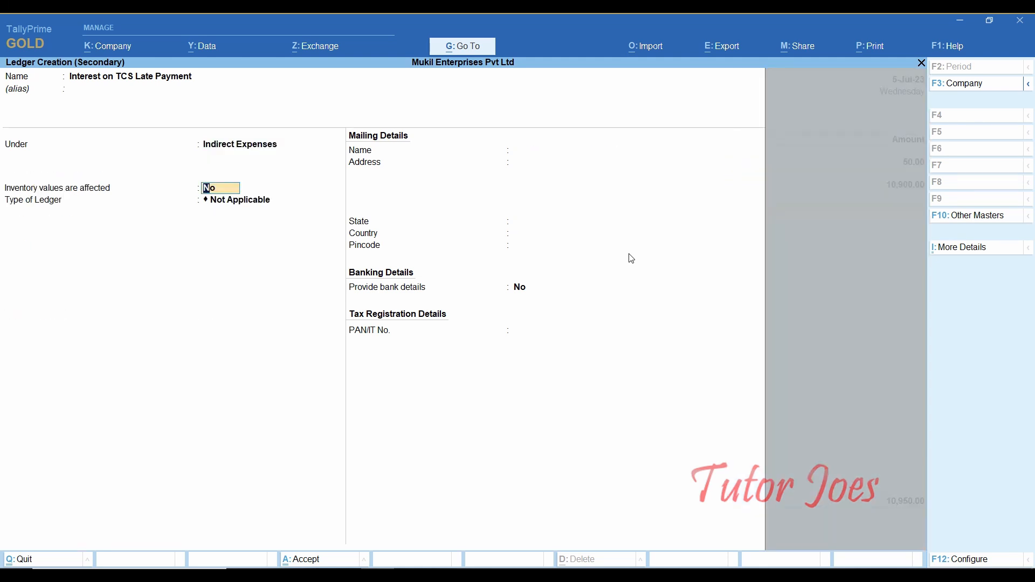
key(Return)
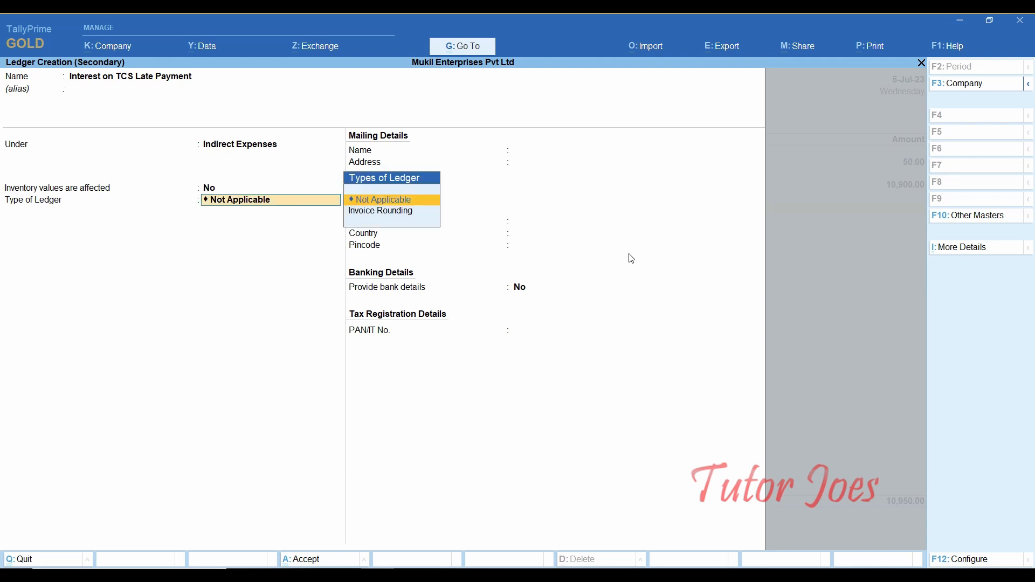
key(Return)
key(Return)
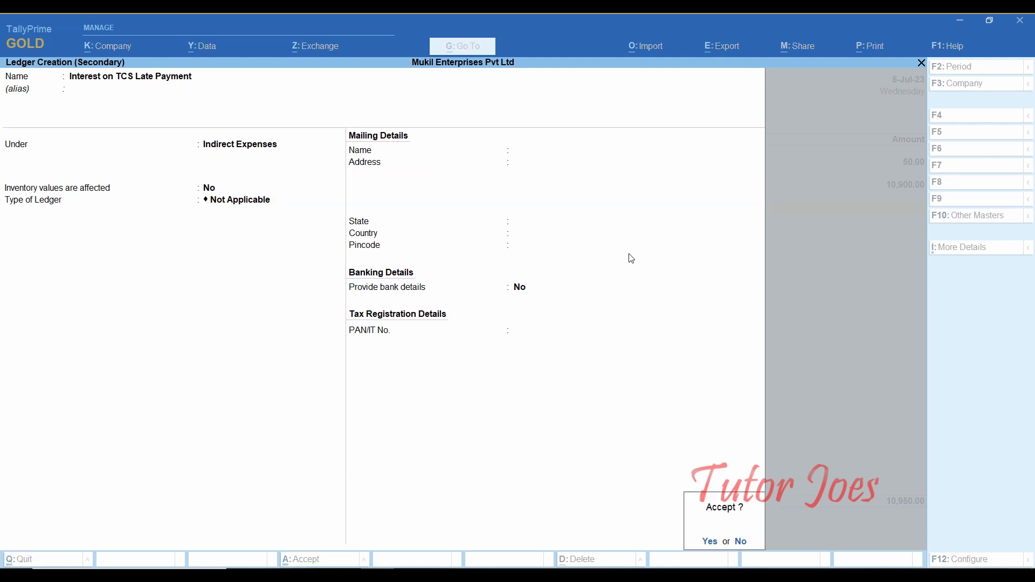
key(Return)
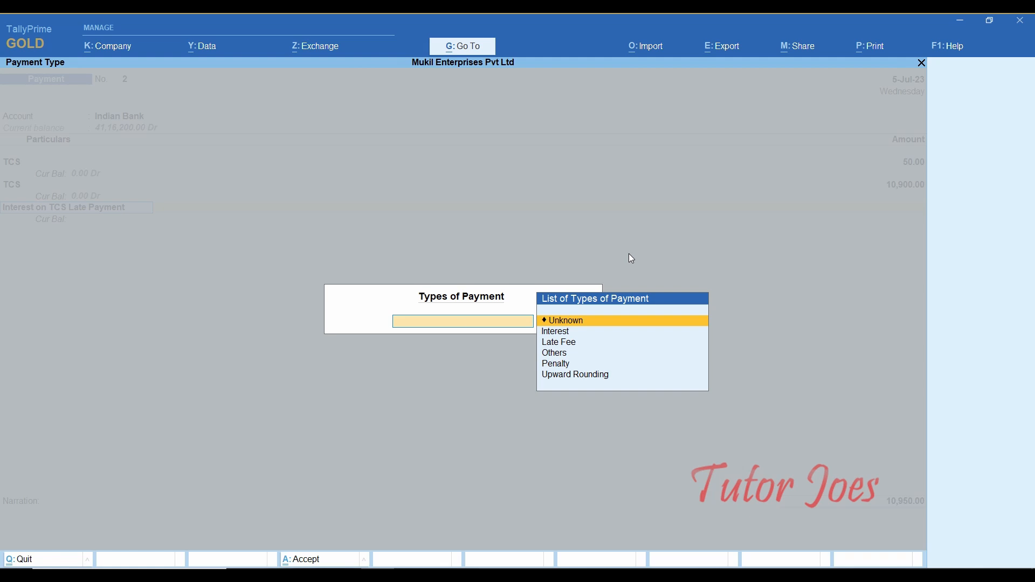
- Add a 329.00 Interest payment line so voucher 2 totals 11,279.00
key(Down)
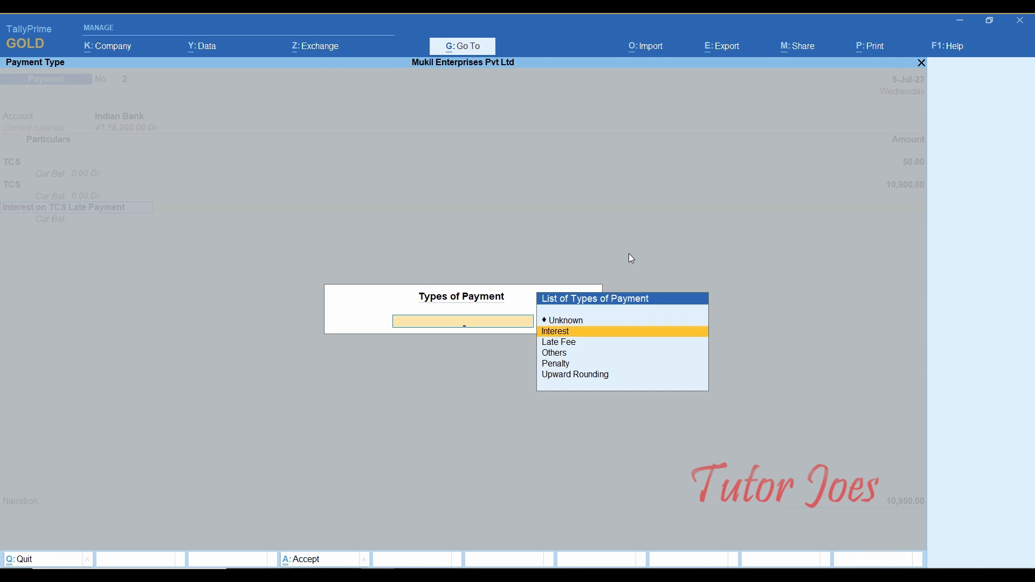
key(Return)
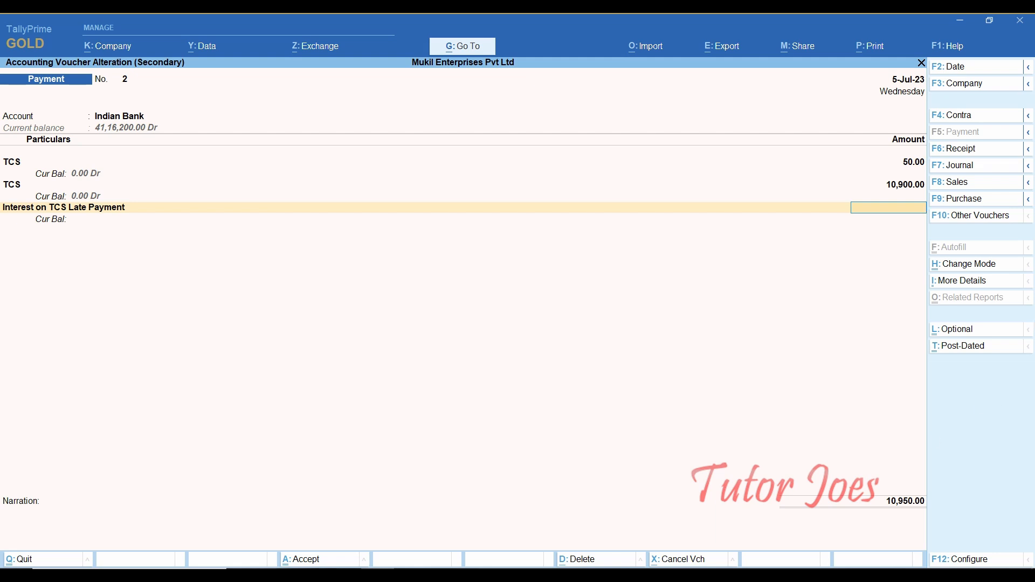
text(329)
key(Return)
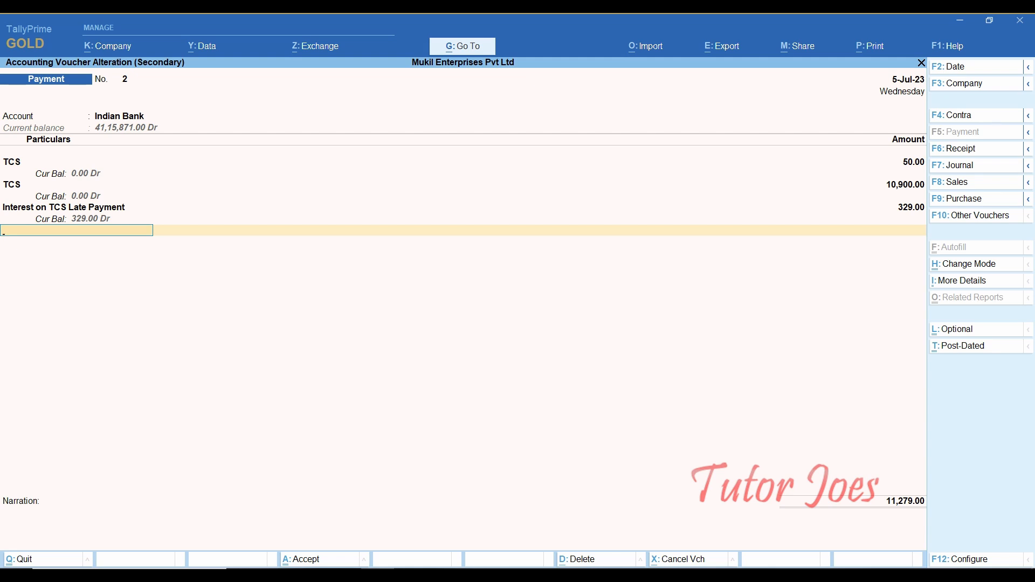
key(Return)
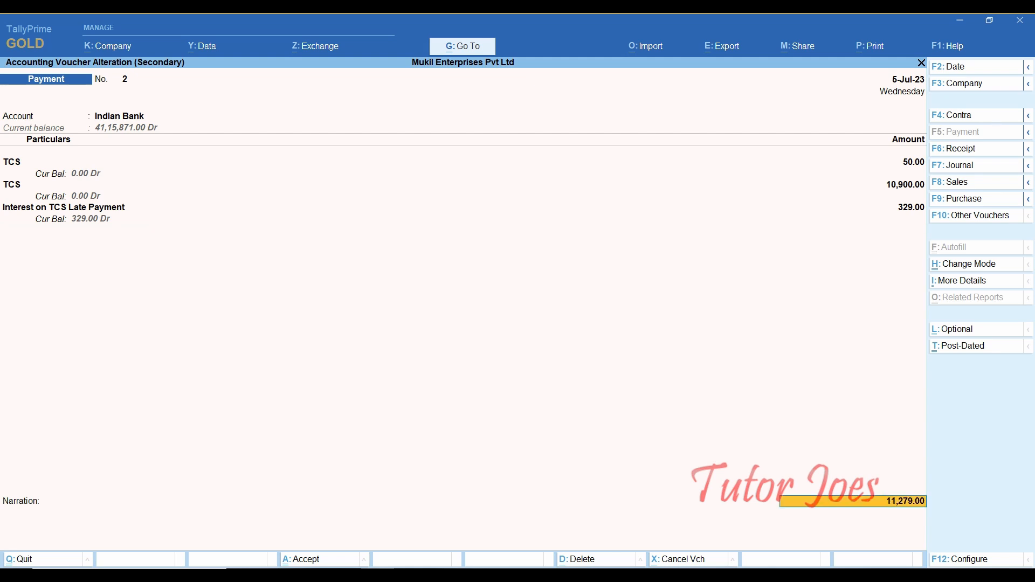
key(ctrl+p)
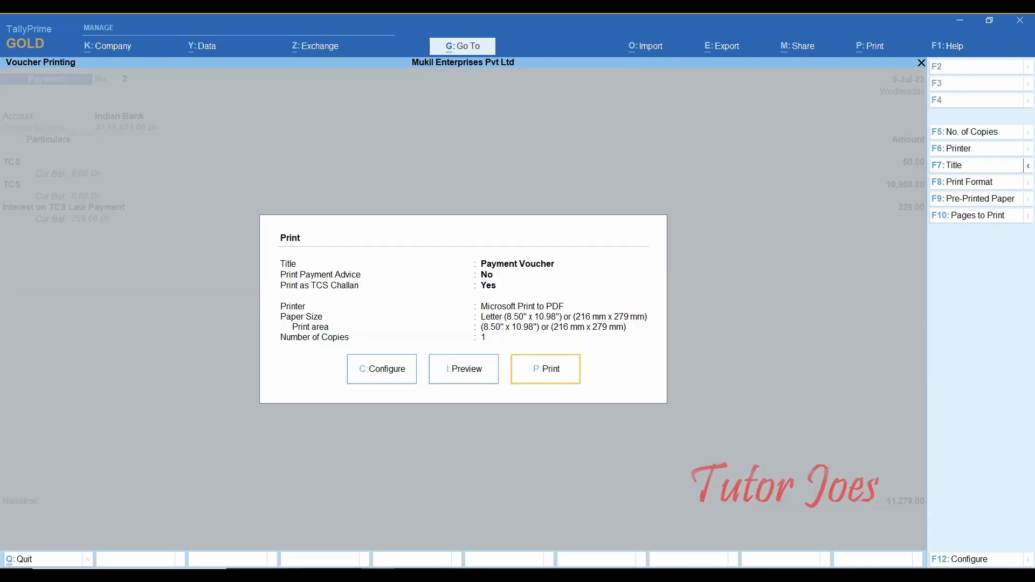
- Preview the voucher as a 379.00 TCS challan, then return to the voucher
key(Return)
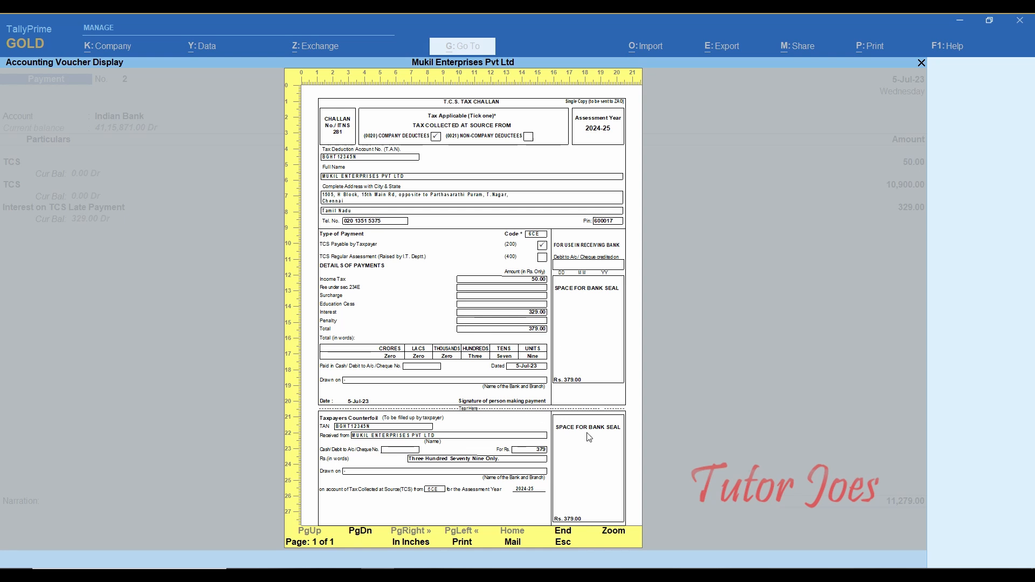
key(Escape)
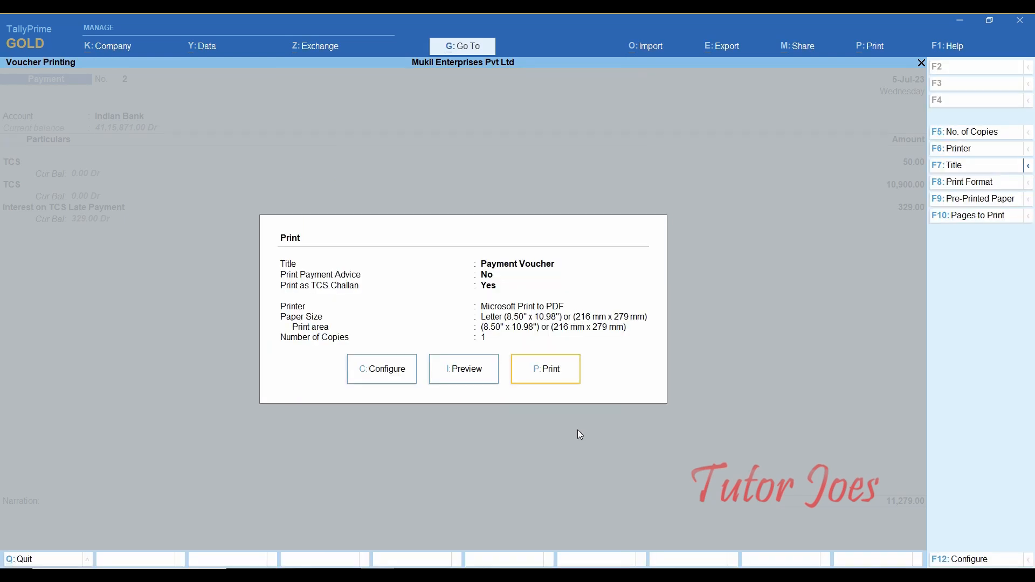
key(Escape)
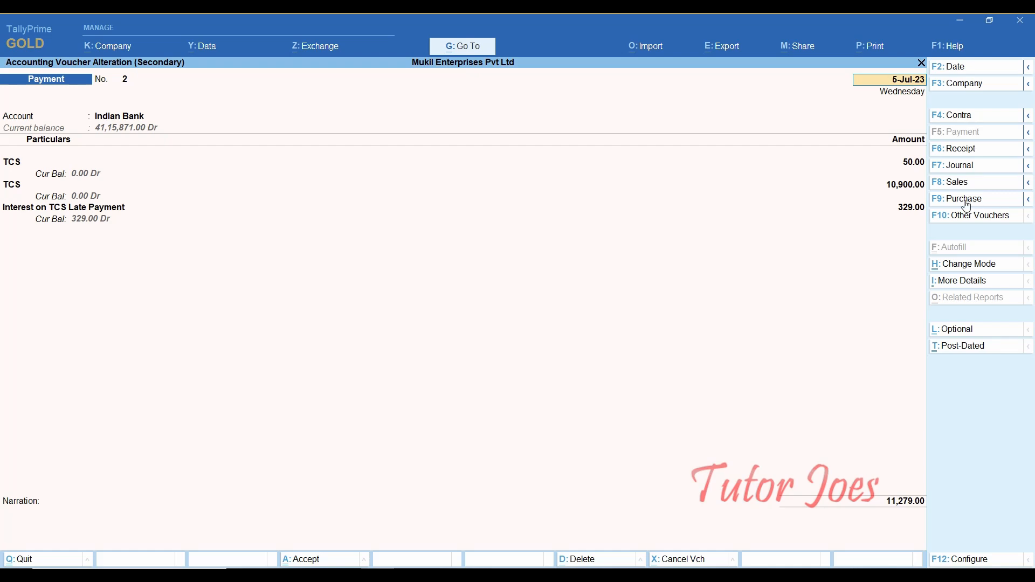
- Confirm the Indian Bank cheque allocation of 11,279.00 dated 5-Jul-23
click(915, 210)
key(Return)
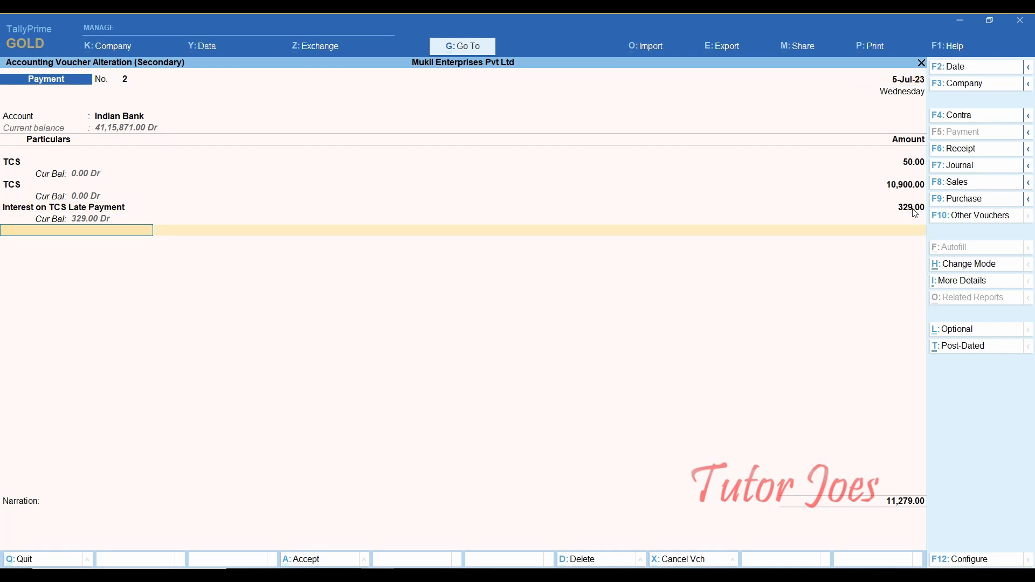
key(Return)
key(Return)
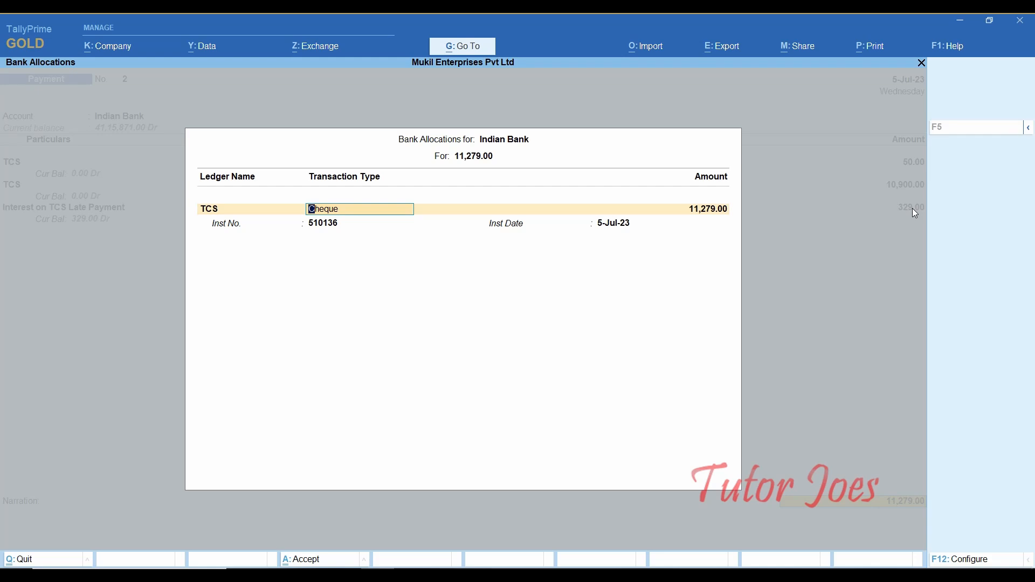
key(Return)
key(Return)
key(Return)
key(Return)
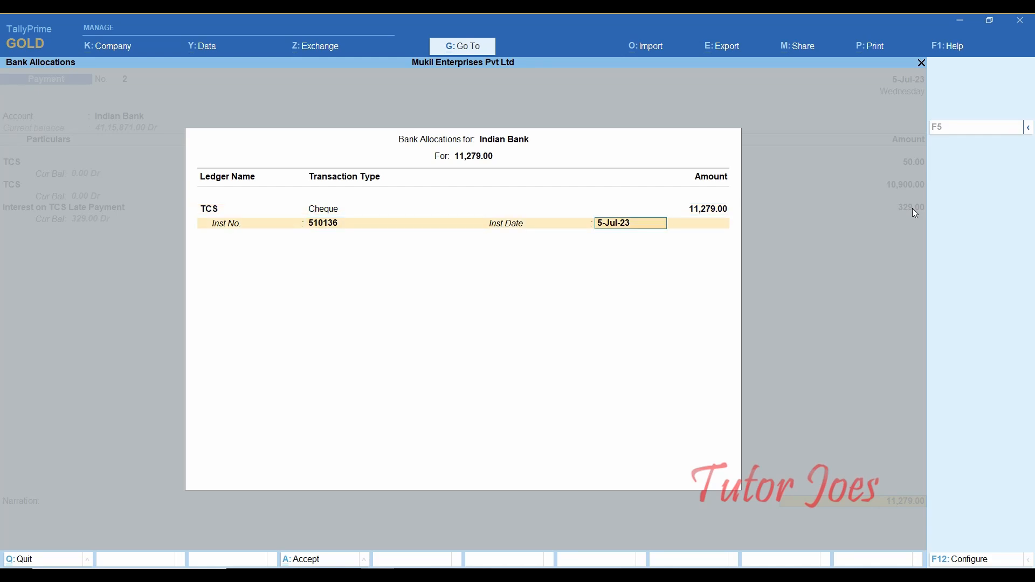
key(Return)
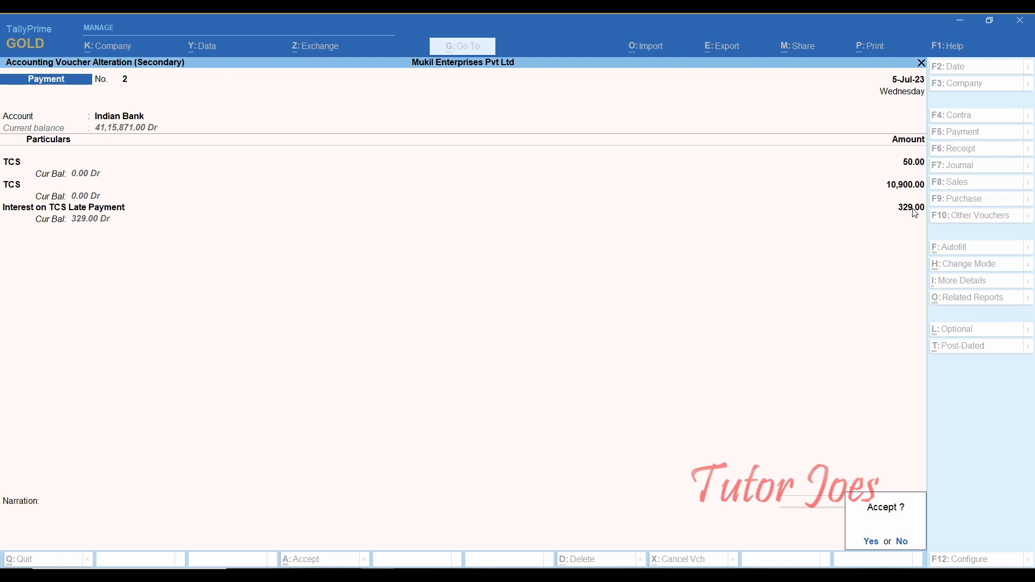
- Save the altered payment voucher and review the Form 27EQ due-date table in Word
key(Return)
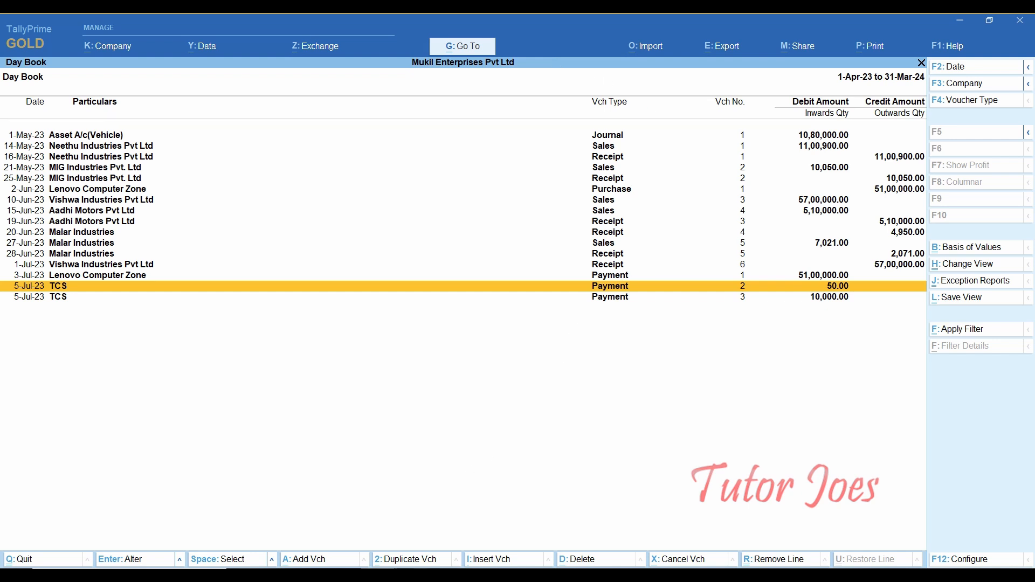
key(alt+Tab)
scroll(559, 425, down, 3)
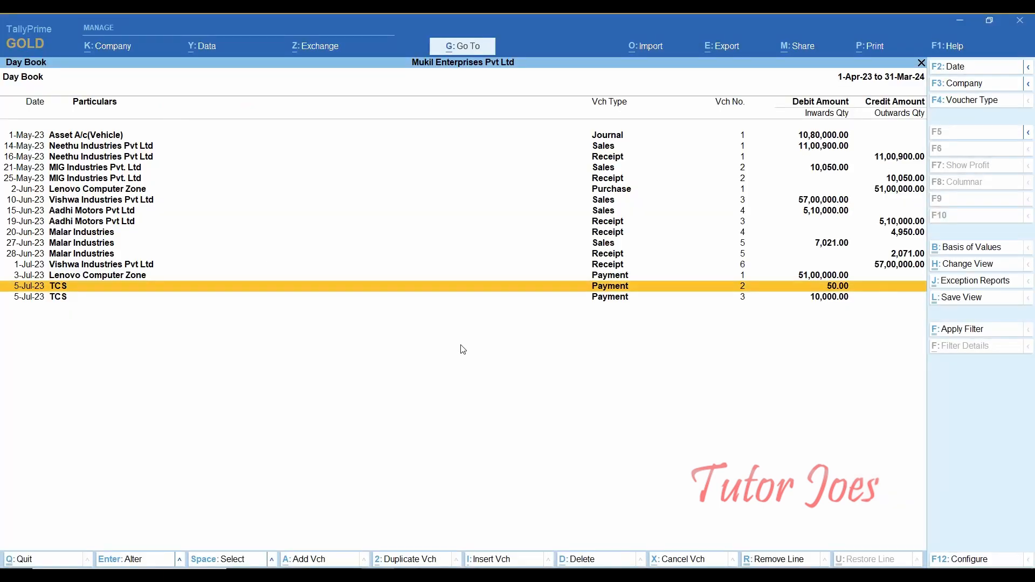
- Open TCS Reports > Challan Reconciliation for July 2023 and switch it to Reconcile mode
key(Escape)
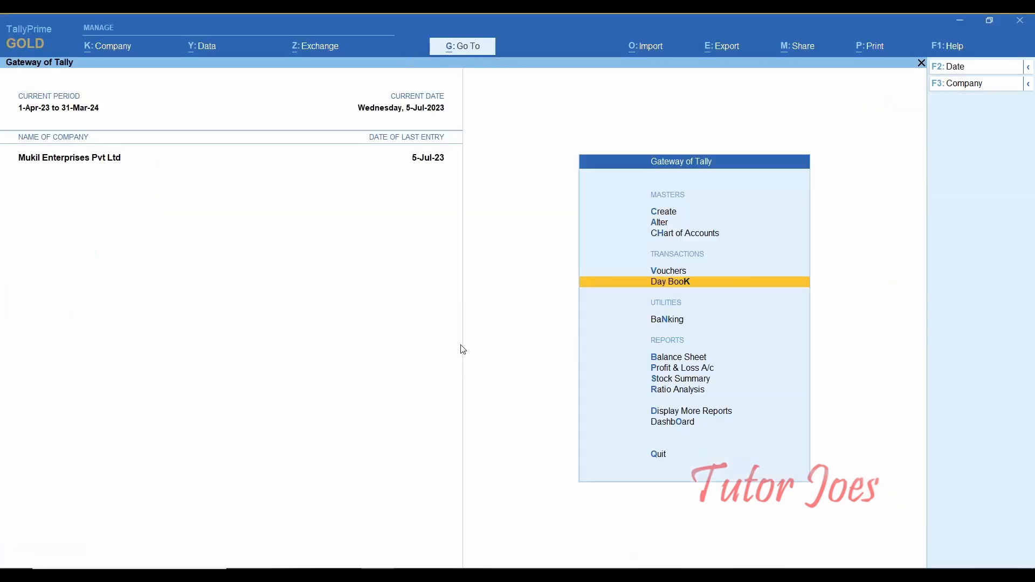
key(Down)
key(Down)
key(Down)
key(Down)
key(Down)
key(Down)
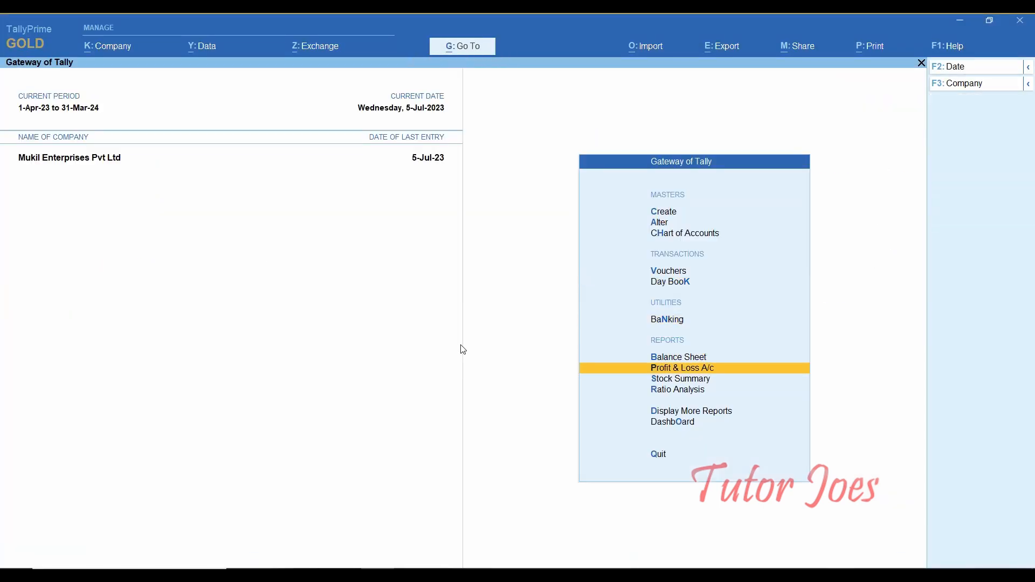
key(Return)
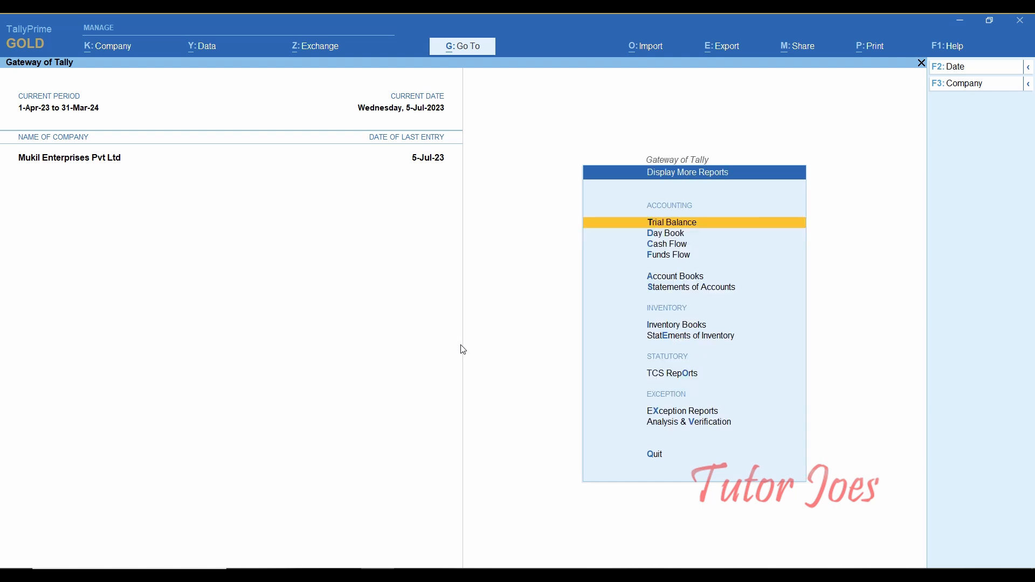
key(Down)
key(Down)
key(Down)
key(Down)
key(Down)
key(Down)
key(Down)
key(Down)
key(Down)
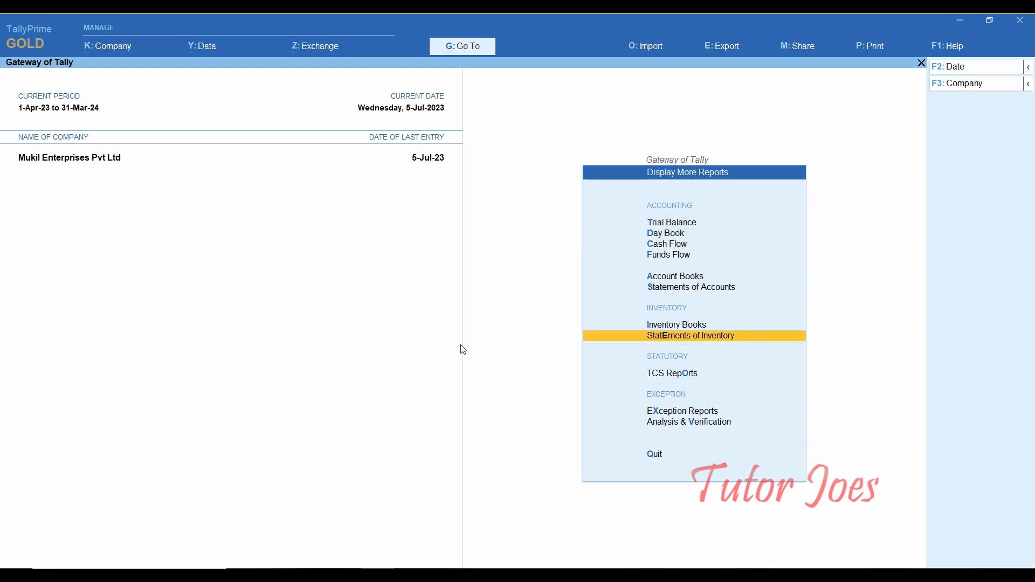
key(Up)
key(Return)
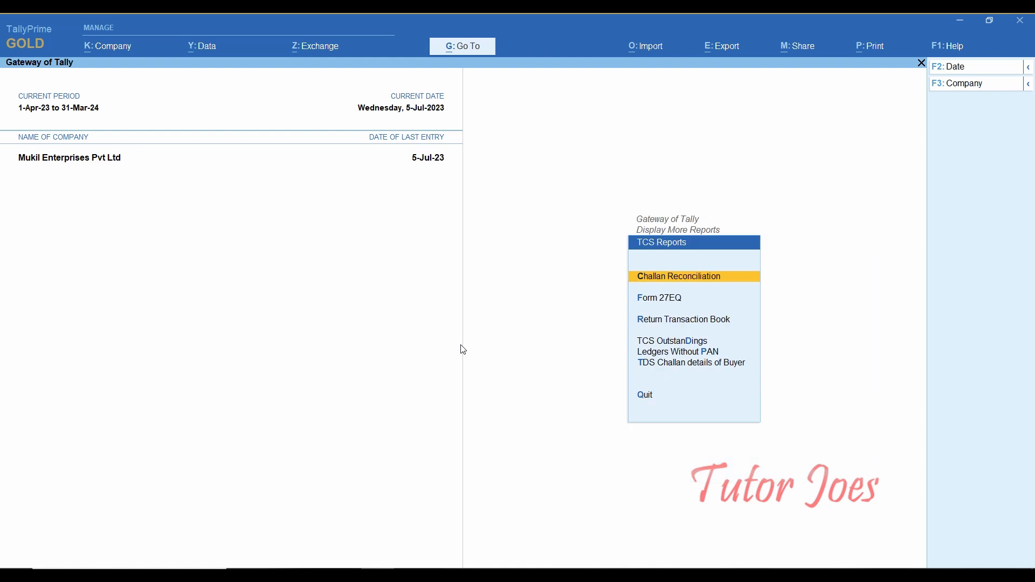
key(Return)
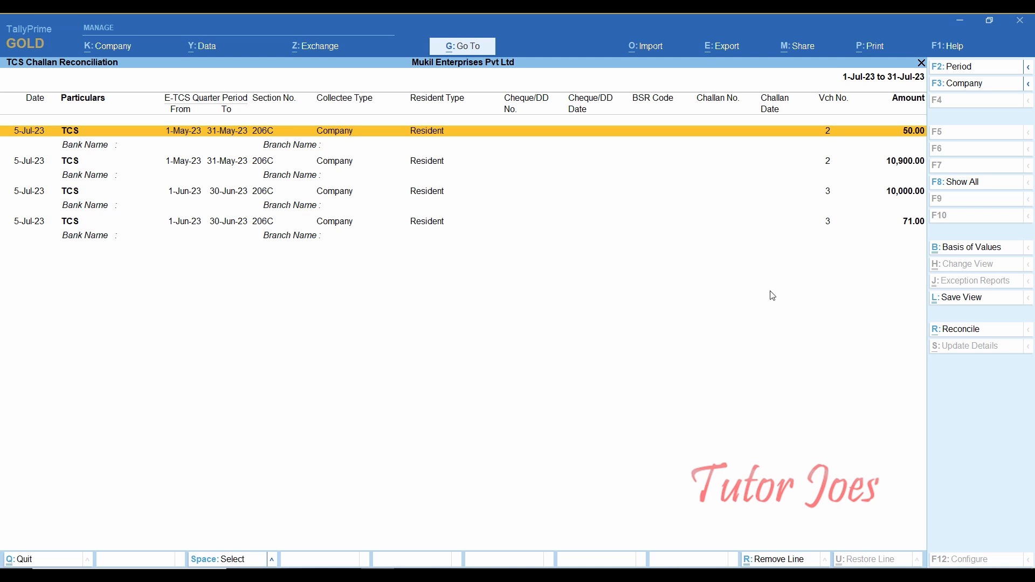
click(949, 334)
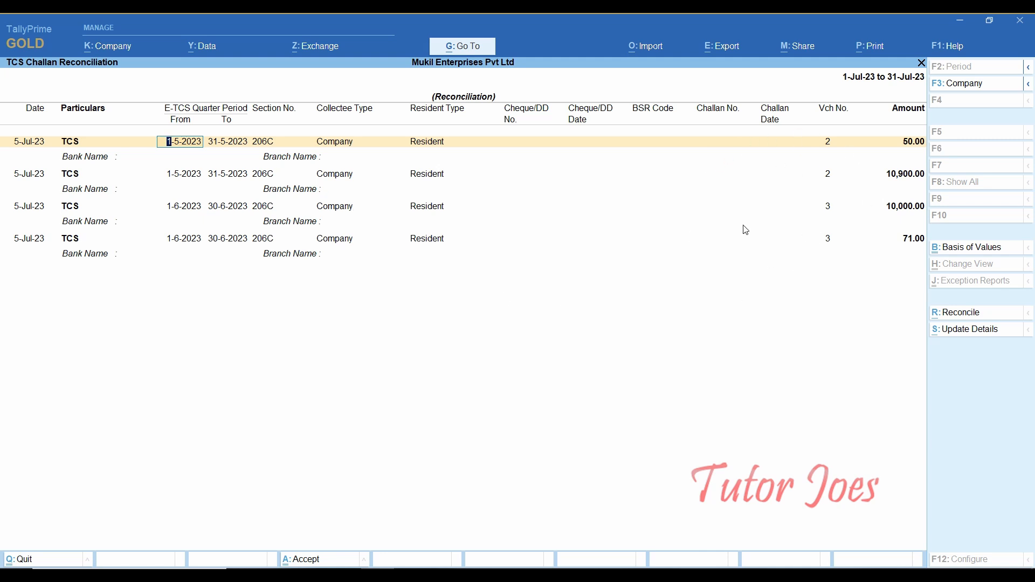
- Set challan details for 1-7-2023 to 30-9-2023 with Indian Bank, TR Nagar branch
click(973, 335)
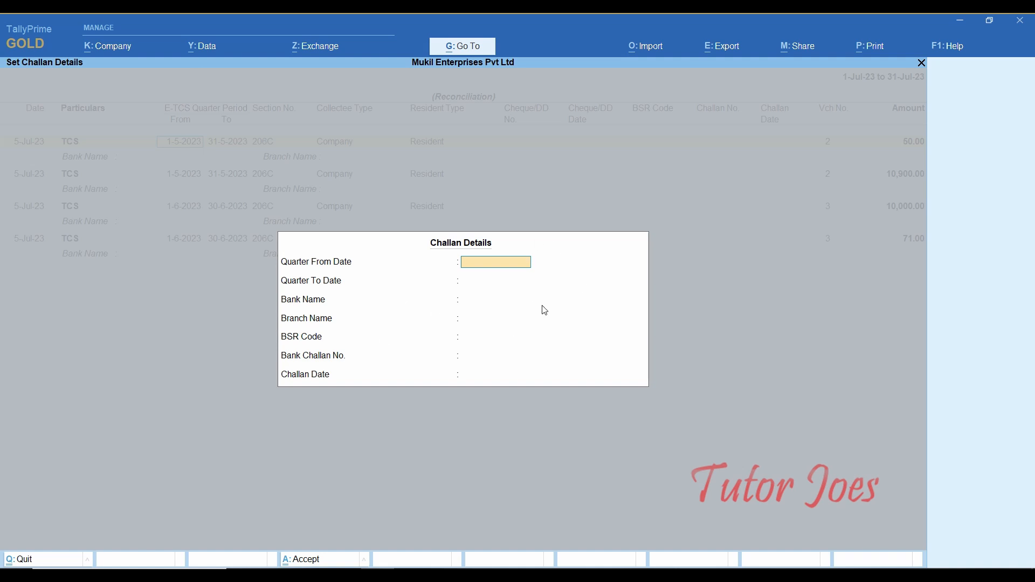
text(1-7)
key(Return)
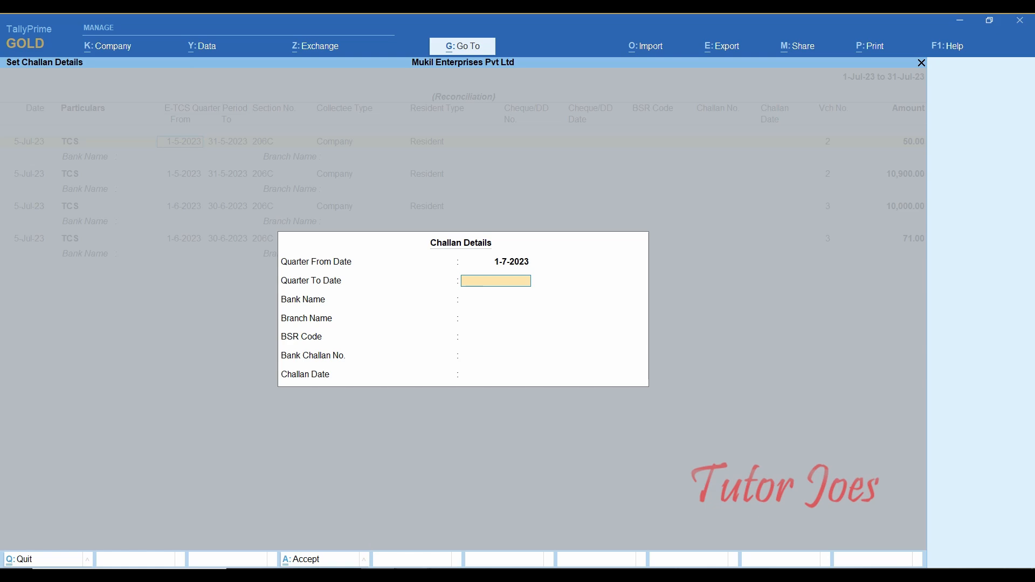
click(409, 574)
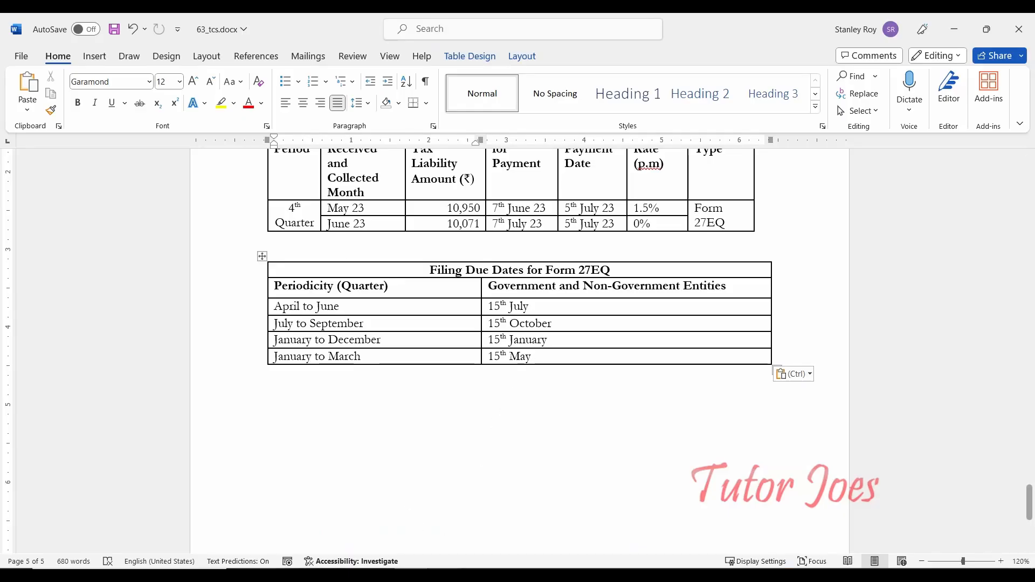
key(alt+Tab)
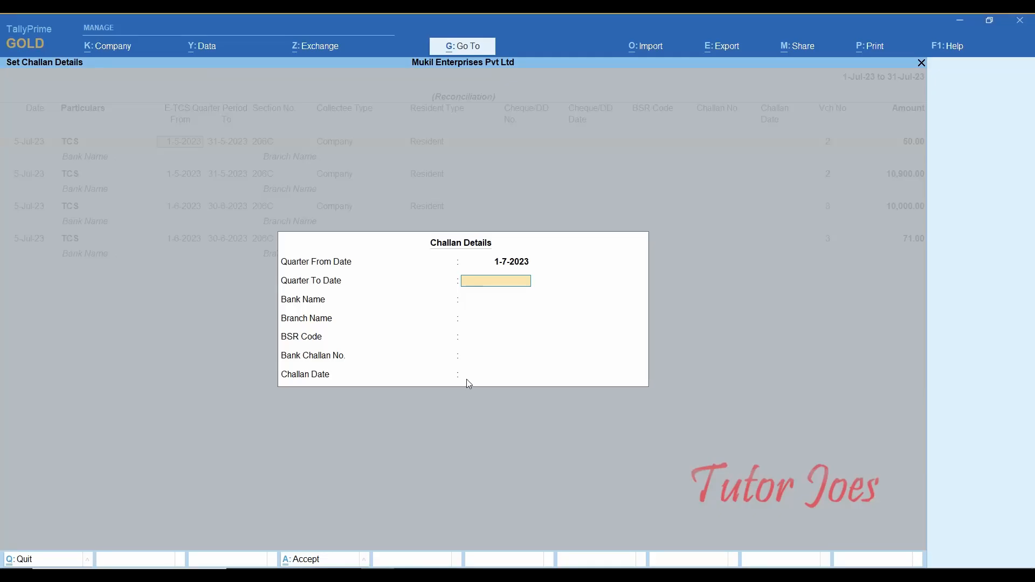
text(30-9-2023)
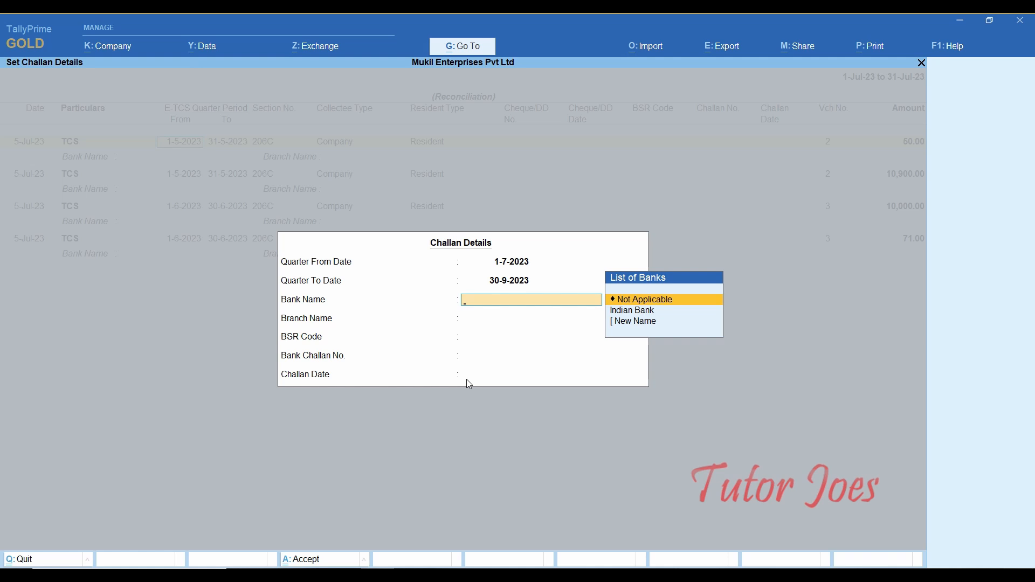
key(Down)
key(Return)
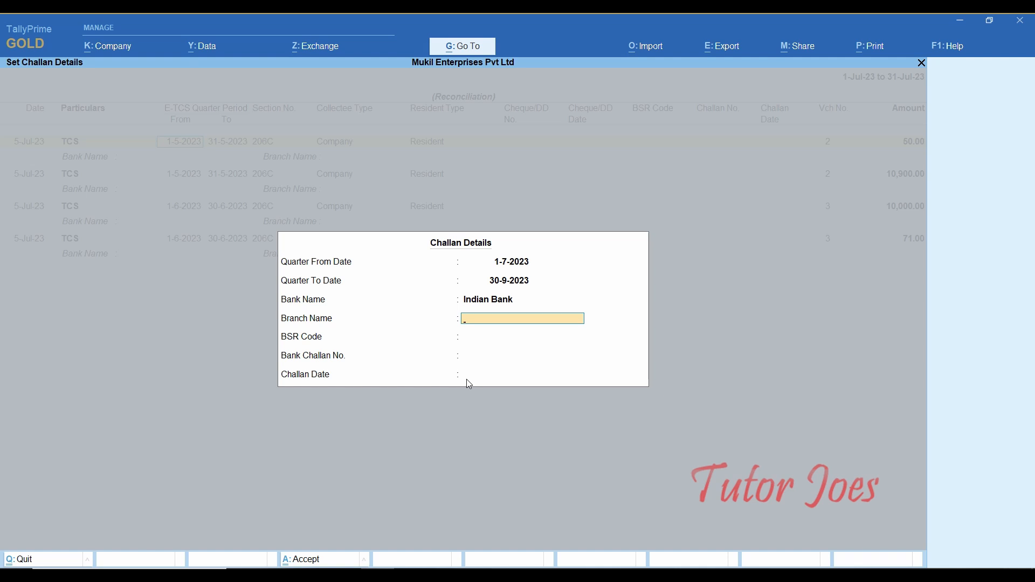
text(TR Nagar)
key(Return)
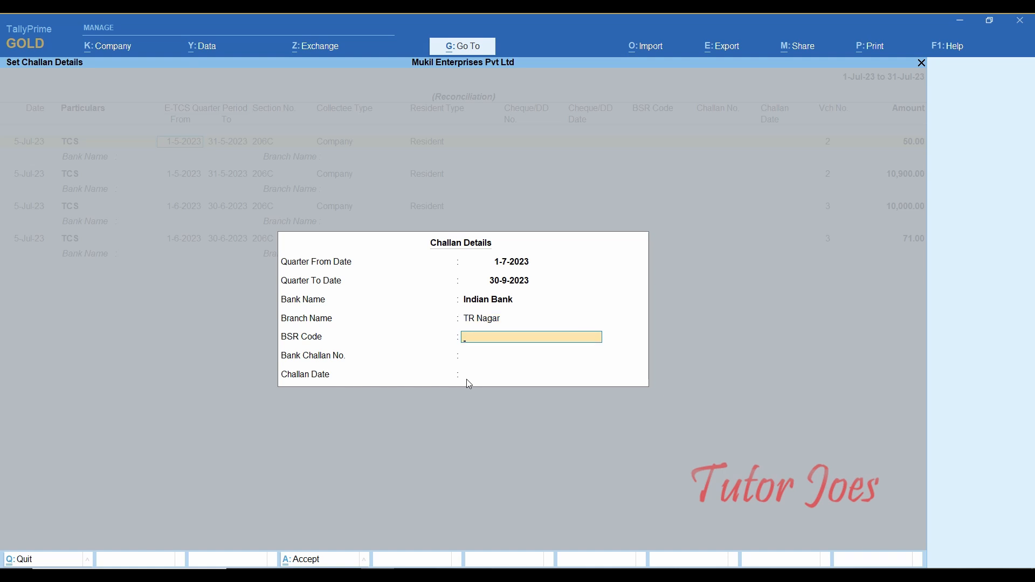
- Enter BSR code 123456, challan 0965213 dated 05-10-2023, and accept for all rows
text(123456)
key(Return)
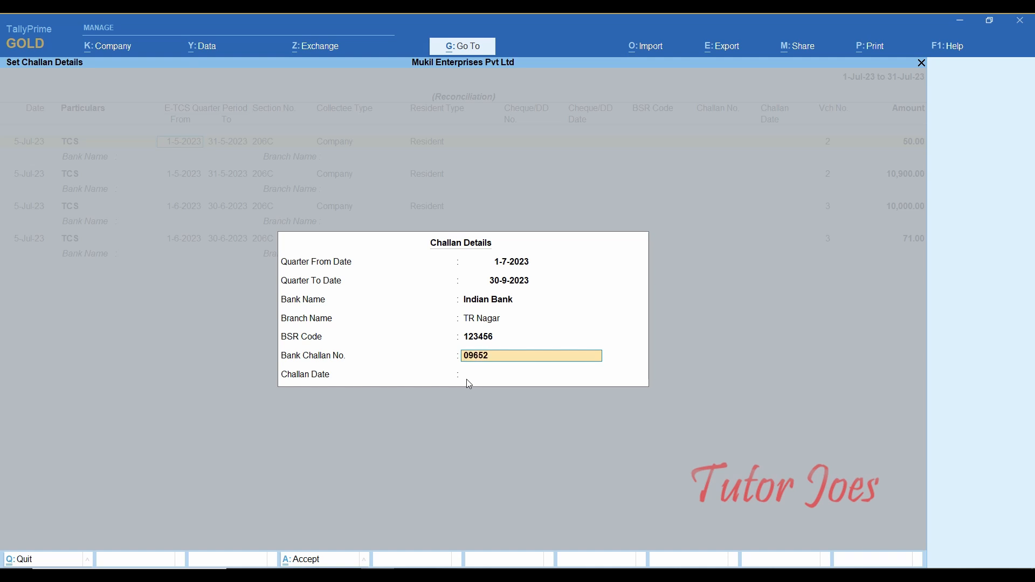
text(0965213)
key(Return)
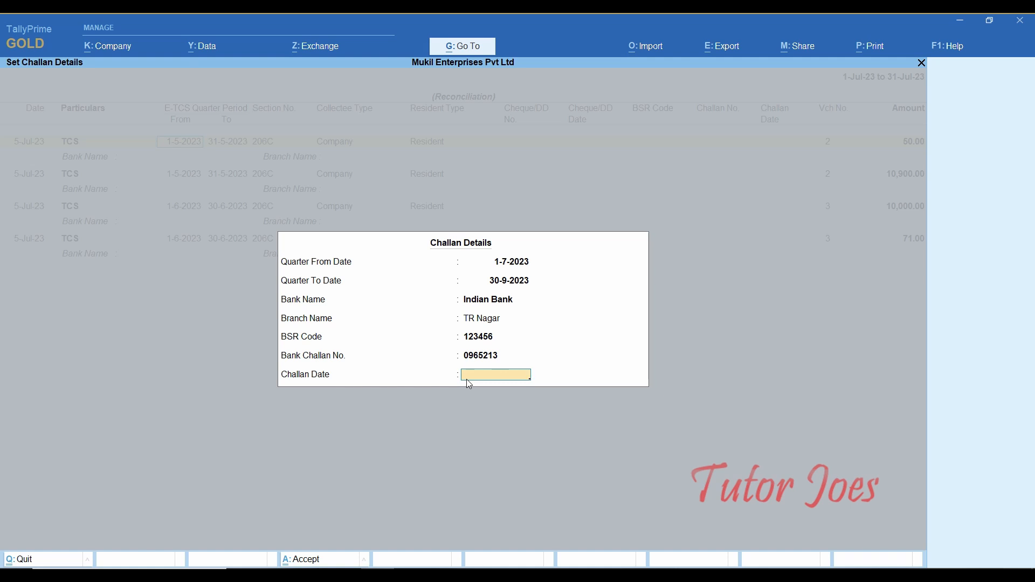
text(05-10-2023)
key(Return)
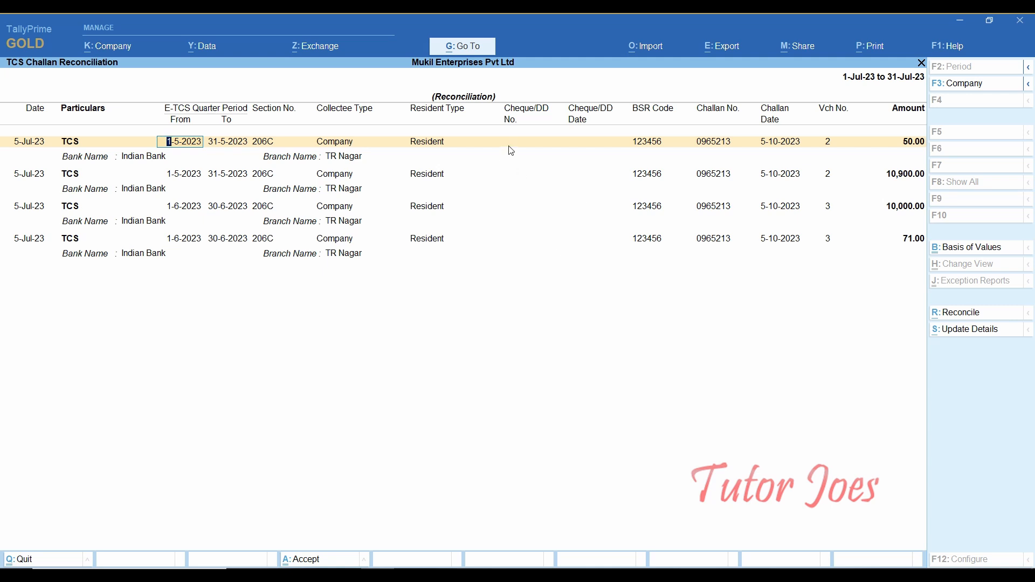
- Give the first row cheque 5101136, date 5-10-2023 and BSR code 1234564
key(ctrl+a)
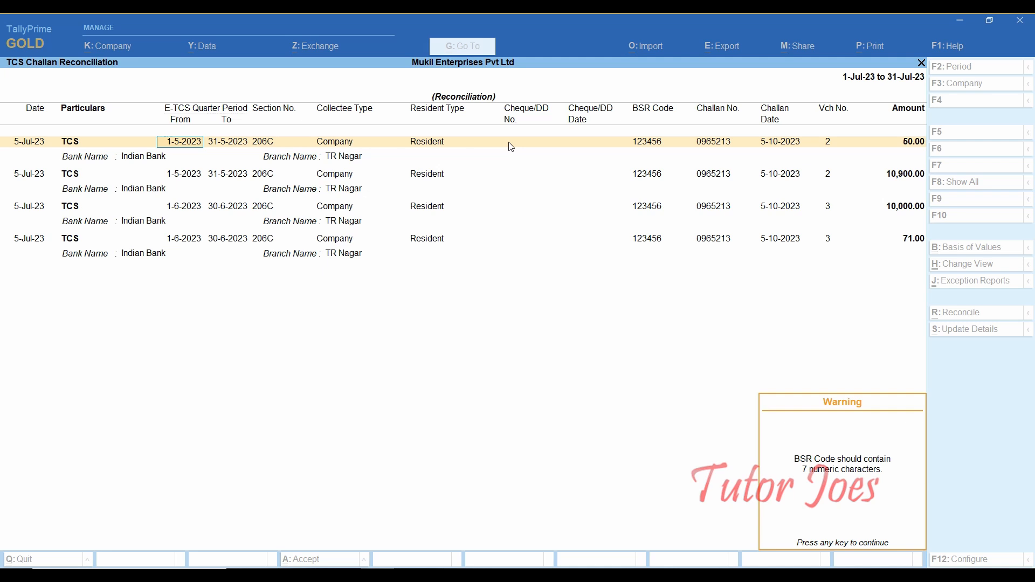
key(Return)
key(Return)
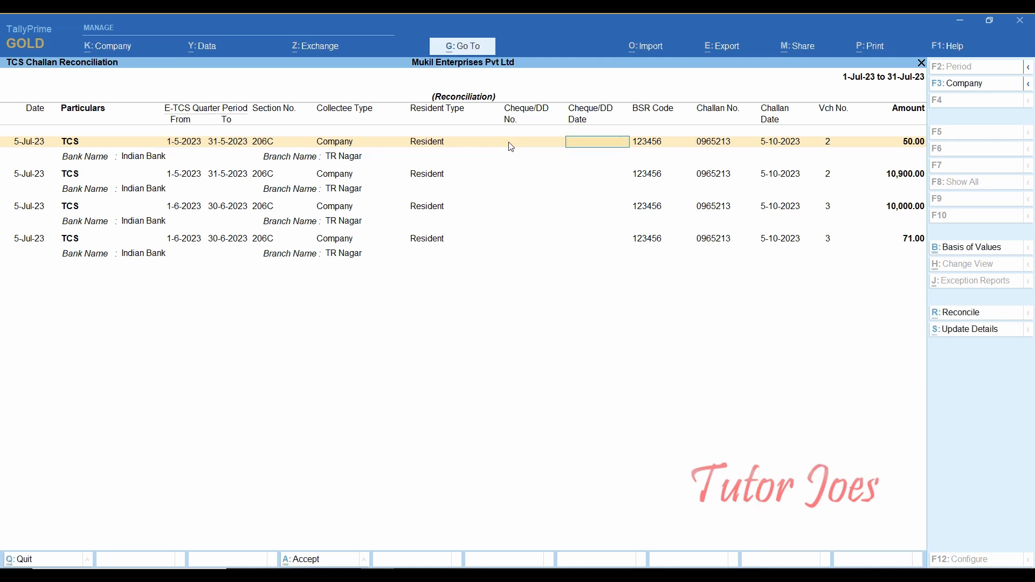
key(Return)
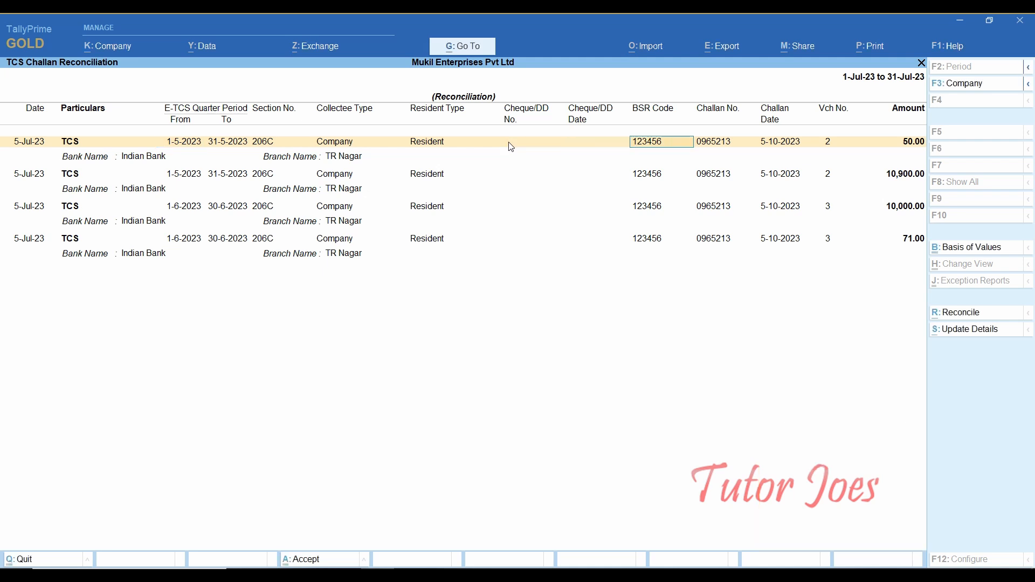
key(shift+Tab)
key(shift+Tab)
text(5110)
key(BackSpace)
key(BackSpace)
text(01136)
key(Return)
text(5-10)
key(Return)
text(1234564)
key(Return)
key(Return)
key(Return)
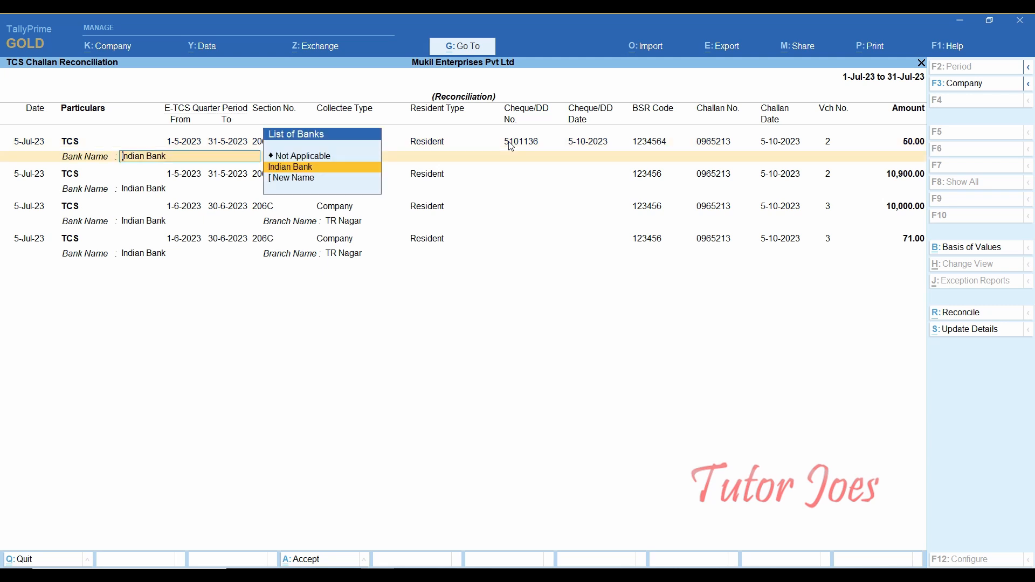
key(Return)
- Fill rows two and three with cheques 5101136 and 5101137, date 5-10-2023, BSR 1234564
key(Return)
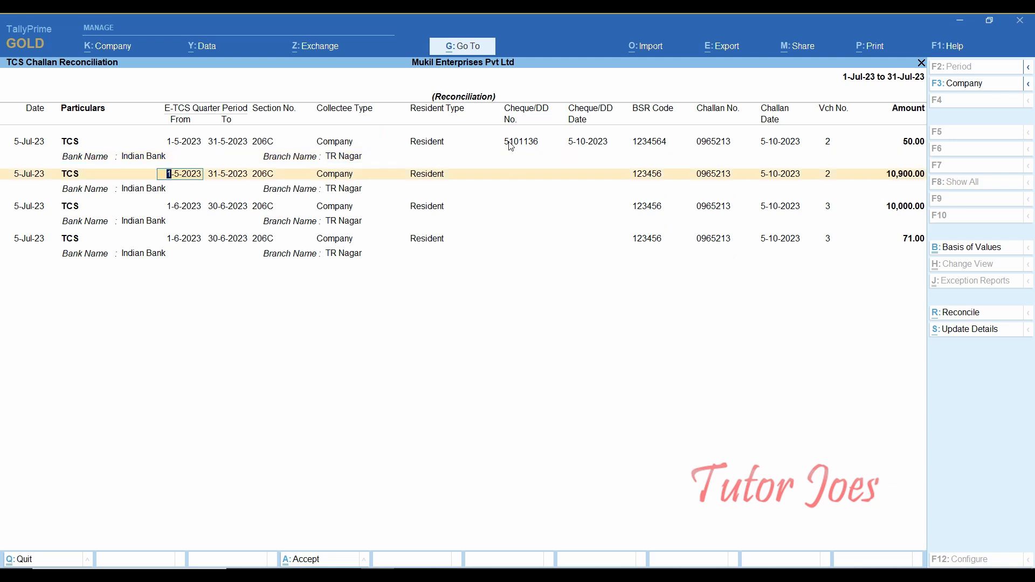
click(526, 177)
text(5101136)
key(Return)
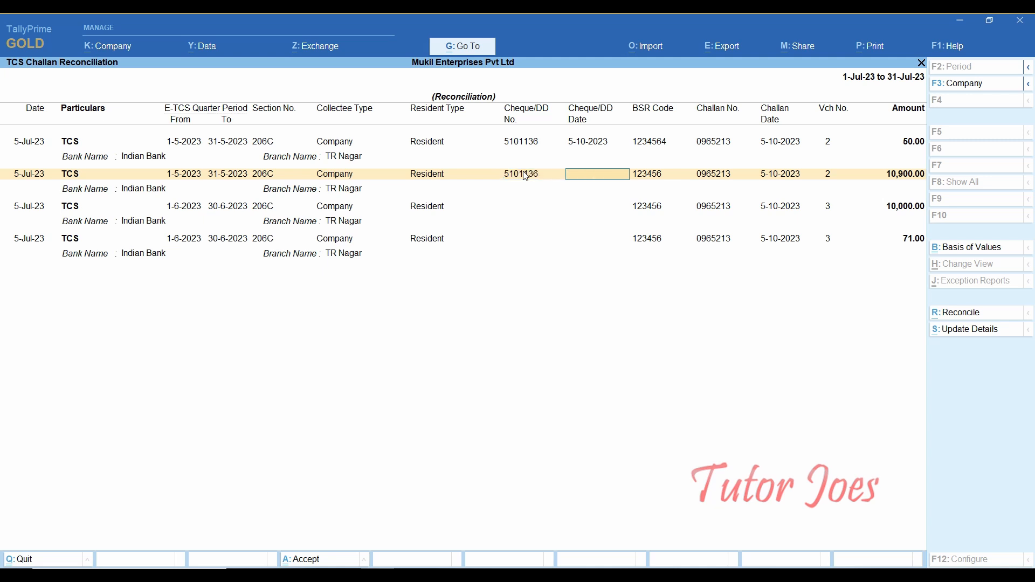
text(5-10)
key(Return)
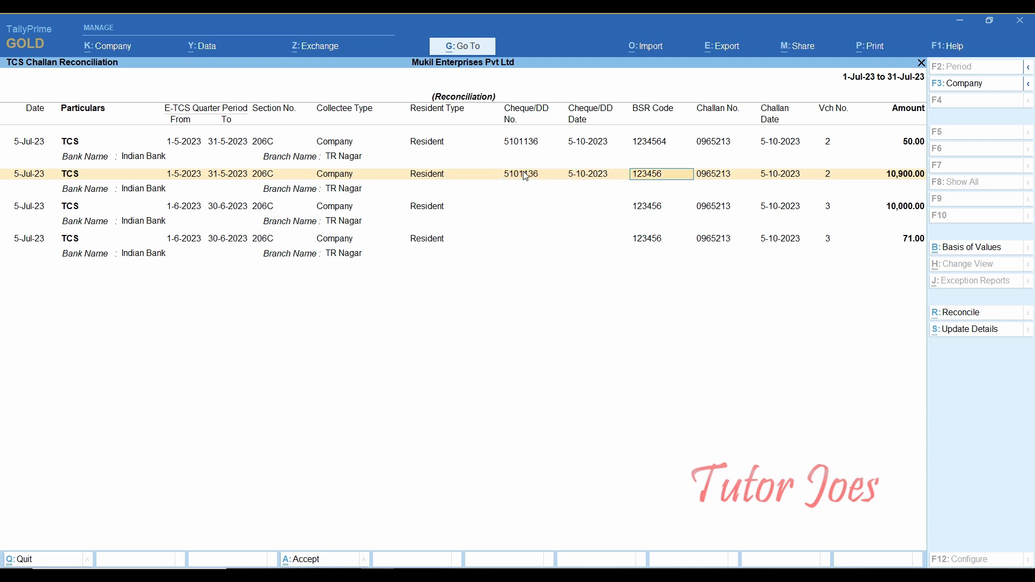
text(1234564)
key(Return)
click(518, 207)
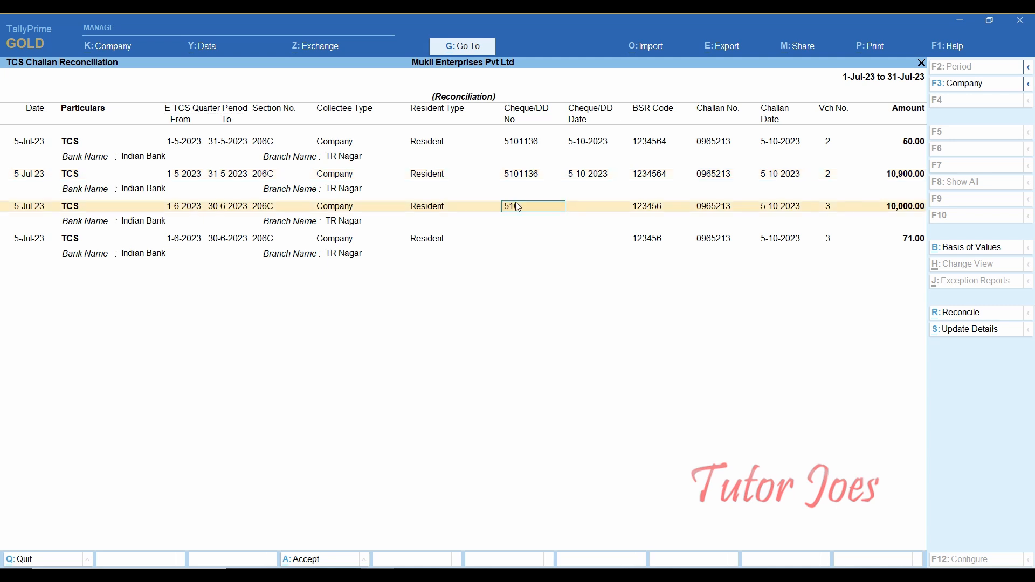
text(5101137)
key(Return)
text(5-10)
key(Return)
text(123456)
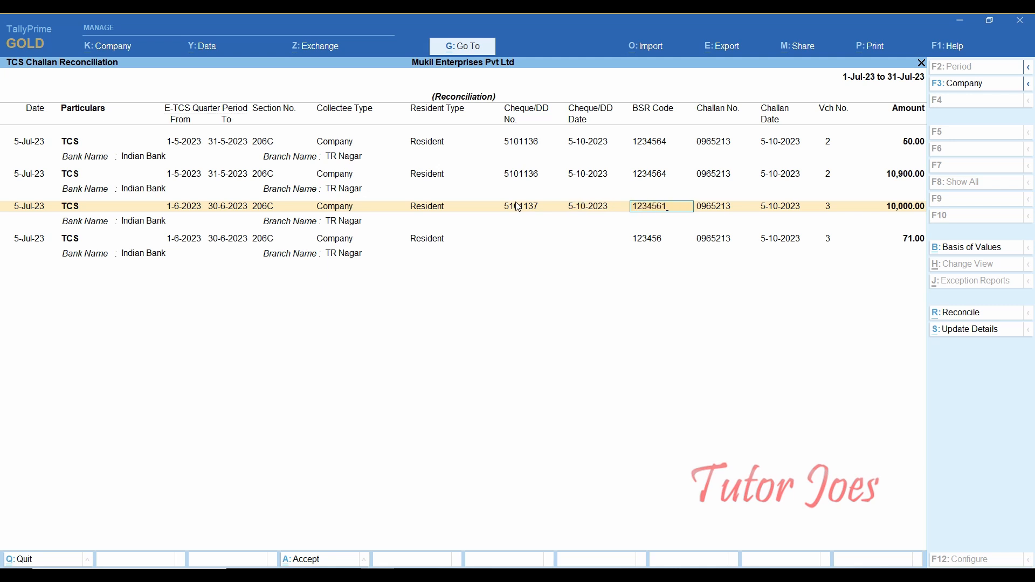
text(4)
key(Return)
key(Return)
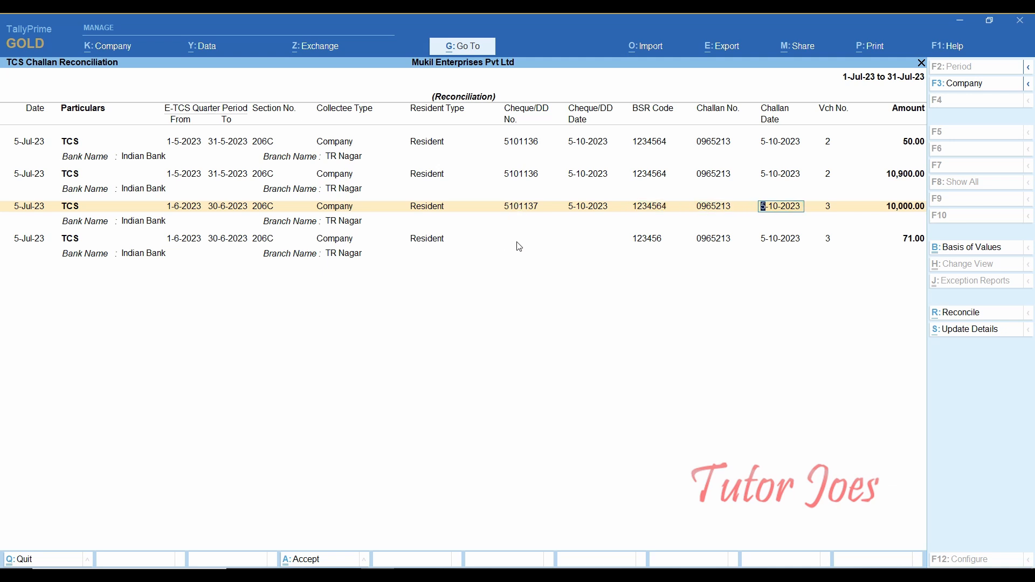
- Give the fourth row cheque 5101137, date 5-10-2023, BSR 1234564, and accept the reconciliation
click(522, 241)
text(51)
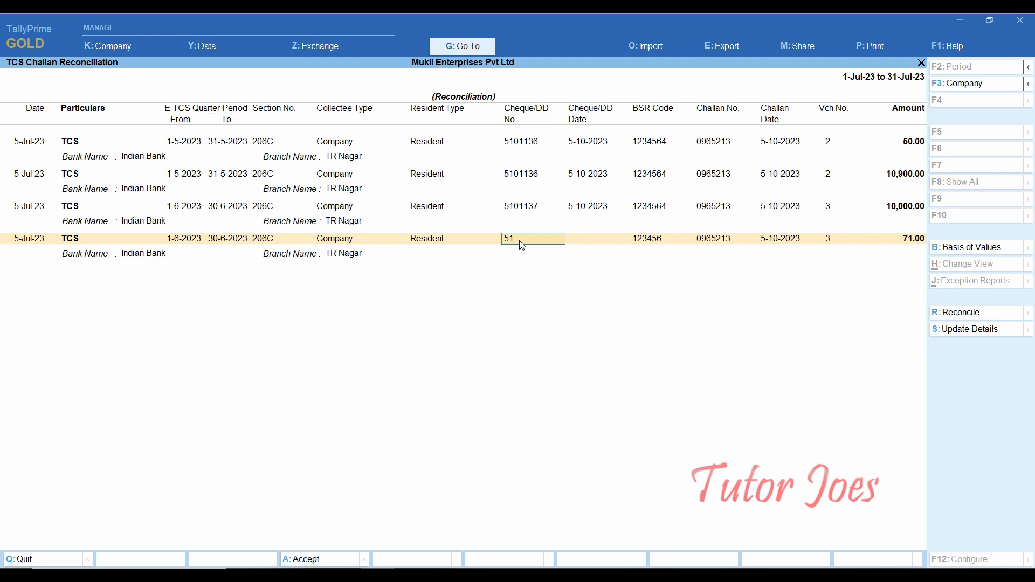
text(01137)
key(Return)
text(5-10)
key(Return)
key(Return)
key(Return)
key(Return)
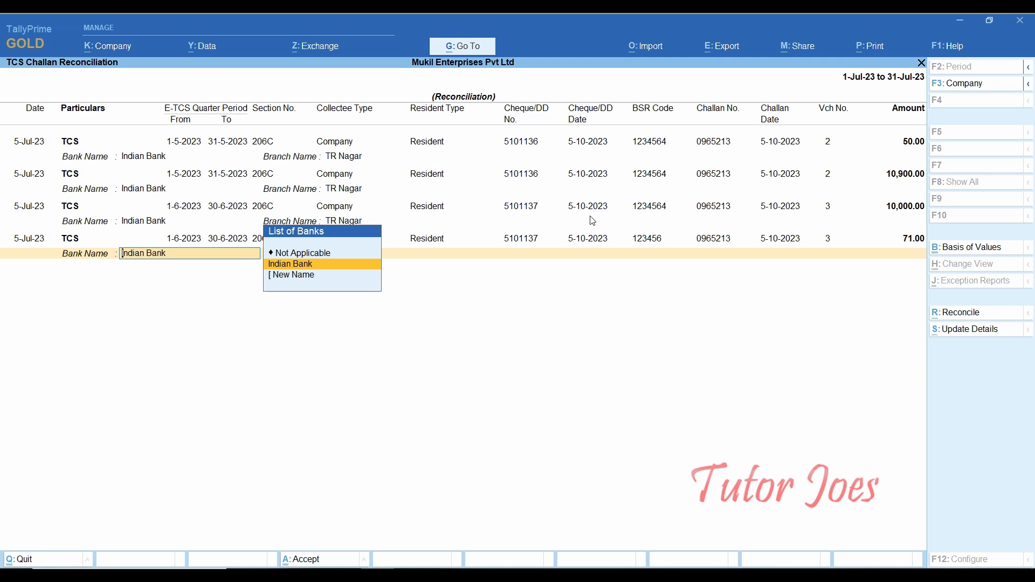
key(Return)
key(BackSpace)
key(BackSpace)
text(1234564)
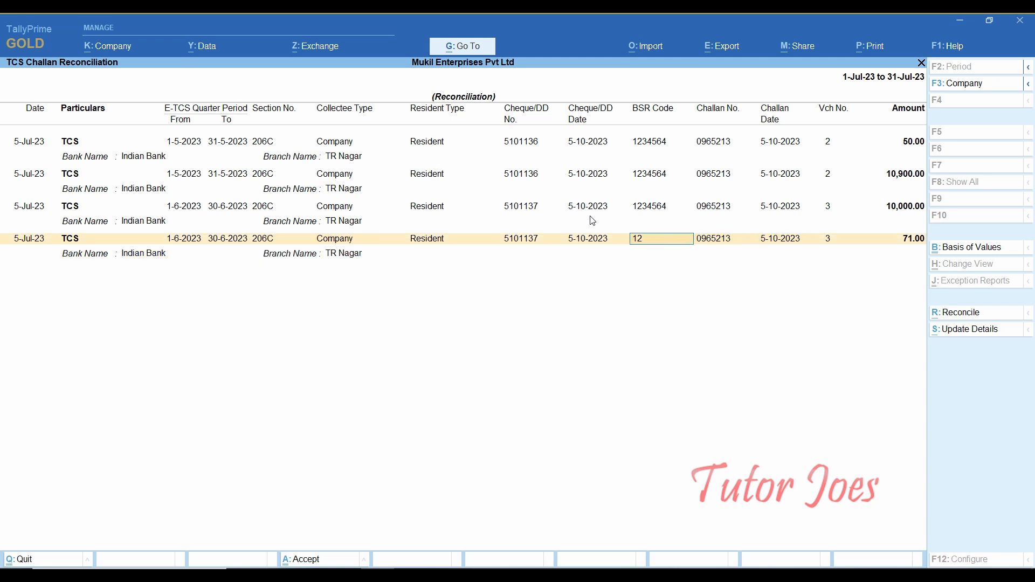
key(Return)
key(Return)
key(Return)
key(Return)
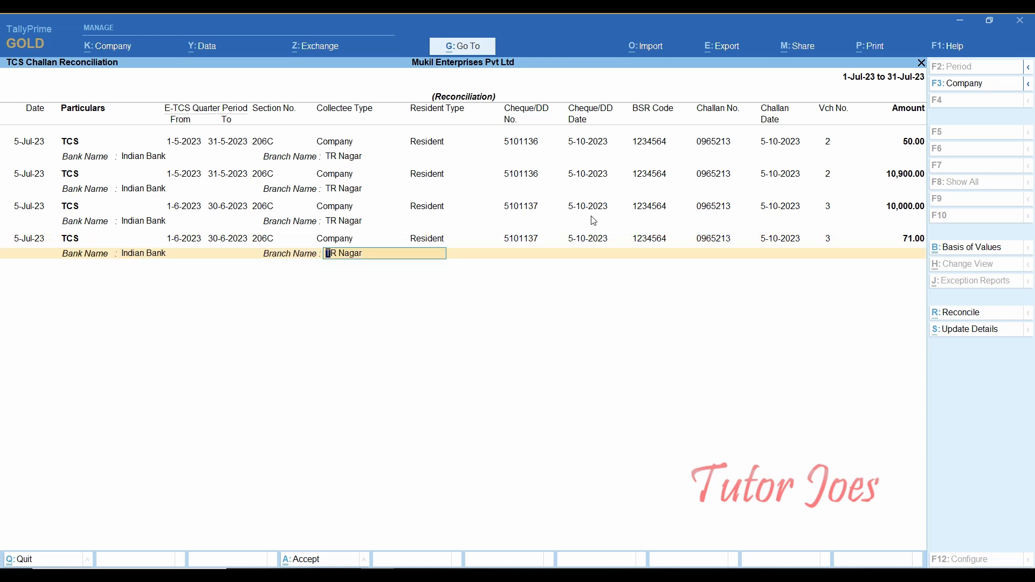
key(ctrl+a)
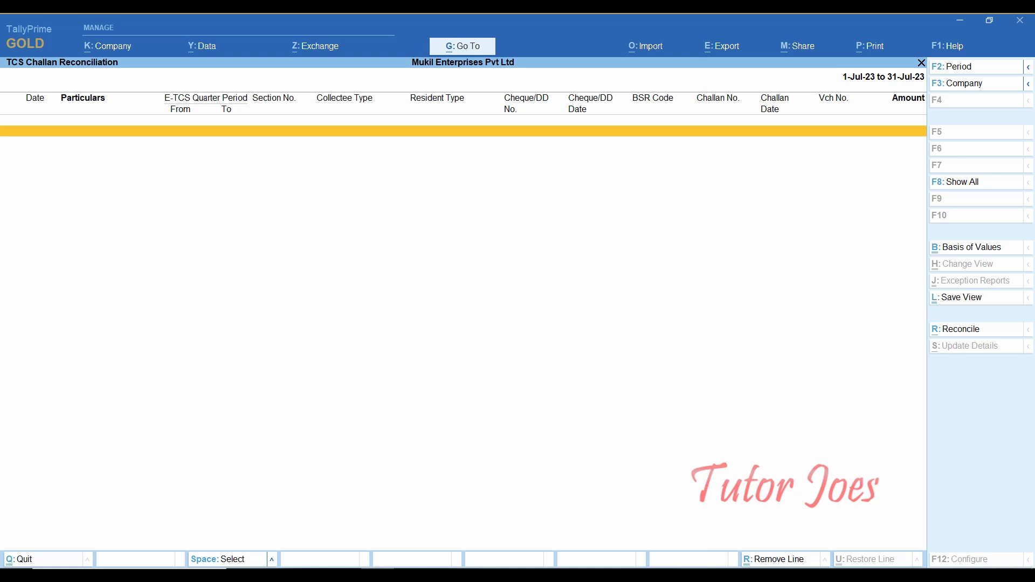
- Open Form 27EQ and set its period to 1-4-2023 through 31-3-2024
key(Escape)
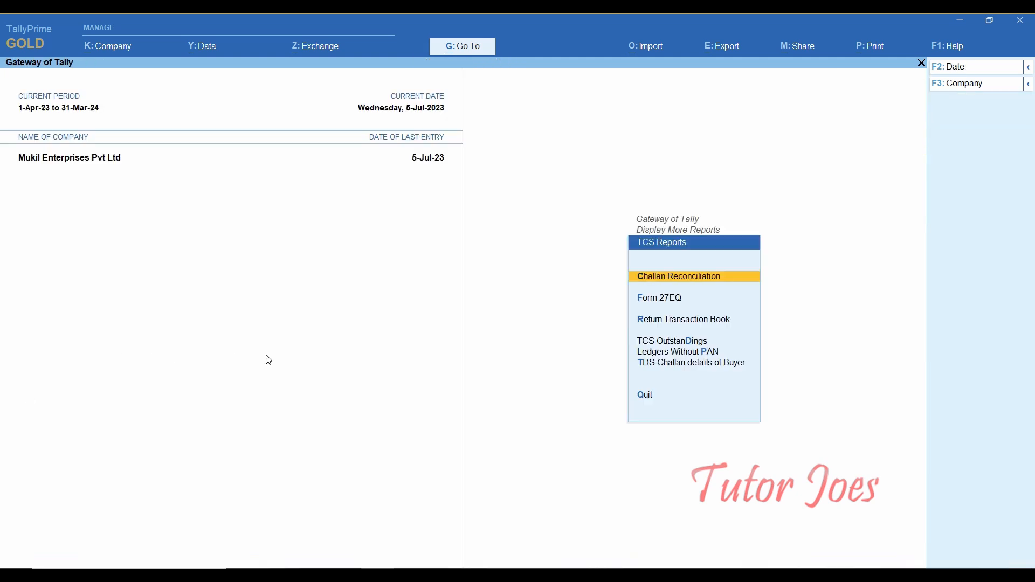
key(Down)
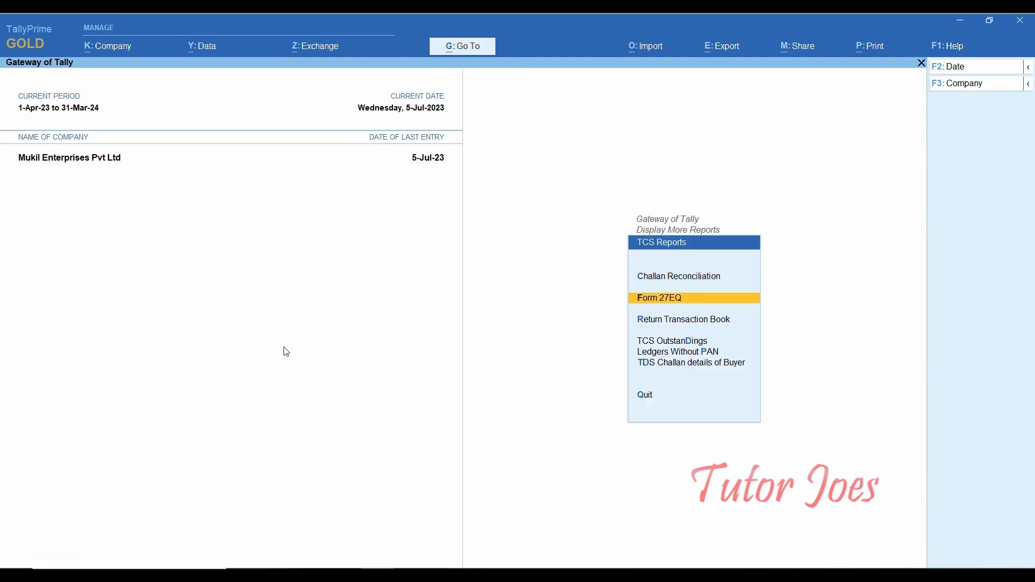
key(Return)
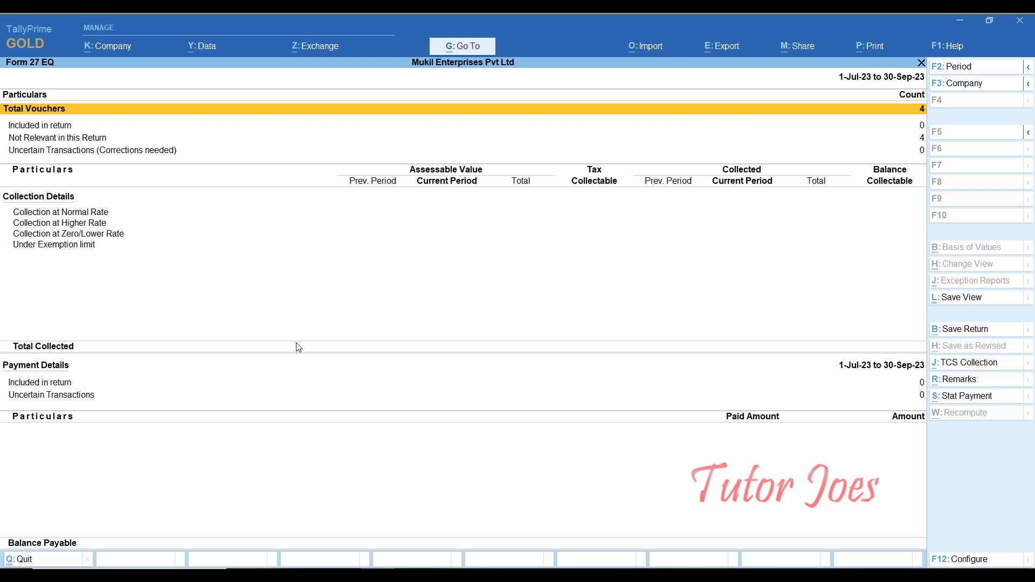
key(alt+F2)
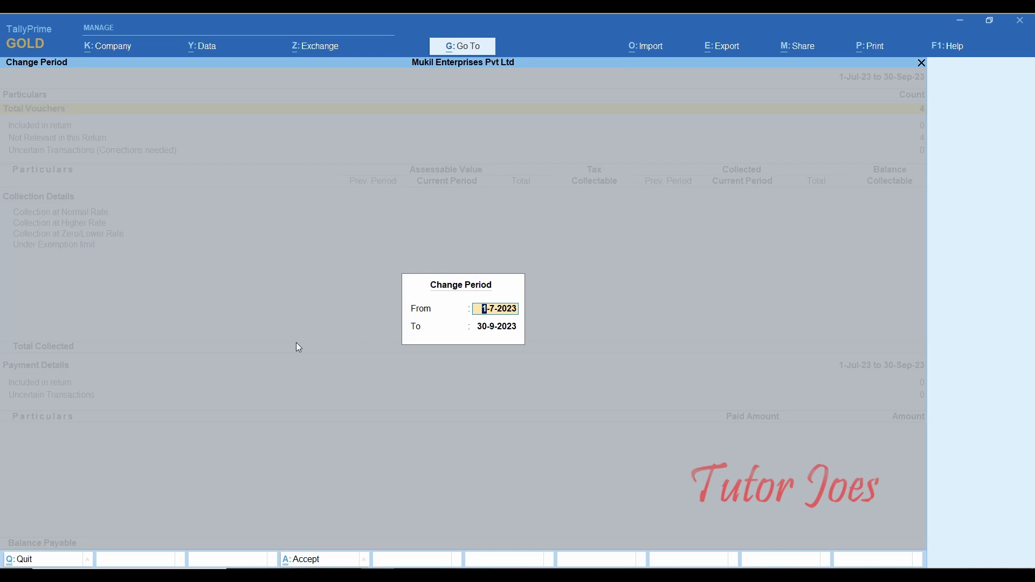
text(1-4)
key(Return)
text(3)
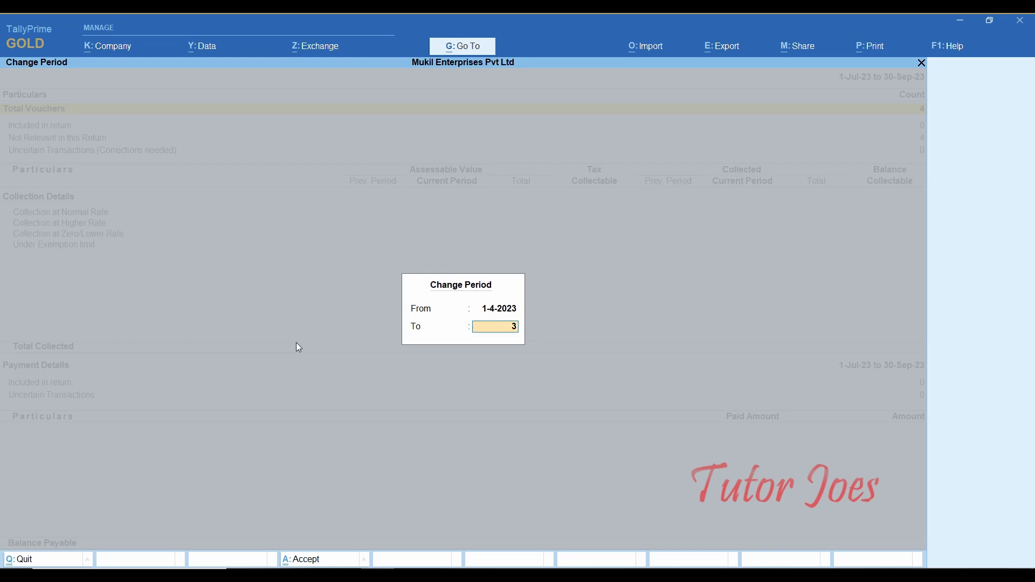
text(1-3)
key(Return)
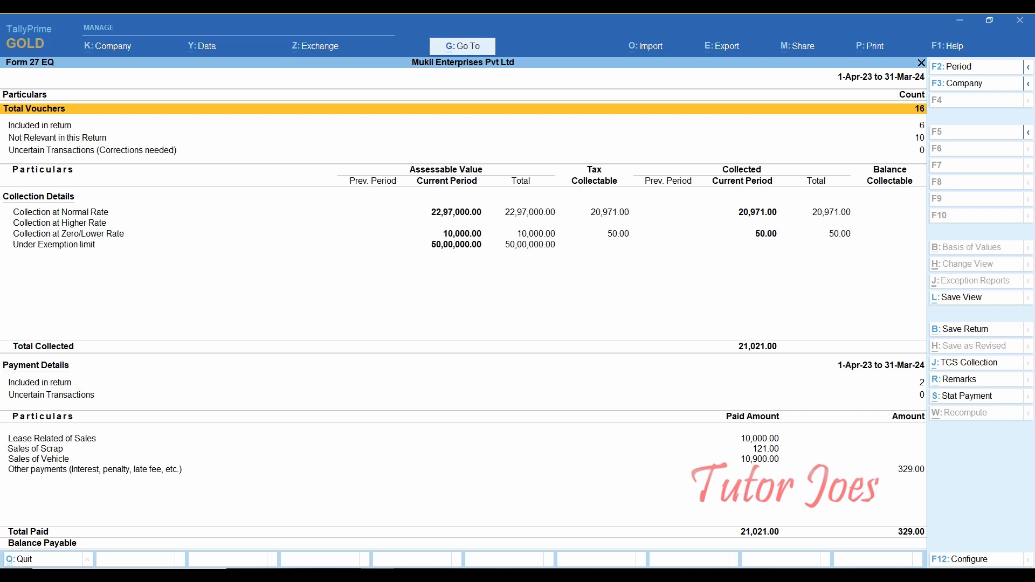
key(alt+g)
- Save the Form 27EQ return for 1-Apr-23 to 31-Mar-24, confirming Yes at the prompt
key(alt+p)
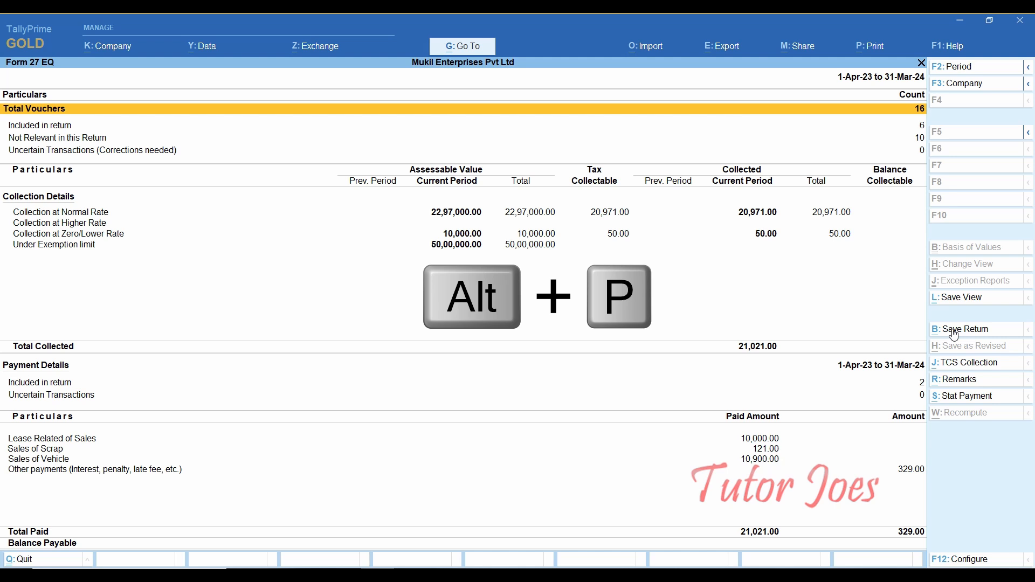
click(955, 335)
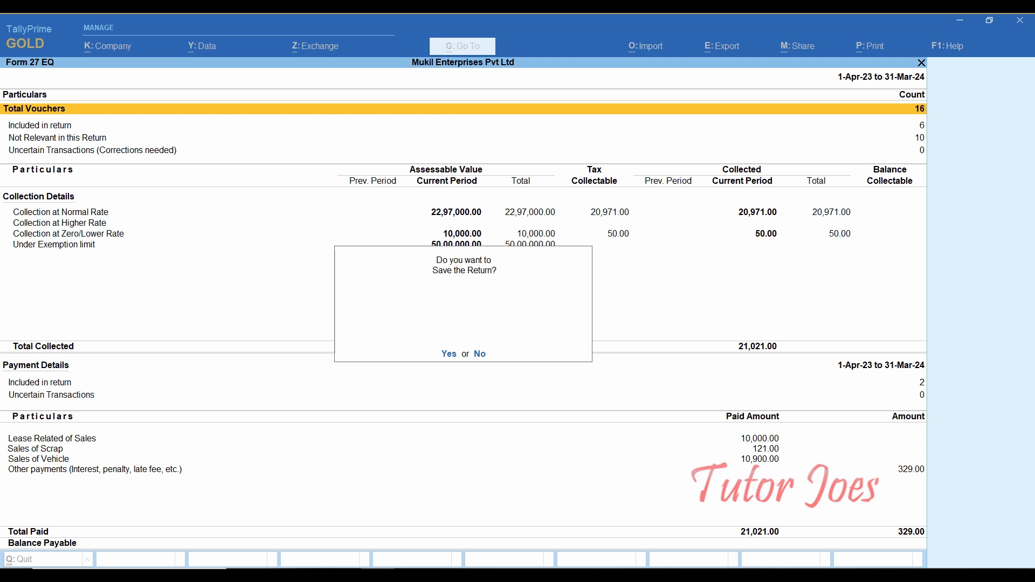
click(448, 354)
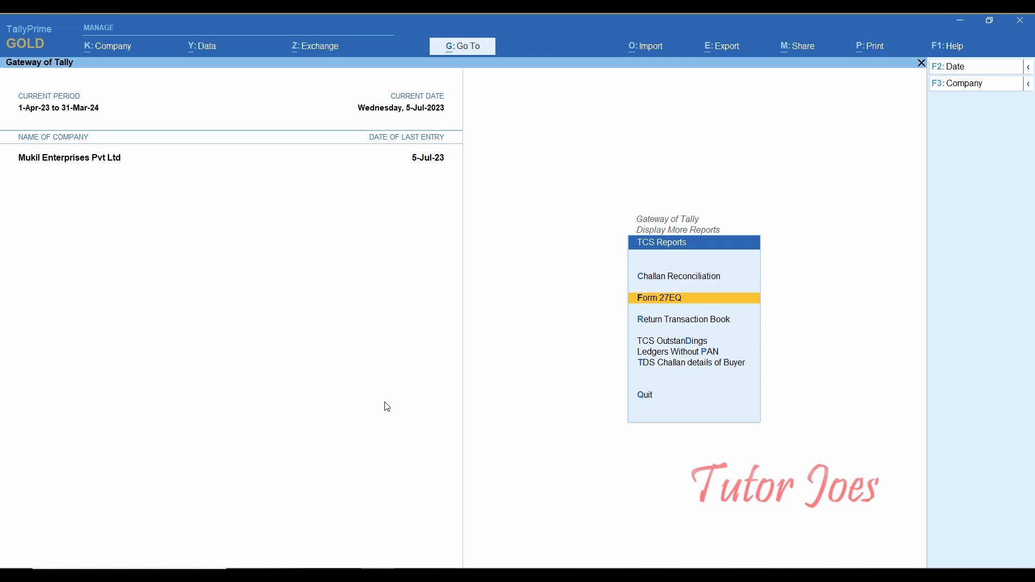
key(Down)
key(Down)
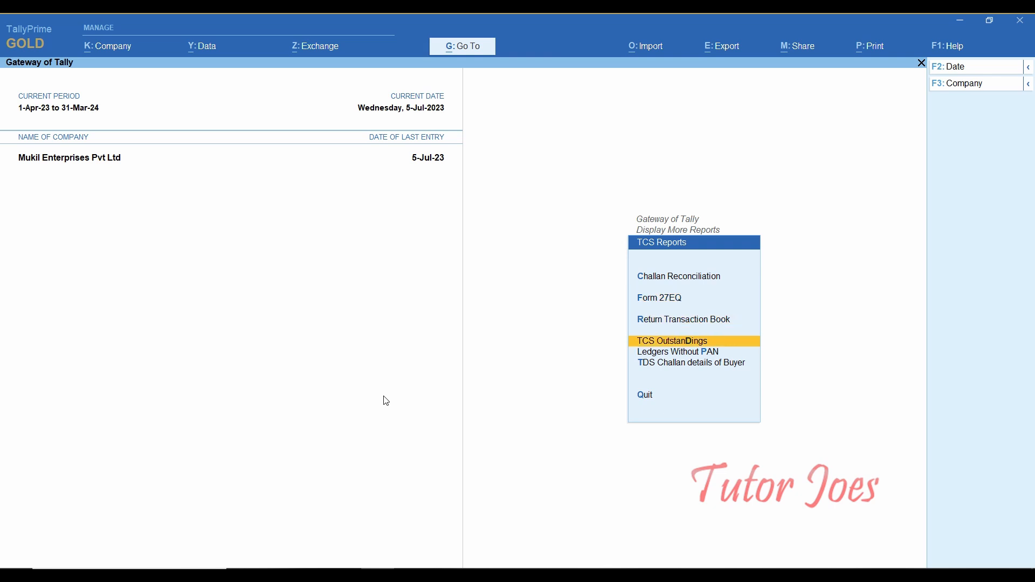
key(Up)
key(Return)
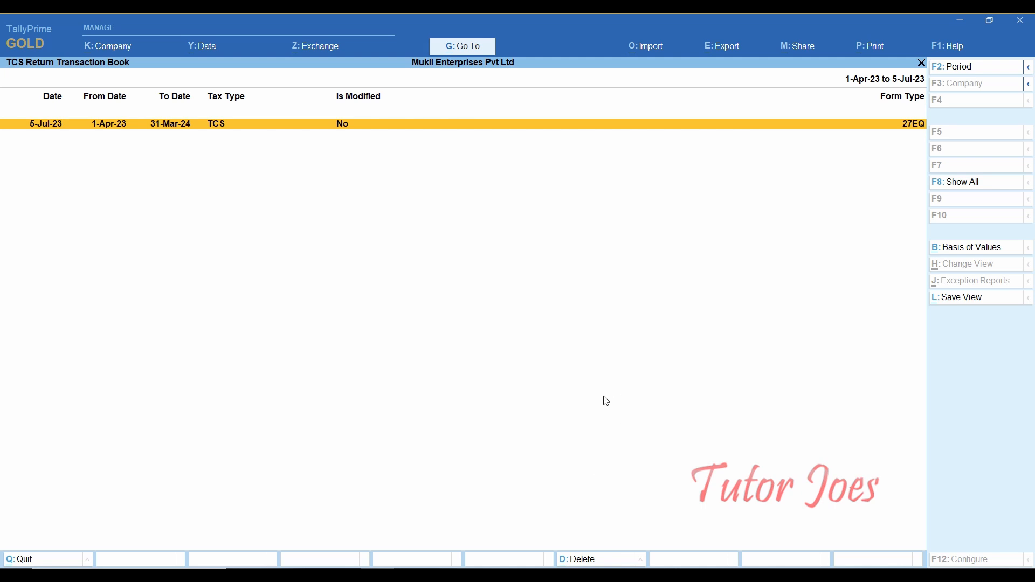
key(Escape)
- Reopen Form 27EQ and set its period to 1-4-2023 through 31-3-2024, showing all 16 vouchers
key(Up)
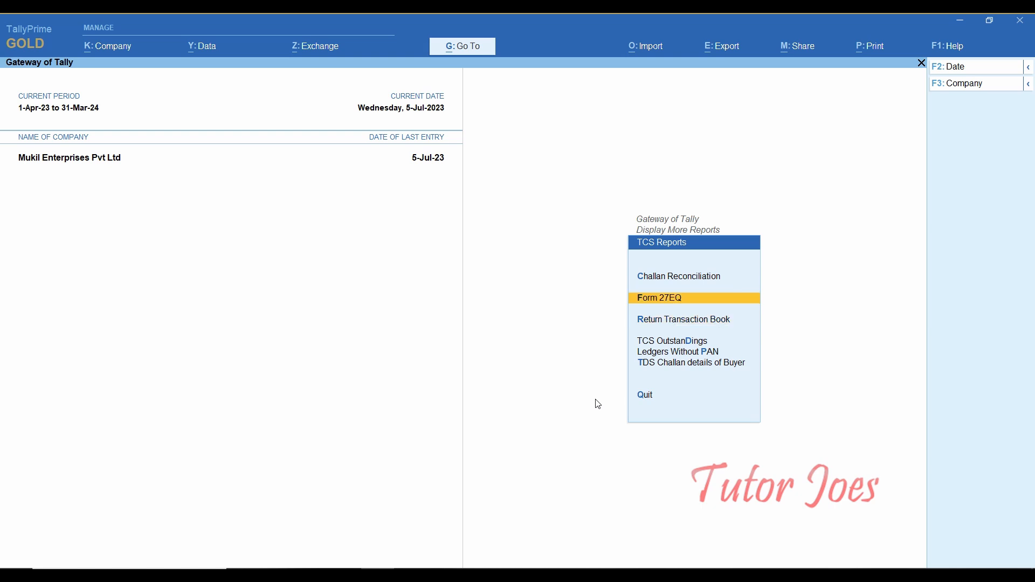
key(Return)
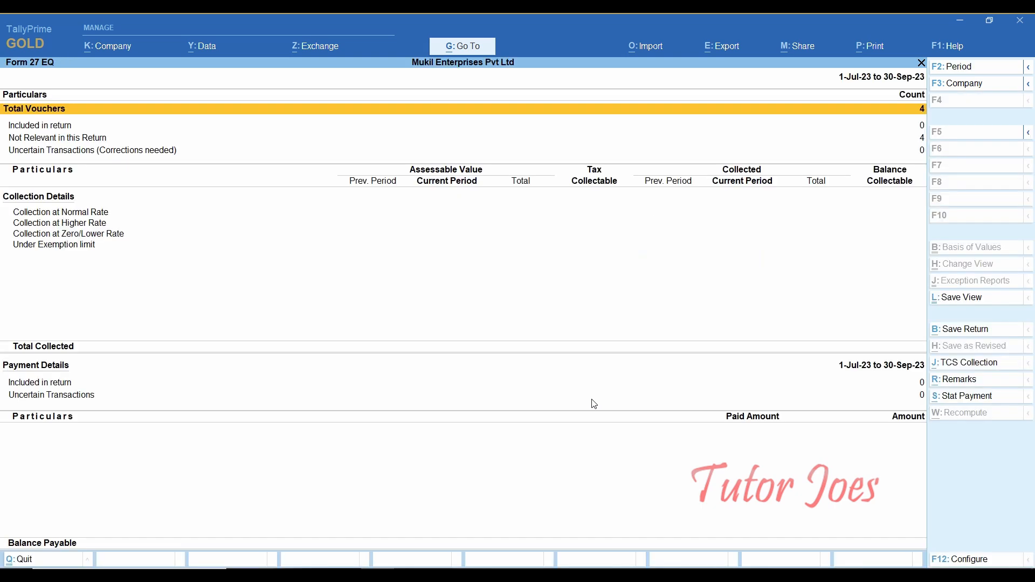
key(F2)
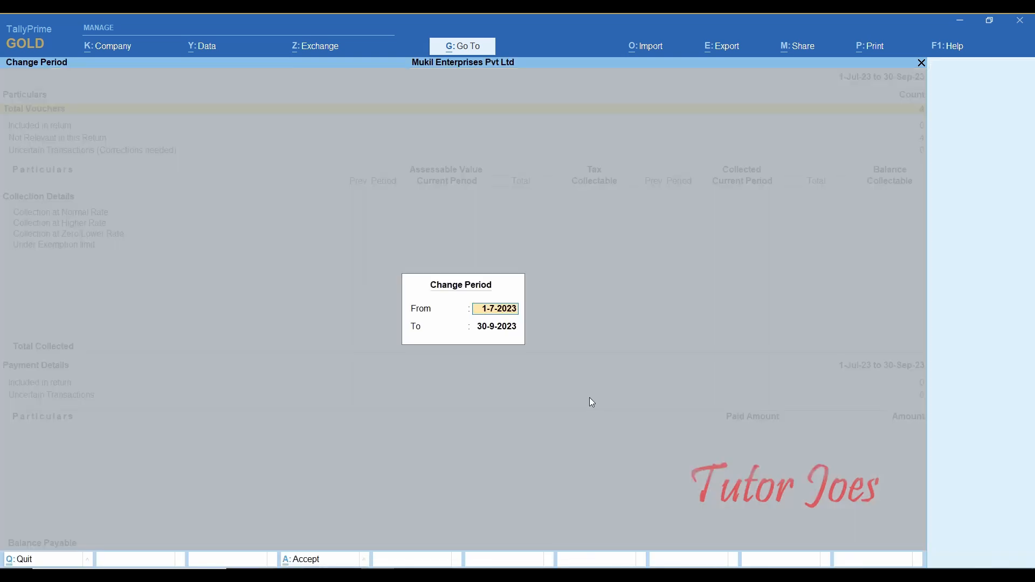
text(1-4)
key(Return)
text(31-4)
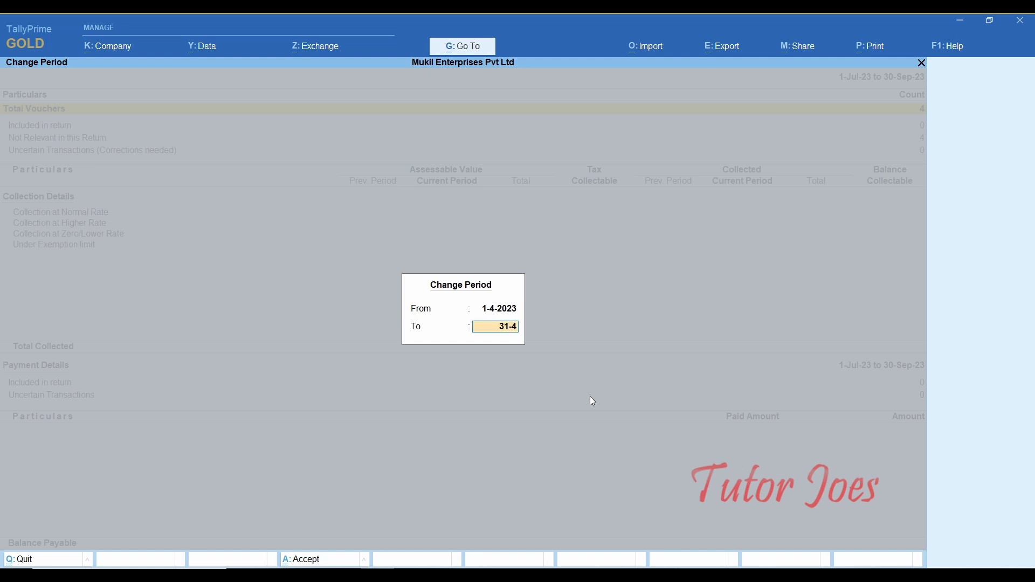
key(Return)
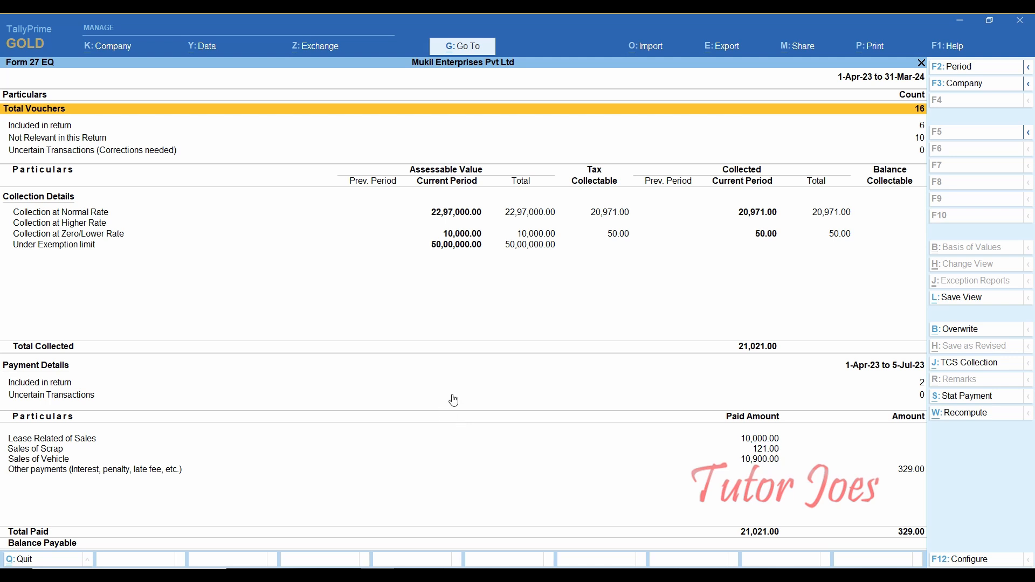
- Start the e-Return export with the Desktop as folder path and default file name Tally.txt
click(723, 51)
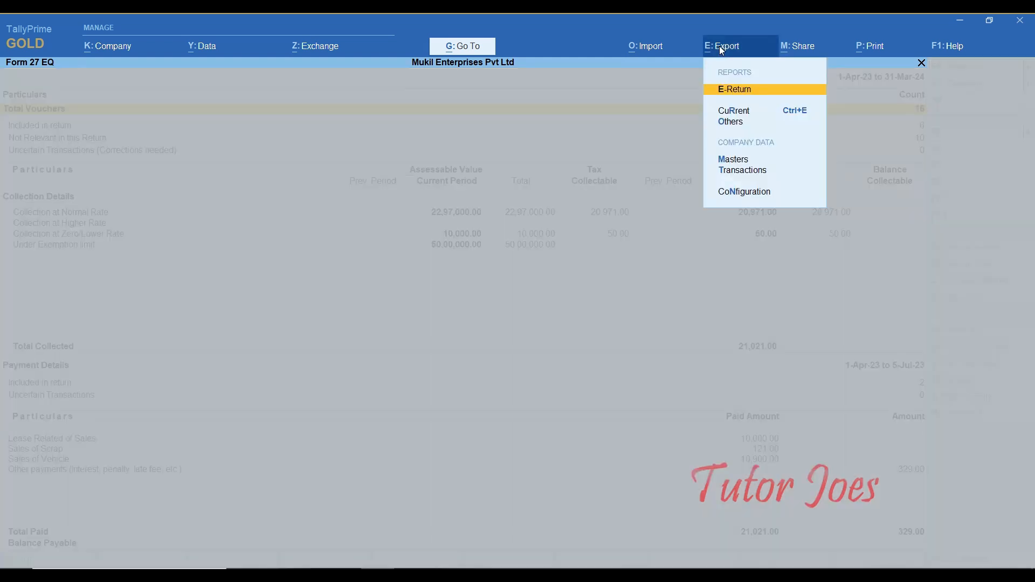
click(743, 97)
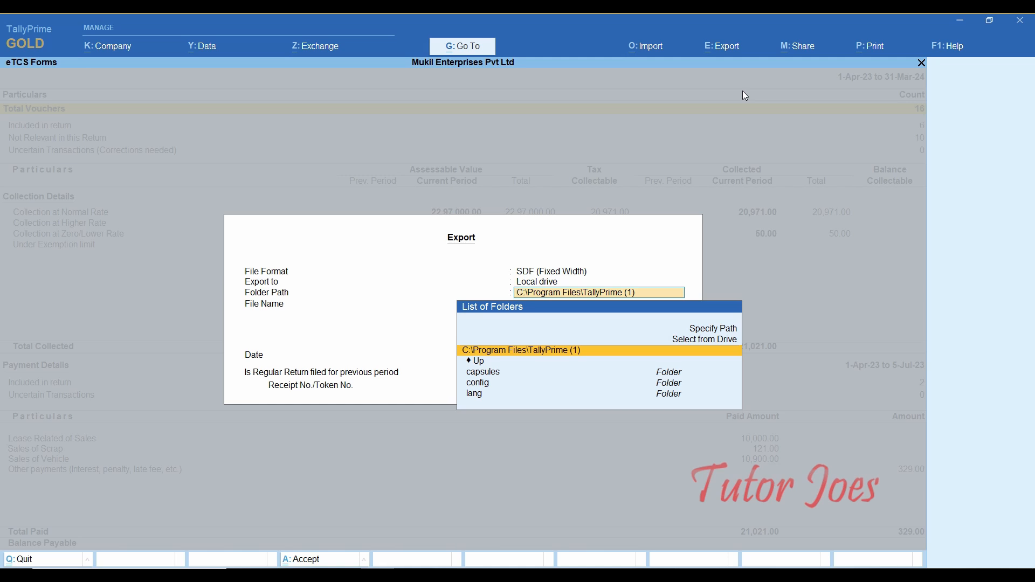
key(Up)
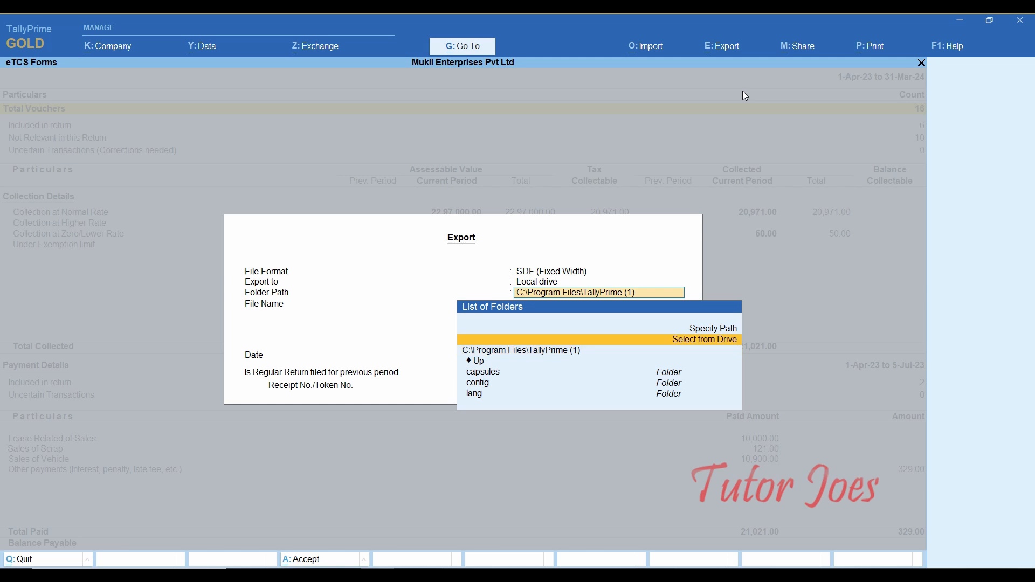
key(Return)
key(Down)
key(Return)
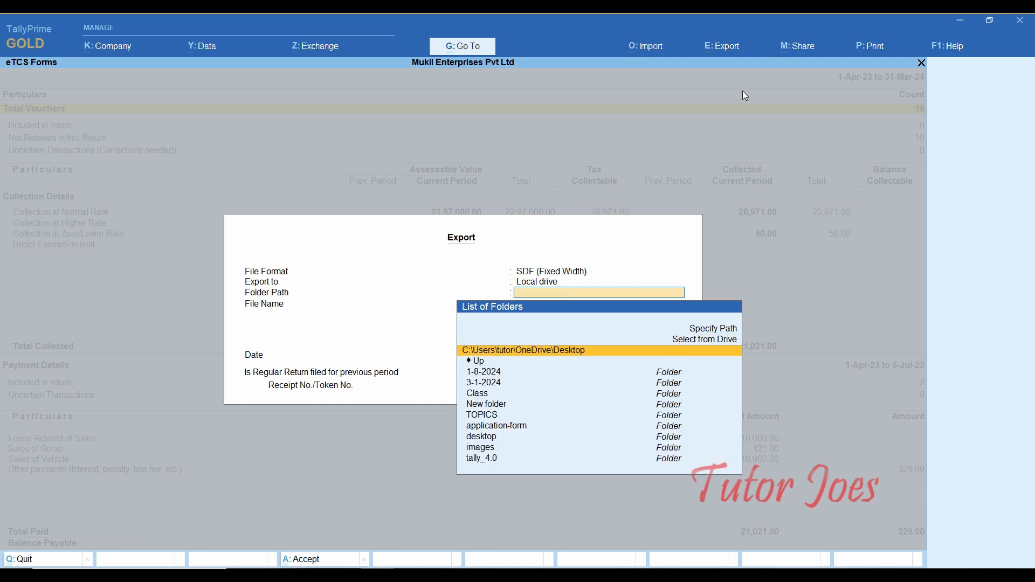
key(Return)
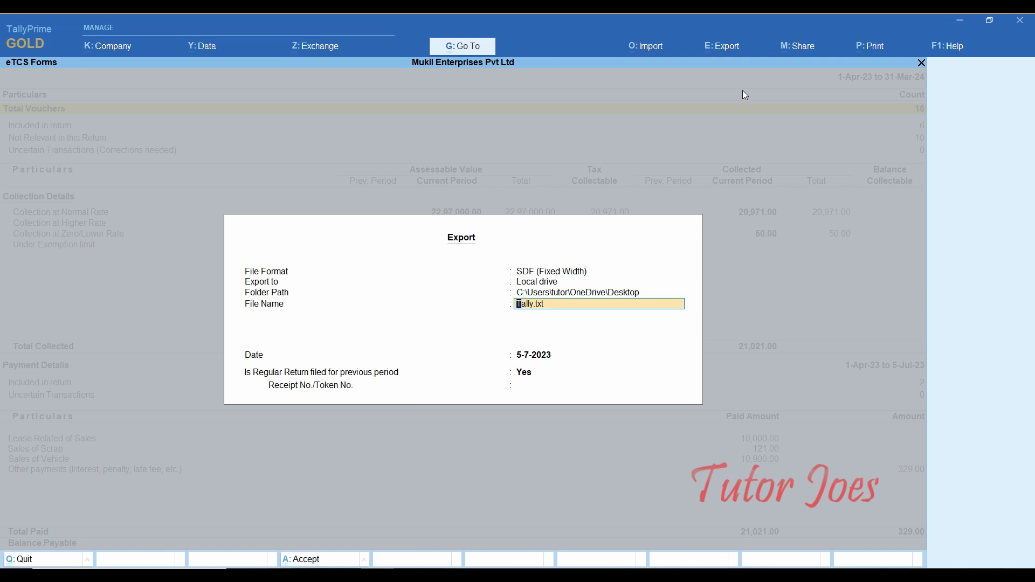
key(Return)
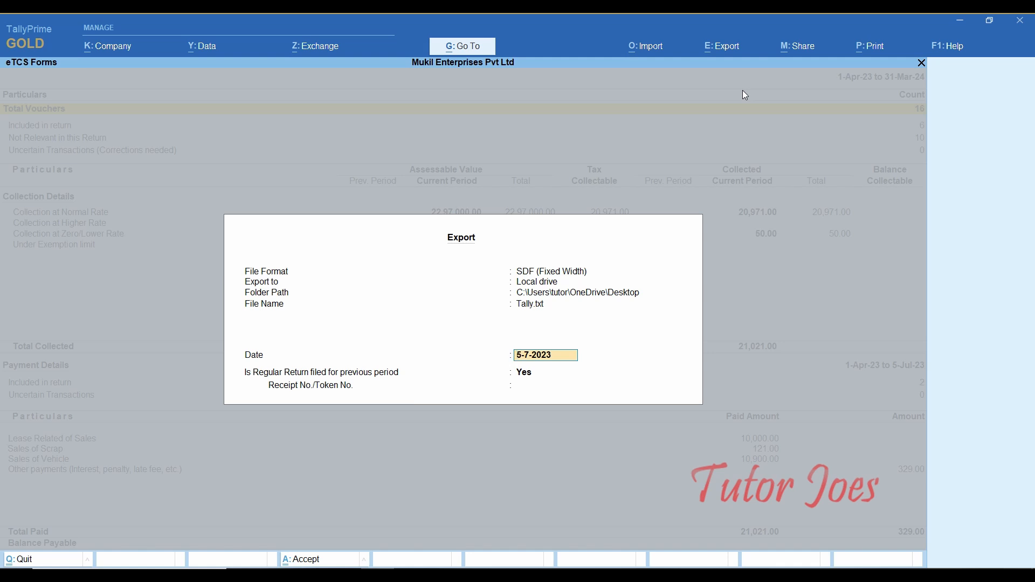
- Date the return 5-10-2023, mark Regular Return filed as No, and export it
text(10)
key(BackSpace)
key(BackSpace)
text(5-10-2023)
key(Return)
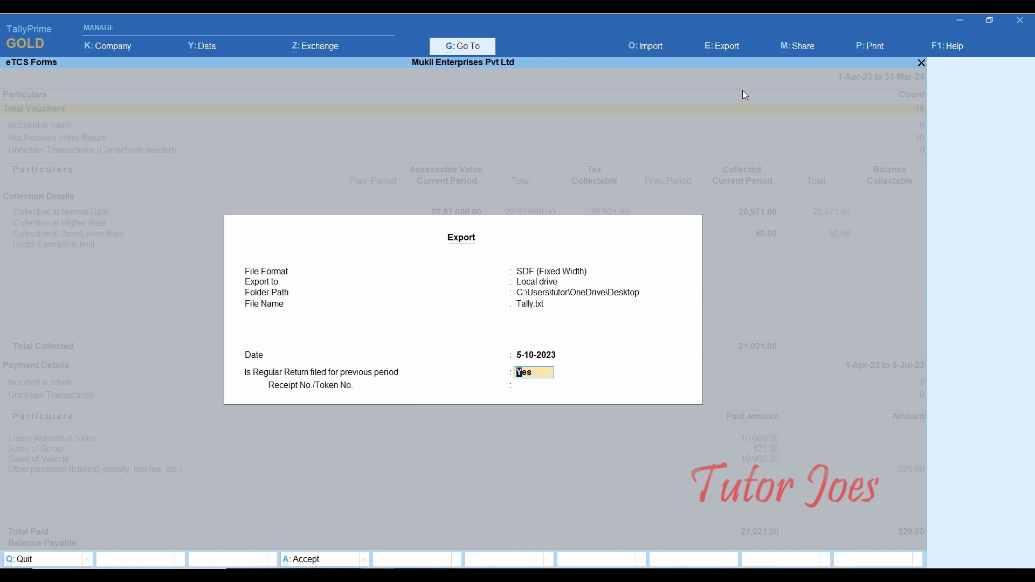
text(no)
key(Return)
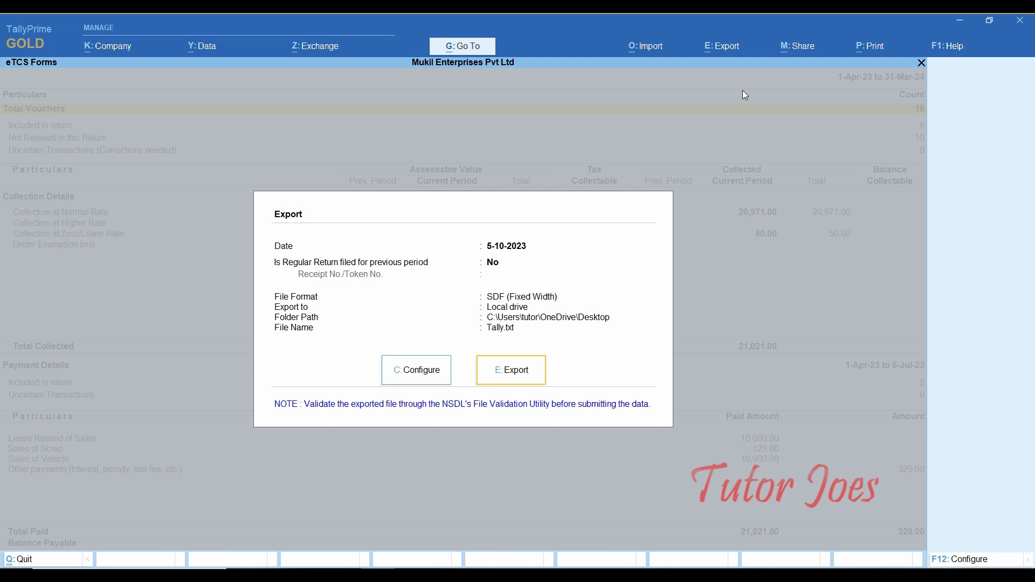
click(512, 374)
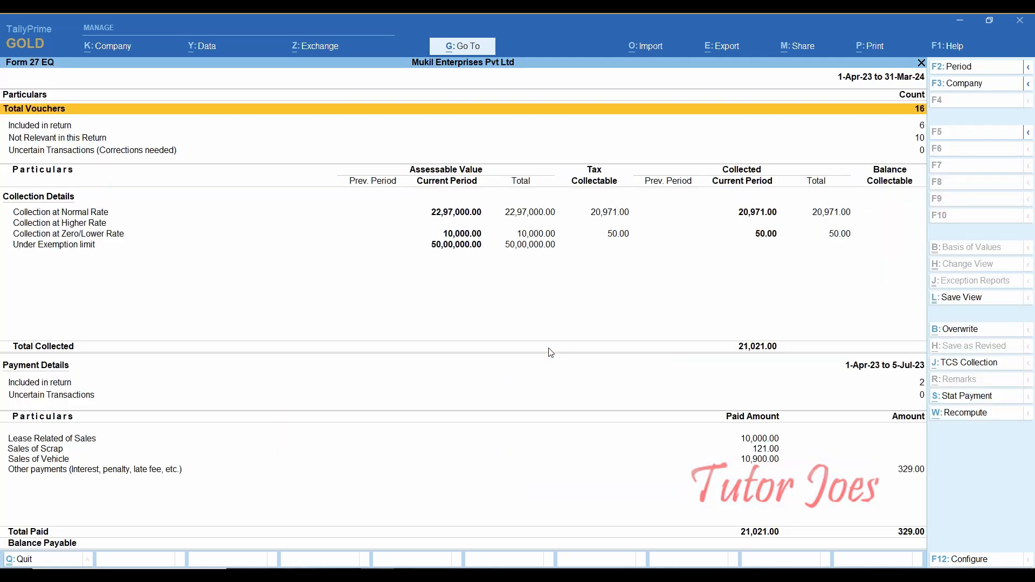
key(Down)
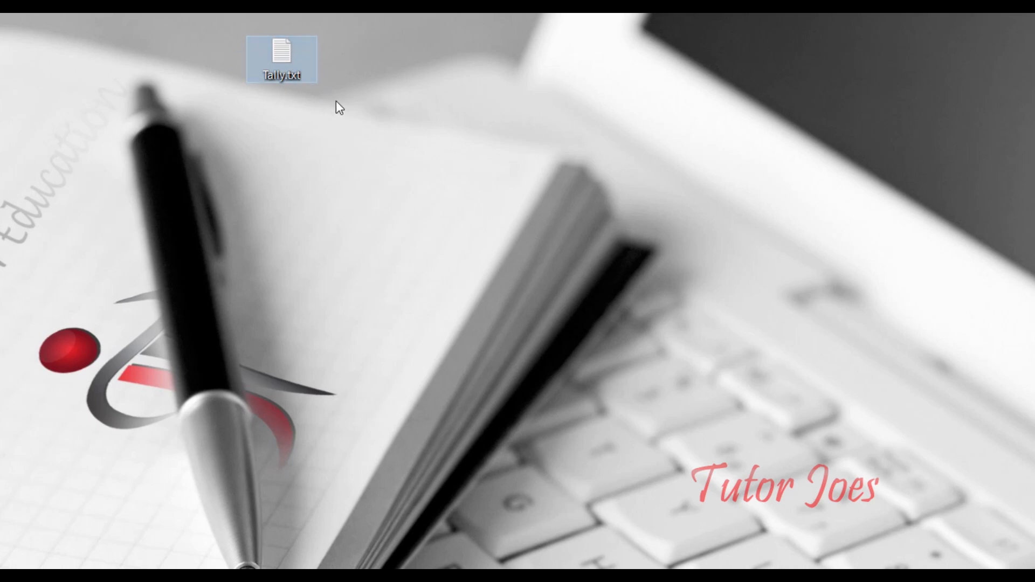
key(Return)
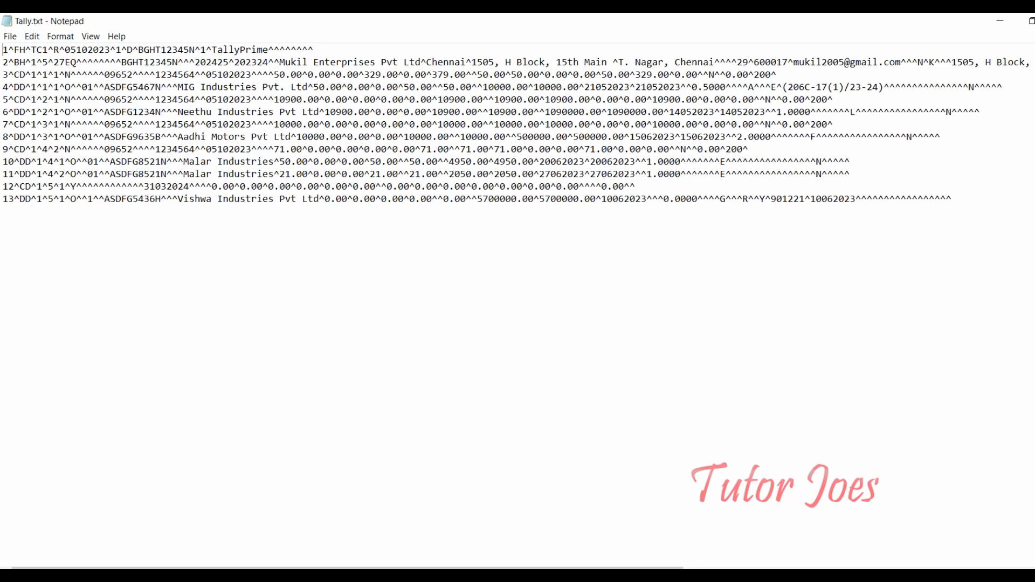
key(alt+F4)
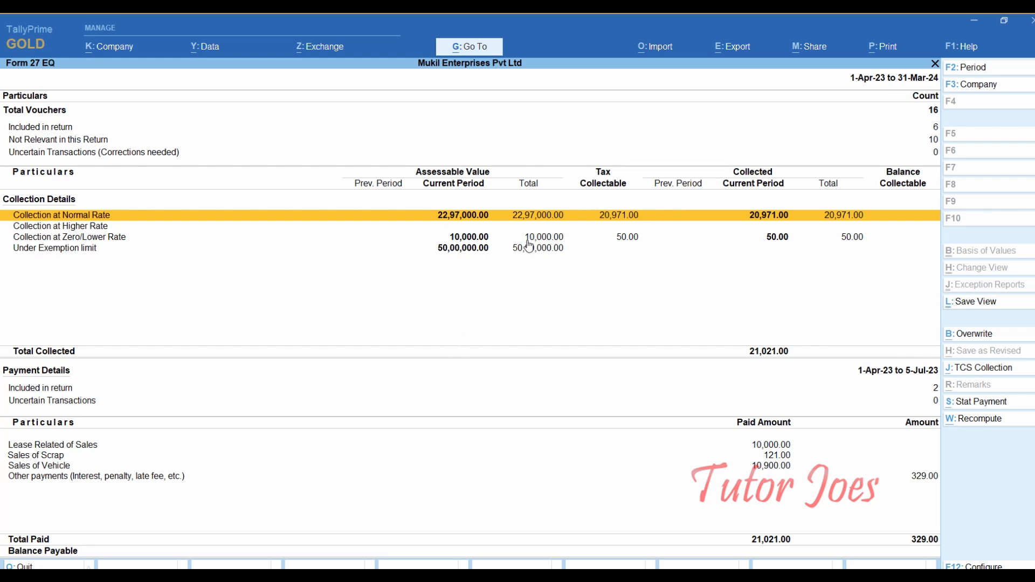
- Close Form 27EQ and check the empty TCS Outstandings report
key(Escape)
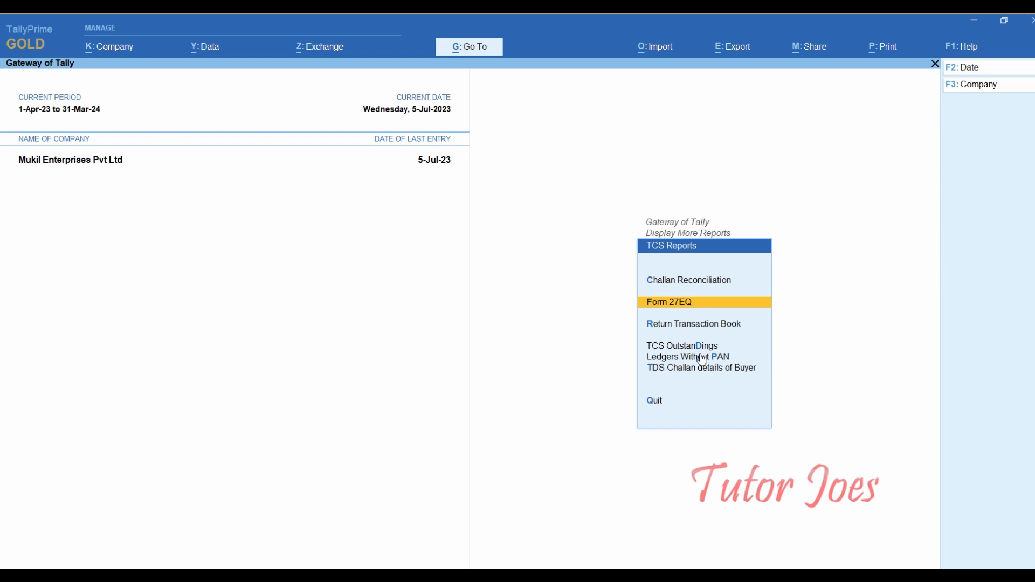
key(Down)
key(Down)
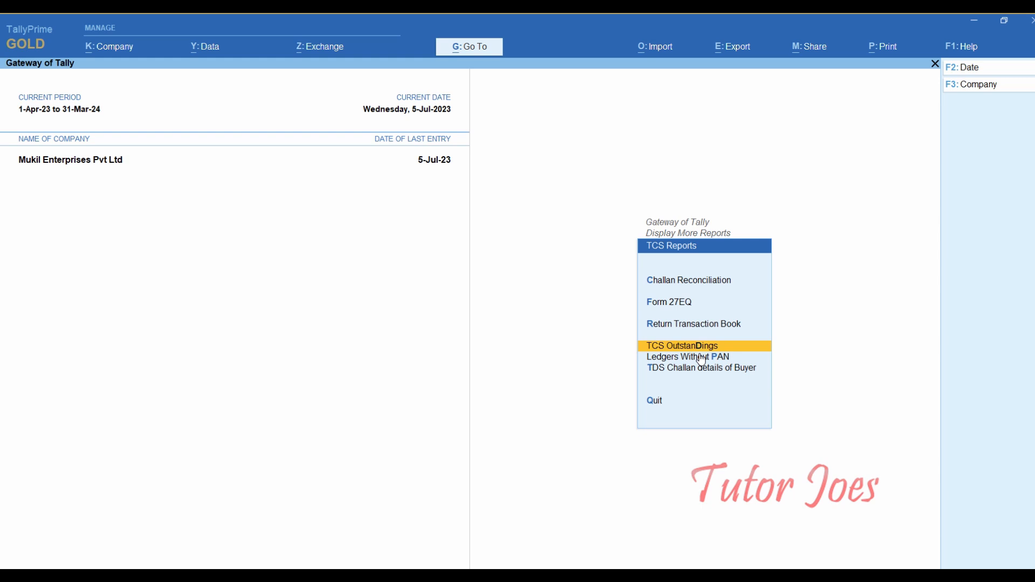
key(Return)
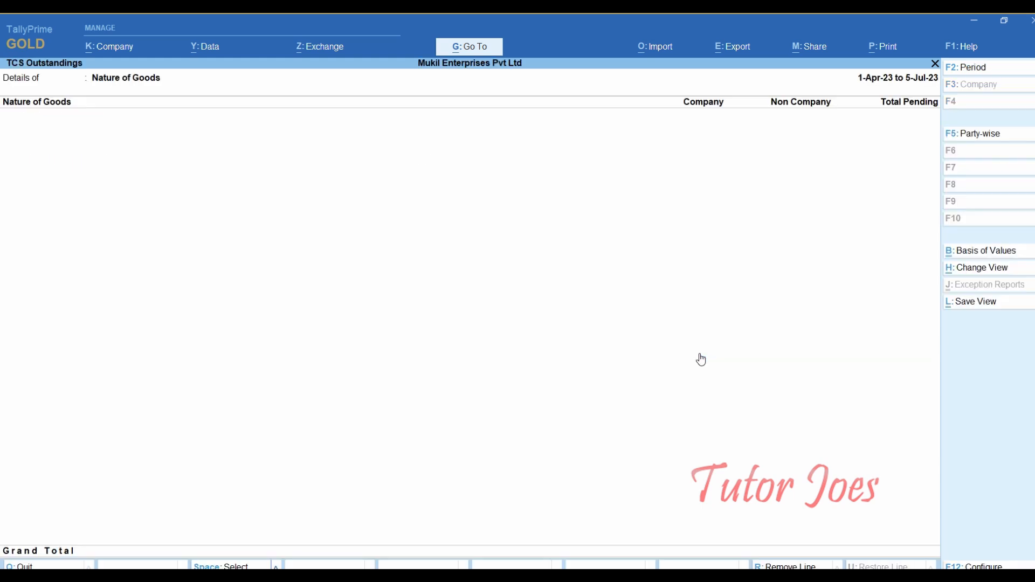
key(Escape)
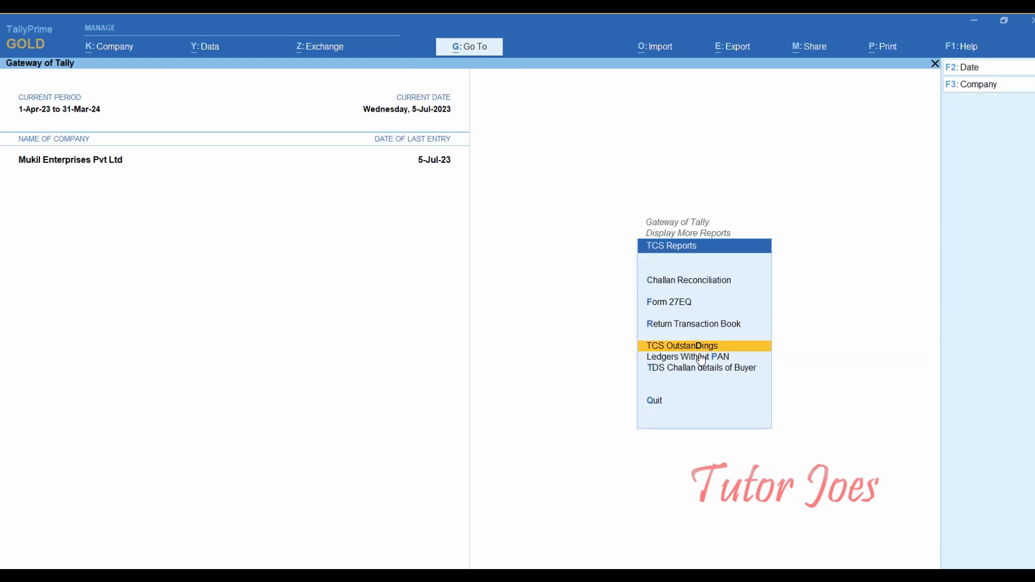
- Check the empty Ledgers Without PAN report, then exit to the Gateway of Tally
key(Down)
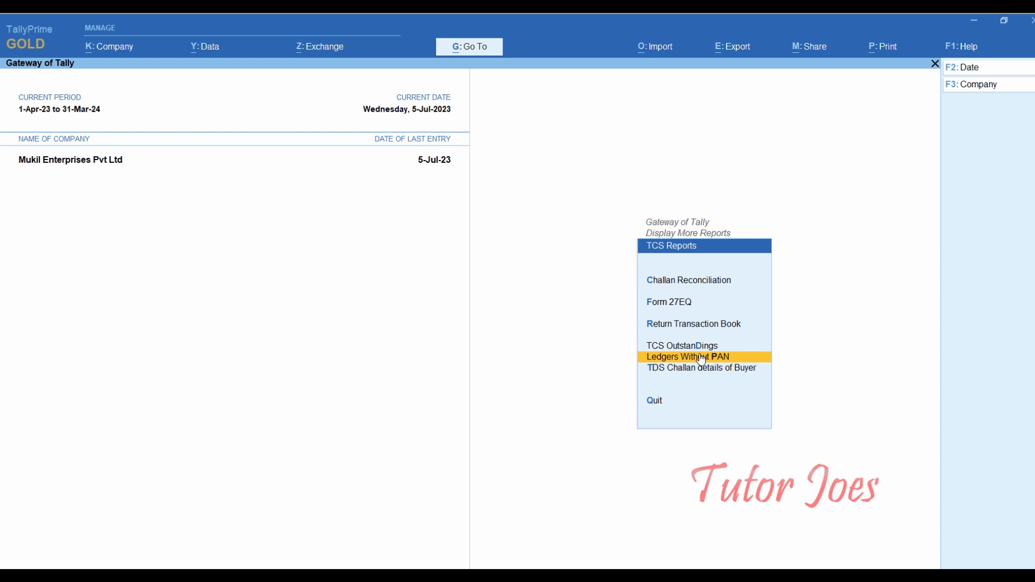
click(701, 357)
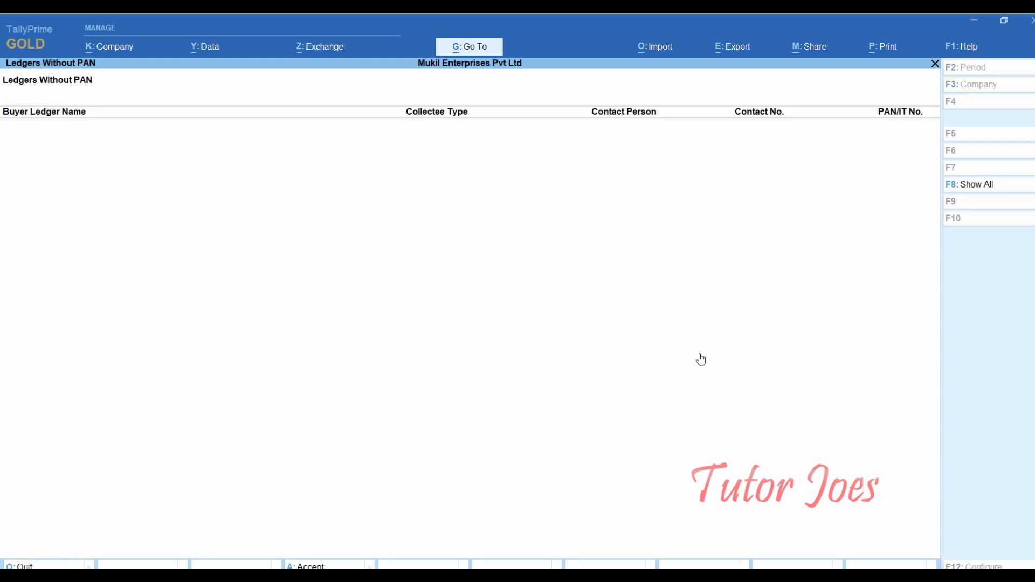
key(Escape)
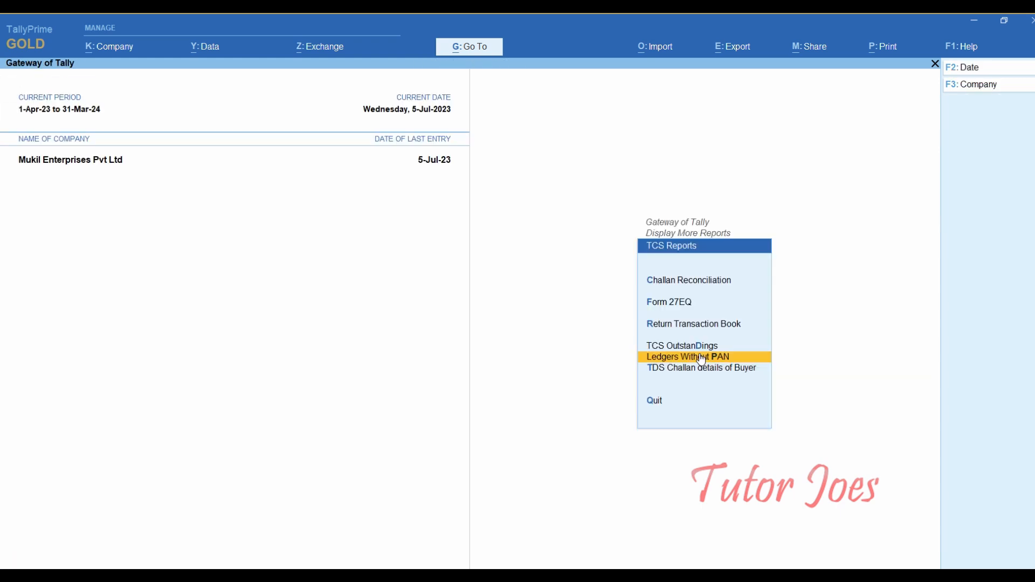
key(Down)
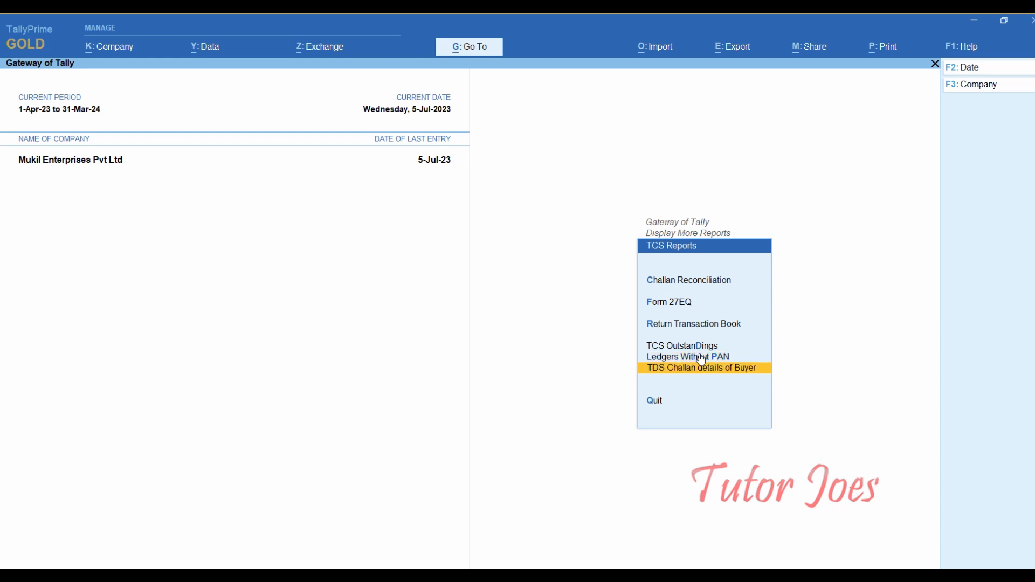
key(Up)
key(Up)
key(Up)
key(Up)
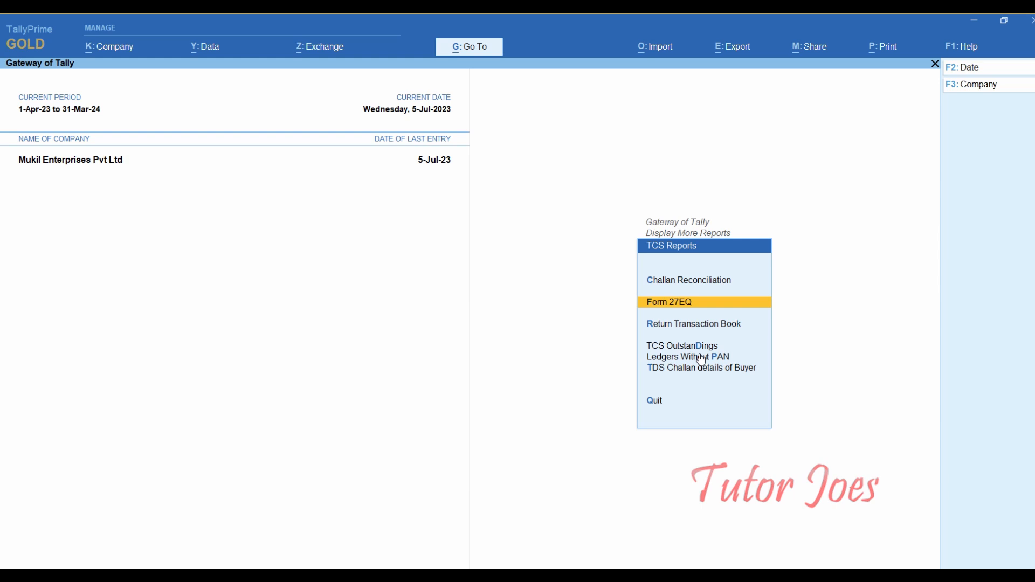
key(Escape)
key(Escape)
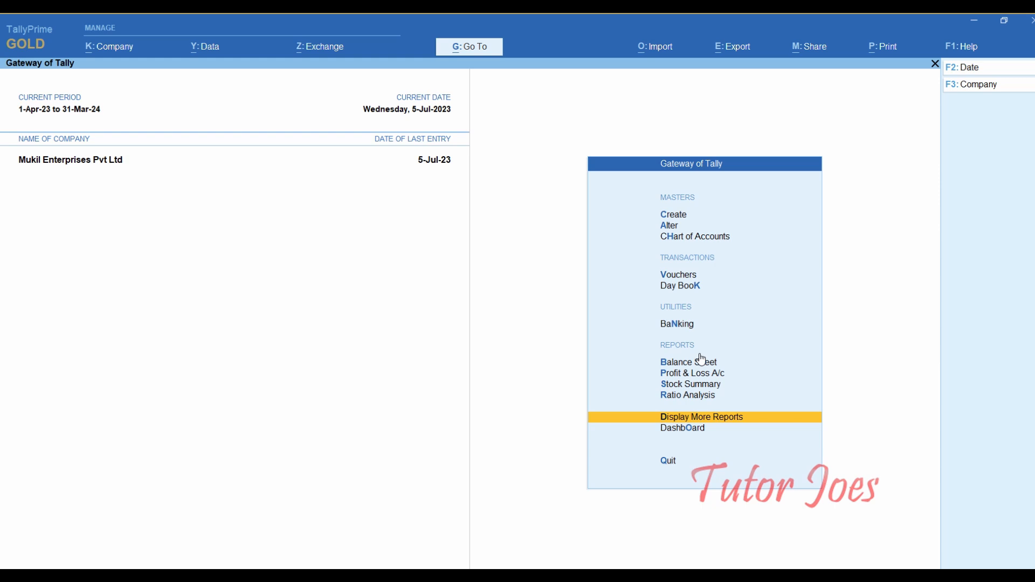
key(Up)
key(Up)
key(Up)
key(Up)
key(Up)
key(Up)
key(Up)
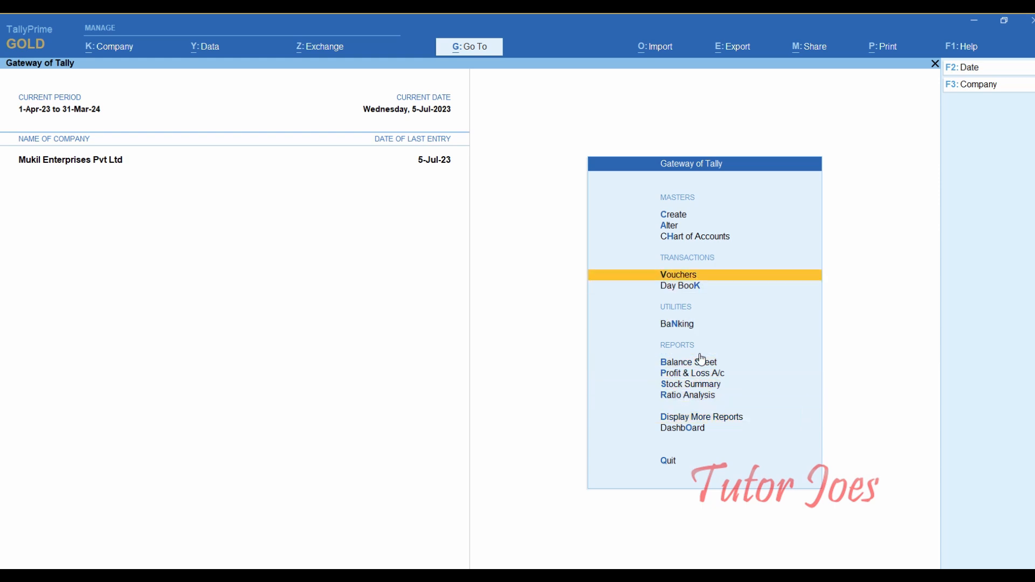
key(Up)
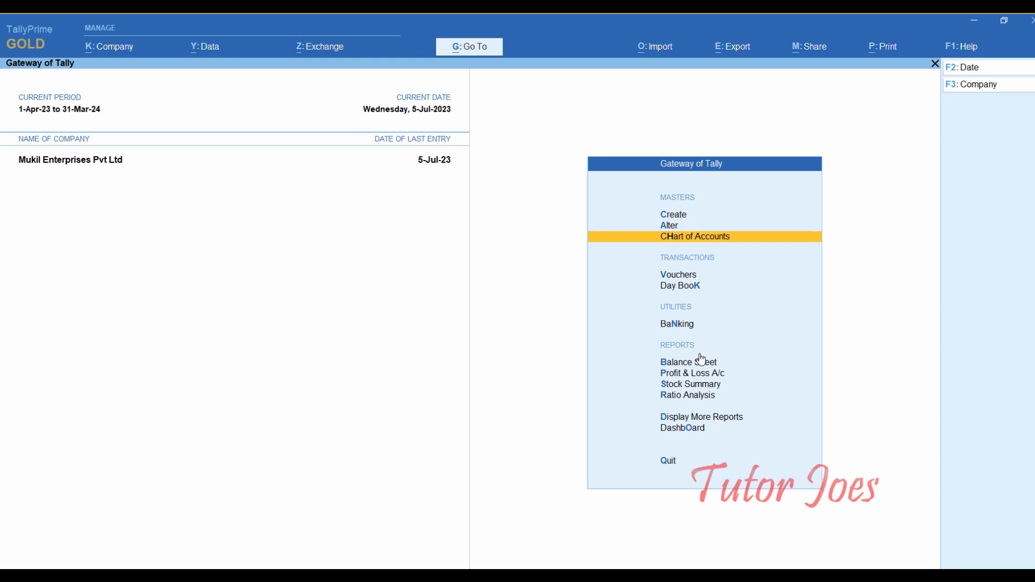